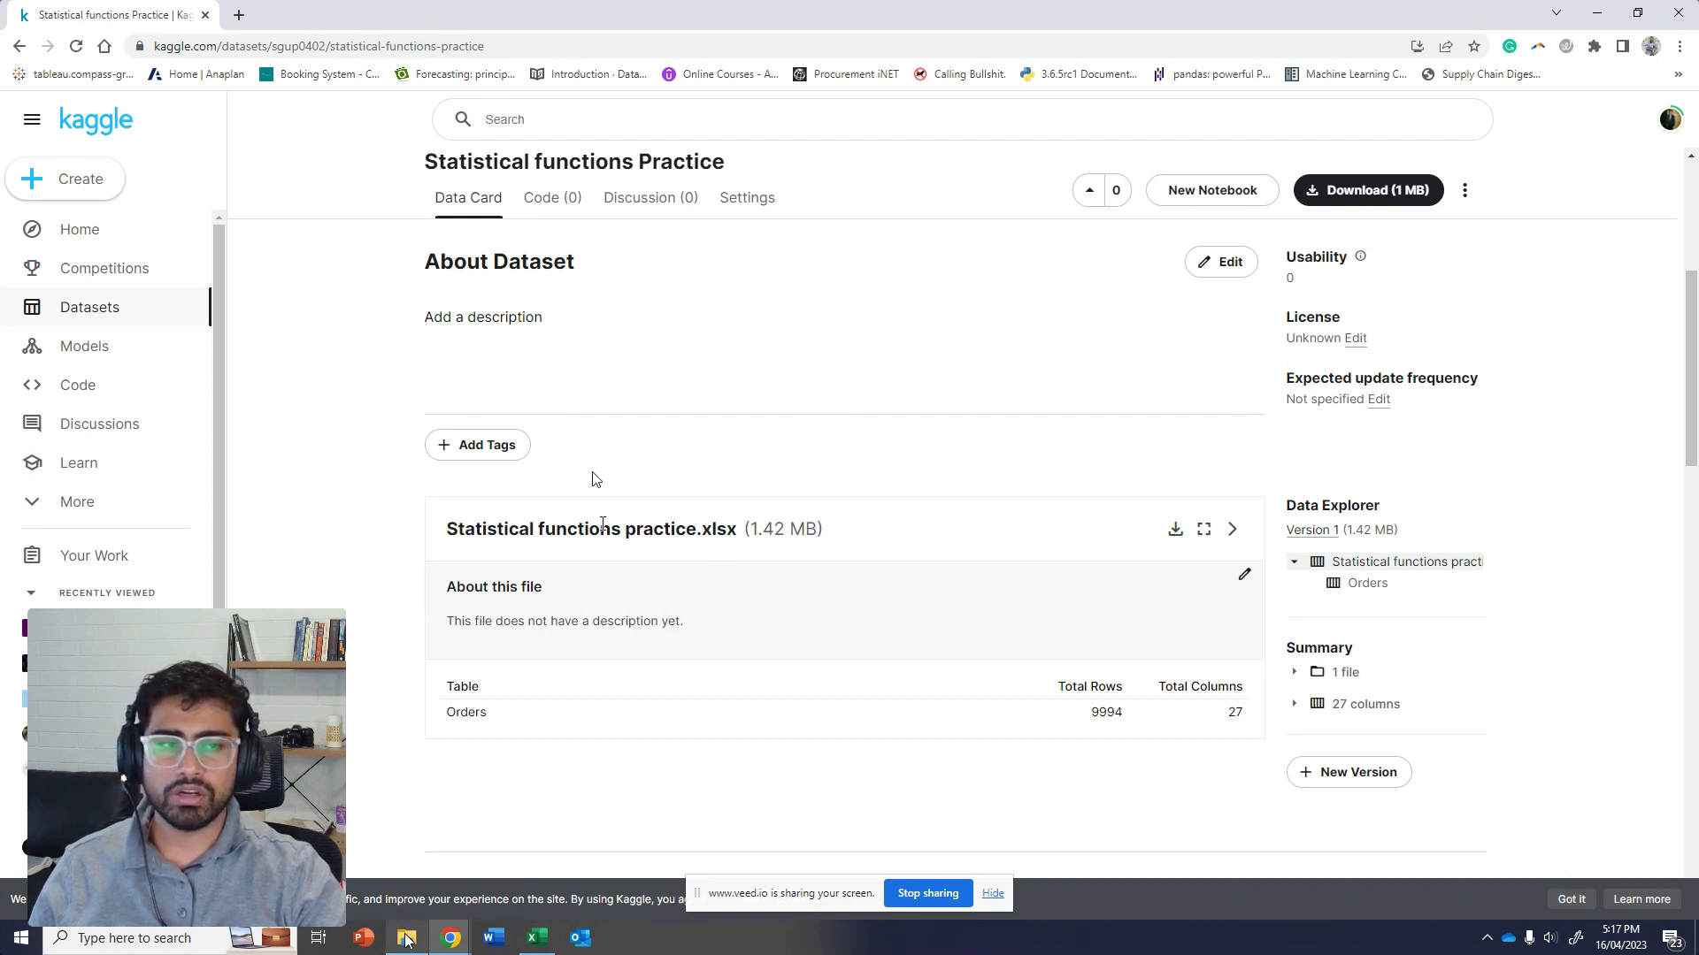
Switch to the Statistical functions practice workbook in Excel and examine the order data columns and the list of statistical values to calculate
mouse_move(407, 939)
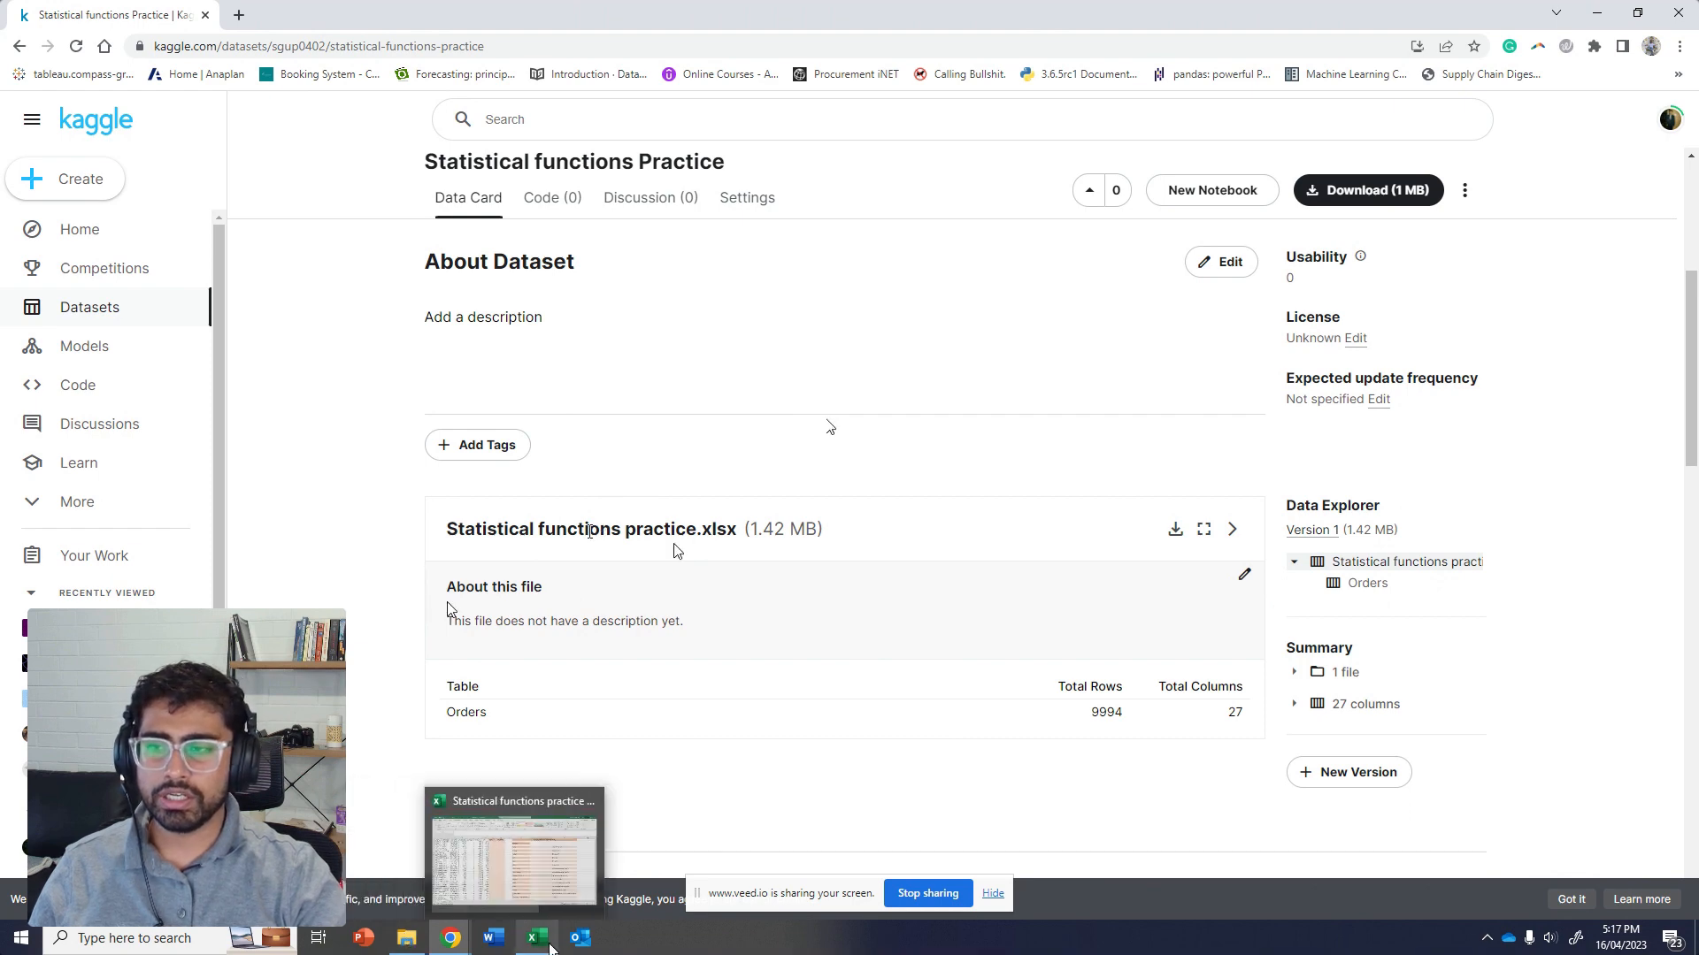
left_click(537, 938)
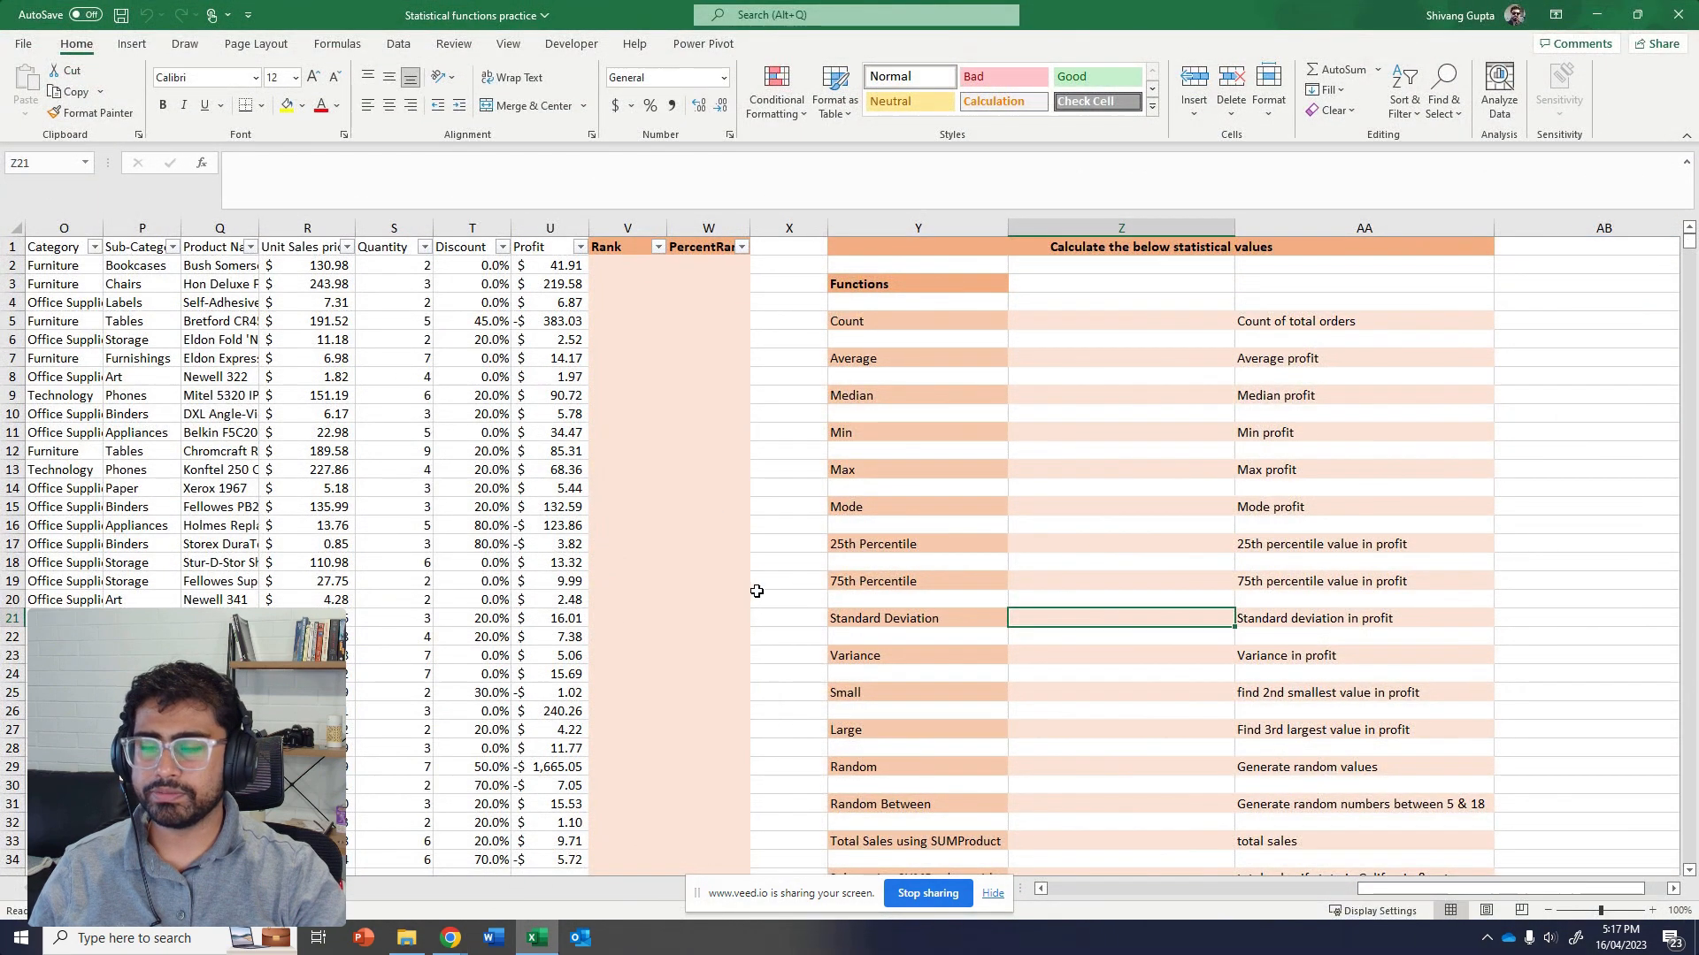
left_click(677, 544)
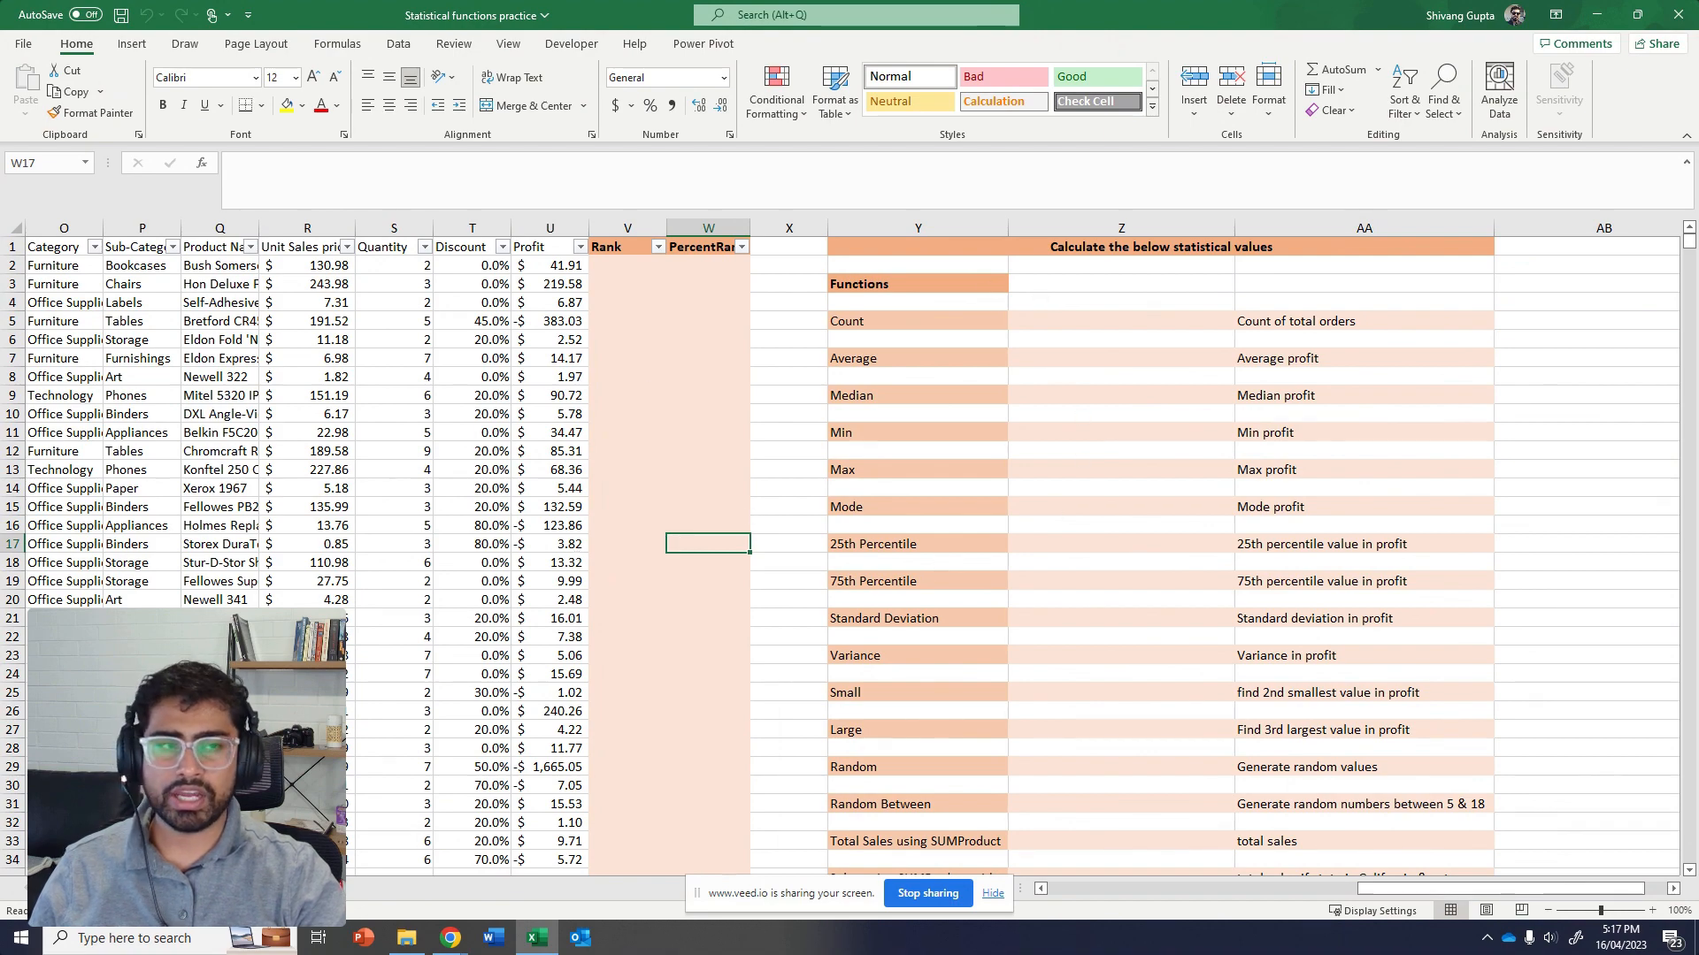
mouse_move(1398, 890)
left_mouse_down()
mouse_move(1086, 890)
mouse_move(1407, 890)
left_mouse_up()
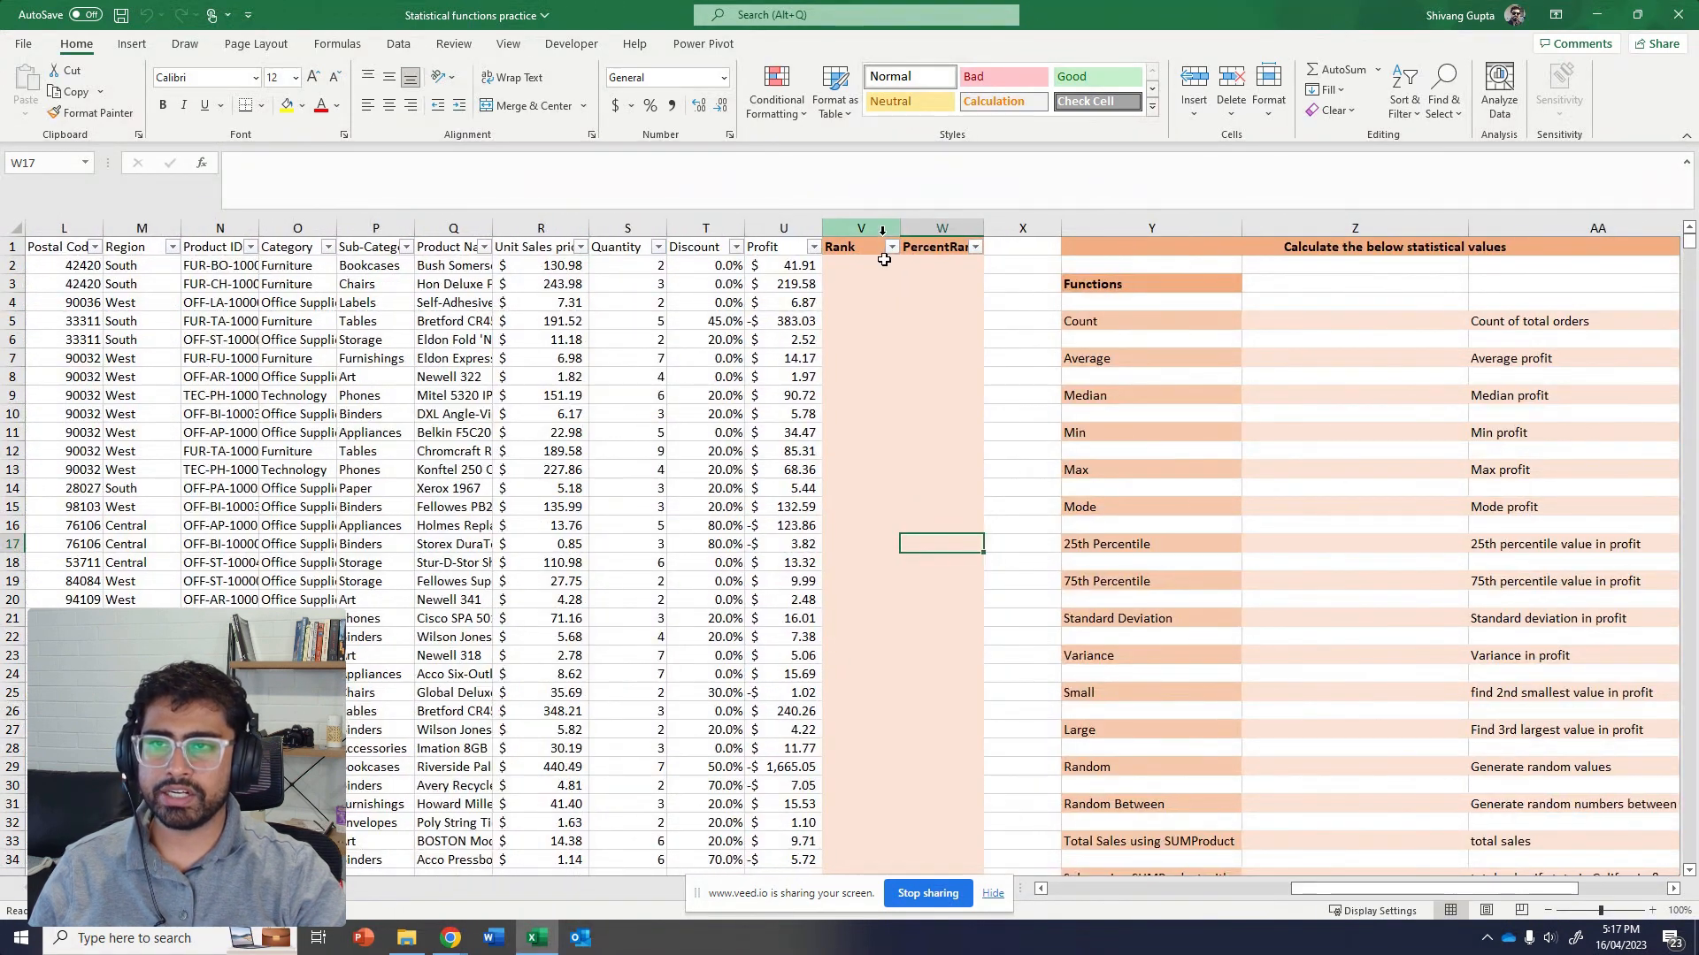
left_click_drag(876, 228, 1620, 251)
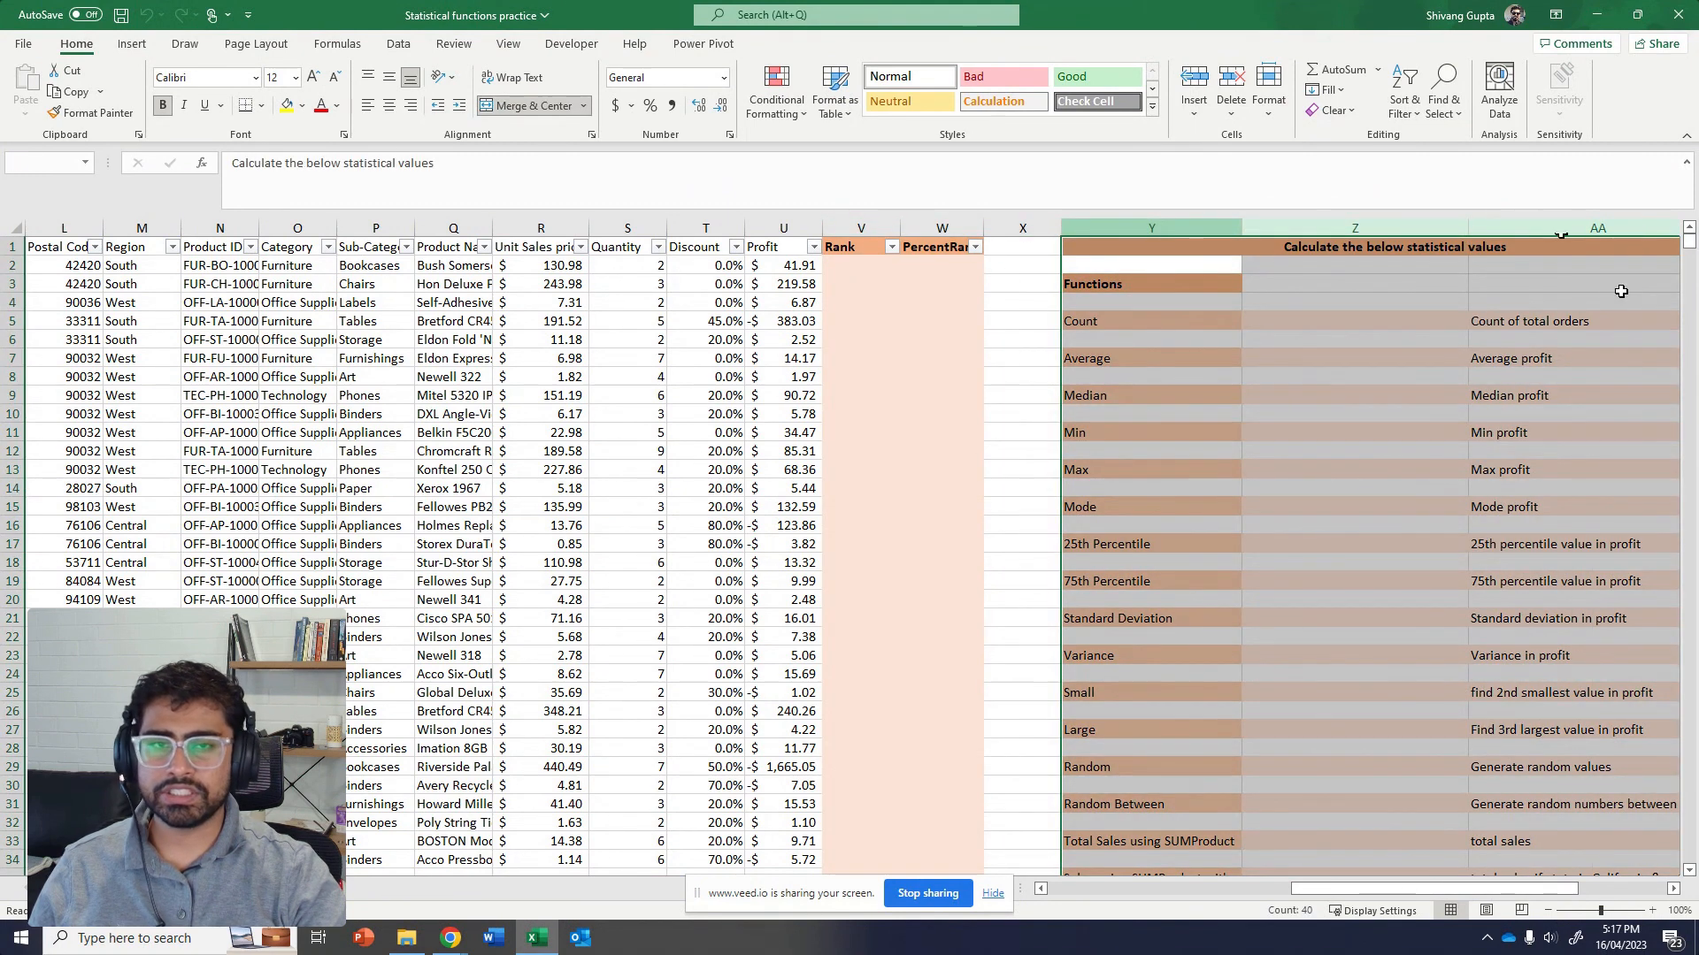
left_click(1633, 394)
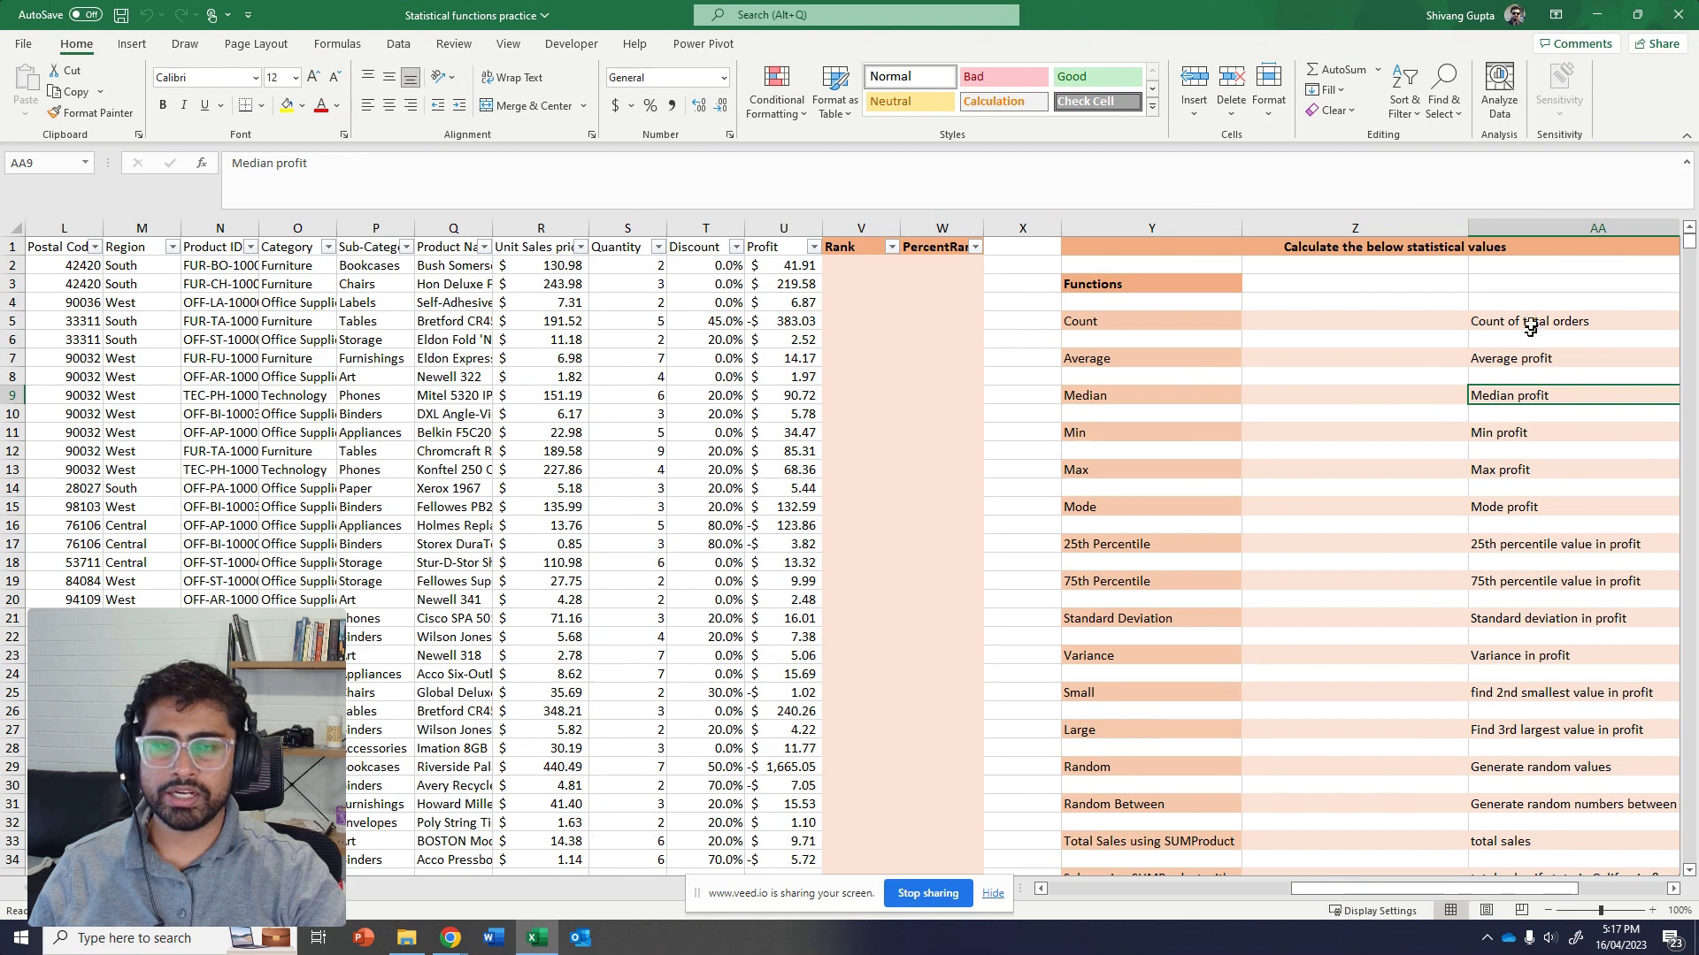
left_click_drag(1529, 327, 1564, 866)
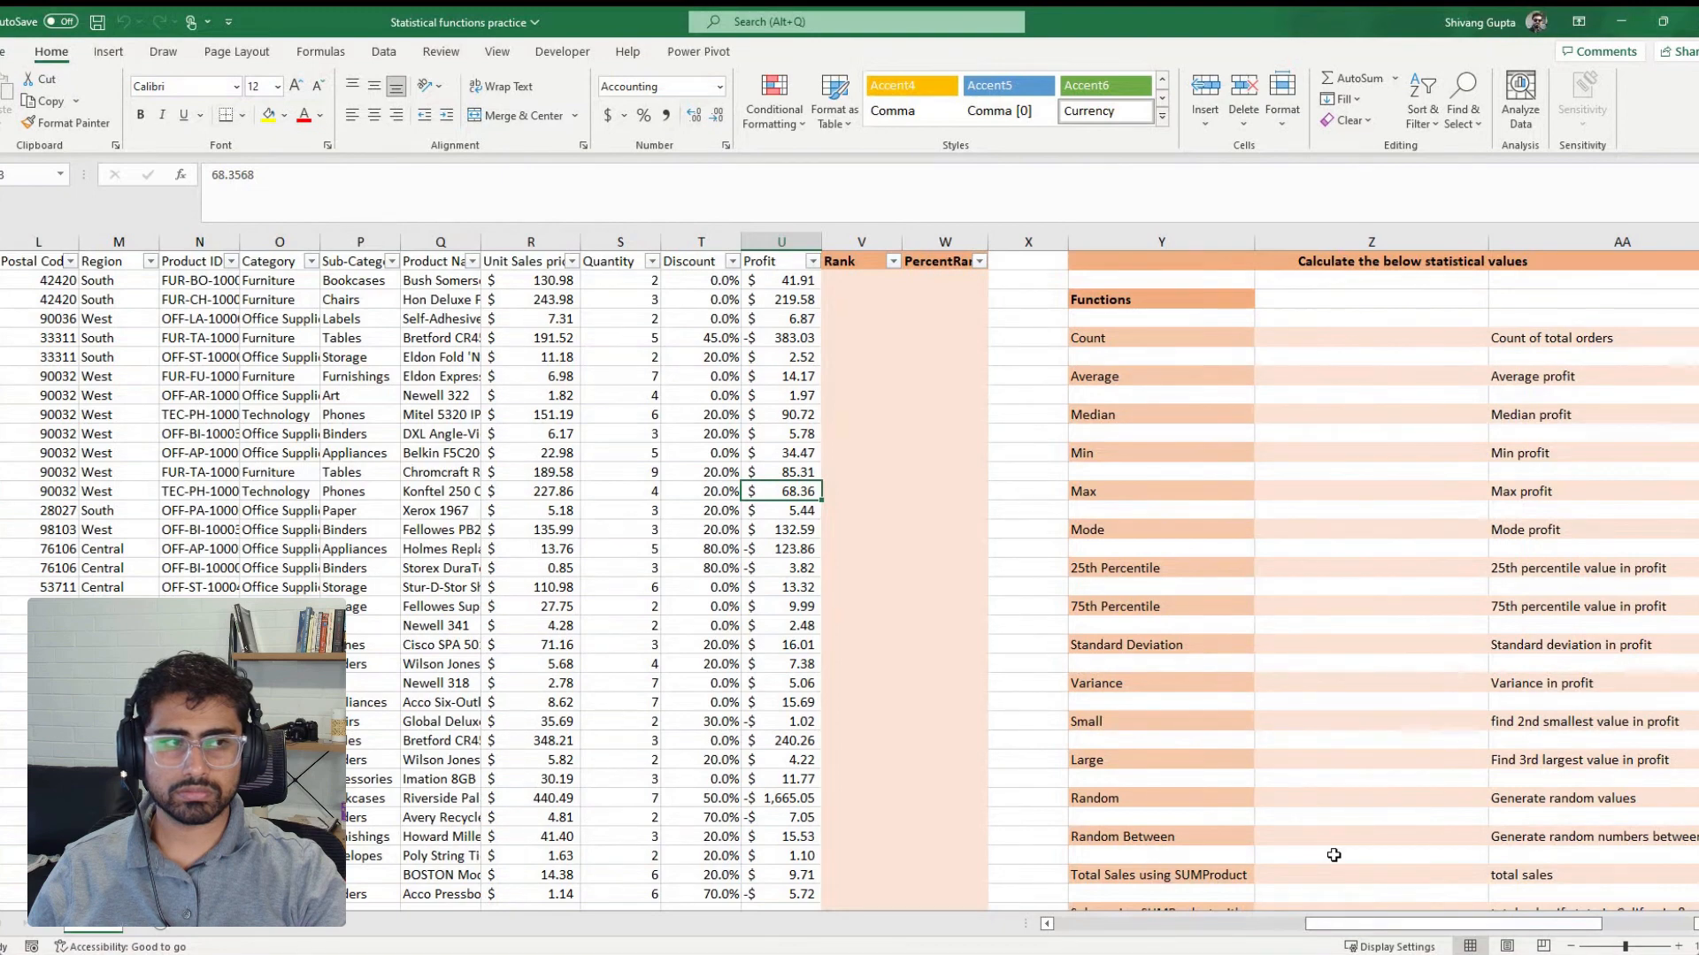
left_click_drag(1361, 923, 1111, 937)
left_click(385, 339)
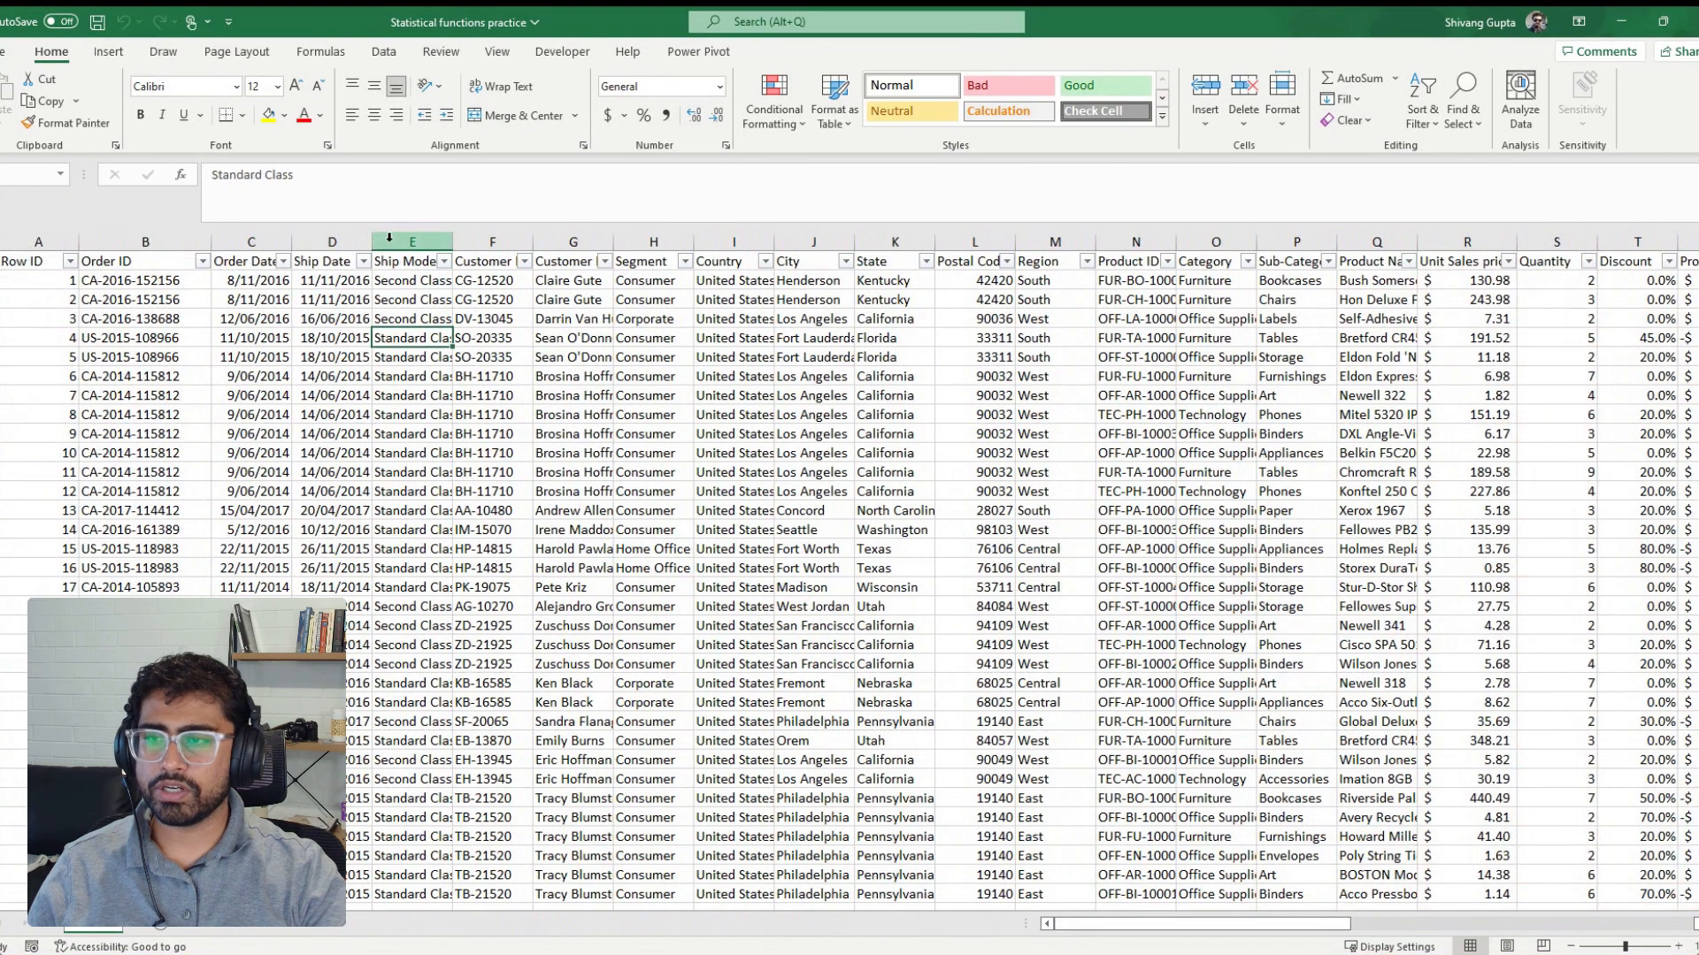
left_click_drag(389, 238, 732, 237)
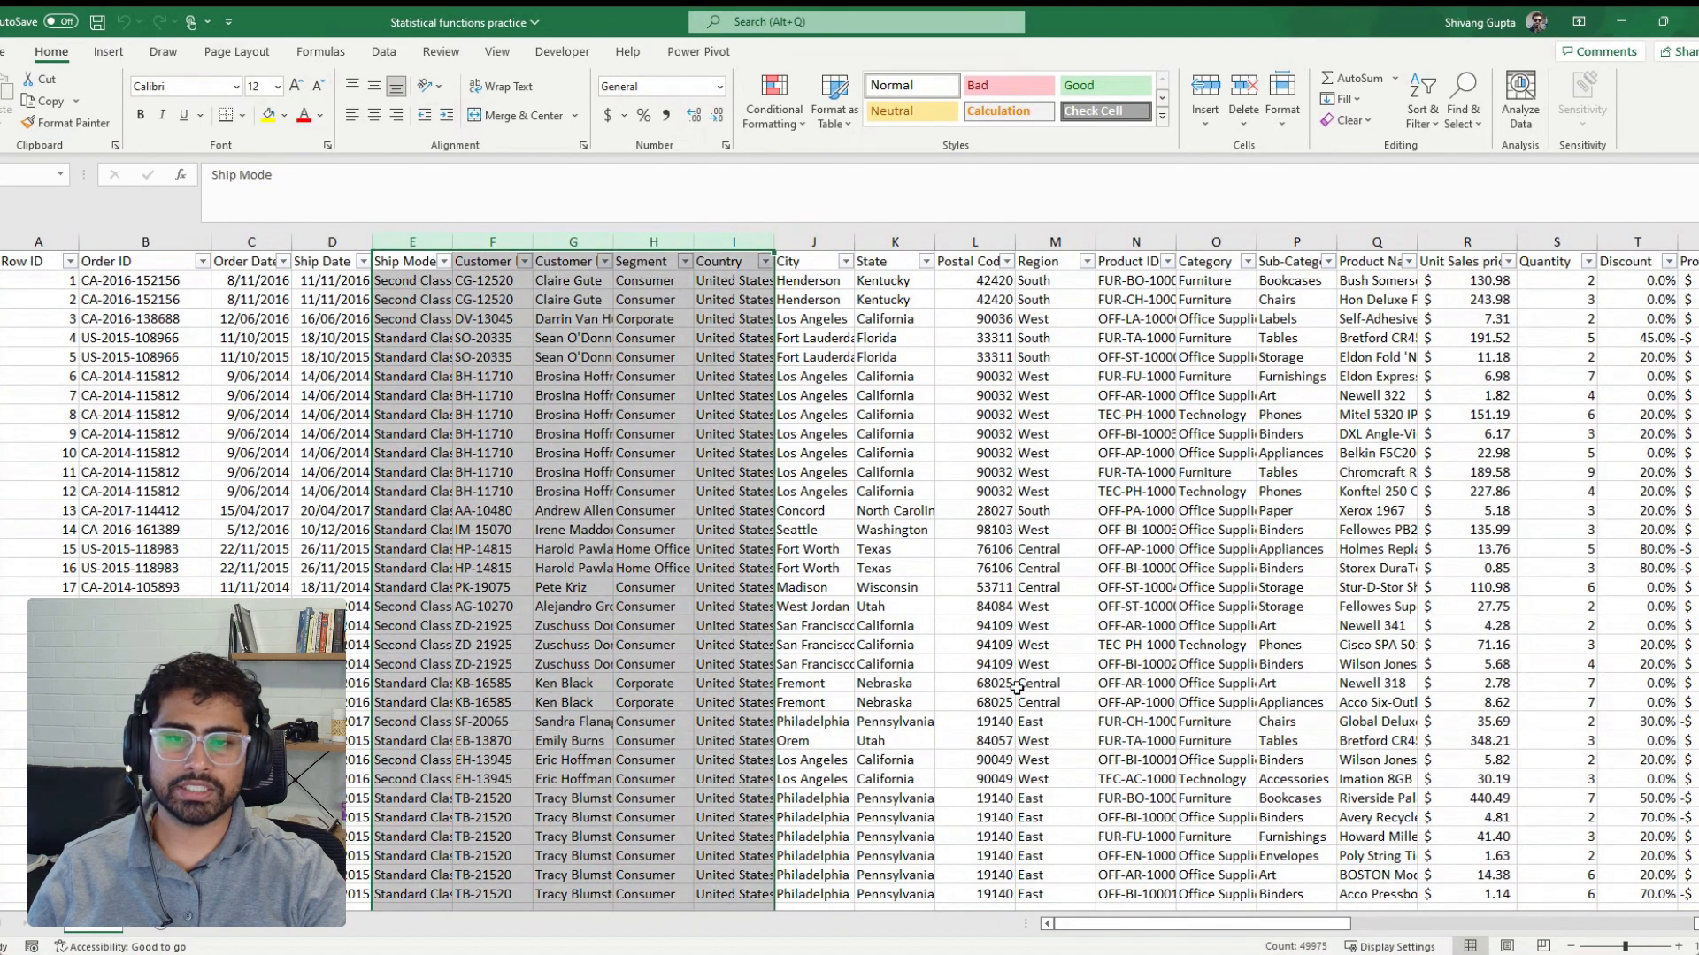
left_click_drag(1158, 926, 1472, 926)
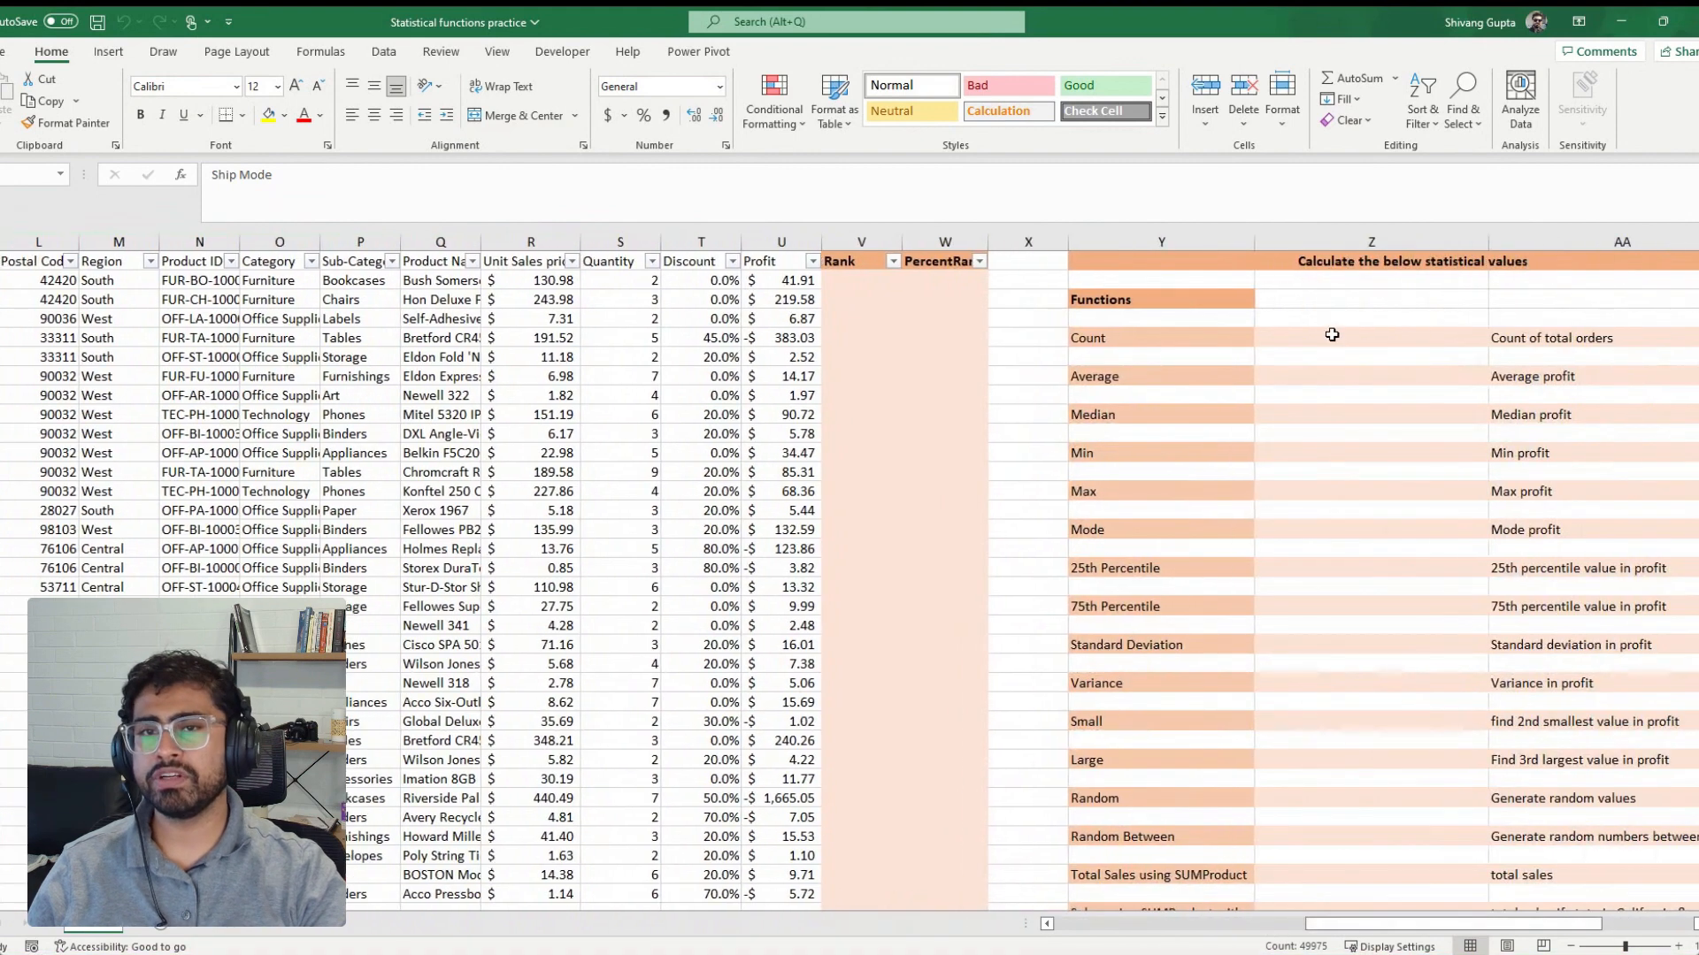
Calculate the count of total orders beside the Count label from the Quantity column with =COUNT(S2:S9995)
left_click(1429, 343)
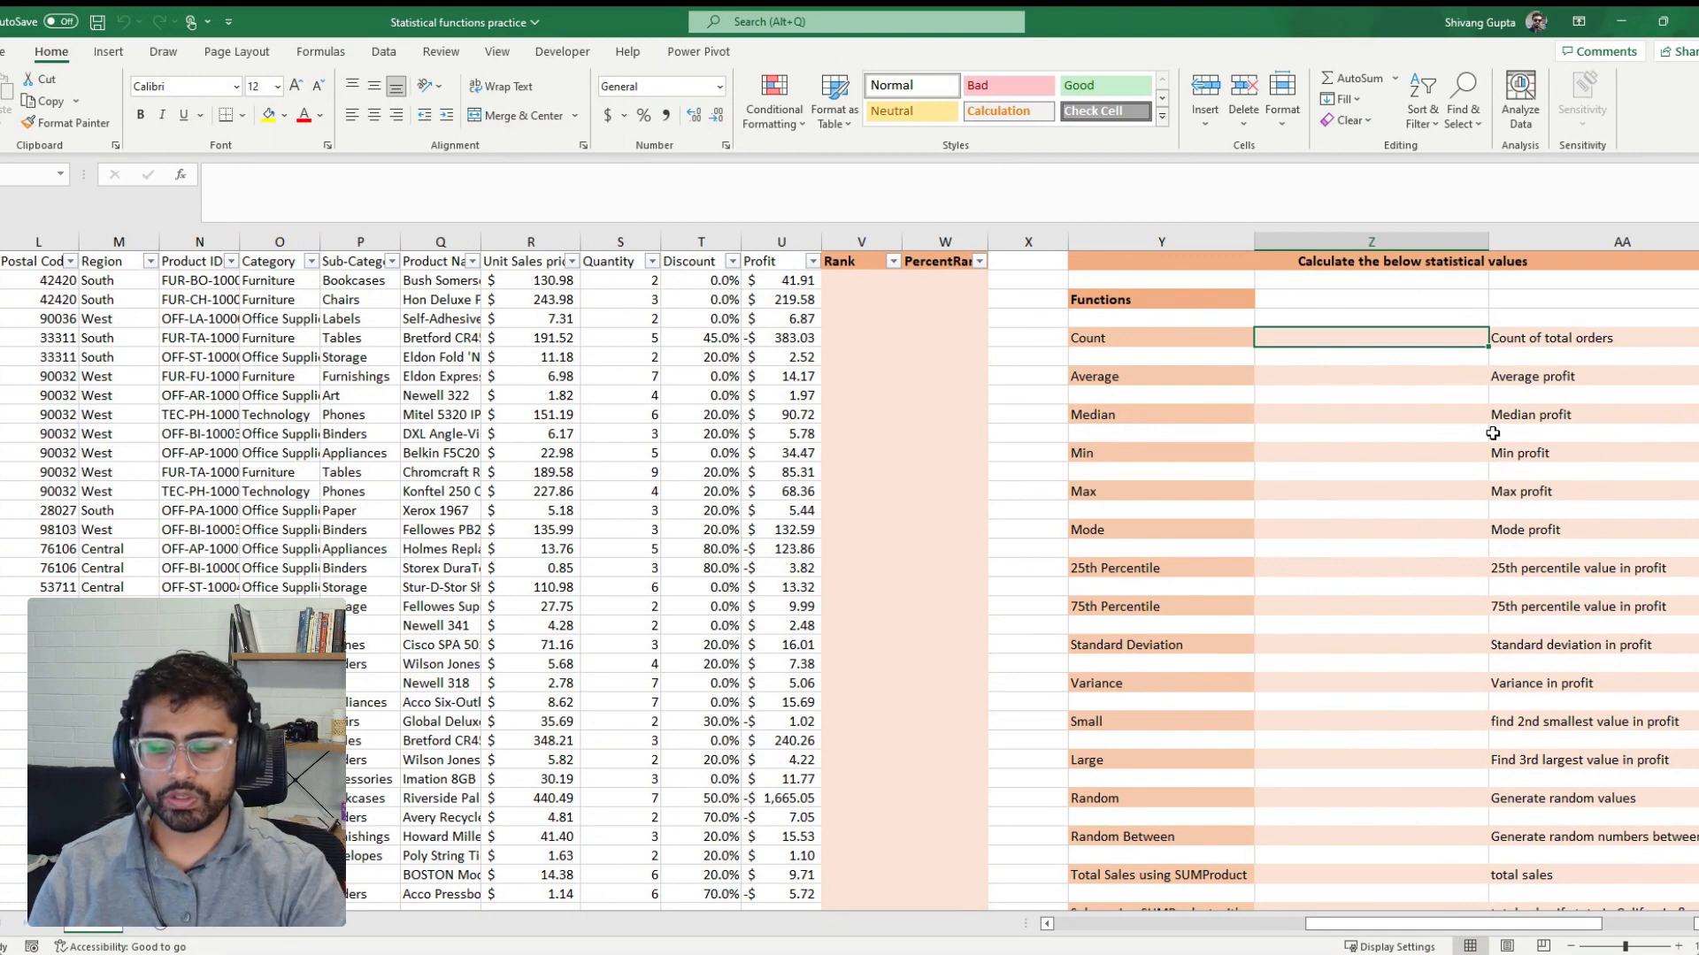
type("=cou")
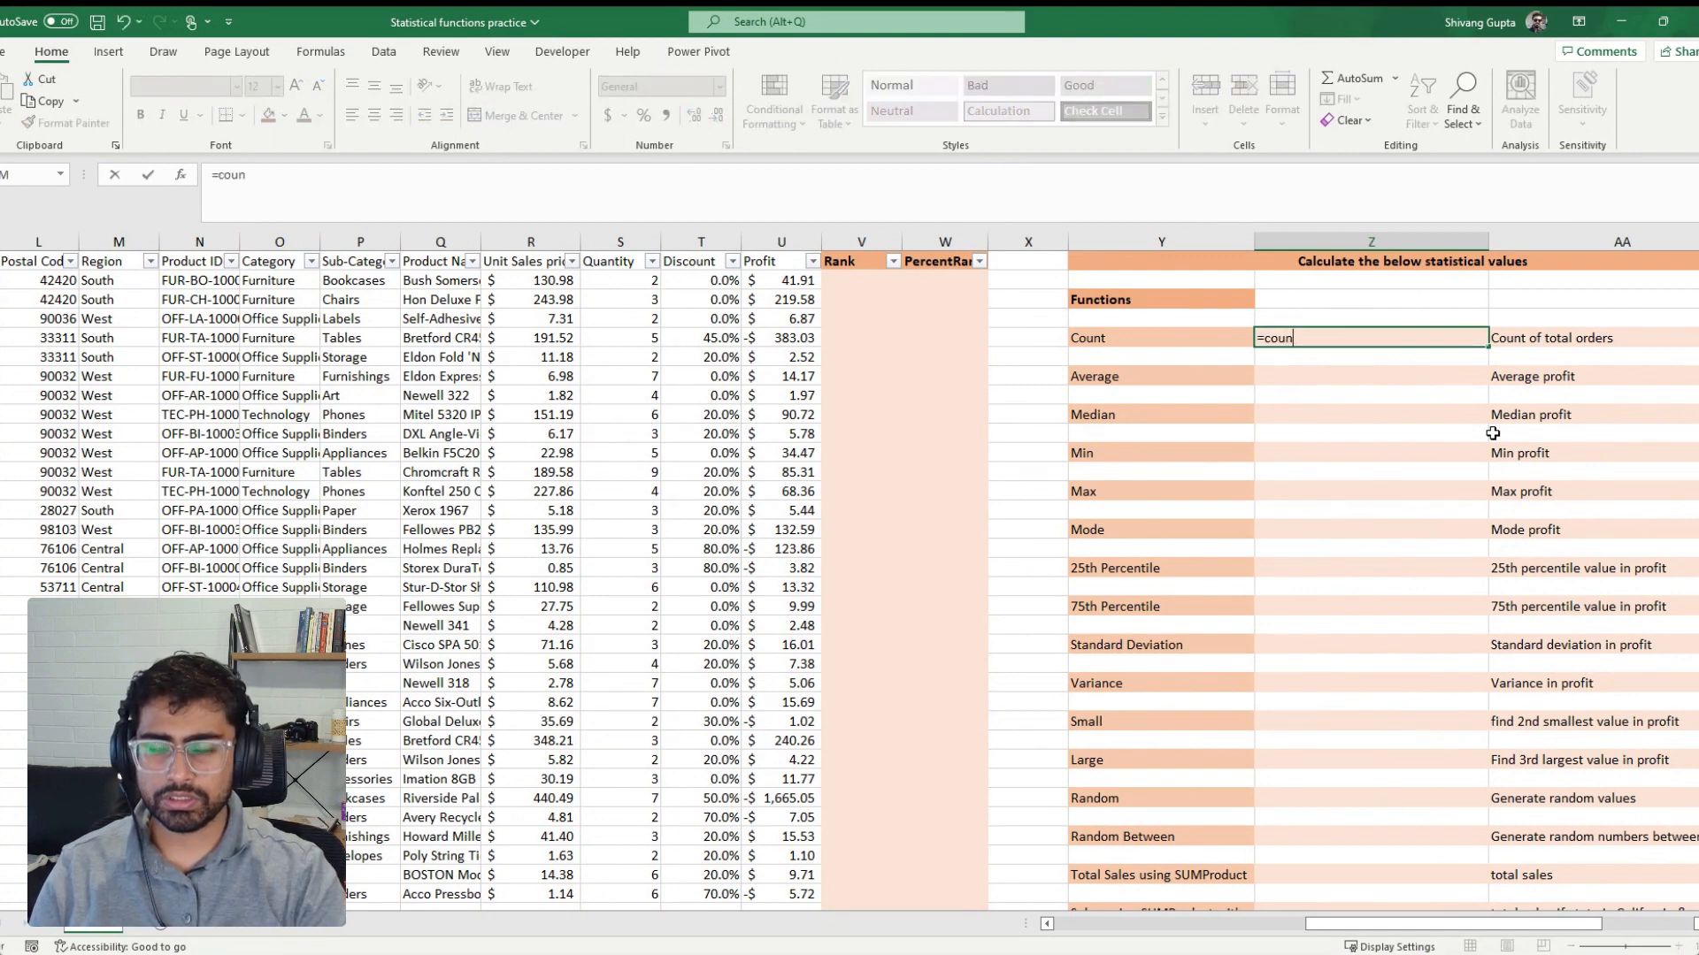
type("n")
key("Tab")
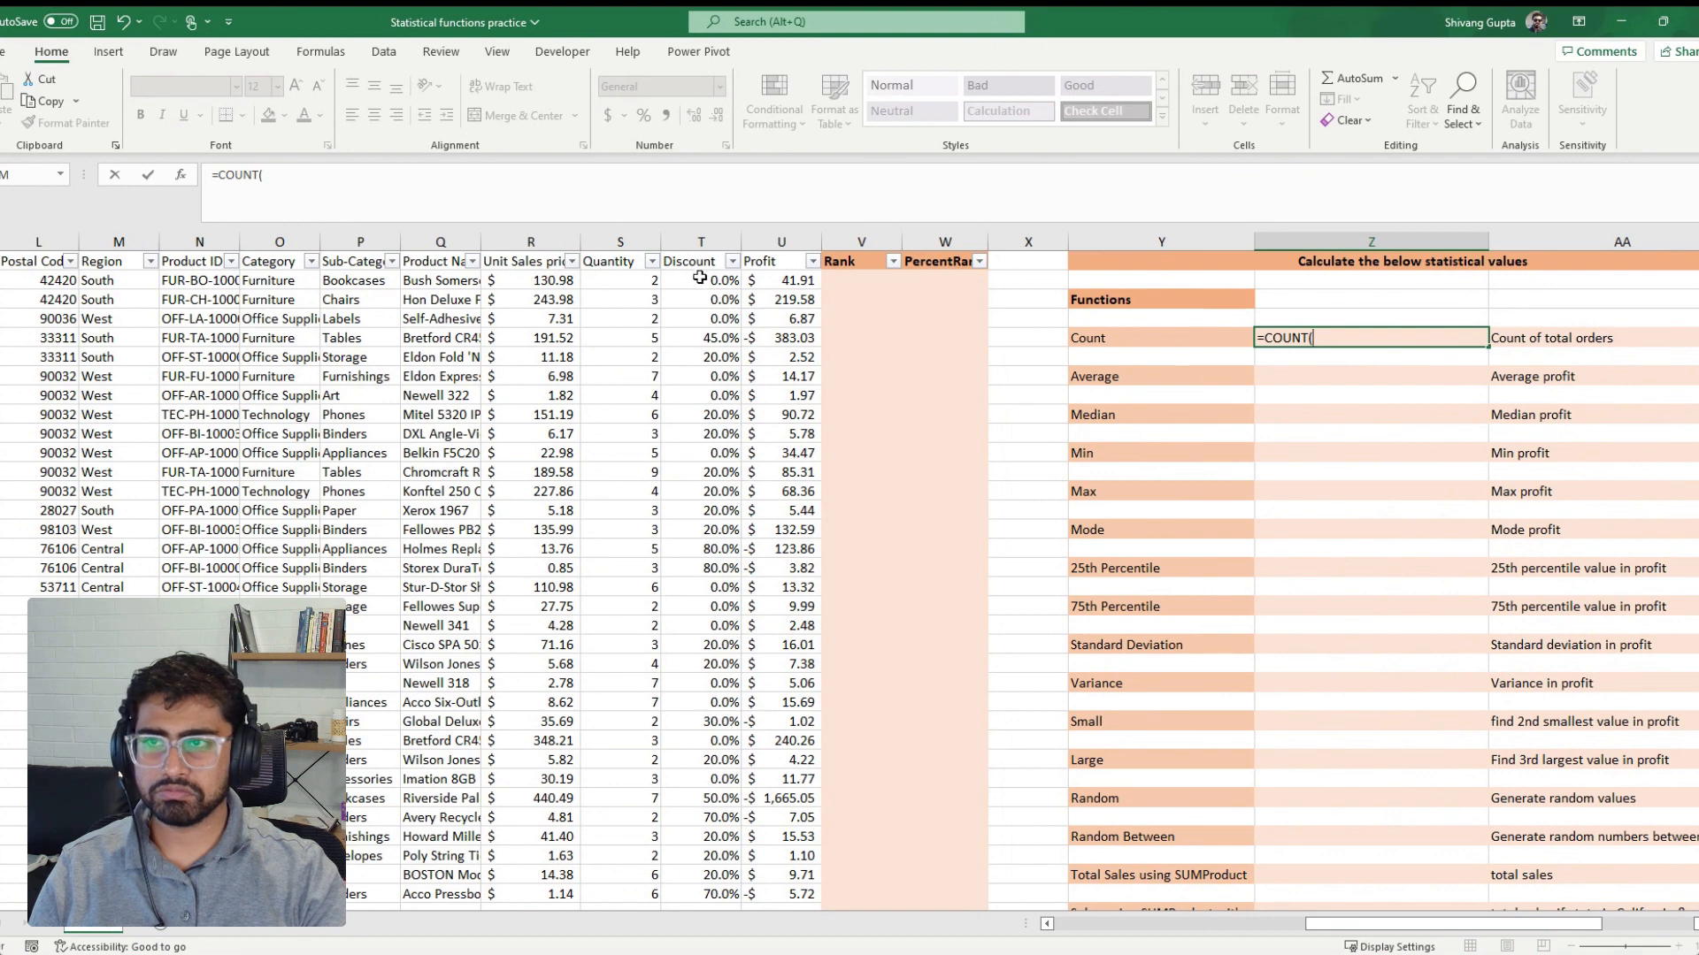
left_click(528, 241)
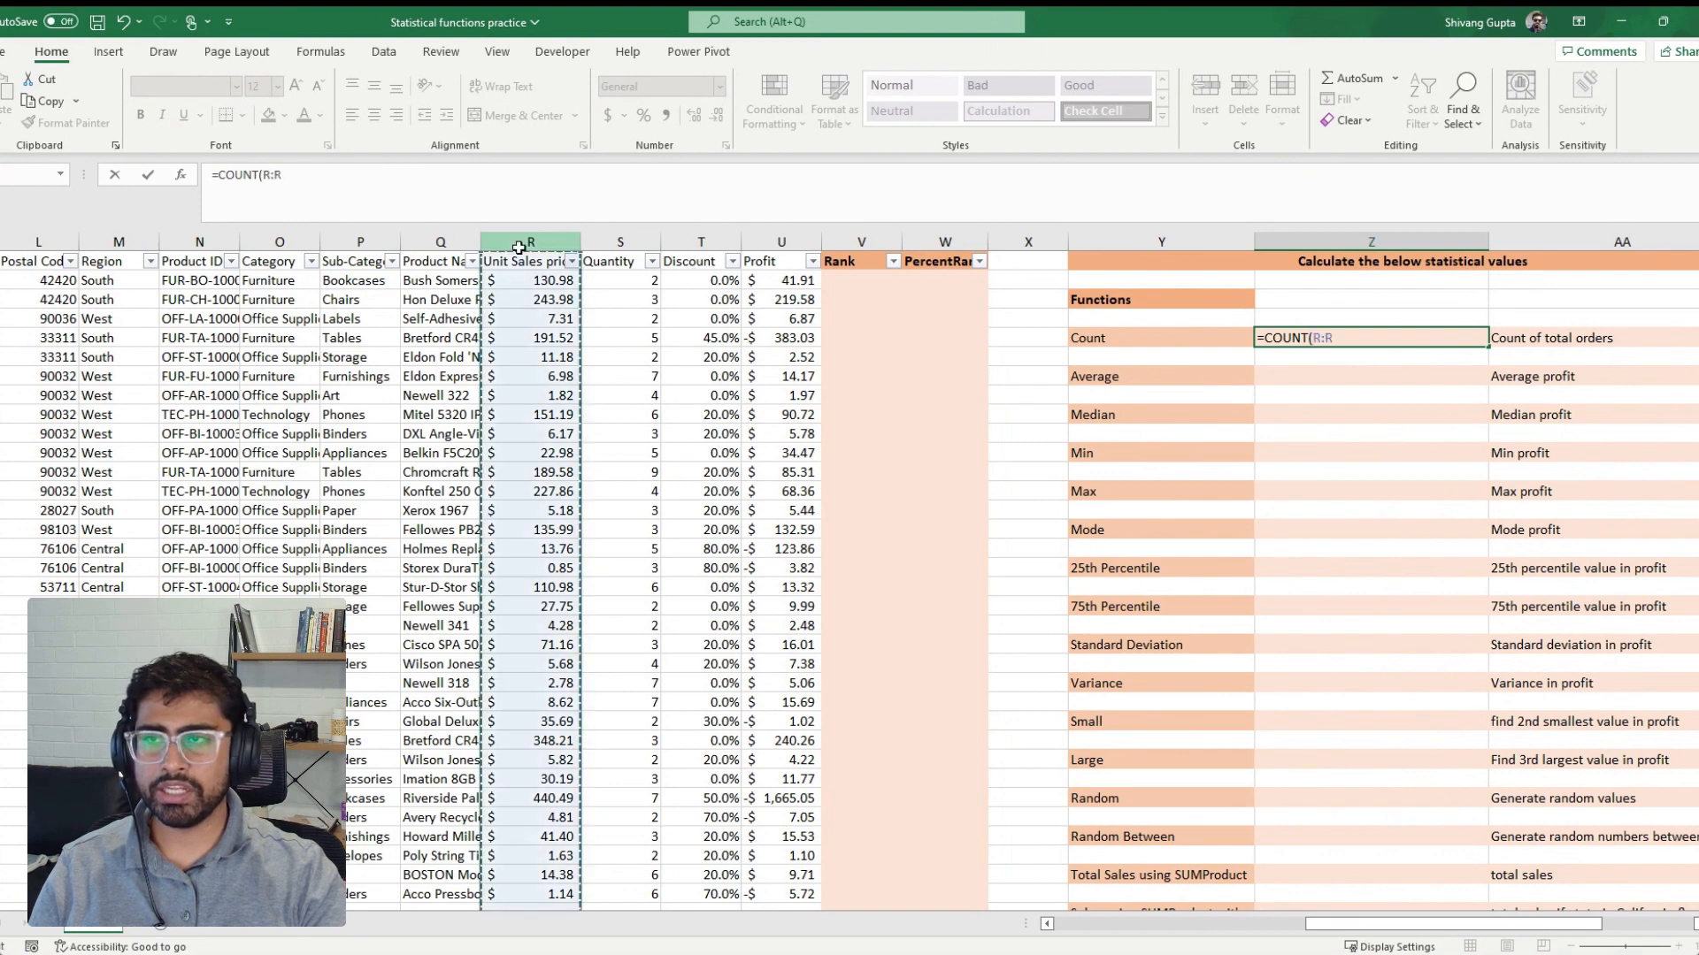
left_click(623, 241)
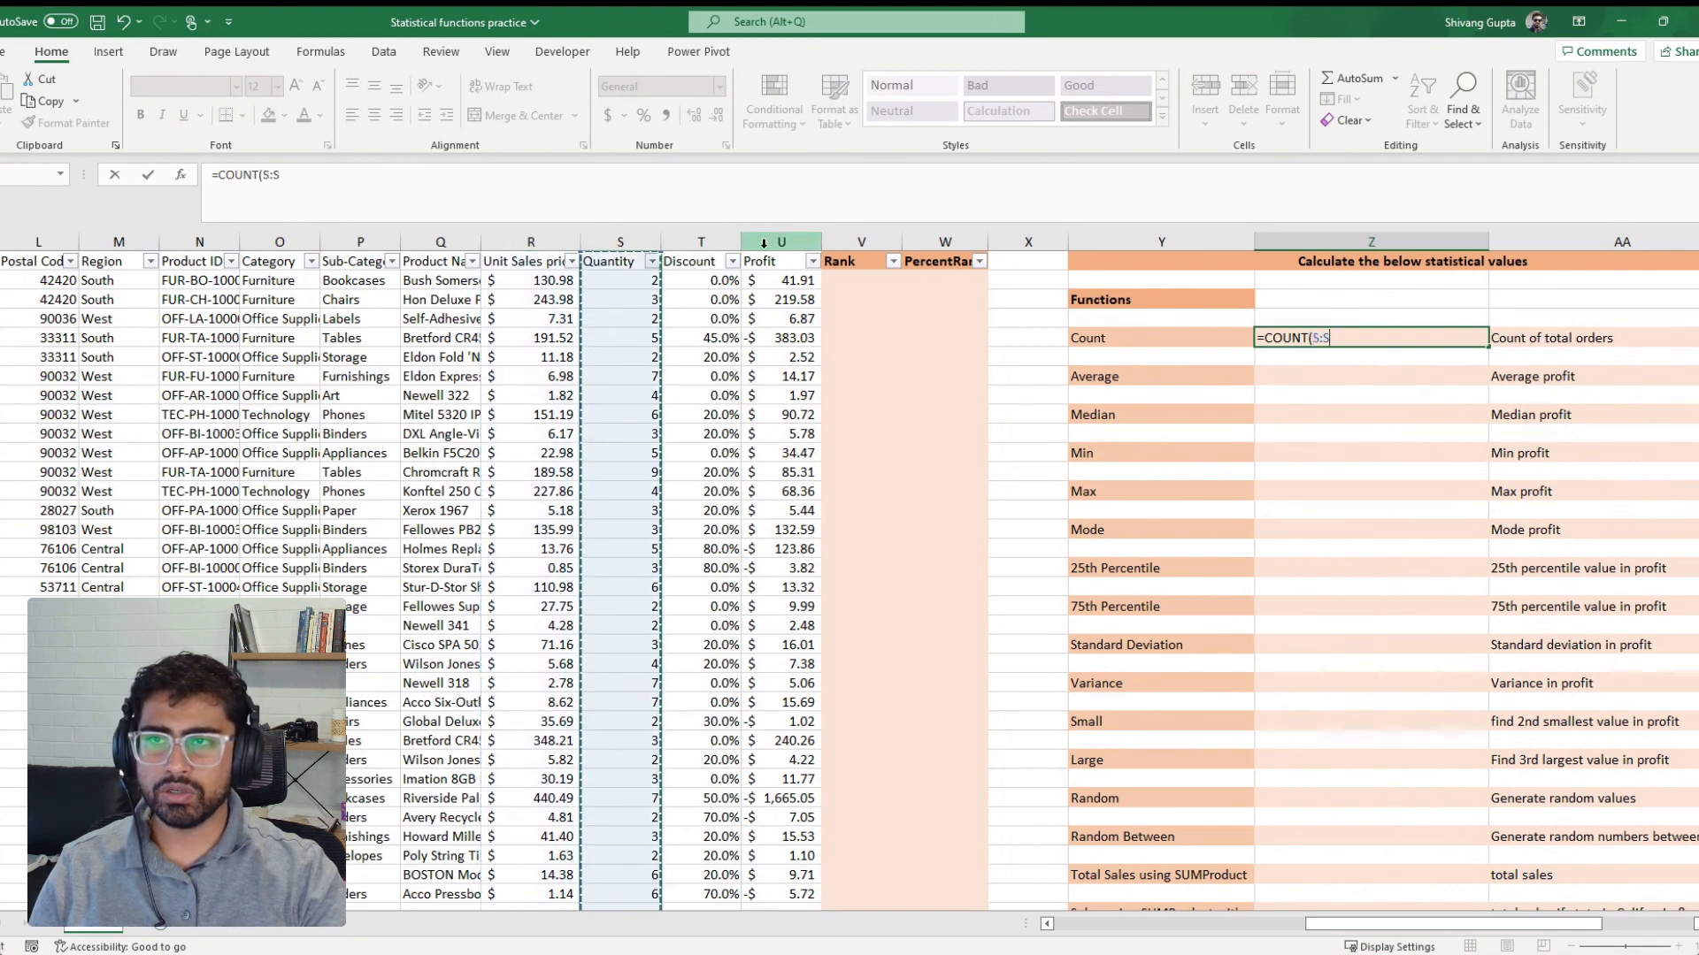
left_click(627, 279)
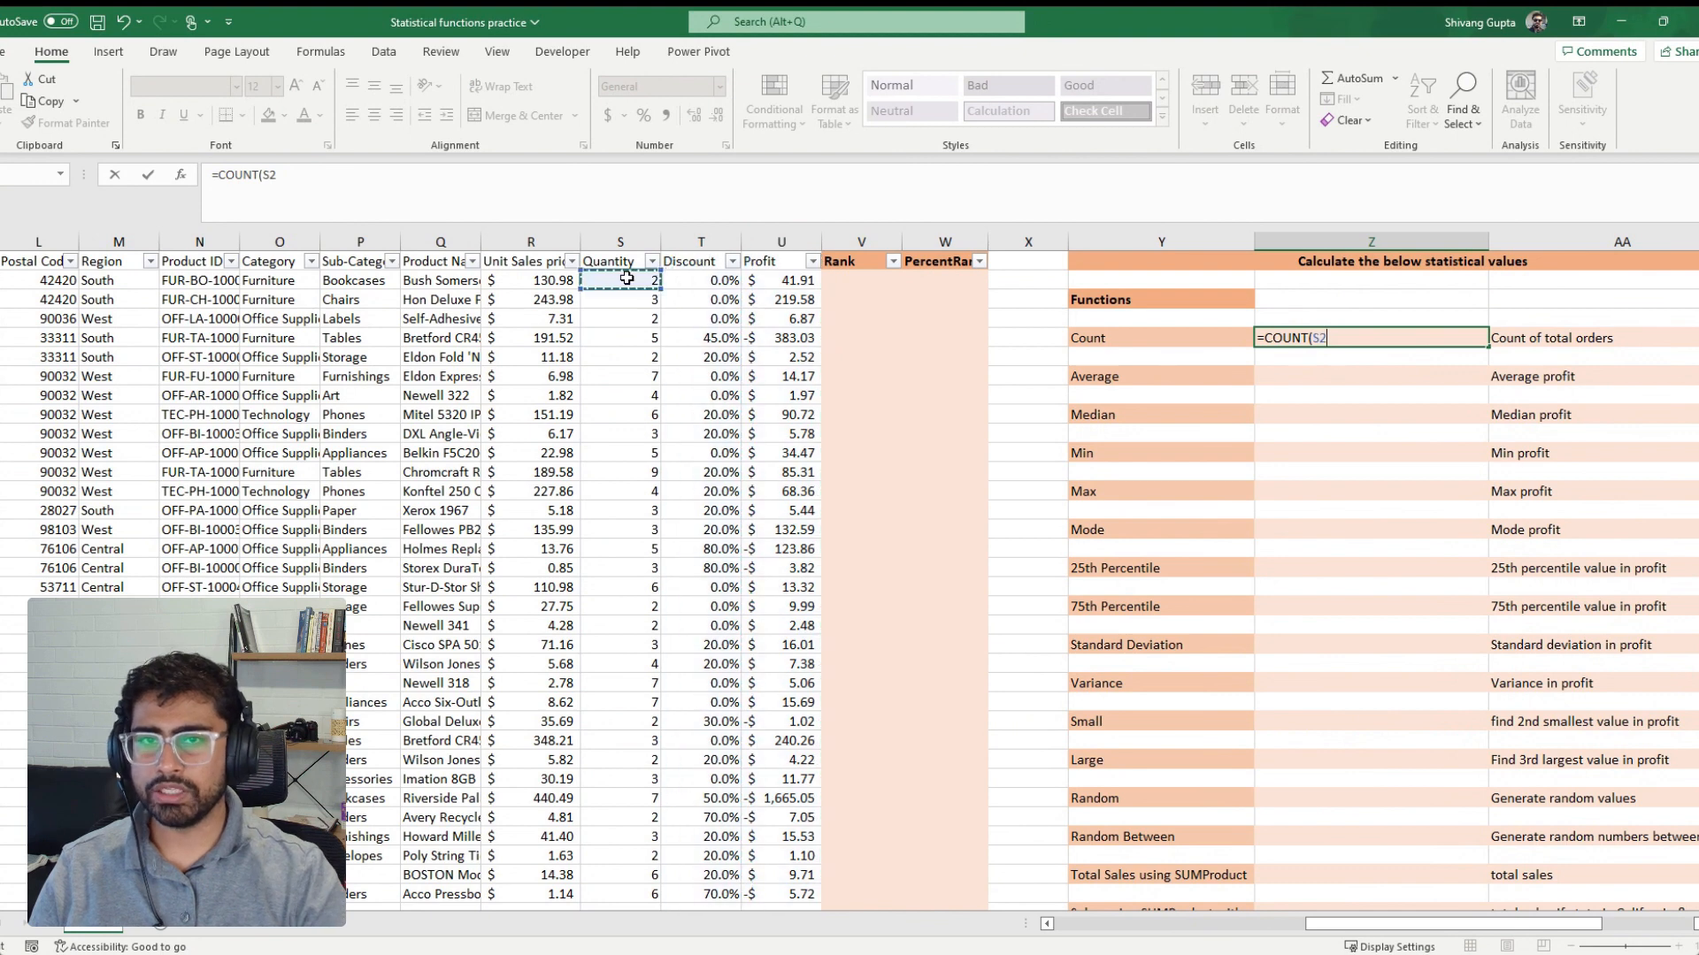
key("ctrl+shift+Down")
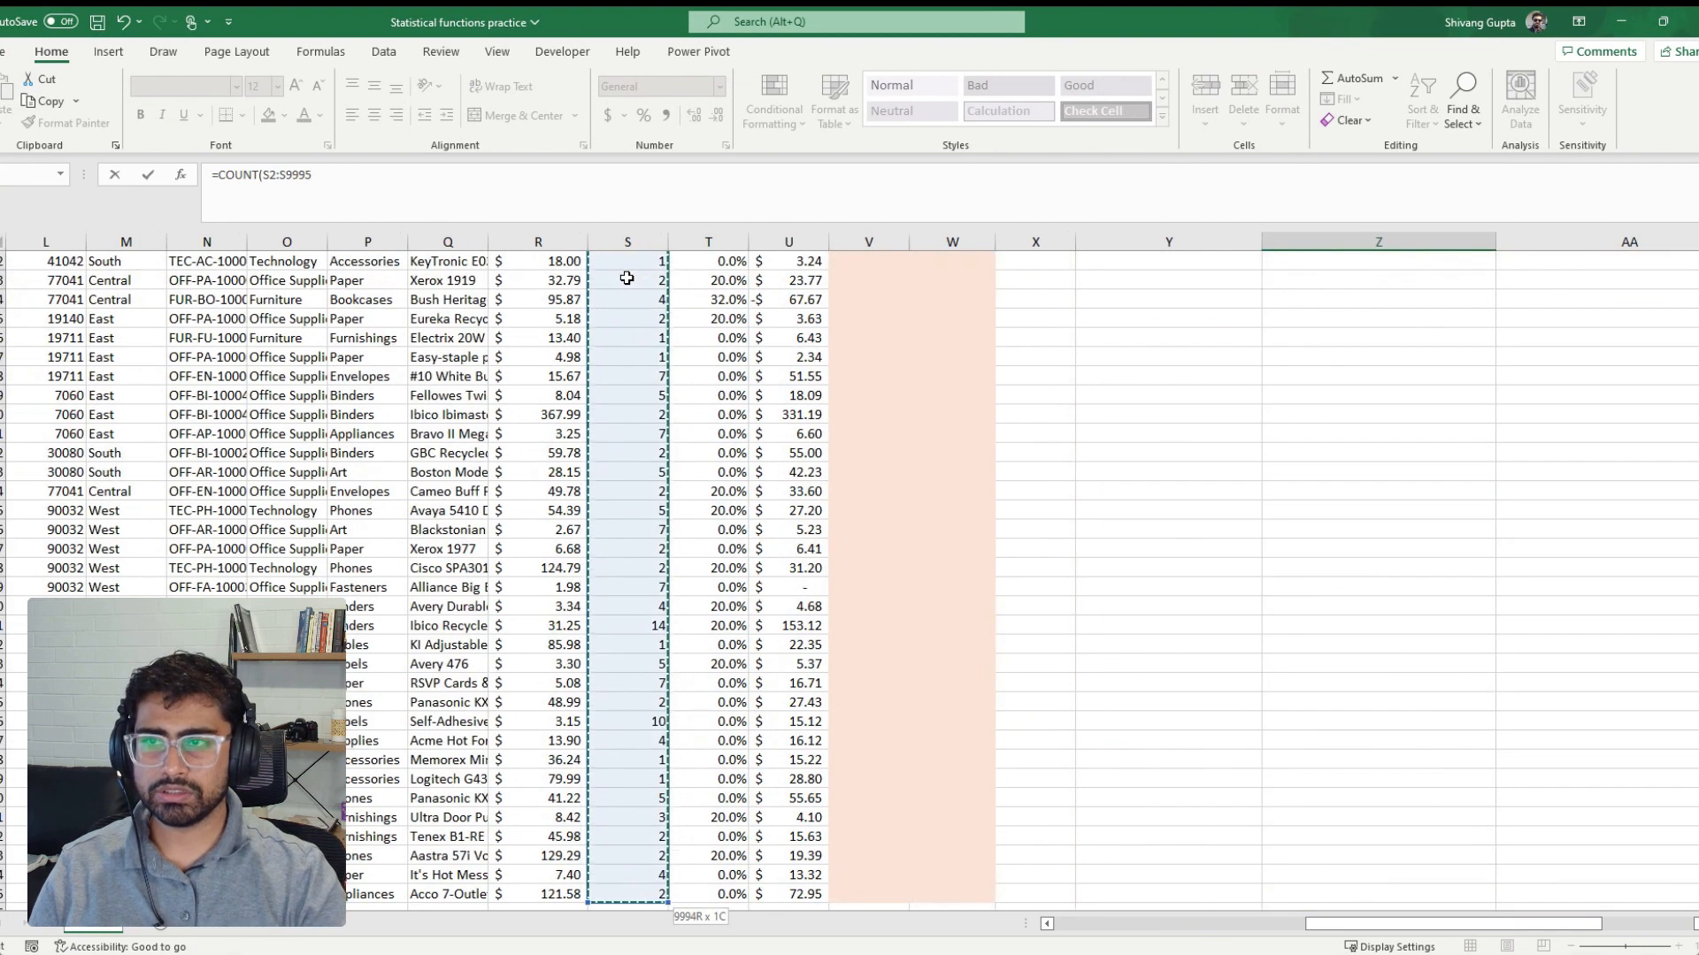
type(")")
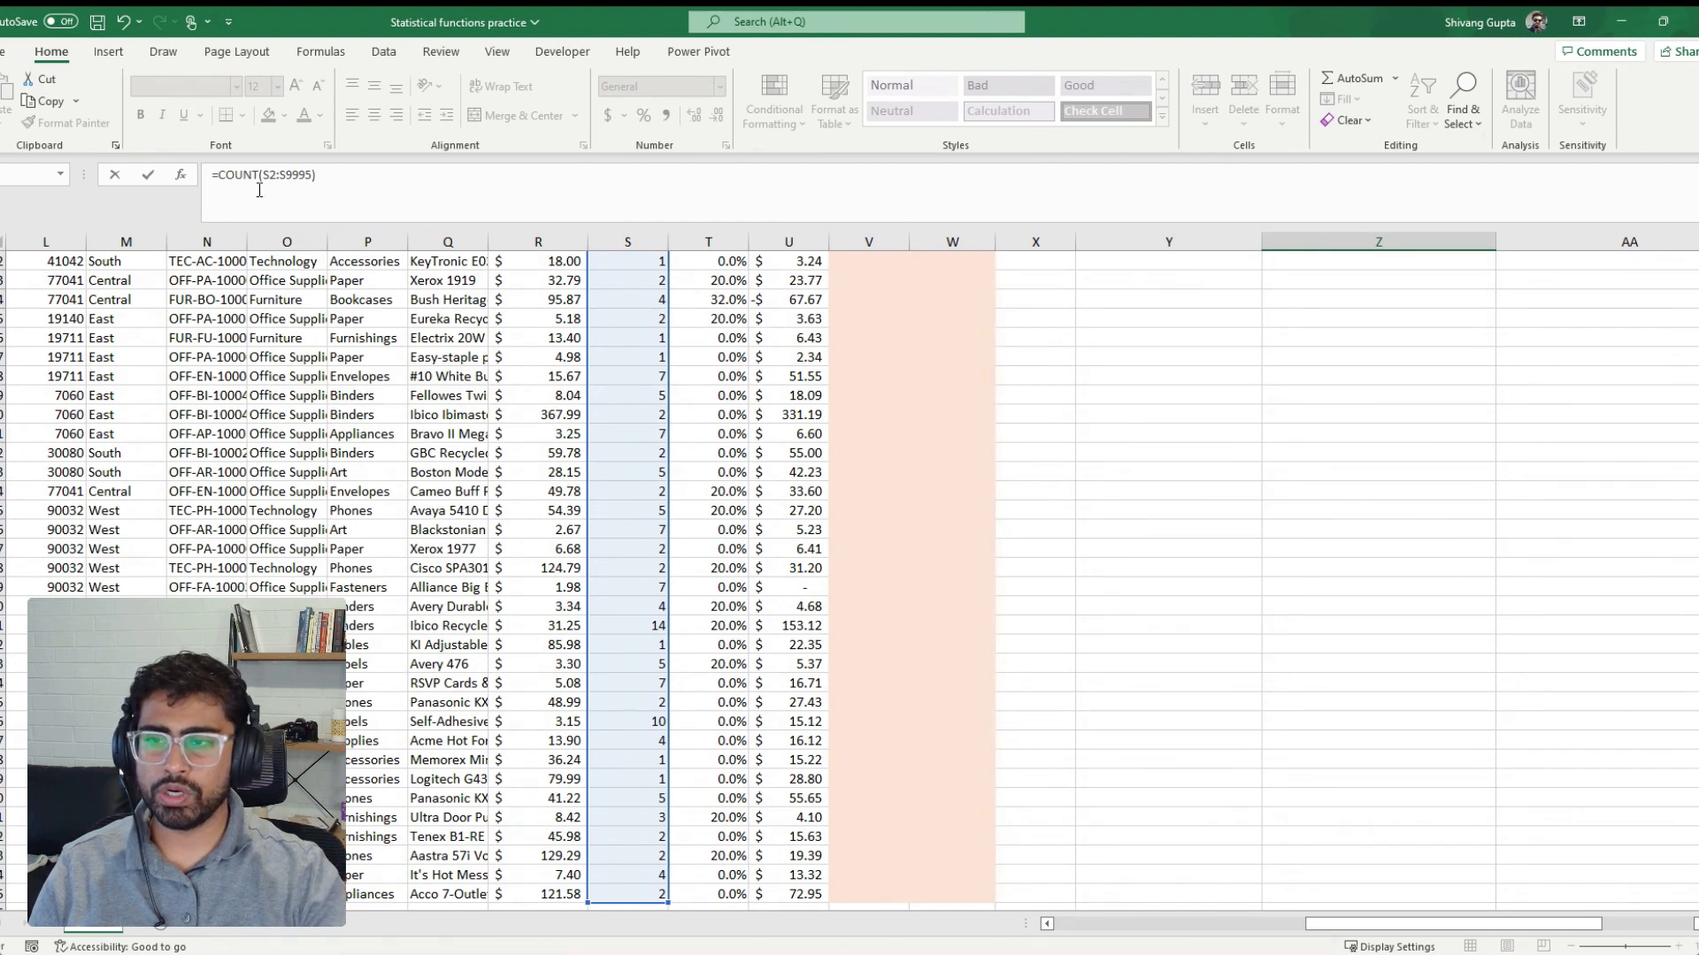
key("Return")
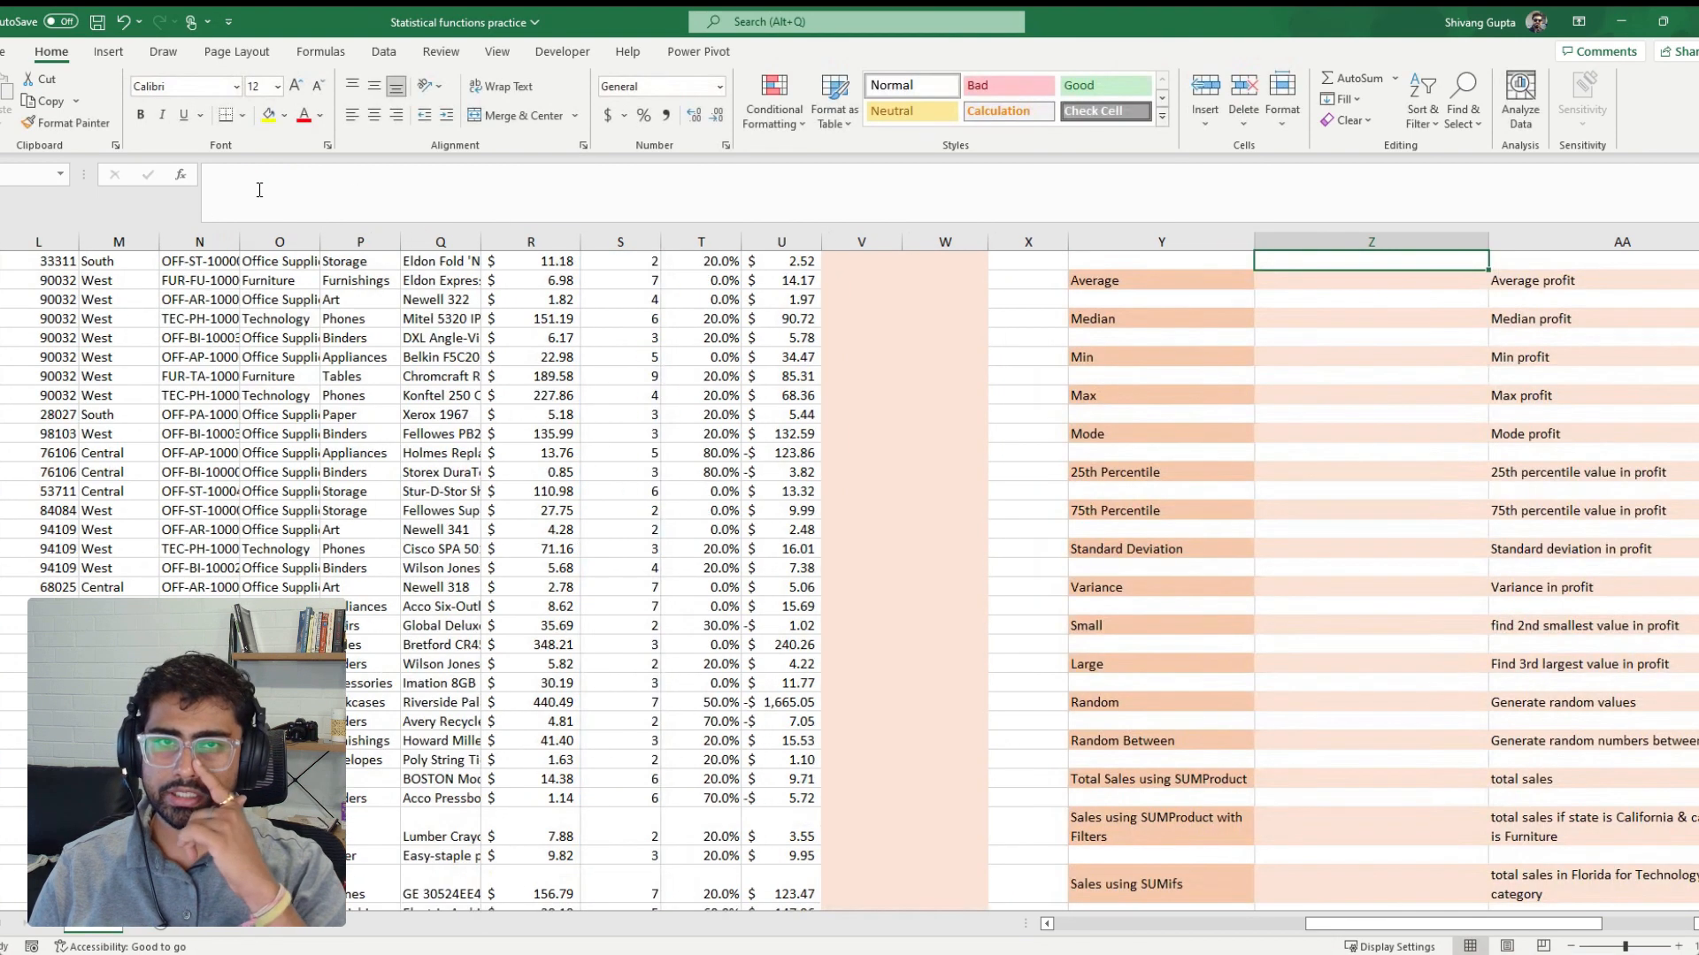
scroll(950, 326, "up", 2)
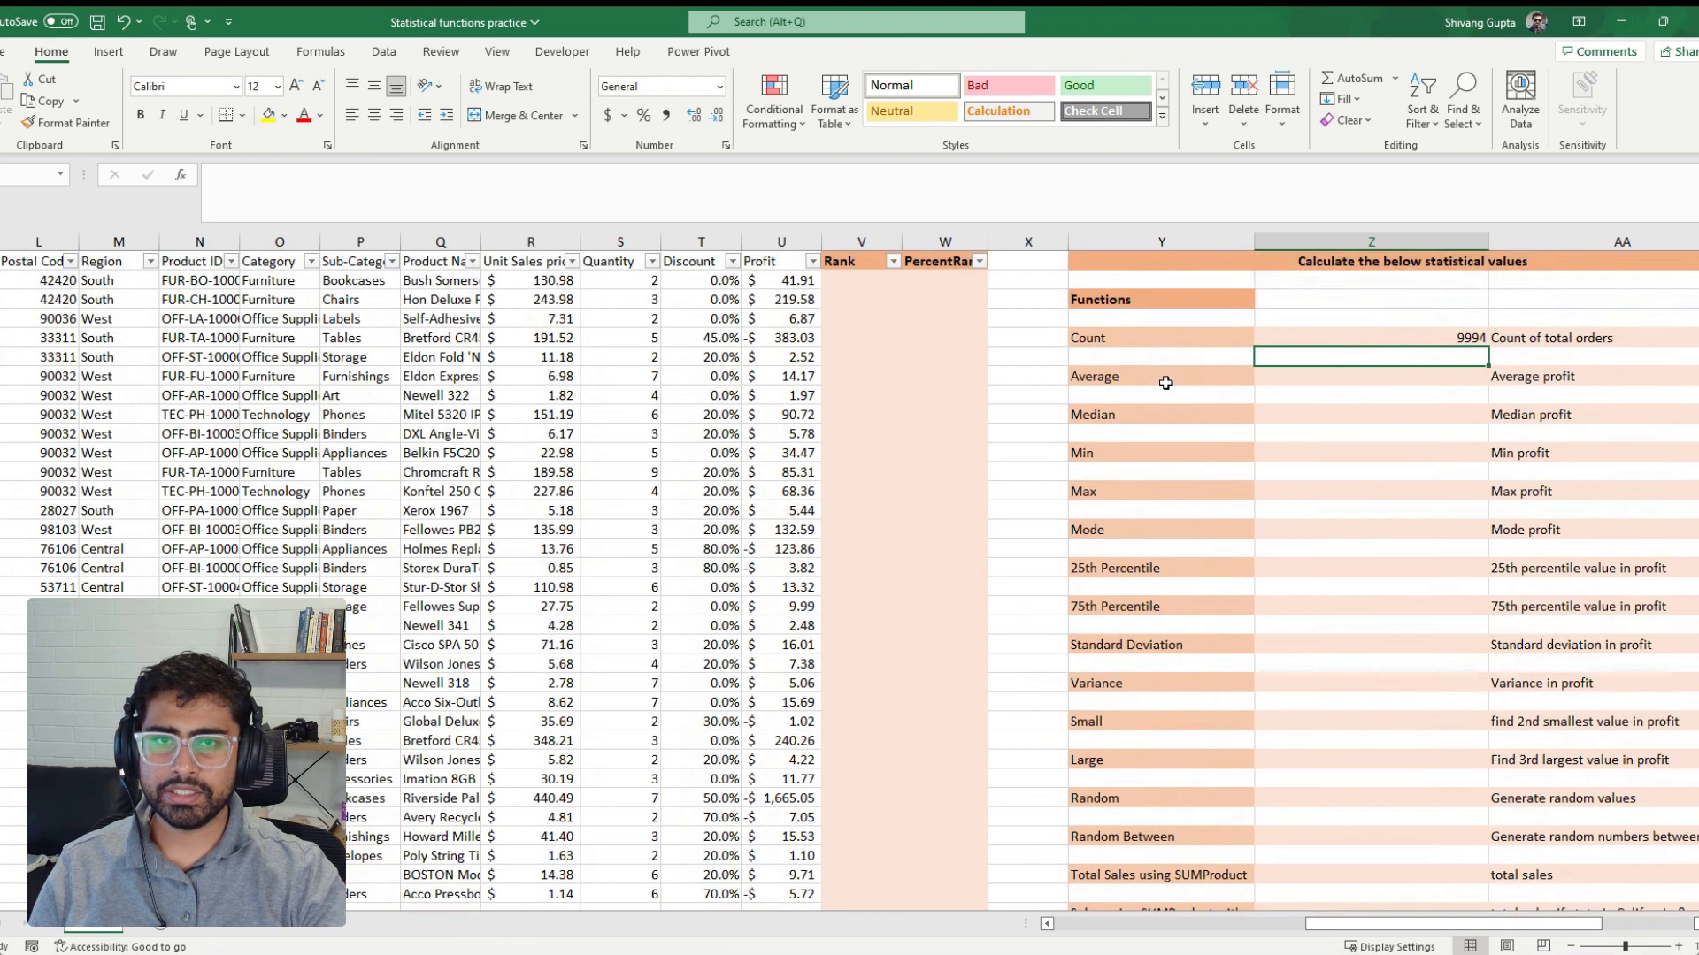
left_click(1420, 331)
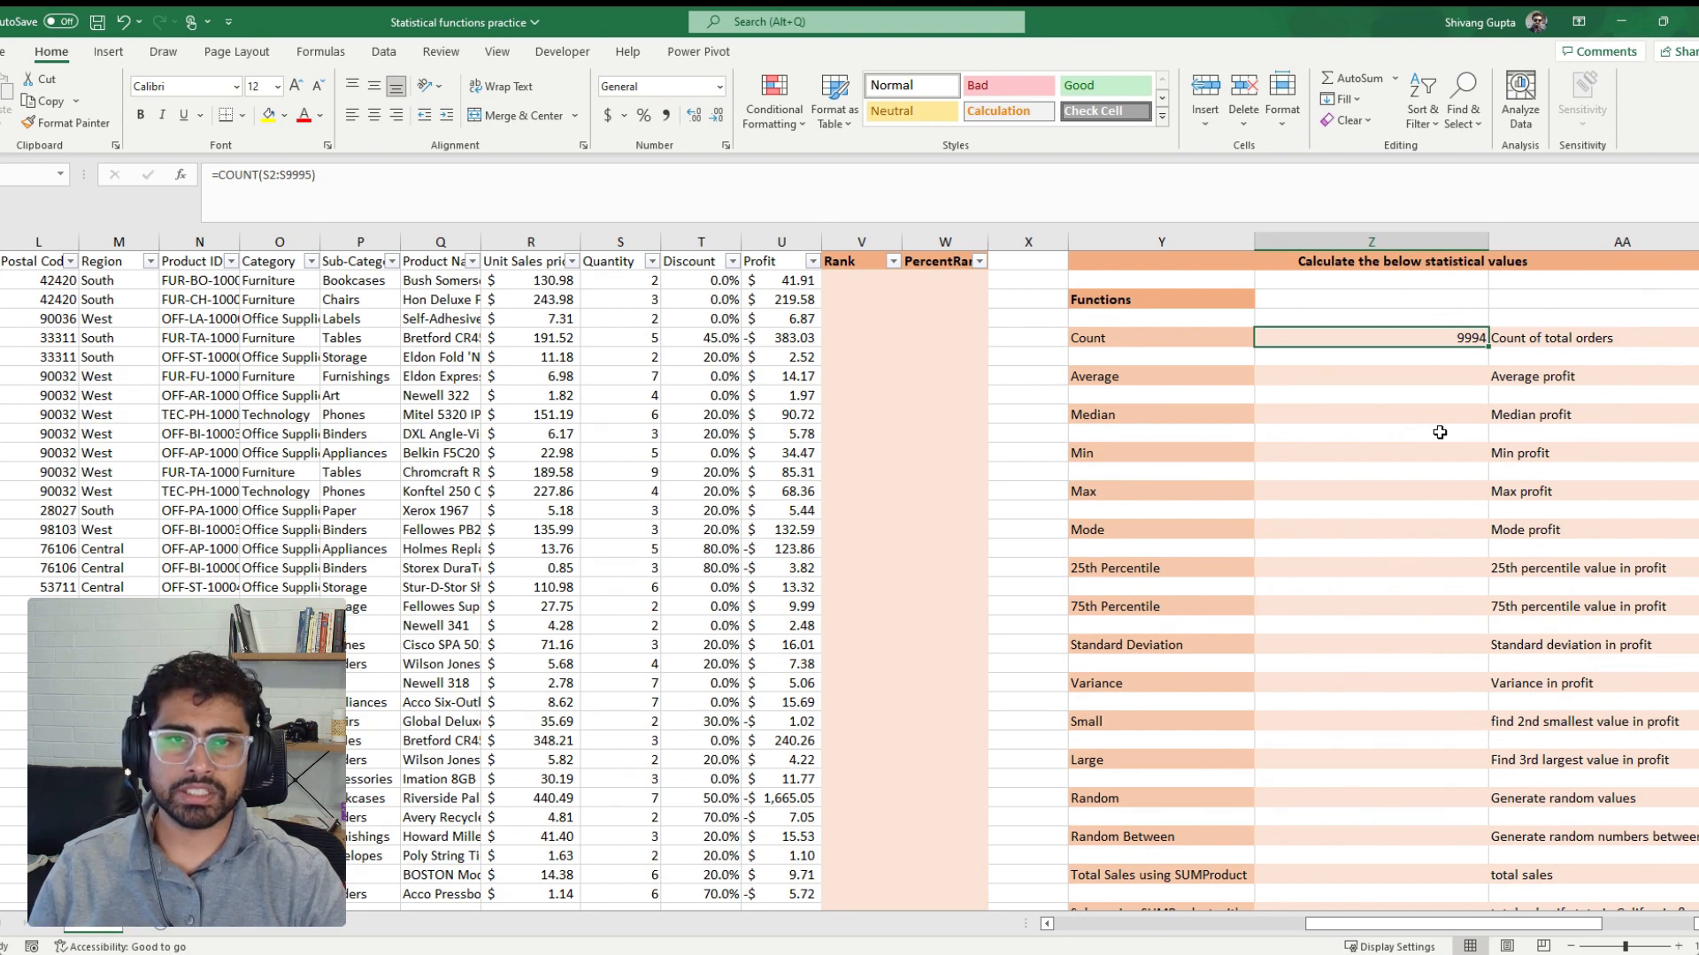
Calculate the average profit beside the Average label from the Profit column with =AVERAGE(U2:U9995)
key("Down")
key("Down")
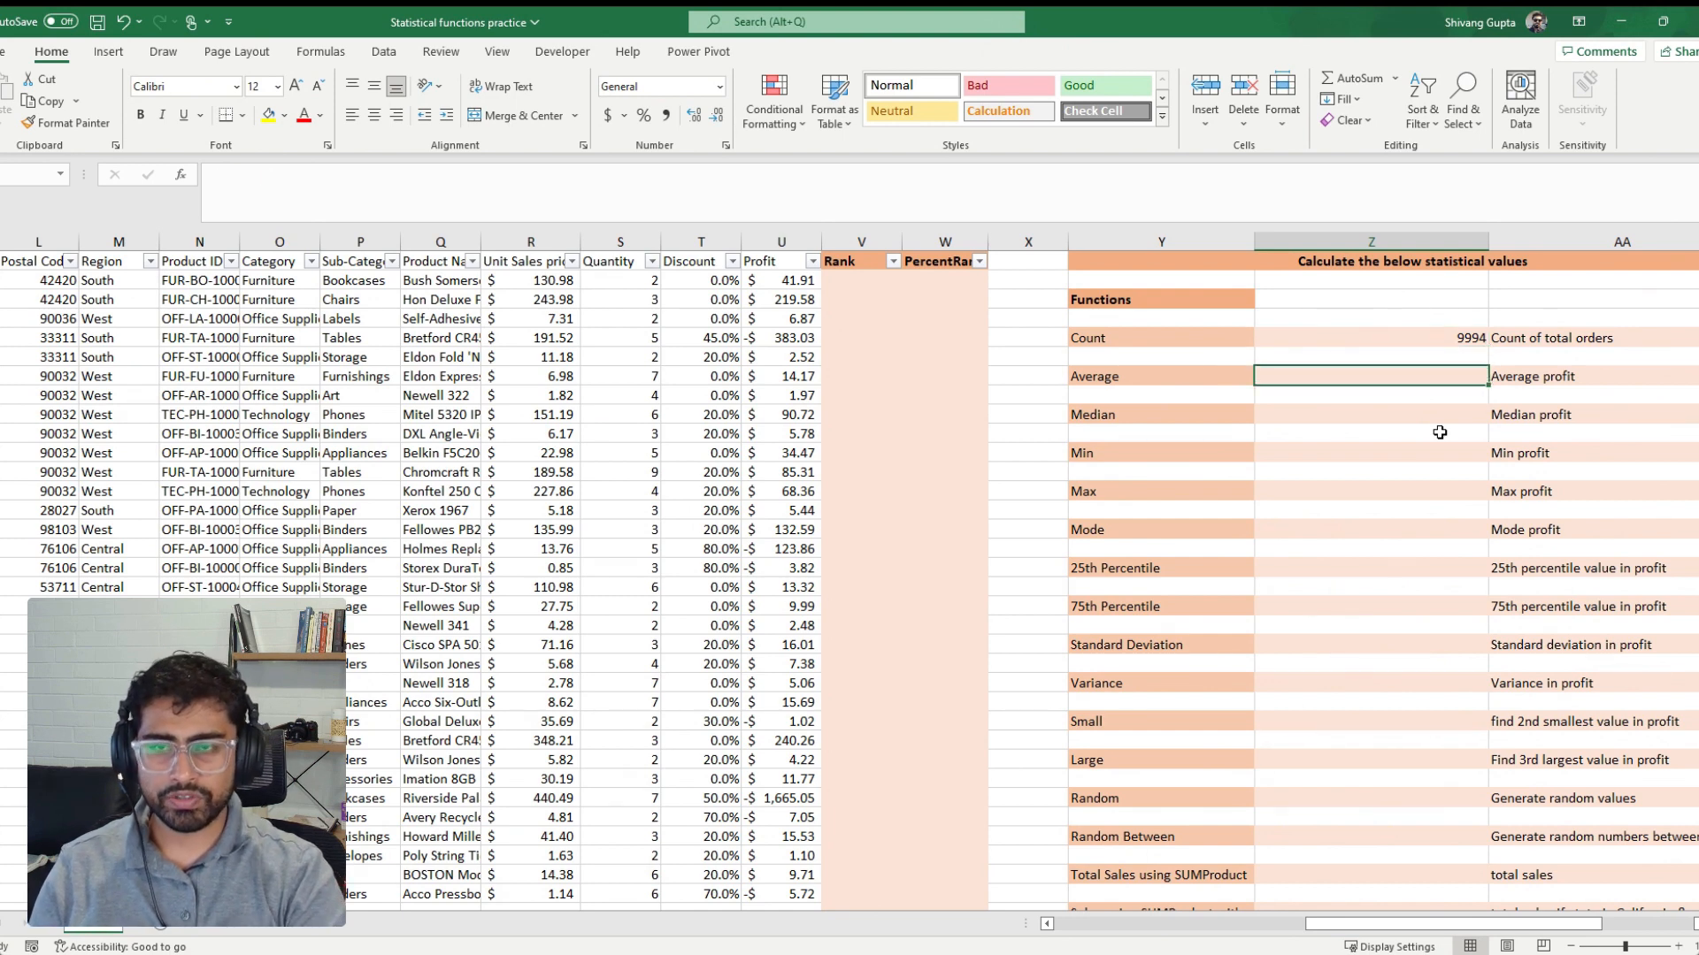
type("=av")
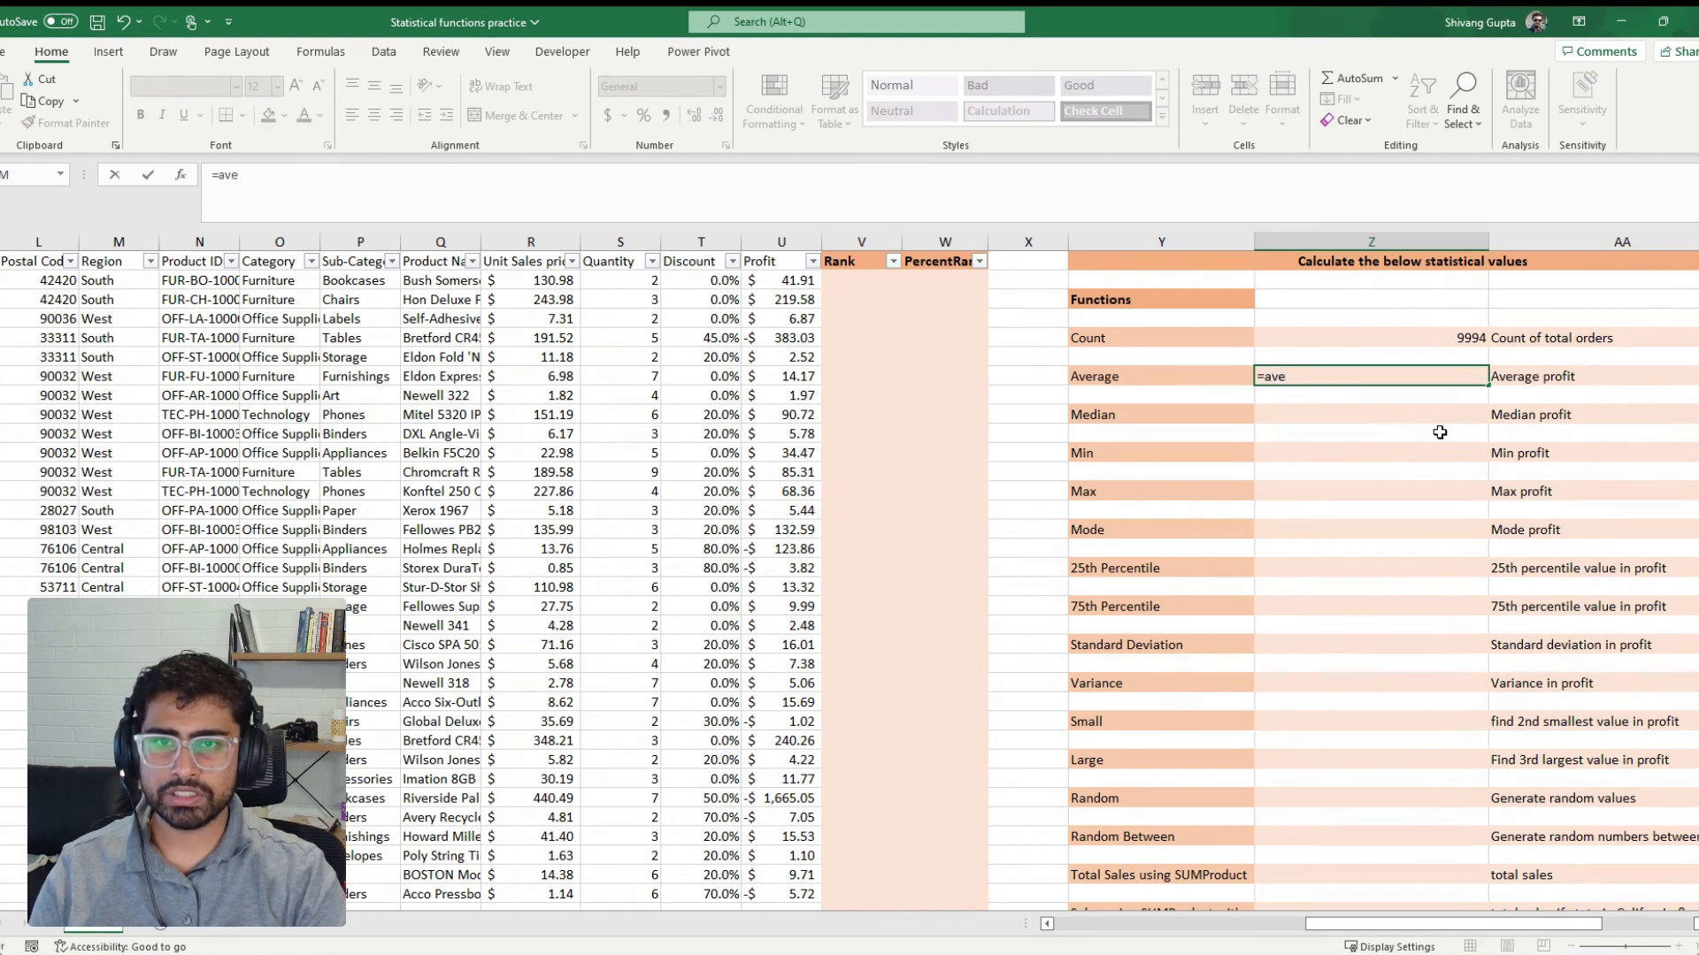
type("e")
key("Tab")
key("Left")
key("Left")
key("Left")
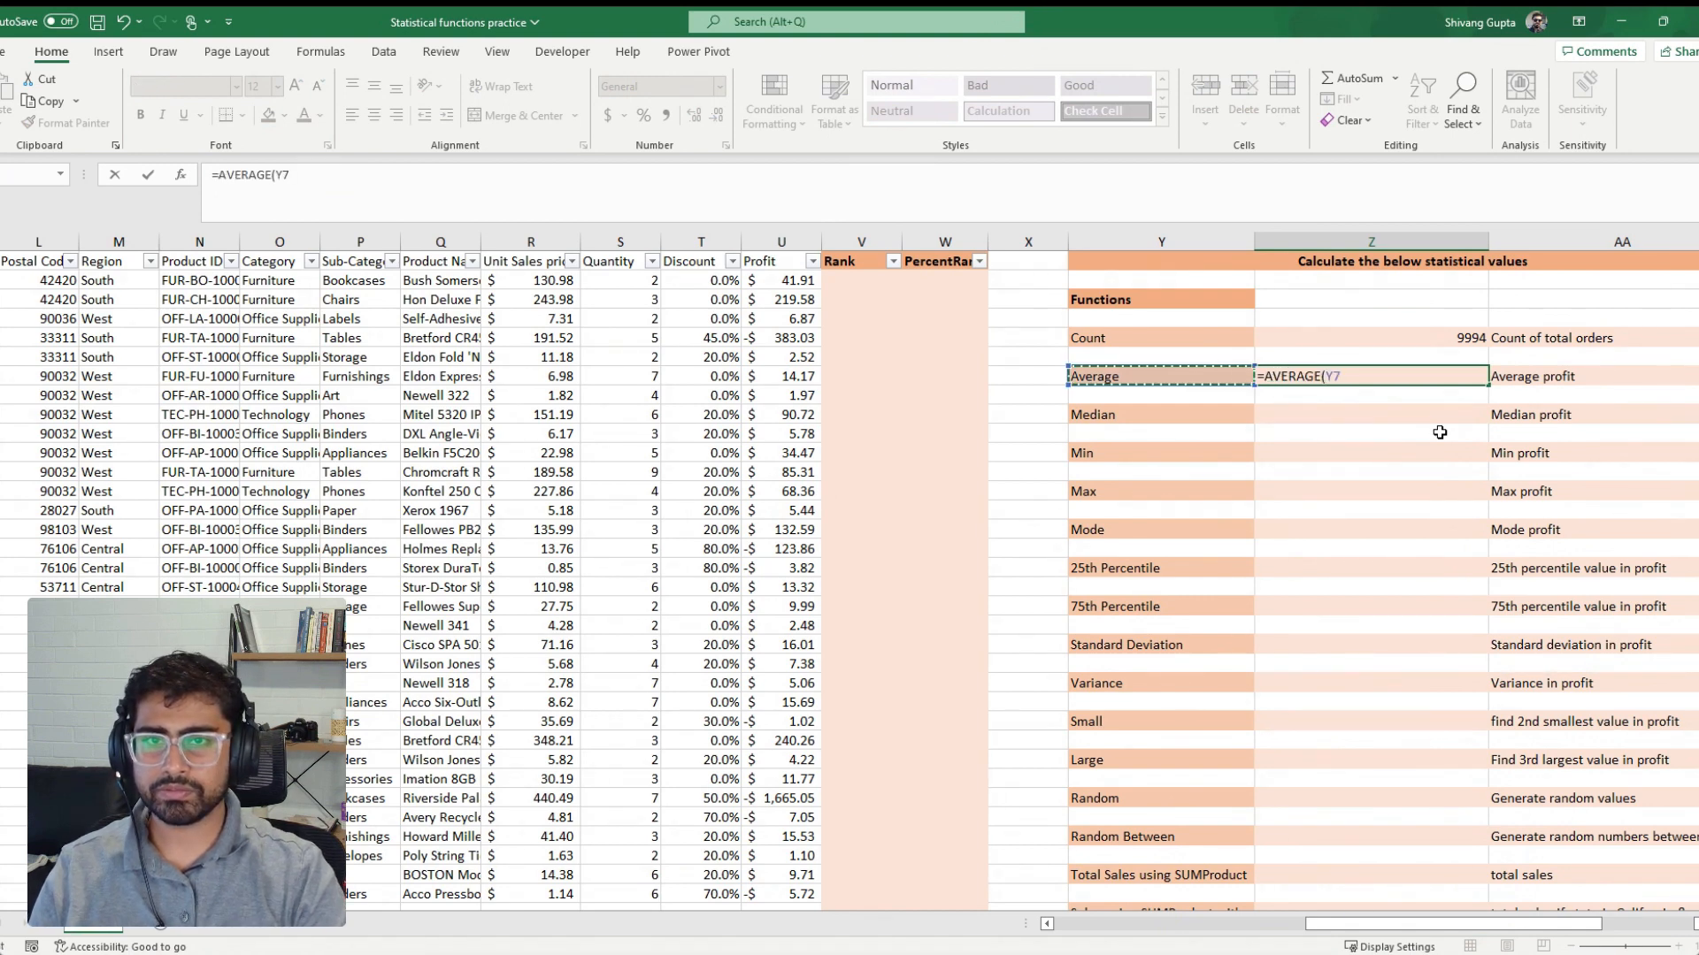
key("Left")
key("Left")
key("ctrl+Up")
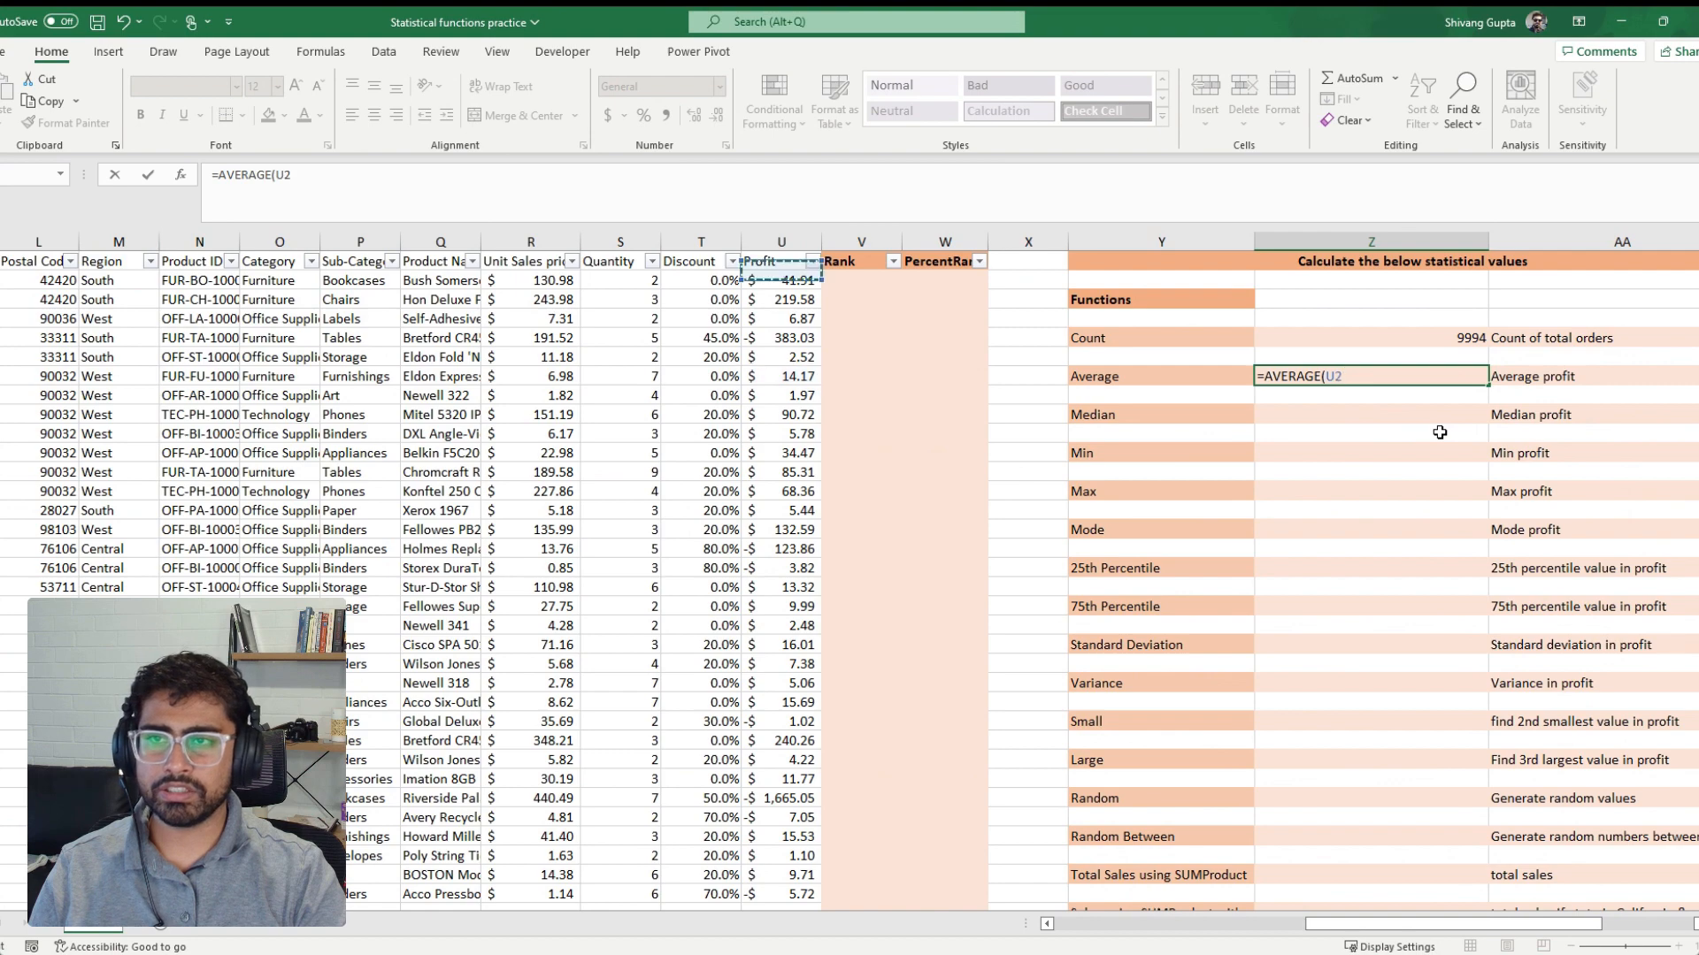
key("Down")
key("ctrl+shift+Down")
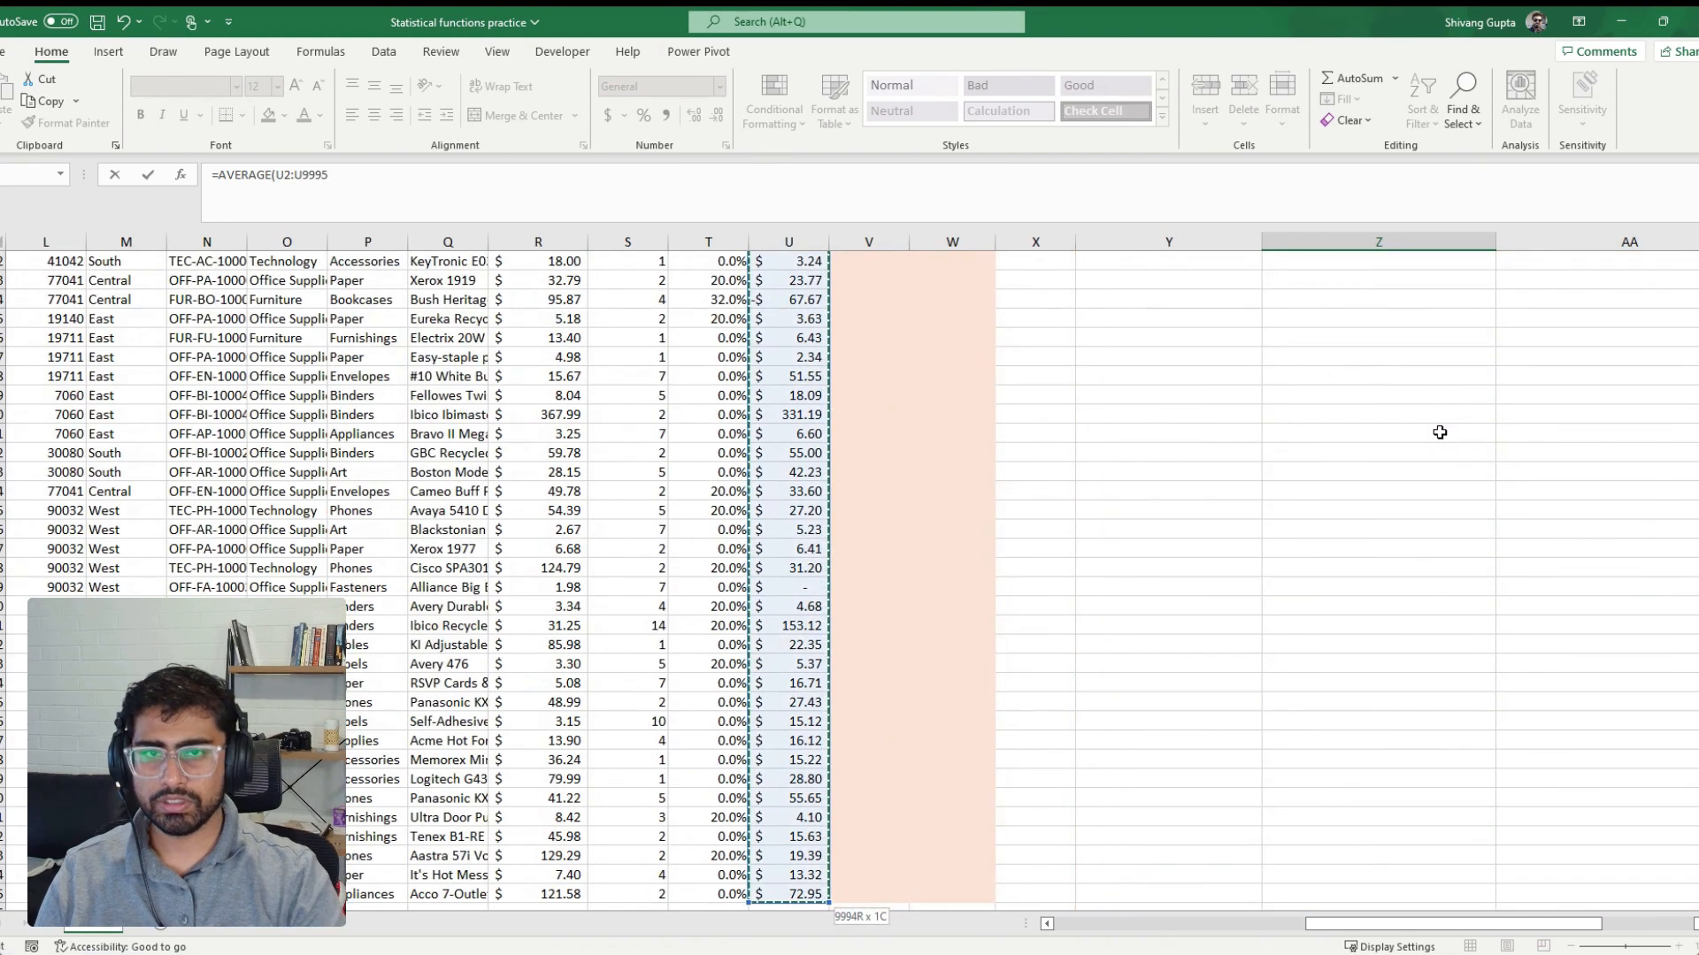
key("Return")
key("Up")
key("Up")
key("Up")
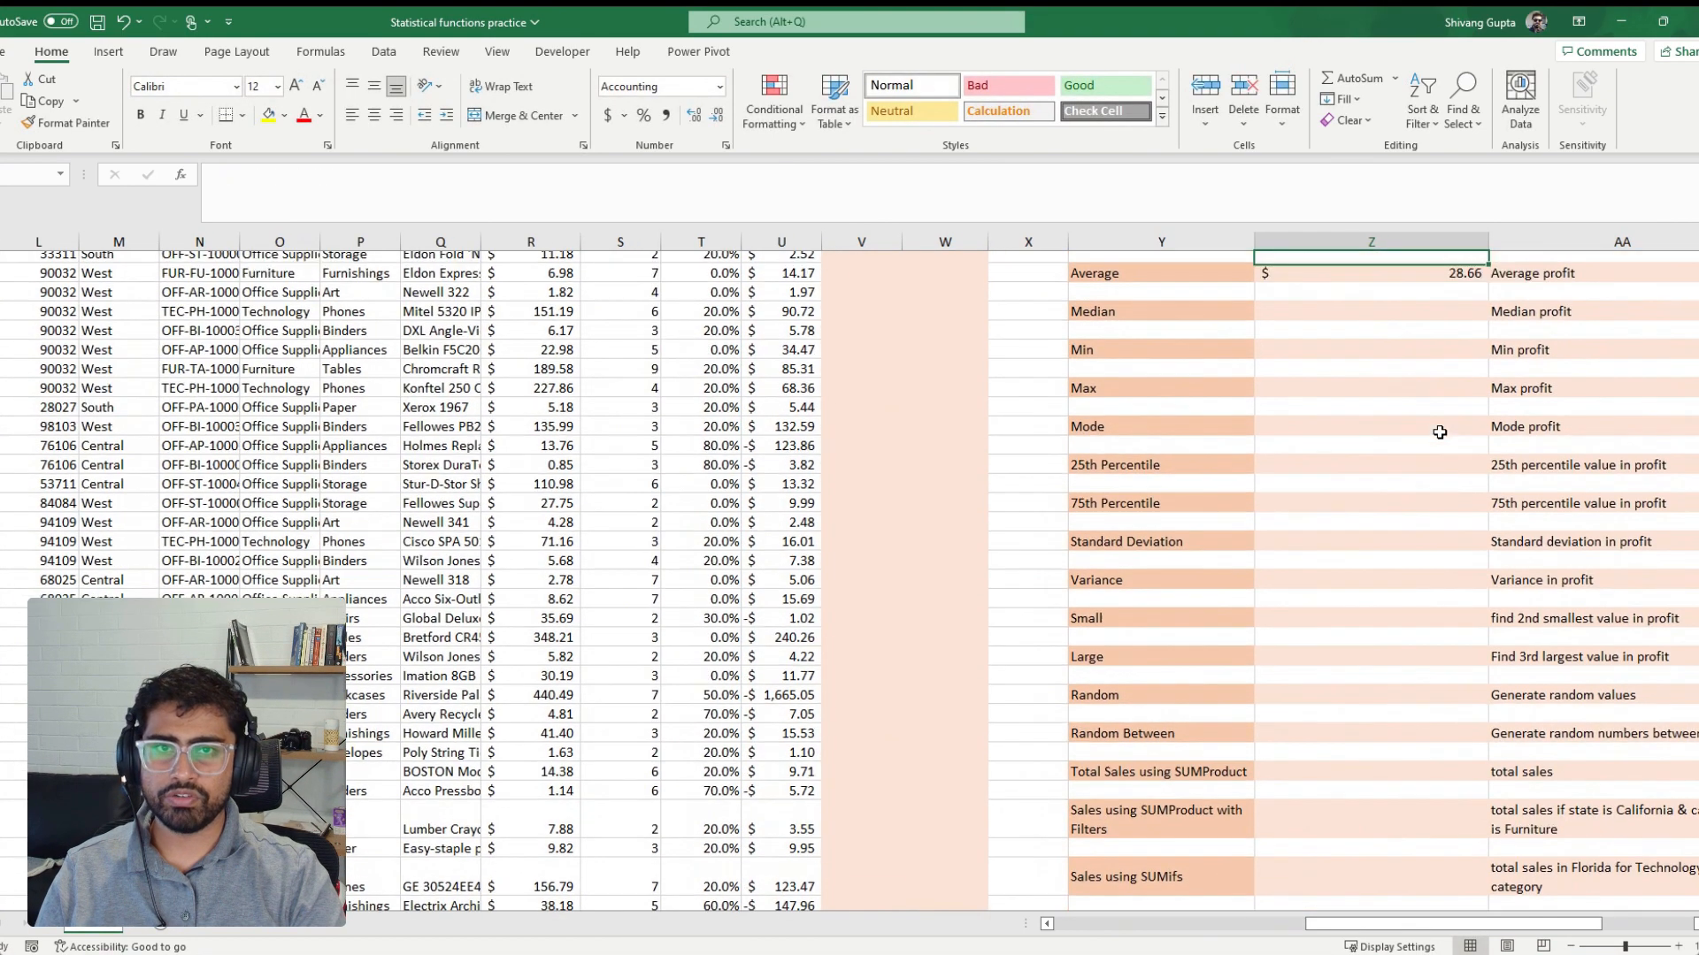
key("Down")
key("Down")
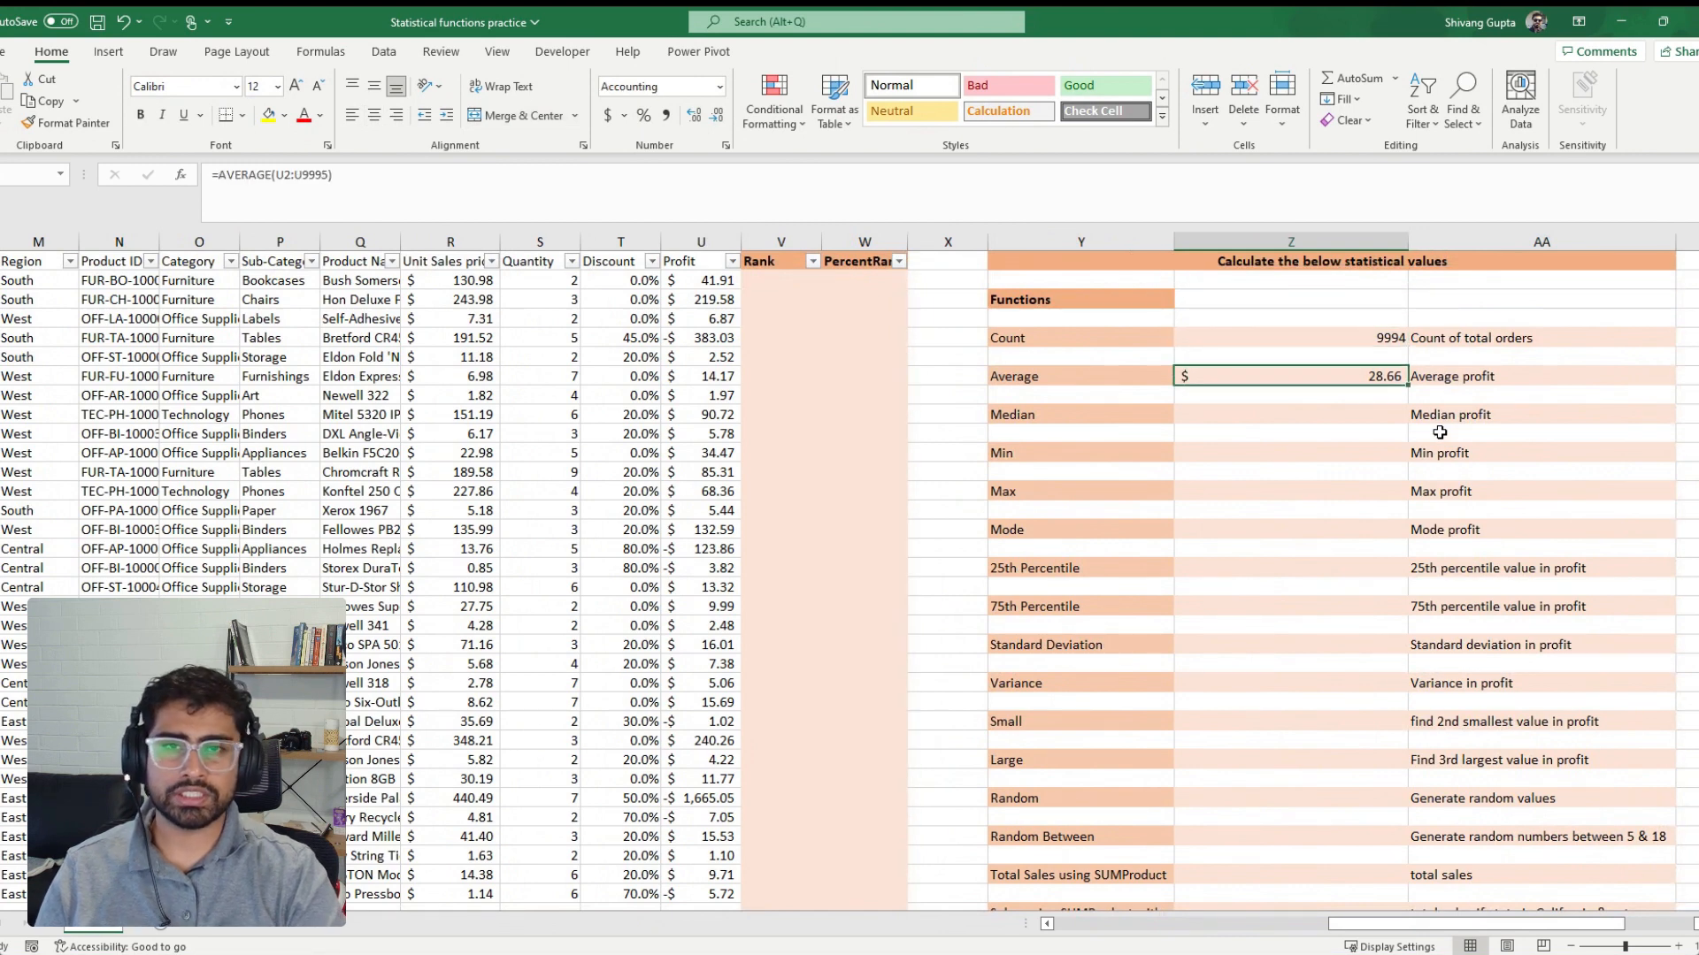
Calculate the median profit beside the Median label from the Profit column with =MEDIAN(U2:U9995)
key("Down")
key("Down")
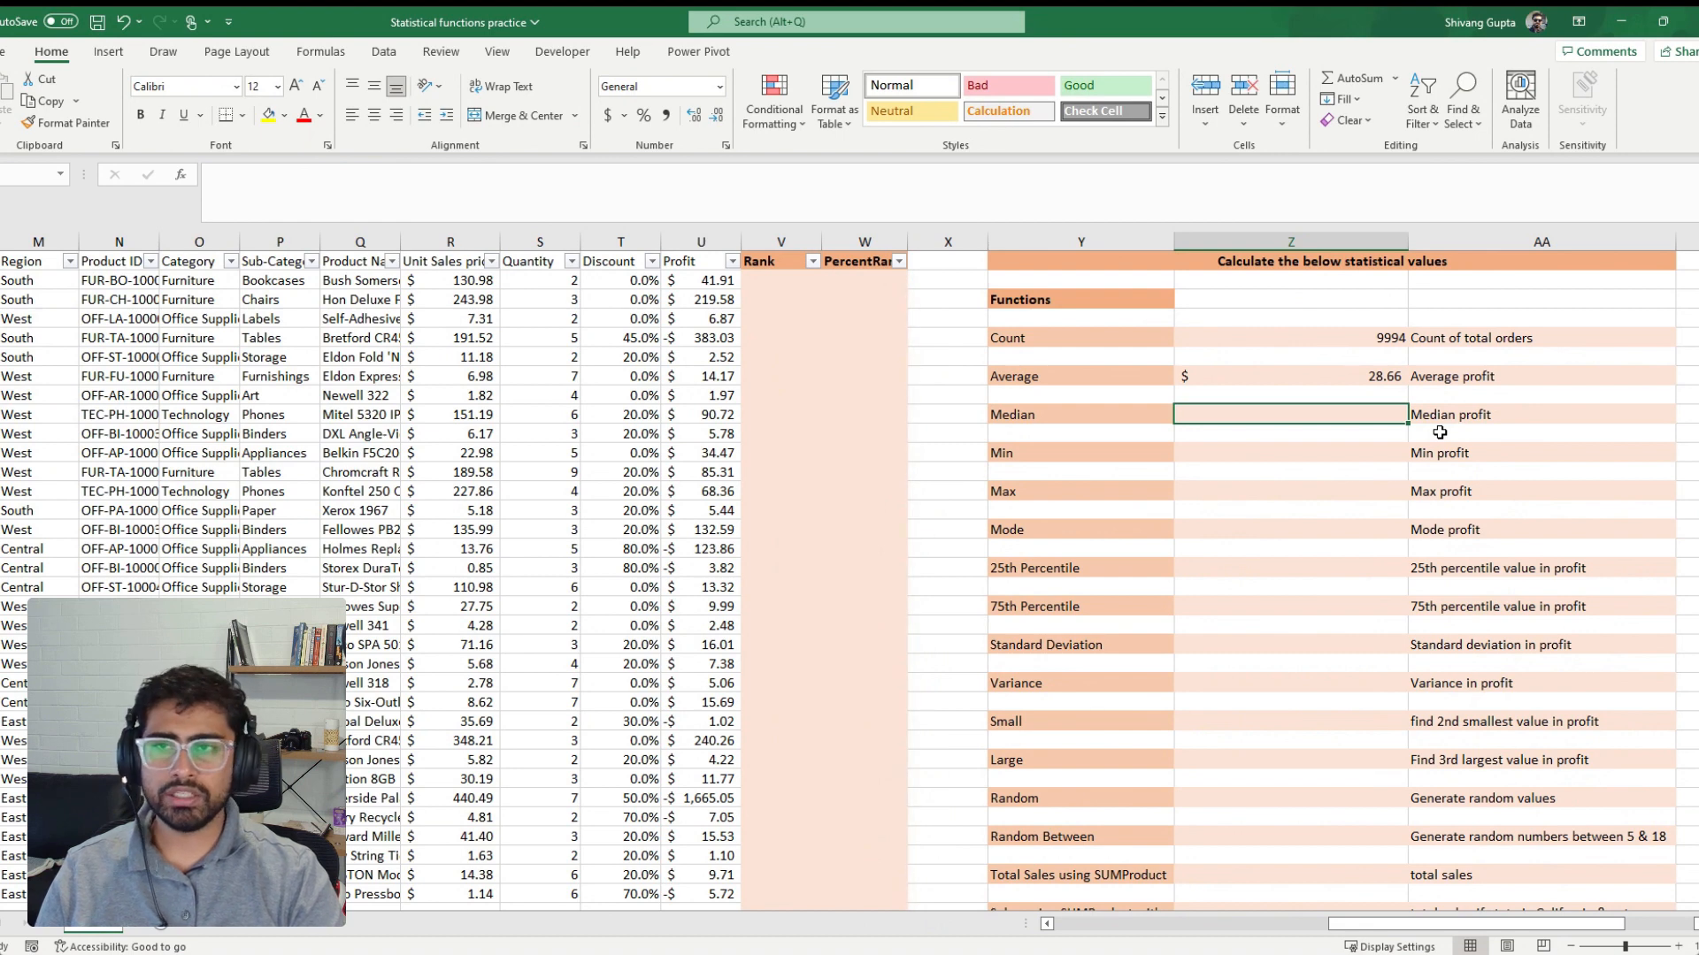
type("=")
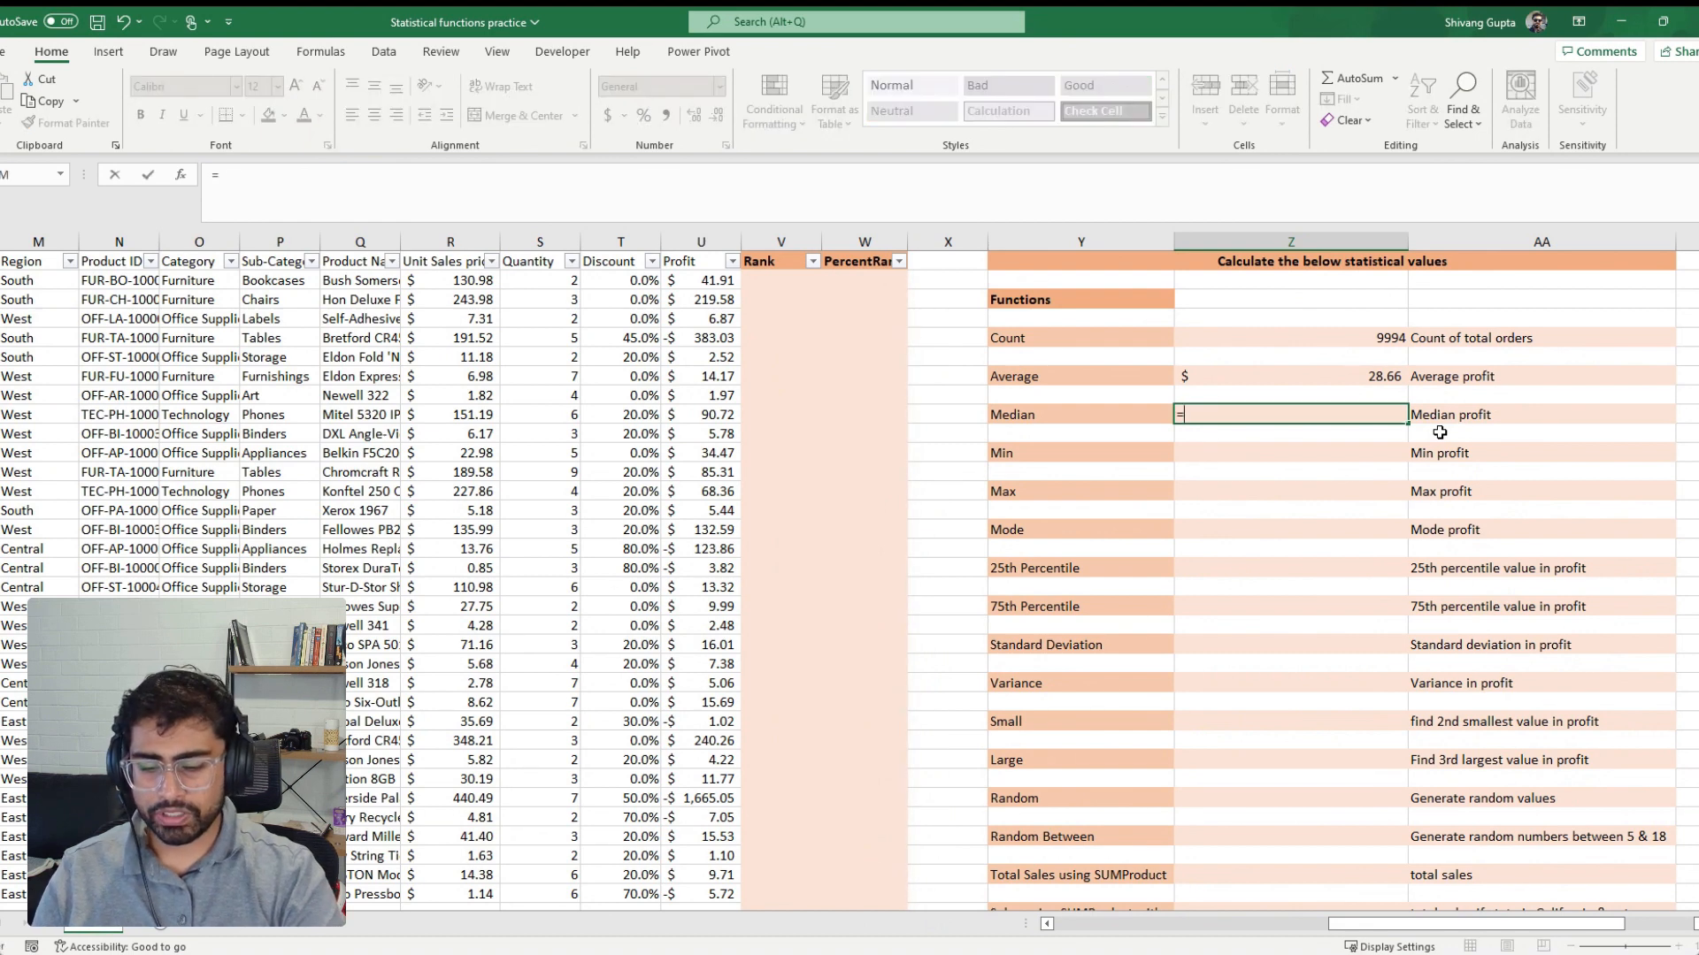
type("me")
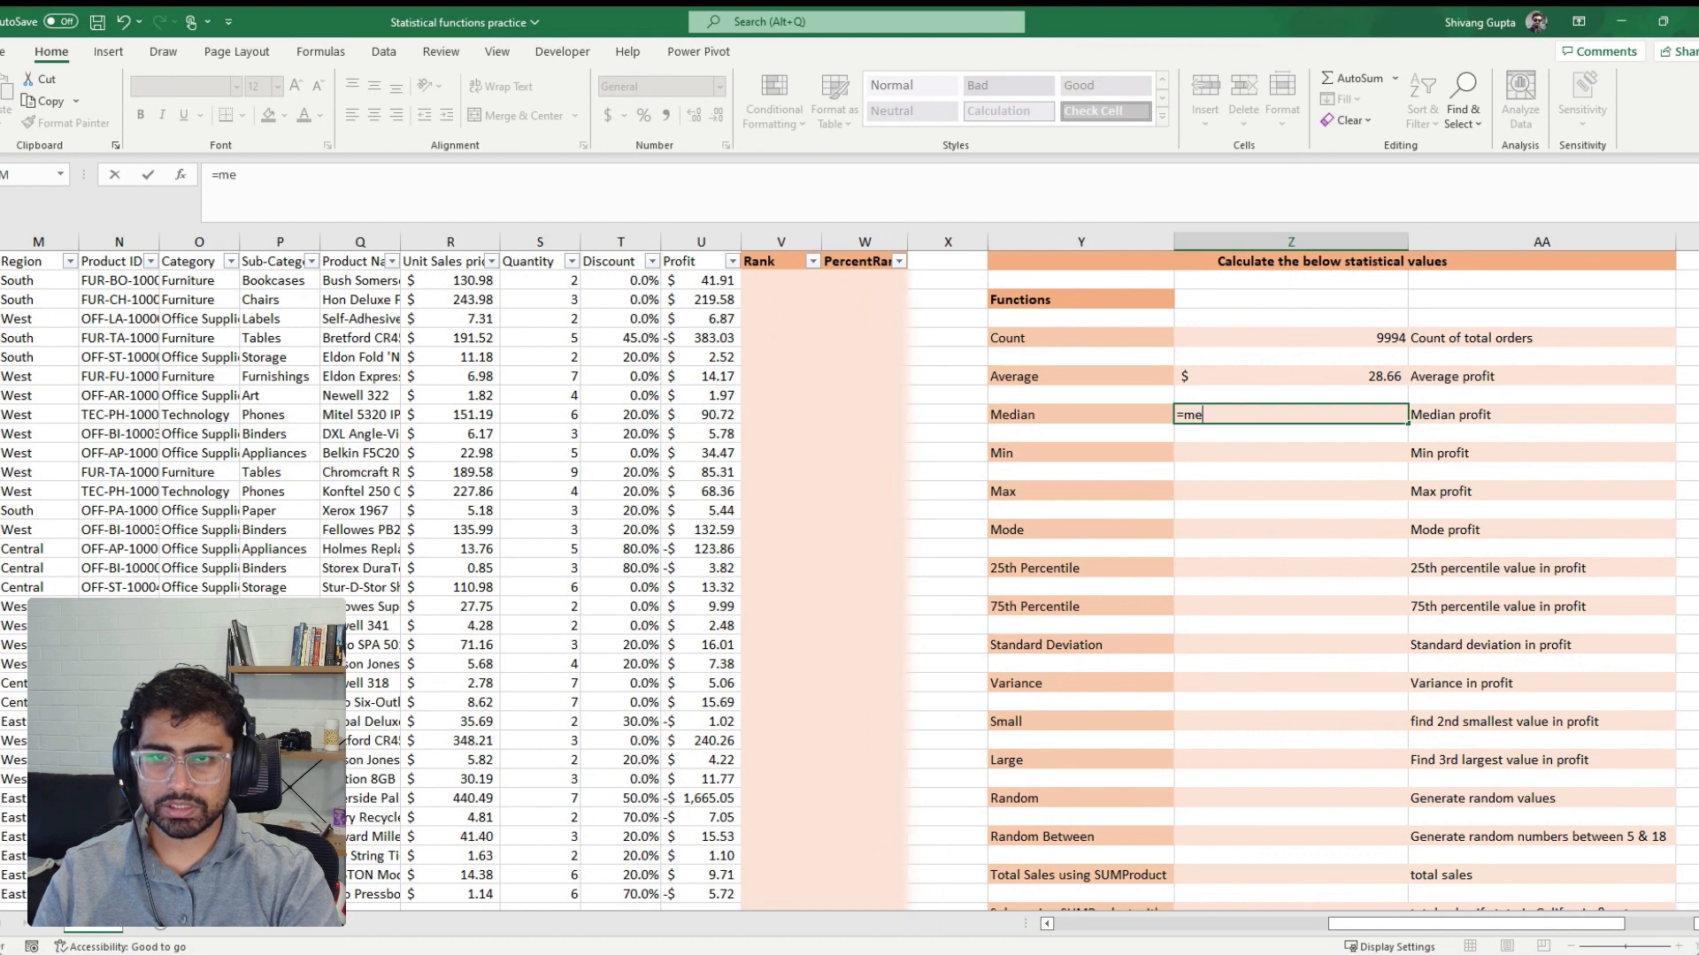
key("Tab")
key("Left")
key("Left")
key("Left")
key("Left")
key("Left")
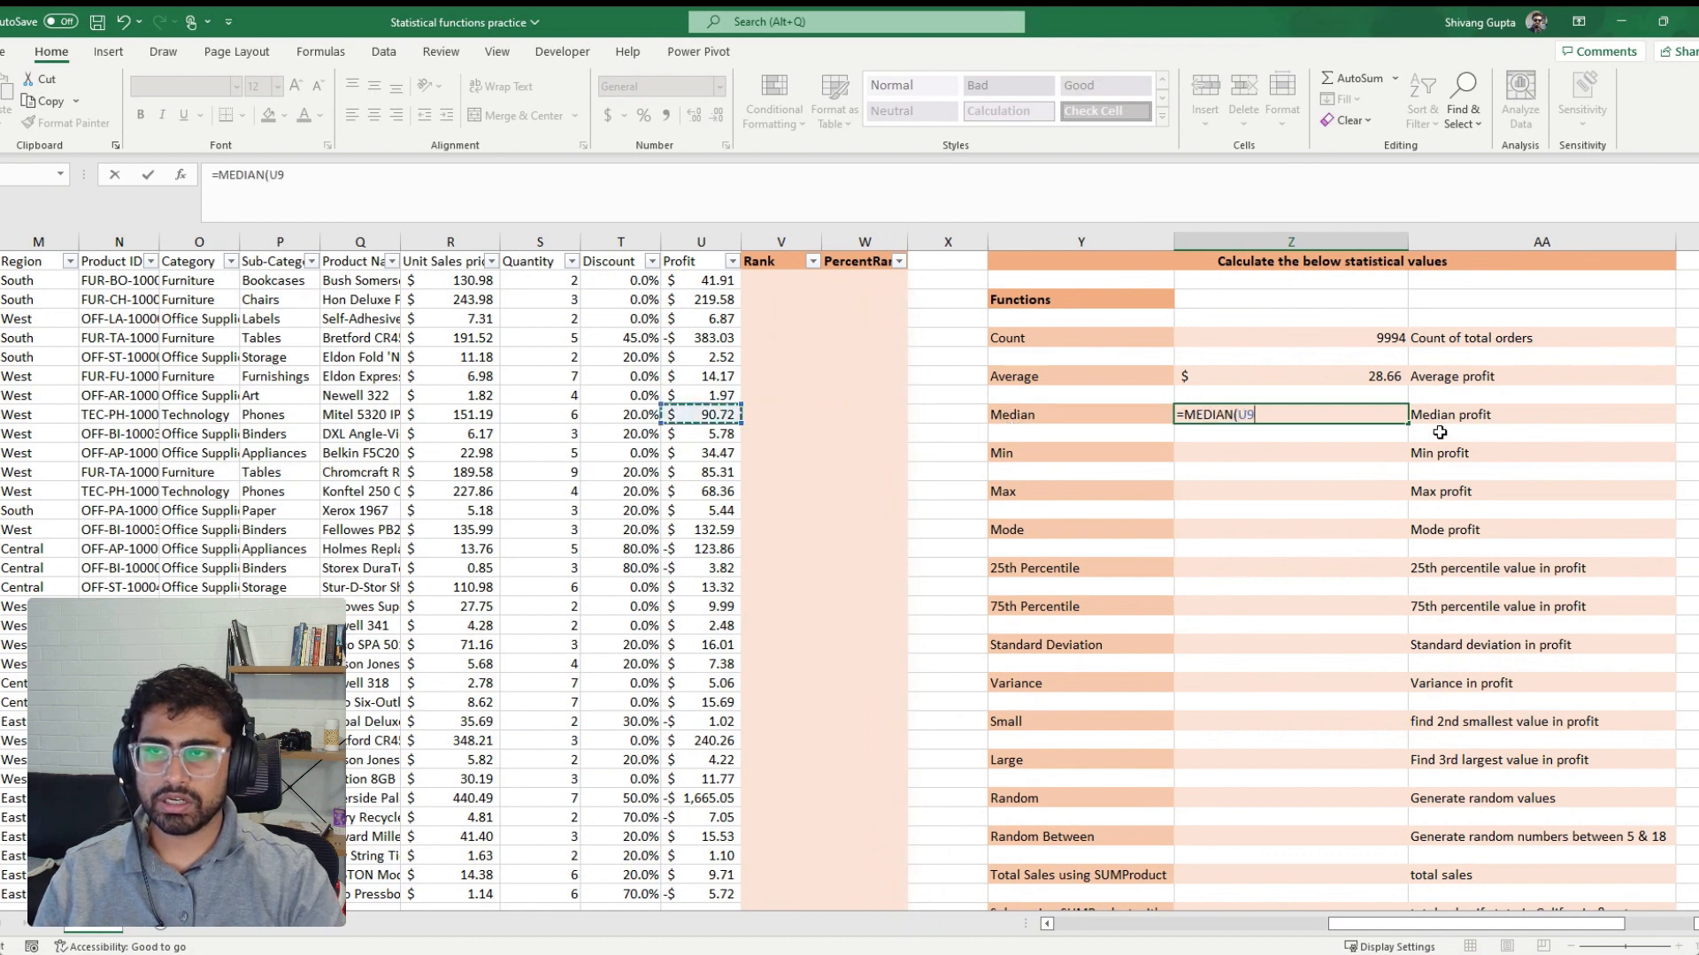
key("ctrl+Up")
key("Down")
key("ctrl+shift+Down")
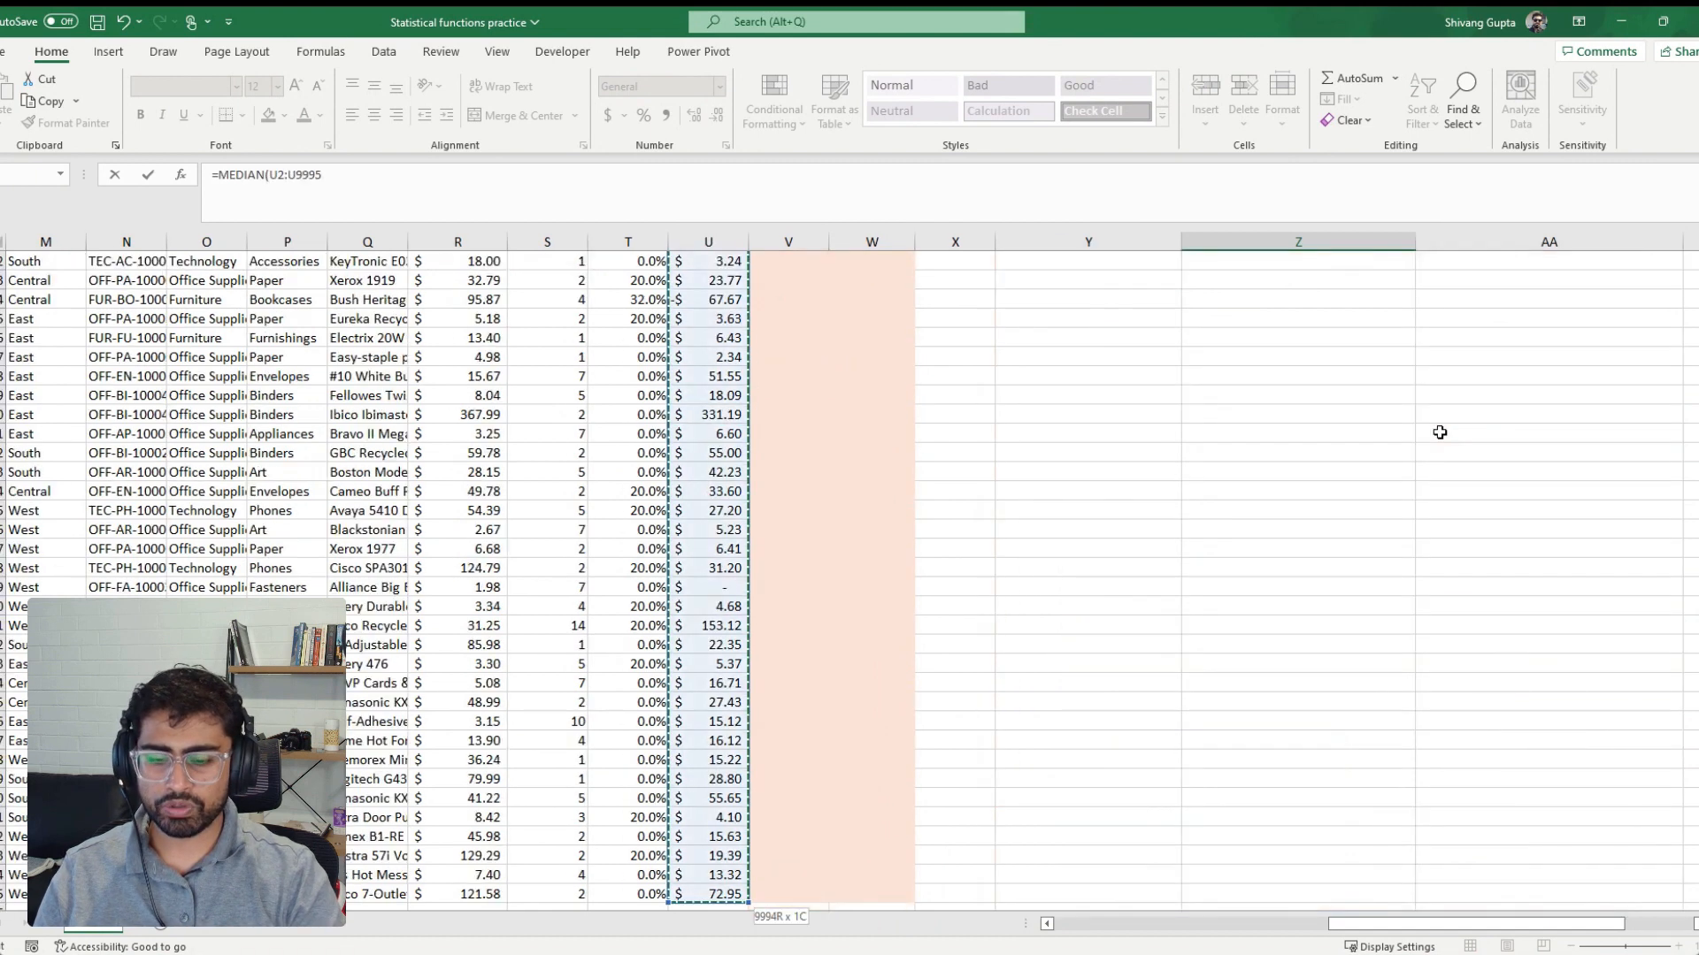
type(")")
key("Return")
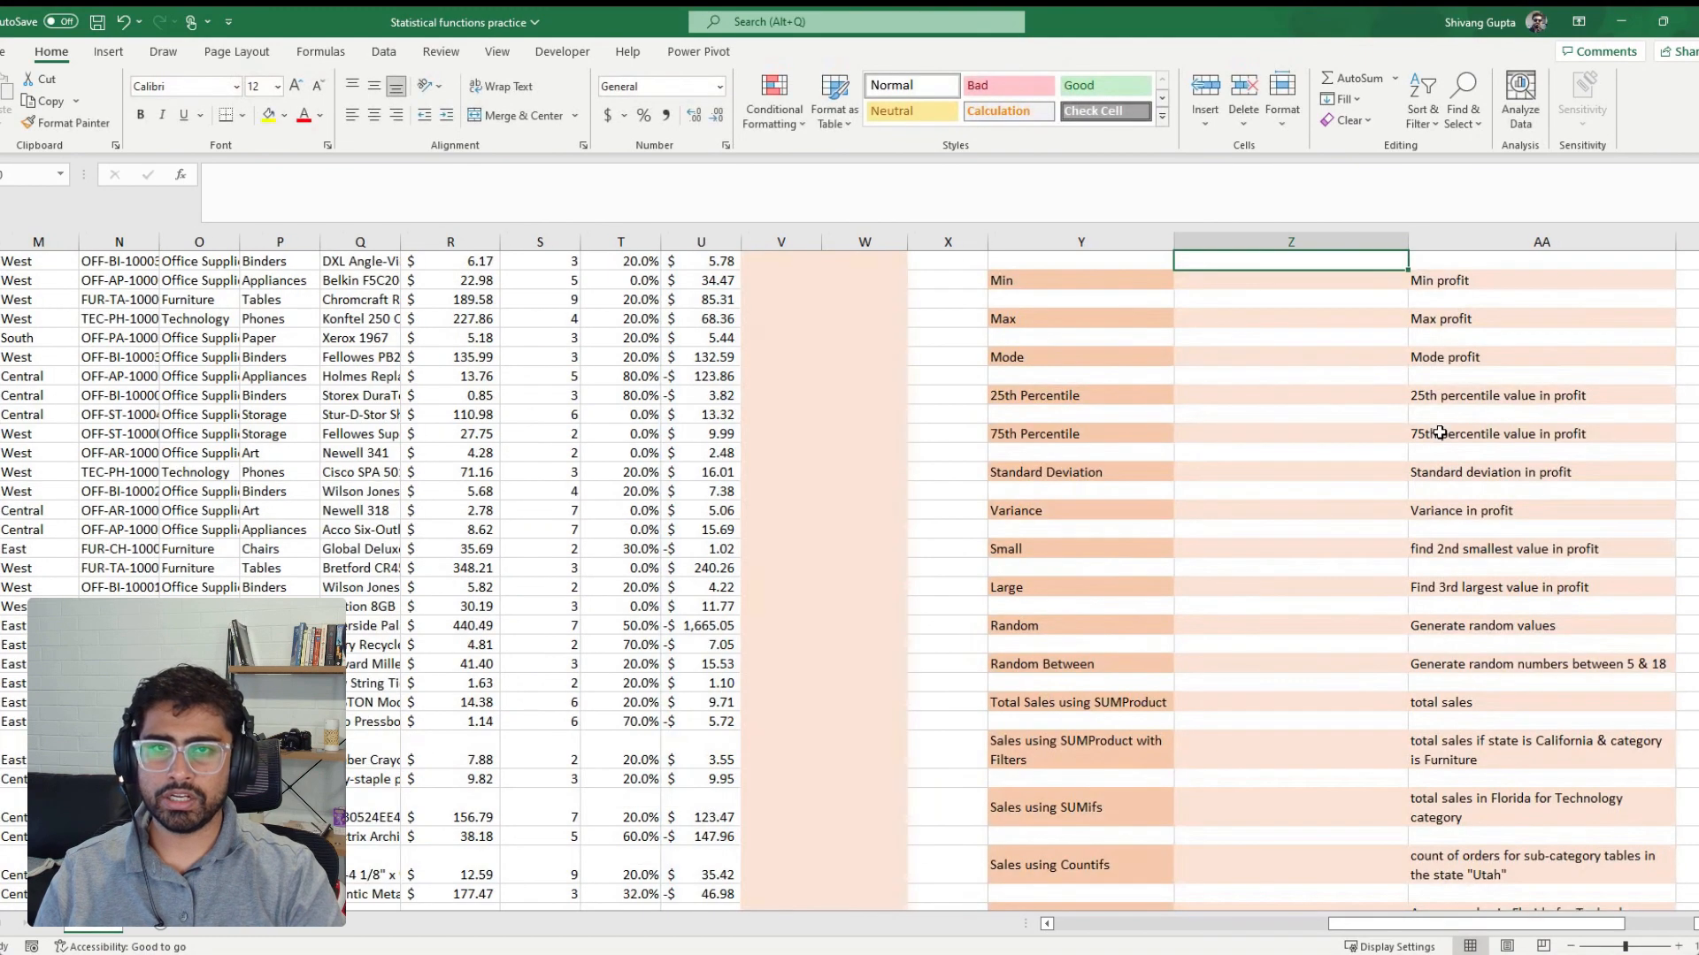
key("Up")
key("Up")
key("Up")
key("Down")
key("Down")
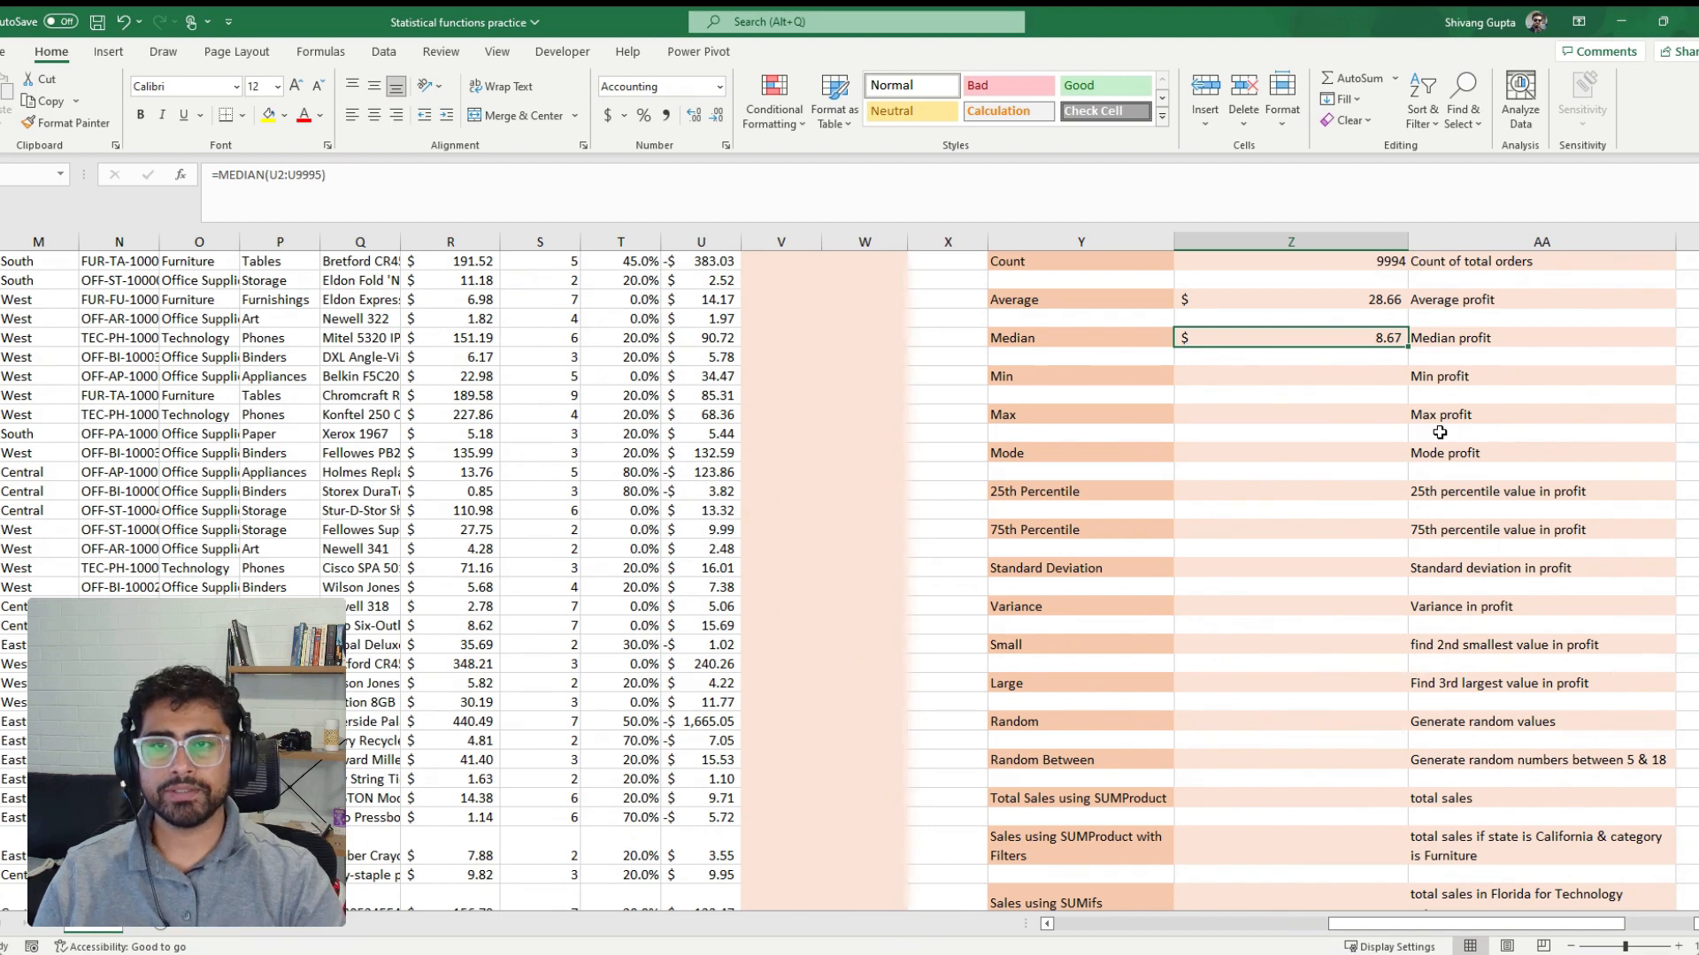
Calculate the minimum profit beside the Min label from the Profit column with =MIN(U2:U9995)
key("Down")
key("Down")
type("=MIN(")
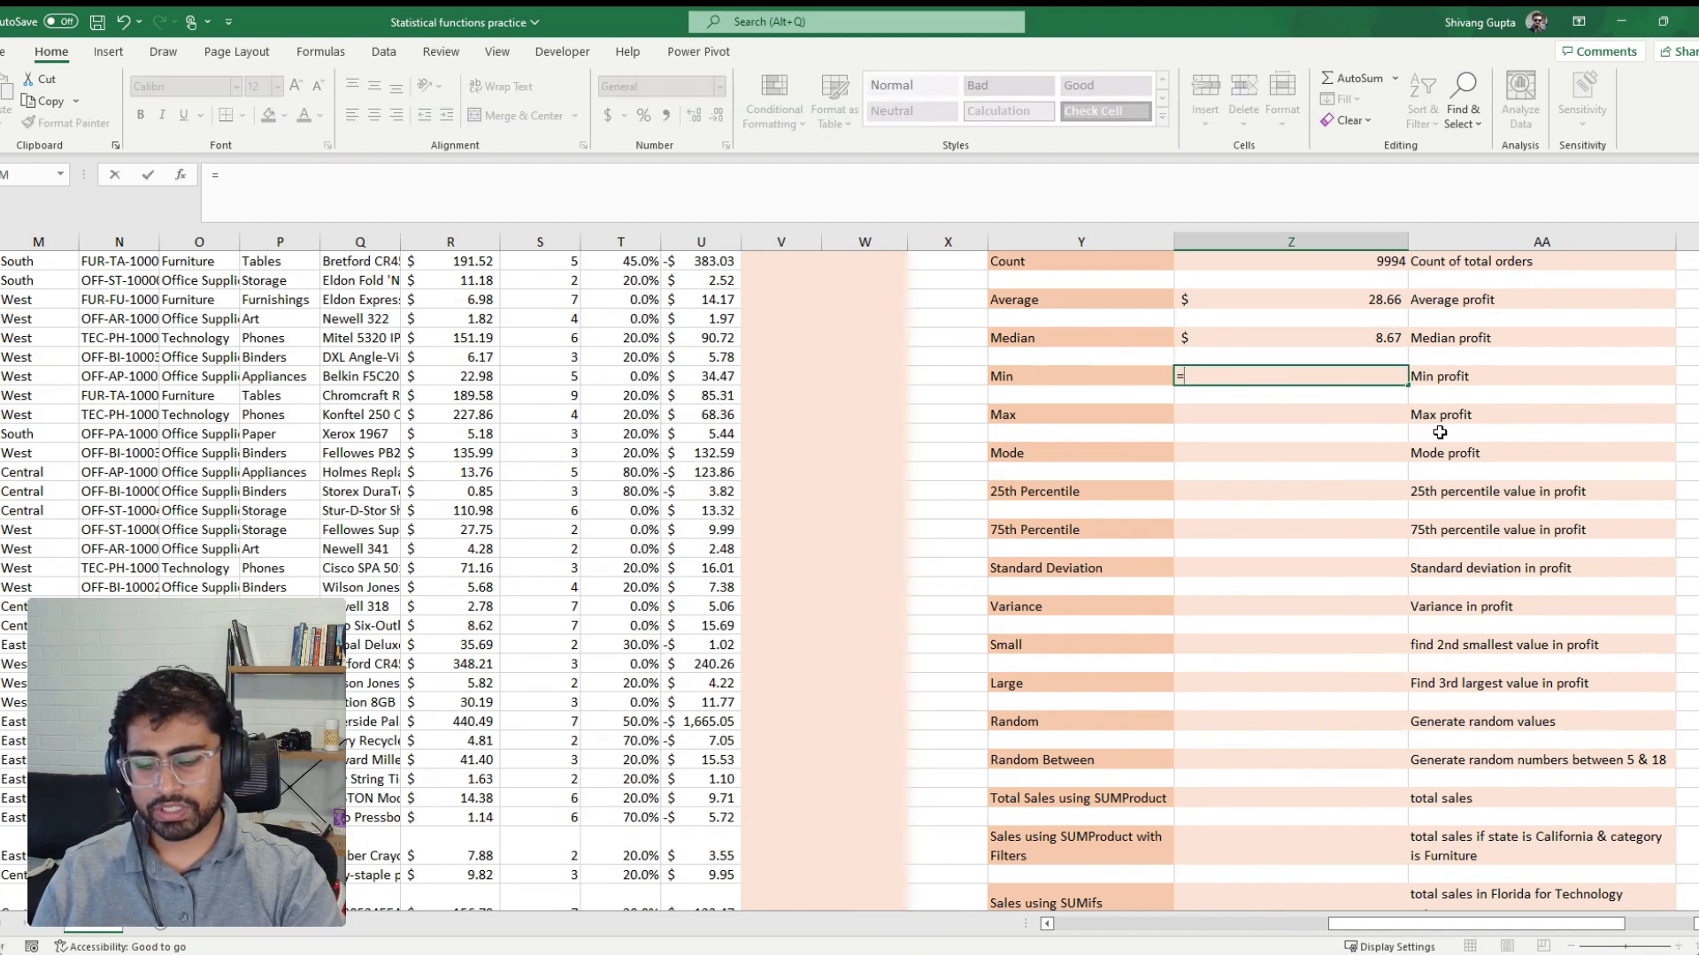
key("Left")
key("Left")
key("Left")
key("Left")
key("Left")
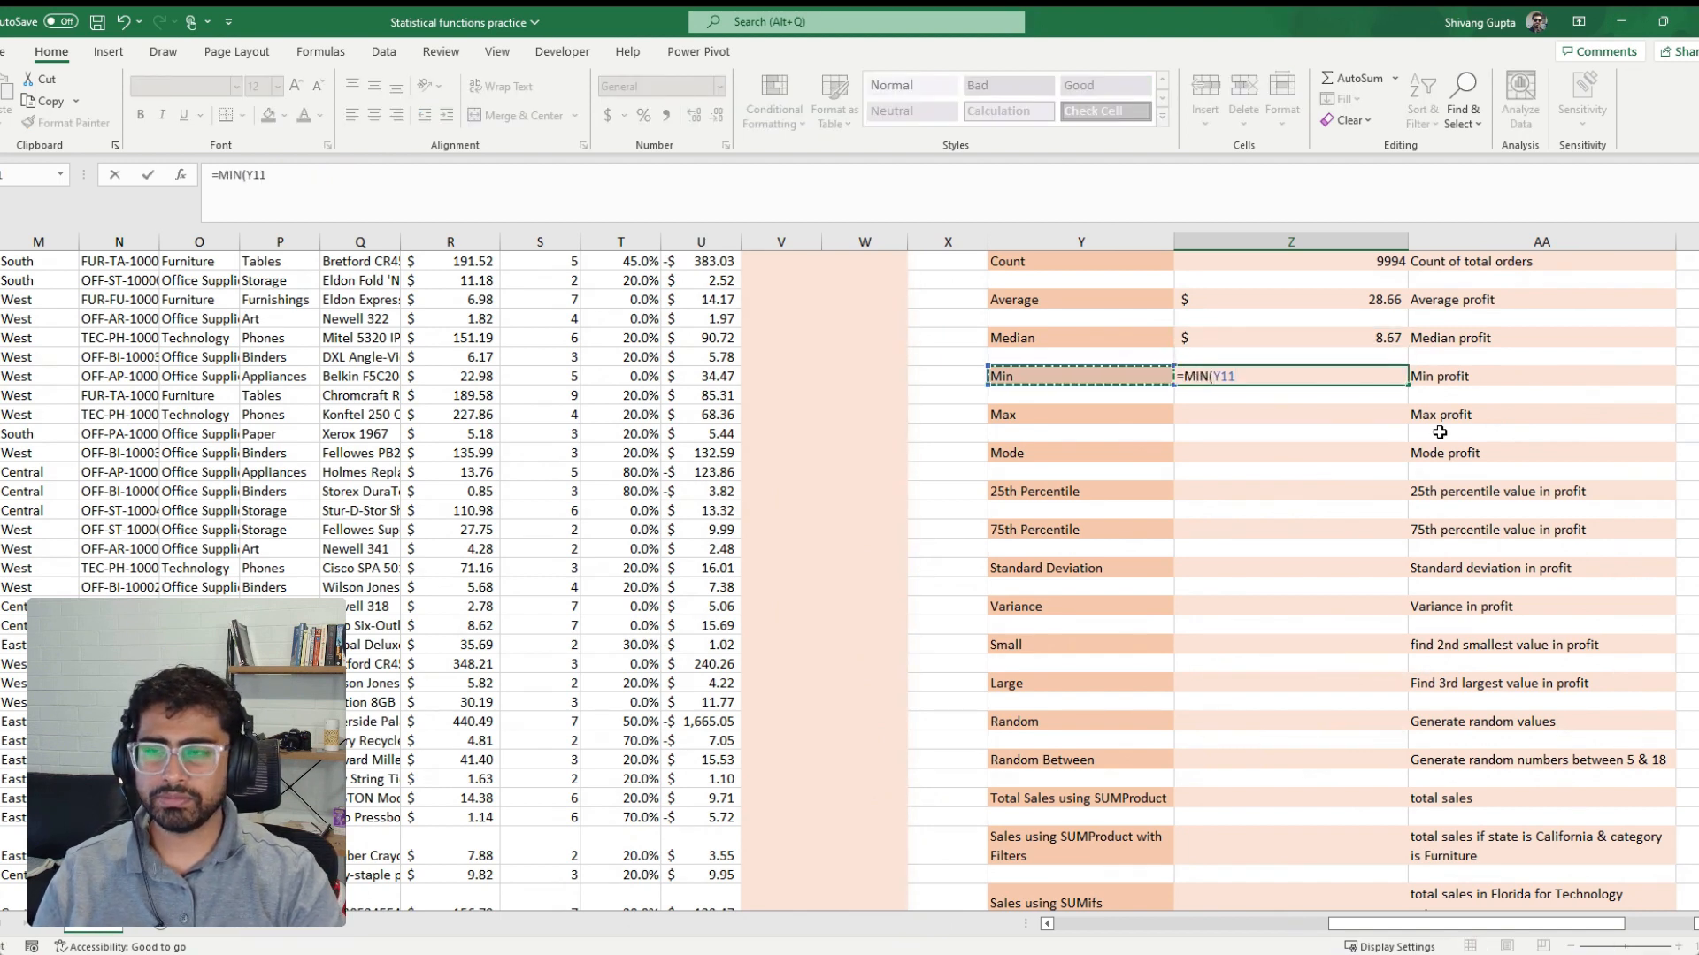
key("Up")
key("Up")
key("Up")
key("Up")
key("Up")
key("Up")
key("Up")
key("Up")
key("Up")
key("ctrl+shift+Down")
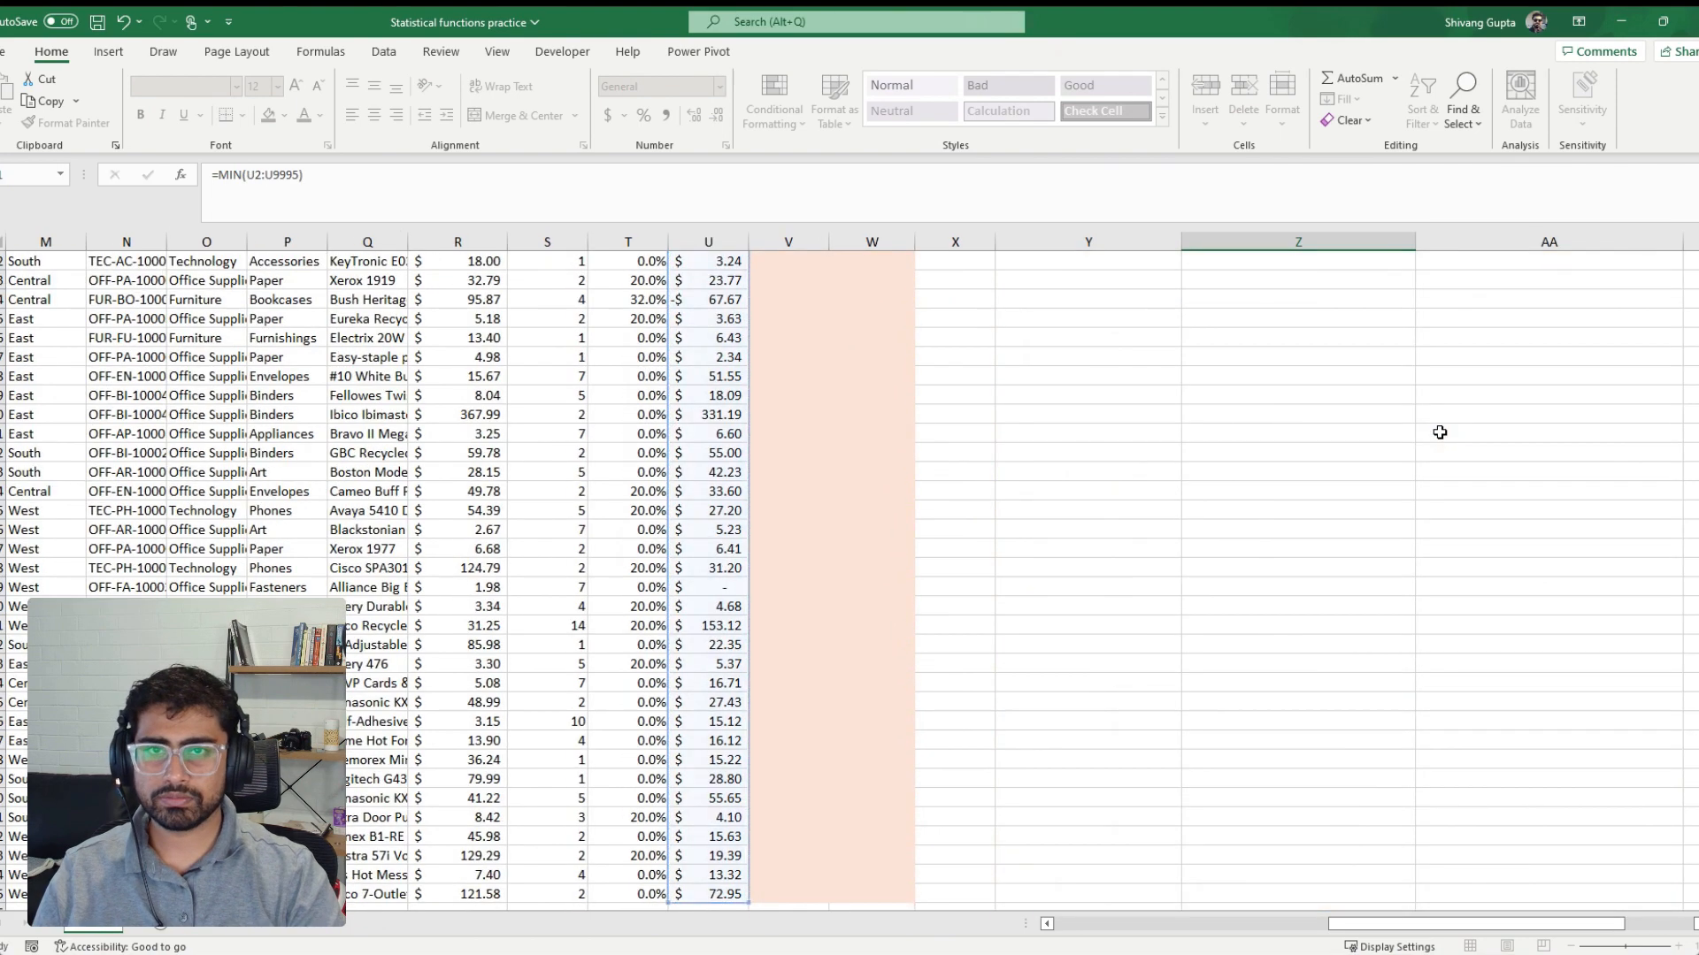
key("Return")
key("Up")
key("Up")
key("Up")
key("Up")
key("Up")
key("Down")
key("Down")
key("Down")
key("Down")
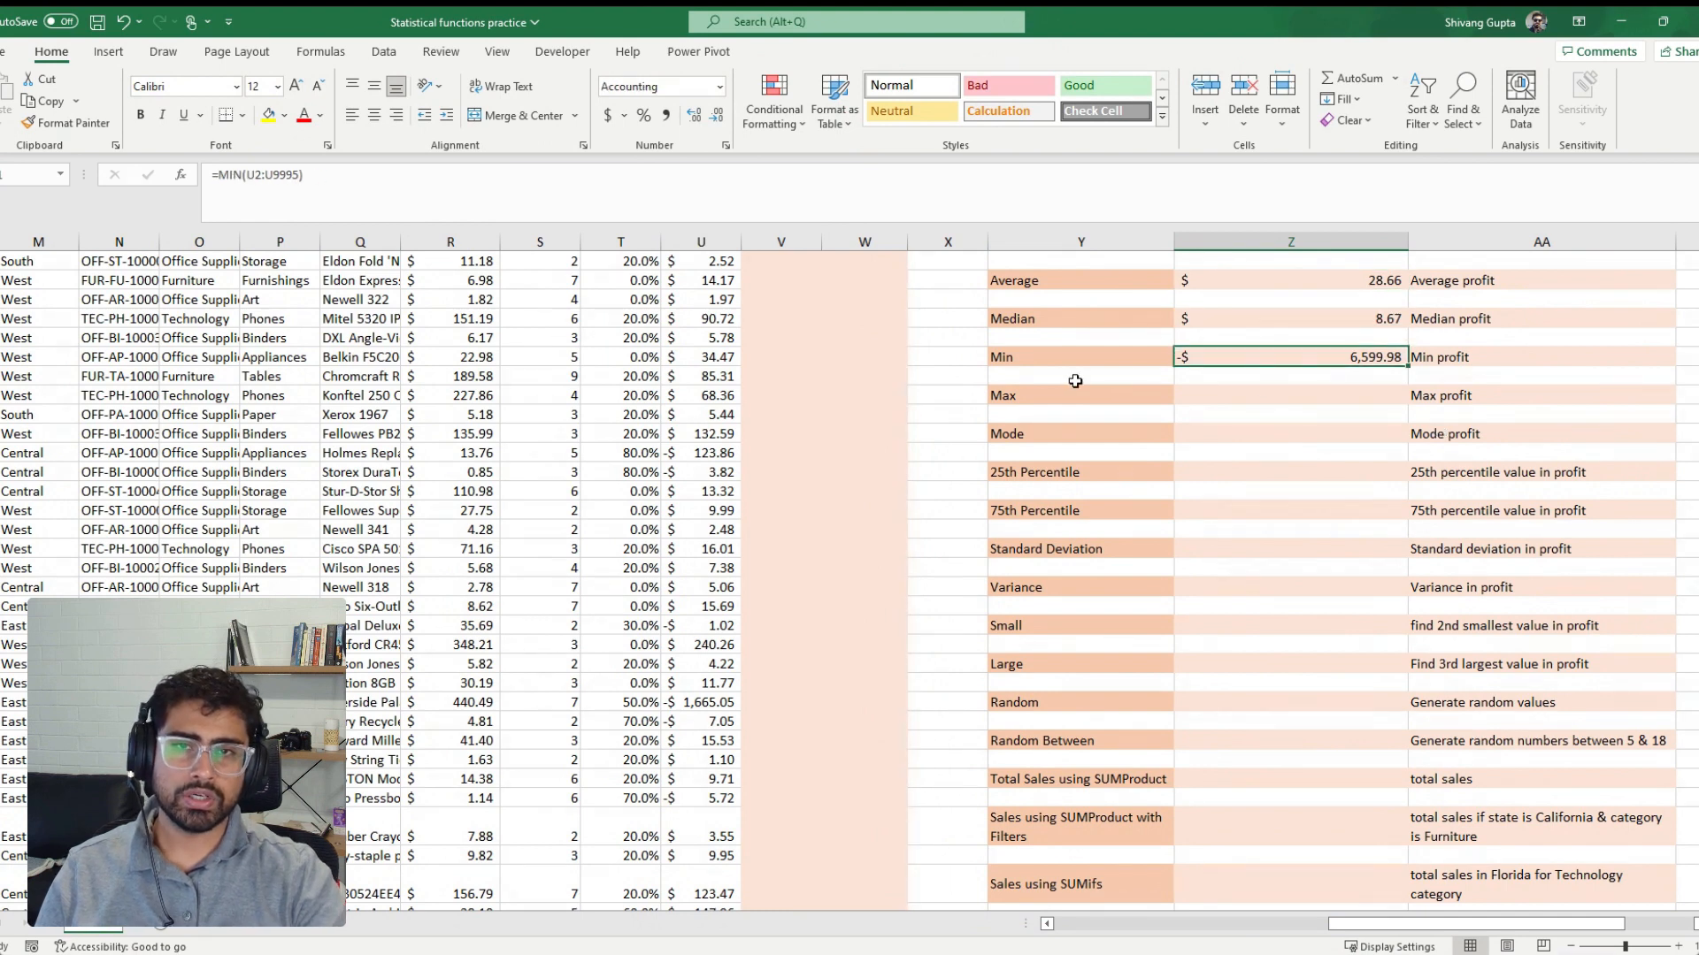
Calculate the maximum profit beside the Max label from the Profit column with =MAX(U2:U9995)
key("ctrl+c")
left_click(1329, 395)
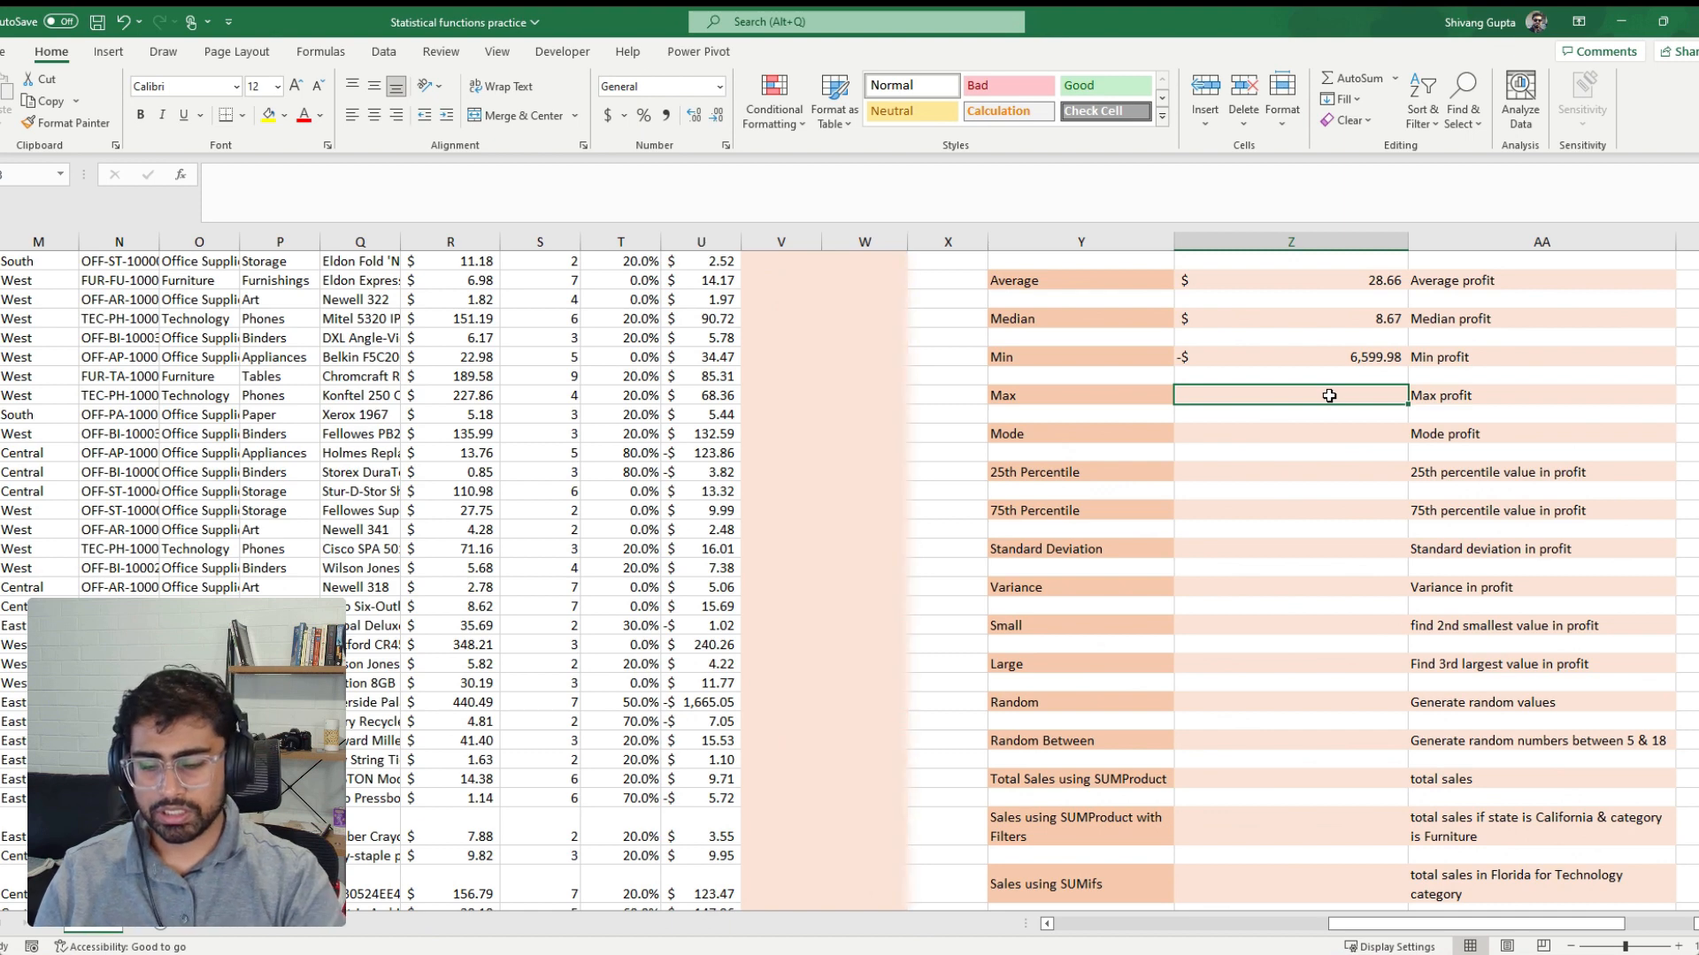
type("=max")
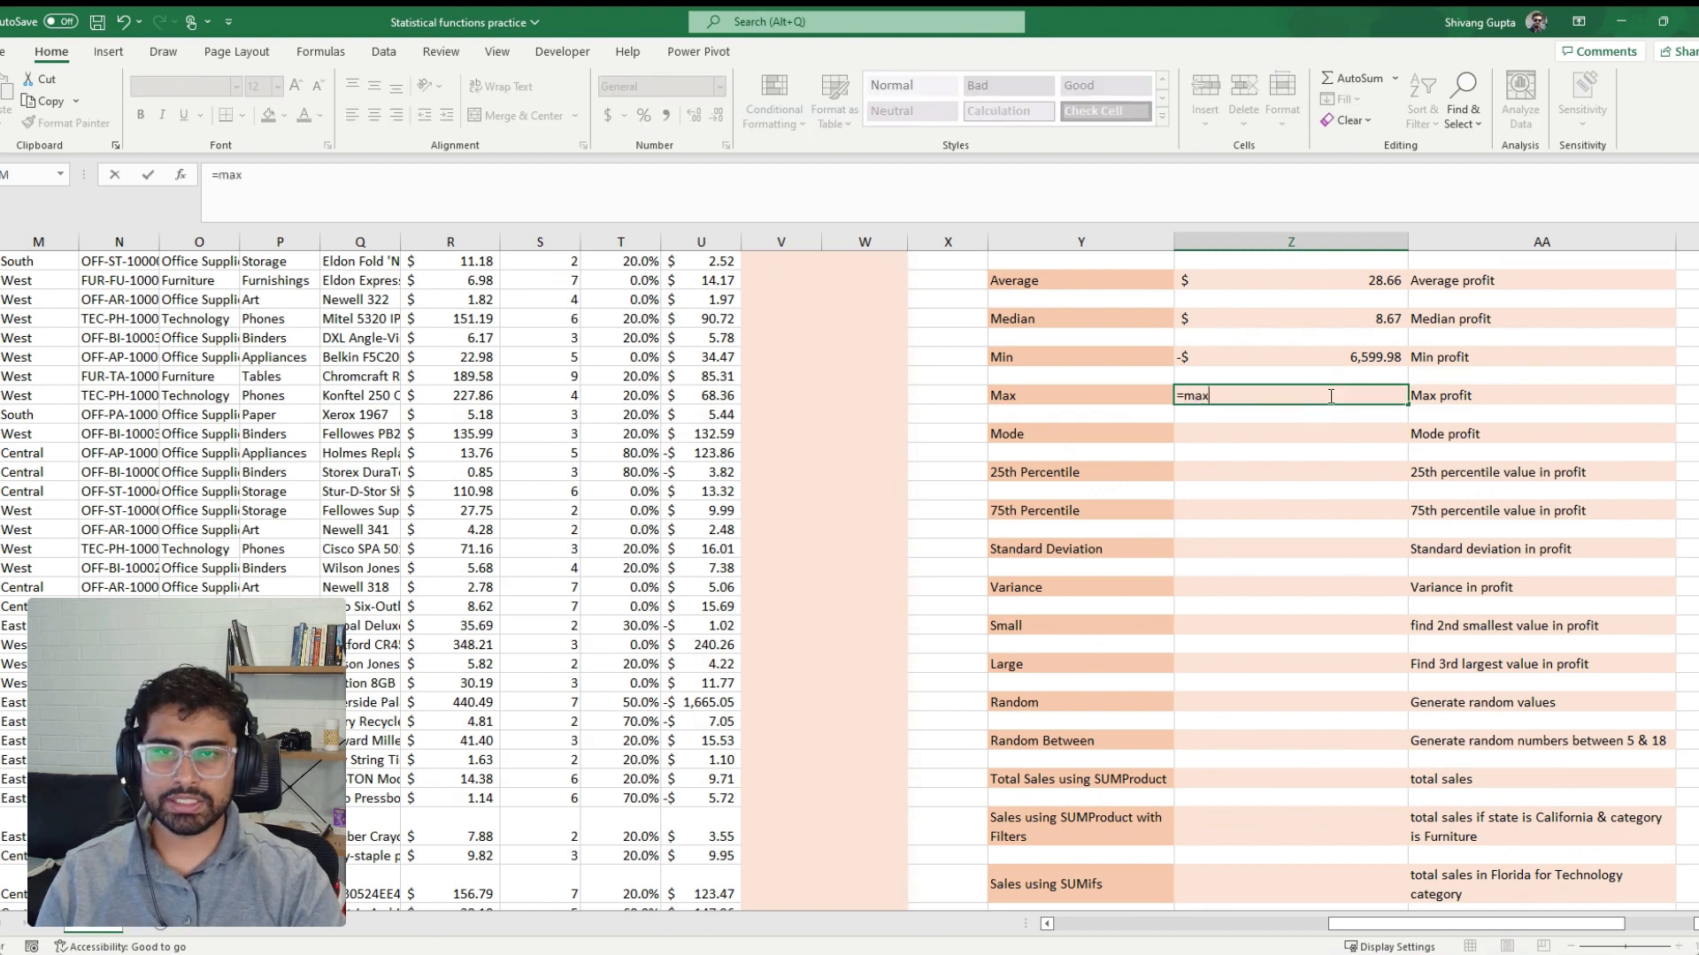
type("(")
key("Left")
key("Left")
key("Left")
key("Left")
key("Left")
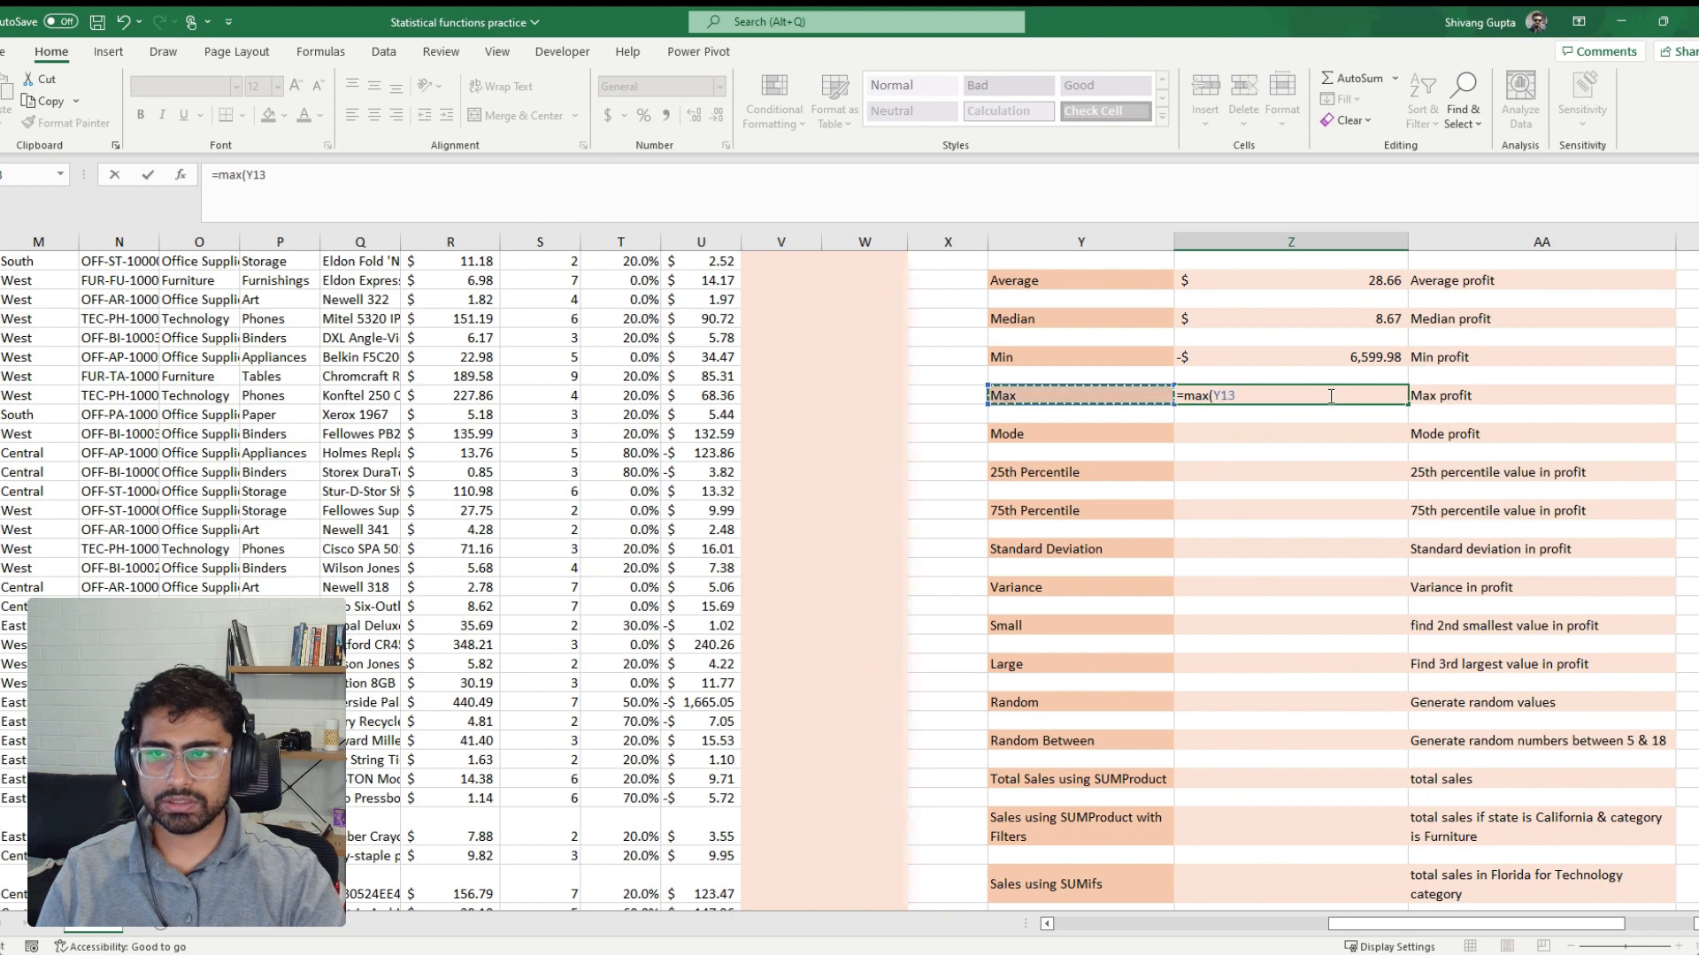
key("Up")
key("Up")
key("Up")
key("Up")
key("Up")
key("Up")
key("Up")
key("Up")
key("Up")
key("Up")
key("Up")
key("Up")
key("Up")
key("Up")
key("Up")
key("Up")
key("Up")
key("Up")
key("Up")
key("Up")
key("Up")
key("Up")
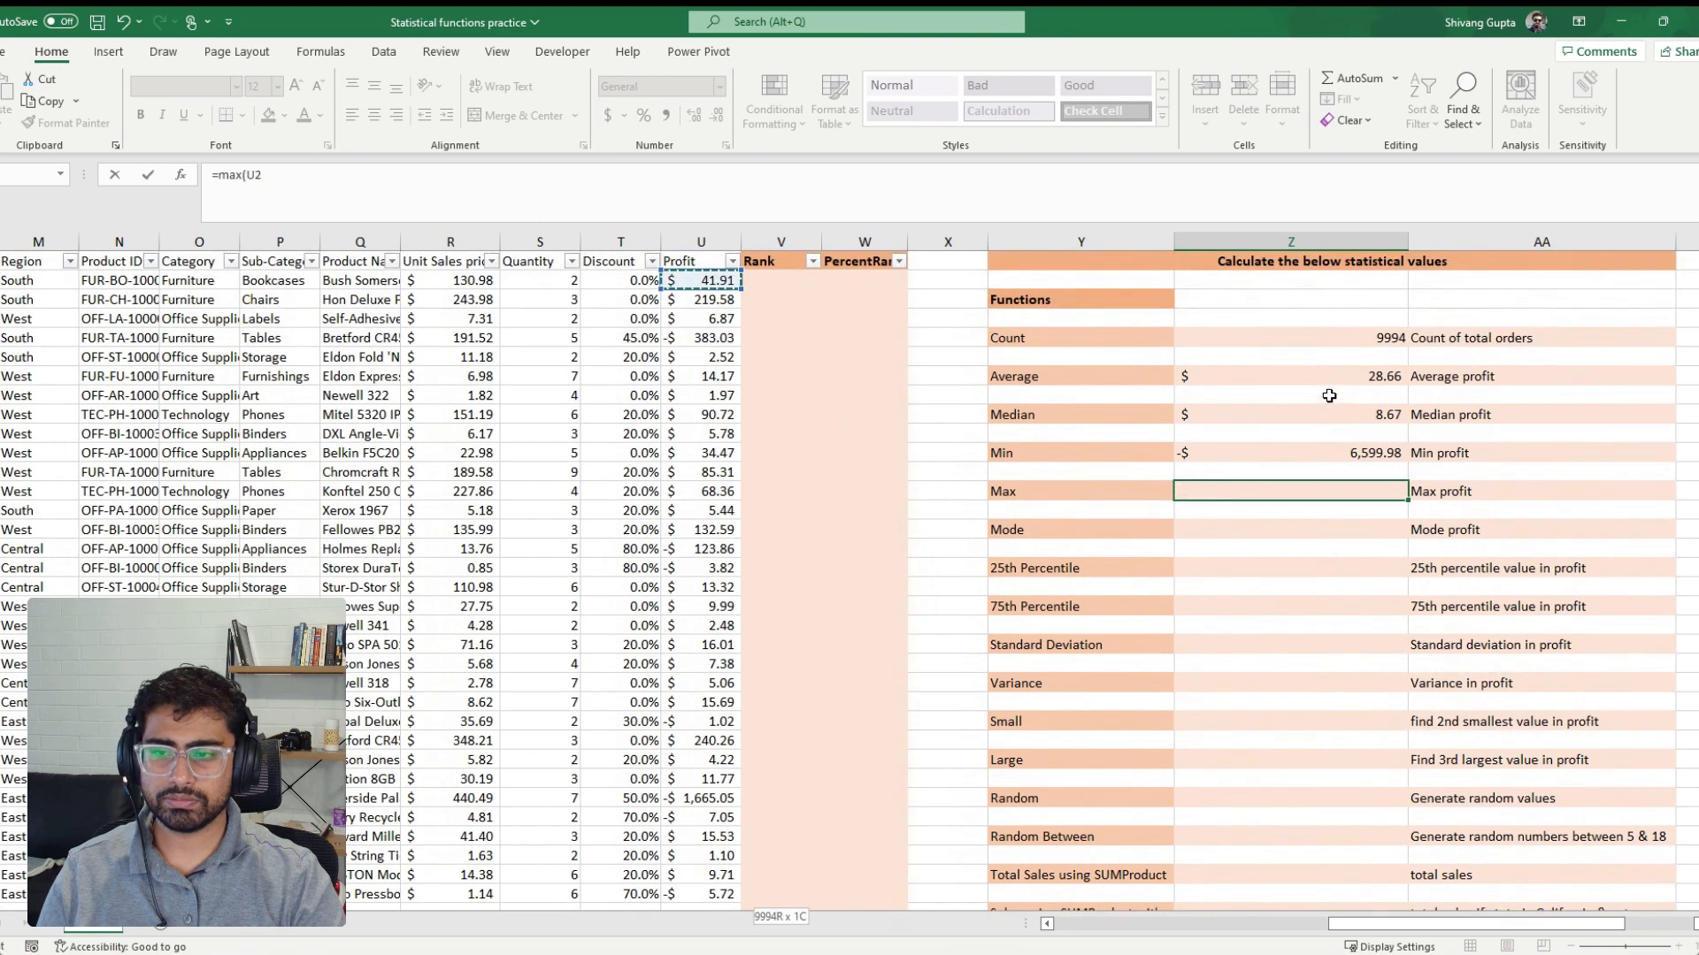
key("ctrl+shift+Down")
key("Return")
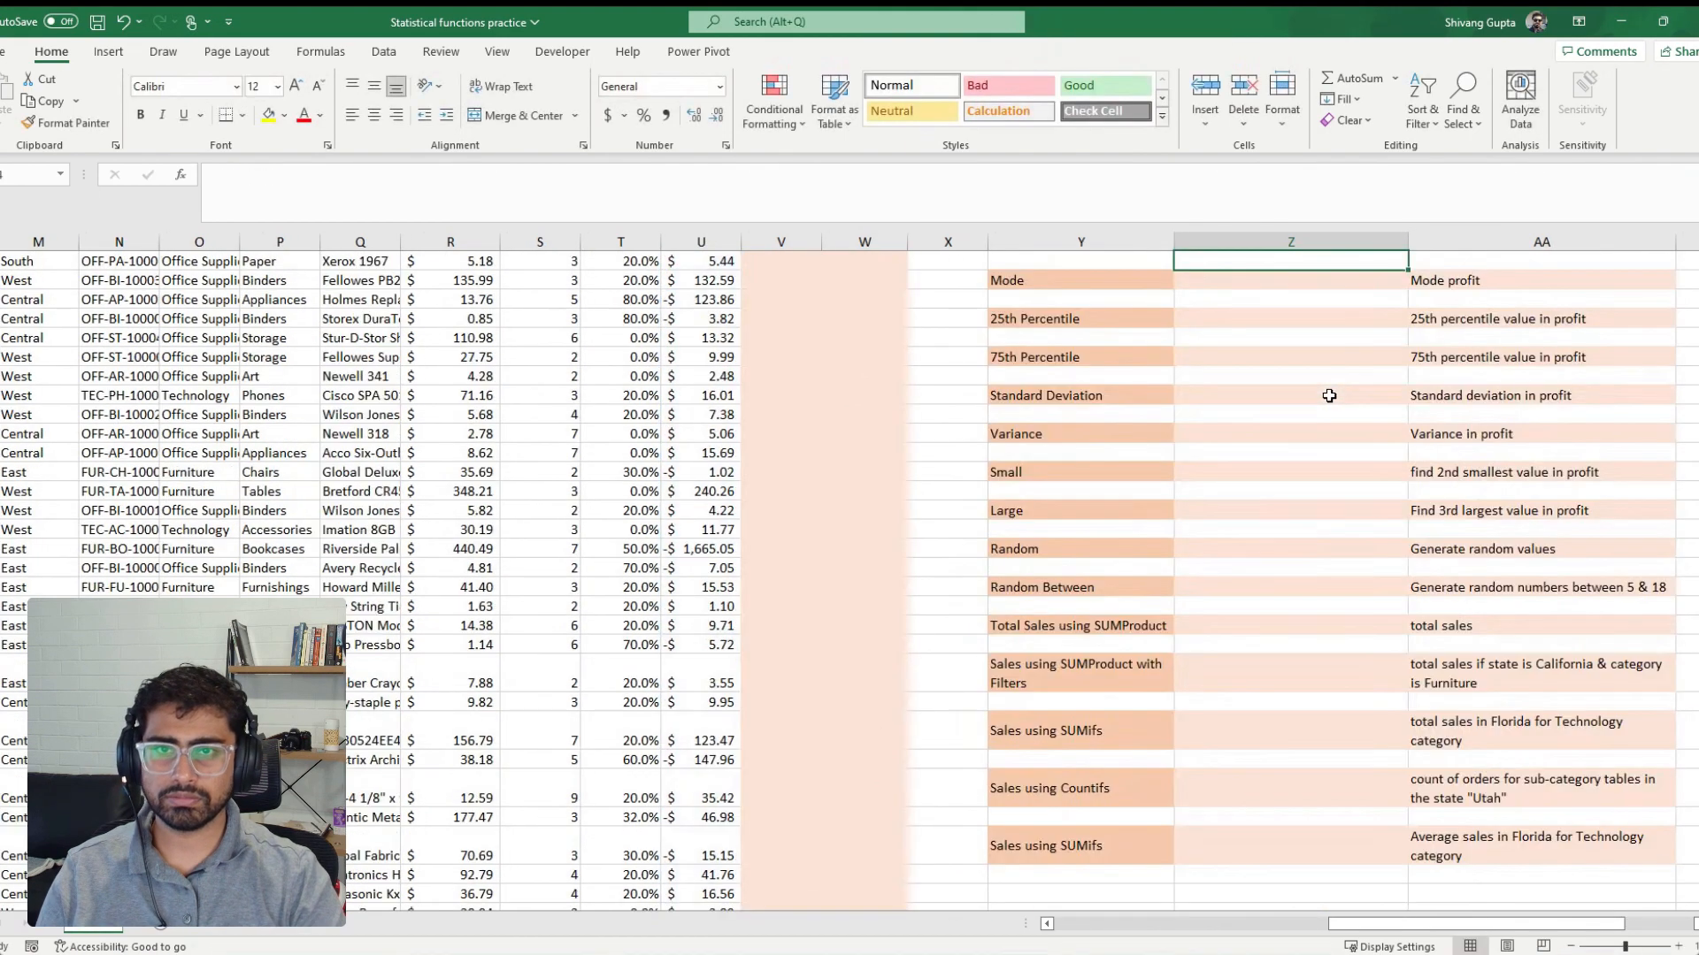
key("Up")
key("Up")
key("Up")
key("Down")
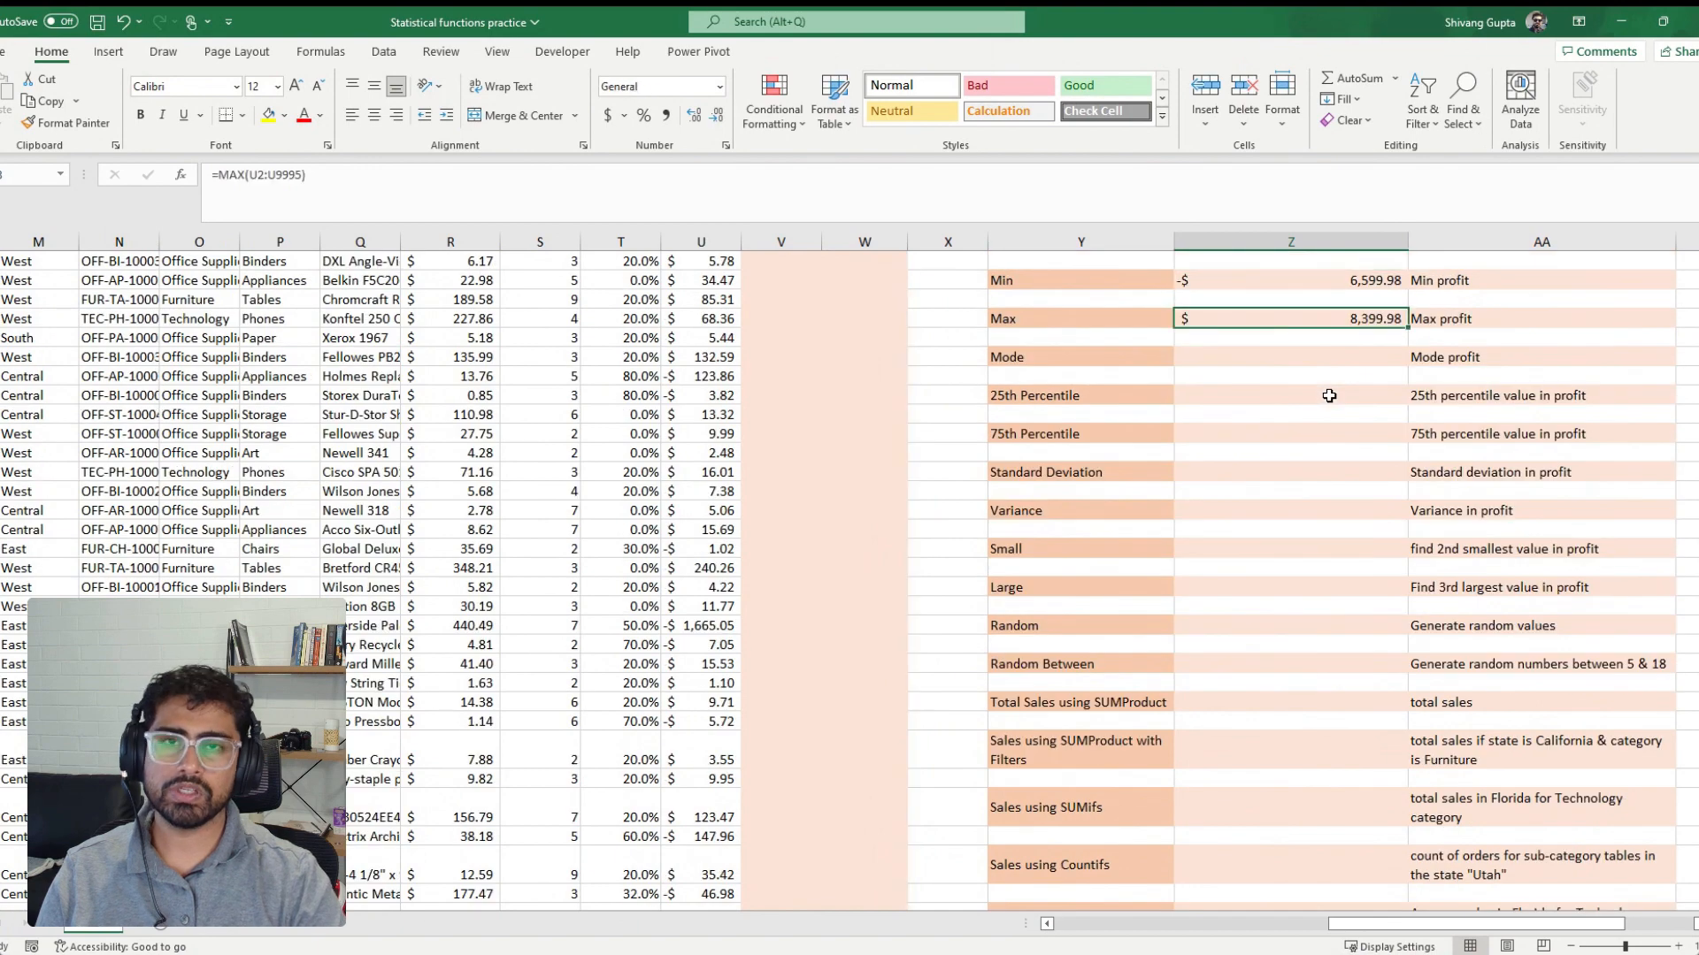
scroll(1329, 396, "up", 1)
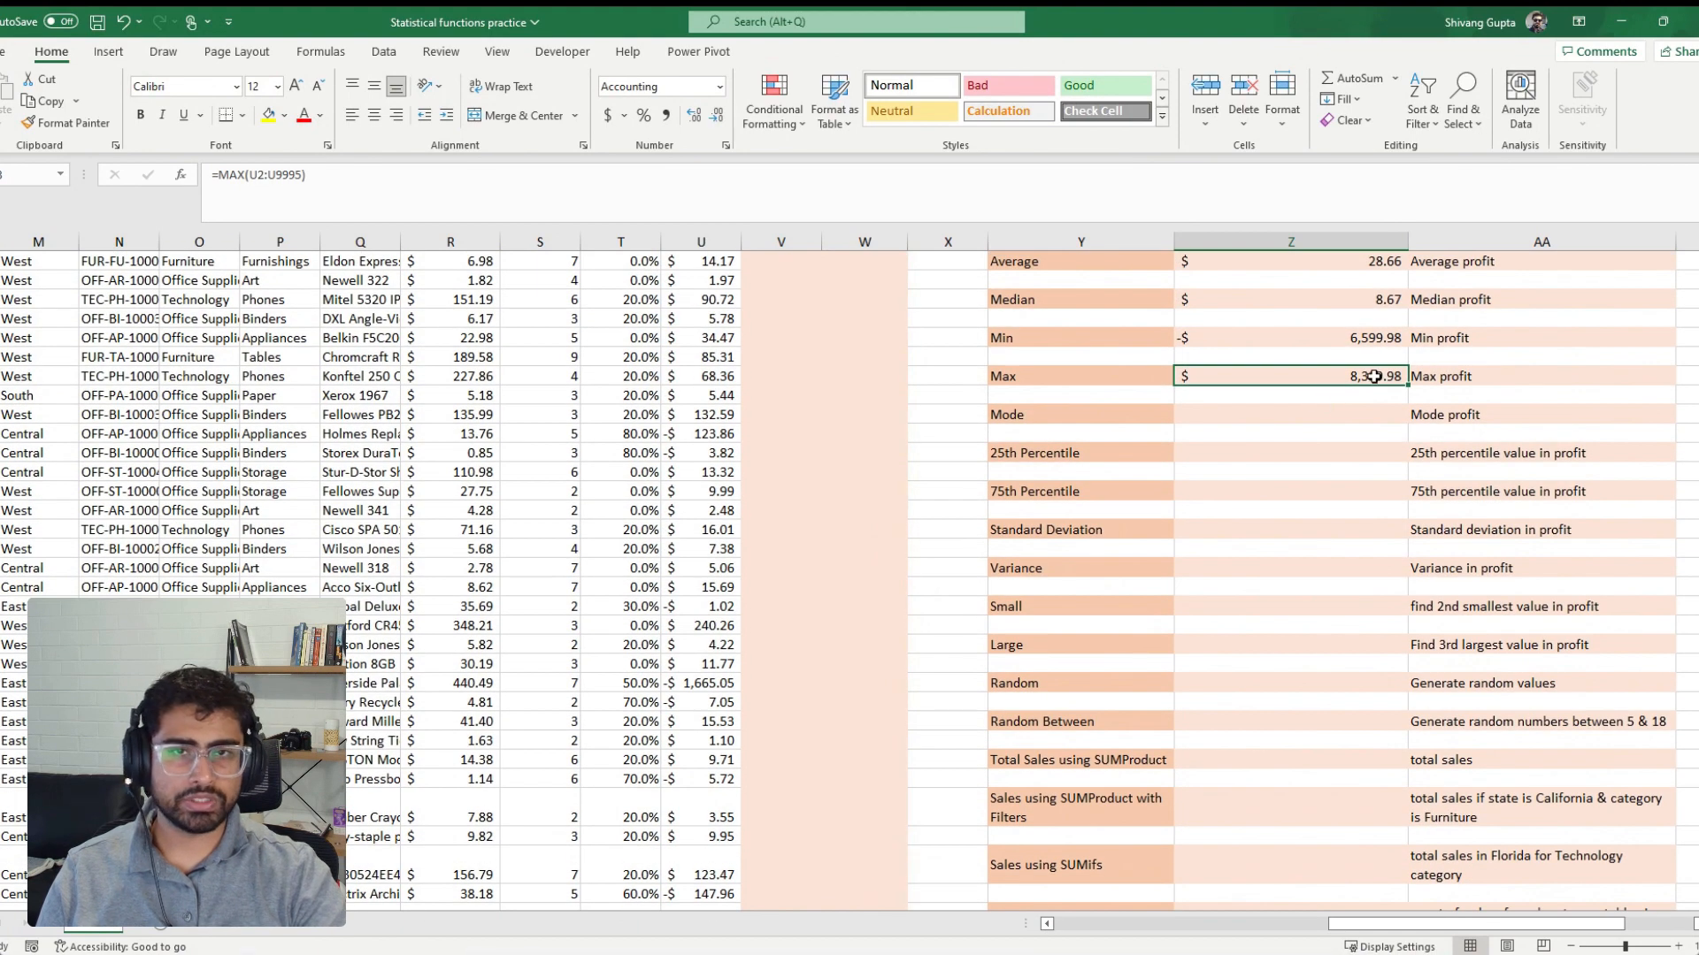
Calculate the mode quantity beside the Mode label from the Quantity column with =MODE(S2:S9995)
left_click(1281, 416)
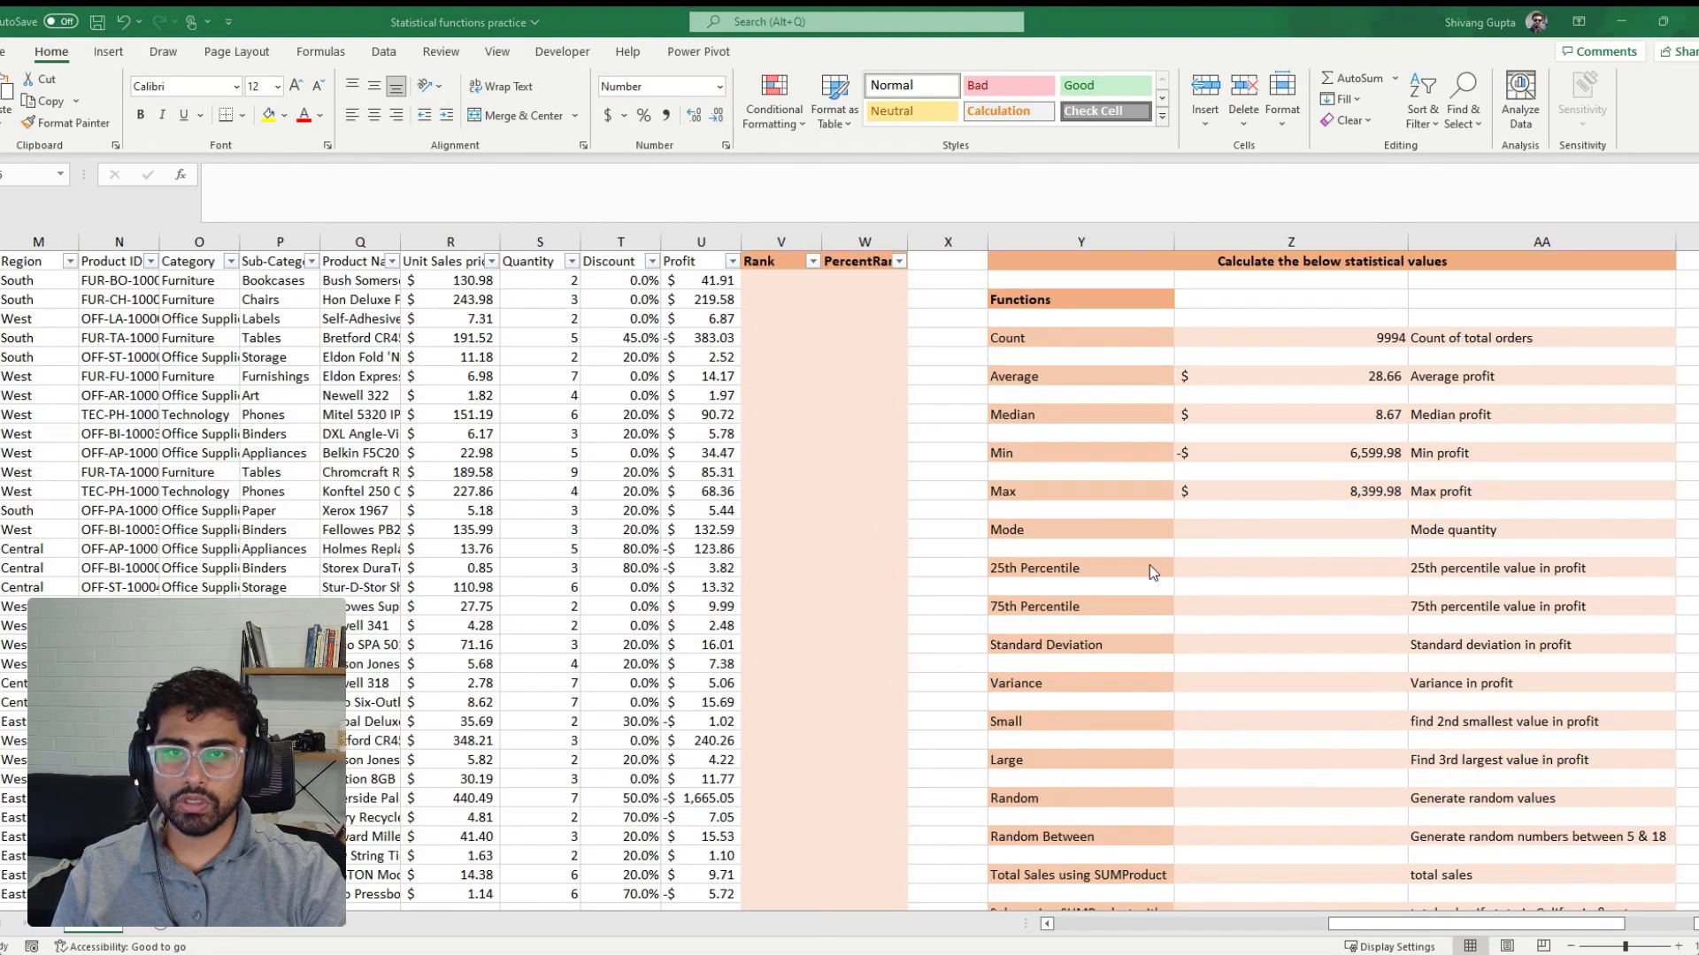
left_click(1309, 526)
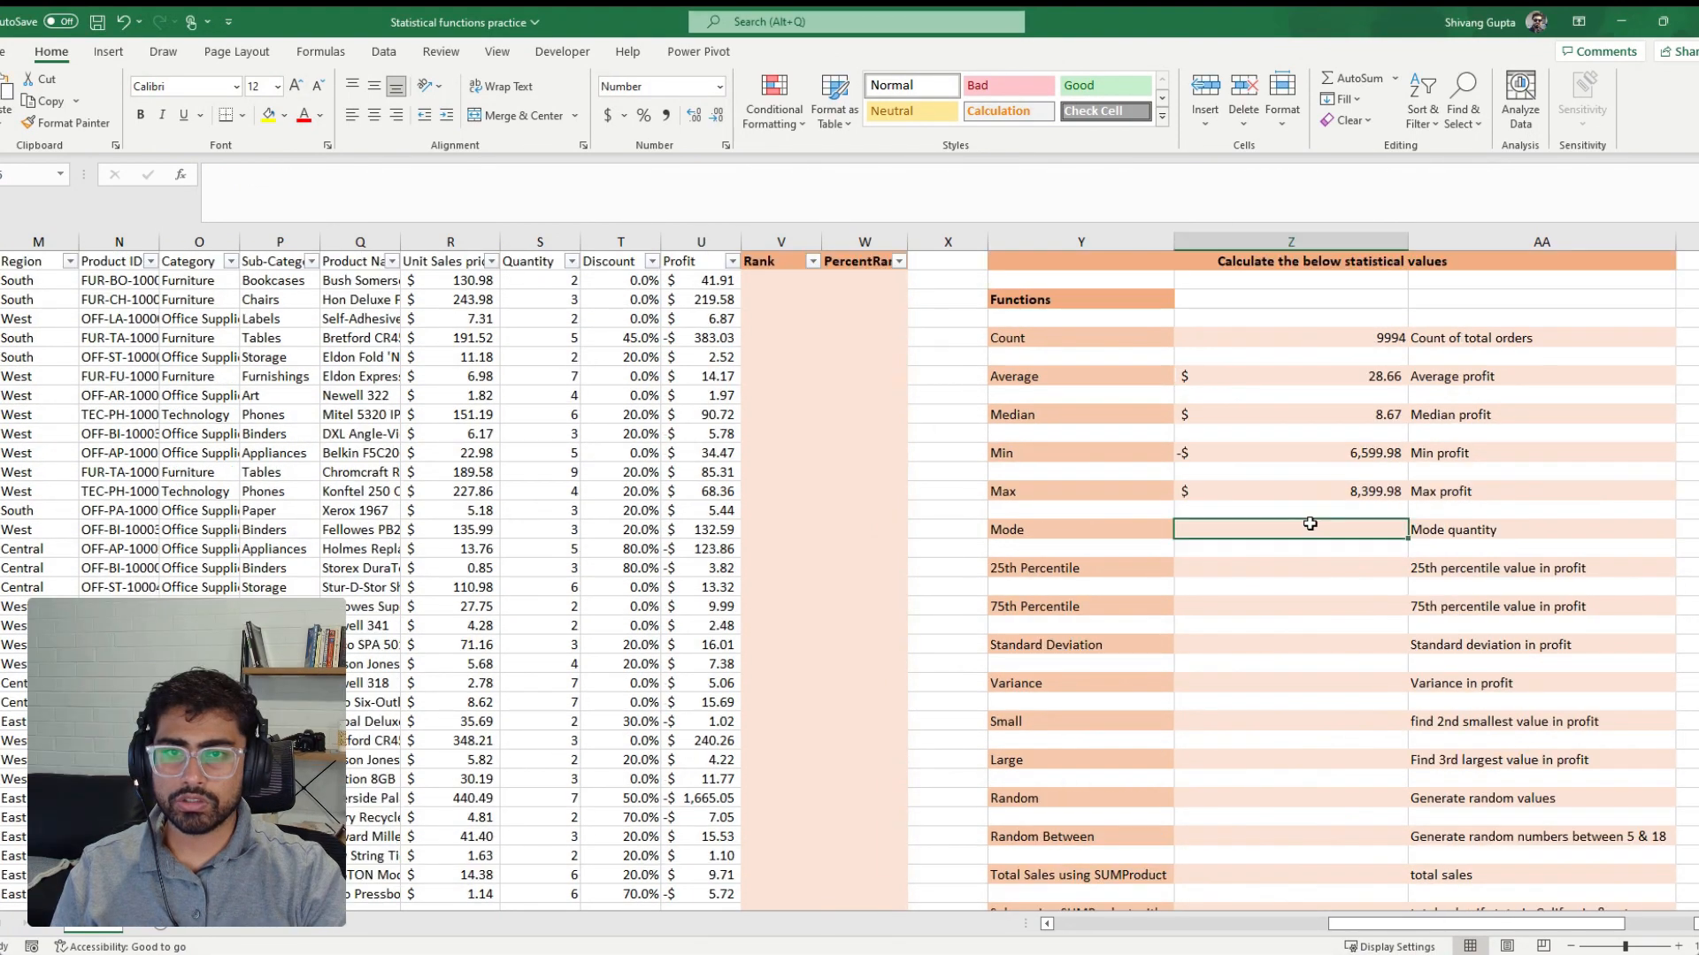
type("=mode")
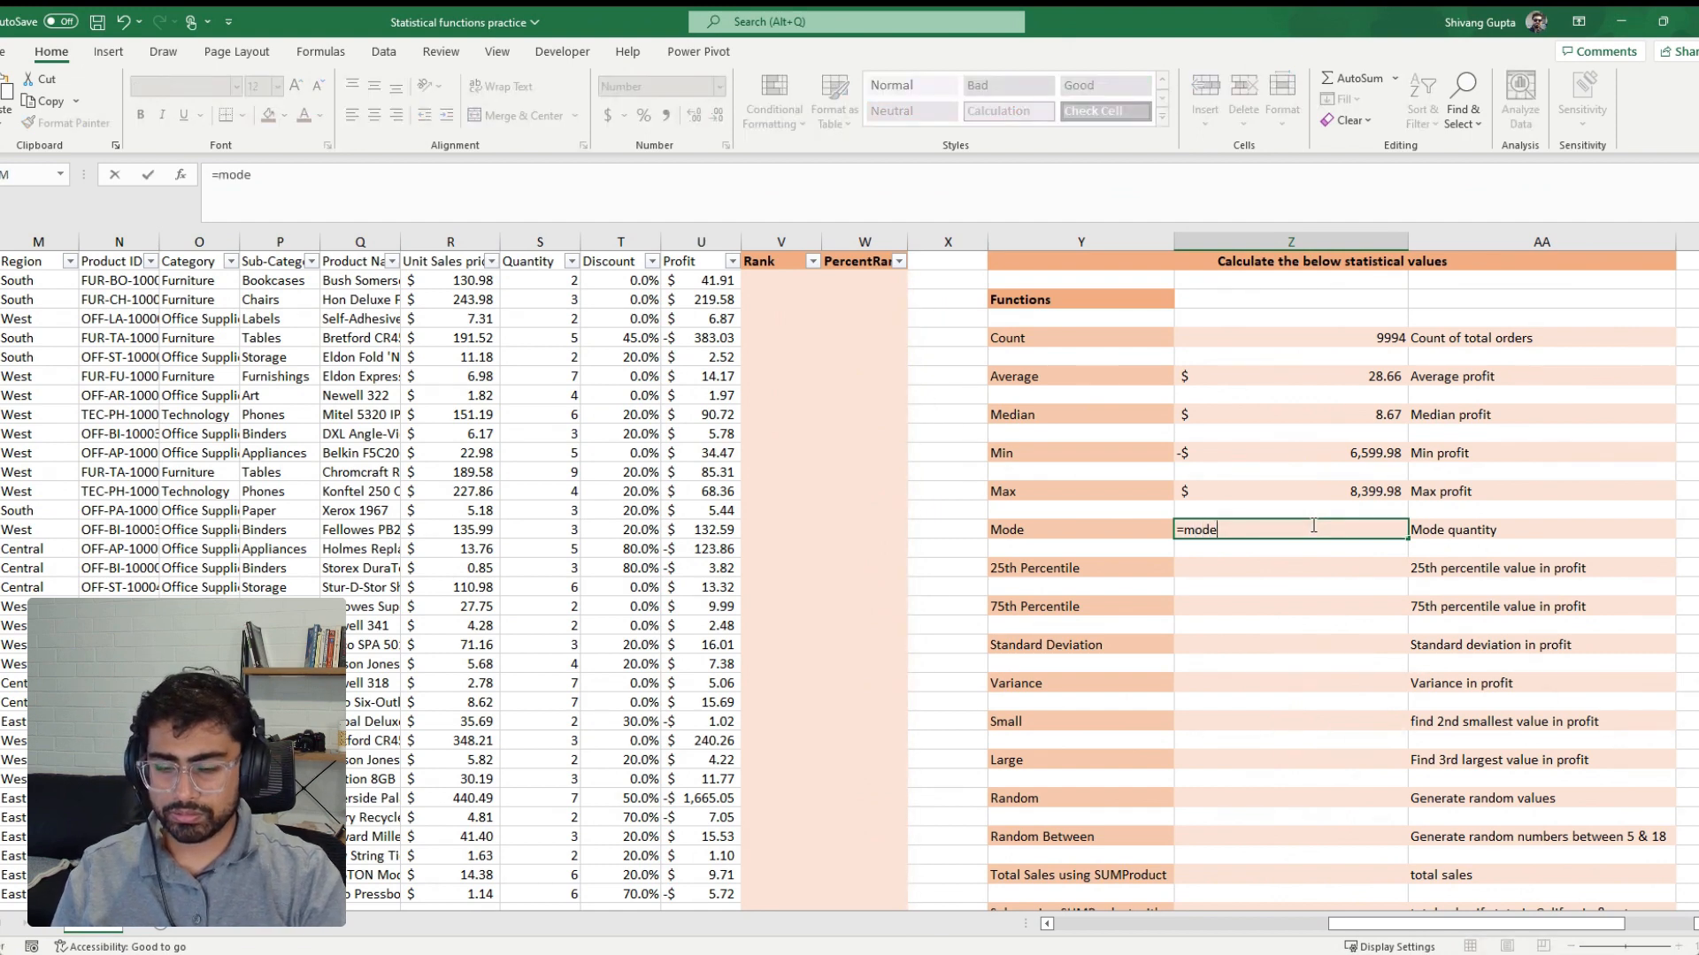
type("(")
left_click(555, 282)
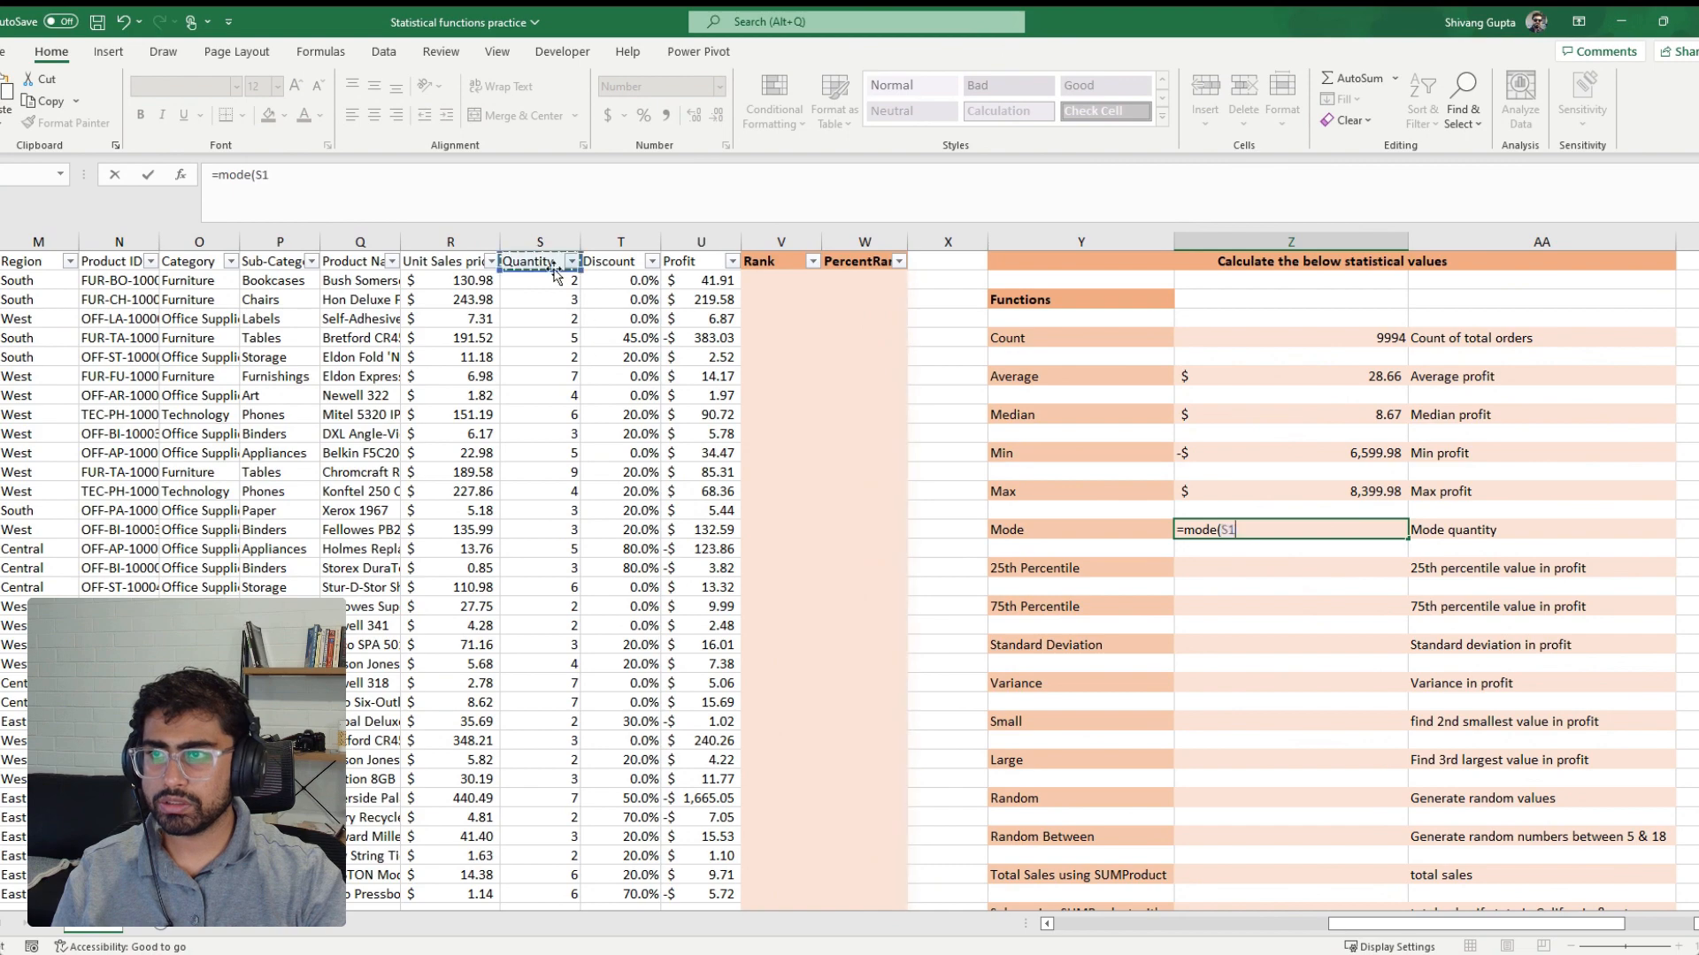
key("ctrl+shift+Down")
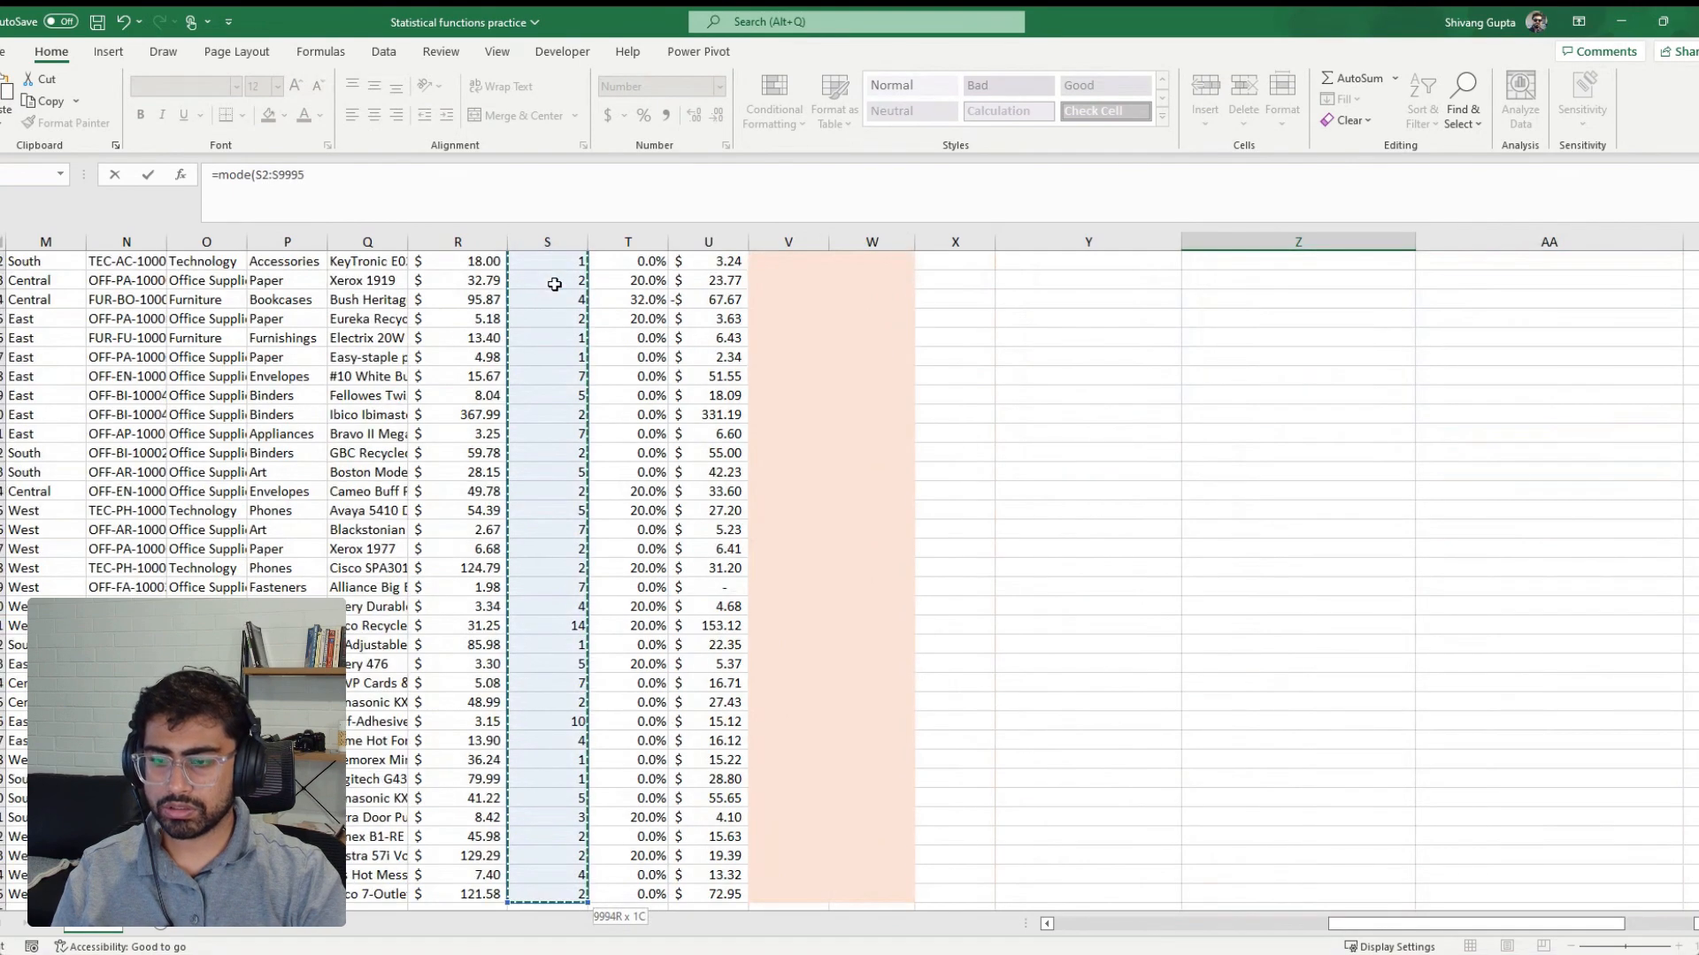
key("Return")
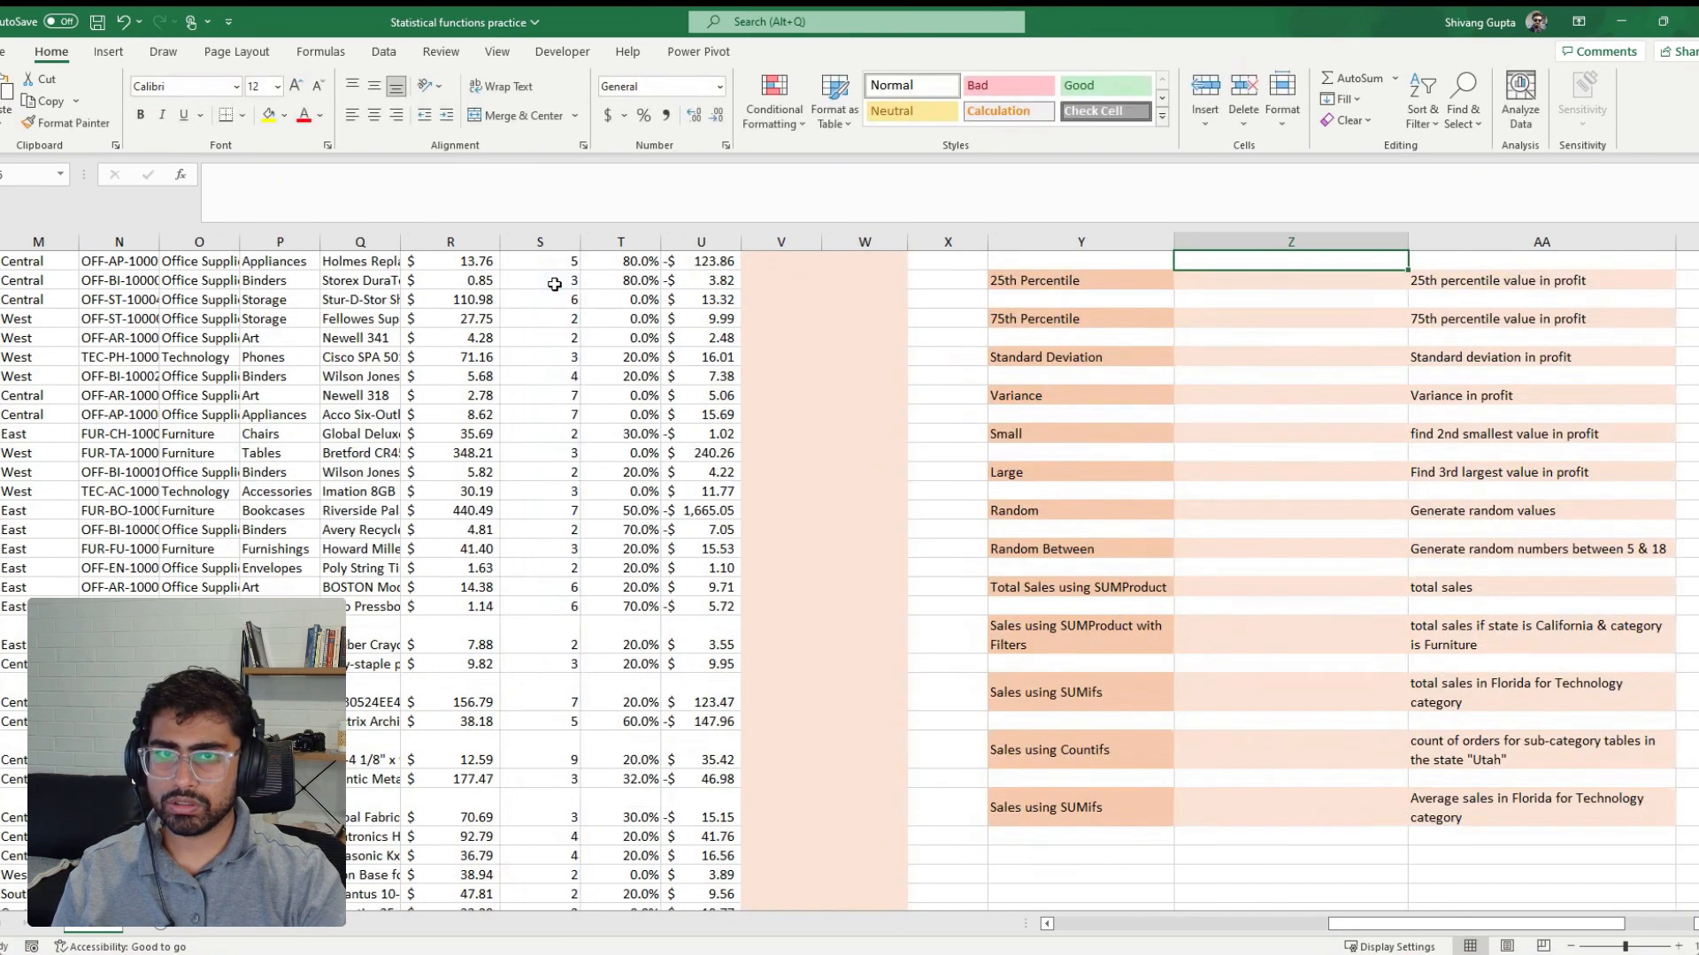
scroll(555, 284, "up", 3)
scroll(555, 284, "up", 1)
key("Down")
key("Down")
key("Down")
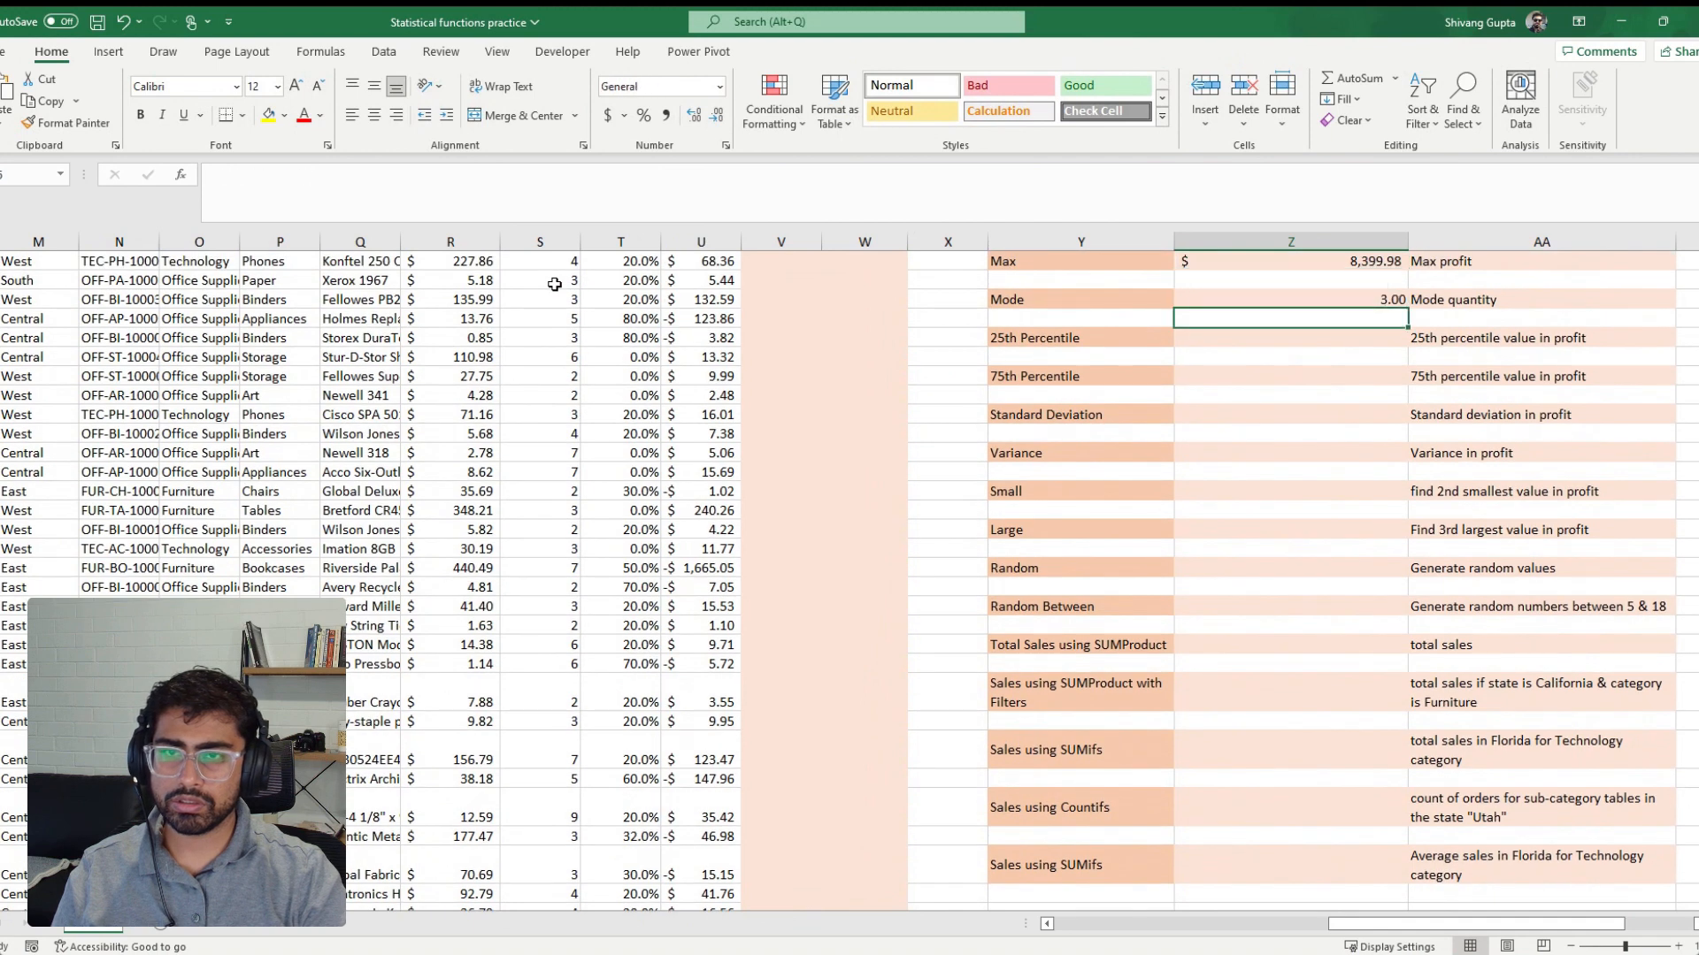
scroll(555, 284, "up", 2)
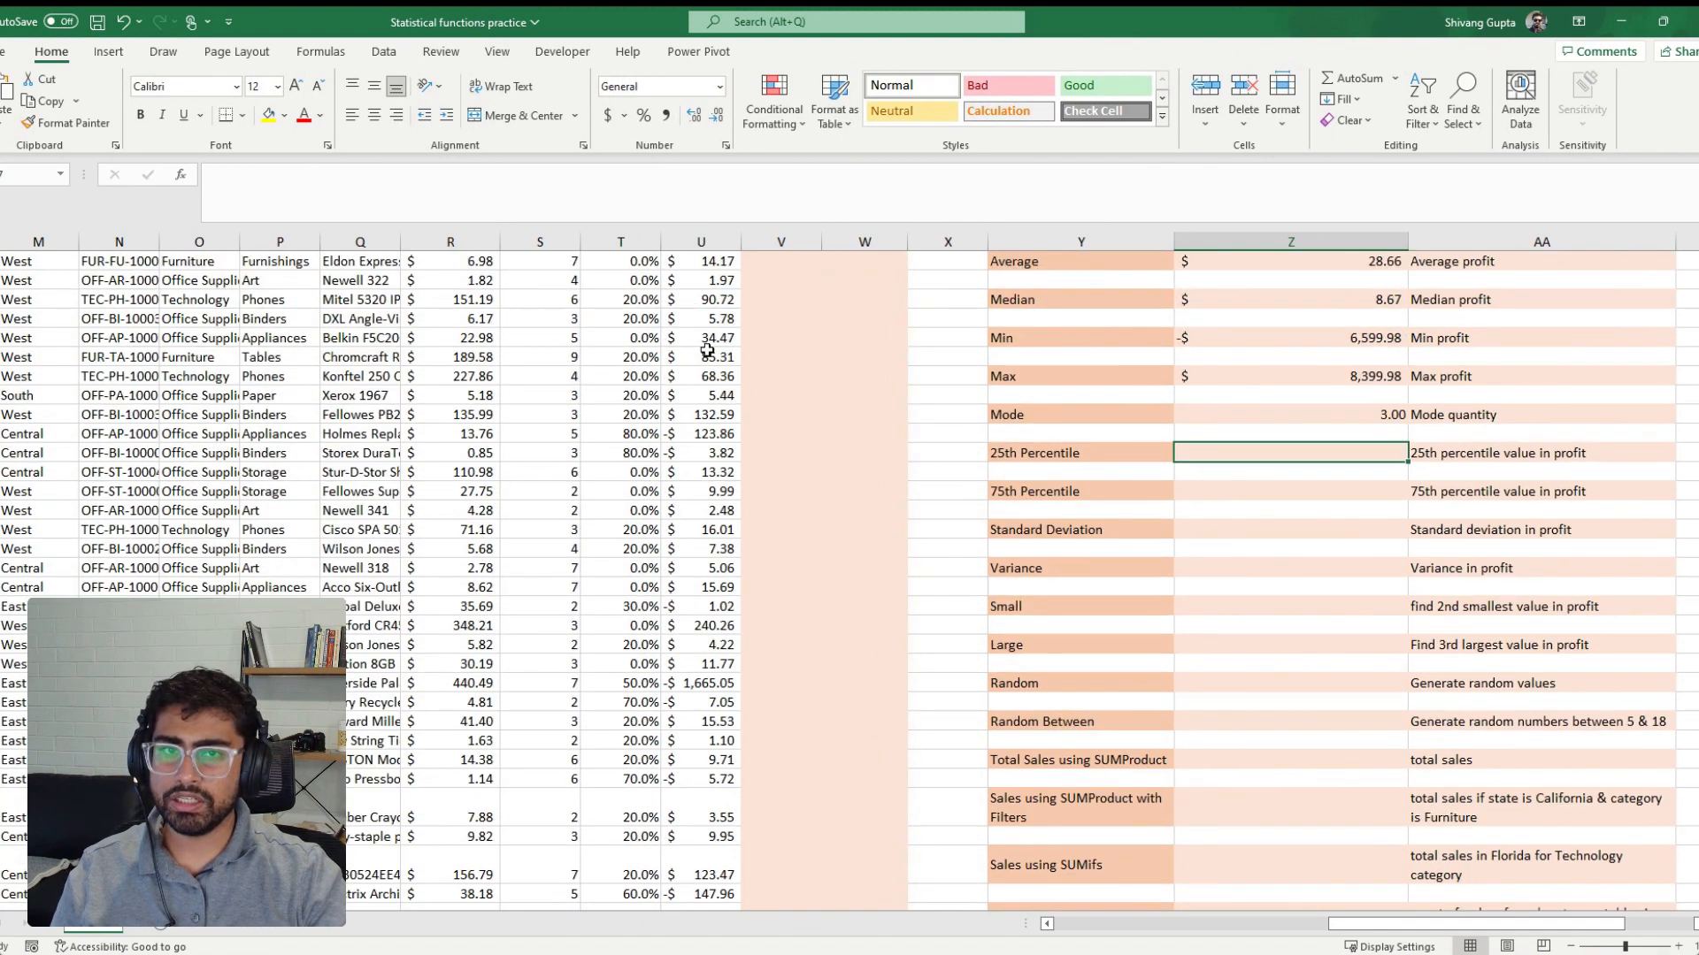
scroll(707, 350, "up", 1)
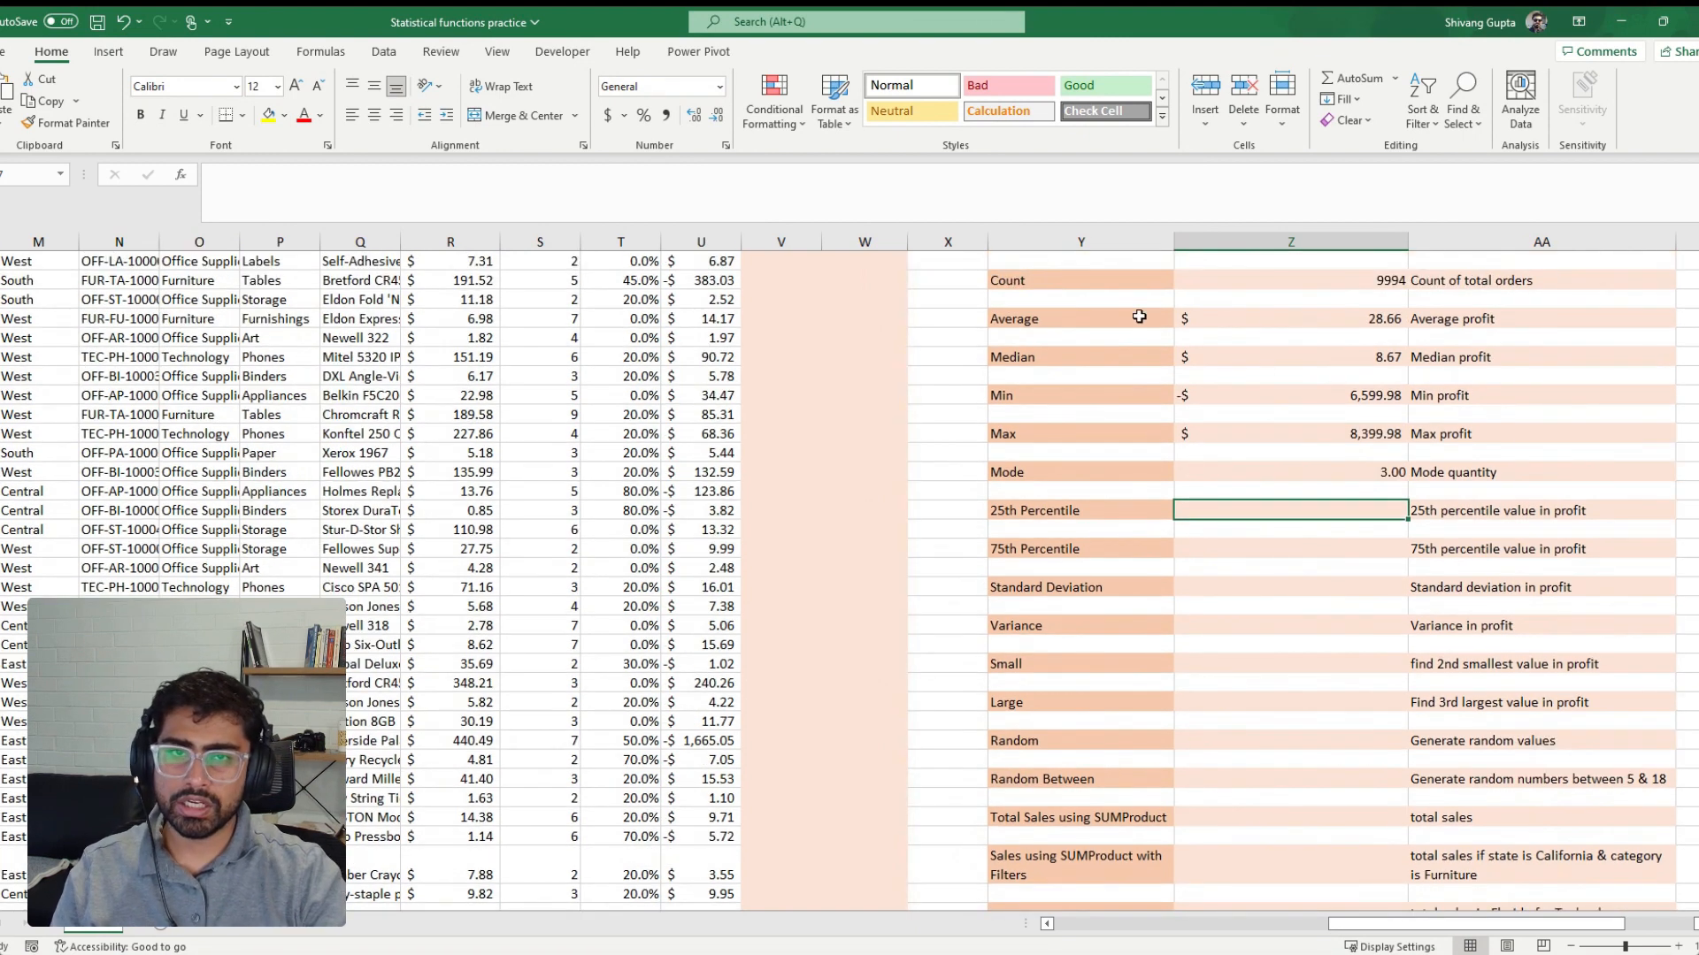
left_click(1113, 515)
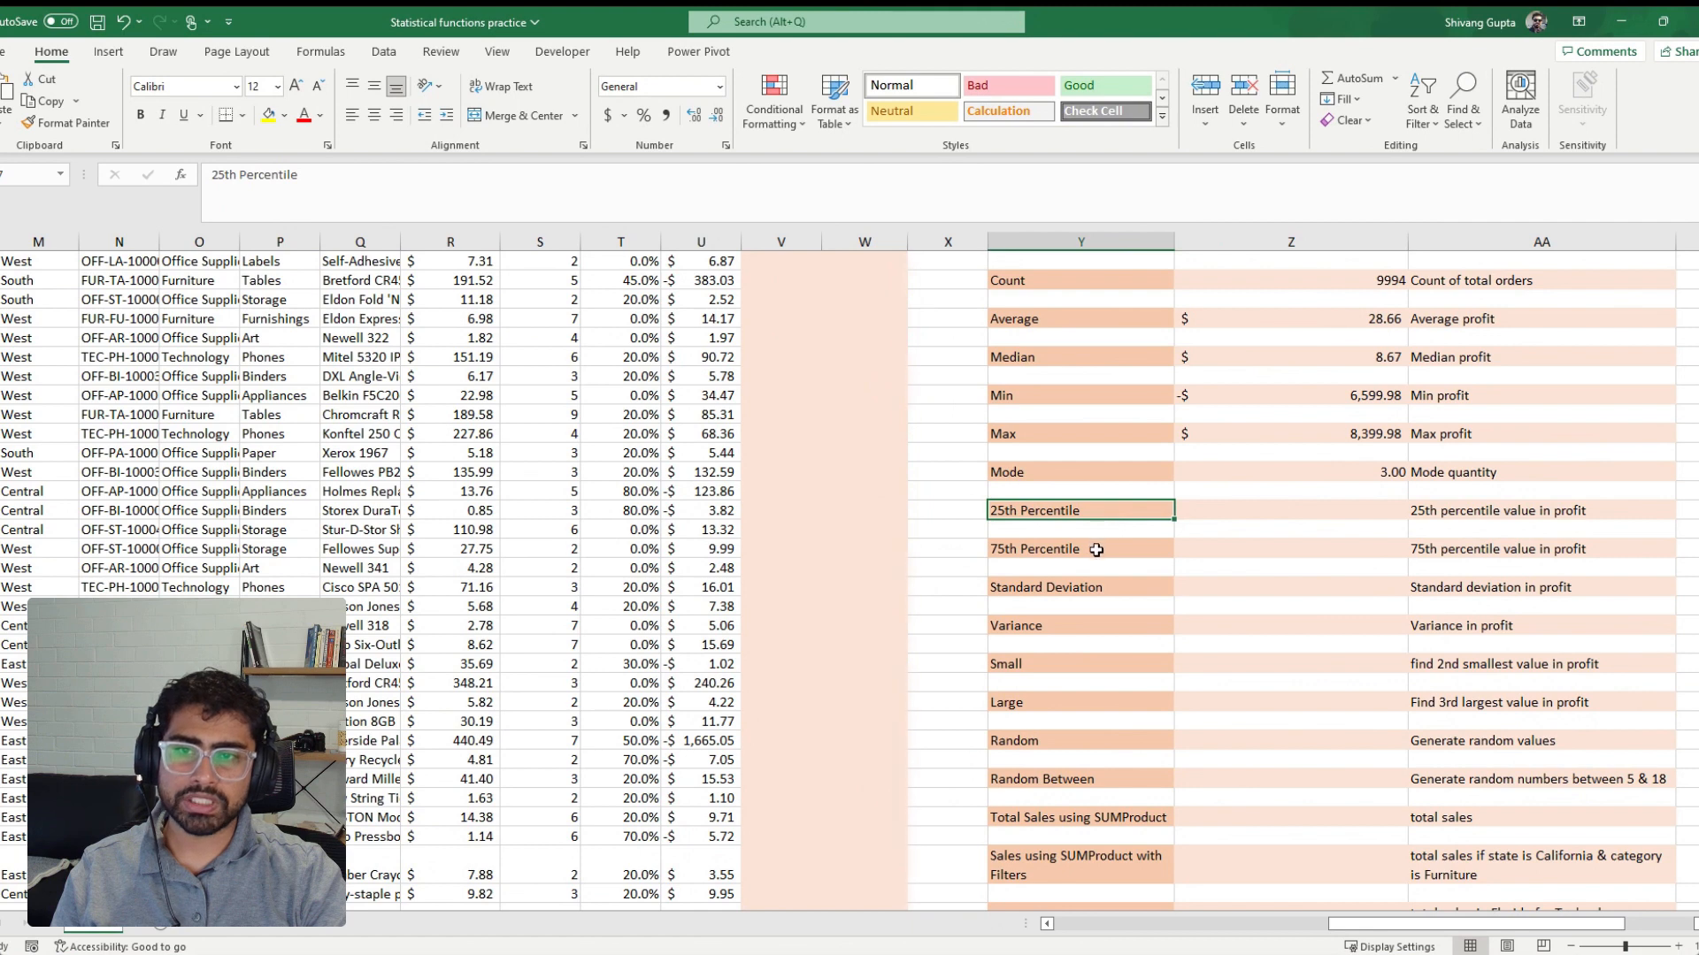
left_click(1097, 549)
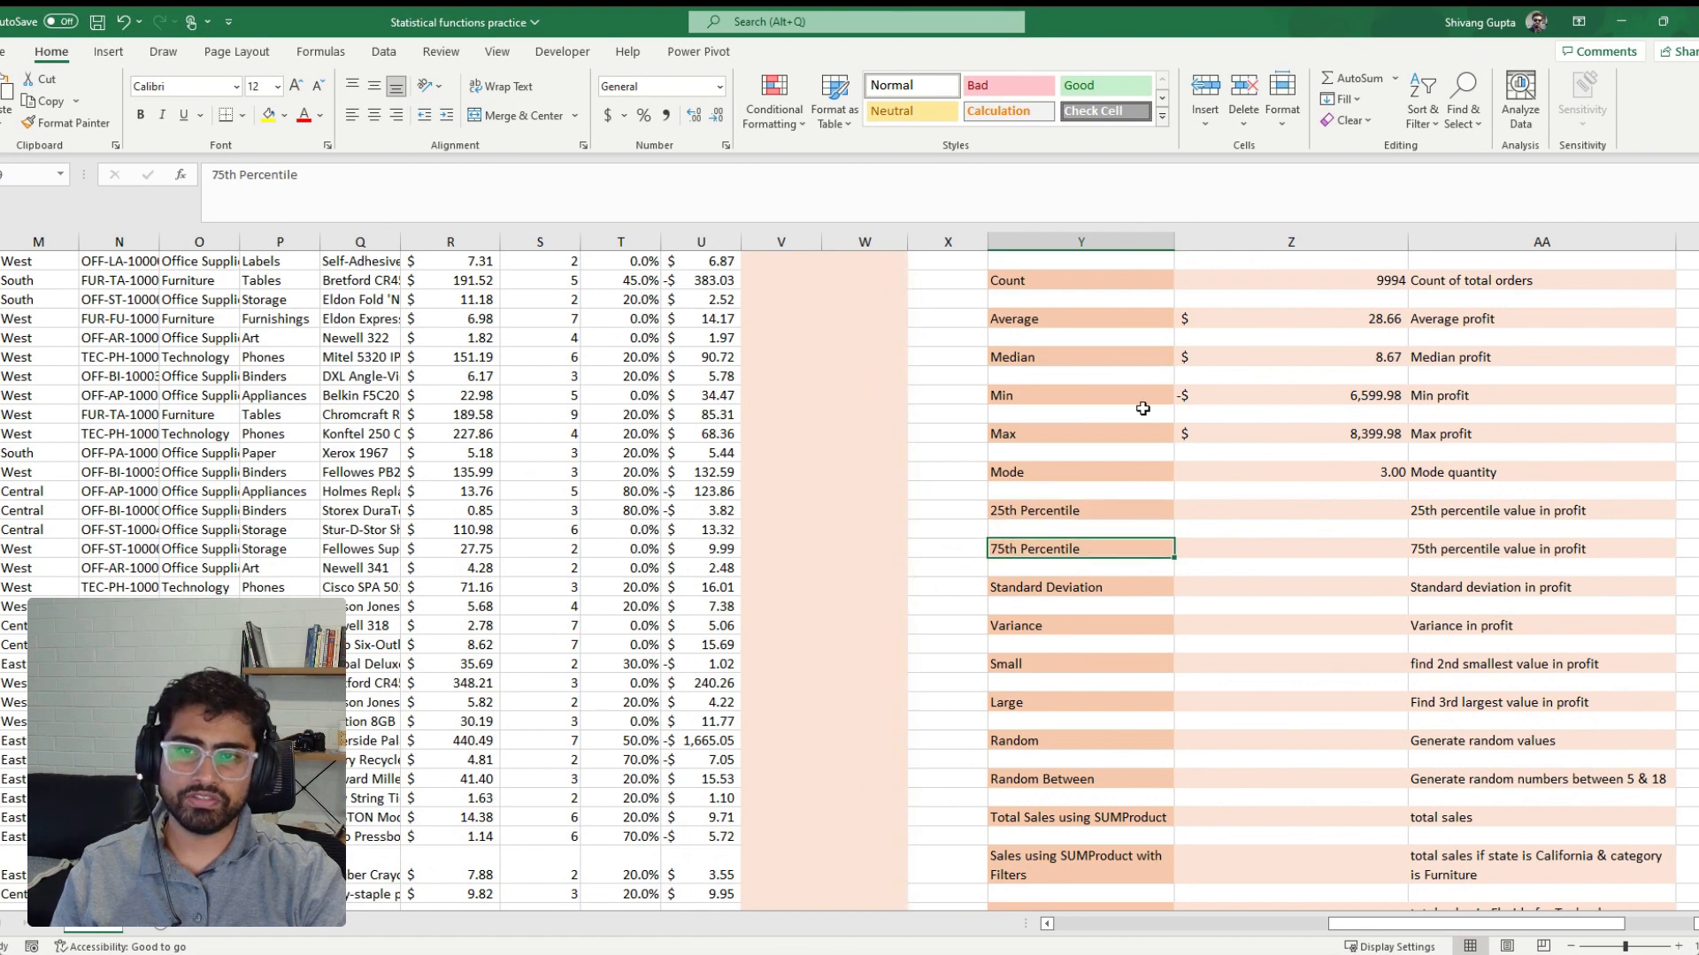
left_click(1089, 356)
scroll(1089, 356, "up", 1)
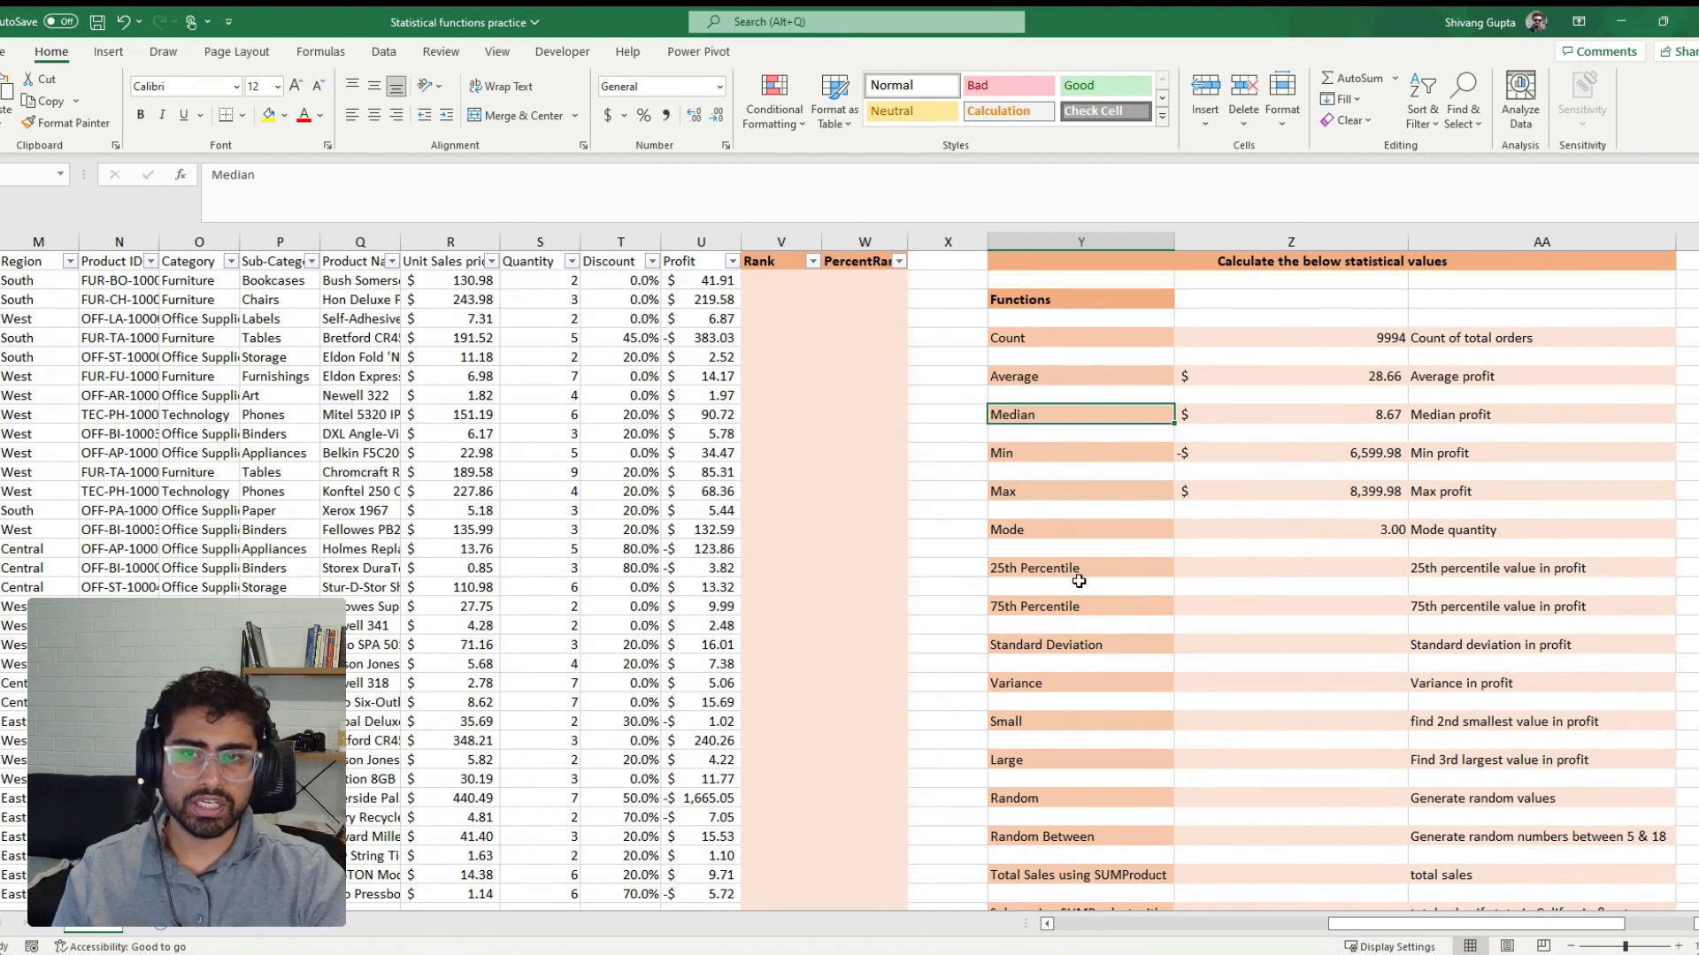
left_click(1097, 567)
left_click(1250, 608)
Calculate the 25th percentile of profit beside its label from the Profit column with =PERCENTILE(U2:U9995,0.25)
left_click(1271, 573)
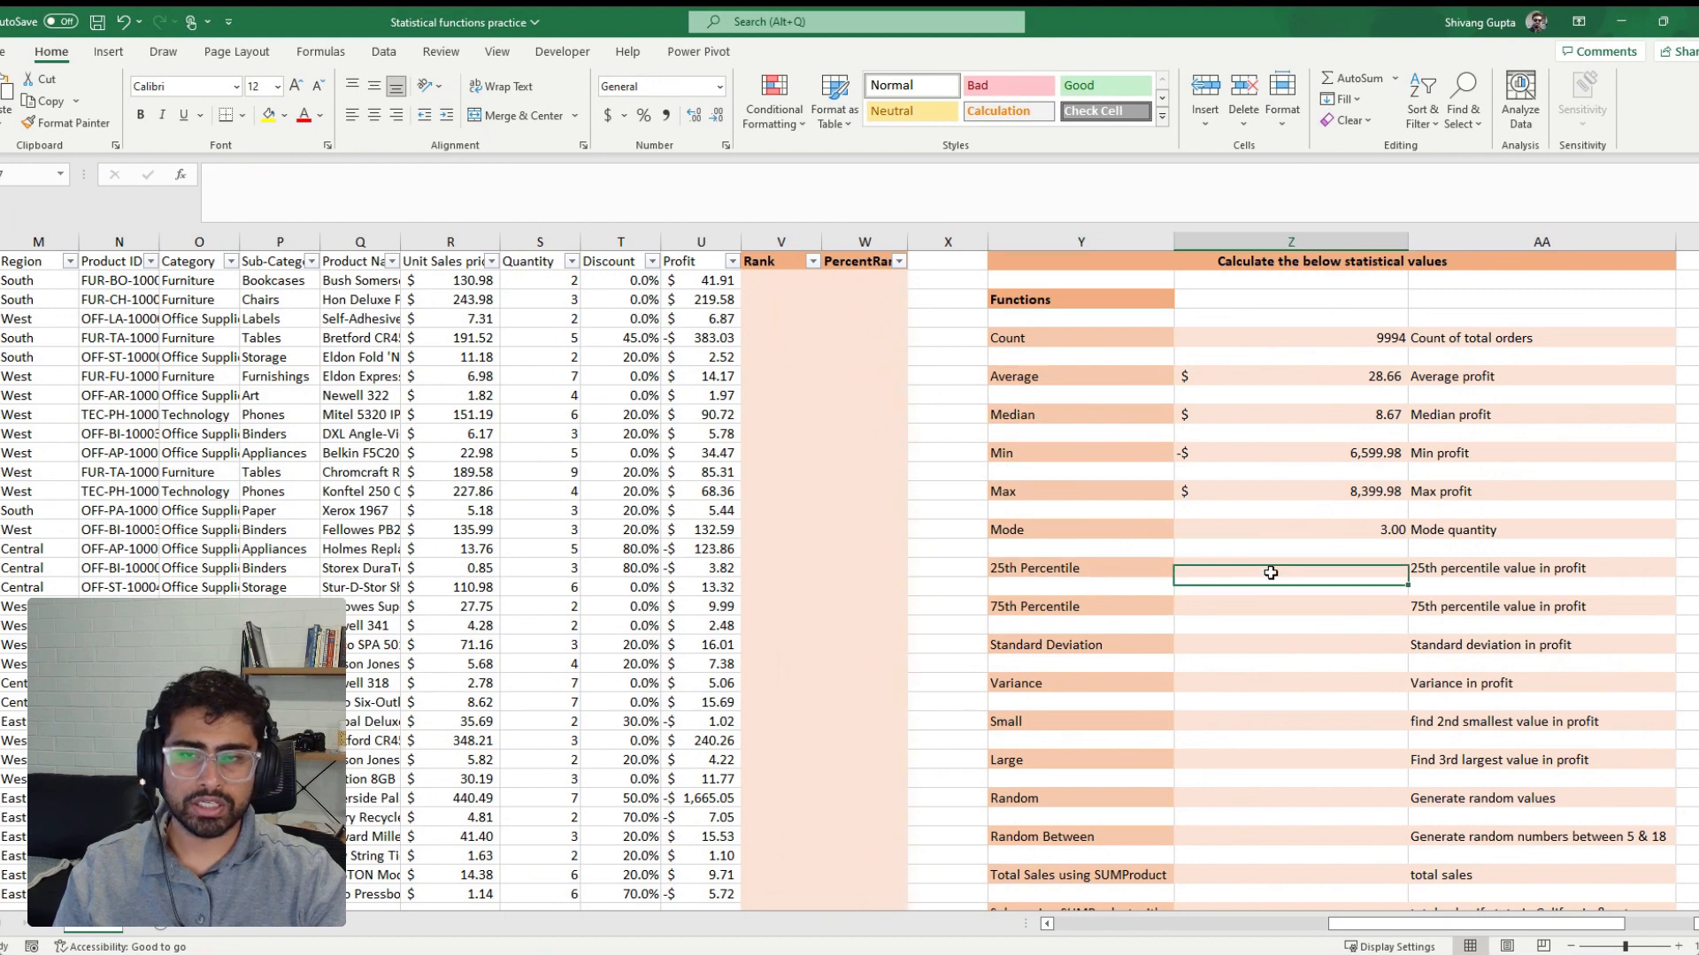
type("=perce")
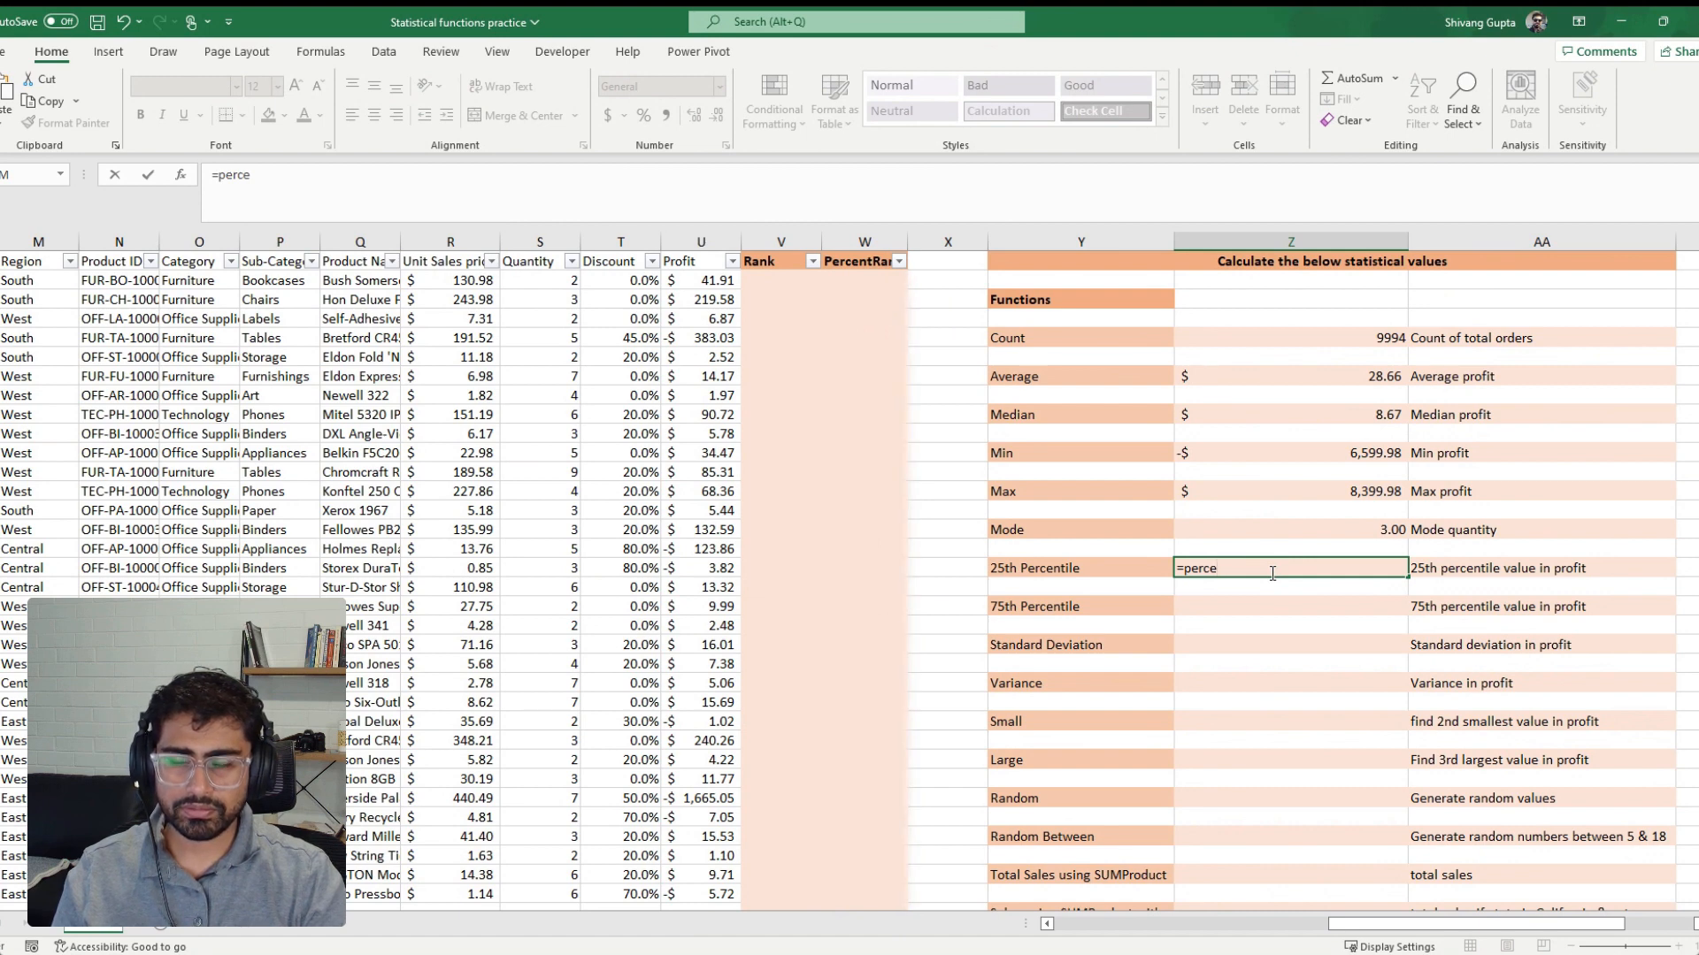
key("Tab")
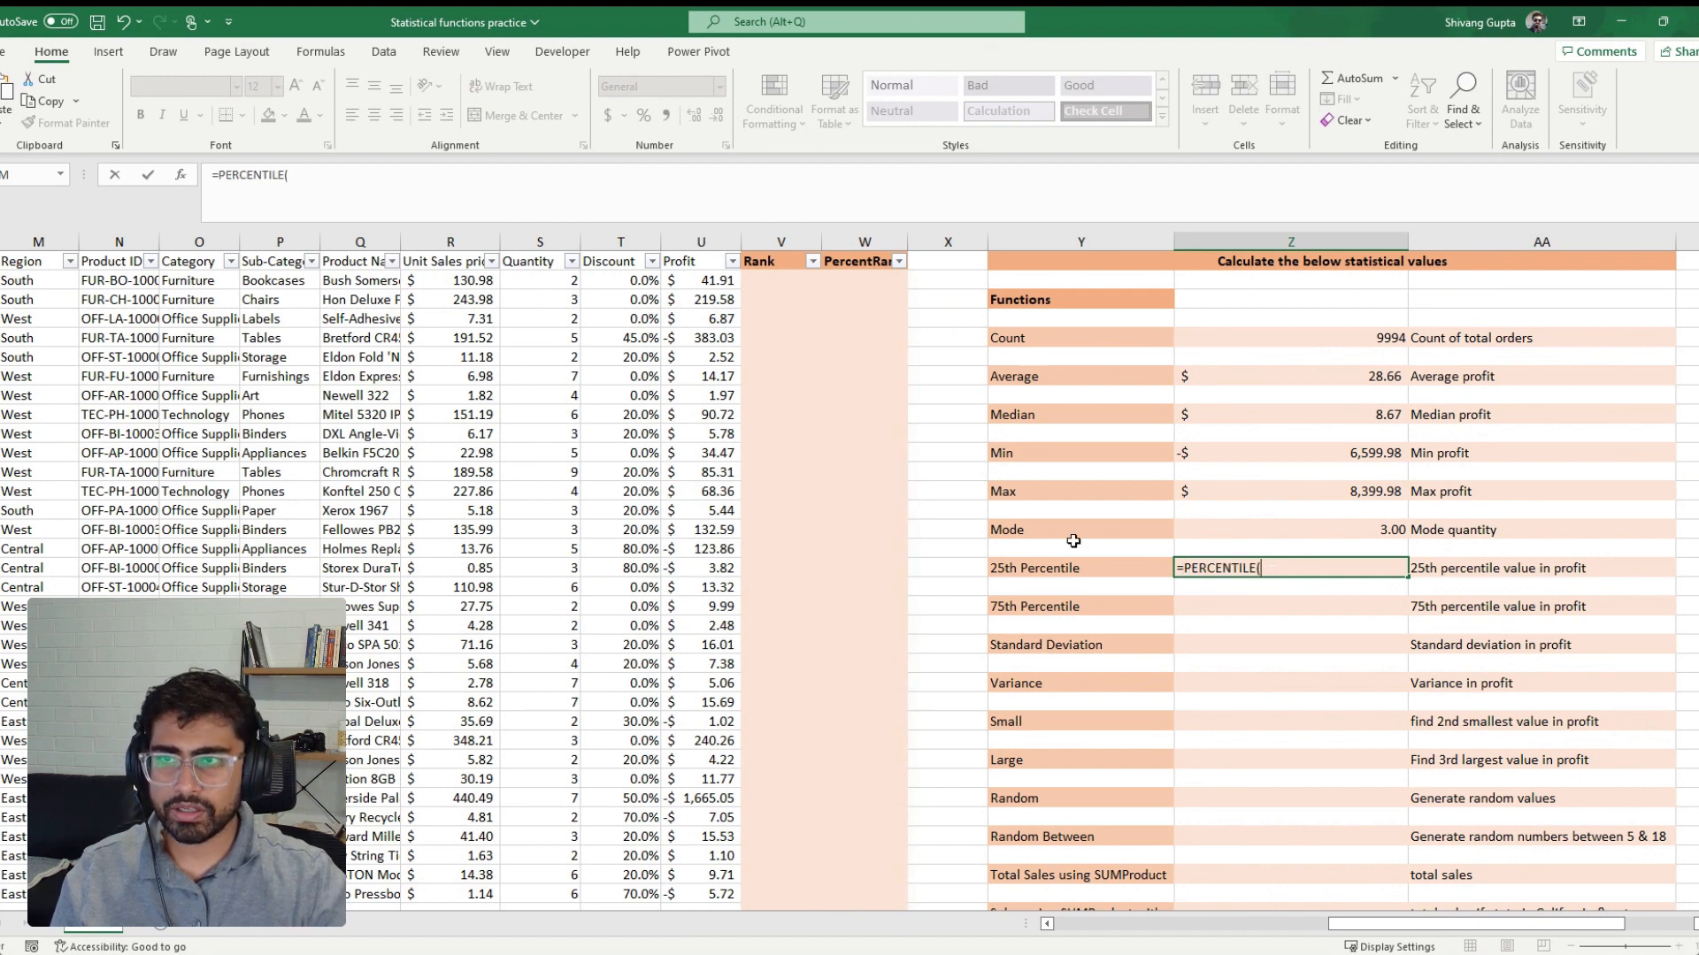
left_click(721, 281)
key("ctrl+shift+Down")
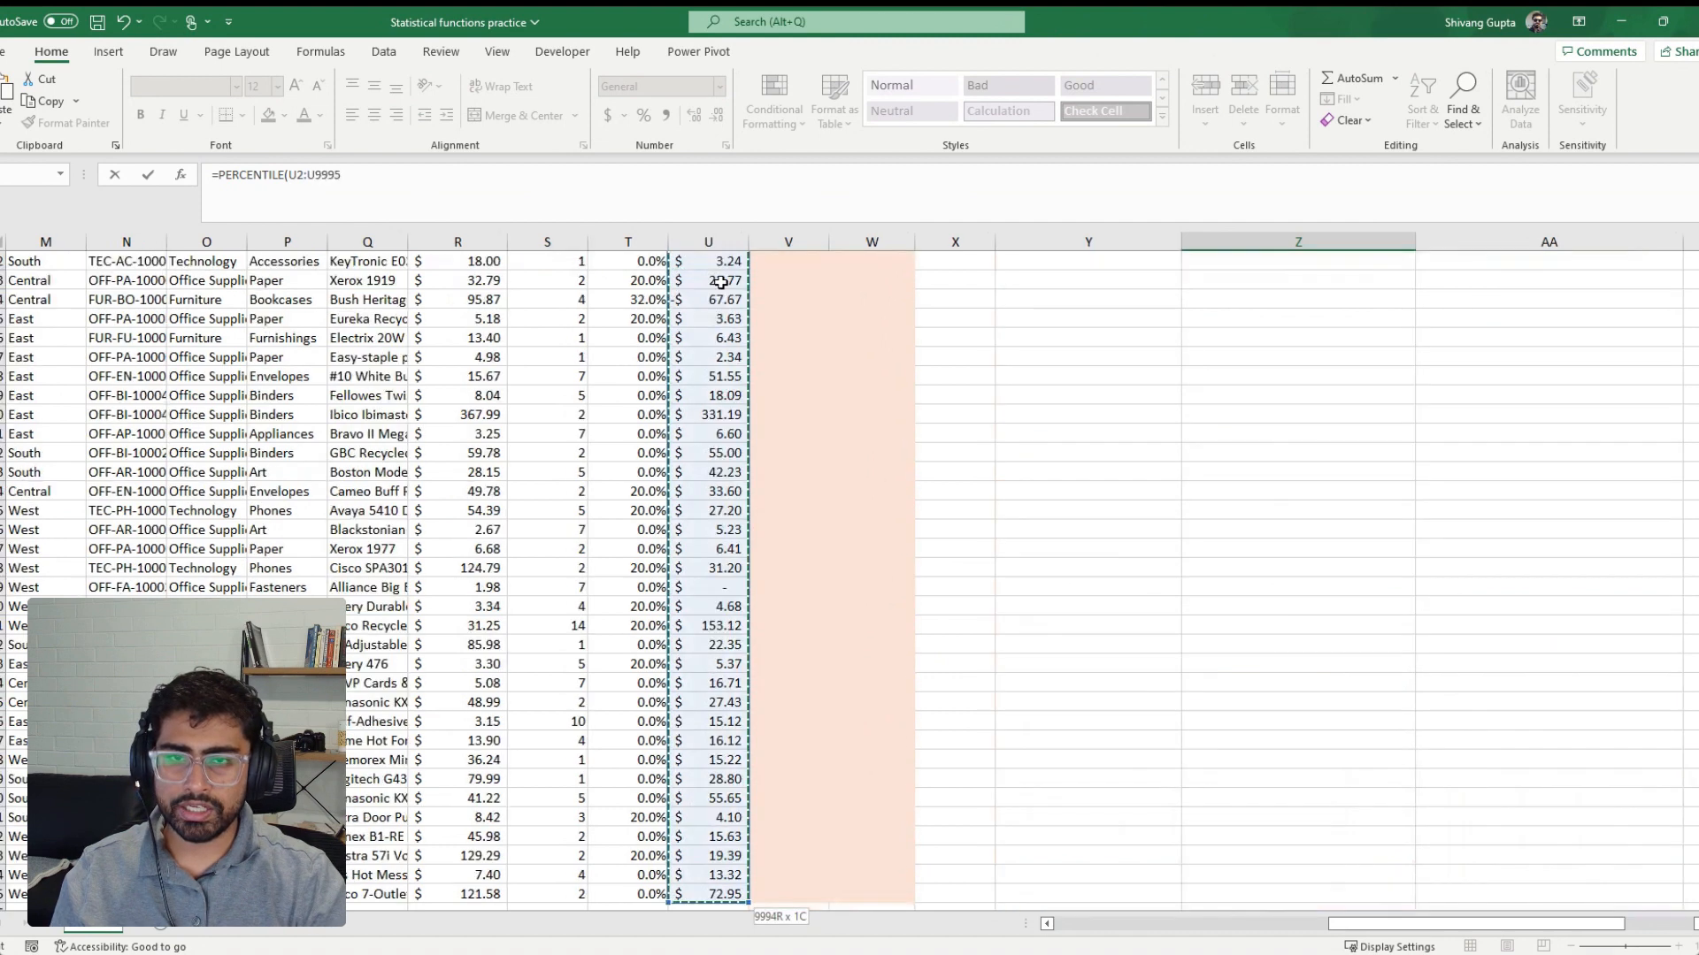
type(",")
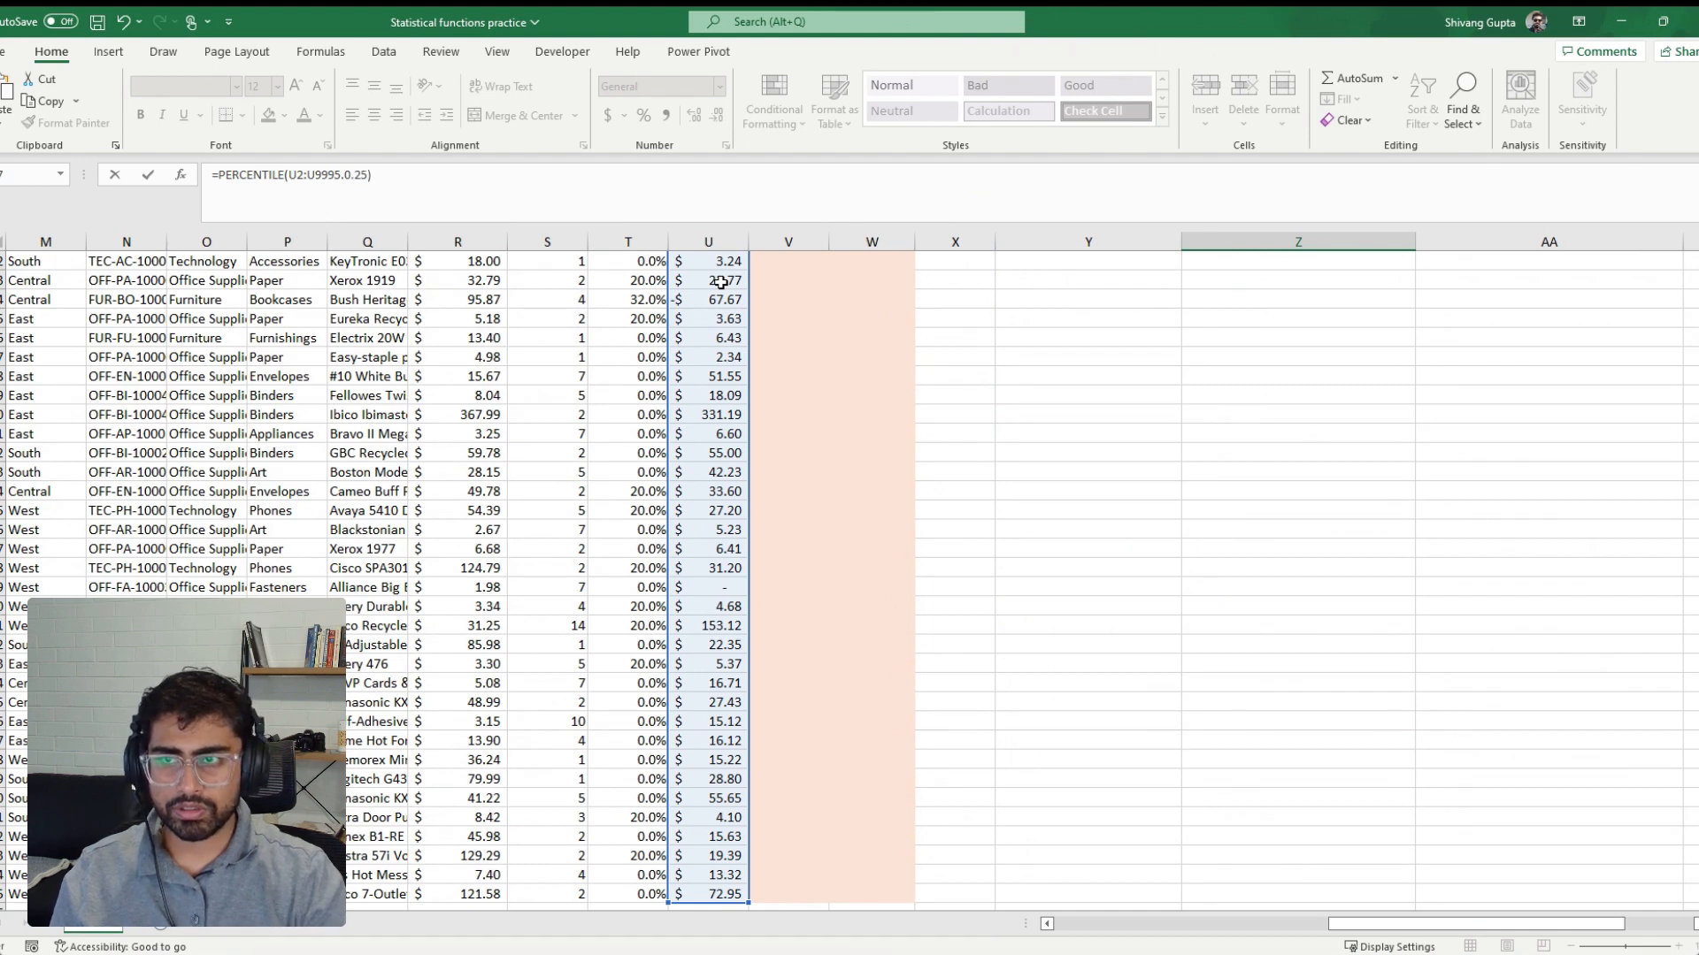
type("0.25")
key("Return")
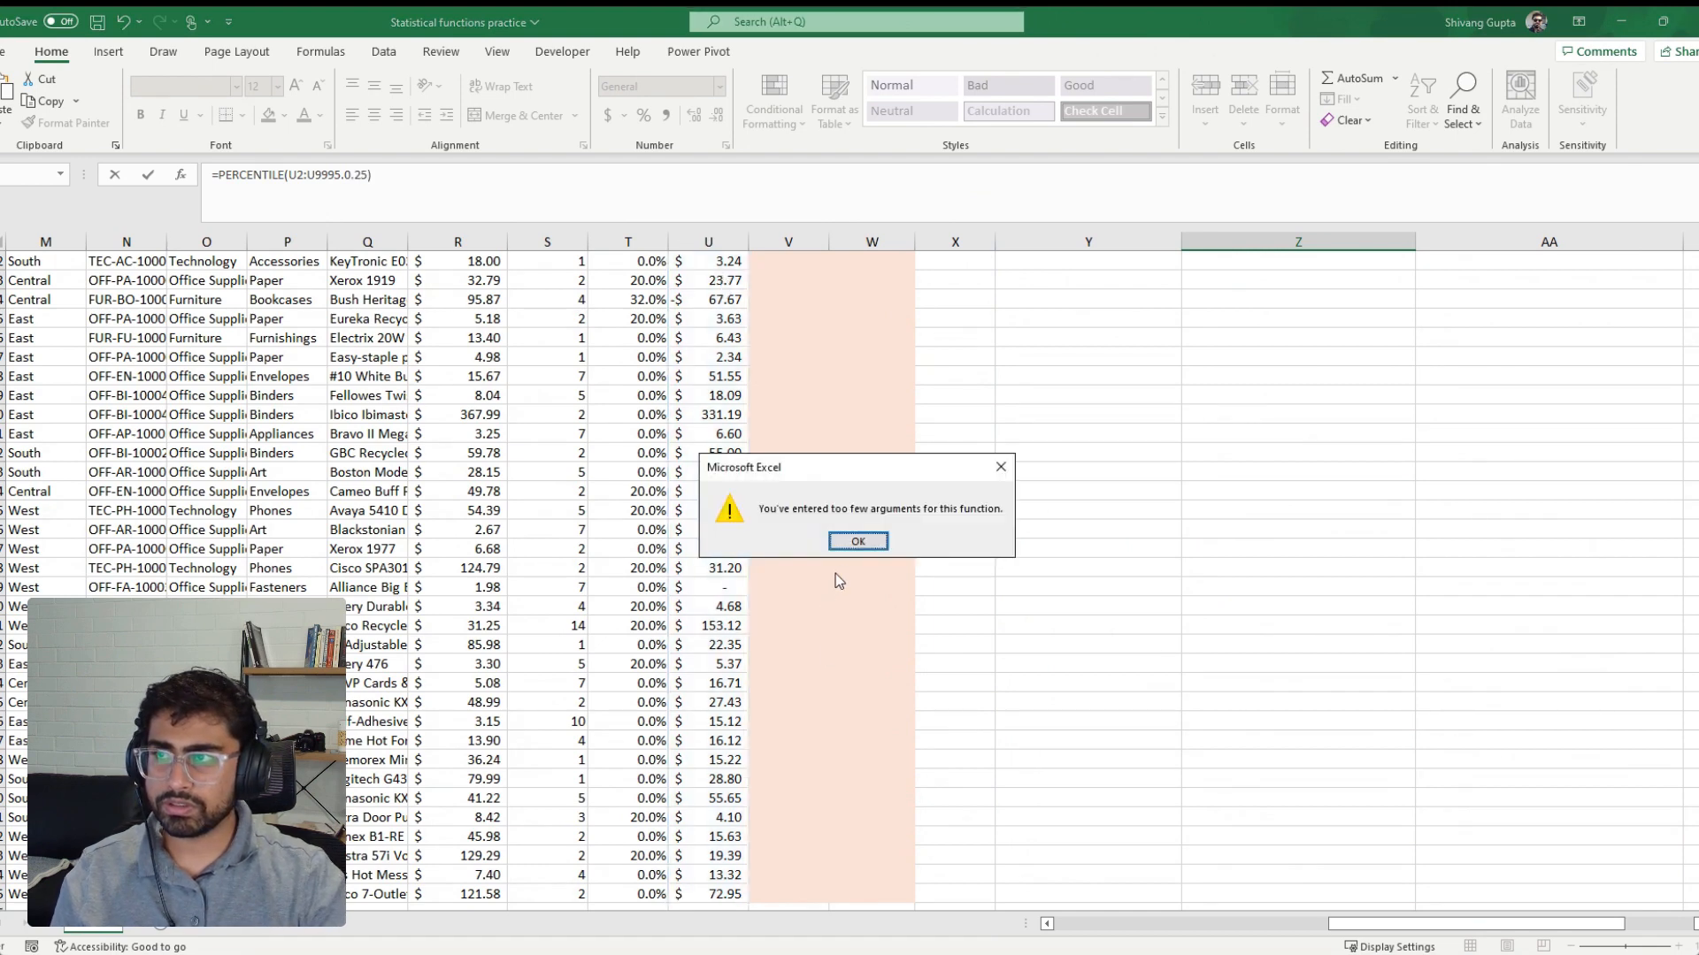
left_click(857, 542)
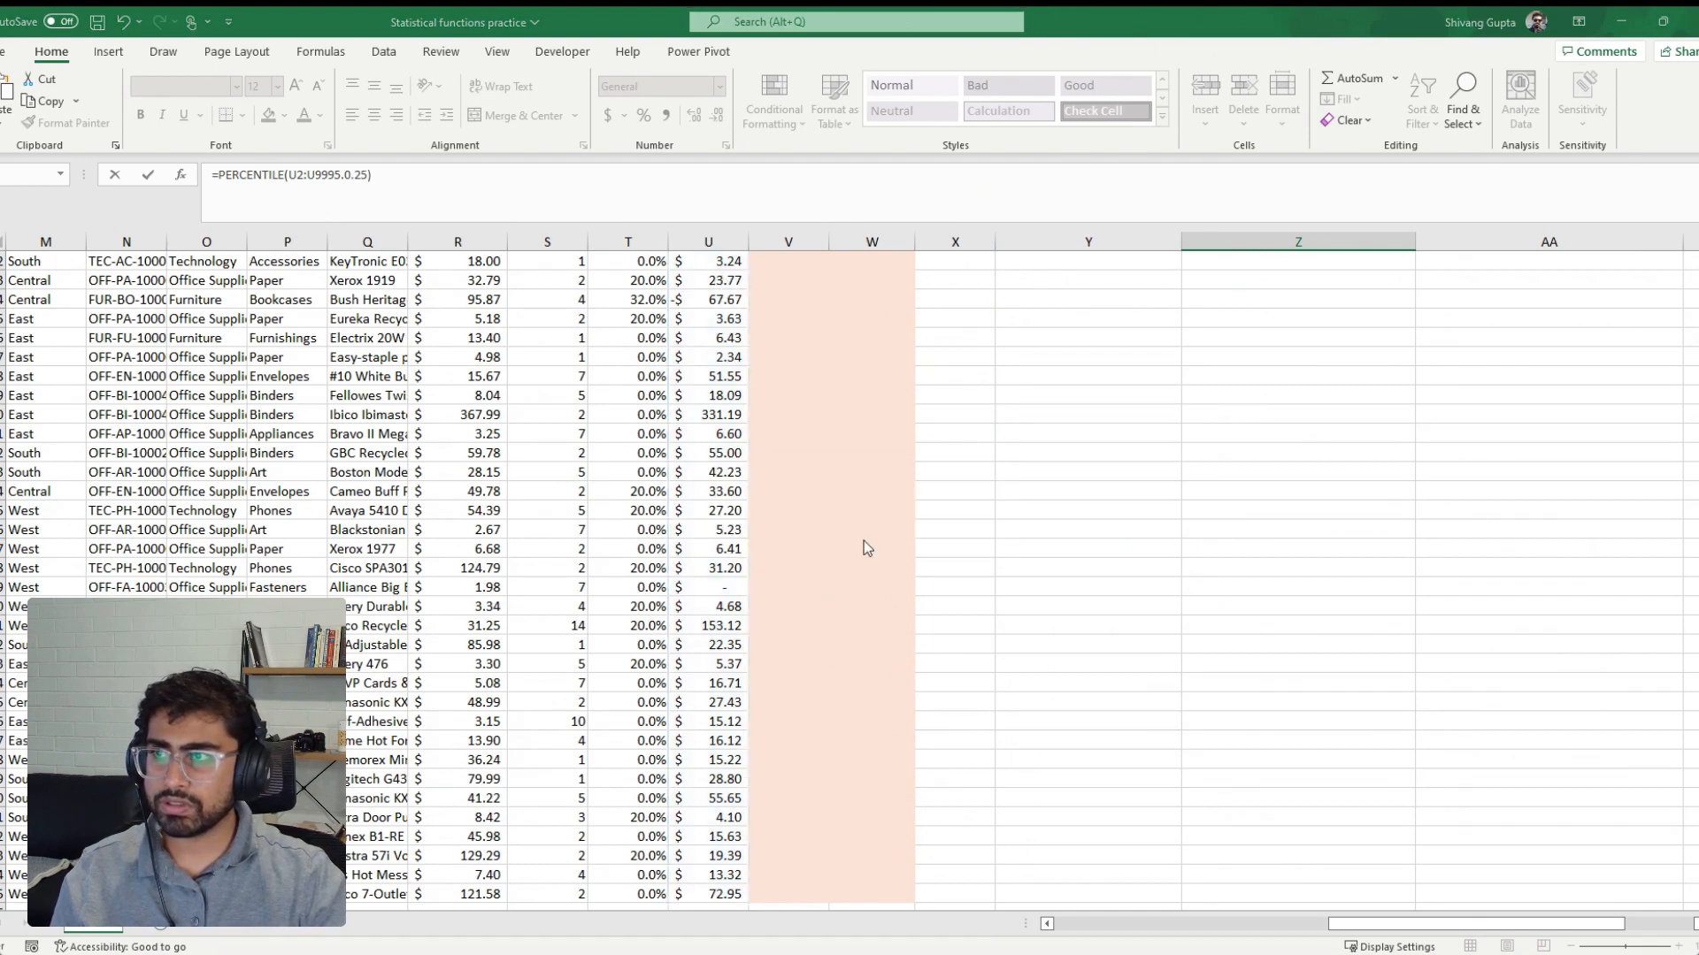
left_click(341, 175)
key("Delete")
type(",")
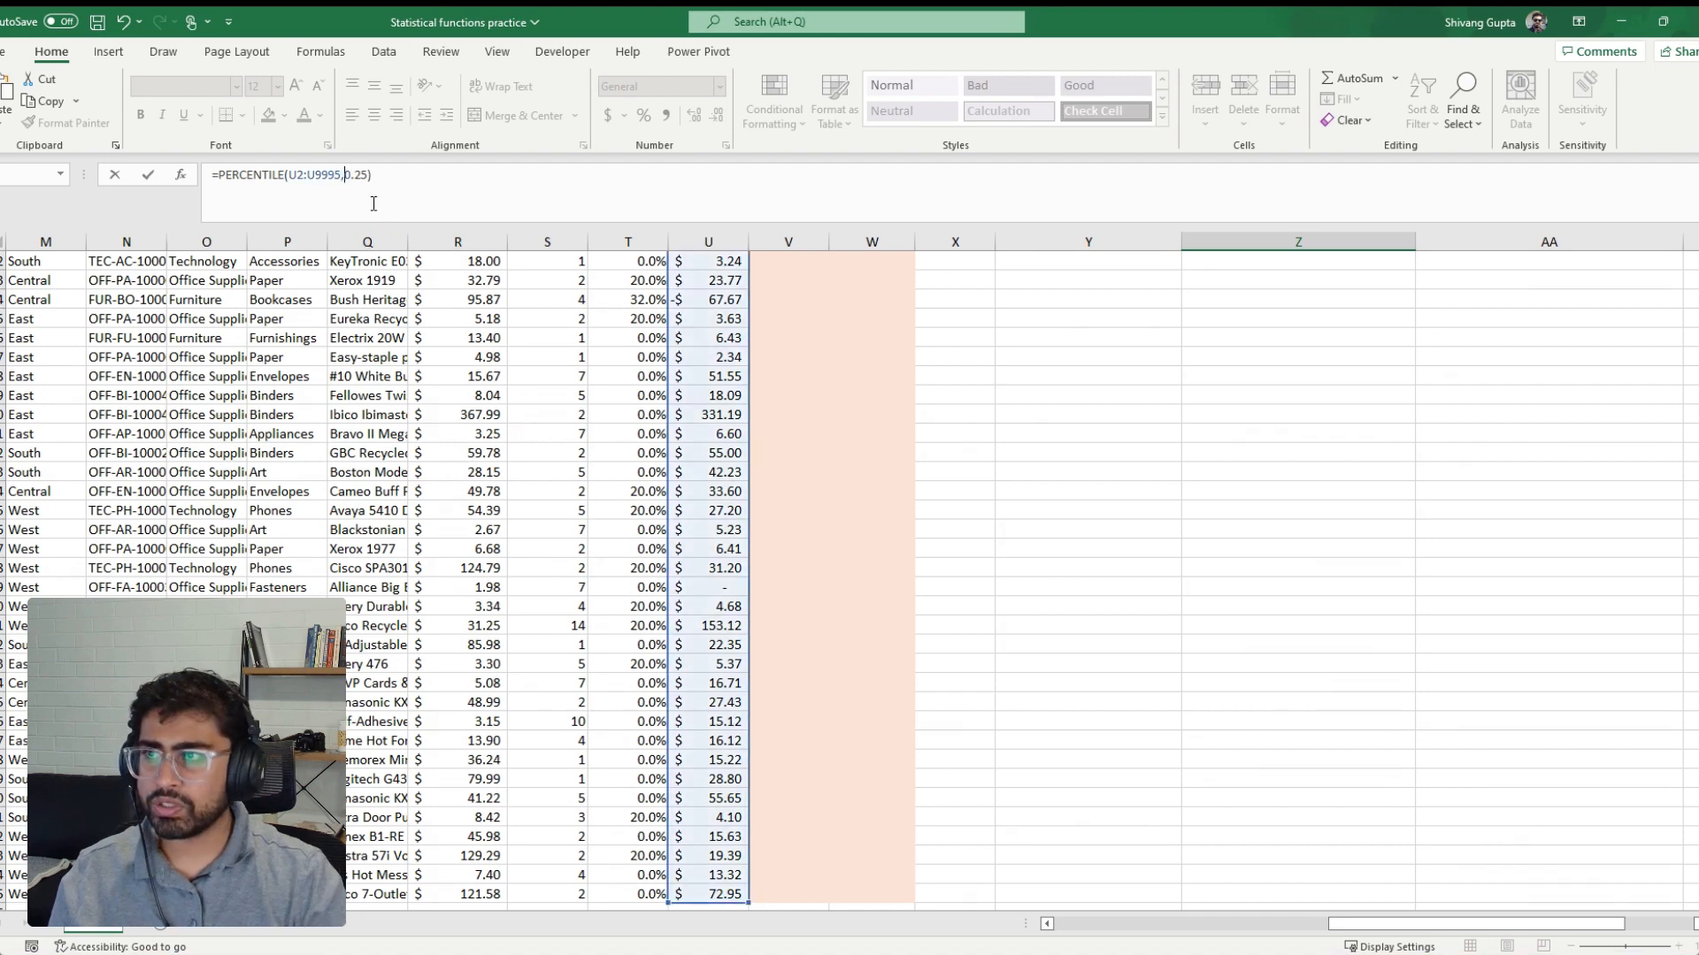
key("ctrl+Return")
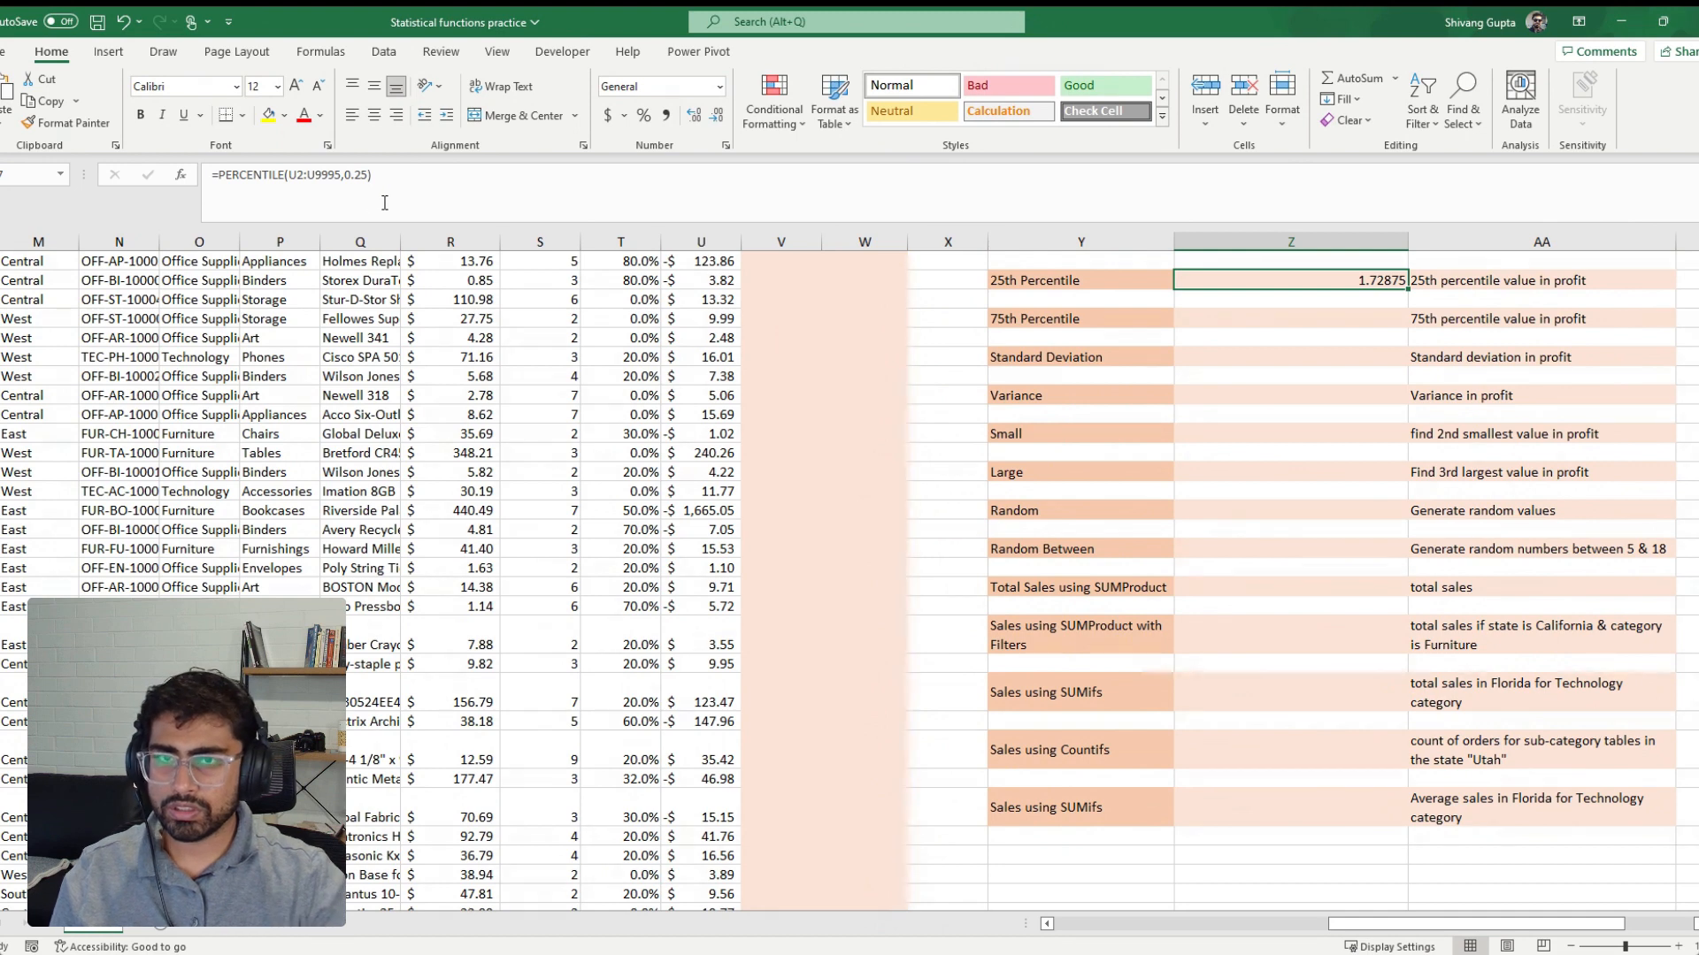
scroll(597, 255, "up", 3)
Copy the 25th percentile formula to the cell beside the 75th Percentile label and change it to =PERCENTILE(U2:U9995,0.75)
left_click_drag(389, 181, 40, 183)
key("ctrl+c")
key("Escape")
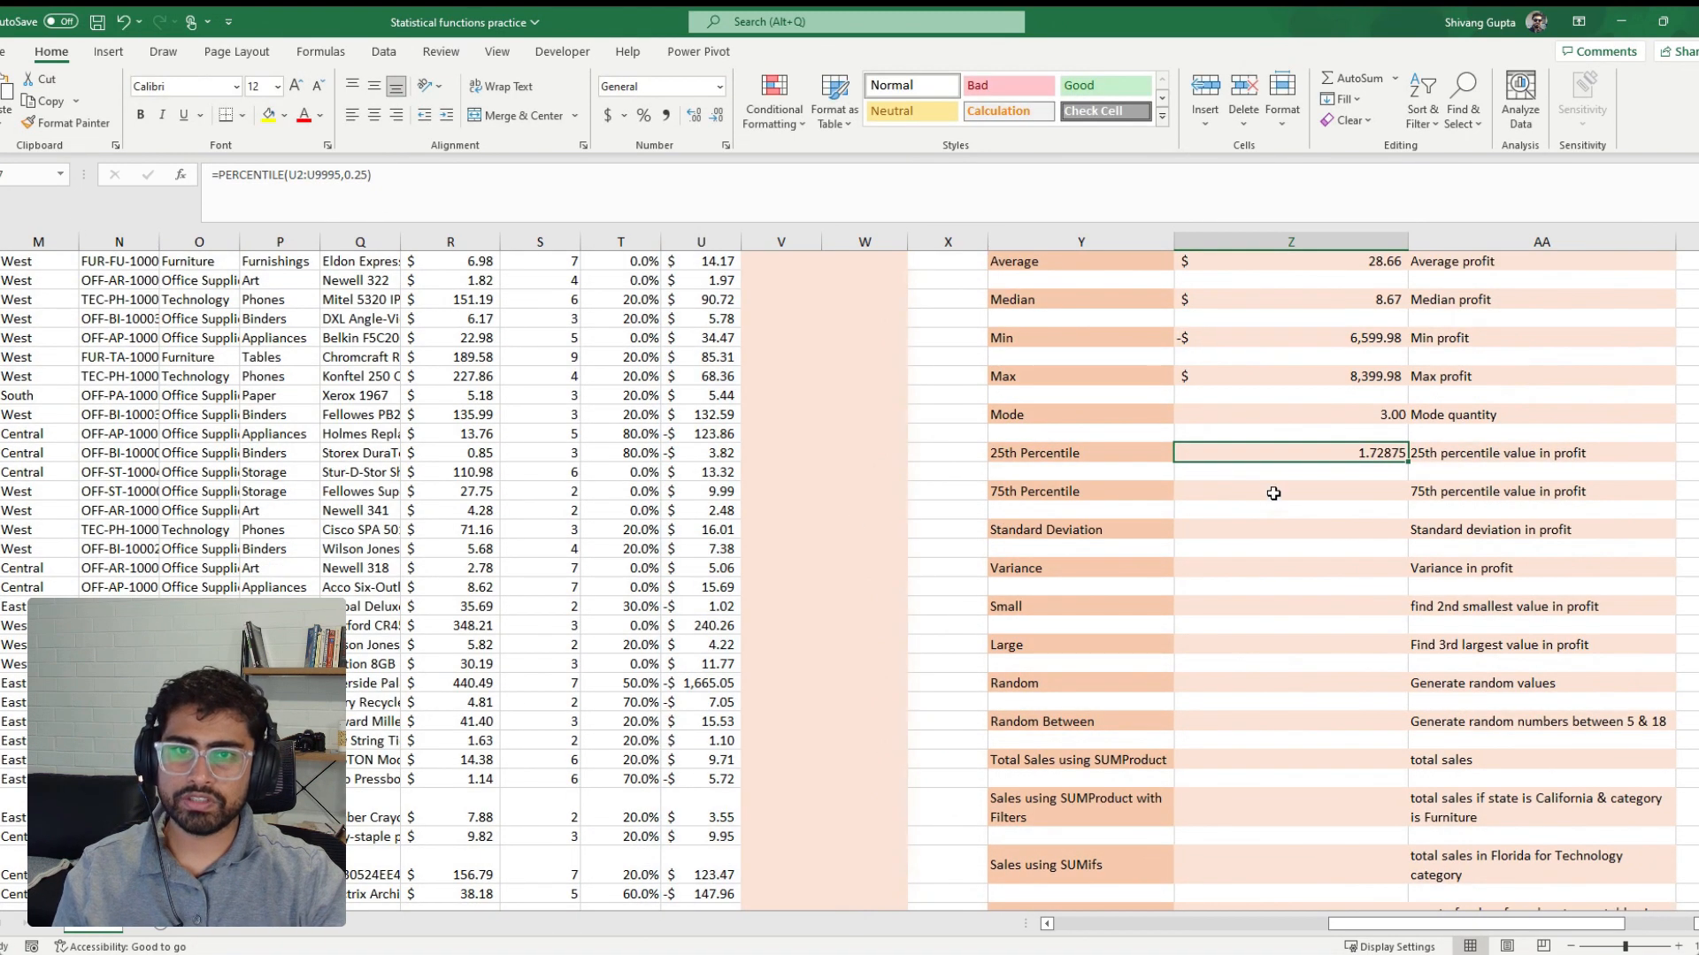
left_click(1274, 491)
left_click(445, 184)
key("ctrl+v")
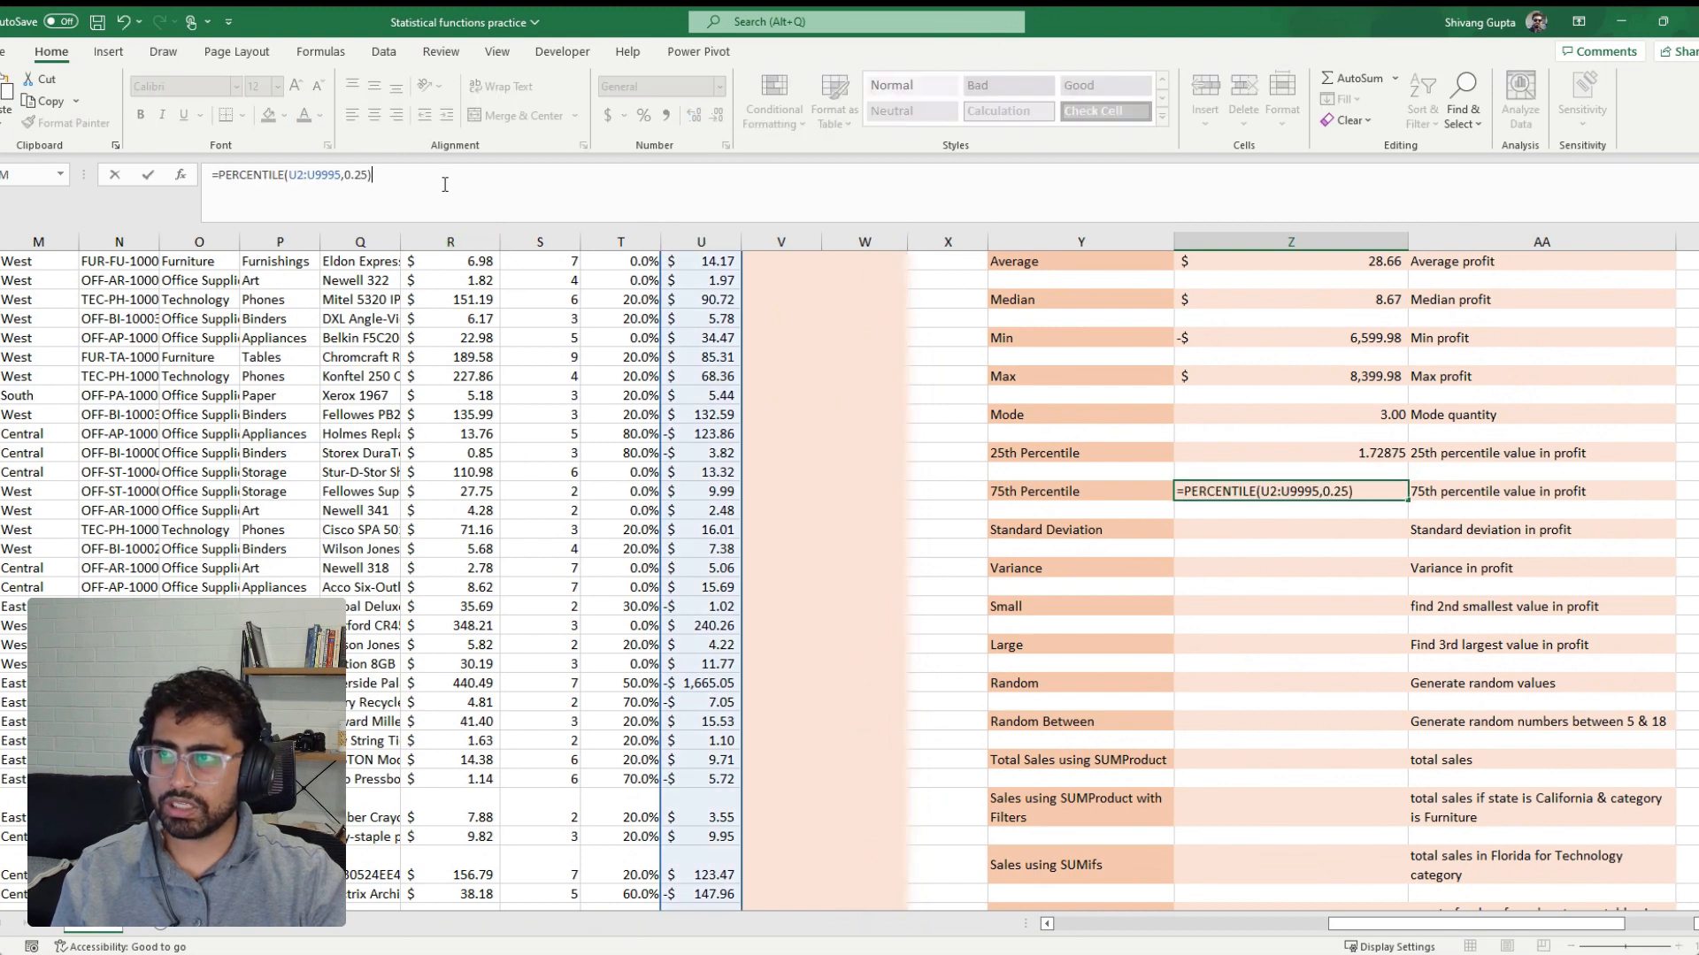
left_click(363, 175)
key("BackSpace")
type("7")
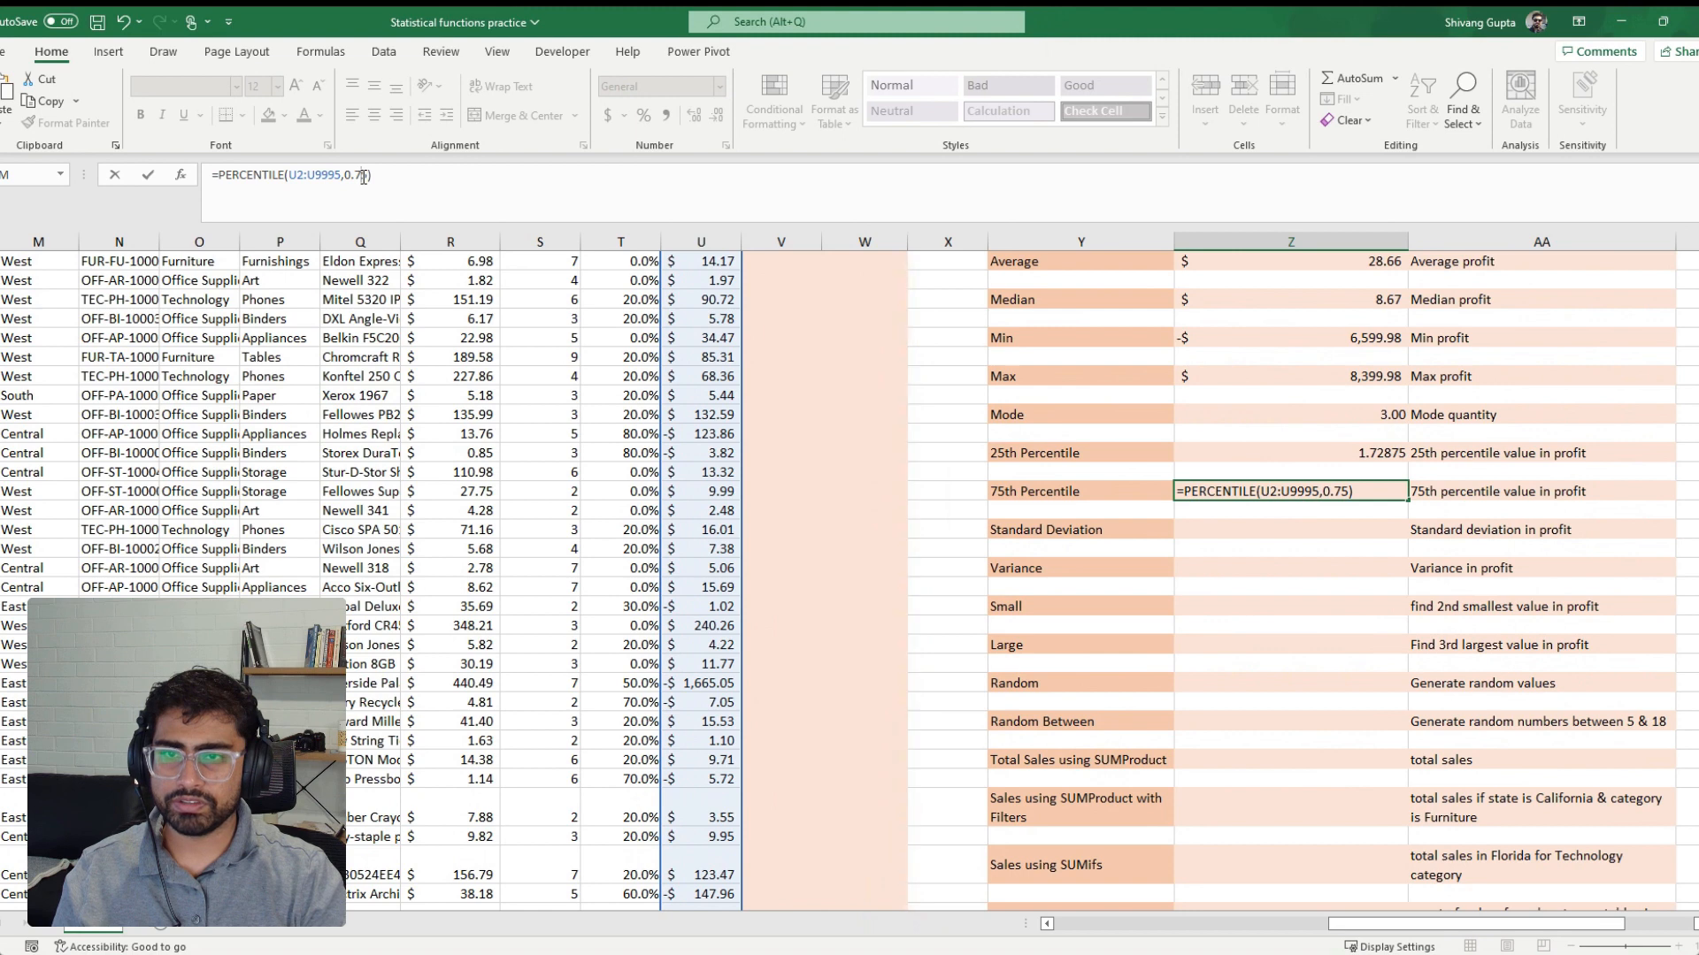
key("Return")
key("Up")
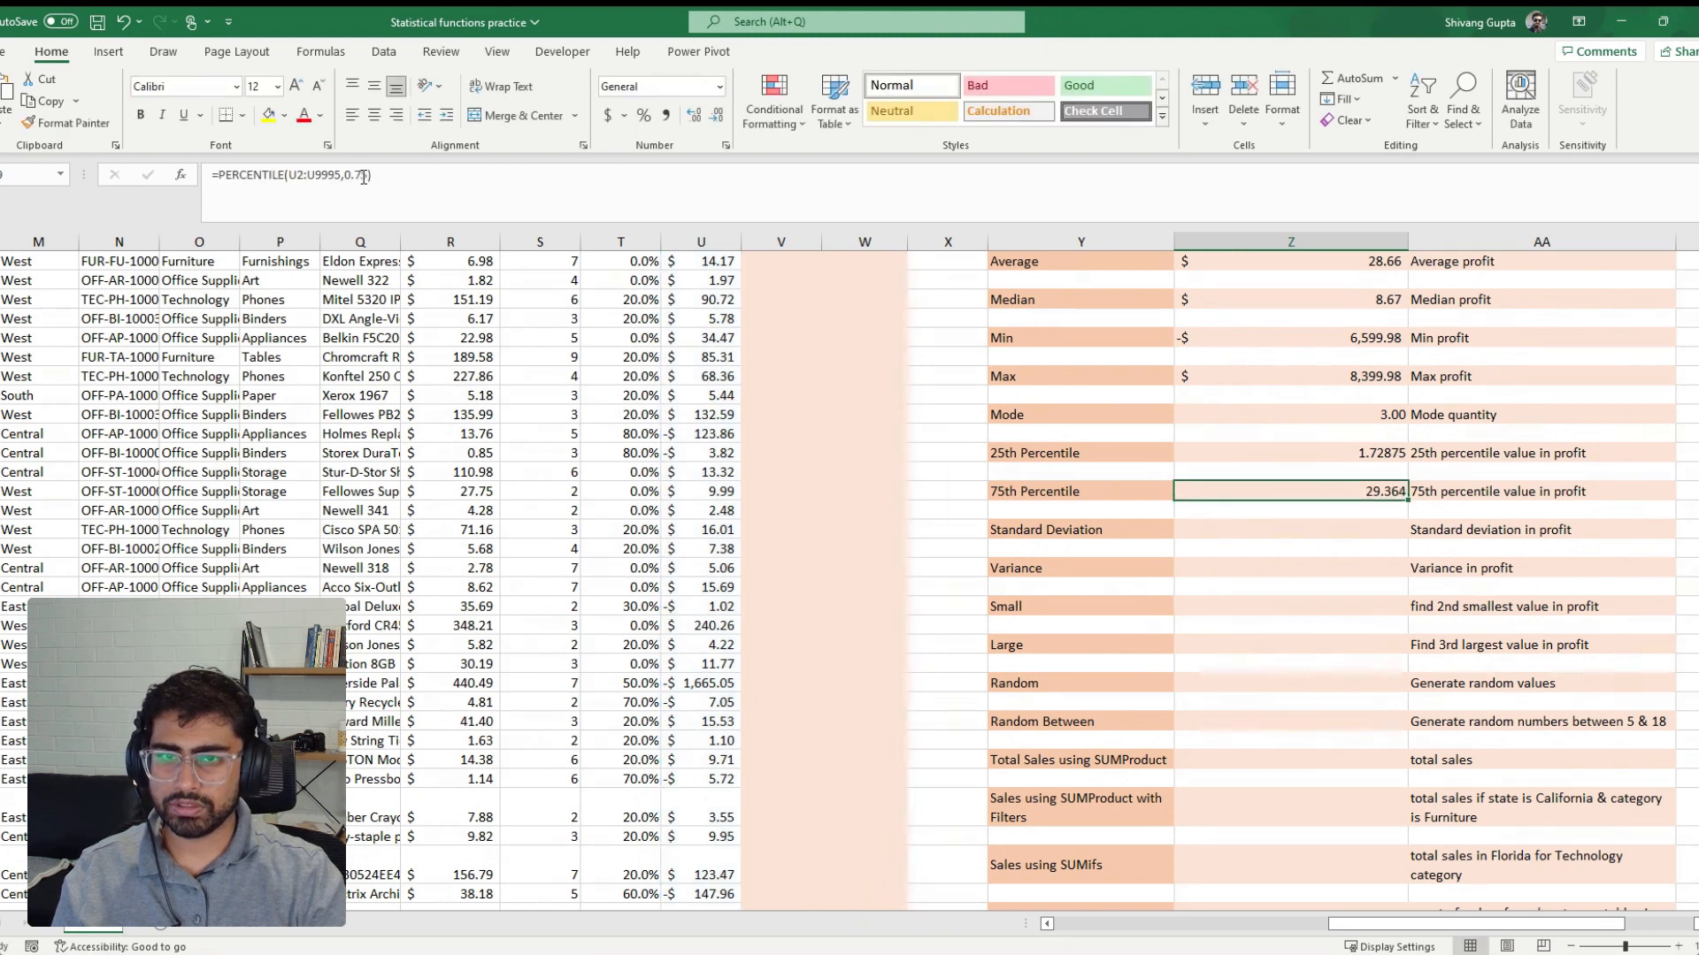
Change the percentile argument in the 75th Percentile formula to 0.50
scroll(1112, 459, "up", 1)
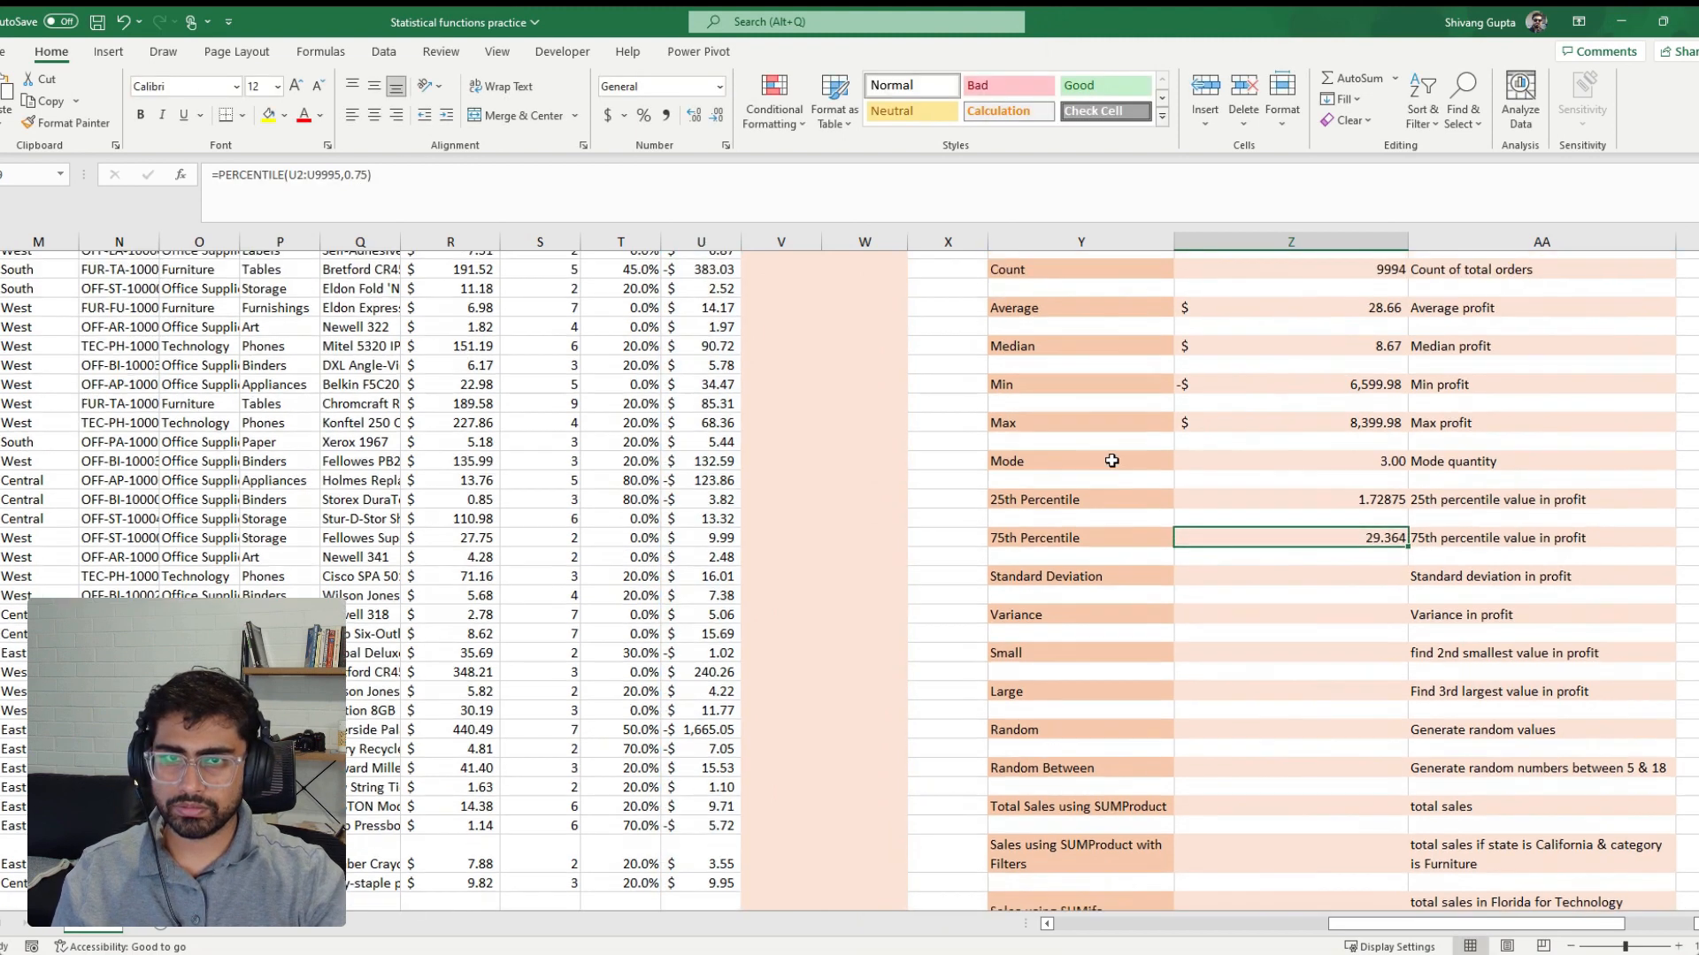
left_click(362, 174)
left_click_drag(363, 175, 356, 175)
type("5")
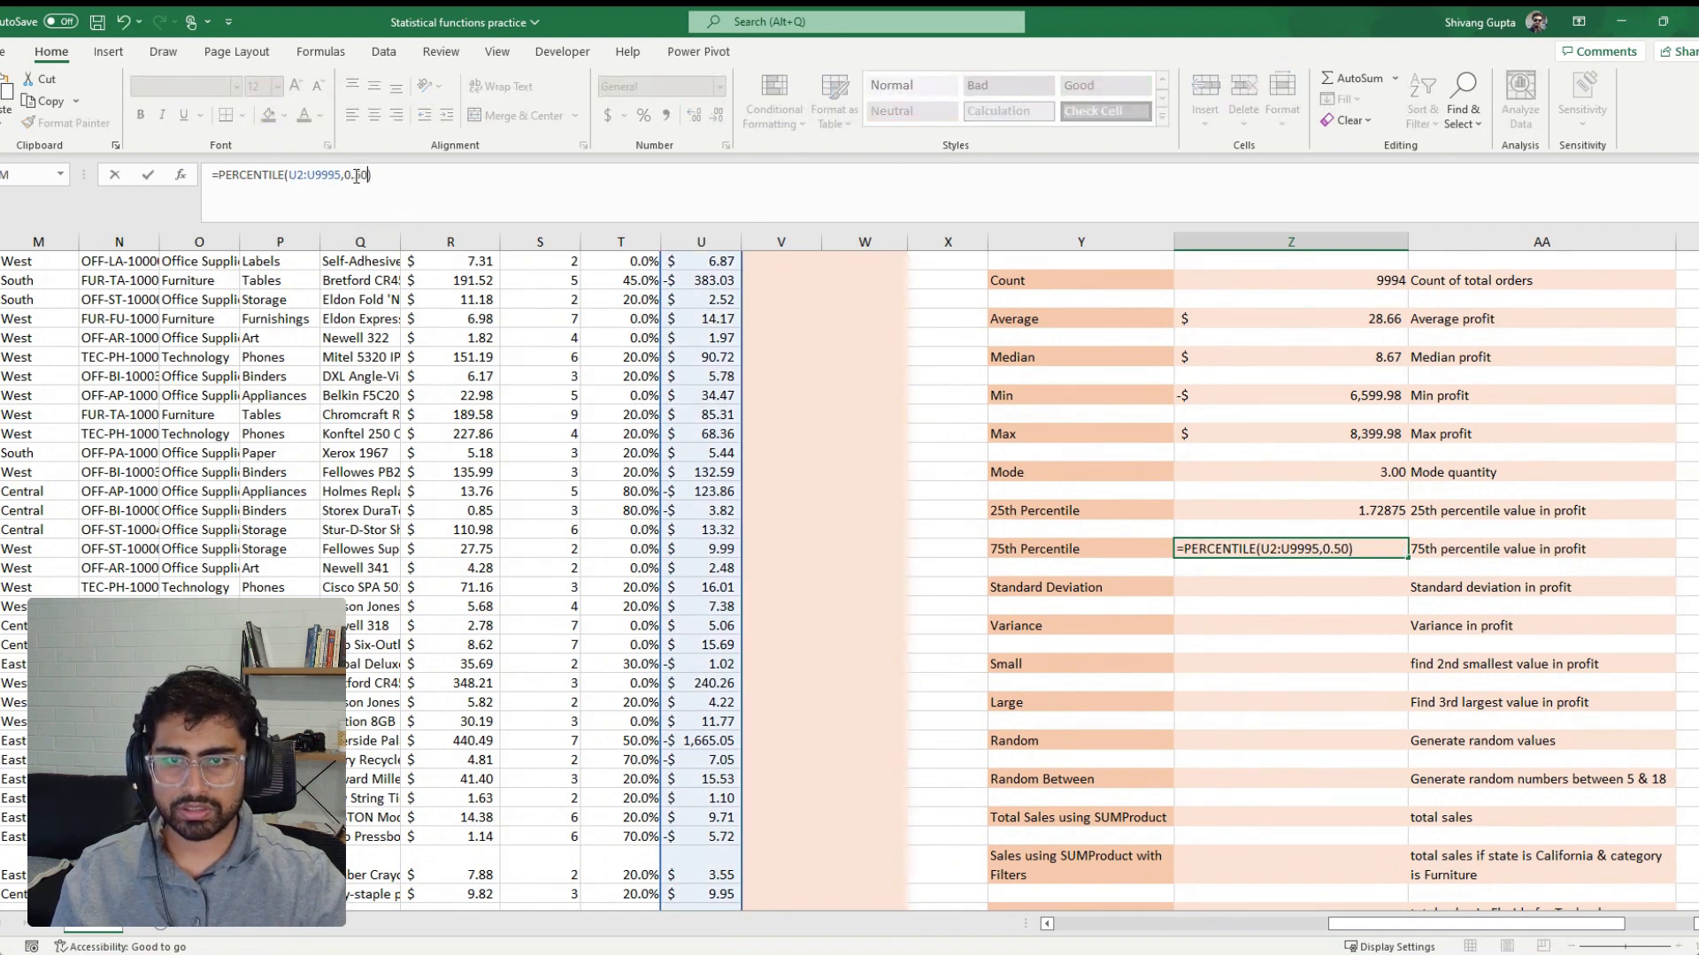
key("Return")
key("Up")
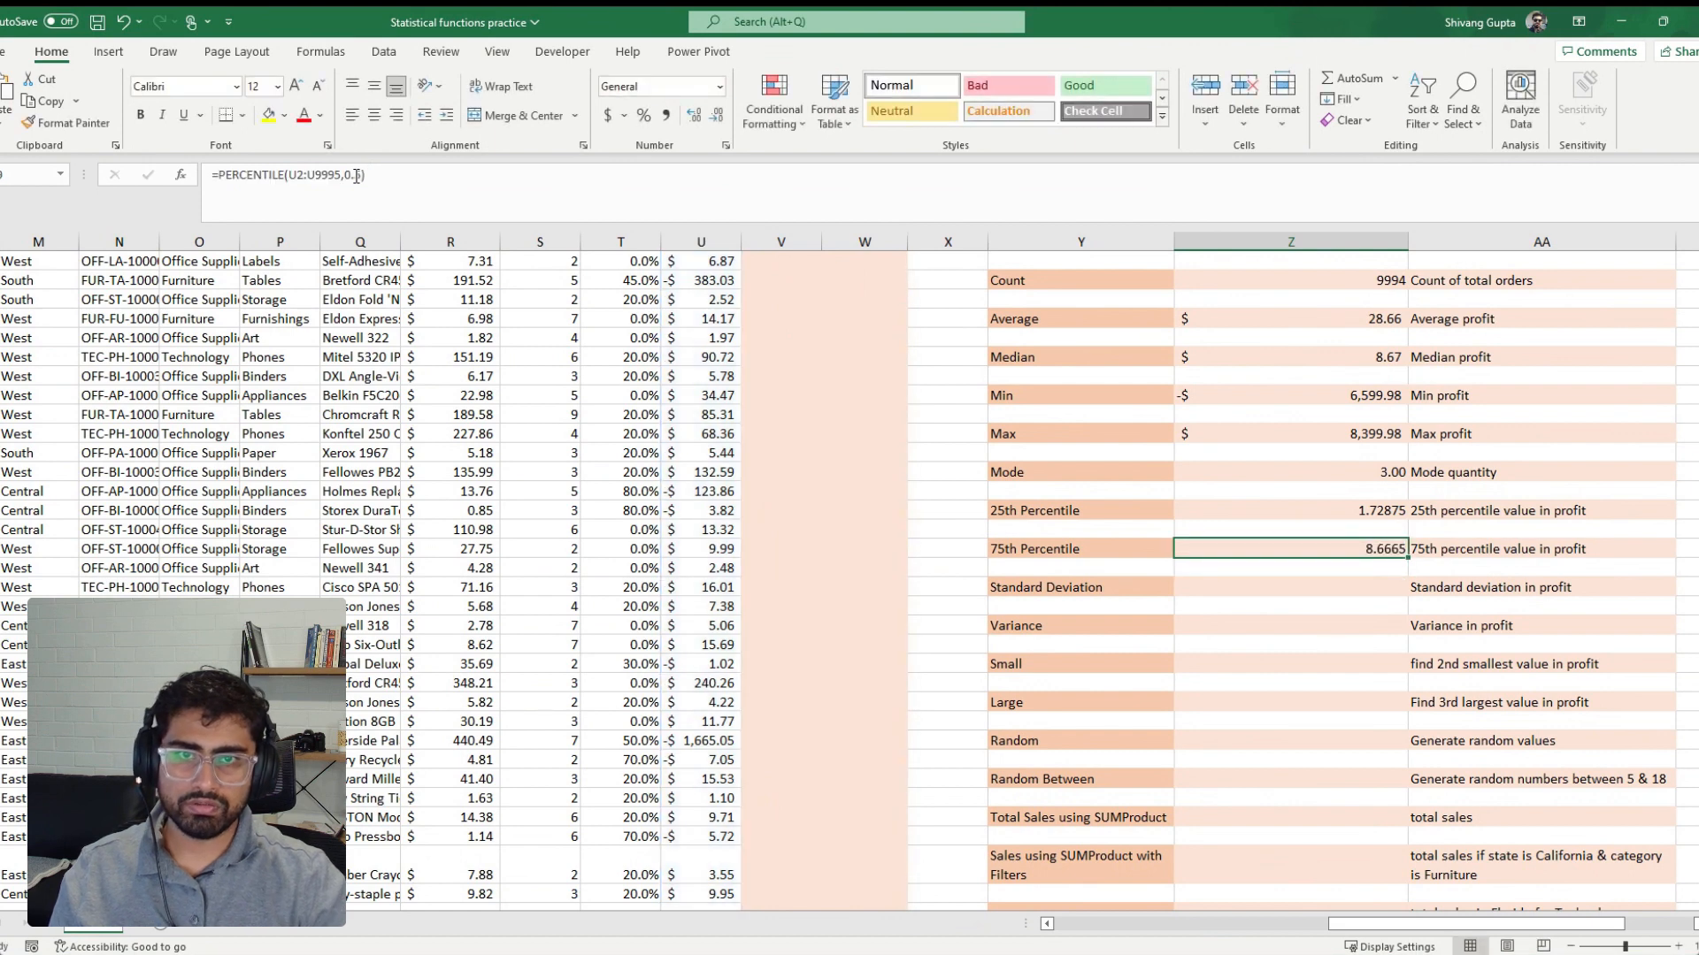
Compare the Median result with the value beside 75th Percentile and show the median profit with four decimal places
left_click(1343, 357)
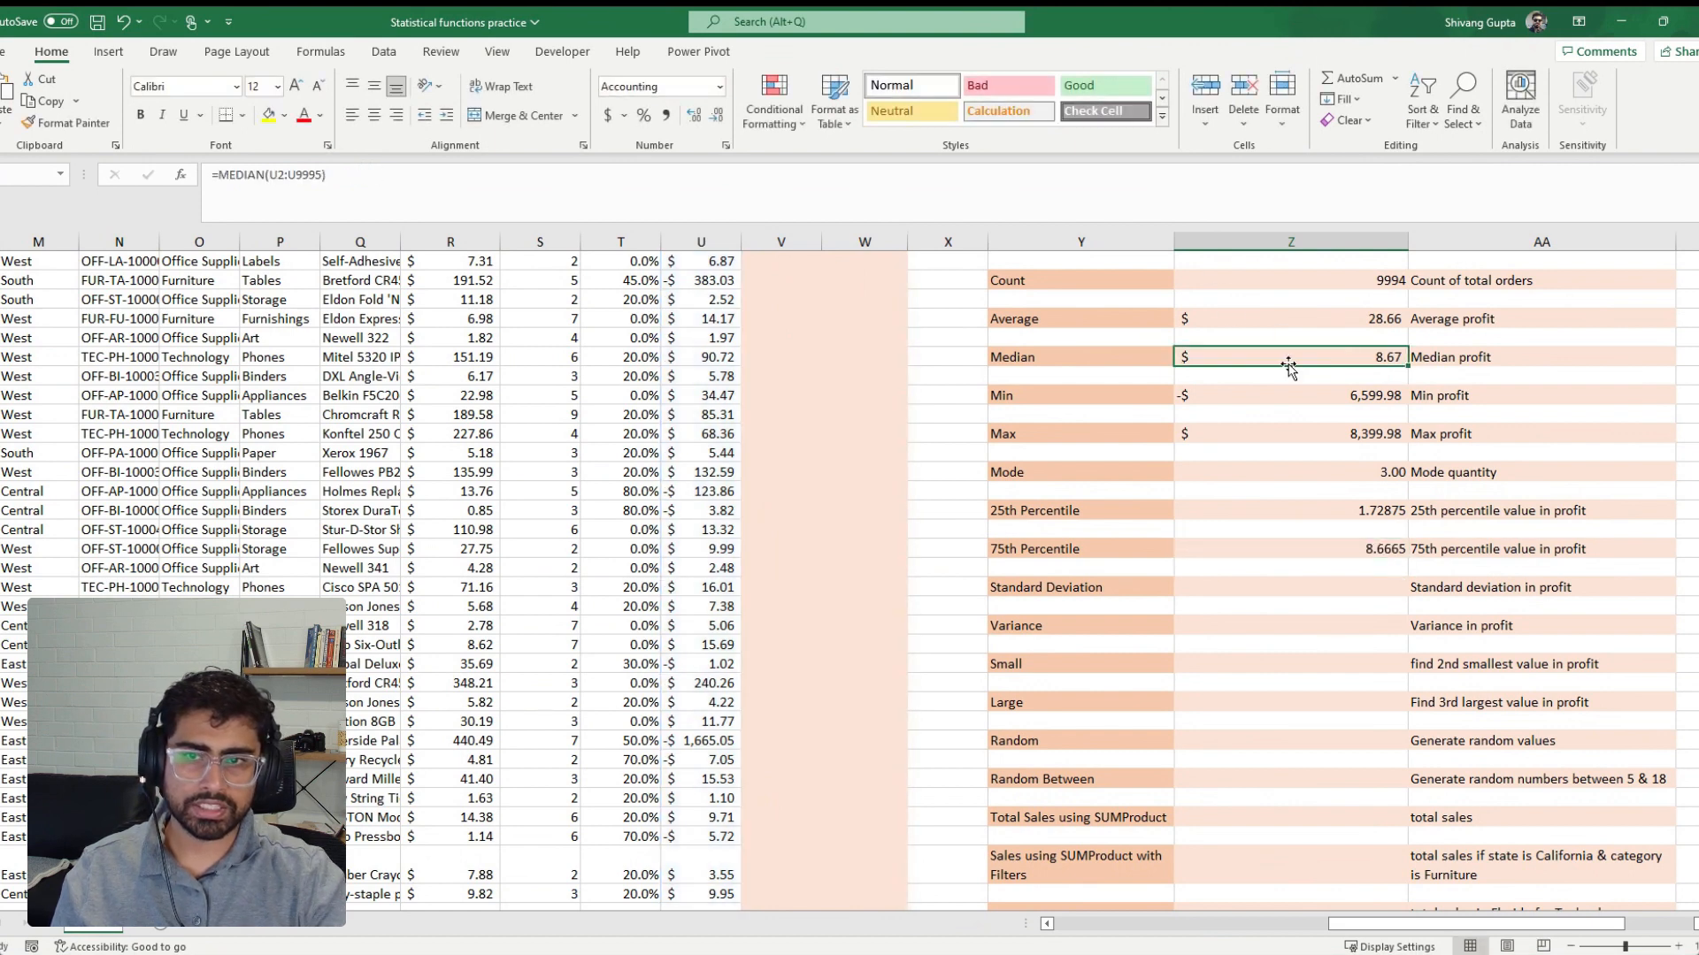
left_click(1385, 555)
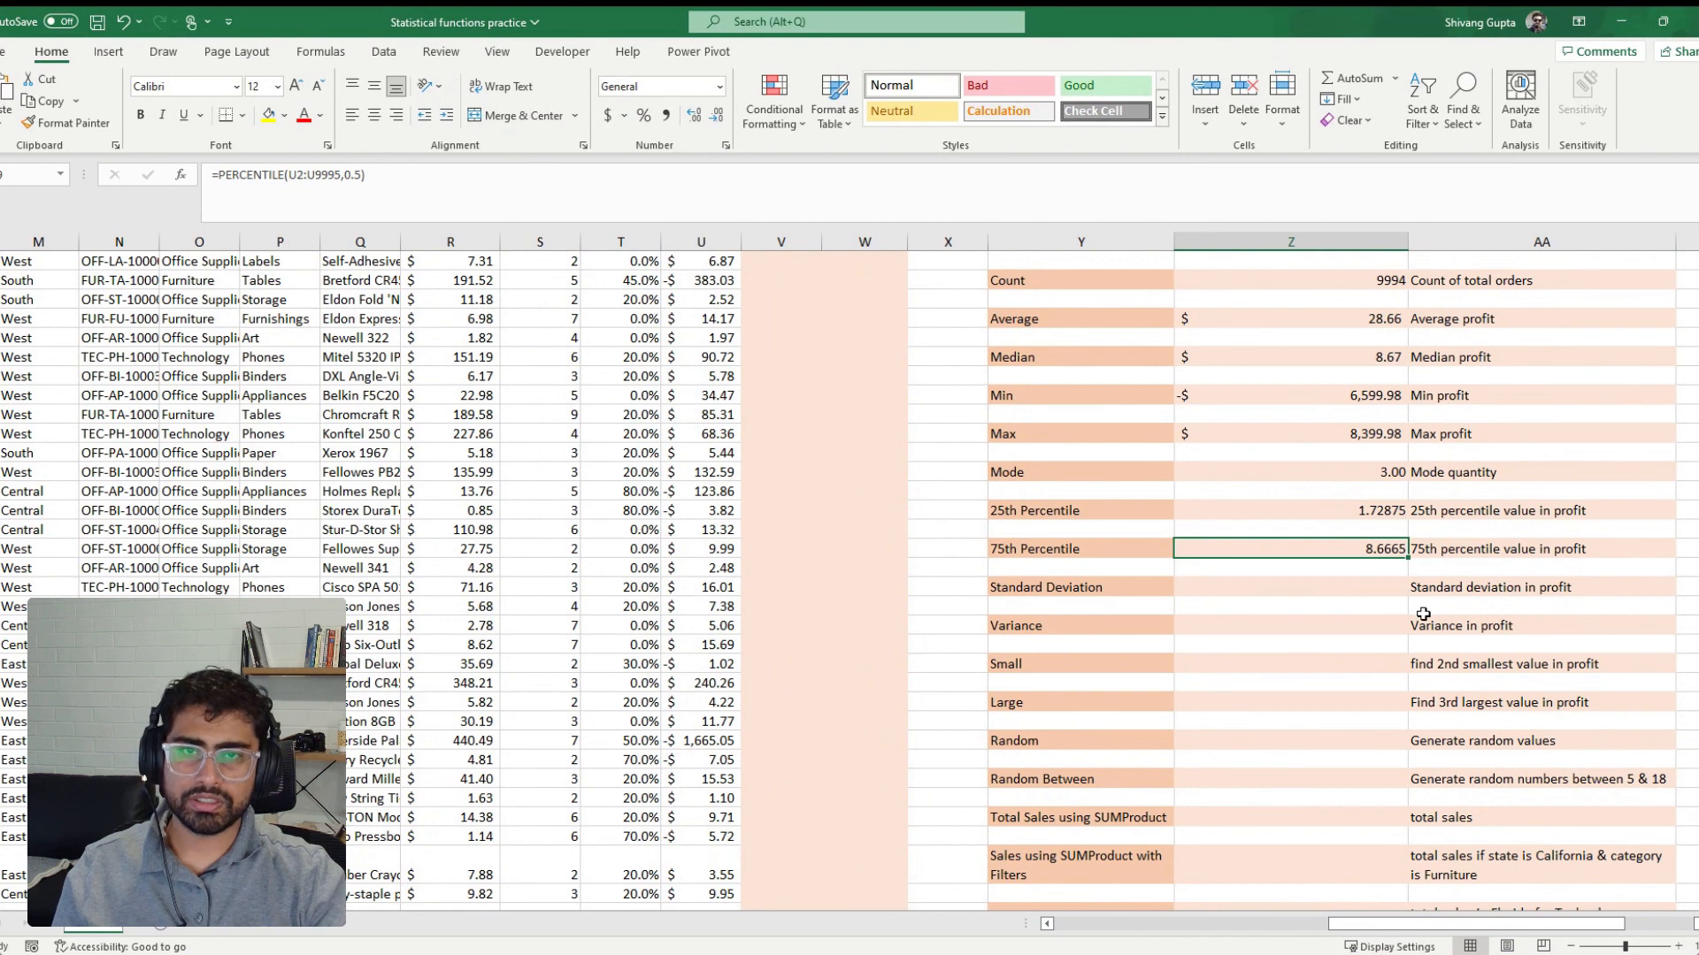
left_click(1314, 358)
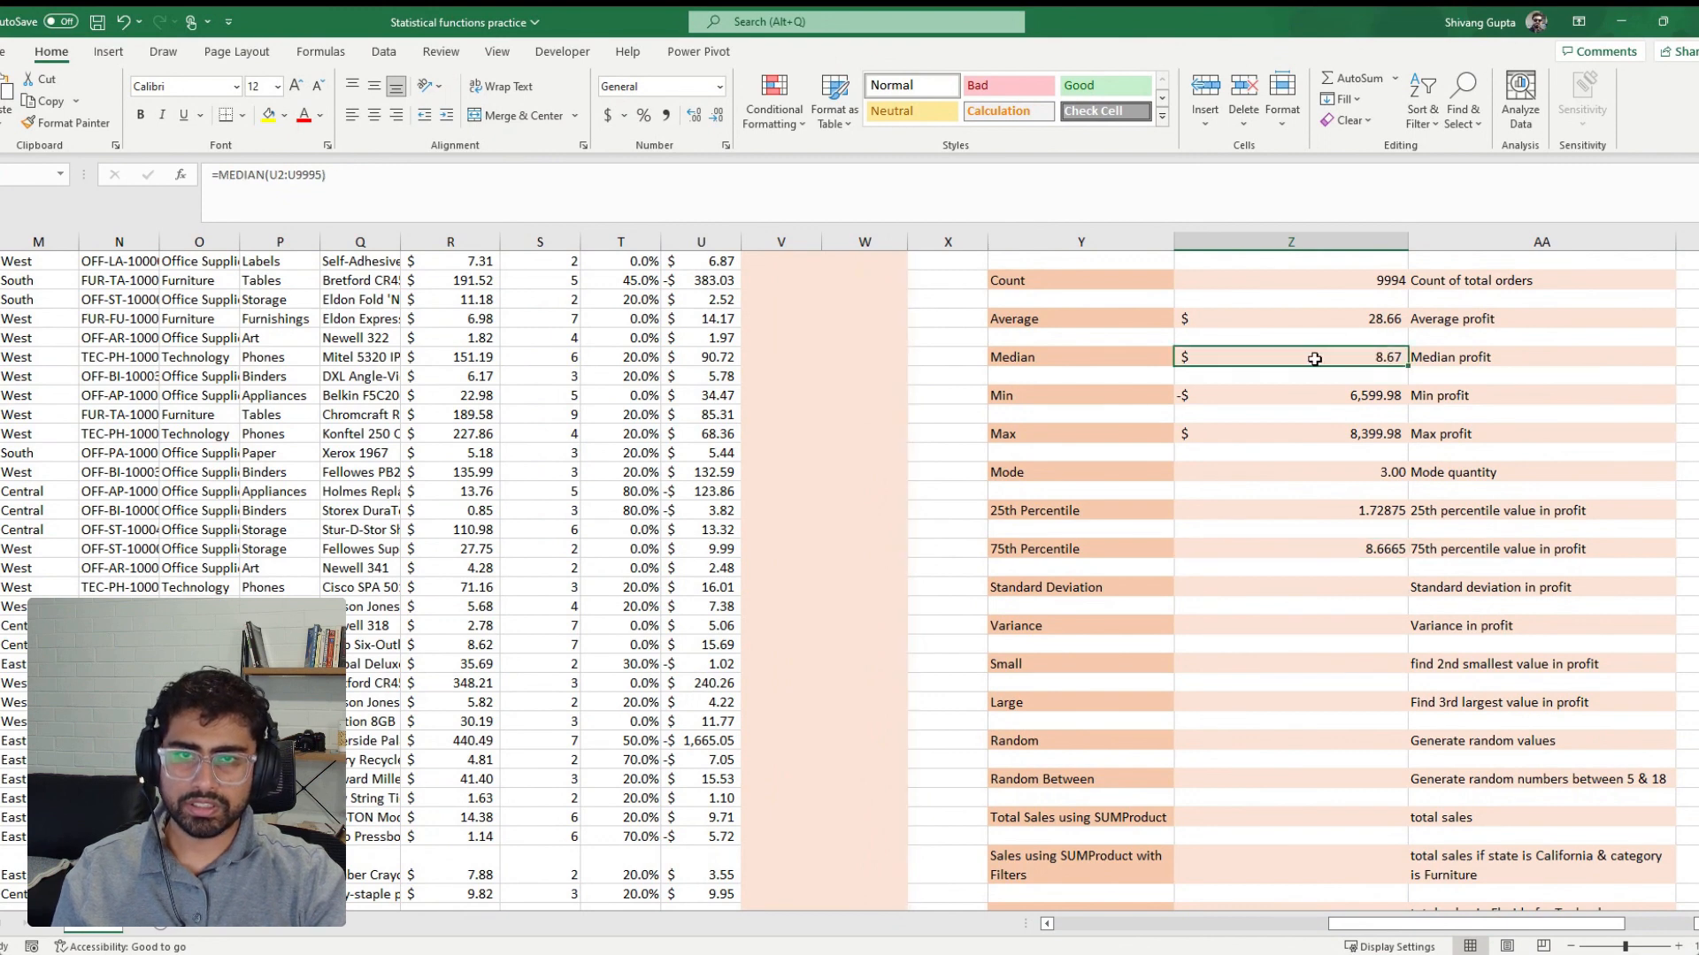
left_click(695, 117)
left_click(696, 117)
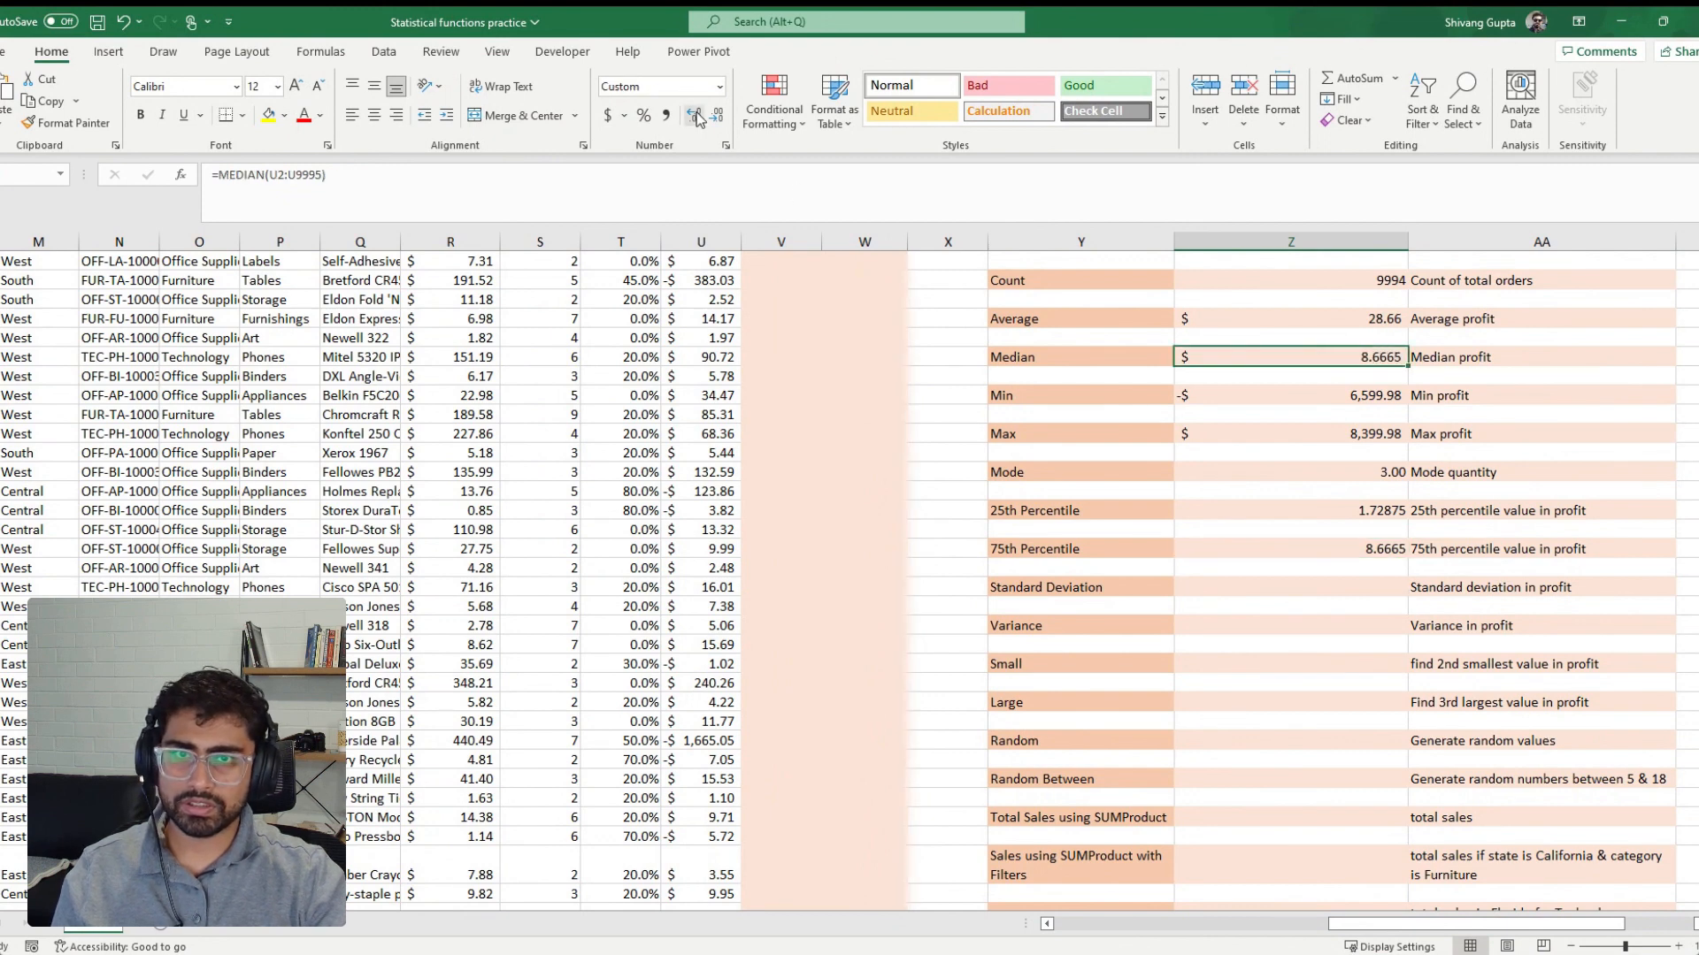
Set the percentile argument in the 75th Percentile formula back to 0.75
left_click(1356, 558)
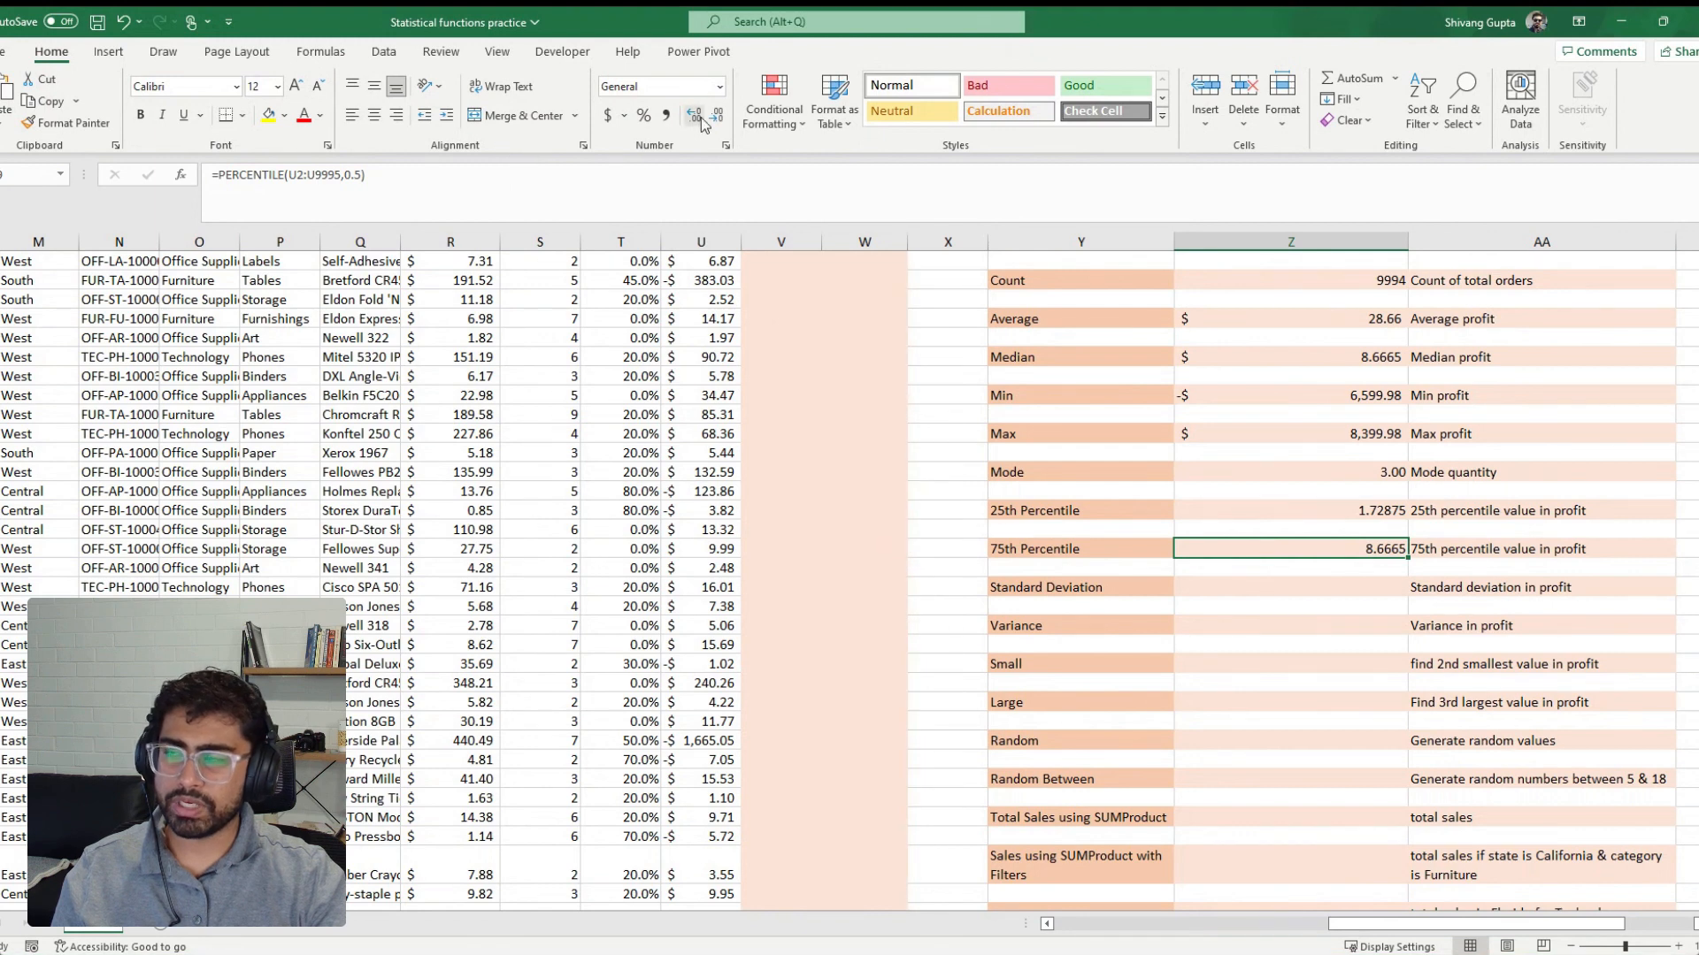
left_click(362, 177)
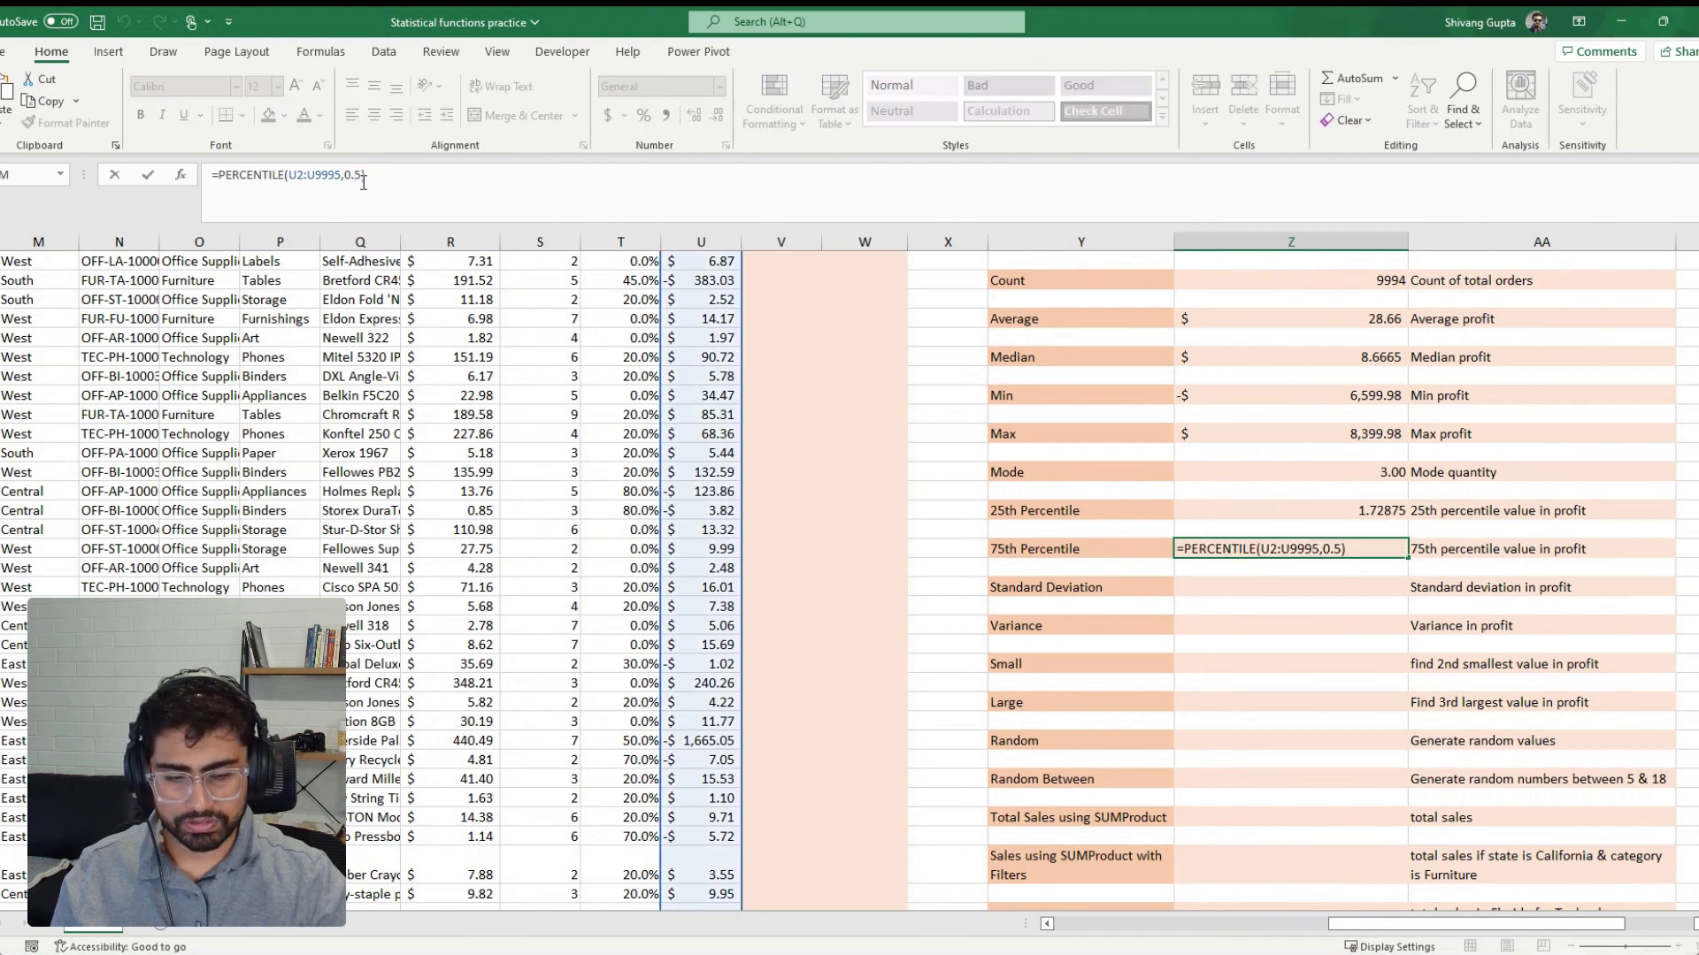
type("7")
key("Return")
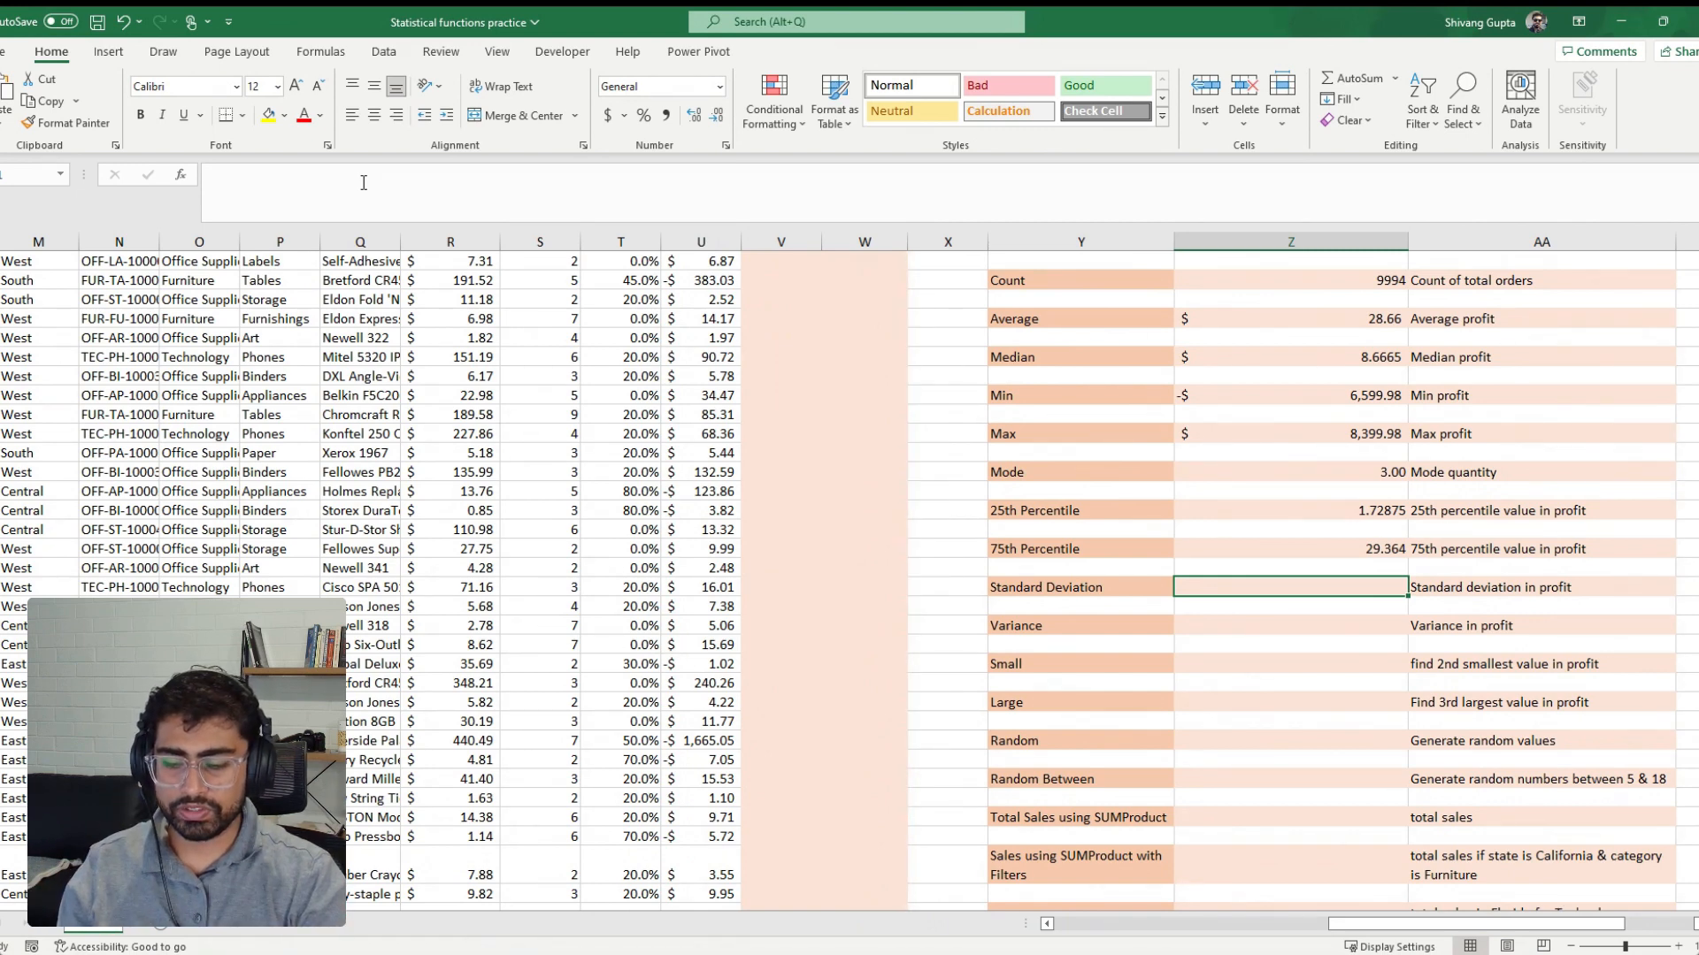
Calculate the standard deviation of profit beside the Standard Deviation label from the Profit column with =STDEV(U2:U9995)
type("=st")
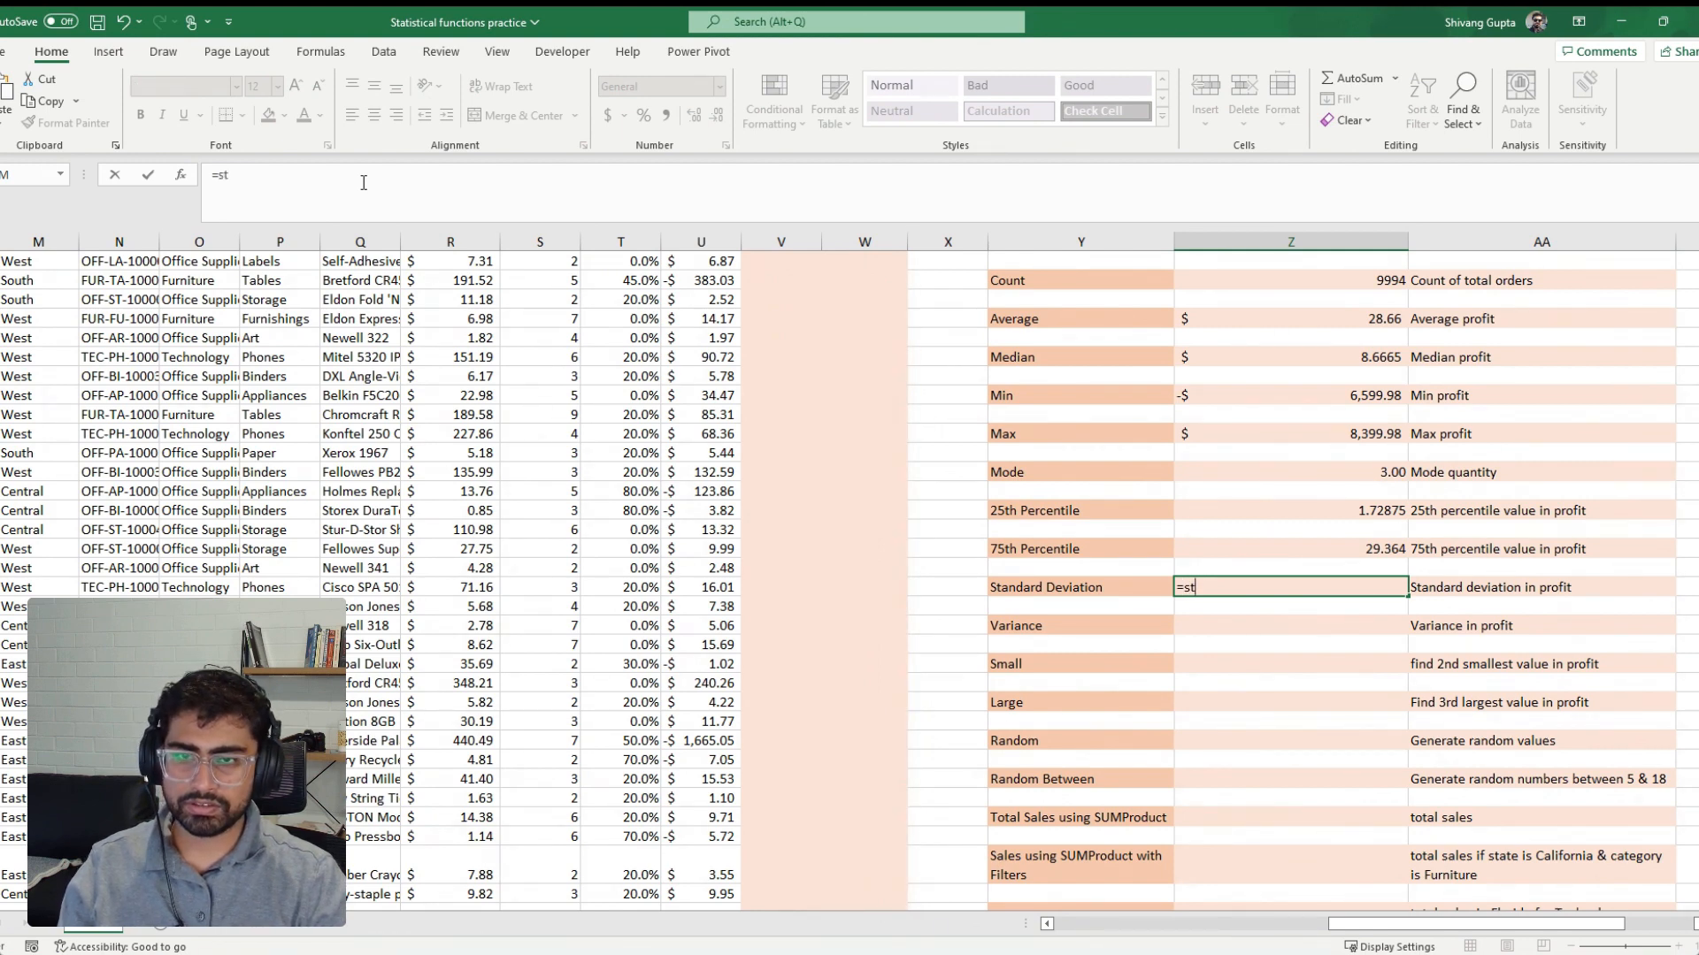
type("dev")
key("Tab")
left_click(675, 336)
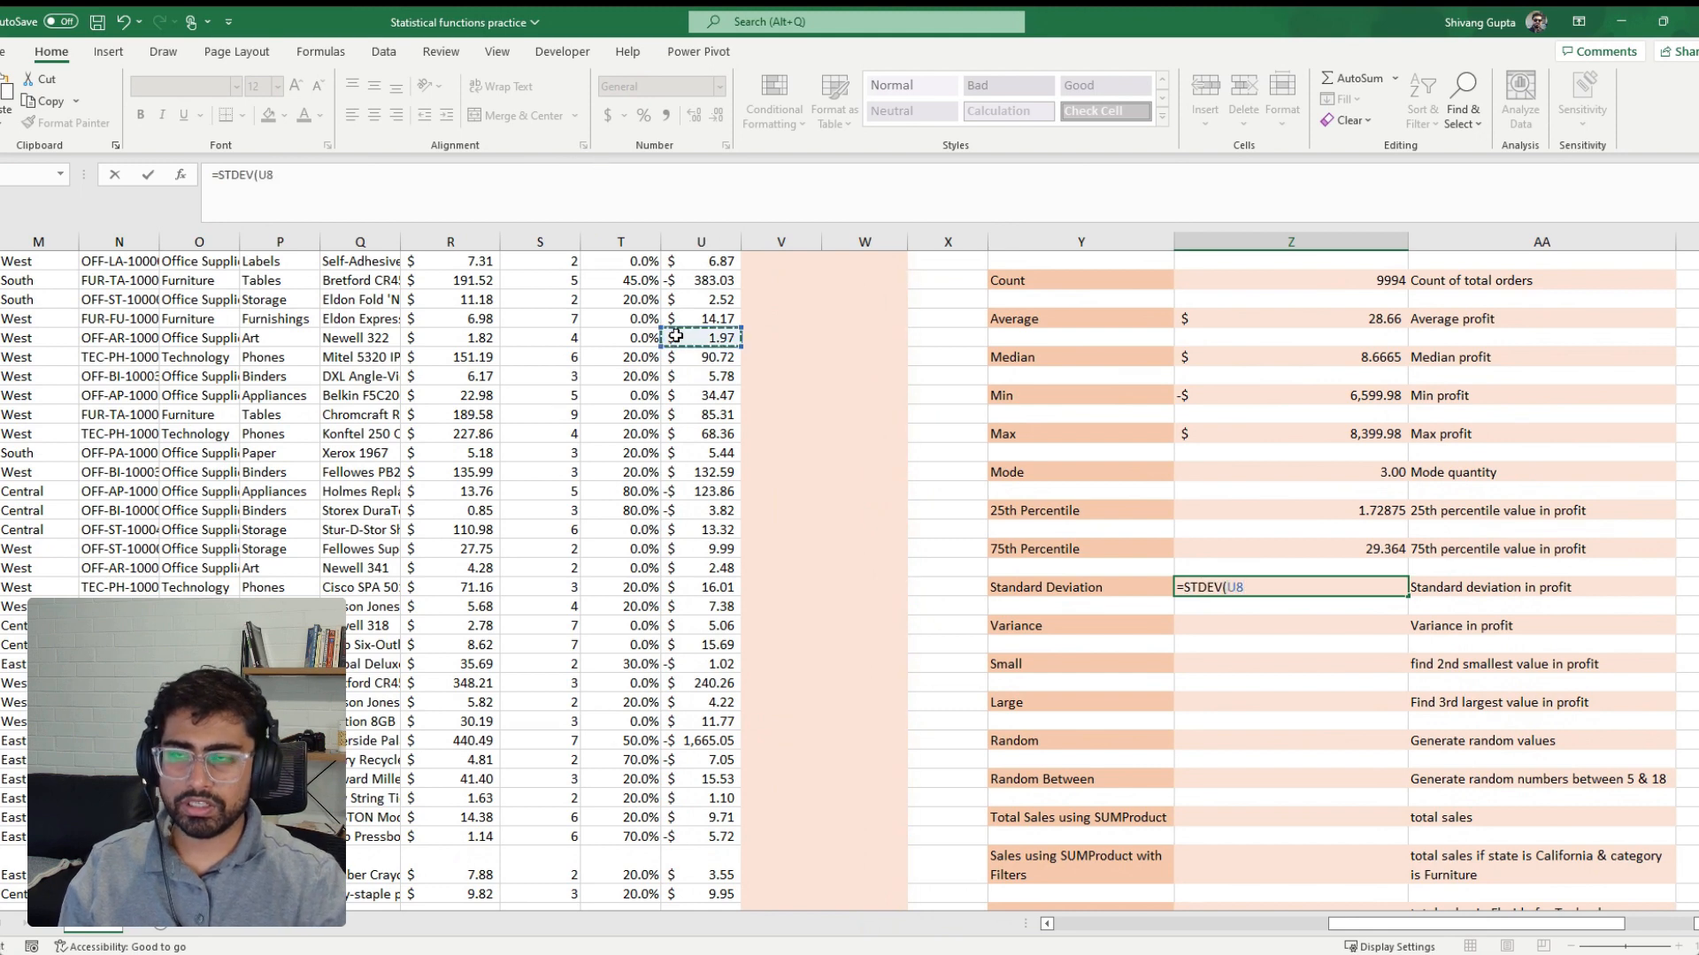
key("ctrl+Up")
key("Down")
key("ctrl+shift+Down")
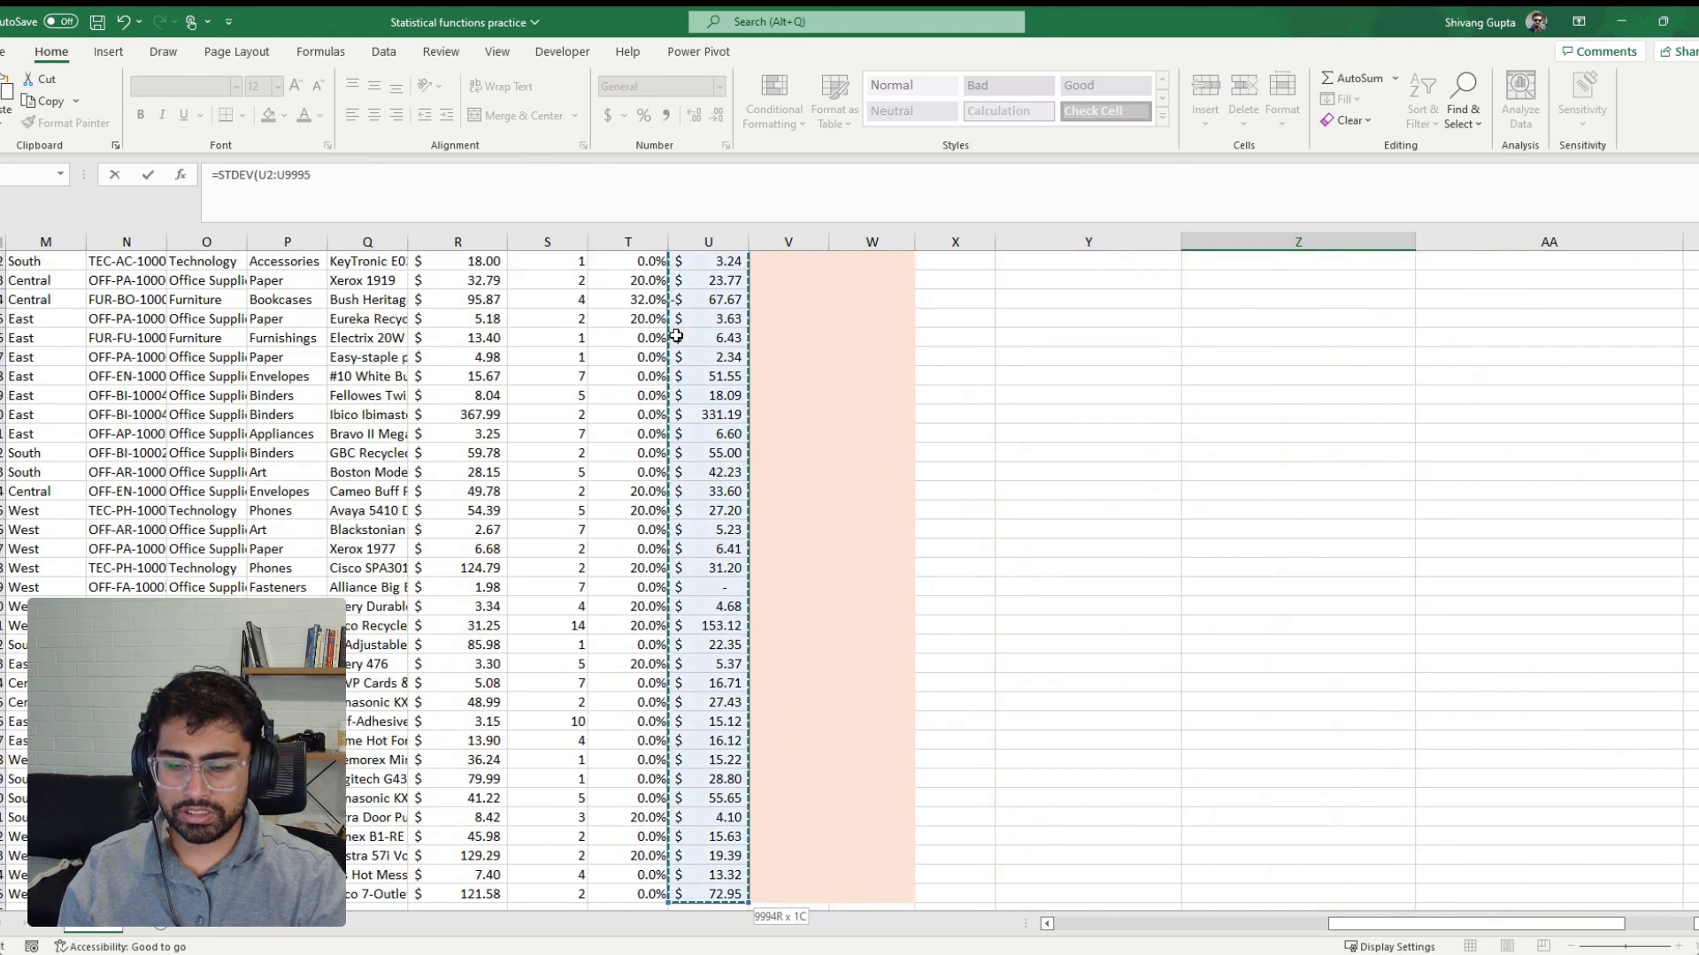
key("Return")
Format the standard deviation result in the dollar accounting format
key("Up")
key("Up")
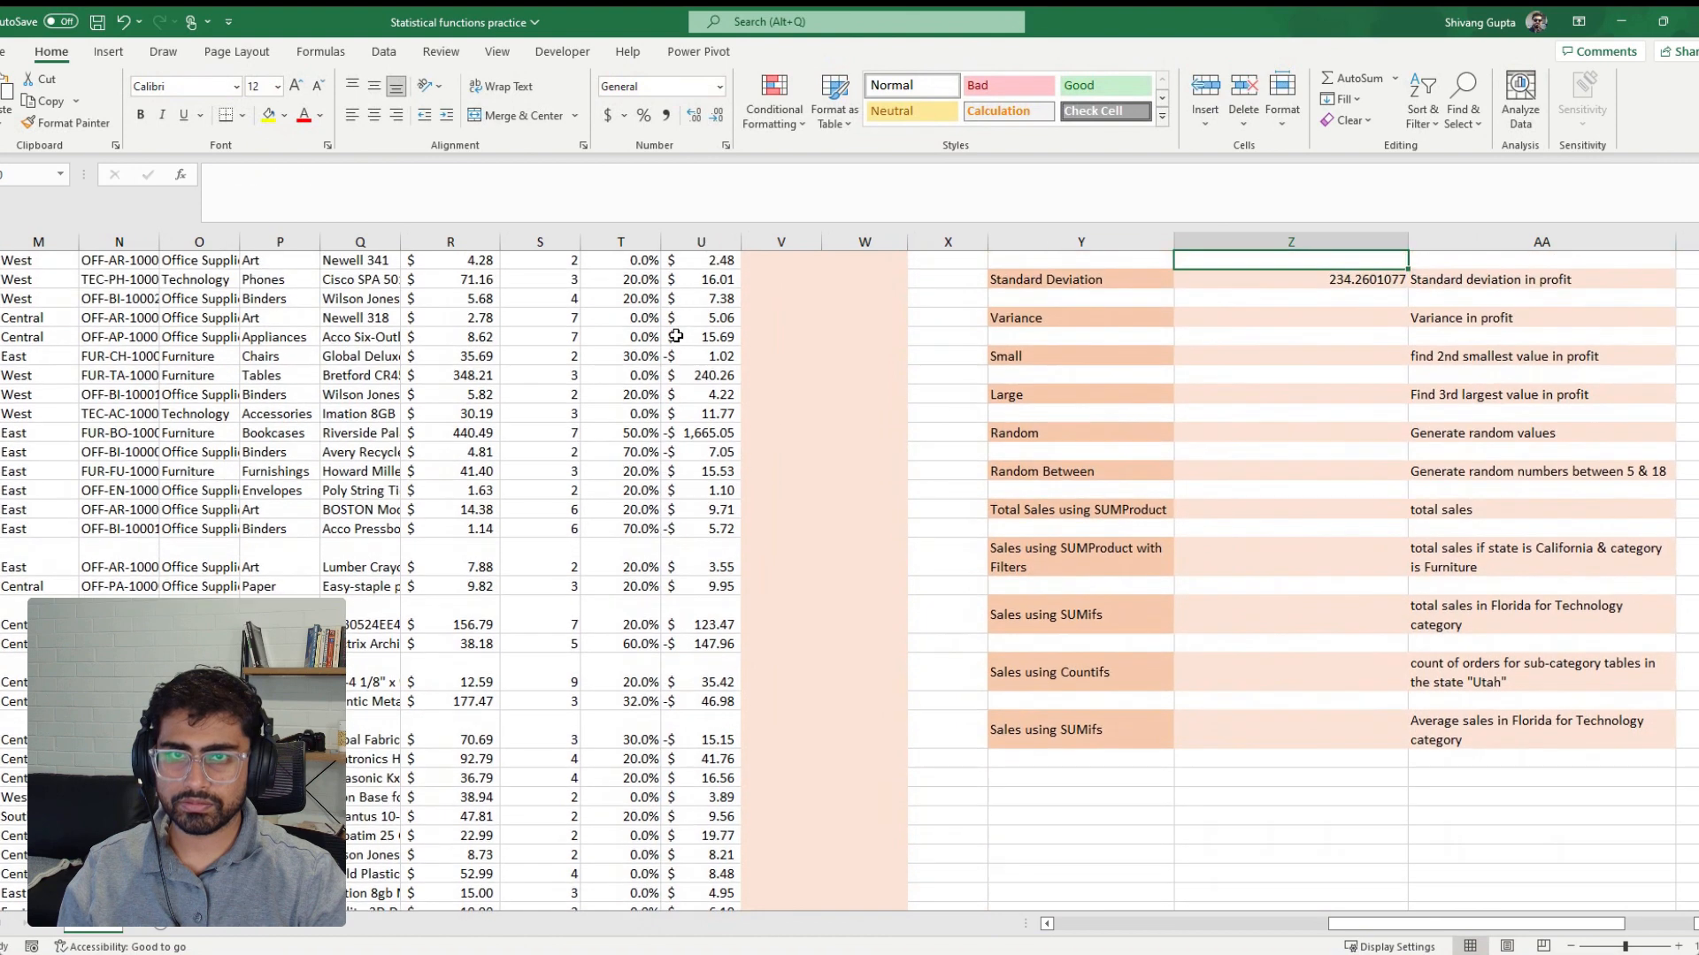
key("Down")
key("Down")
key("Up")
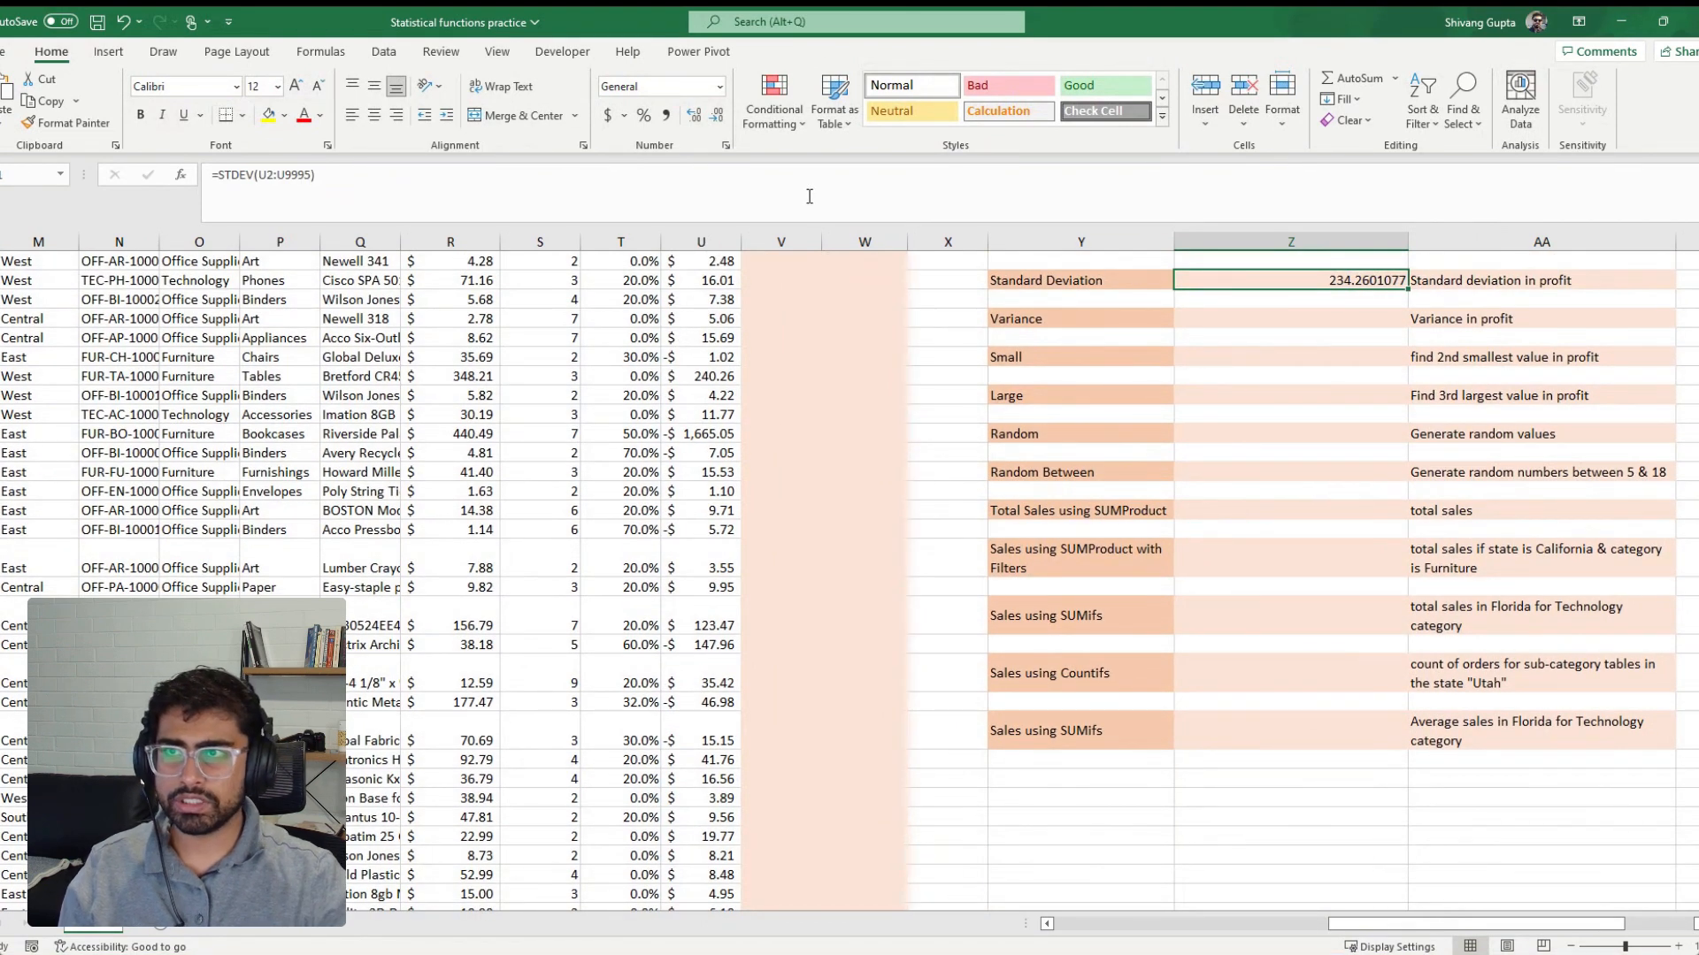
left_click(607, 115)
Calculate the variance of profit beside the Variance label from the Profit column with =VAR(U2:U9995)
scroll(1083, 512, "up", 3)
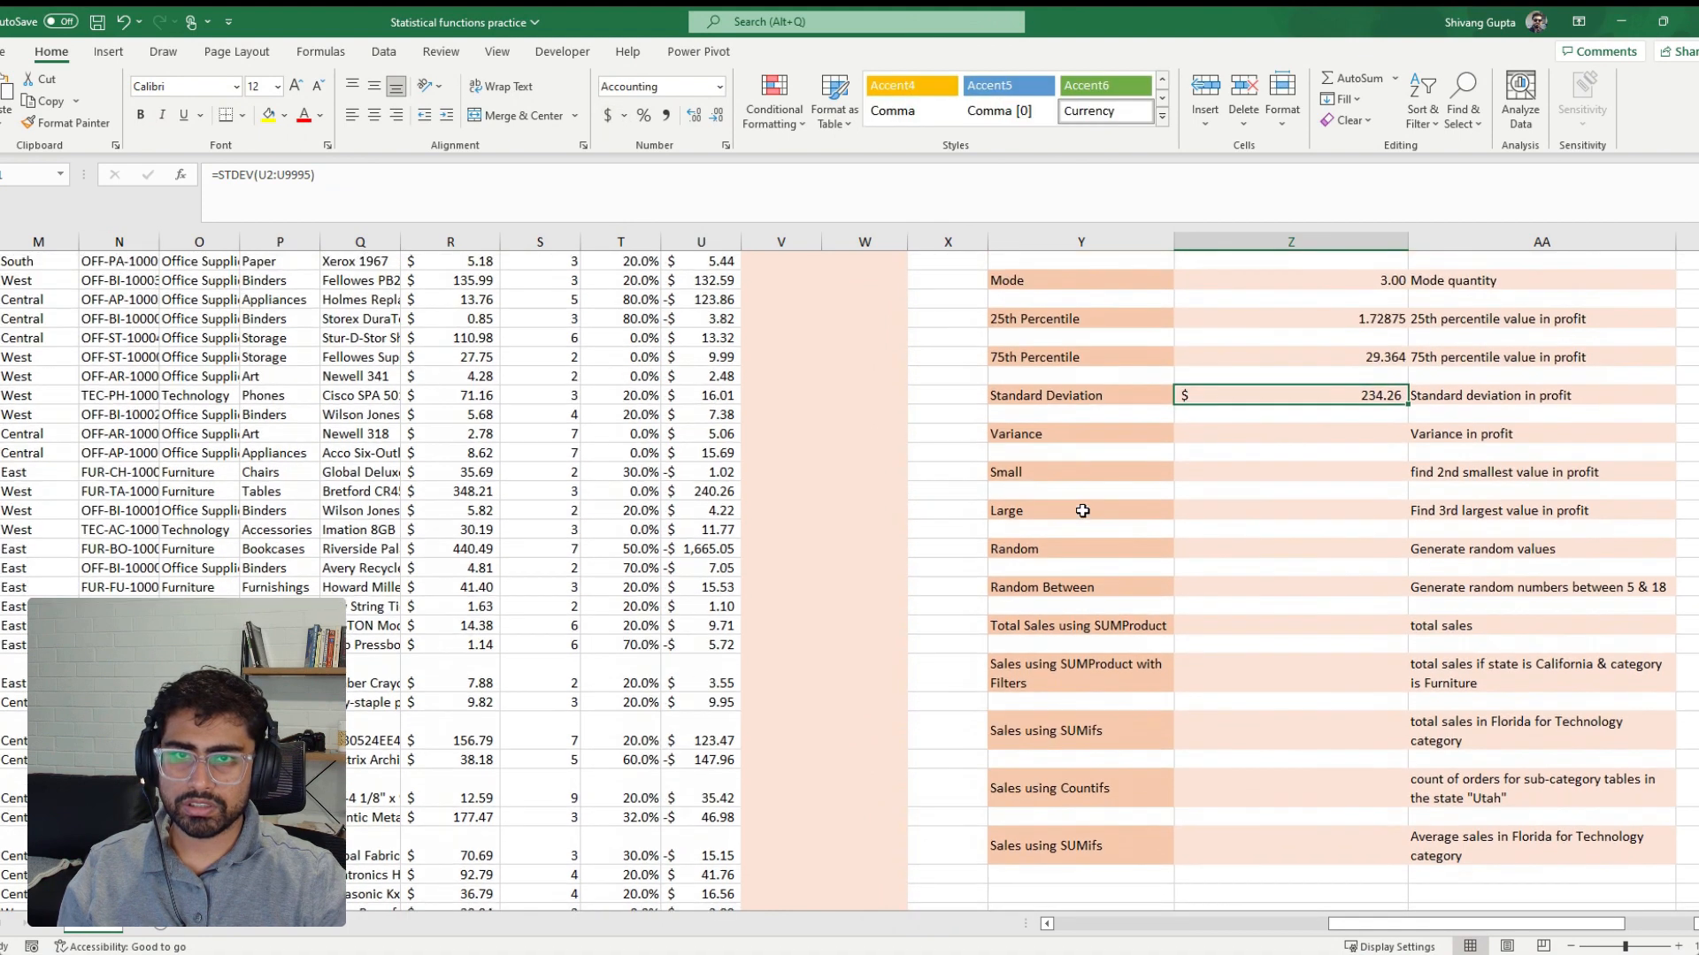
left_click(1267, 493)
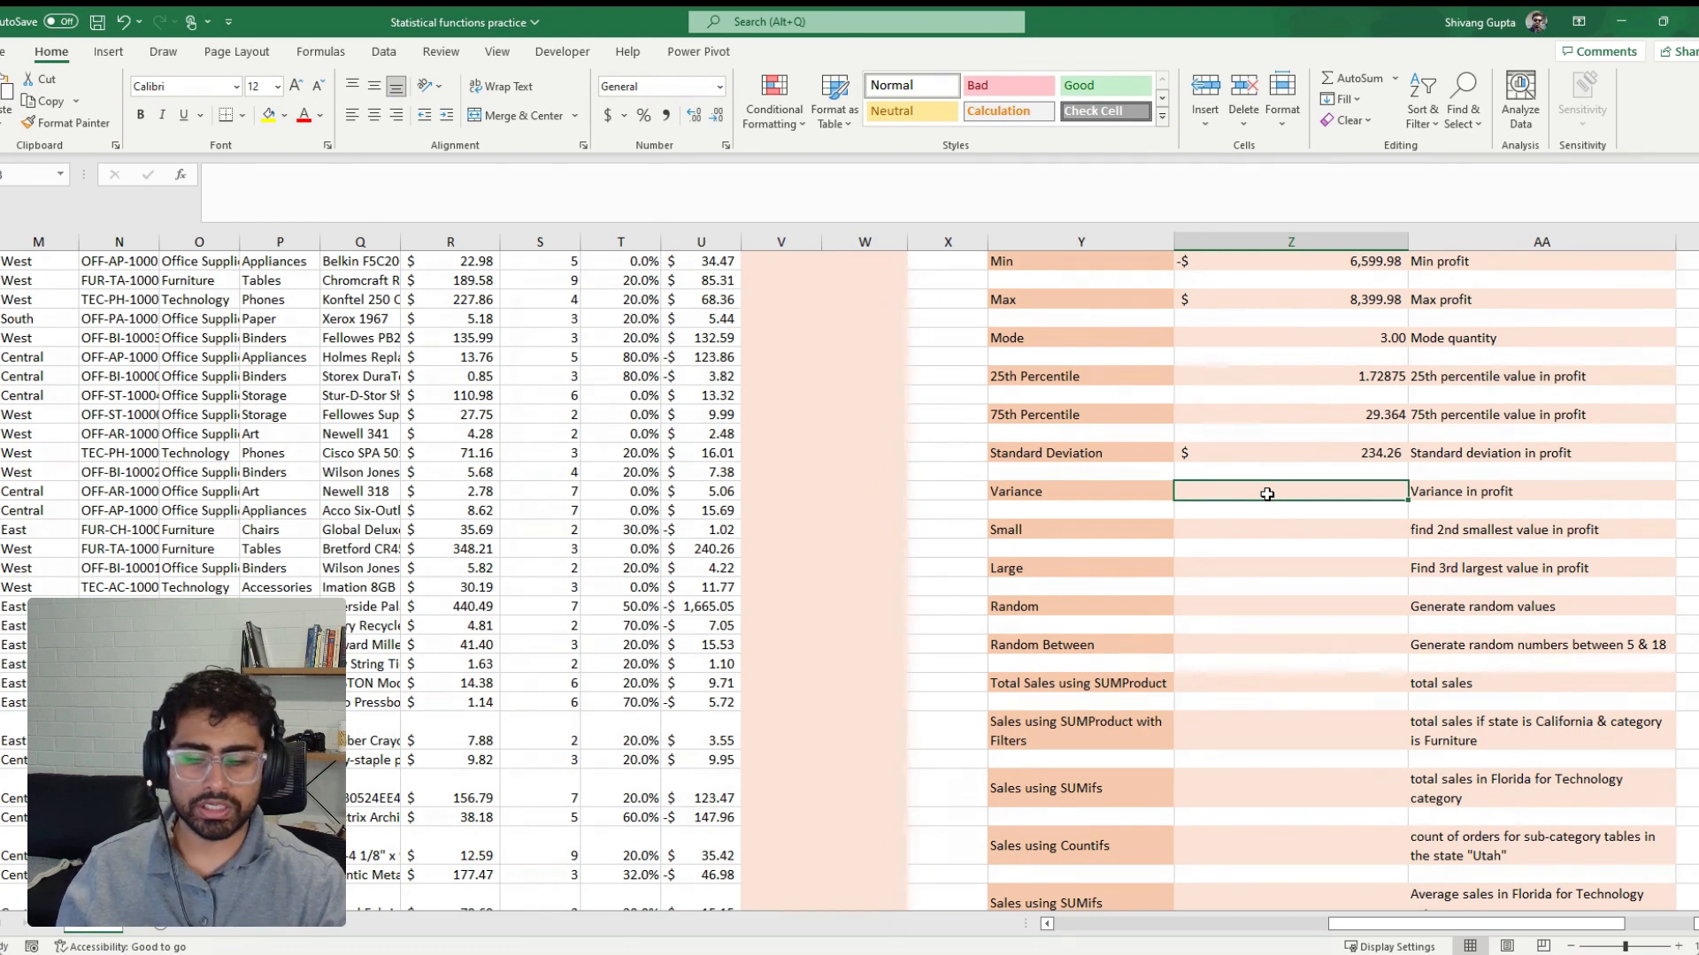
type("=")
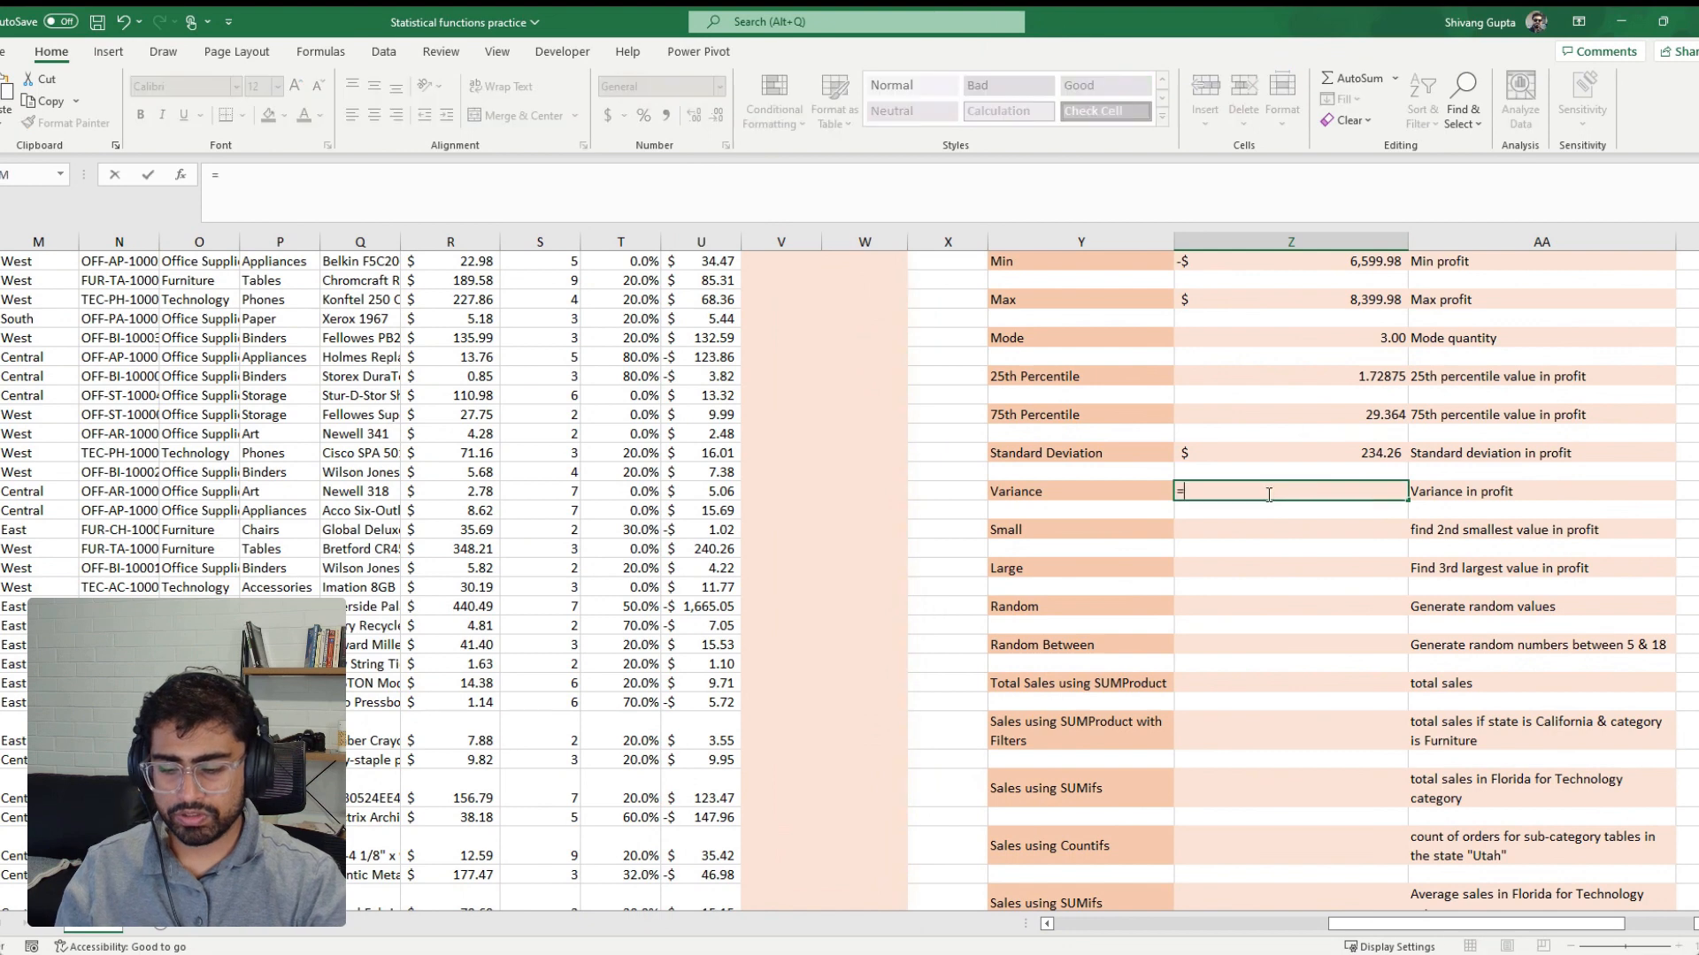
type("var")
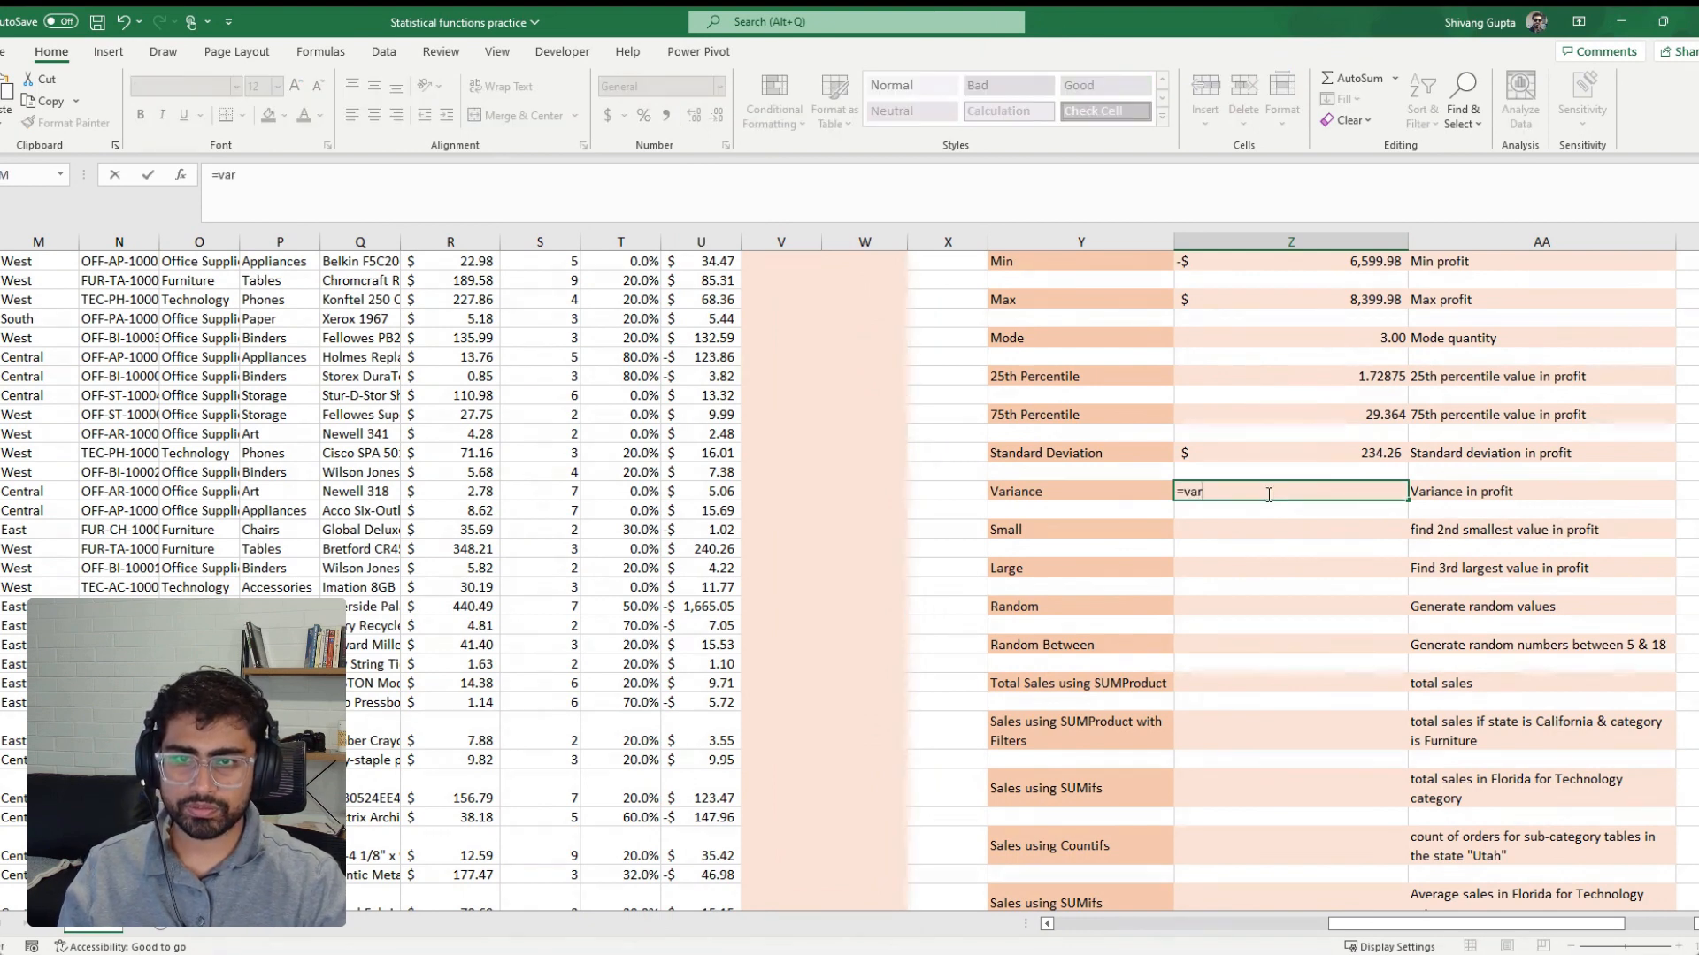
key("Tab")
key("Left")
key("Left")
key("Left")
key("Left")
key("Left")
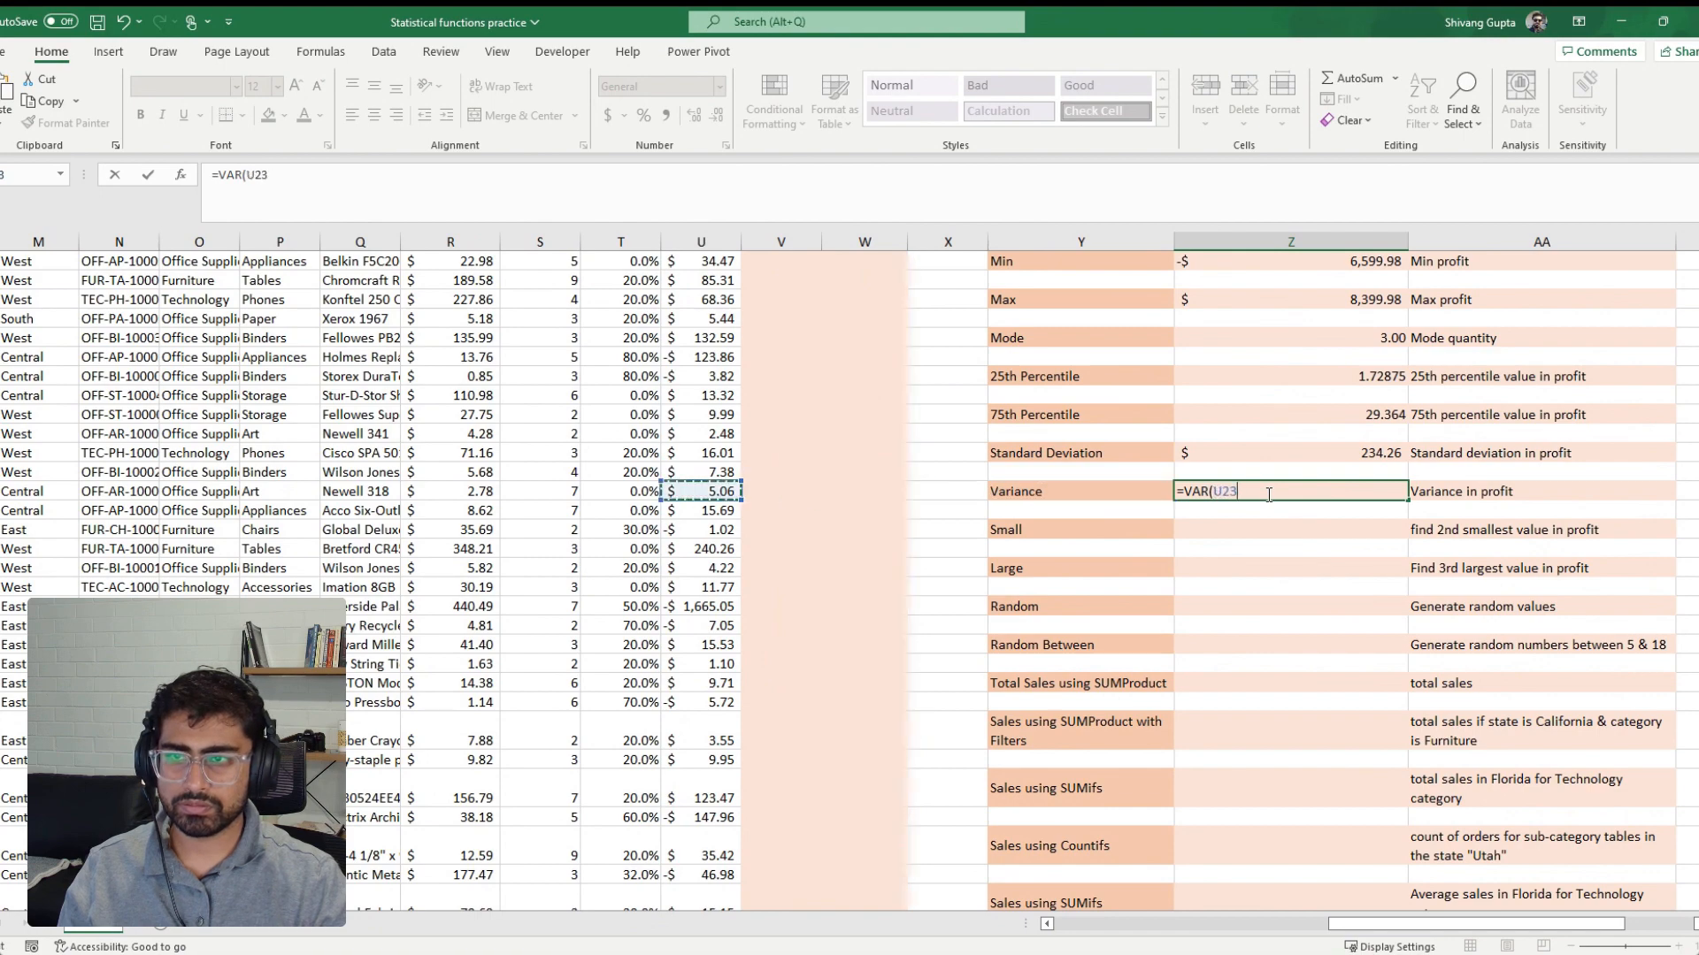
key("ctrl+Up")
key("ctrl+shift+Down")
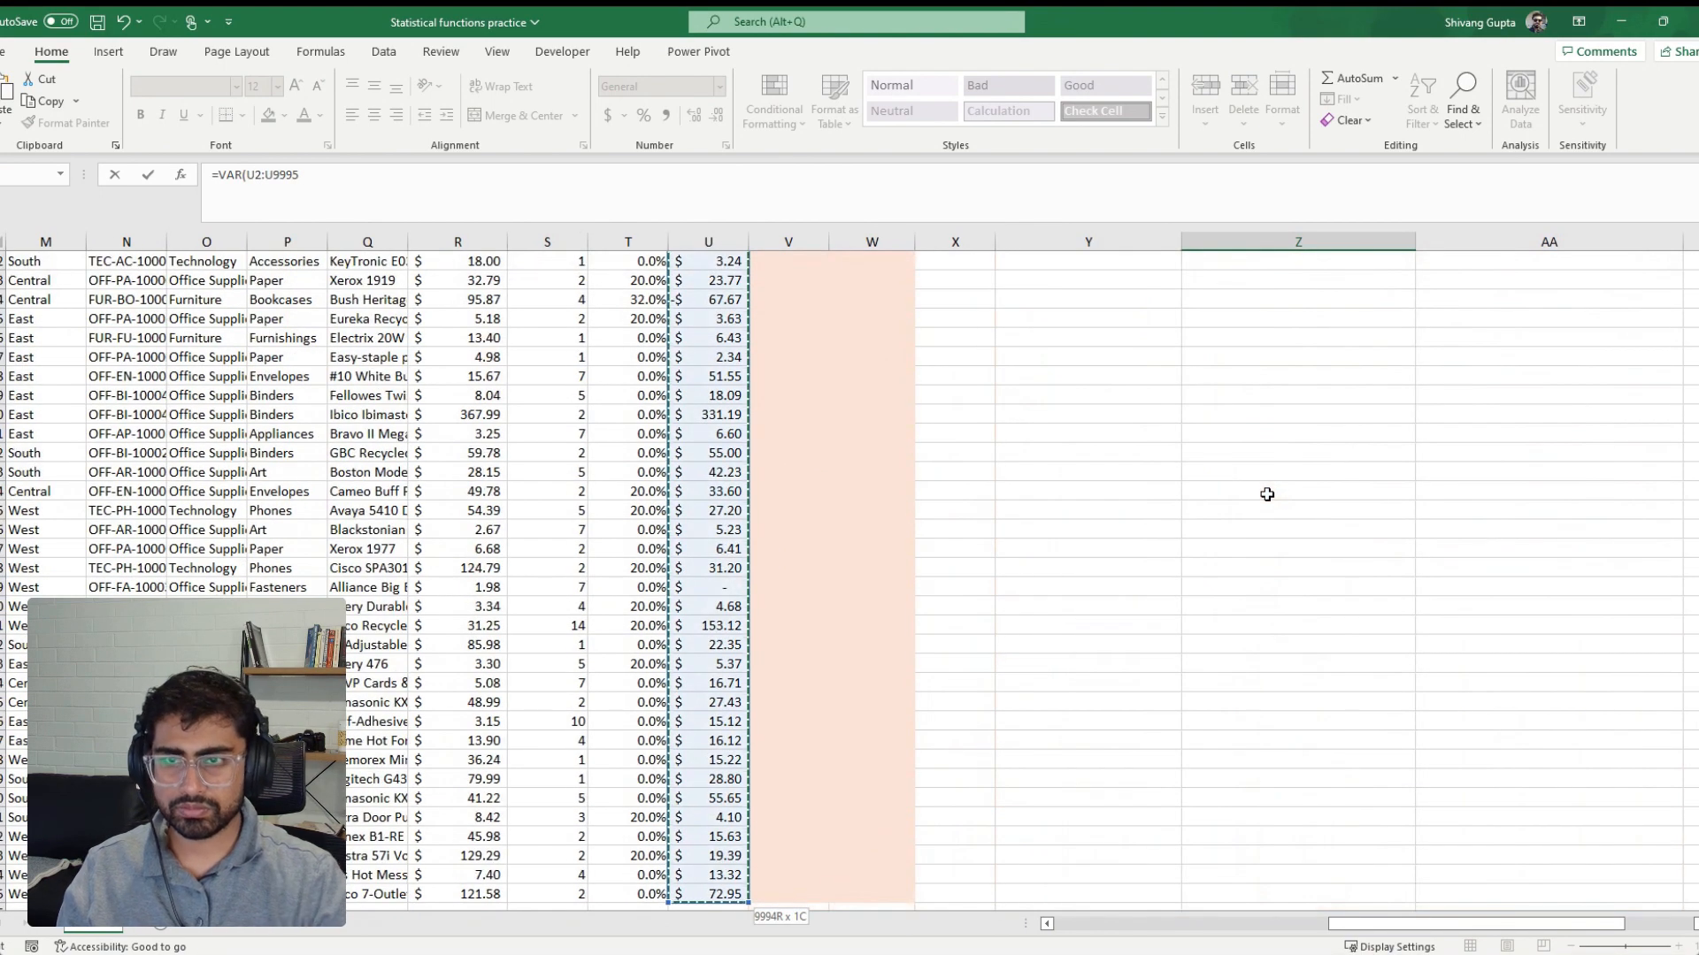
key("Return")
Format the variance result in the dollar accounting format
key("Up")
key("Up")
key("Up")
key("Up")
key("Up")
key("Up")
key("Up")
key("Up")
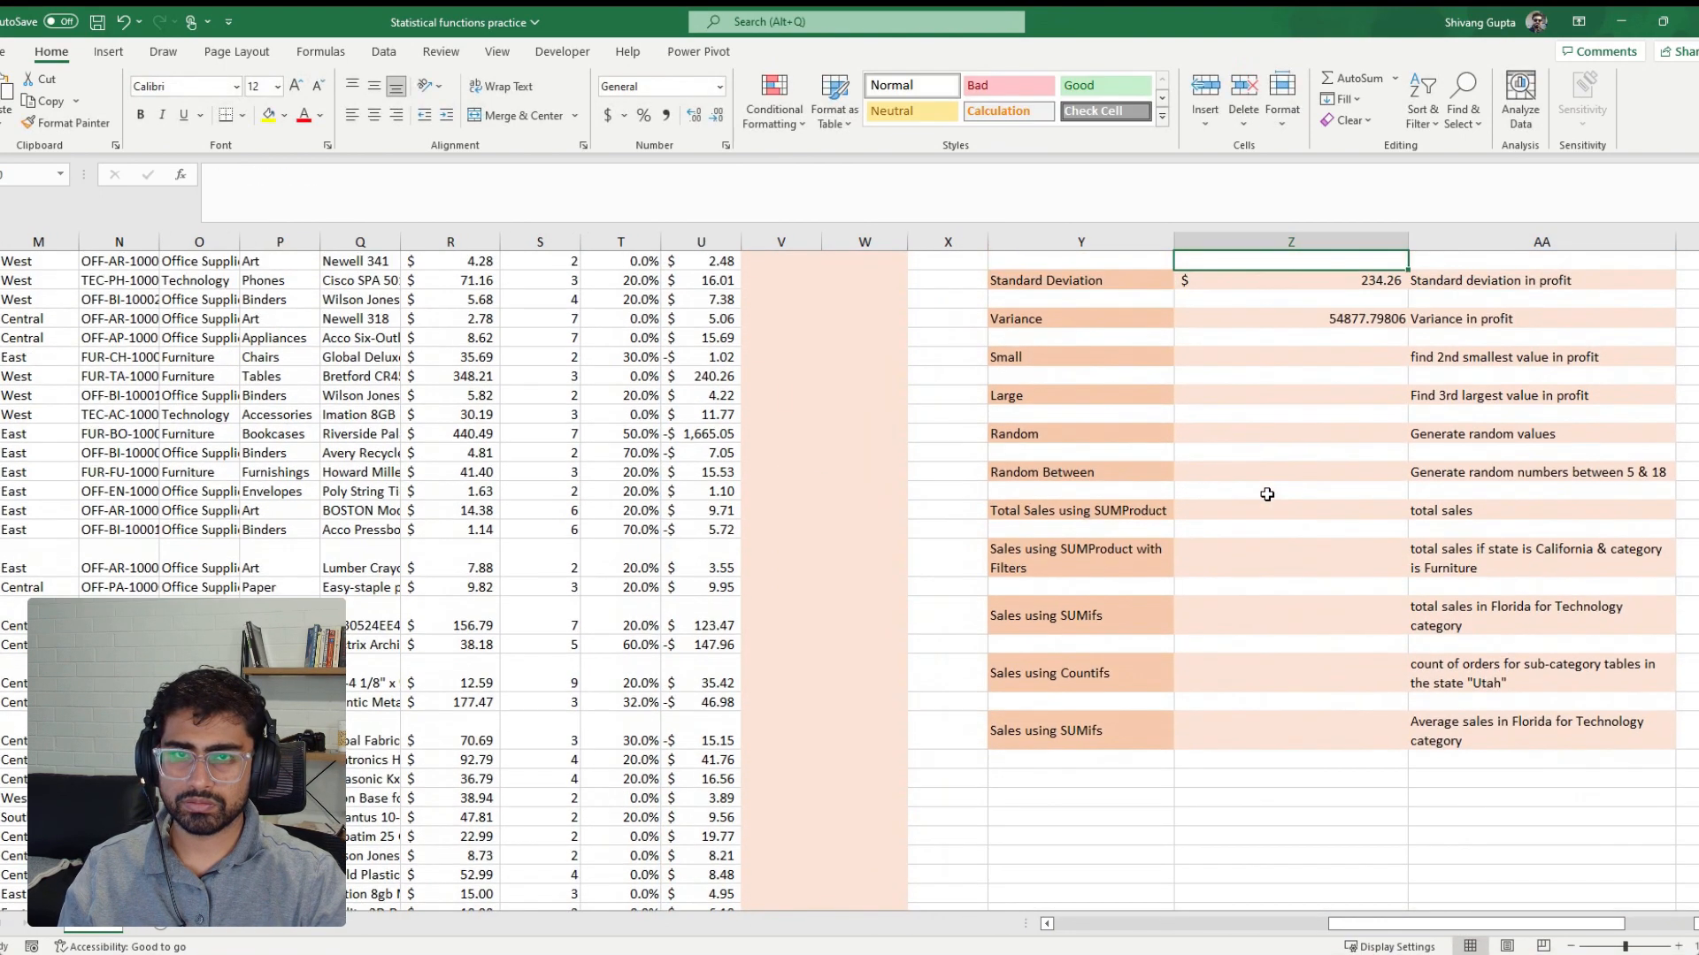
key("Down")
key("Down")
key("Down")
key("Down")
key("Down")
key("Down")
key("Down")
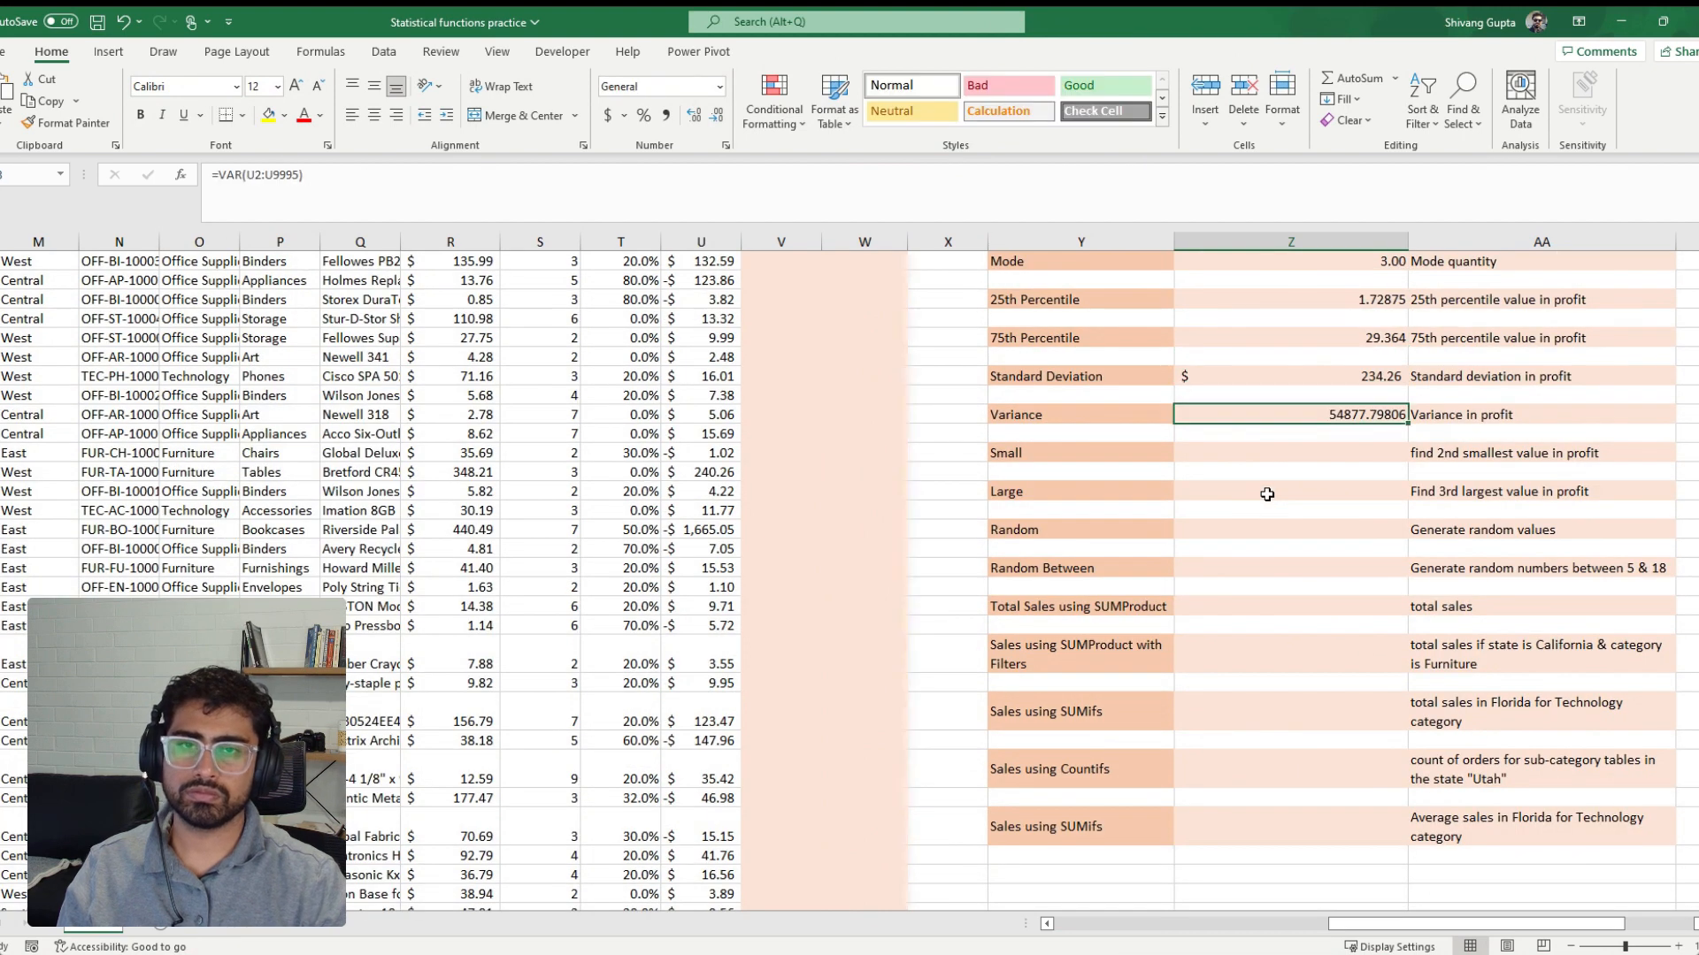
left_click(607, 115)
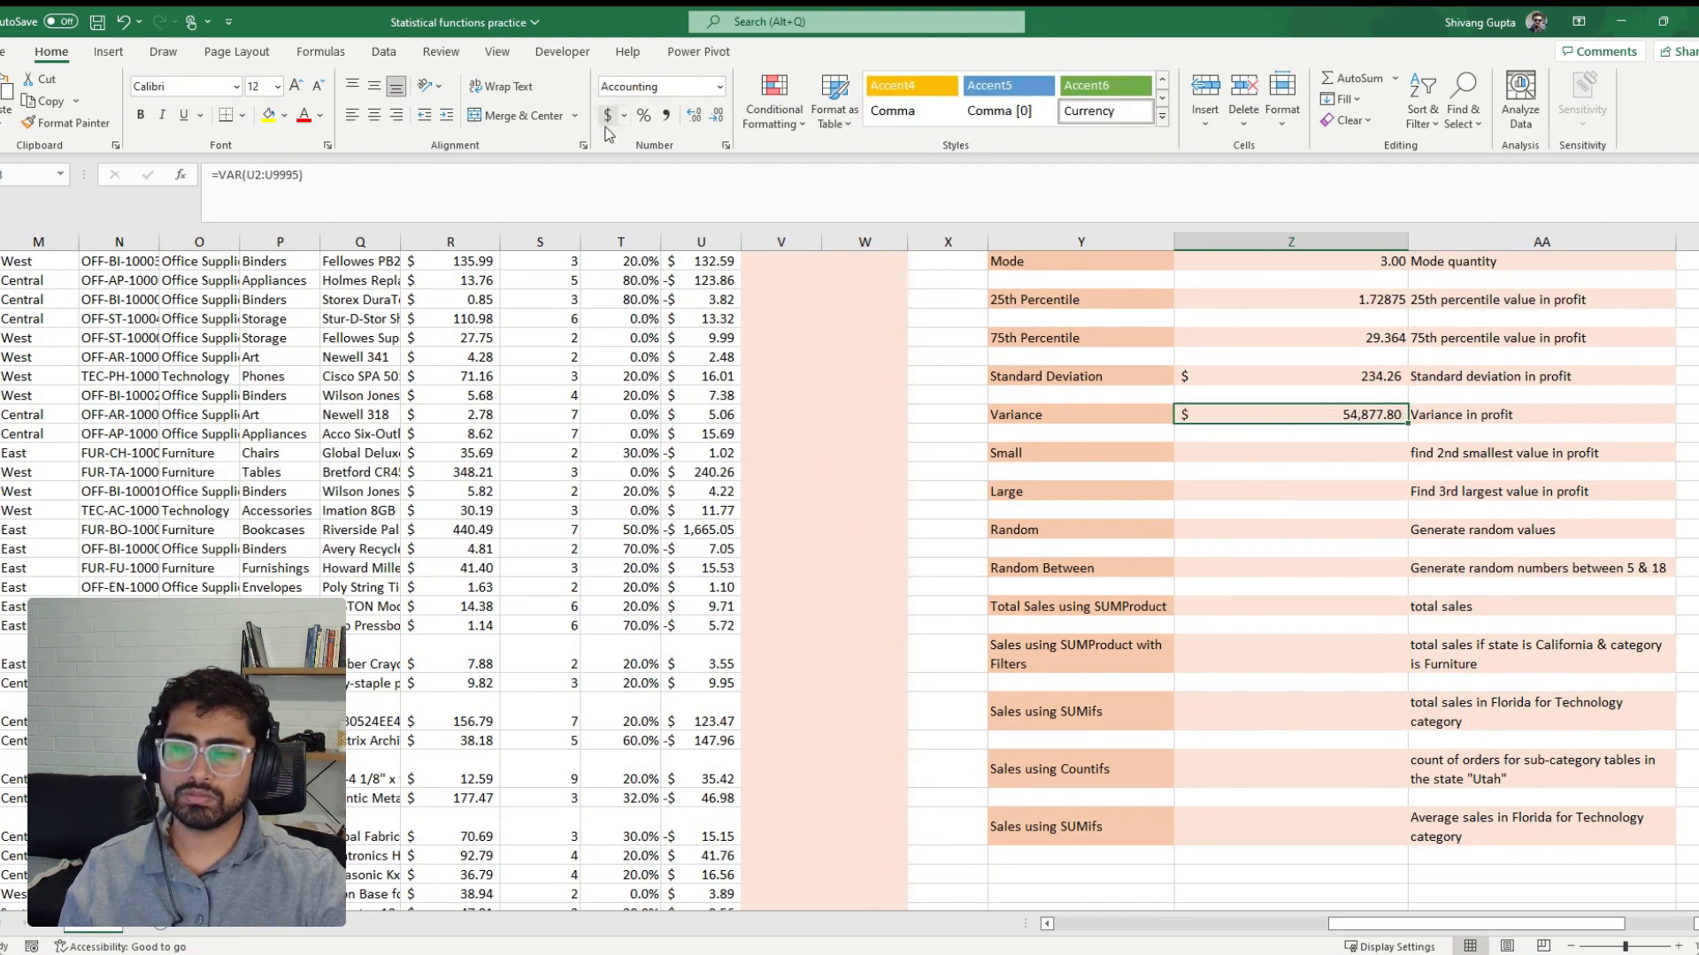
Calculate the second smallest profit beside the Small label from the Profit column with =SMALL(U2:U9995,2)
scroll(674, 483, "up", 1)
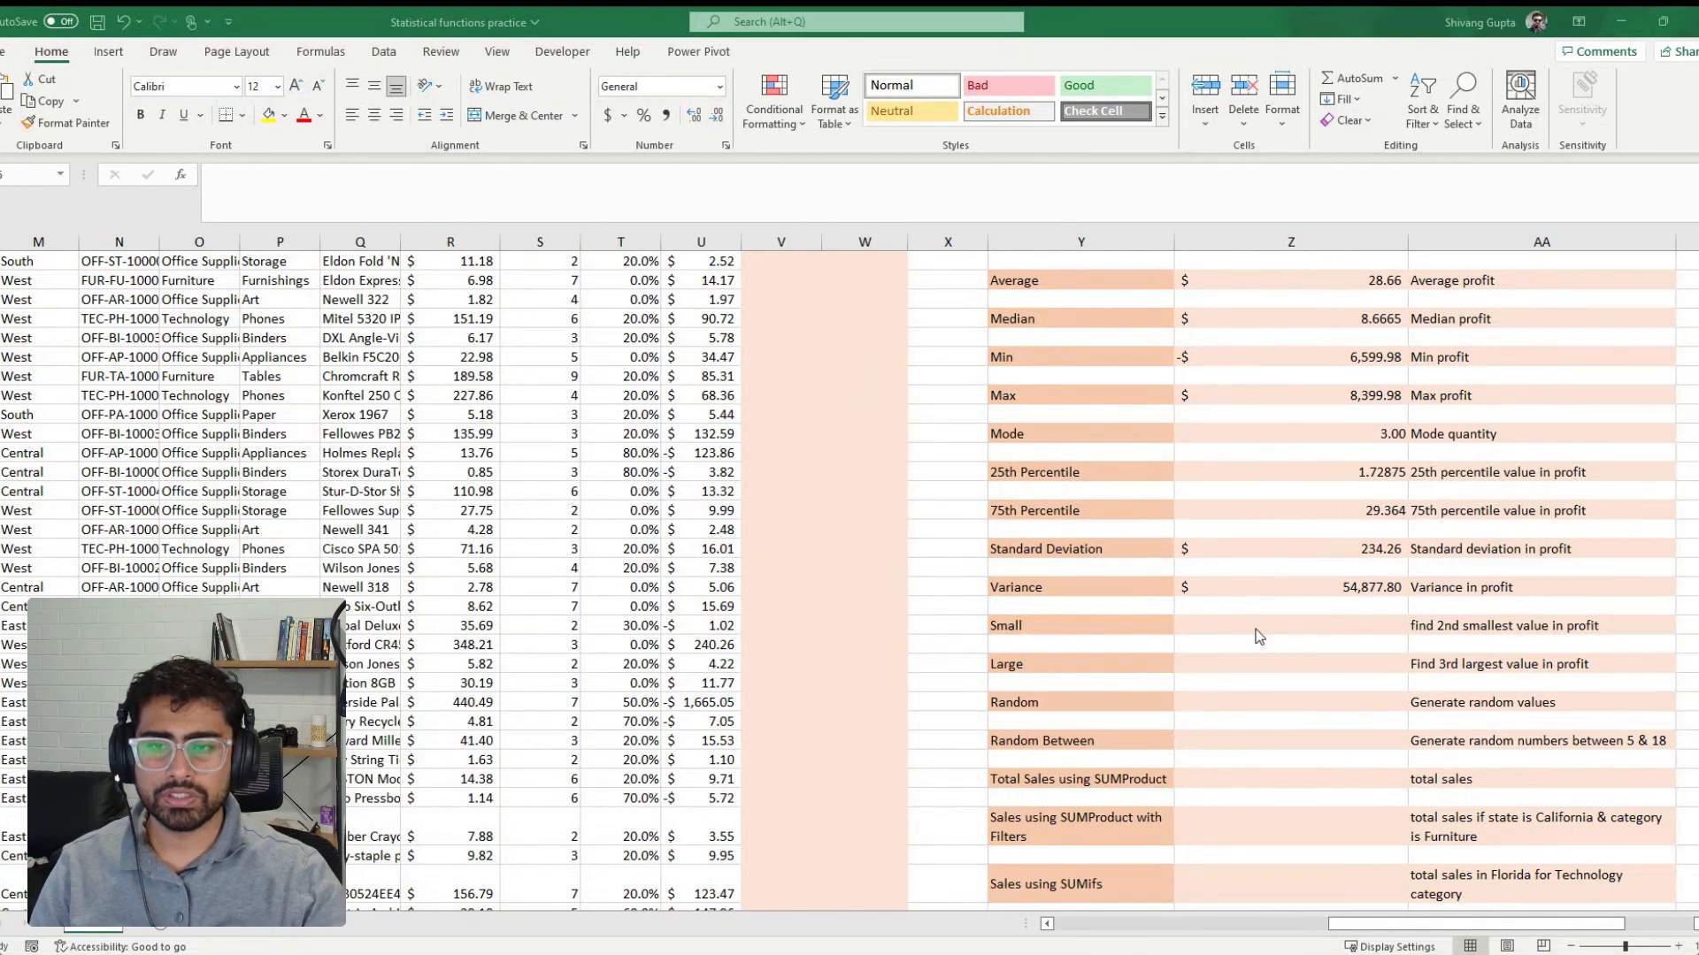
left_click(1255, 629)
type("=SMALL(")
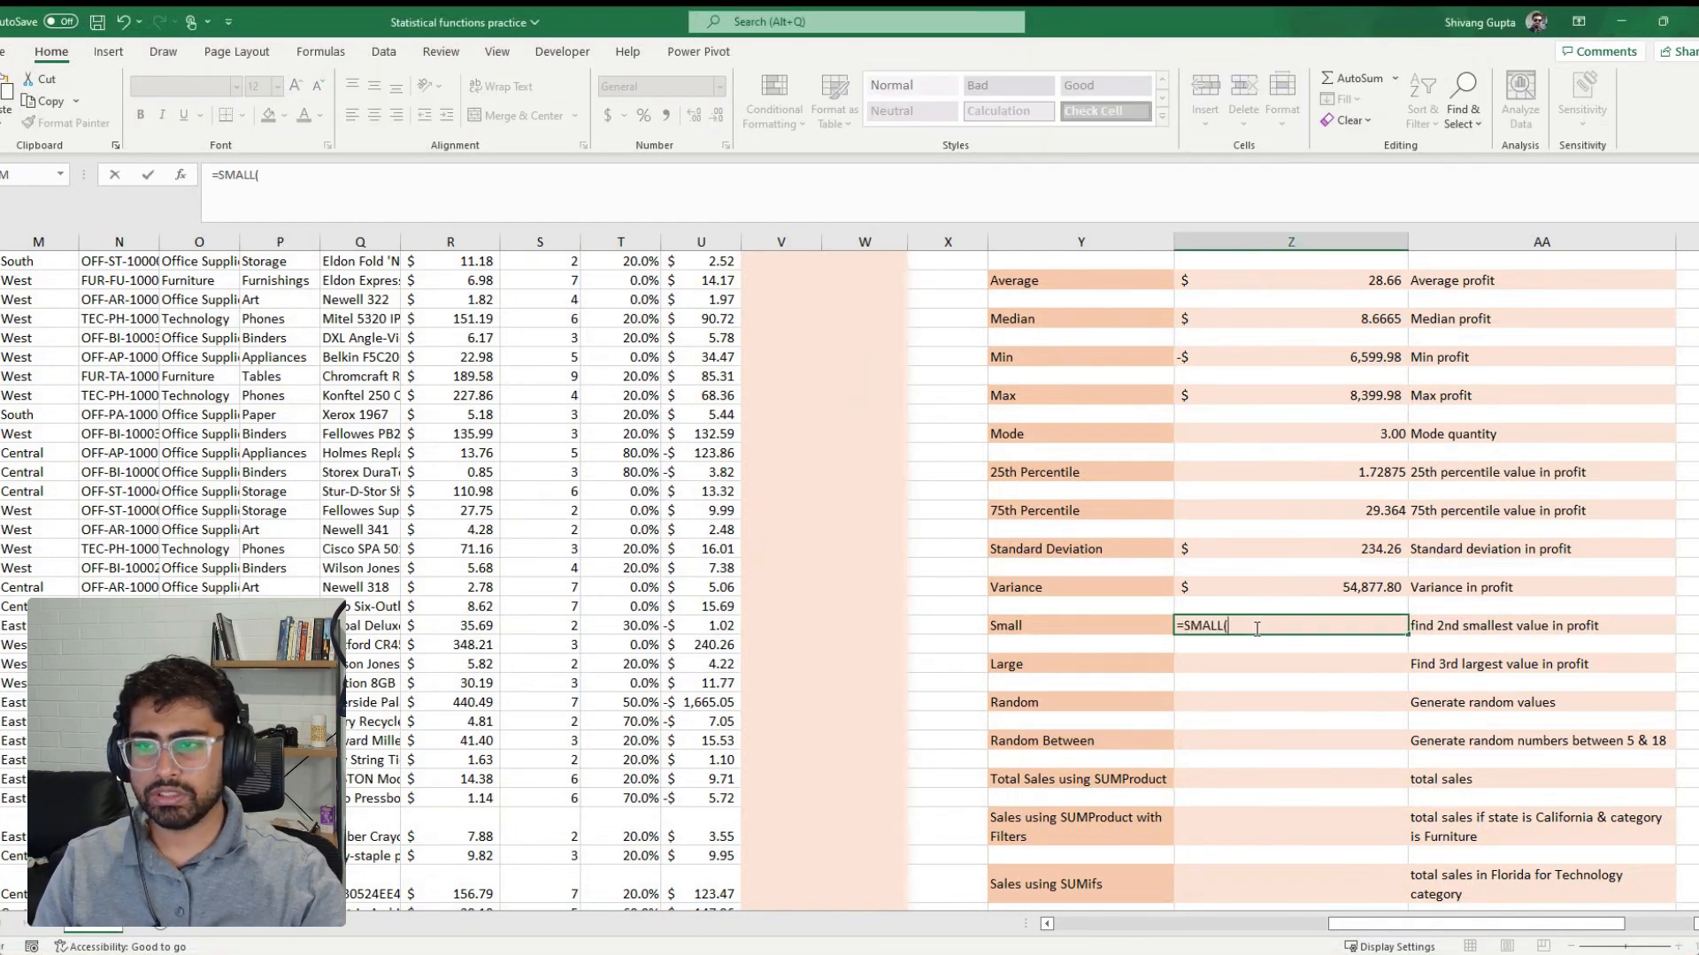
left_click(717, 530)
key("ctrl+Up")
key("Down")
key("ctrl+shift+Down")
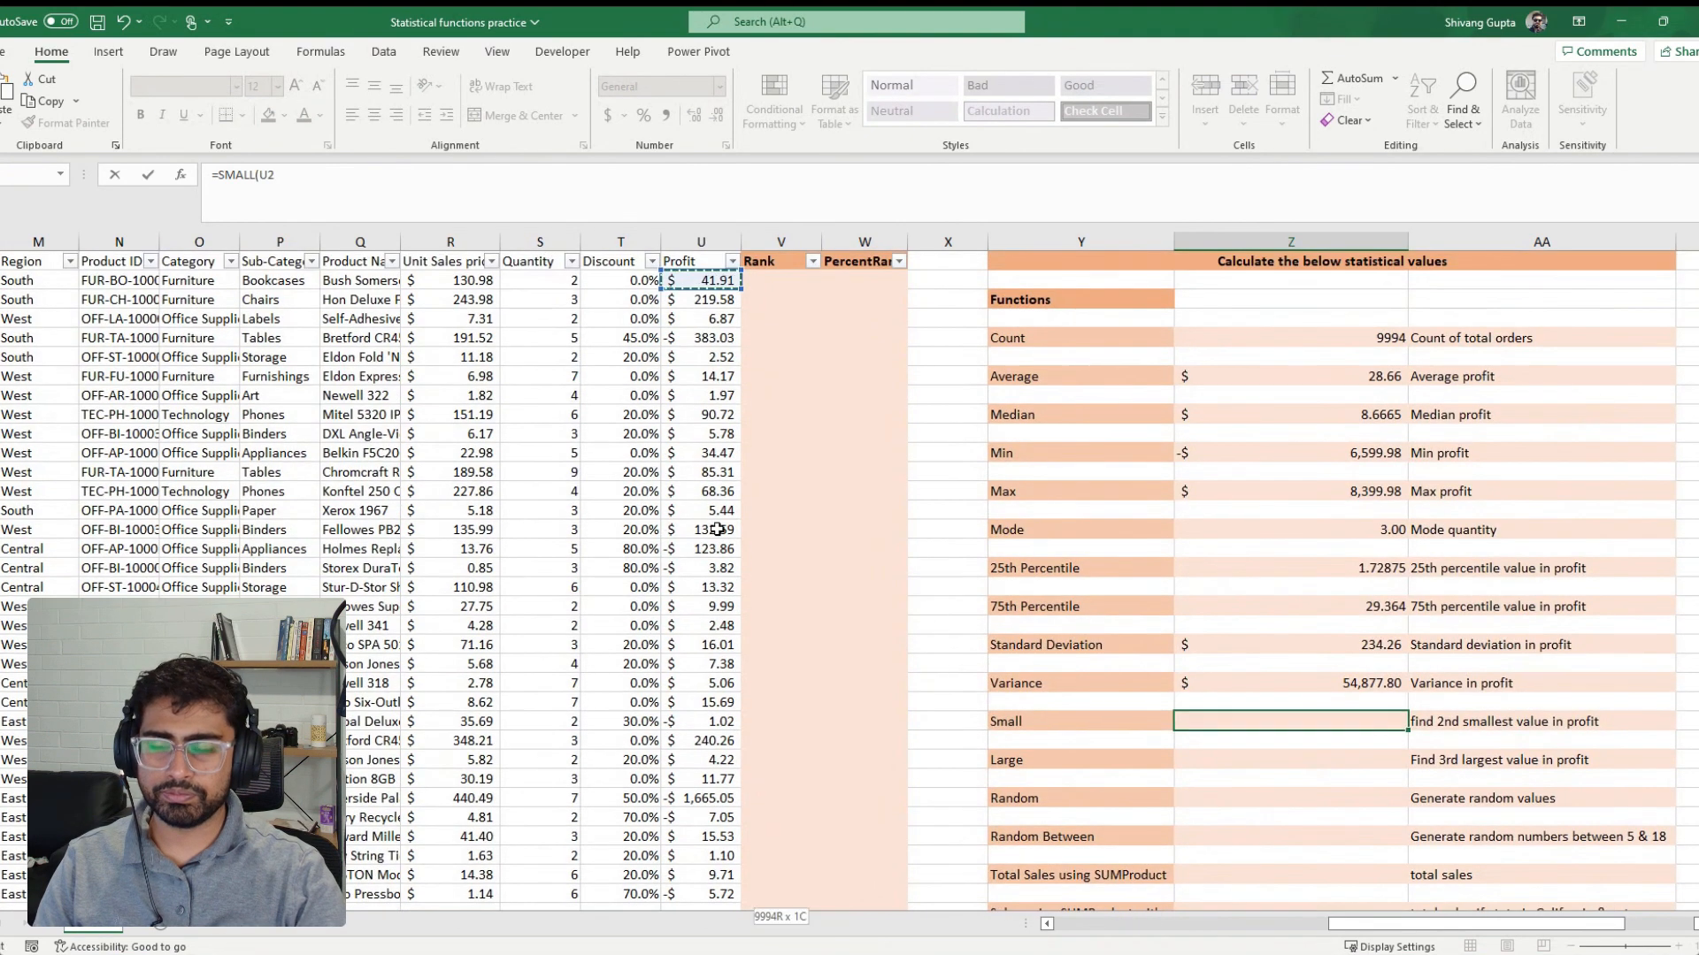
type(",2")
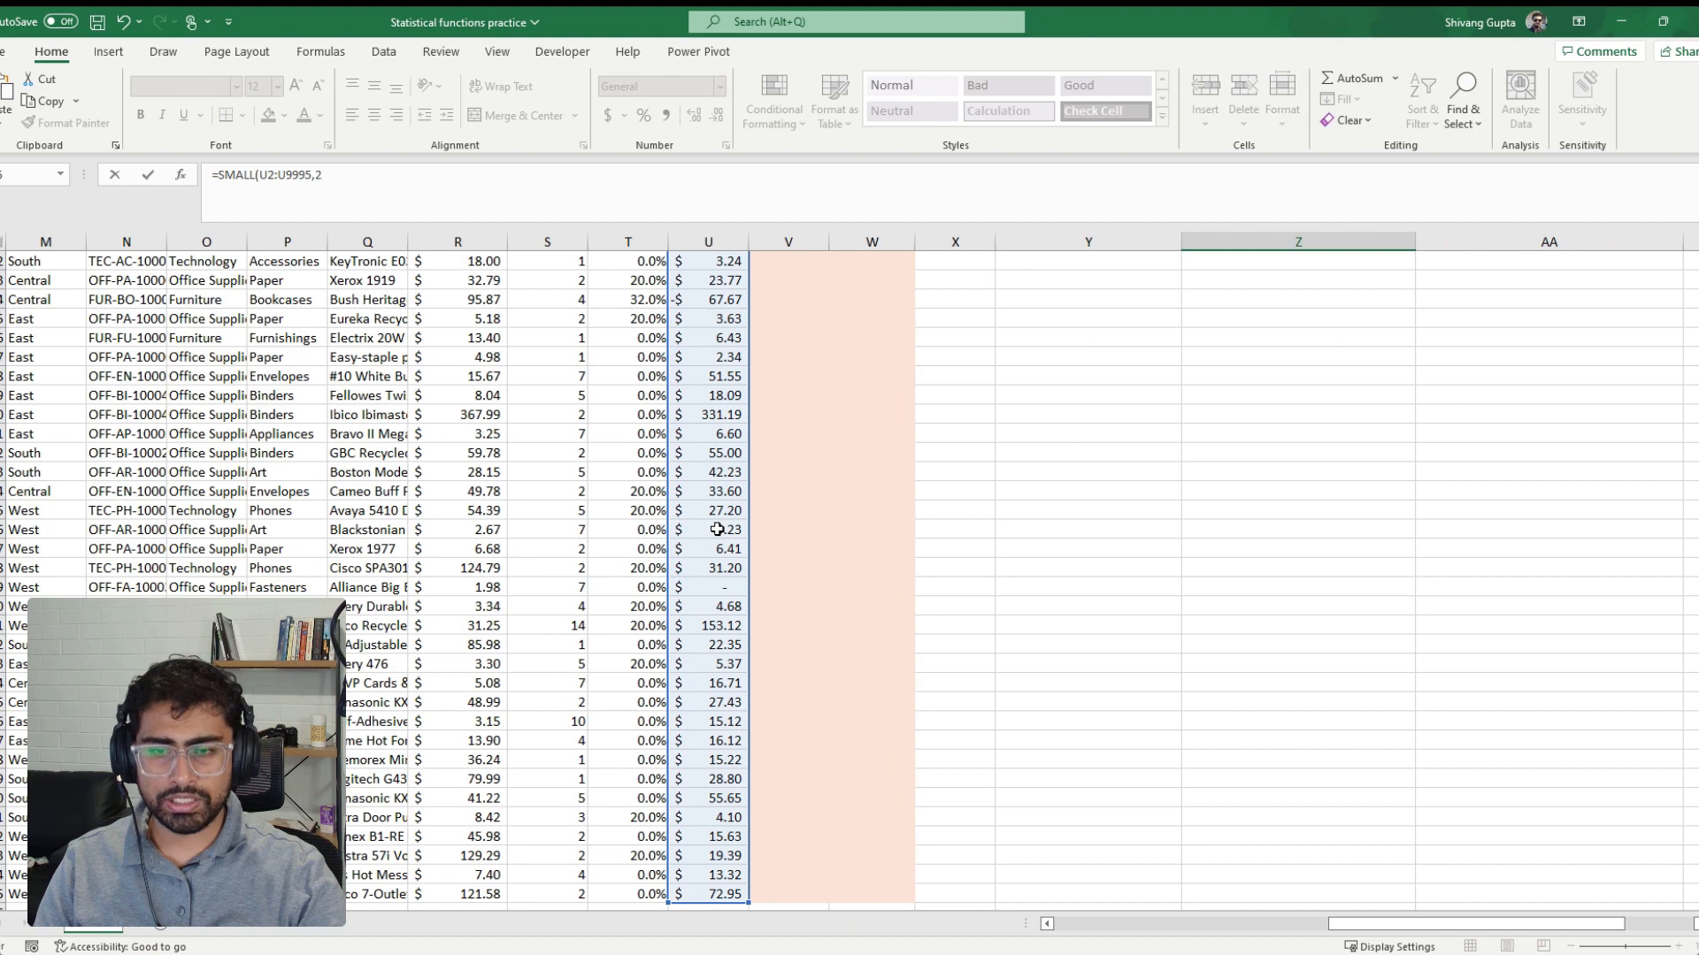
key("Escape")
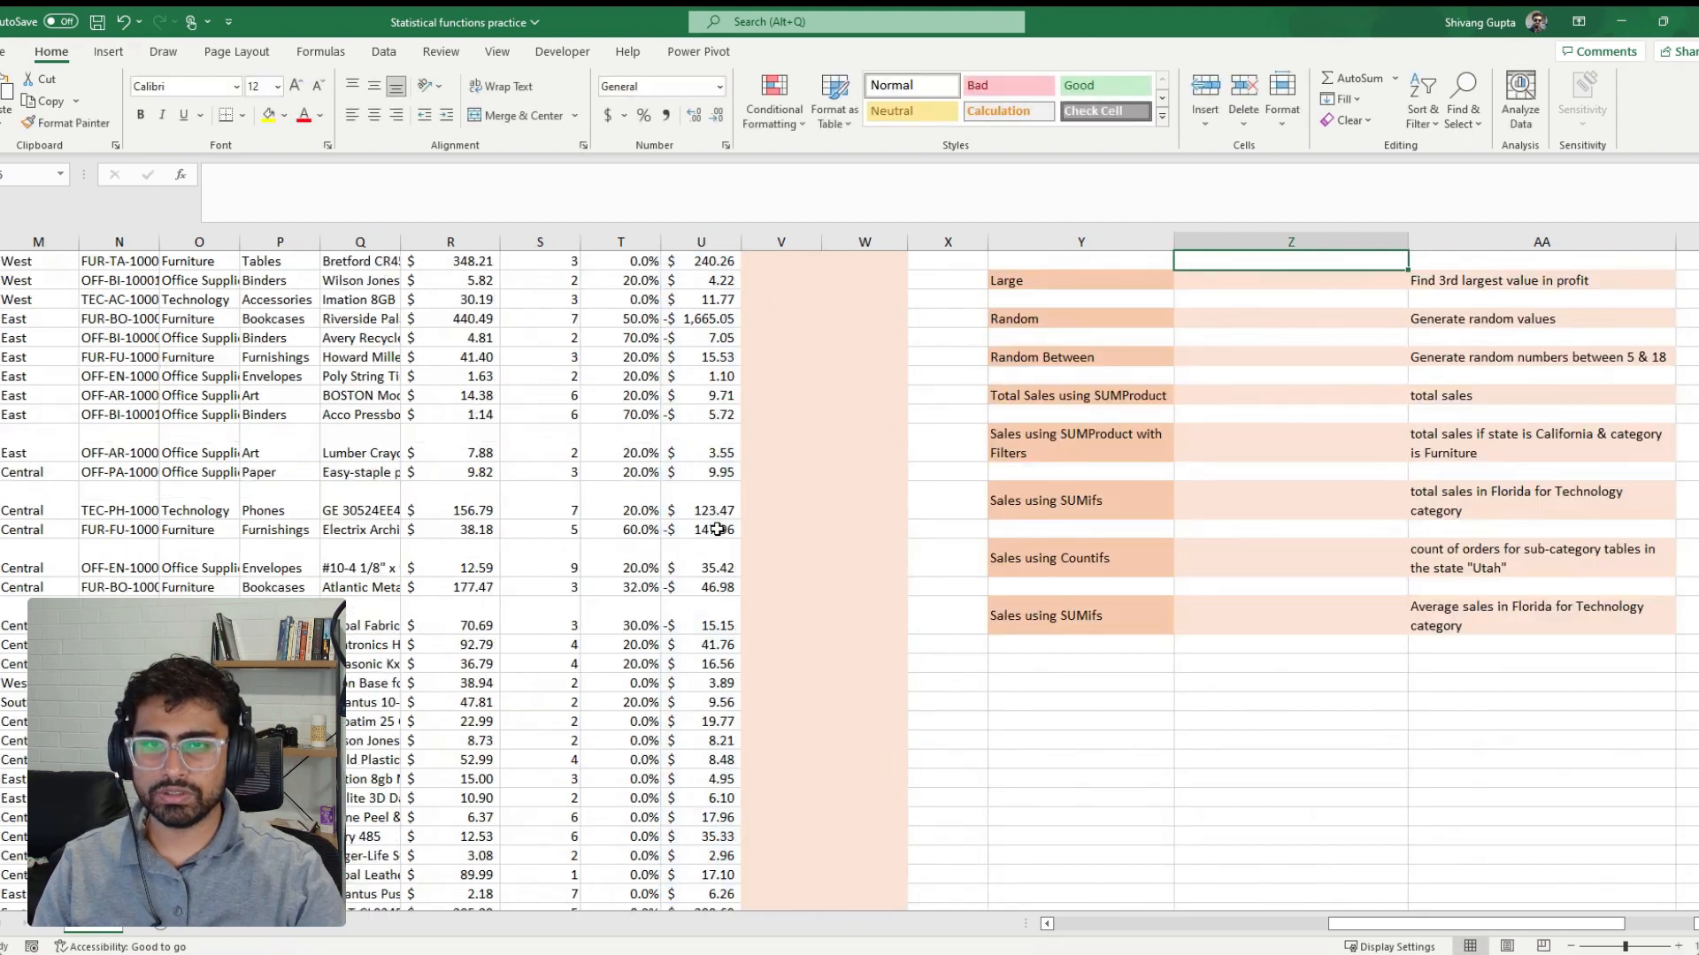
Format the second smallest profit result in the dollar accounting format
scroll(716, 529, "up", 2)
left_click(1327, 359)
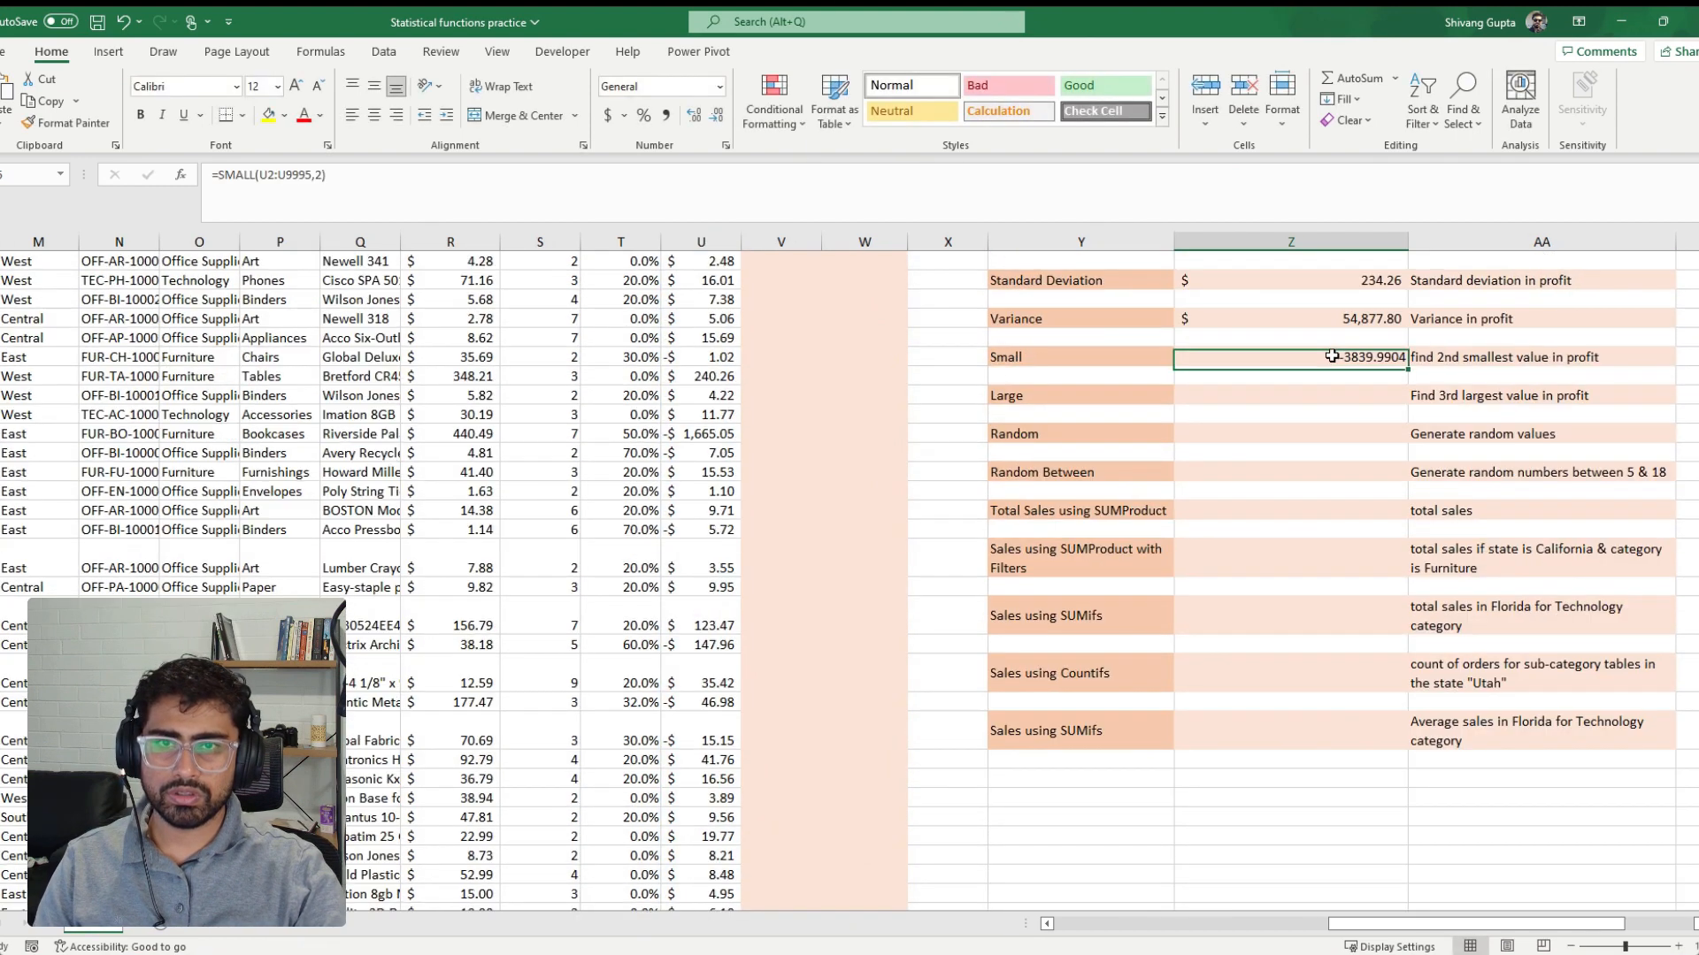
left_click(608, 116)
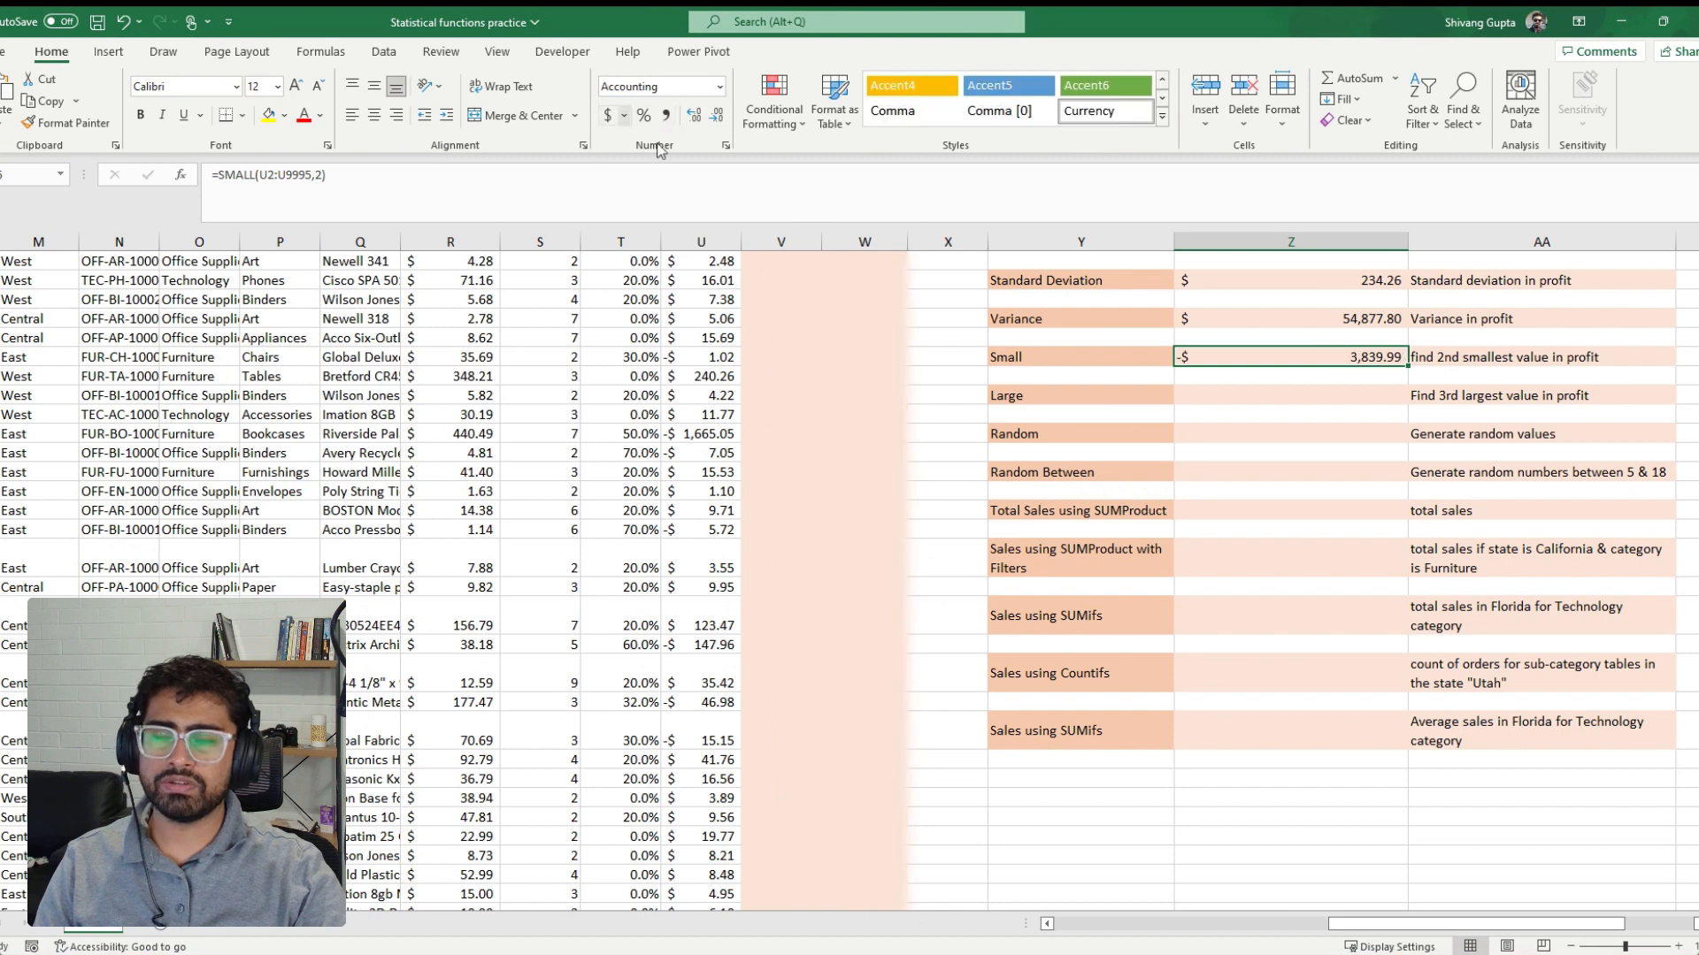
Calculate the third largest profit beside the Large label with =LARGE(U2:U9995,3) and format the result in the dollar accounting format
left_click(1385, 396)
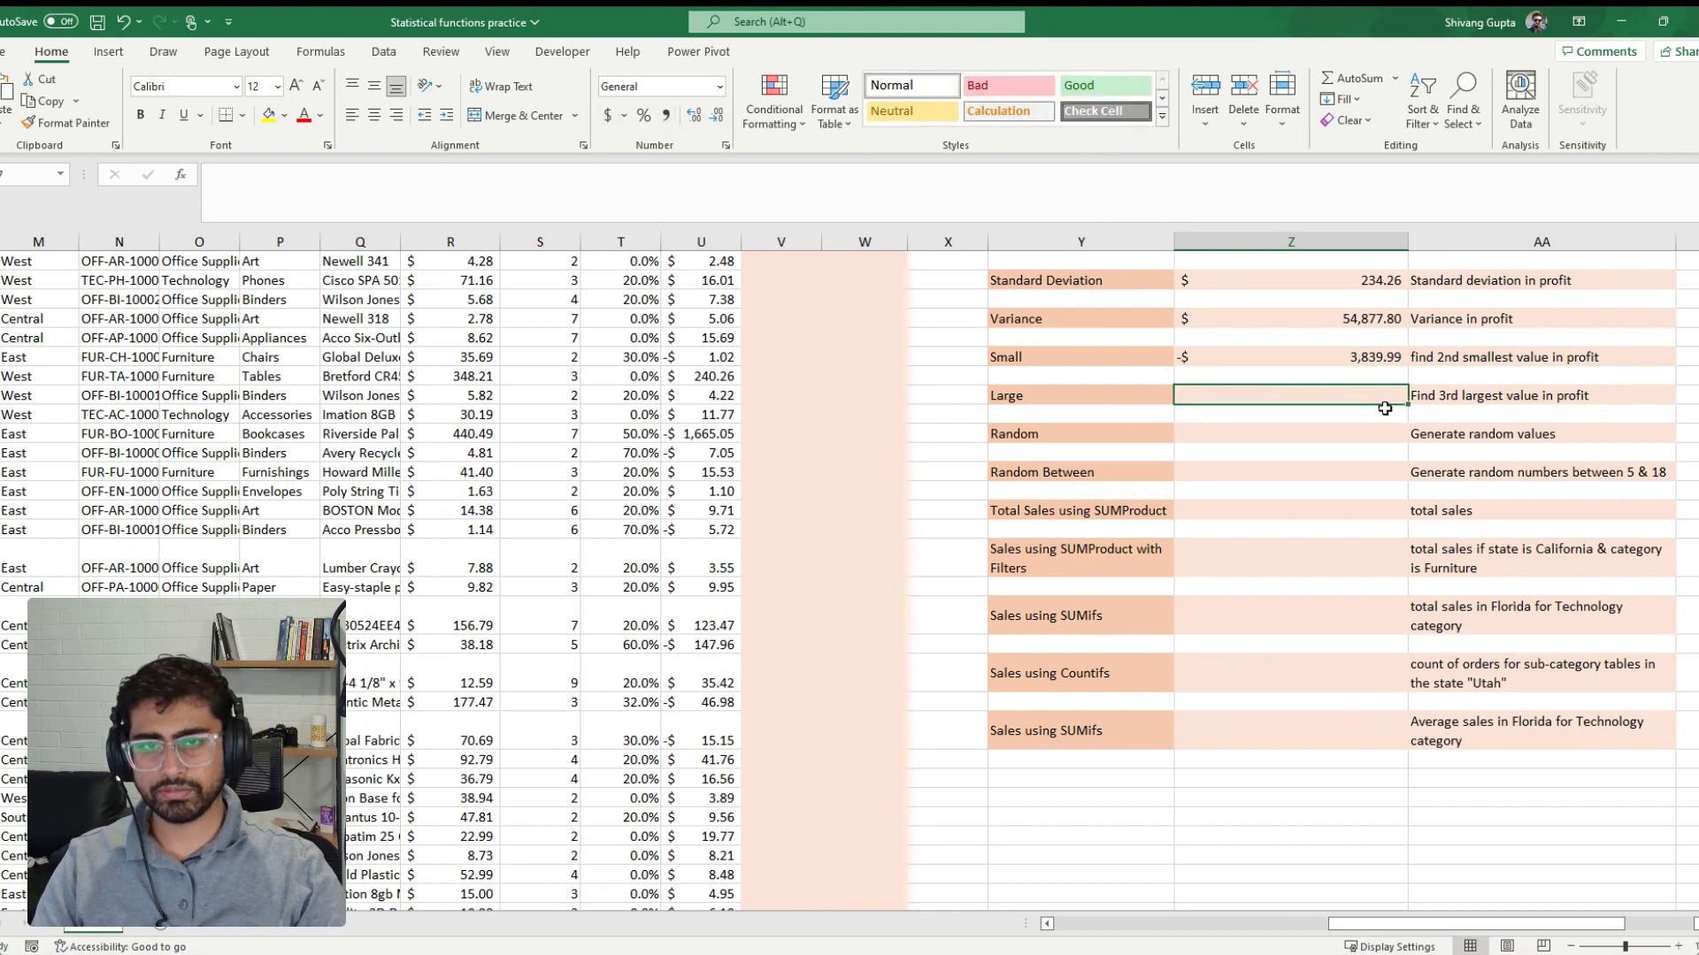
type("=")
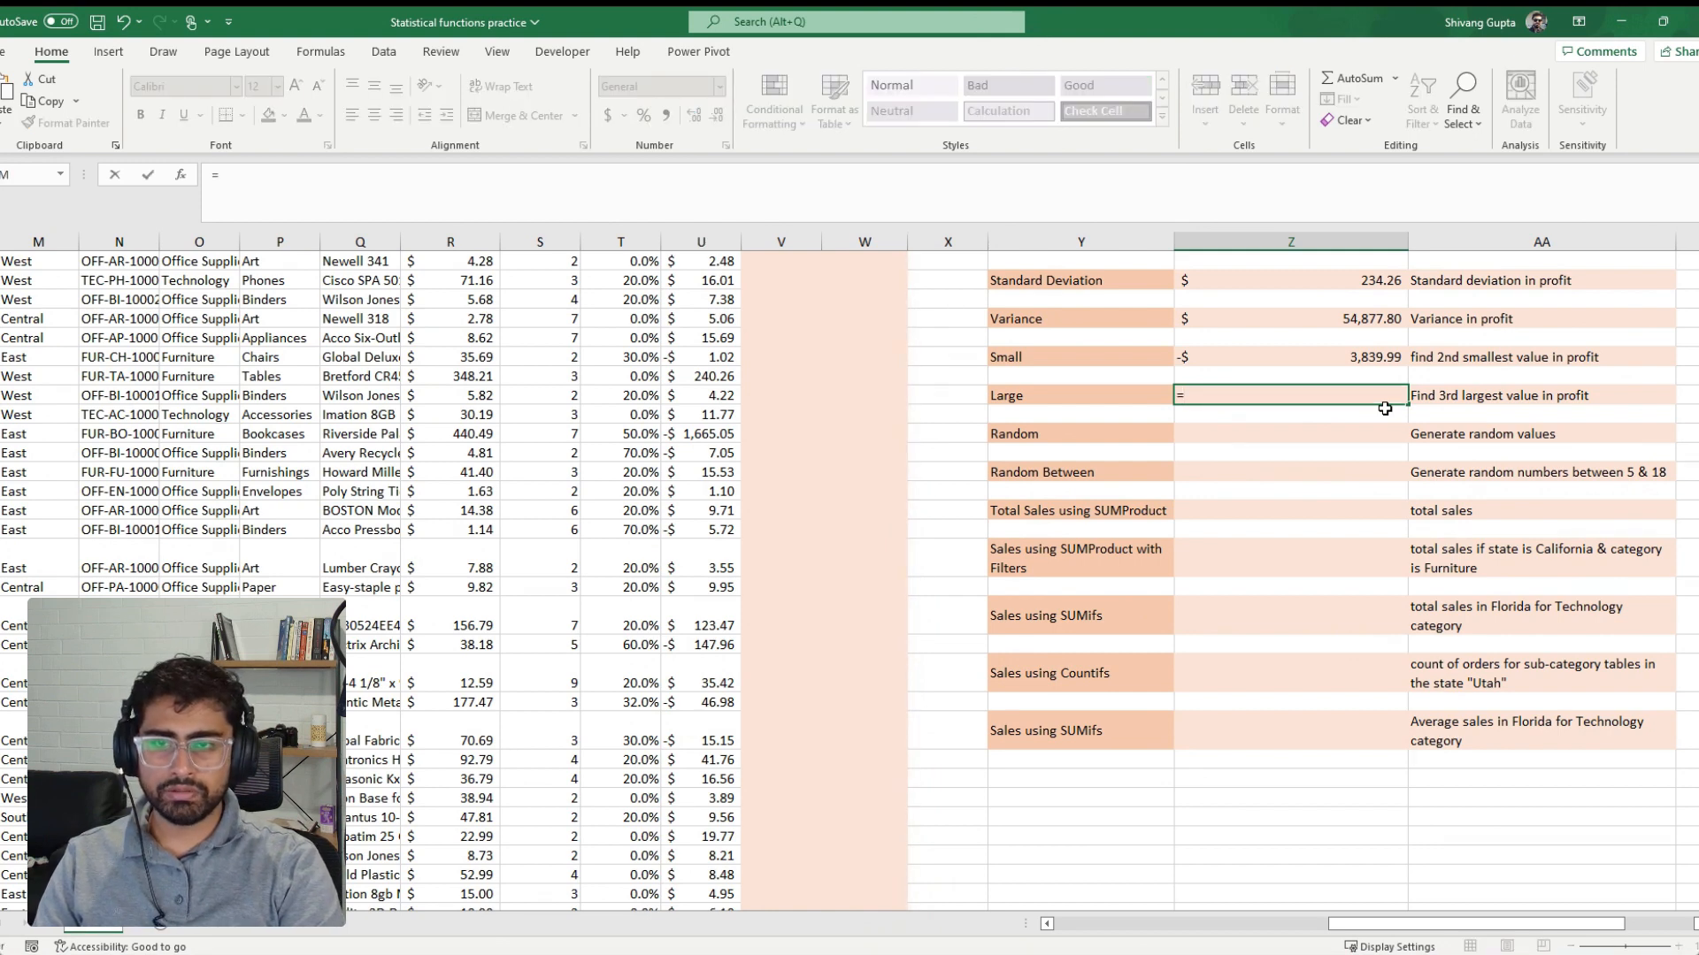
type("lar")
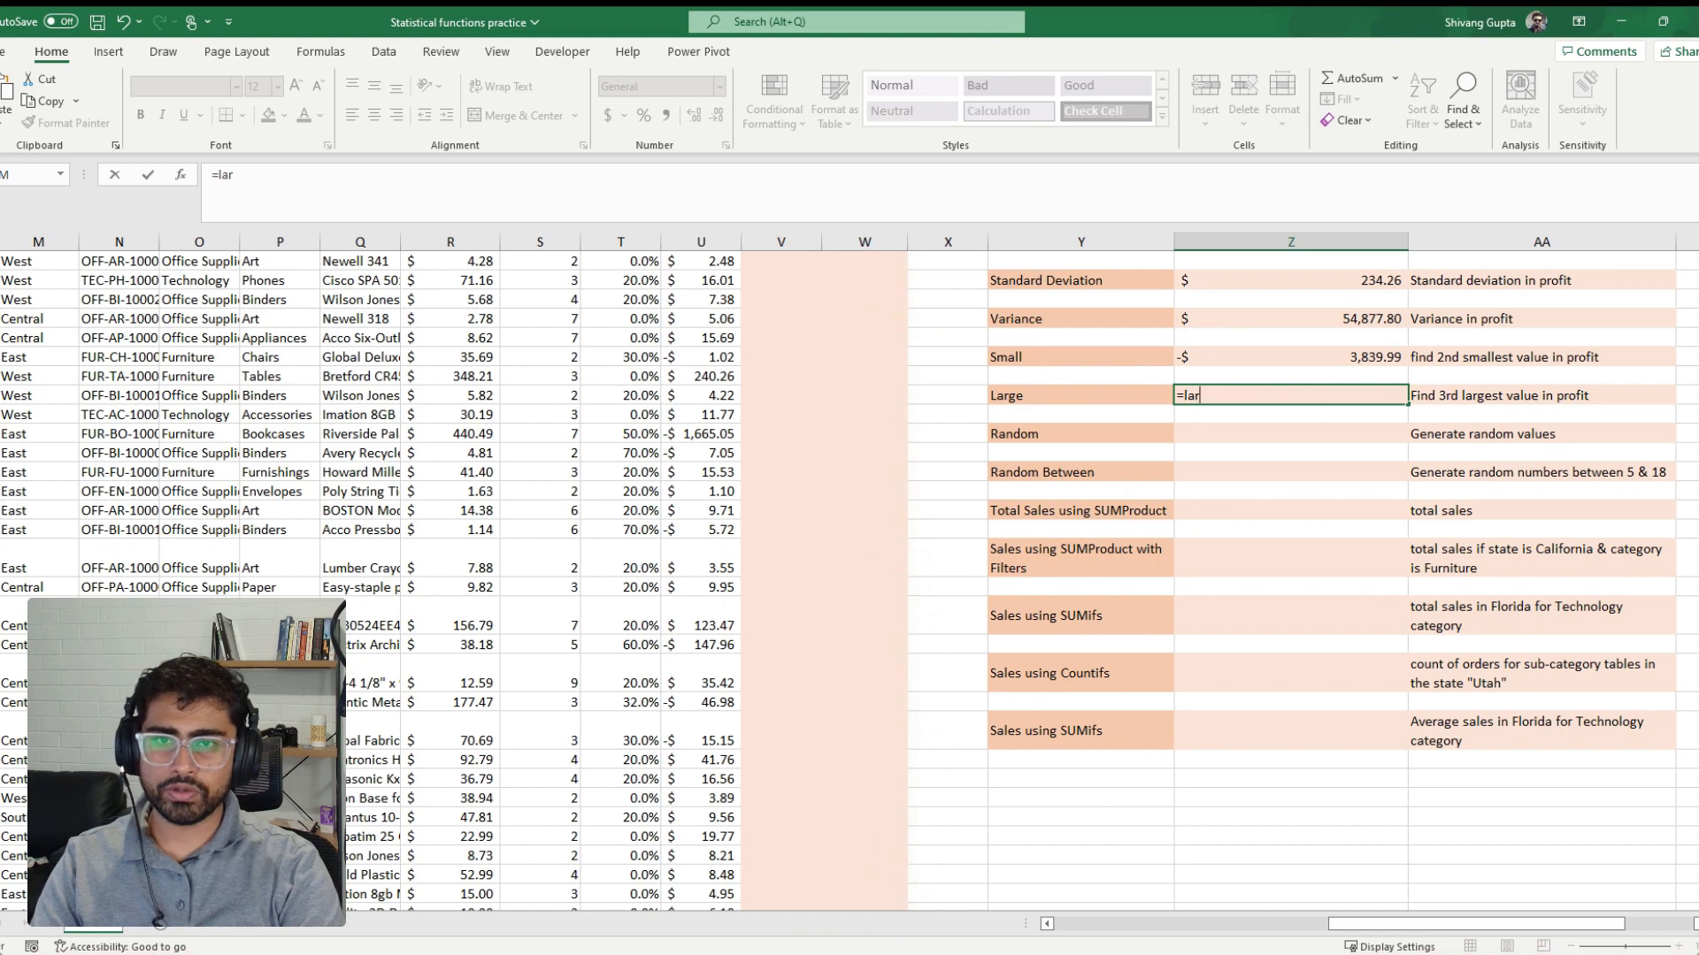
key("Tab")
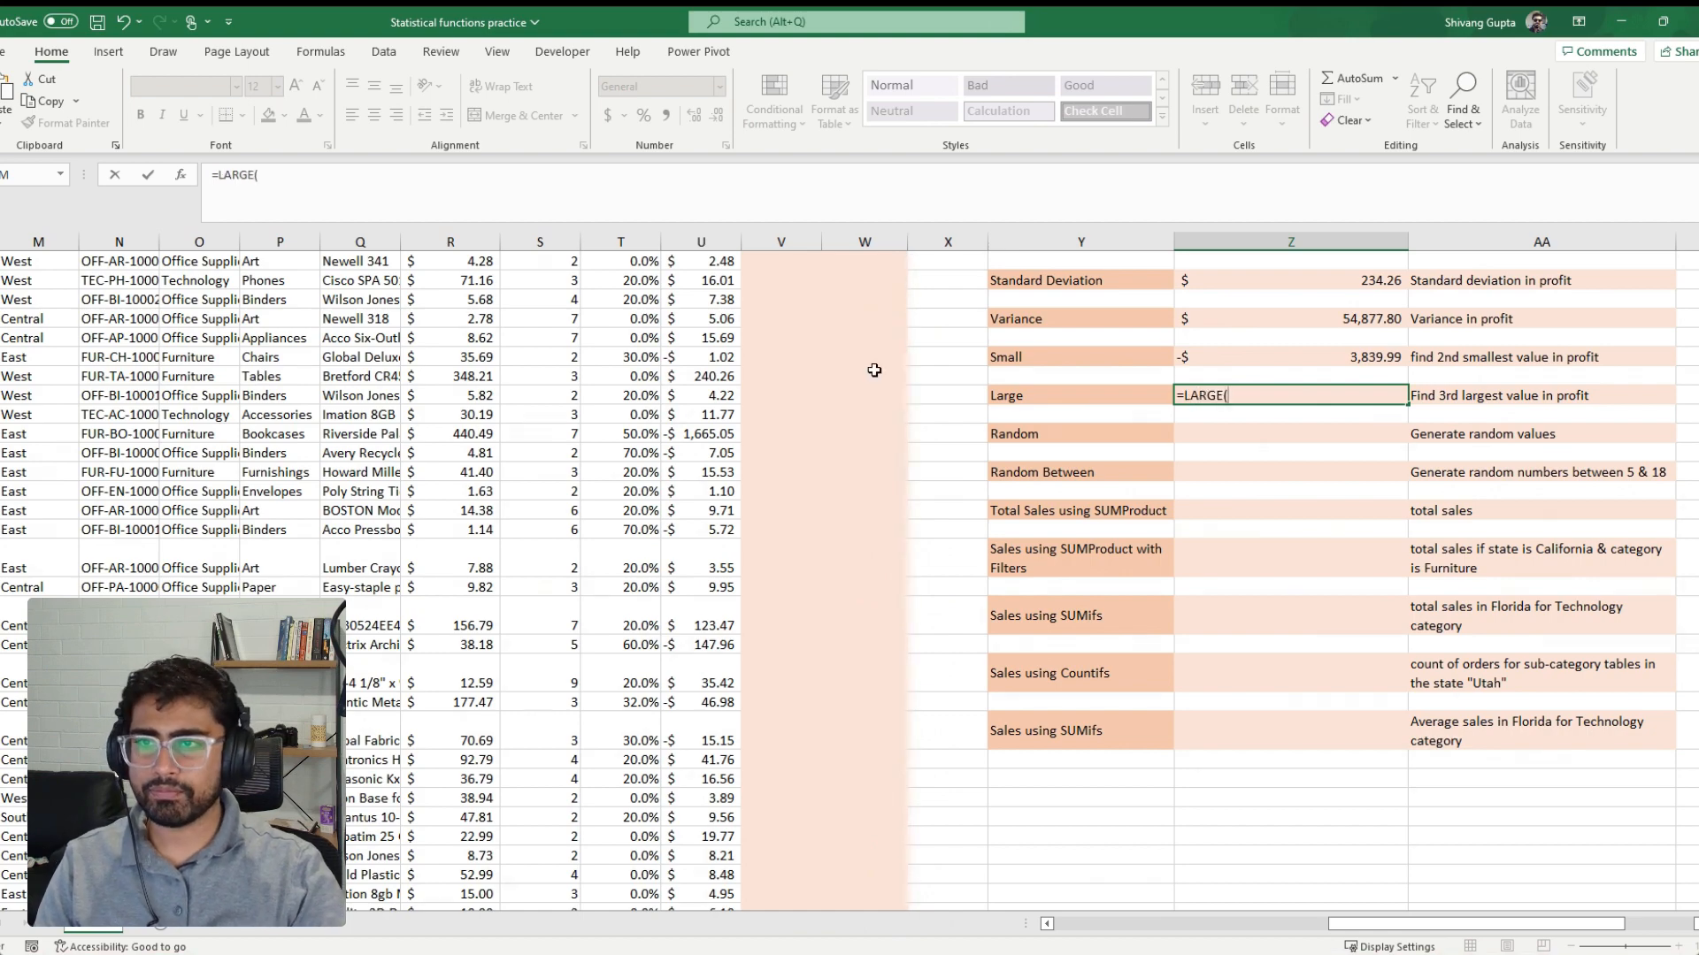
left_click(739, 345)
key("ctrl+Up")
key("Down")
key("ctrl+shift+Down")
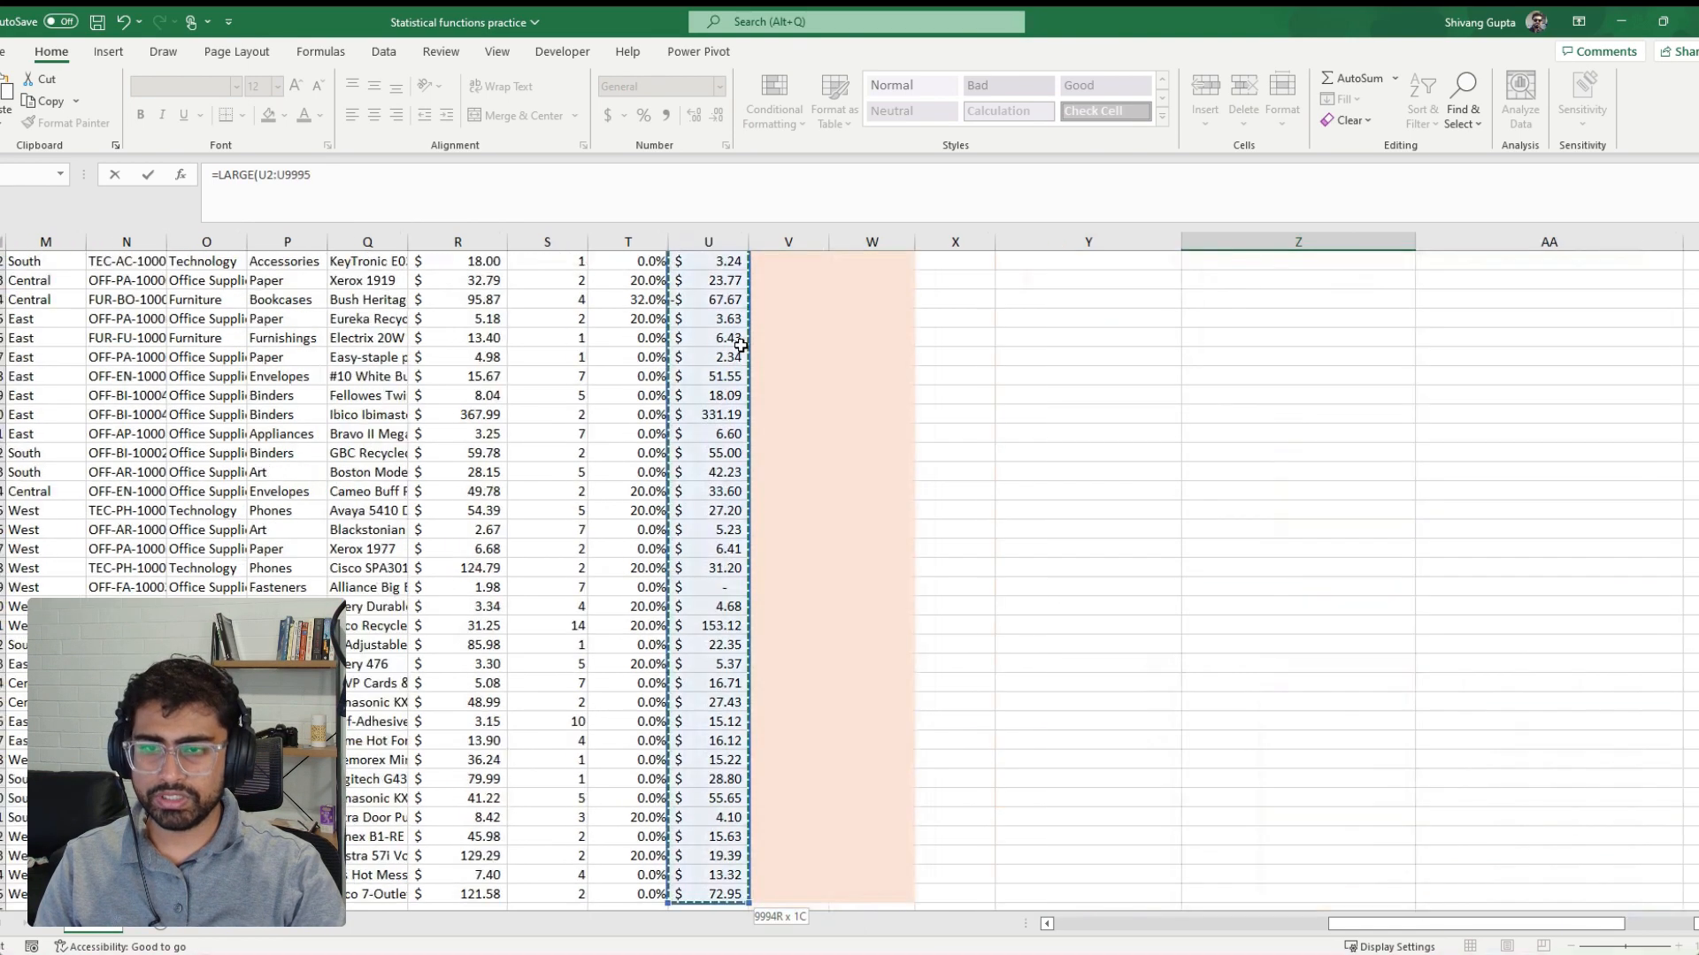
type(",")
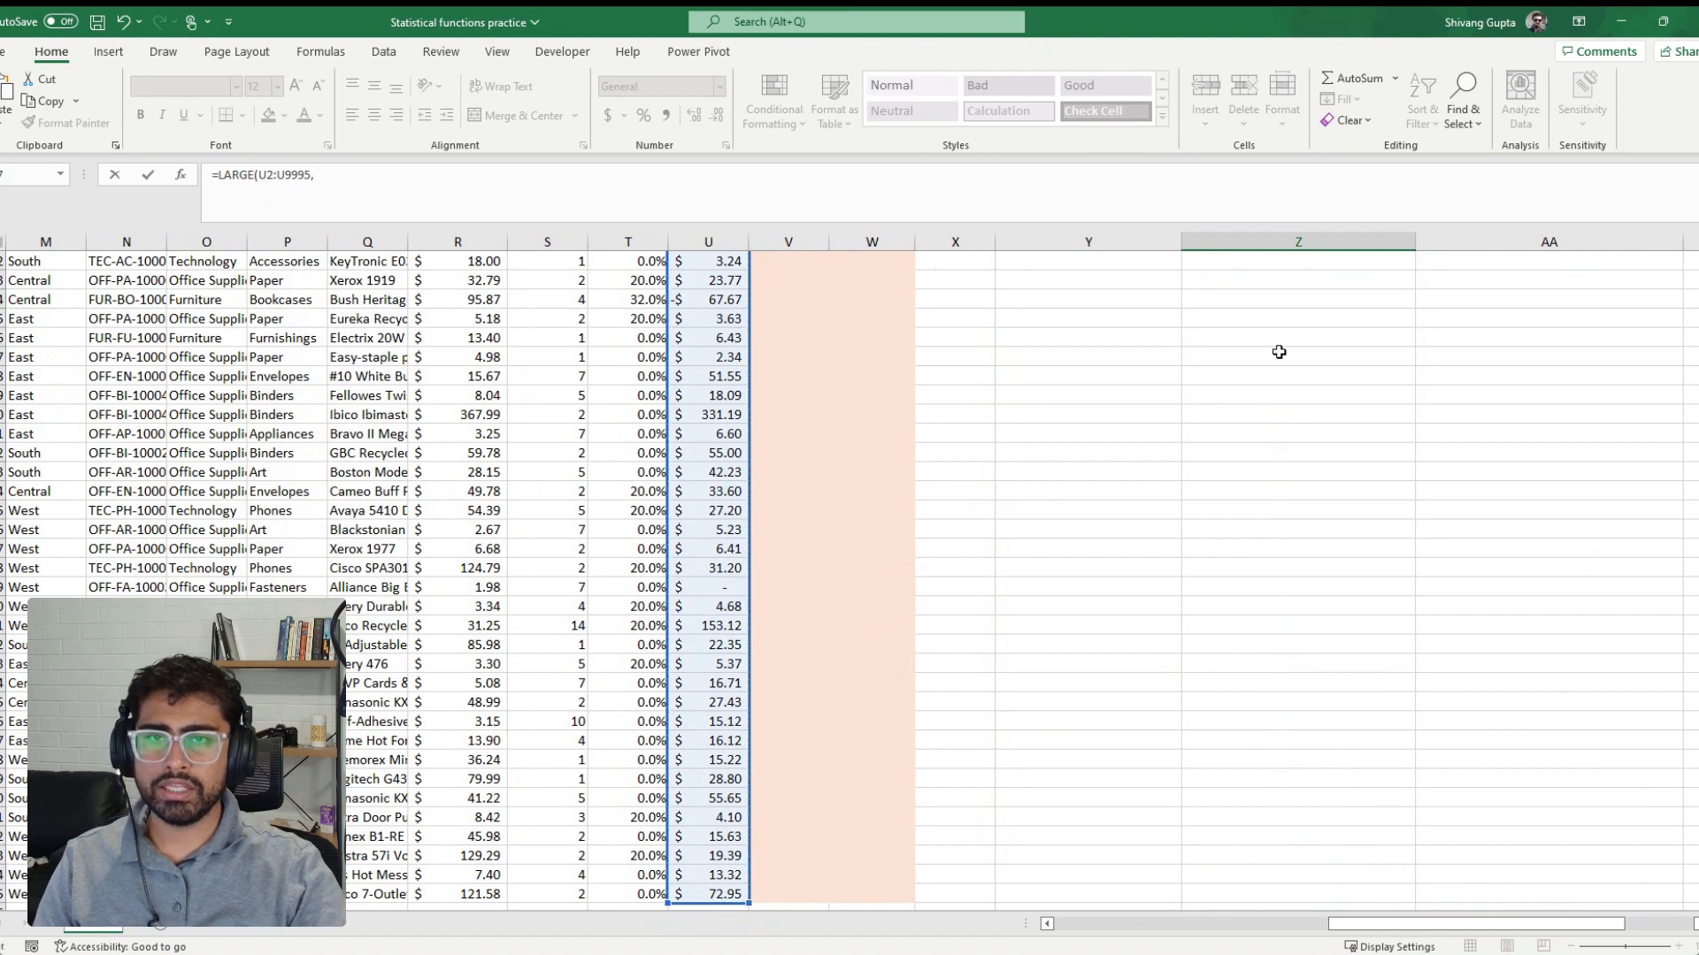
scroll(1279, 352, "up", 15)
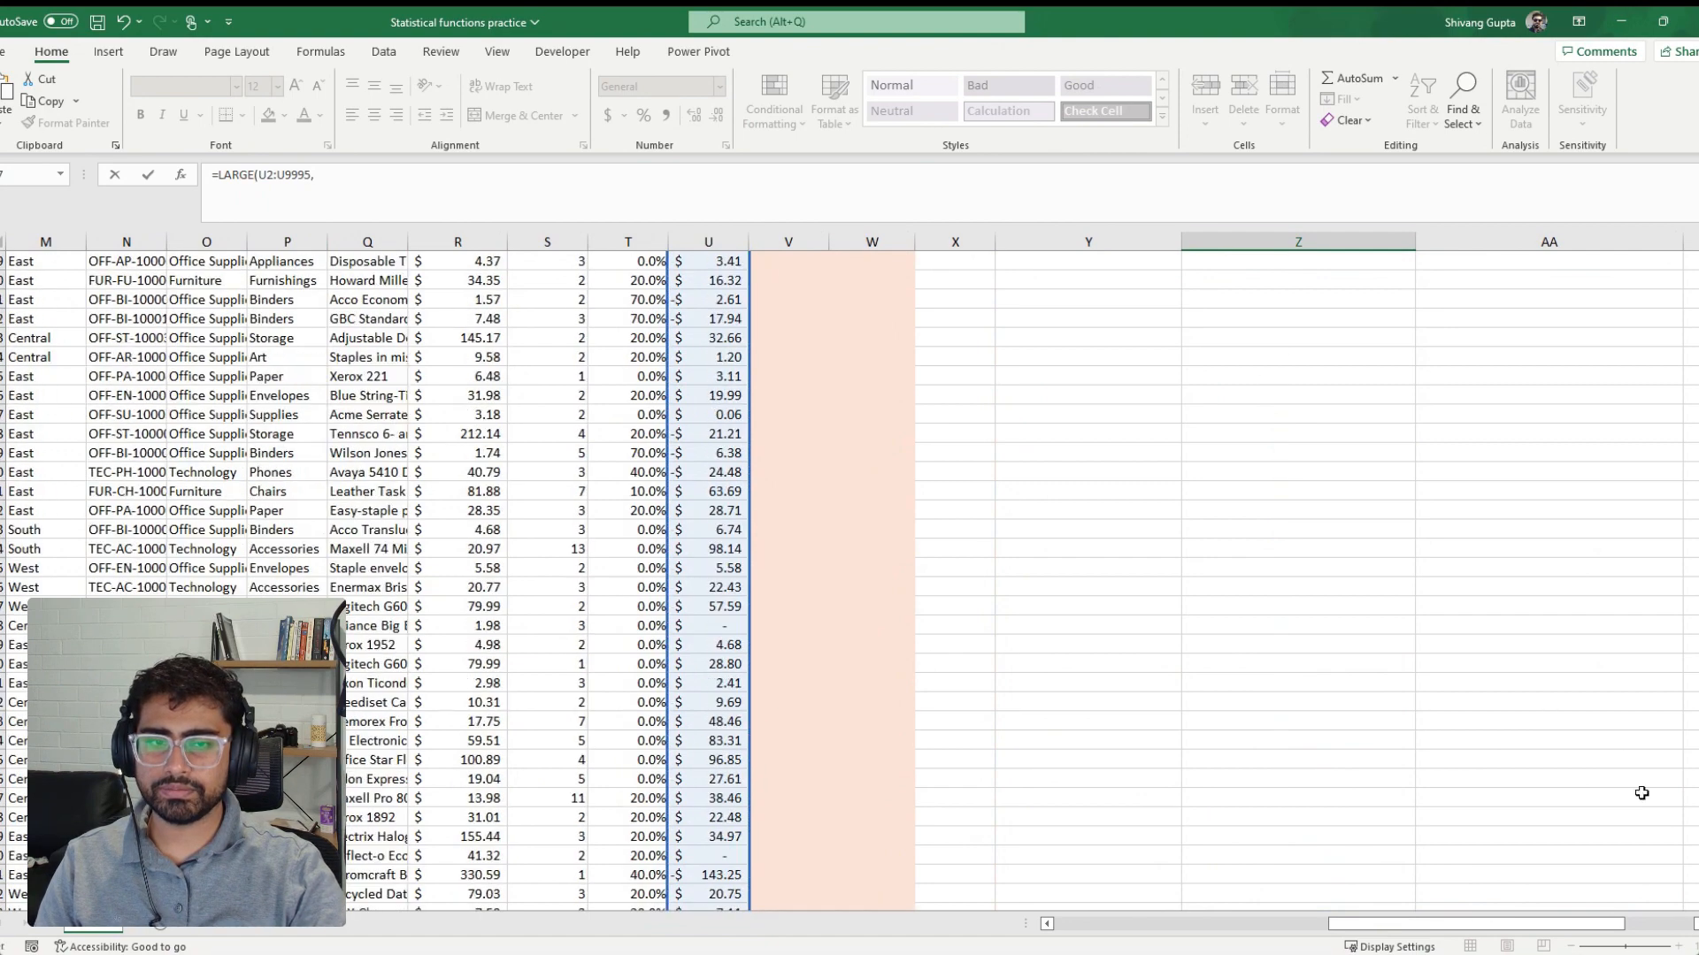
left_click_drag(1696, 885, 1697, 265)
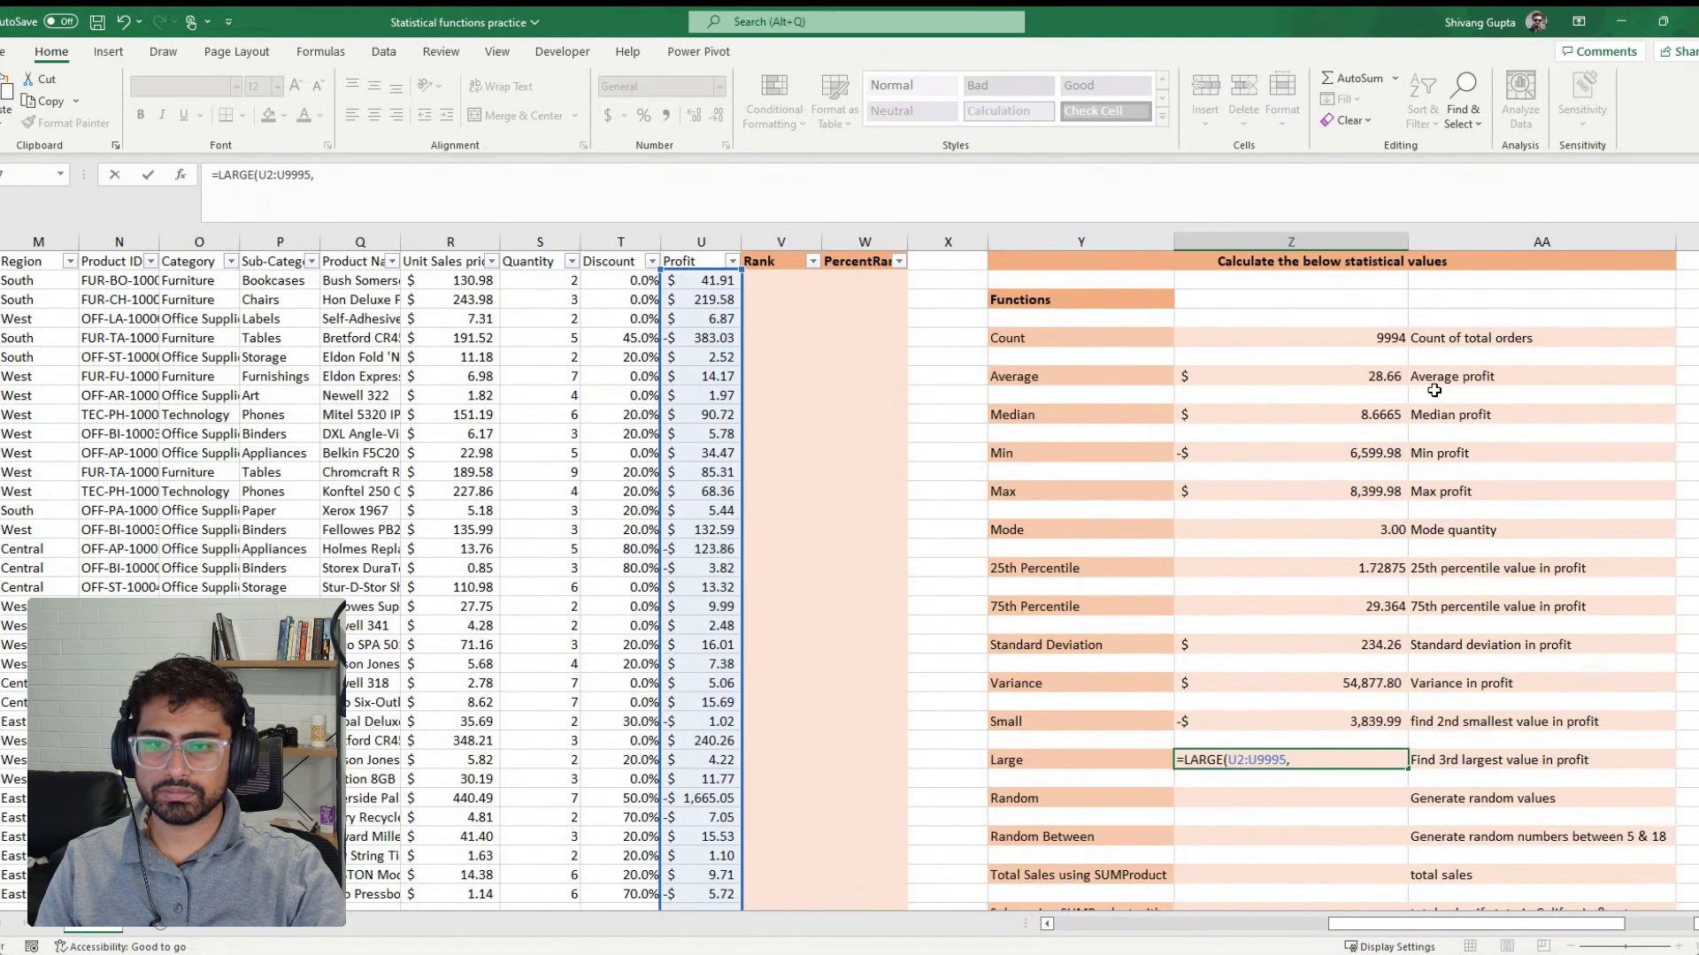
type("3")
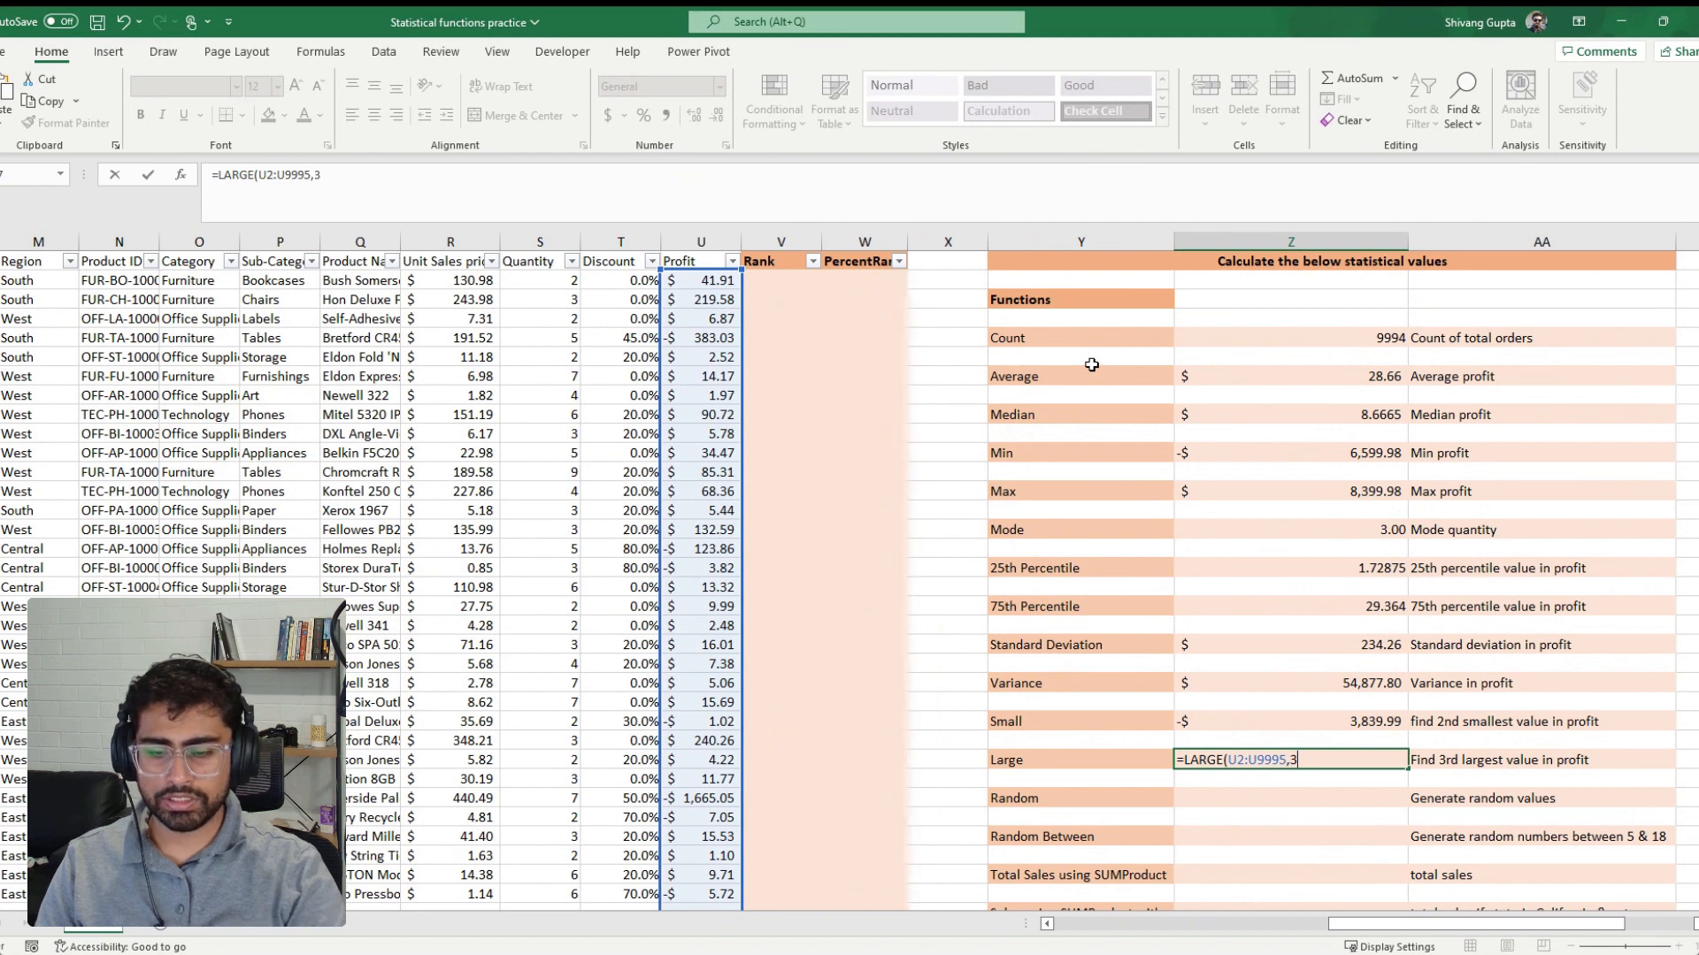
type(")")
key("BackSpace")
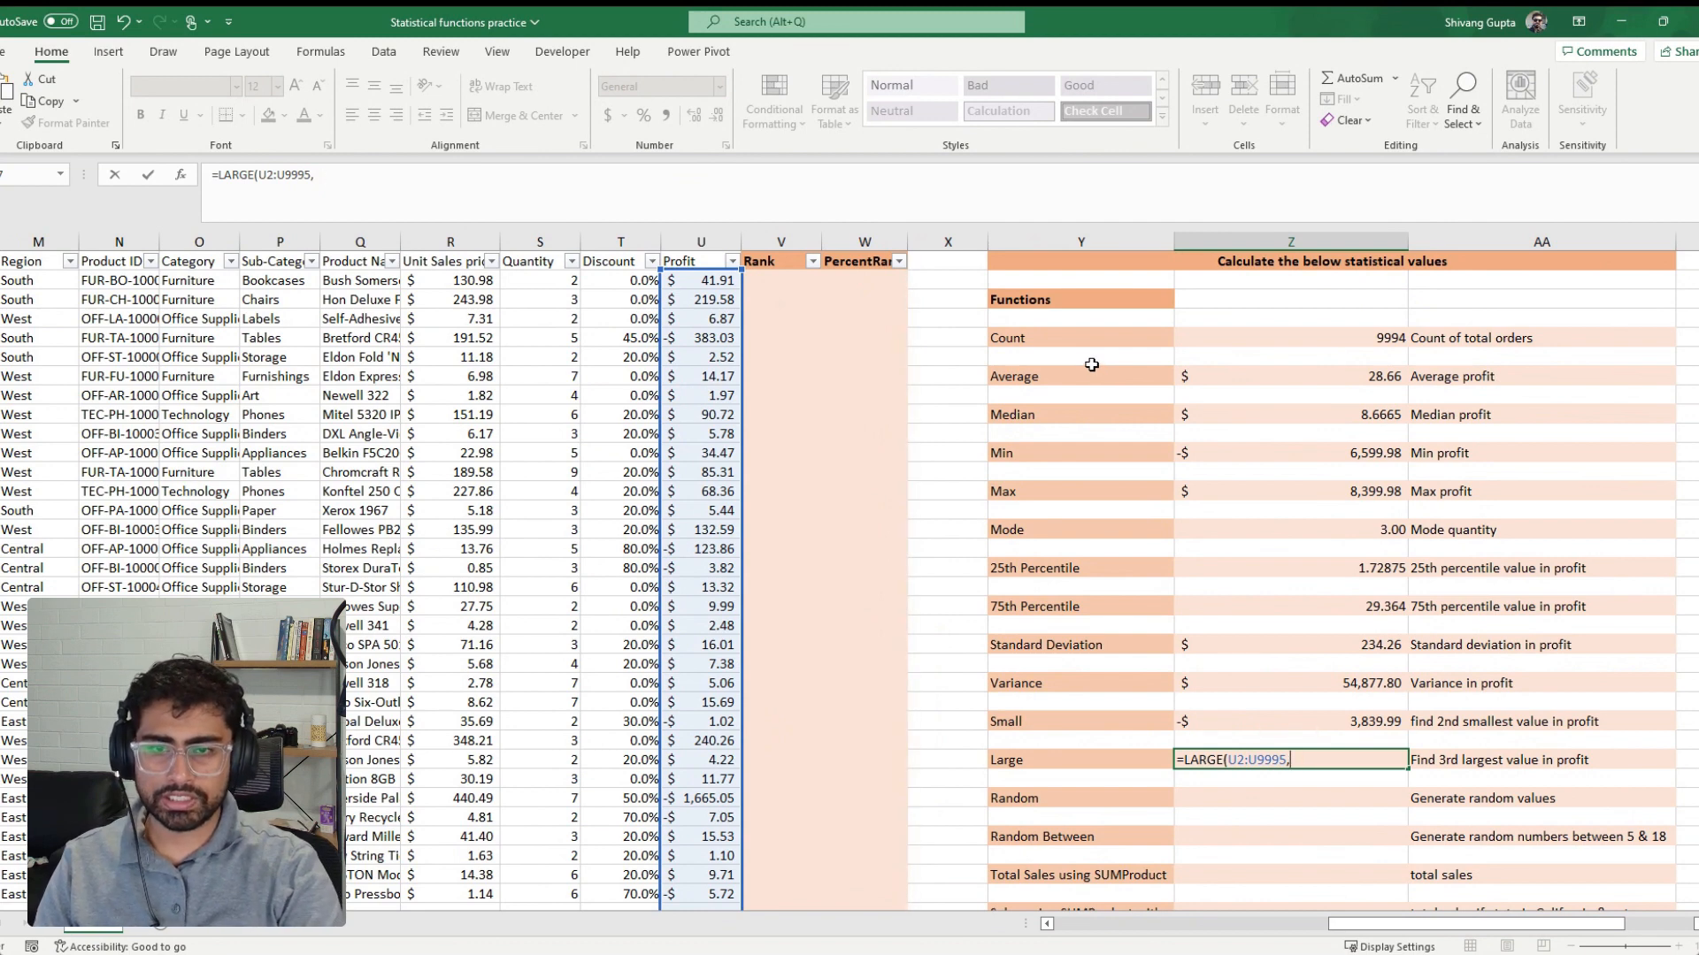
type(")")
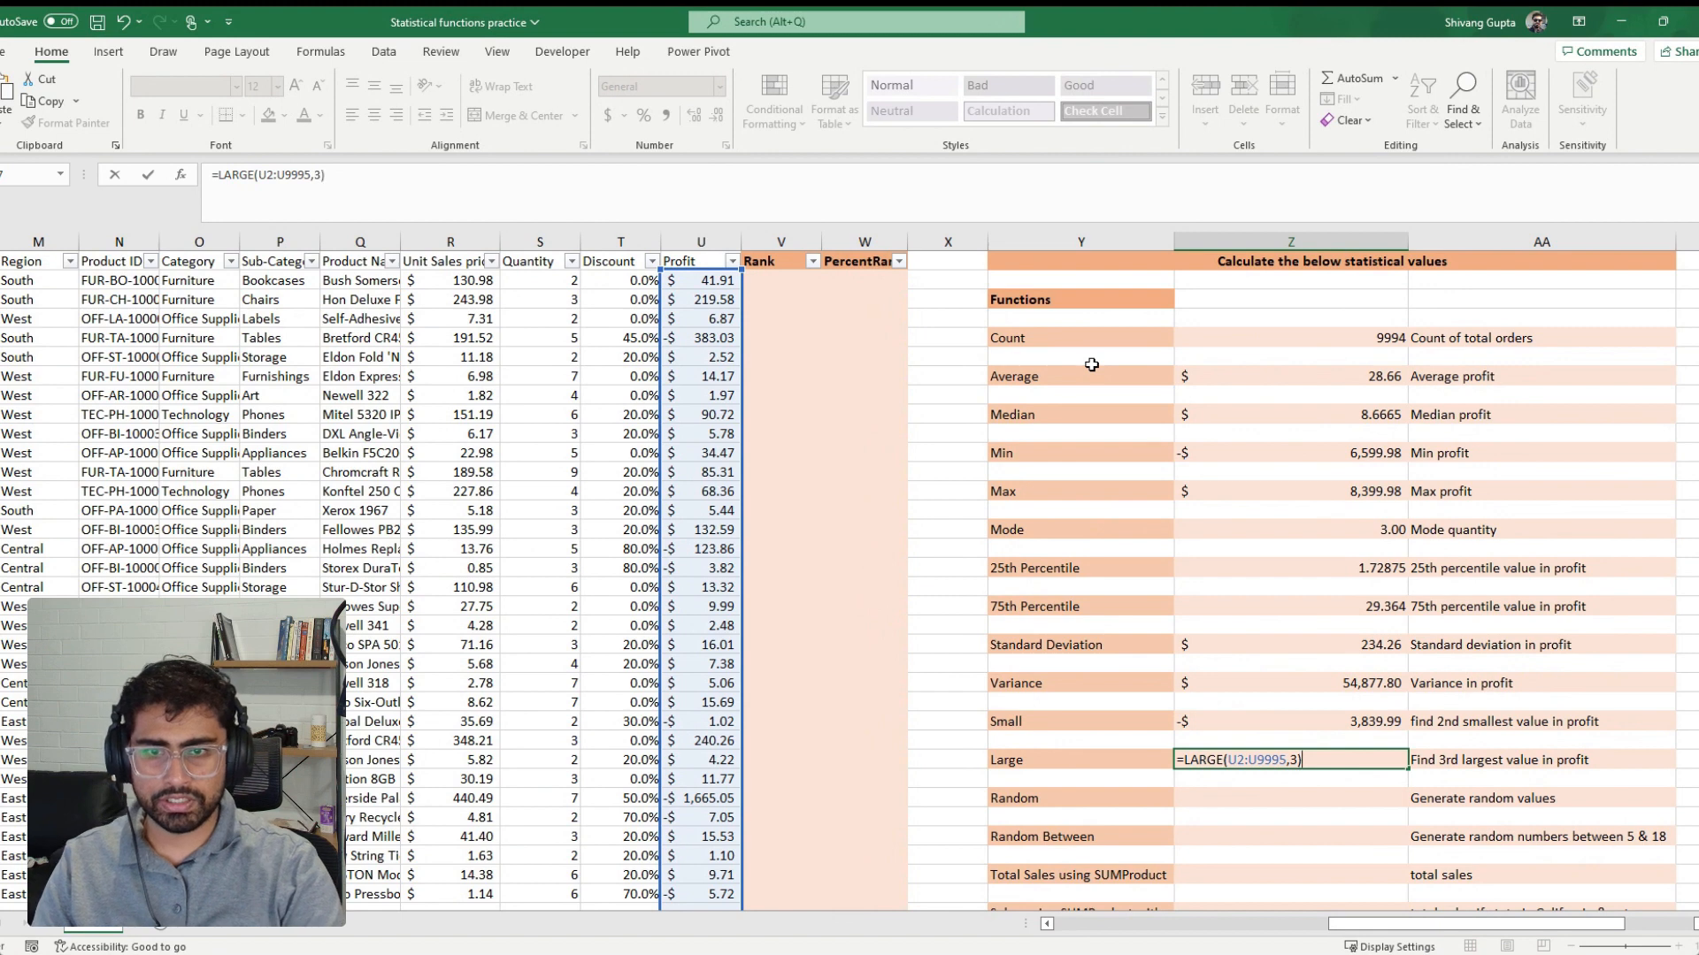
key("Return")
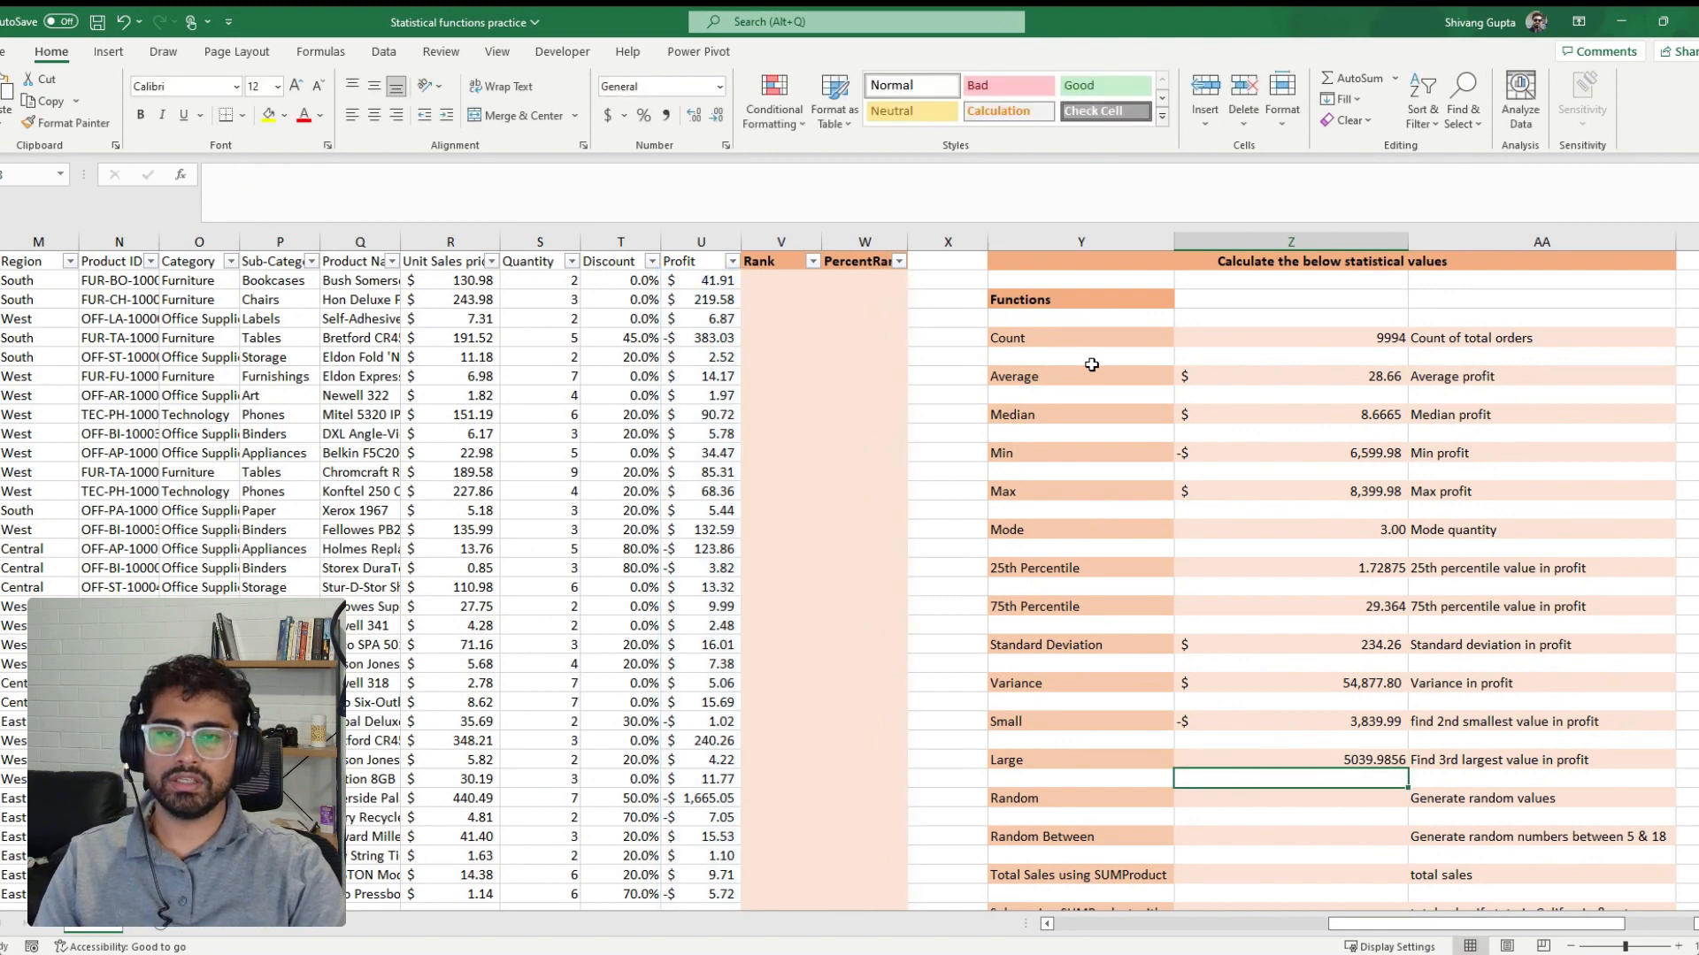
key("Up")
left_click(607, 116)
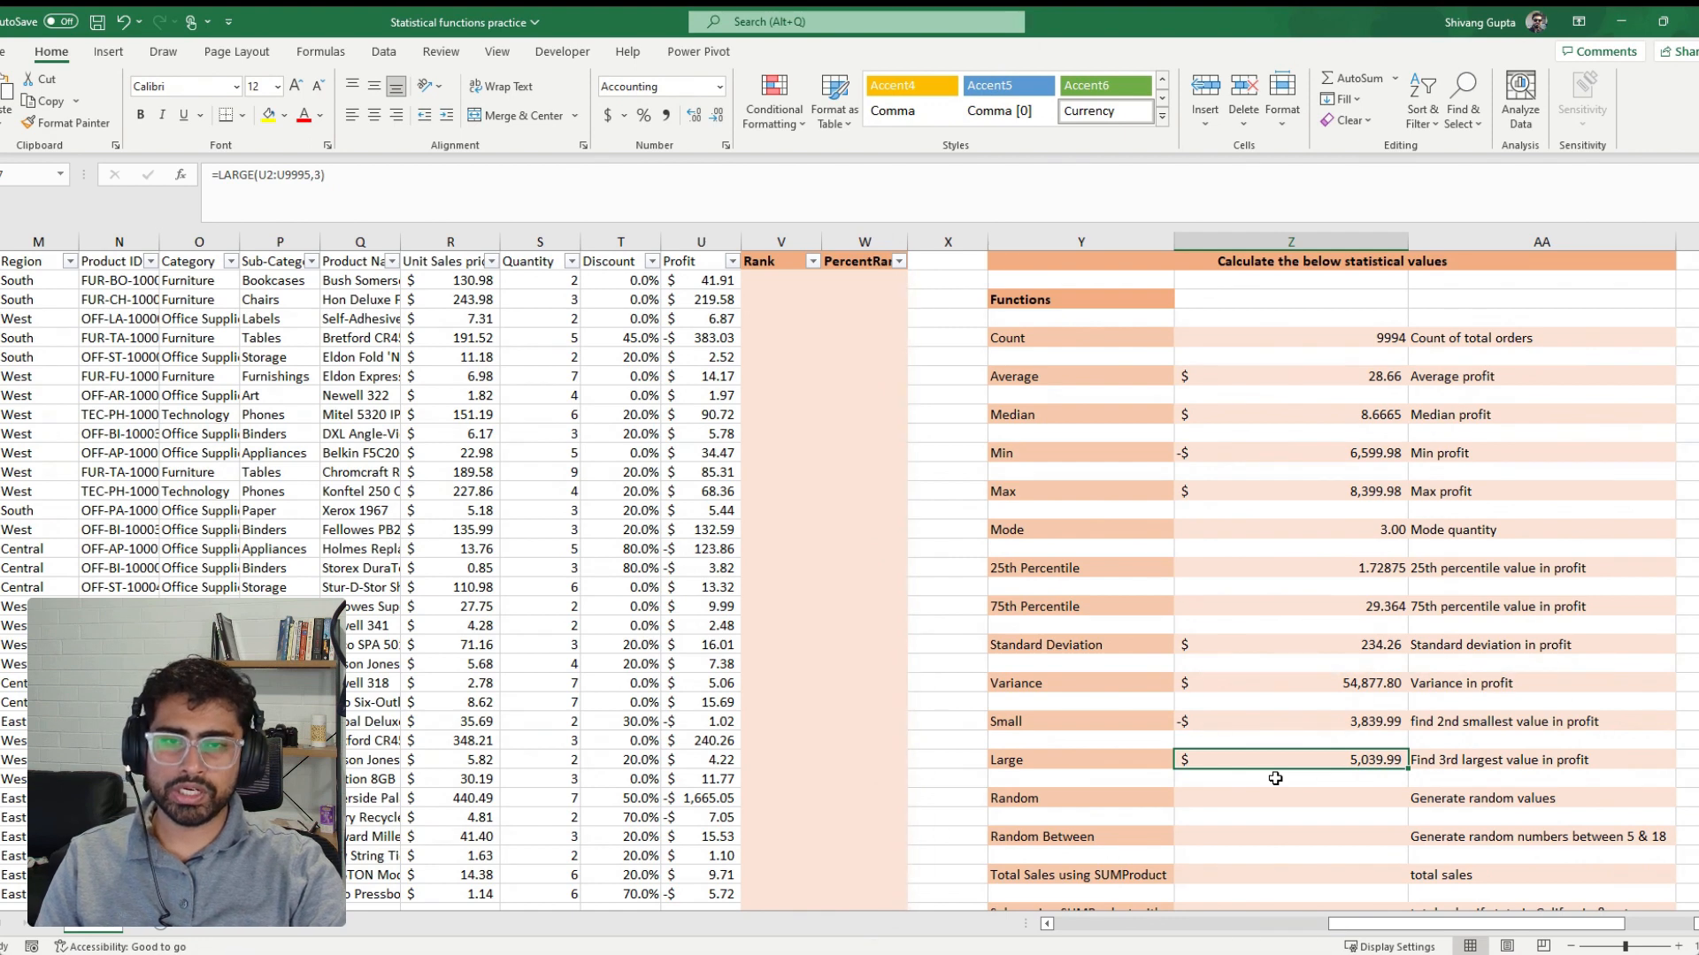
Generate a random value beside the Random label with =RAND()
scroll(1275, 779, "down", 2)
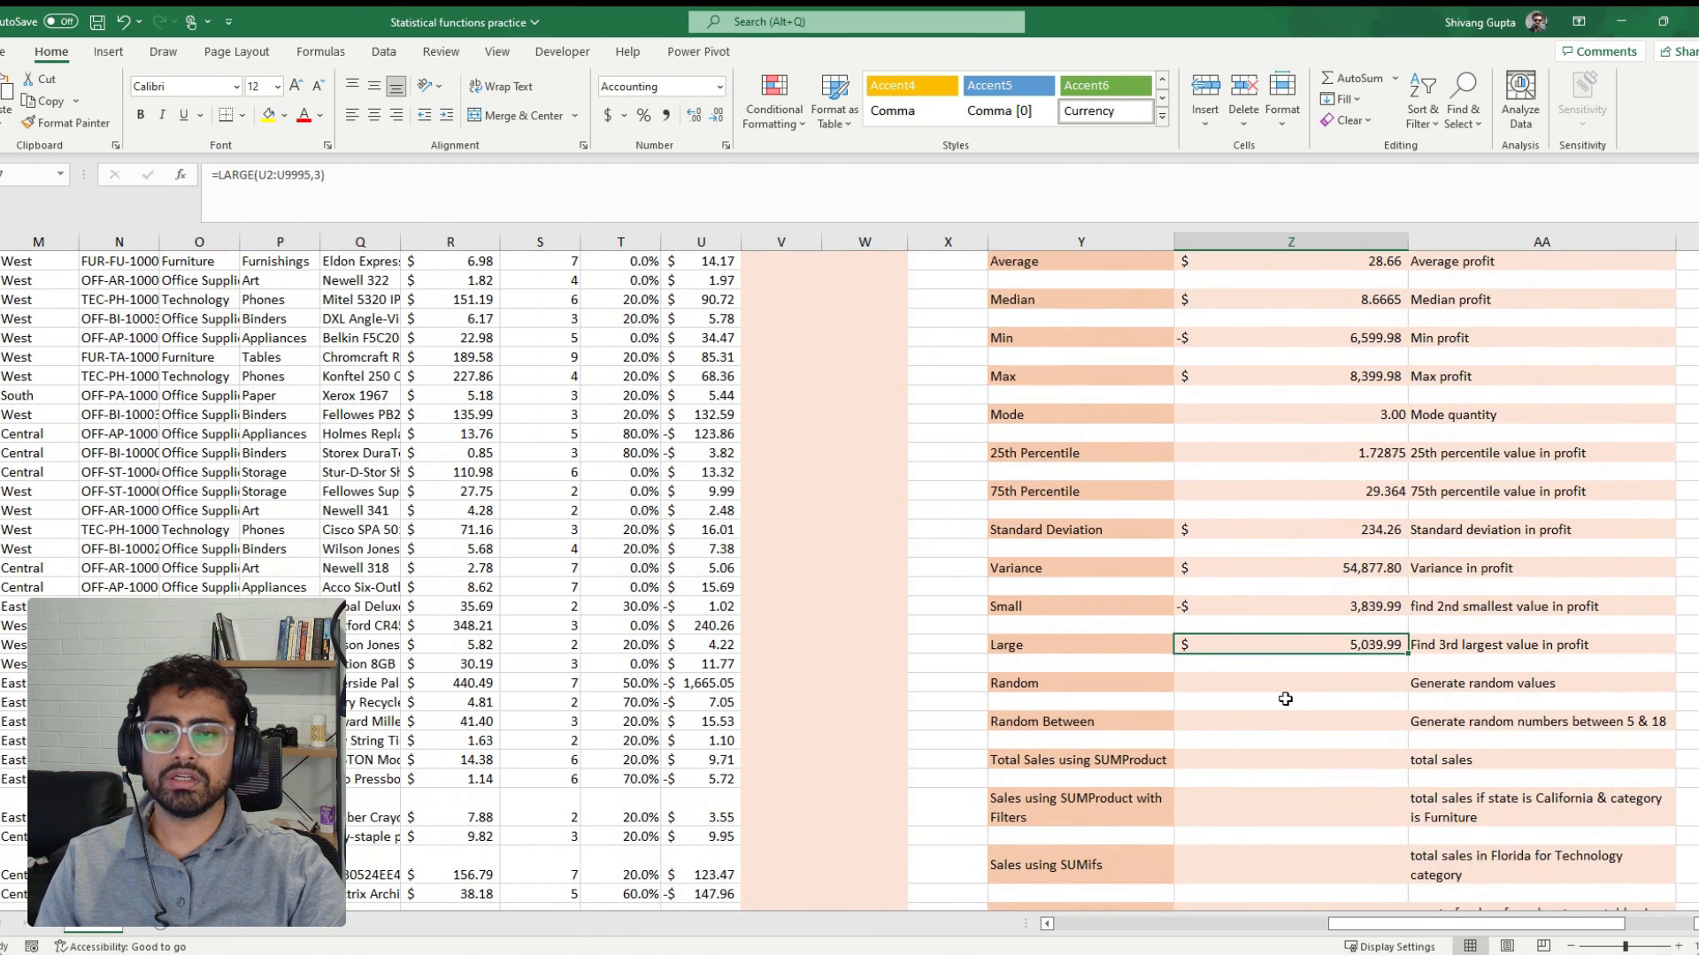
left_click(1291, 687)
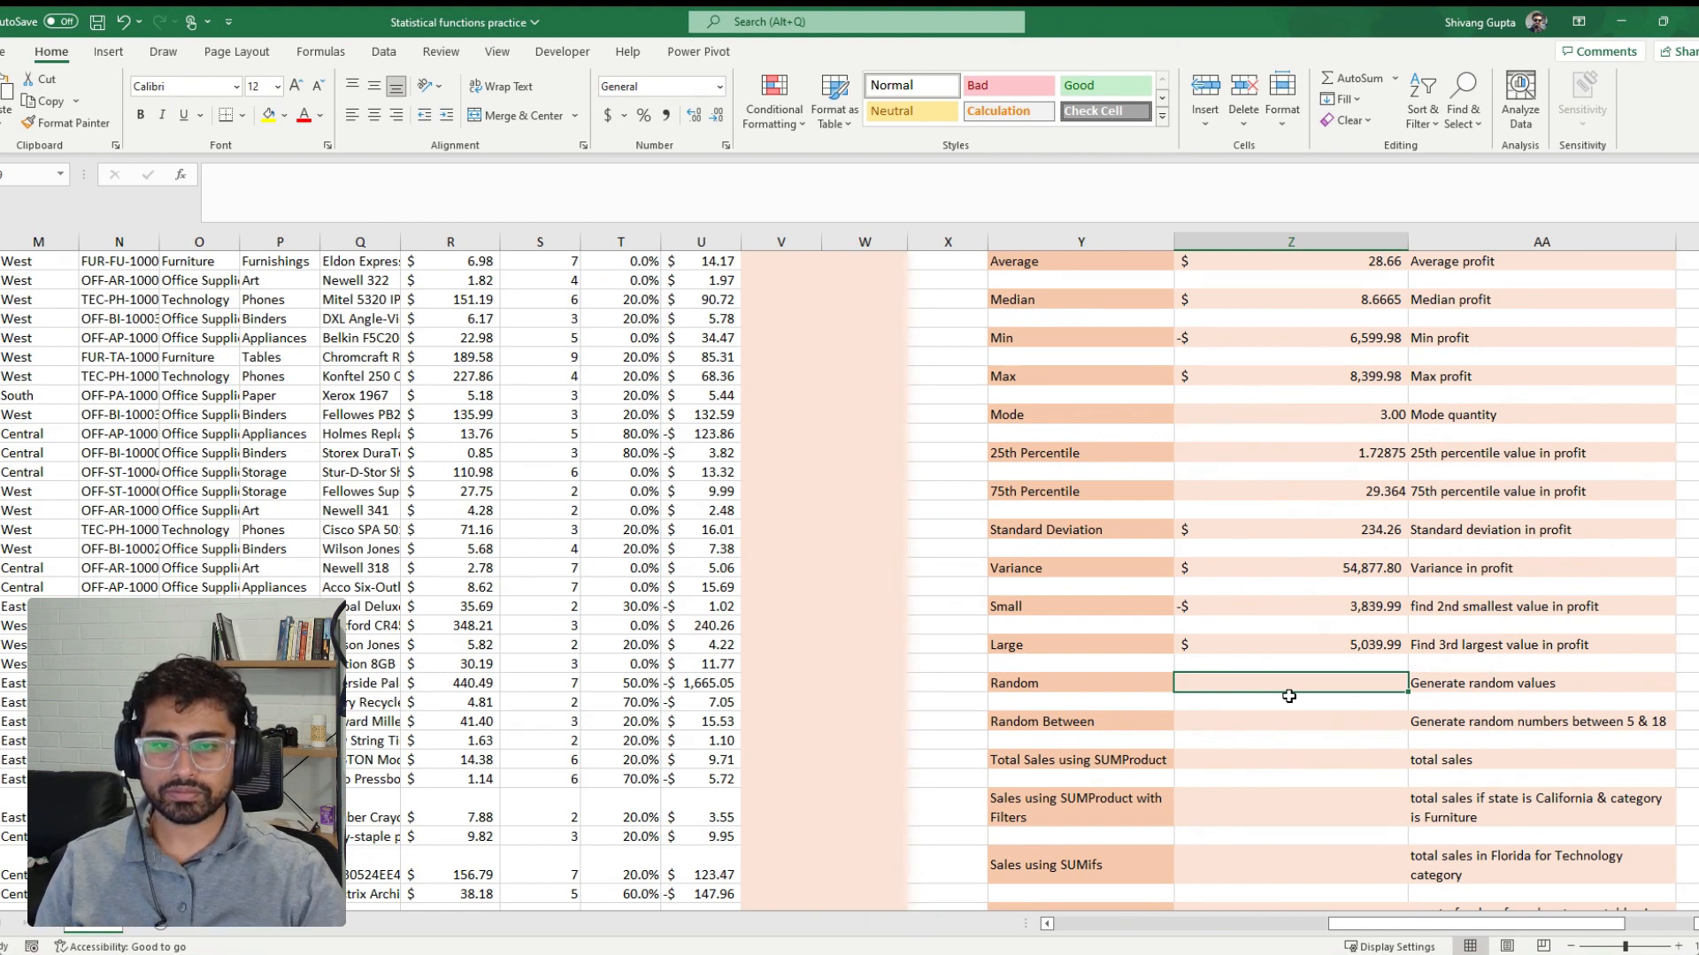
type("=")
type("ra")
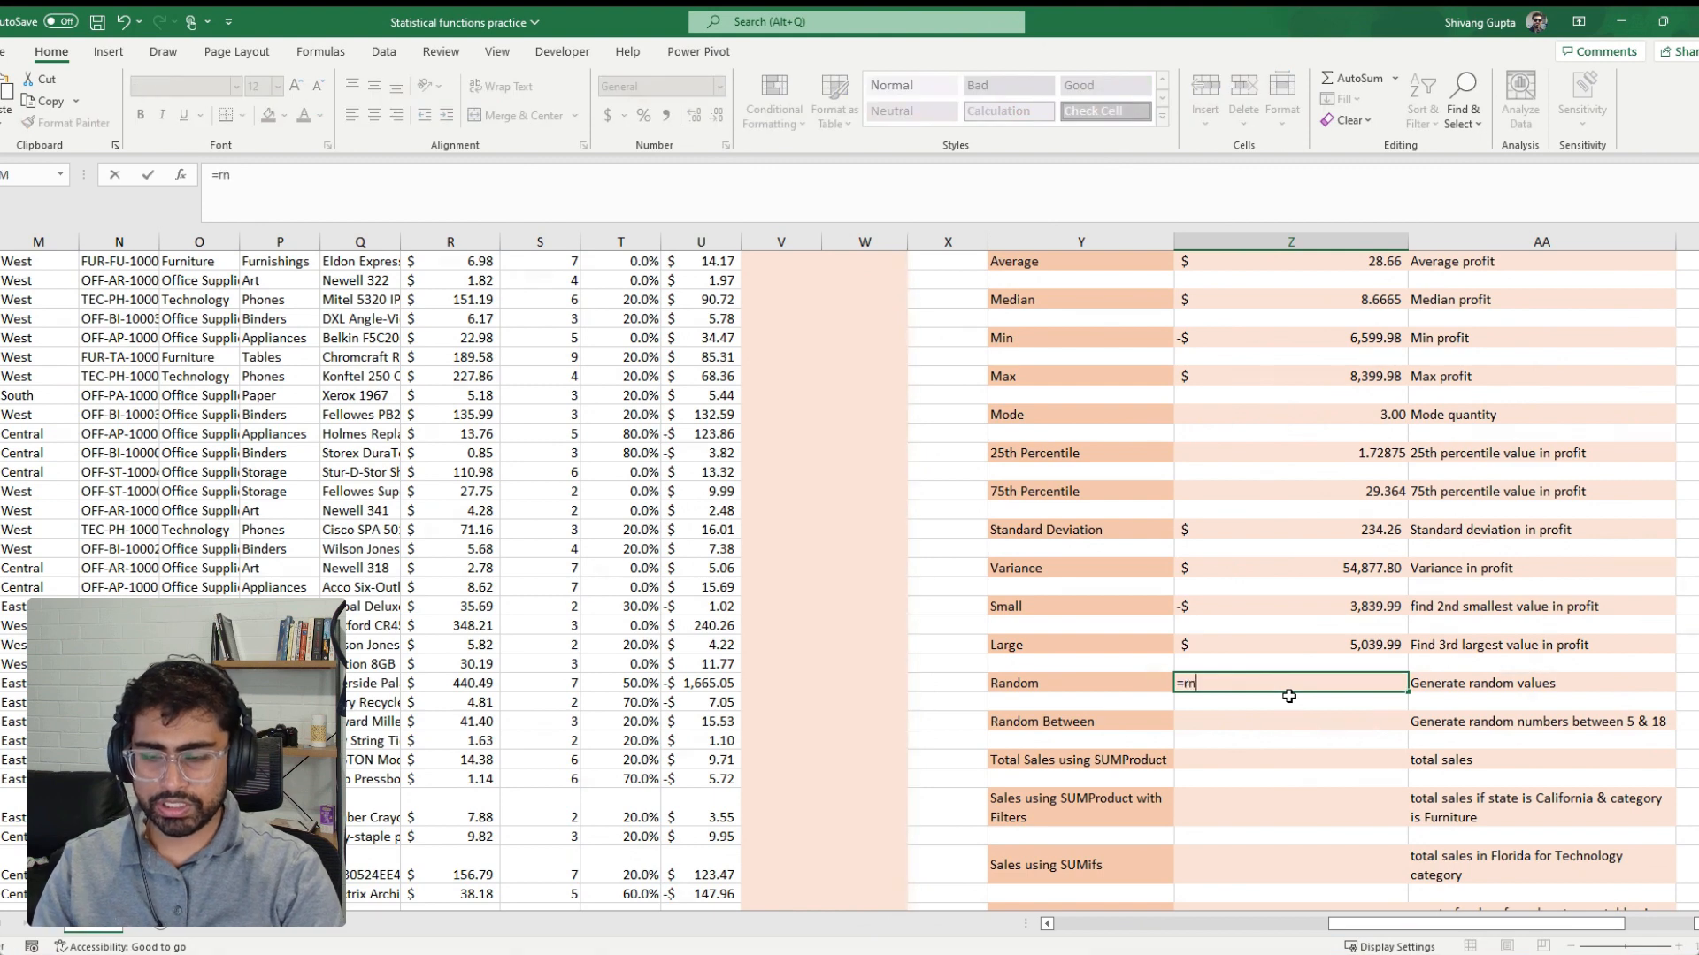
key("BackSpace")
type("a")
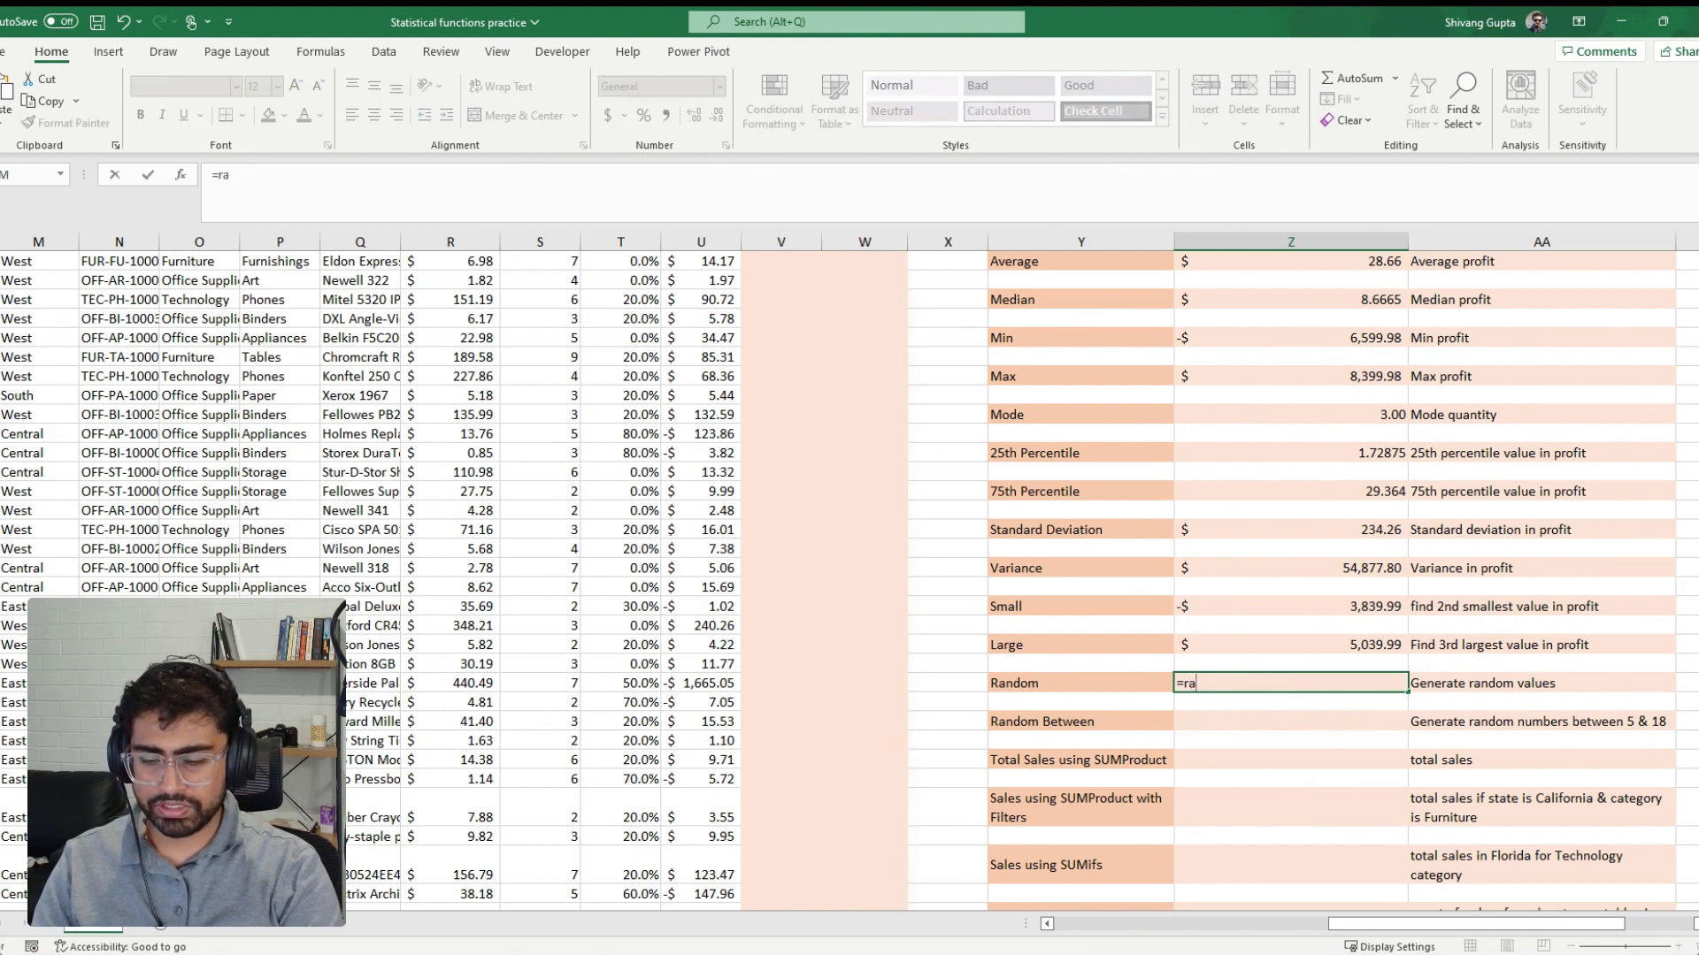
type("nd(")
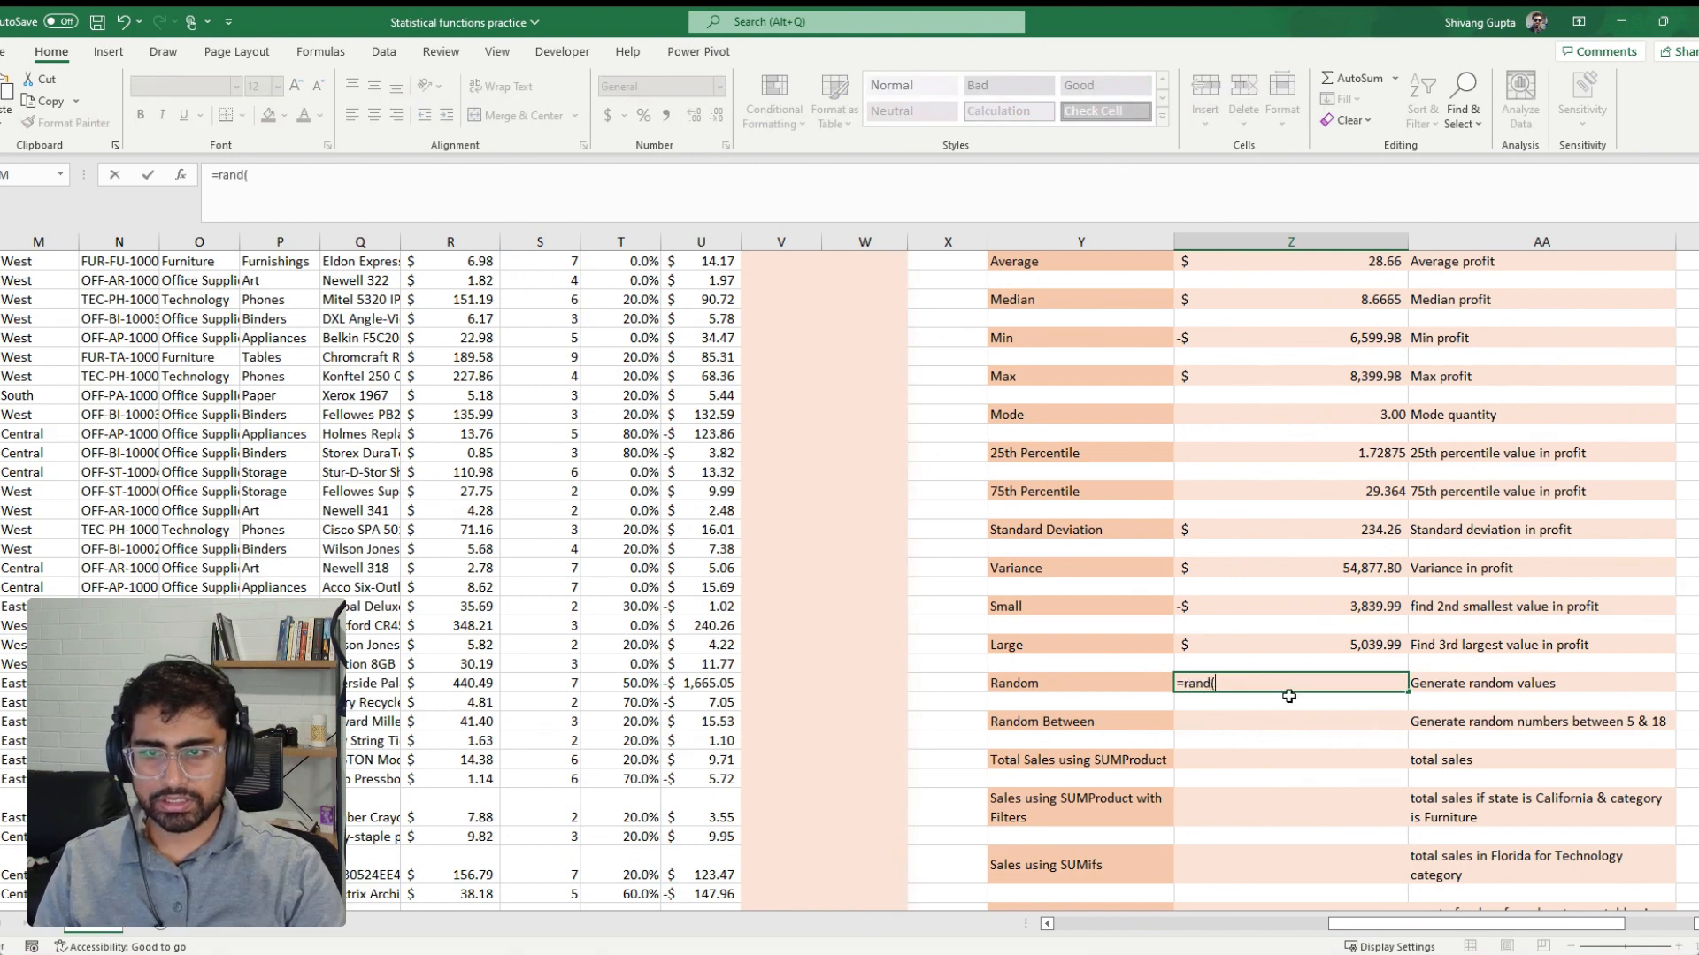
type(")")
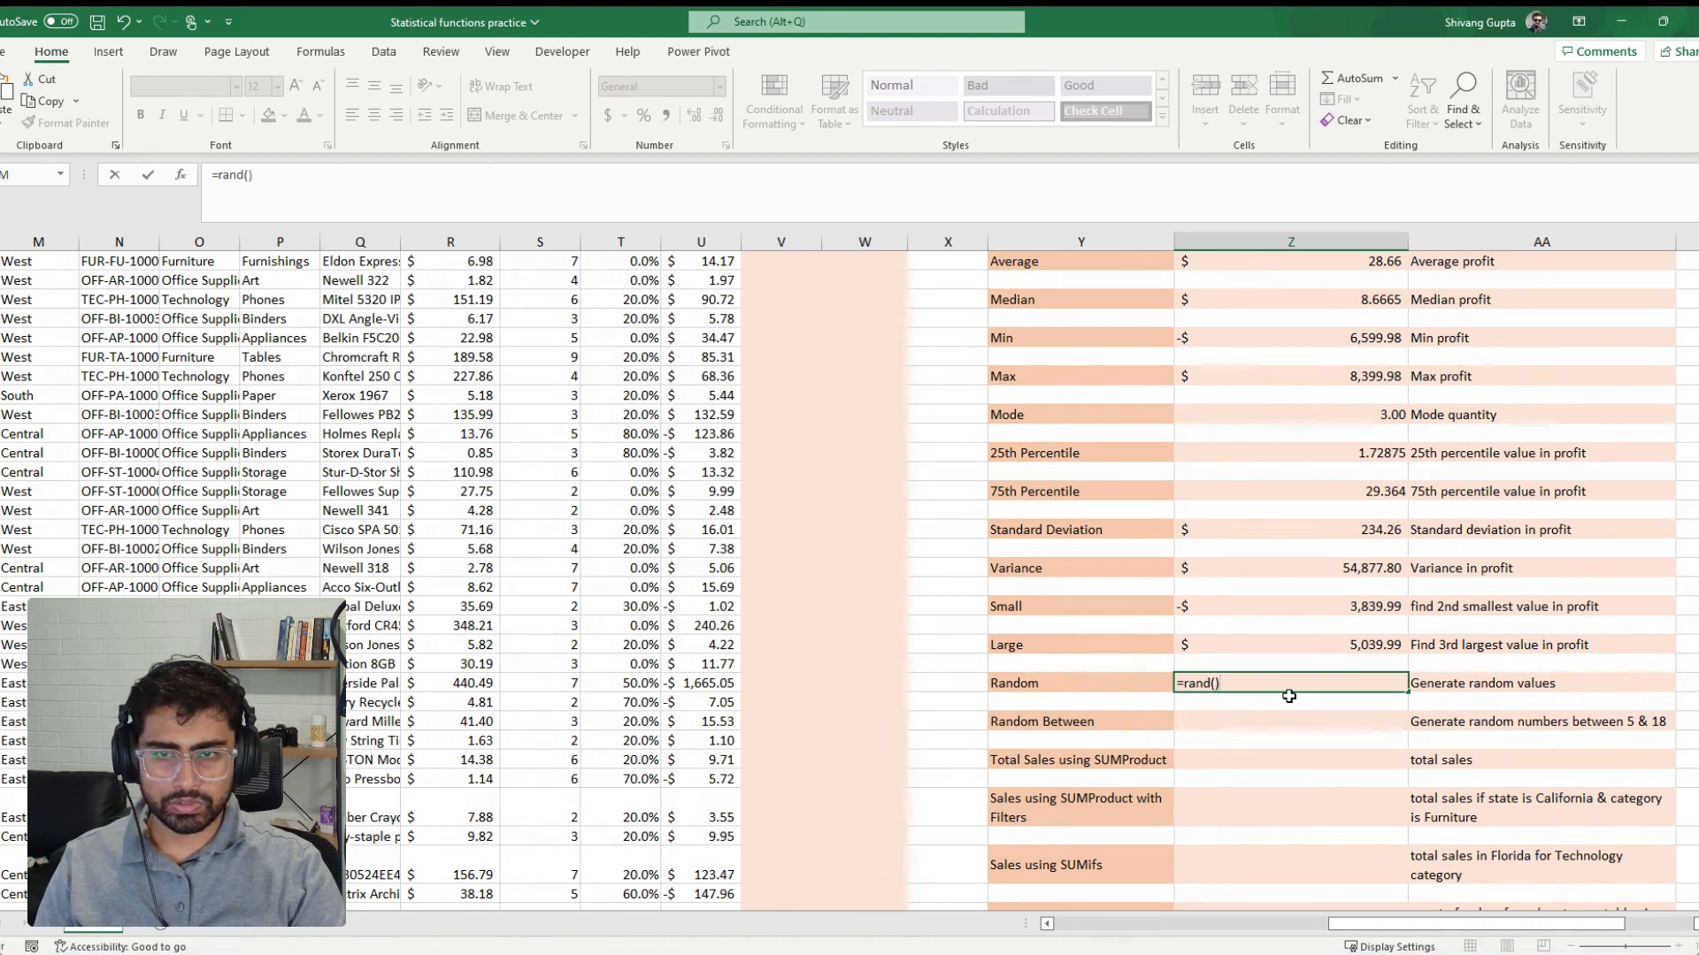
key("Return")
key("Up")
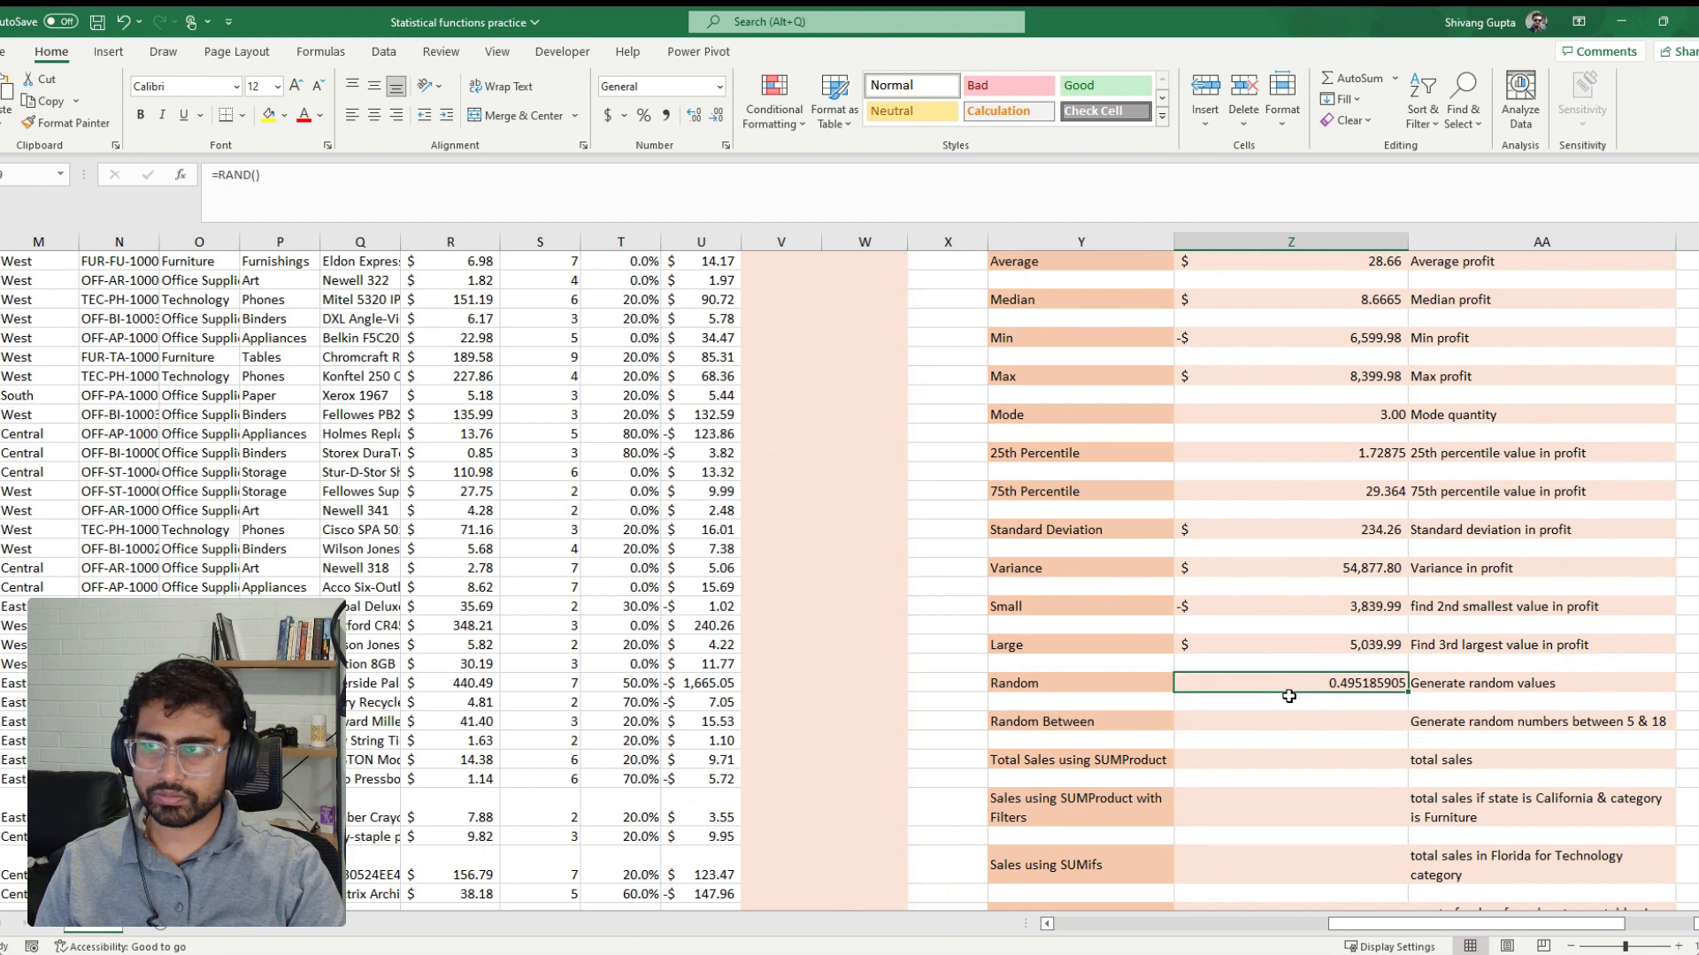
Re-enter the unchanged RAND formula beside the Random label three times to regenerate its value
left_click(325, 180)
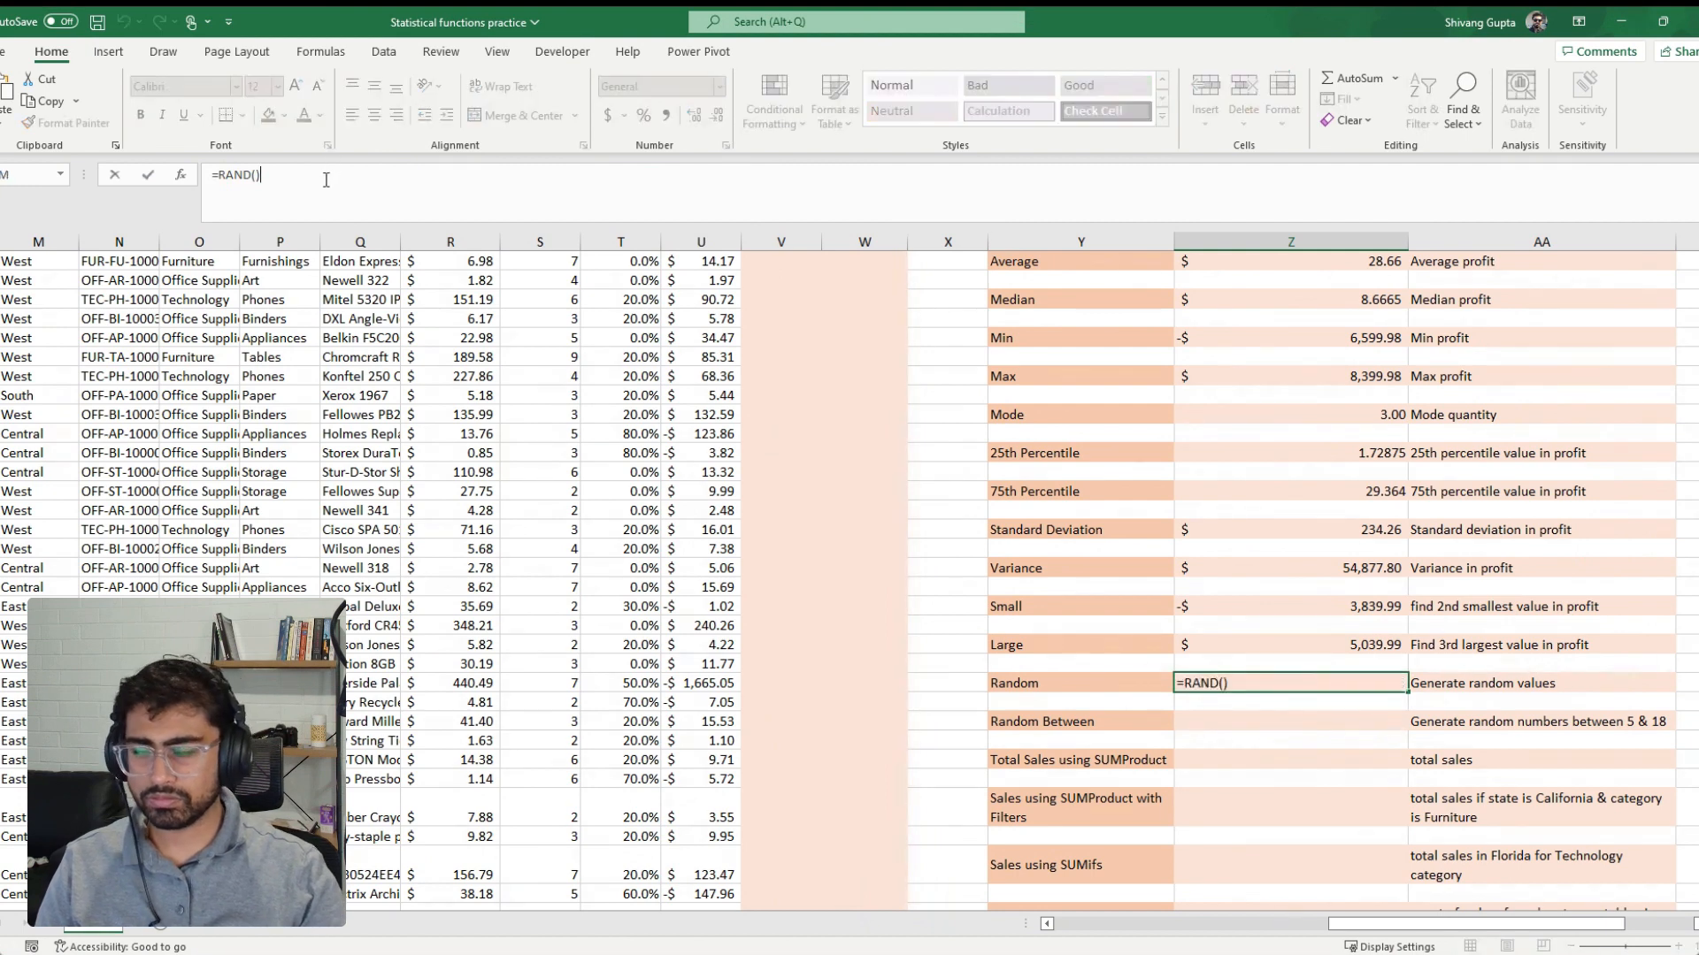
key("Return")
left_click(326, 179)
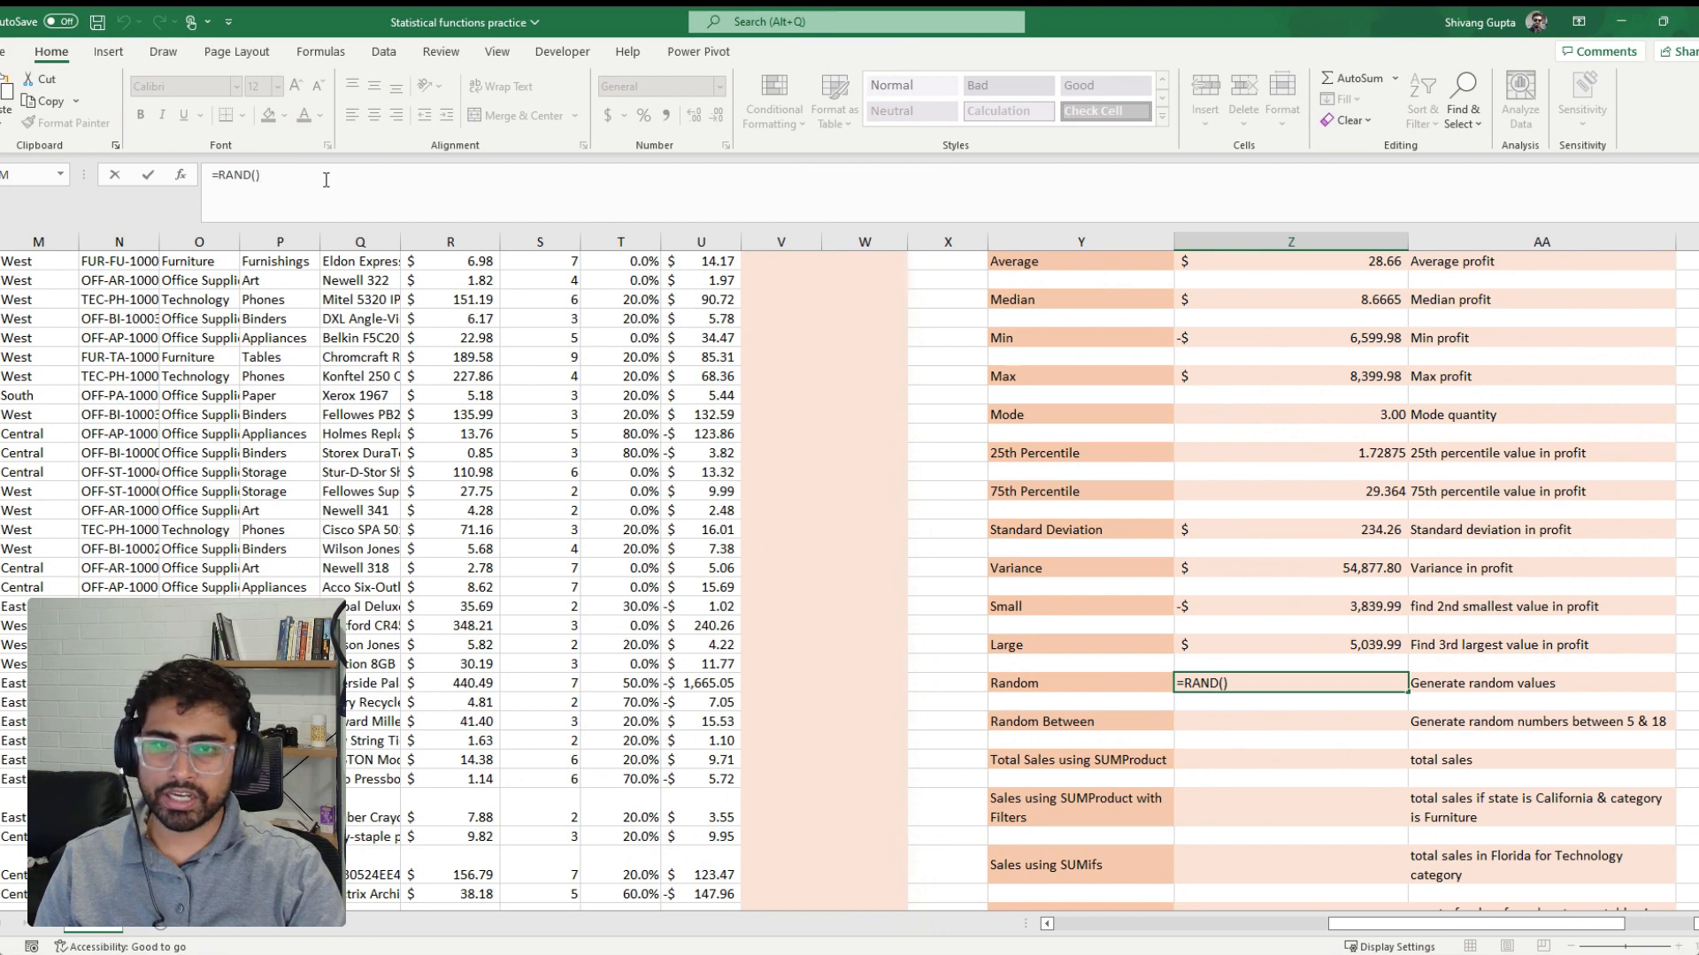
key("ctrl+Return")
left_click(326, 180)
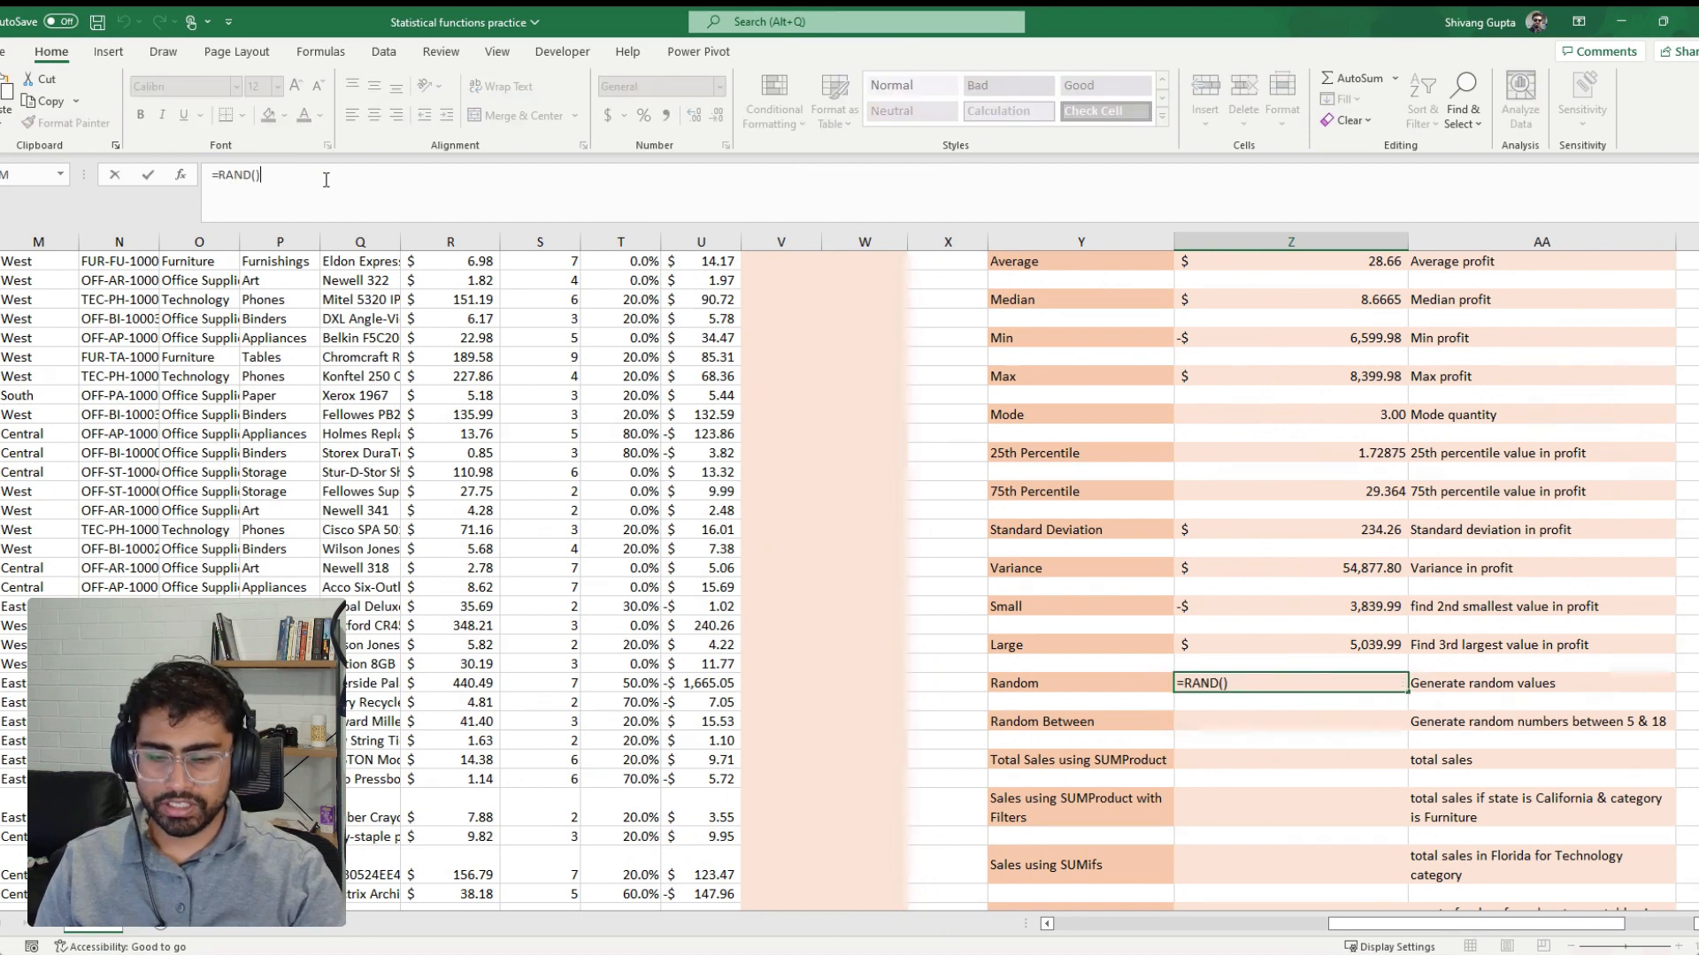
key("Return")
key("Up")
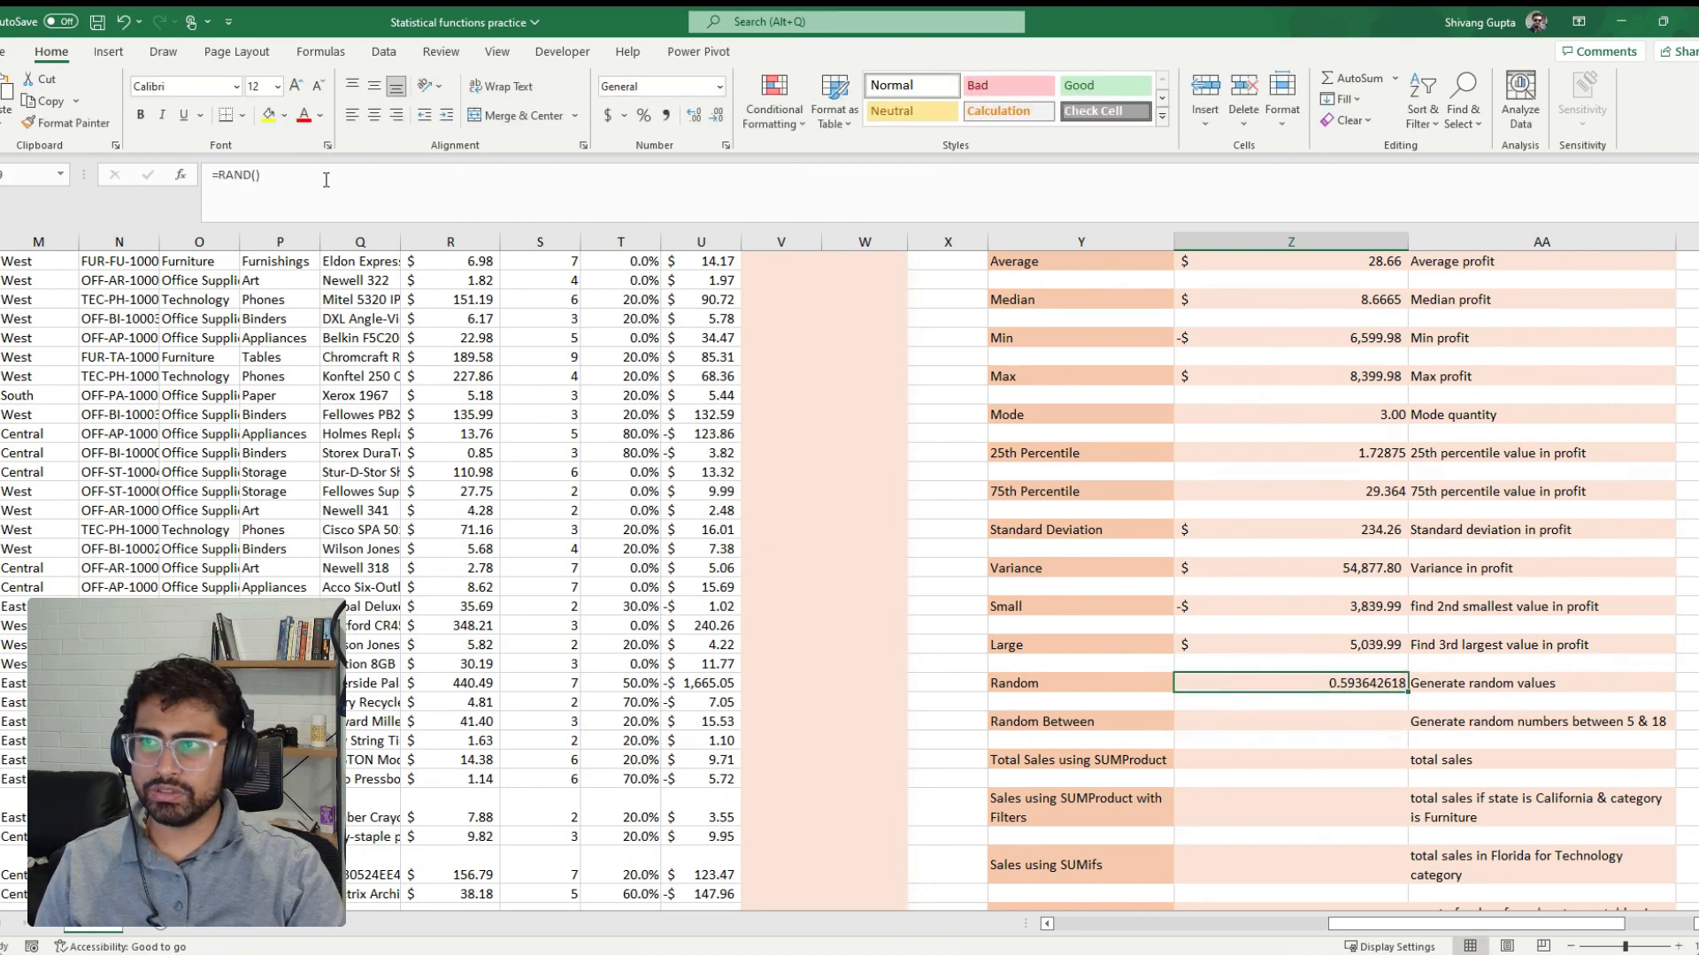
Generate a random whole number between 5 and 18 beside the Random Between label with =RANDBETWEEN(5,18)
scroll(1003, 585, "down", 1)
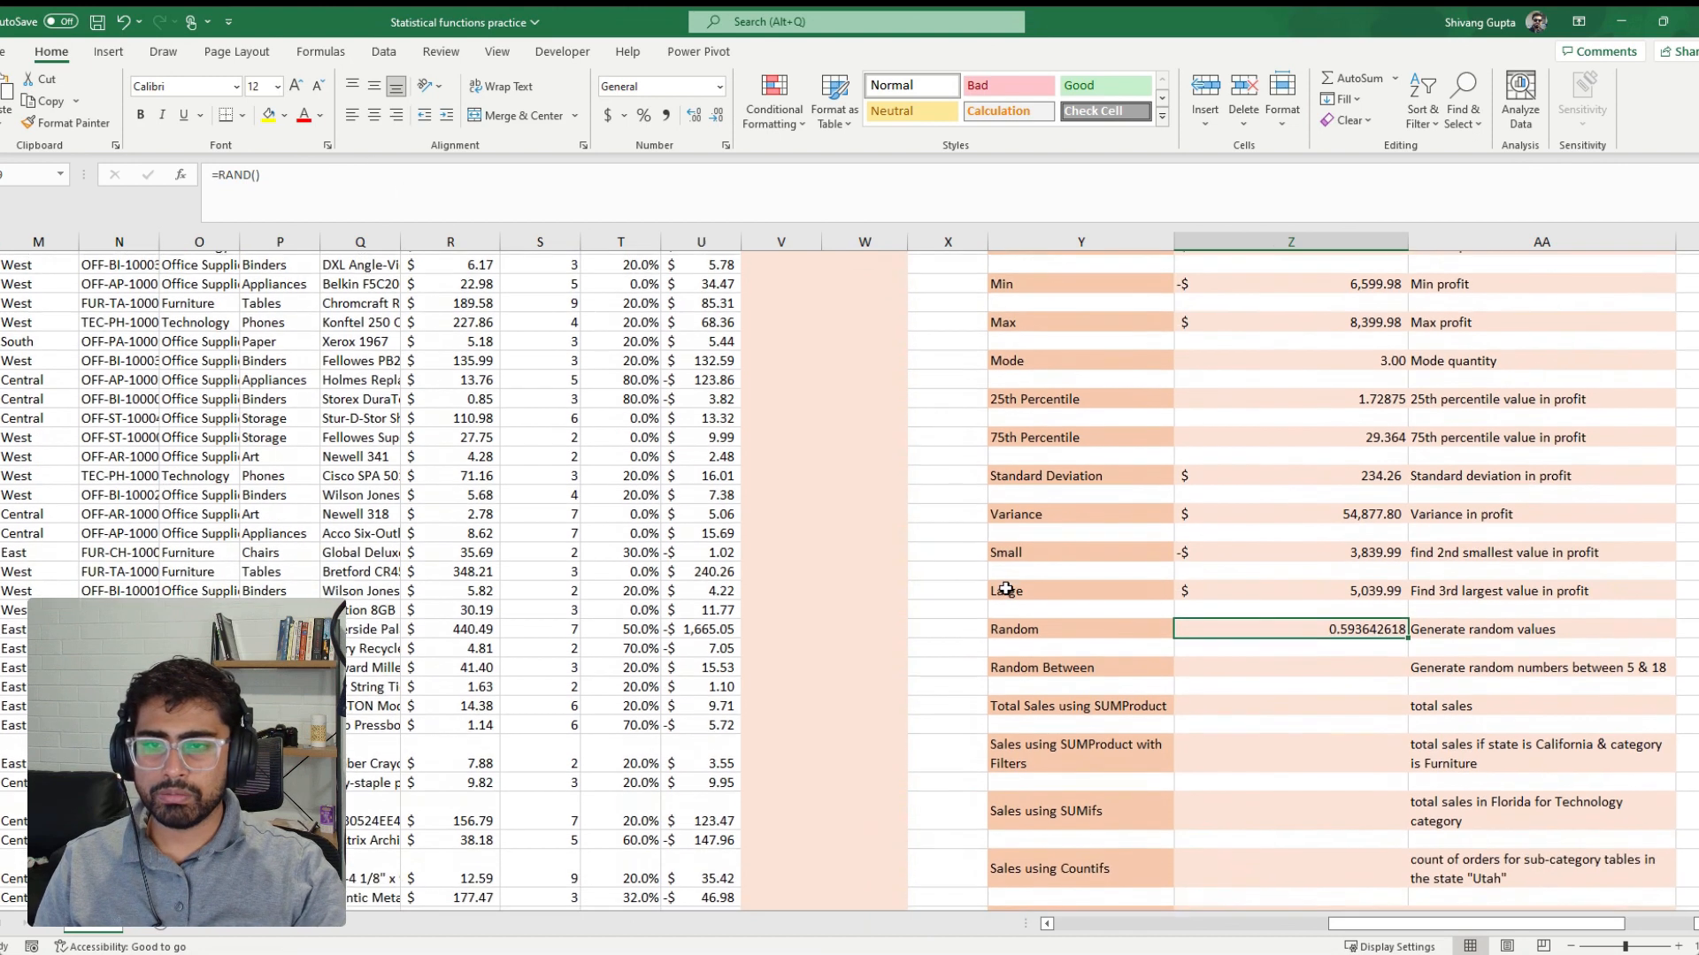
left_click(1254, 665)
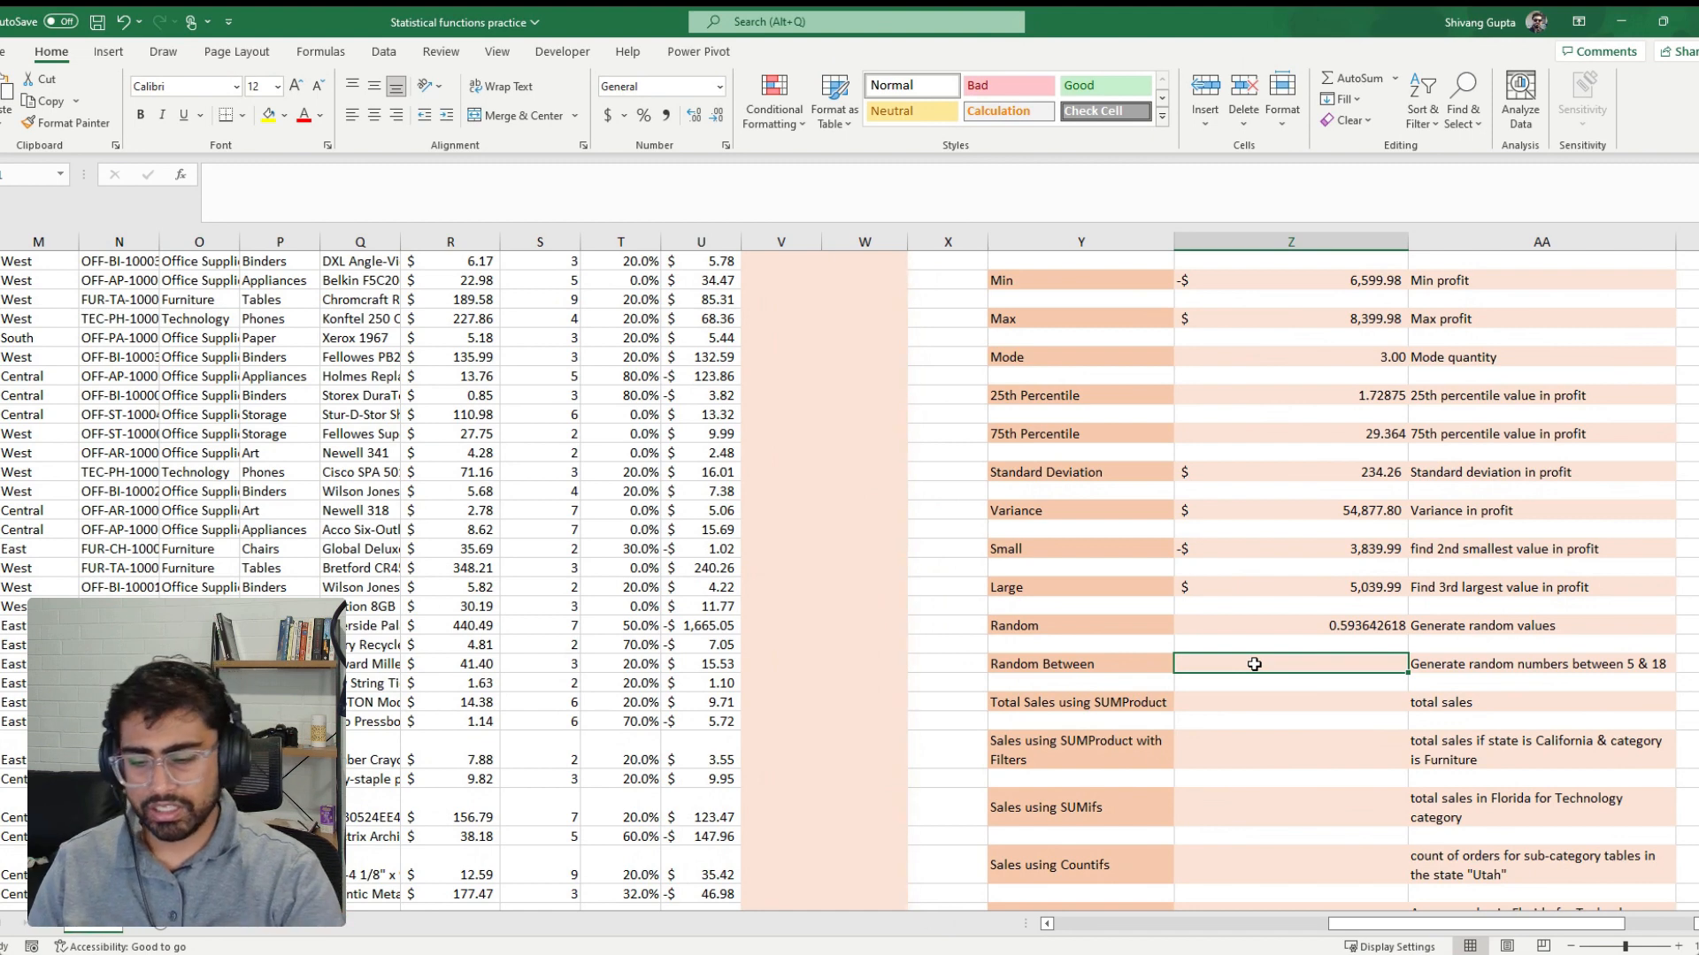
type("=rand")
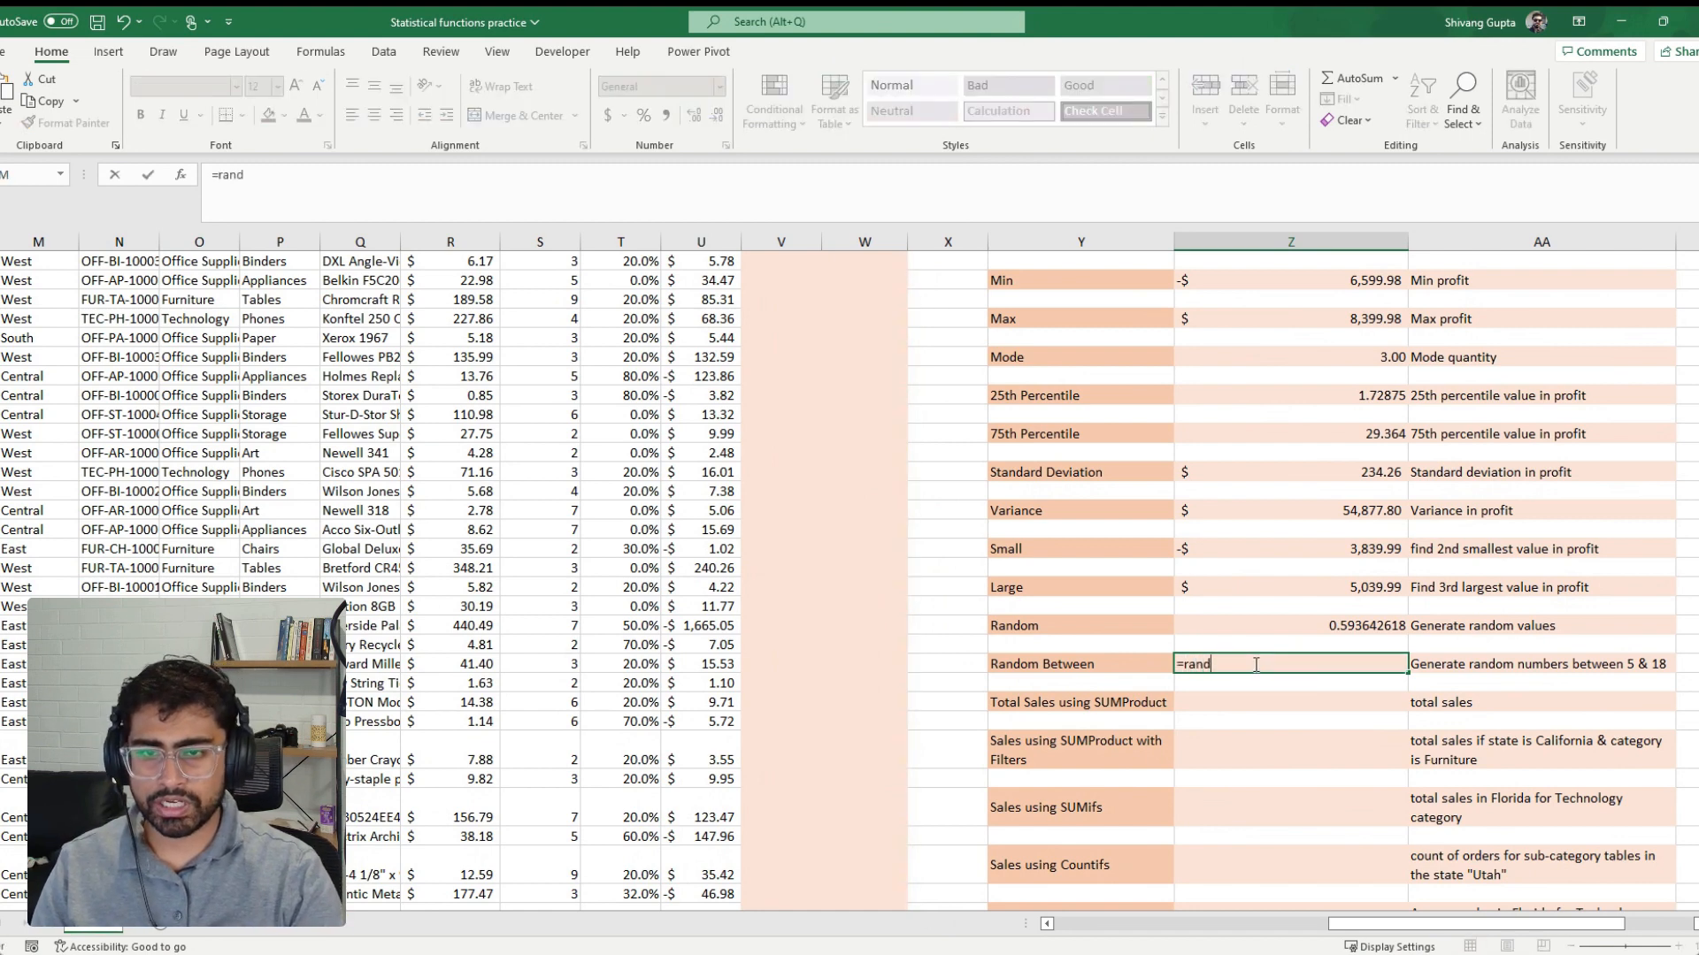
key("Down")
key("Down")
key("Tab")
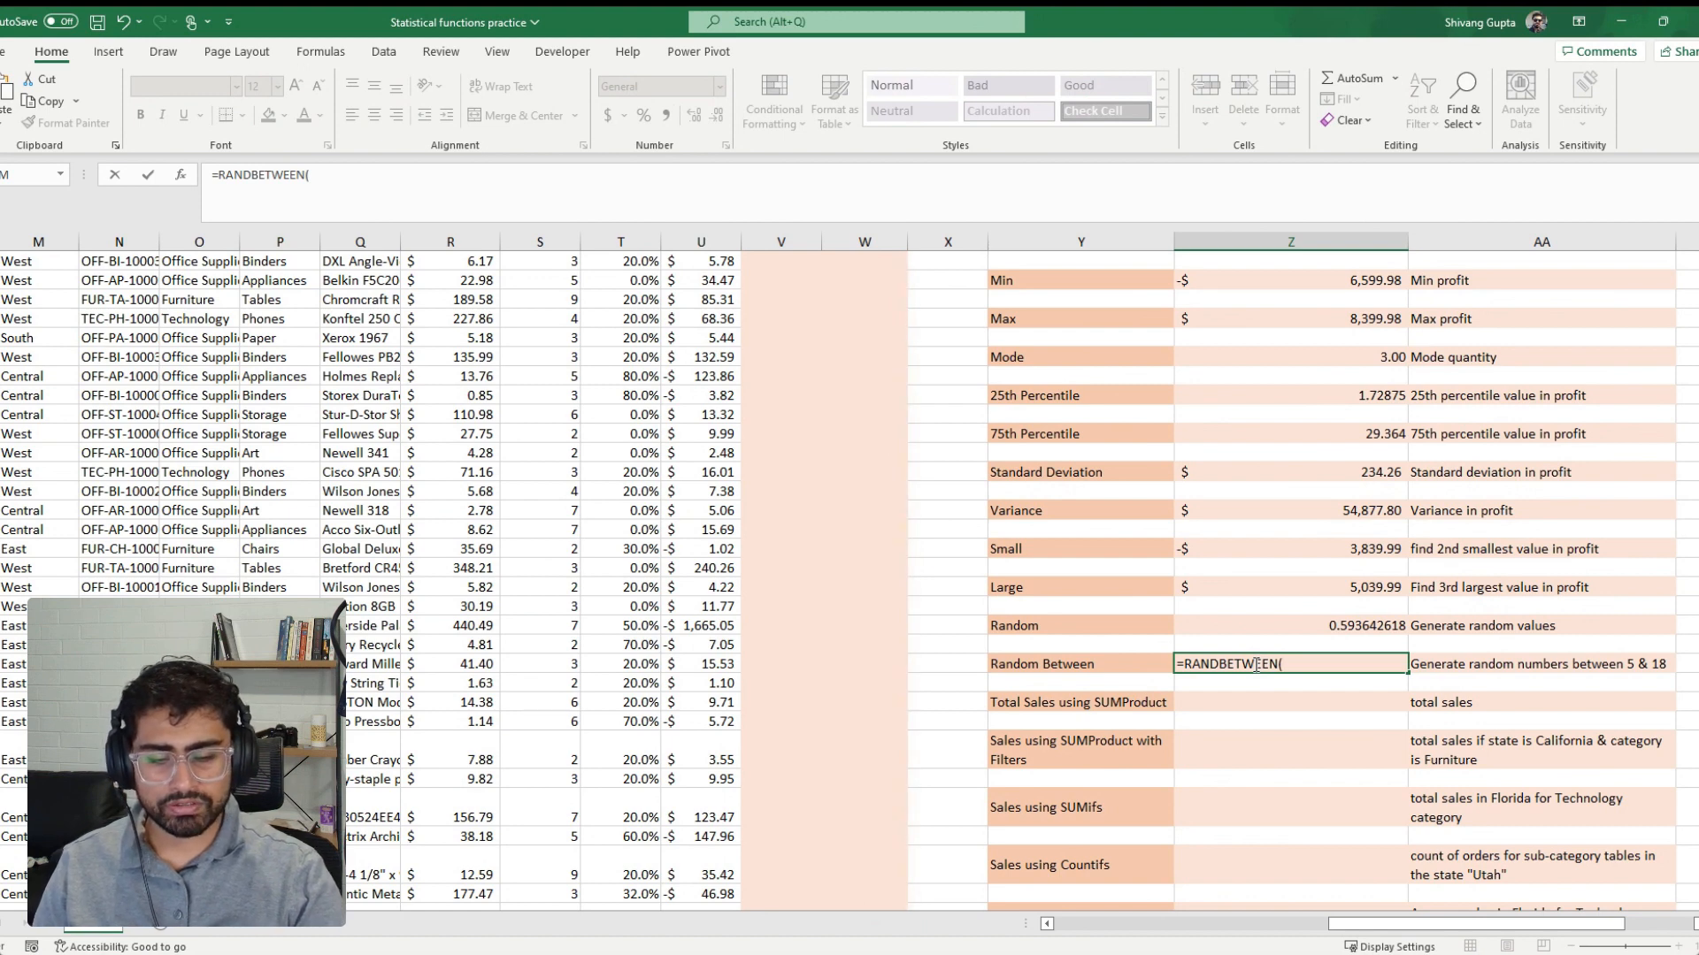
type("5,18")
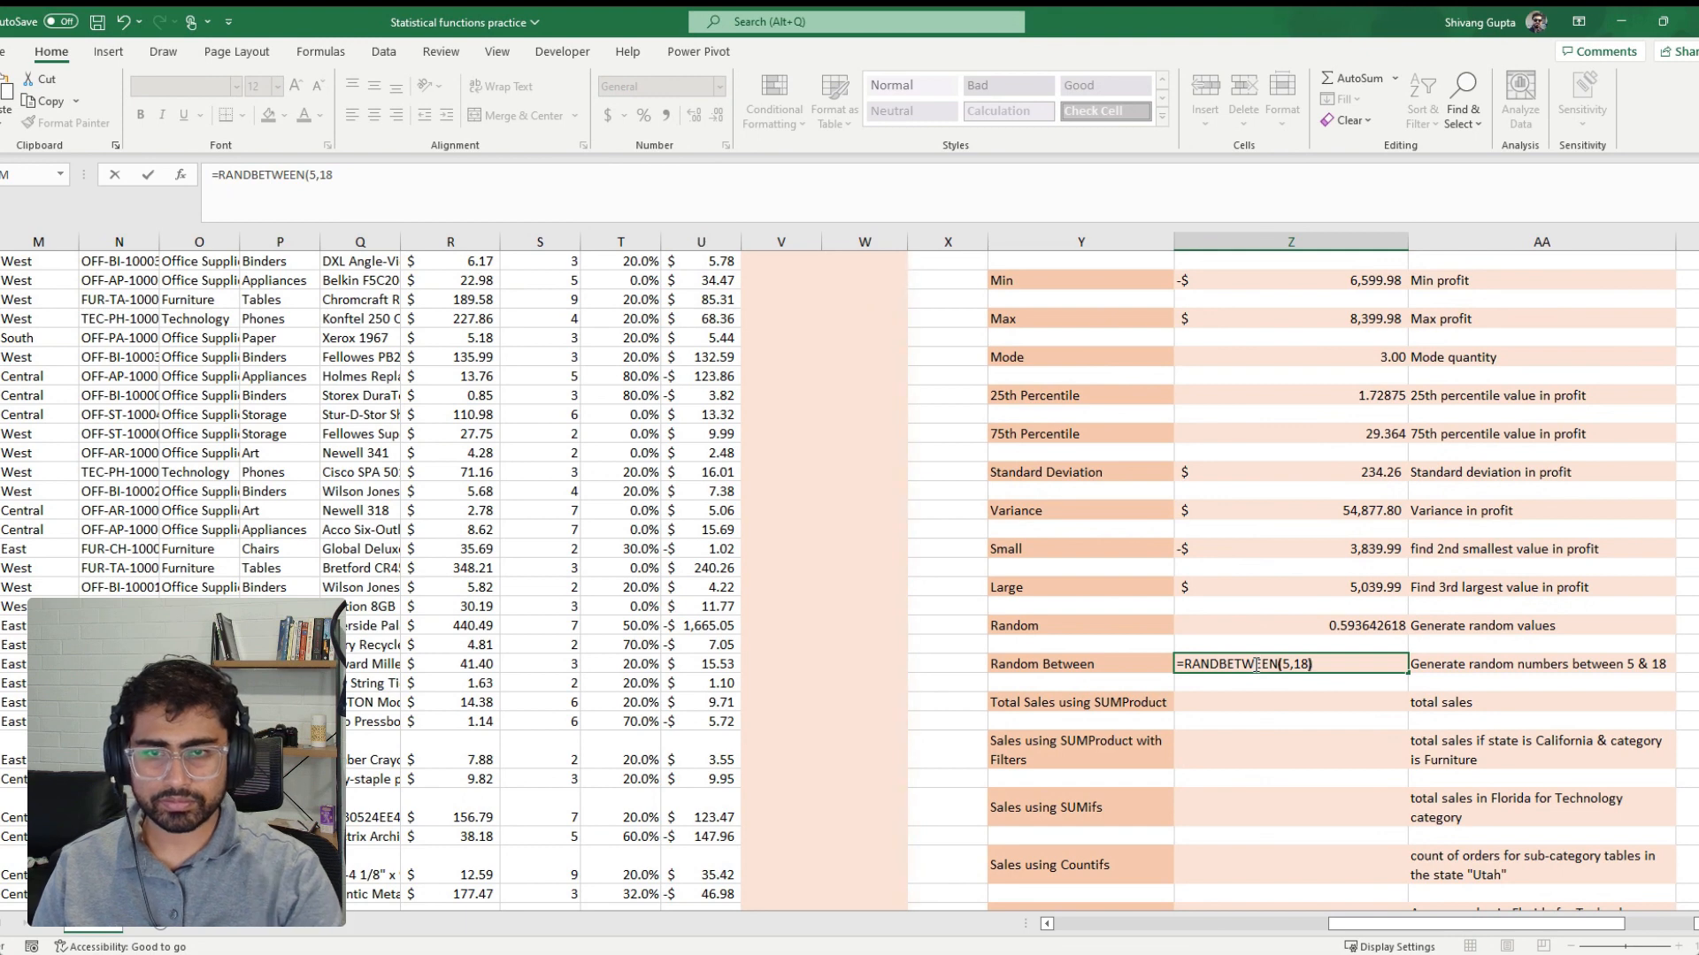
type(")")
key("Return")
Re-enter the unchanged RANDBETWEEN formula beside the Random Between label to regenerate its number
left_click(1254, 663)
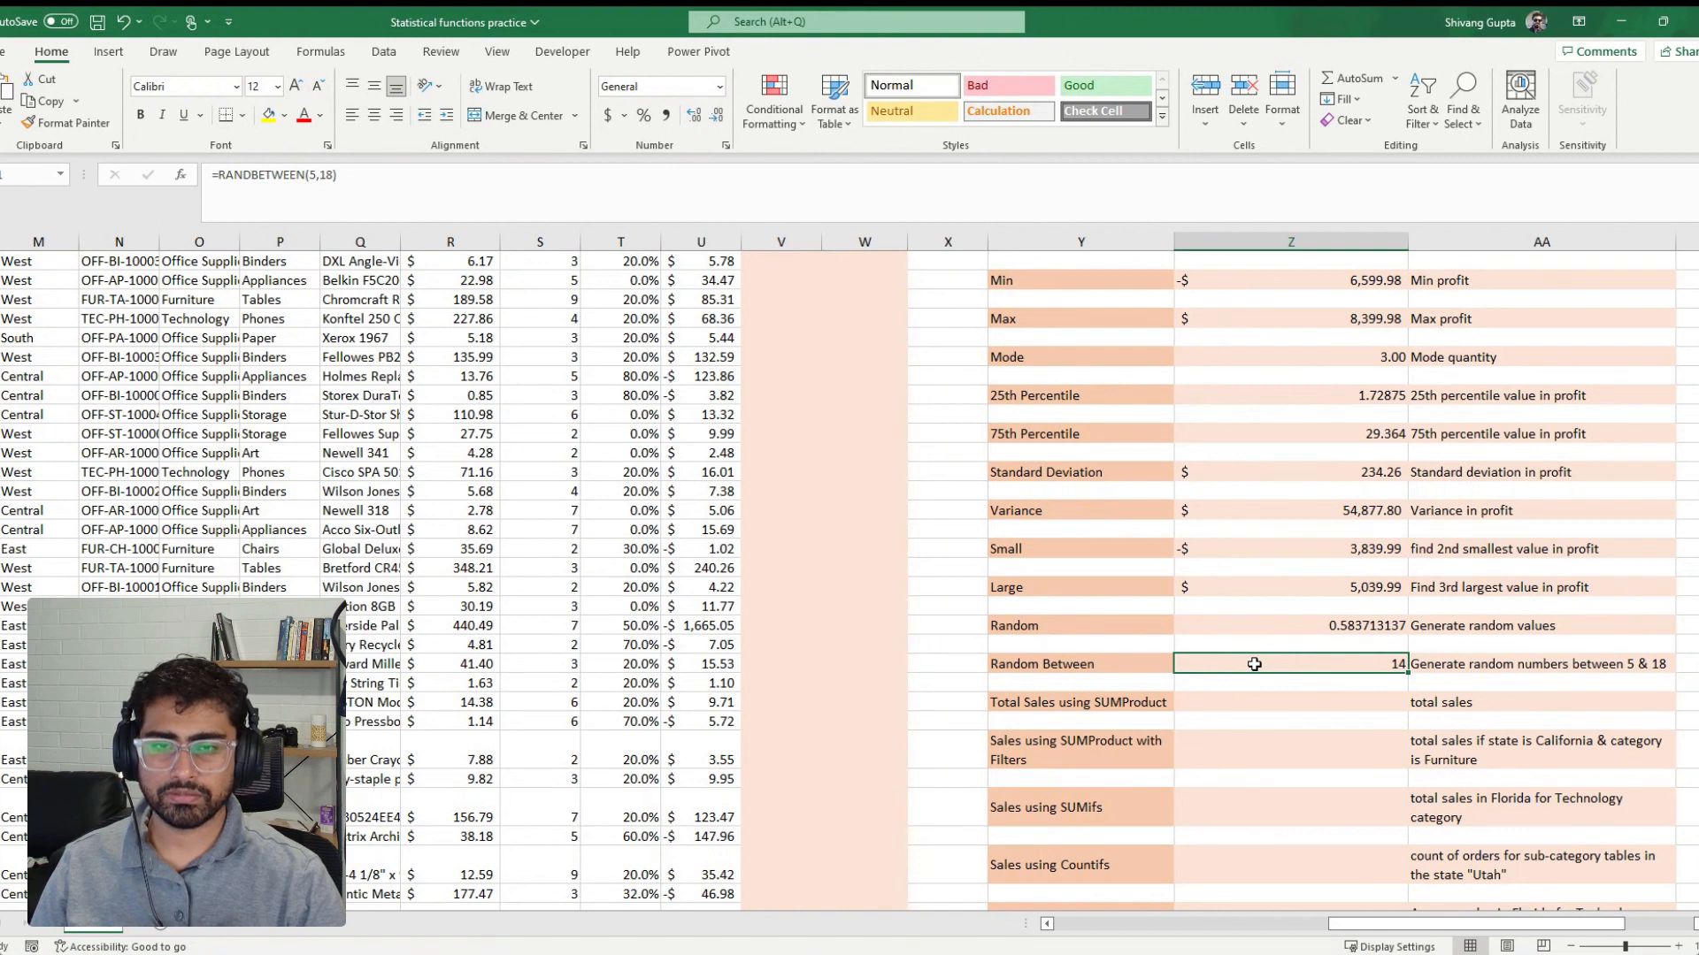
left_click(606, 189)
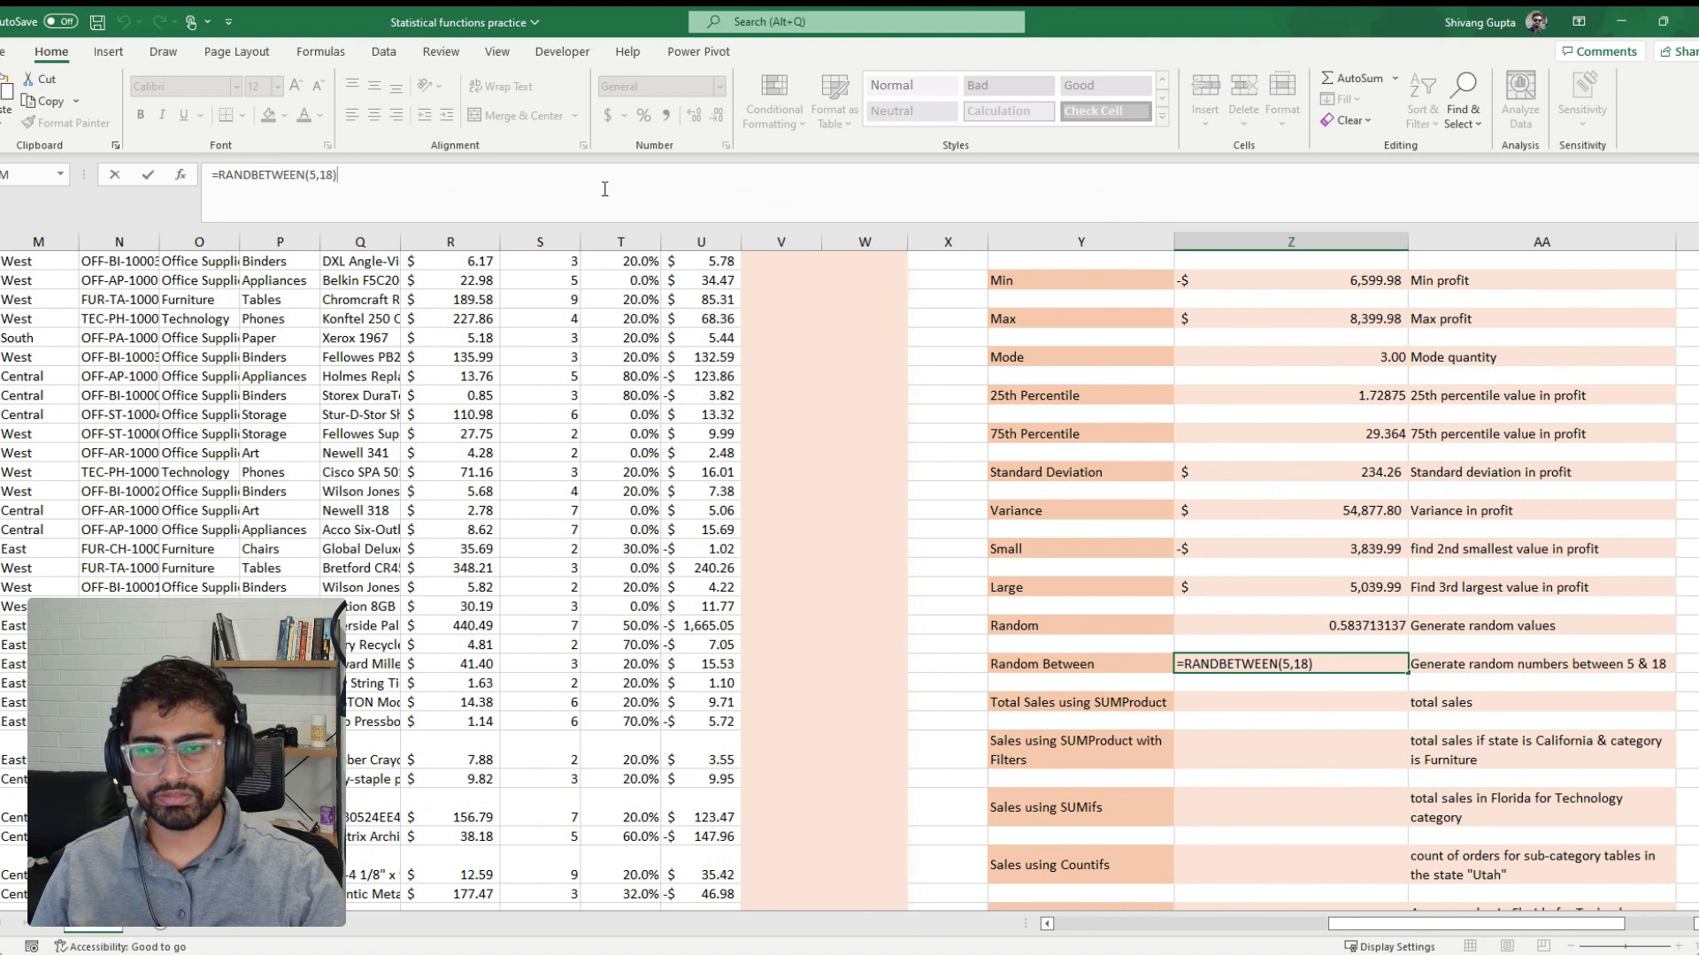
key("ctrl+Return")
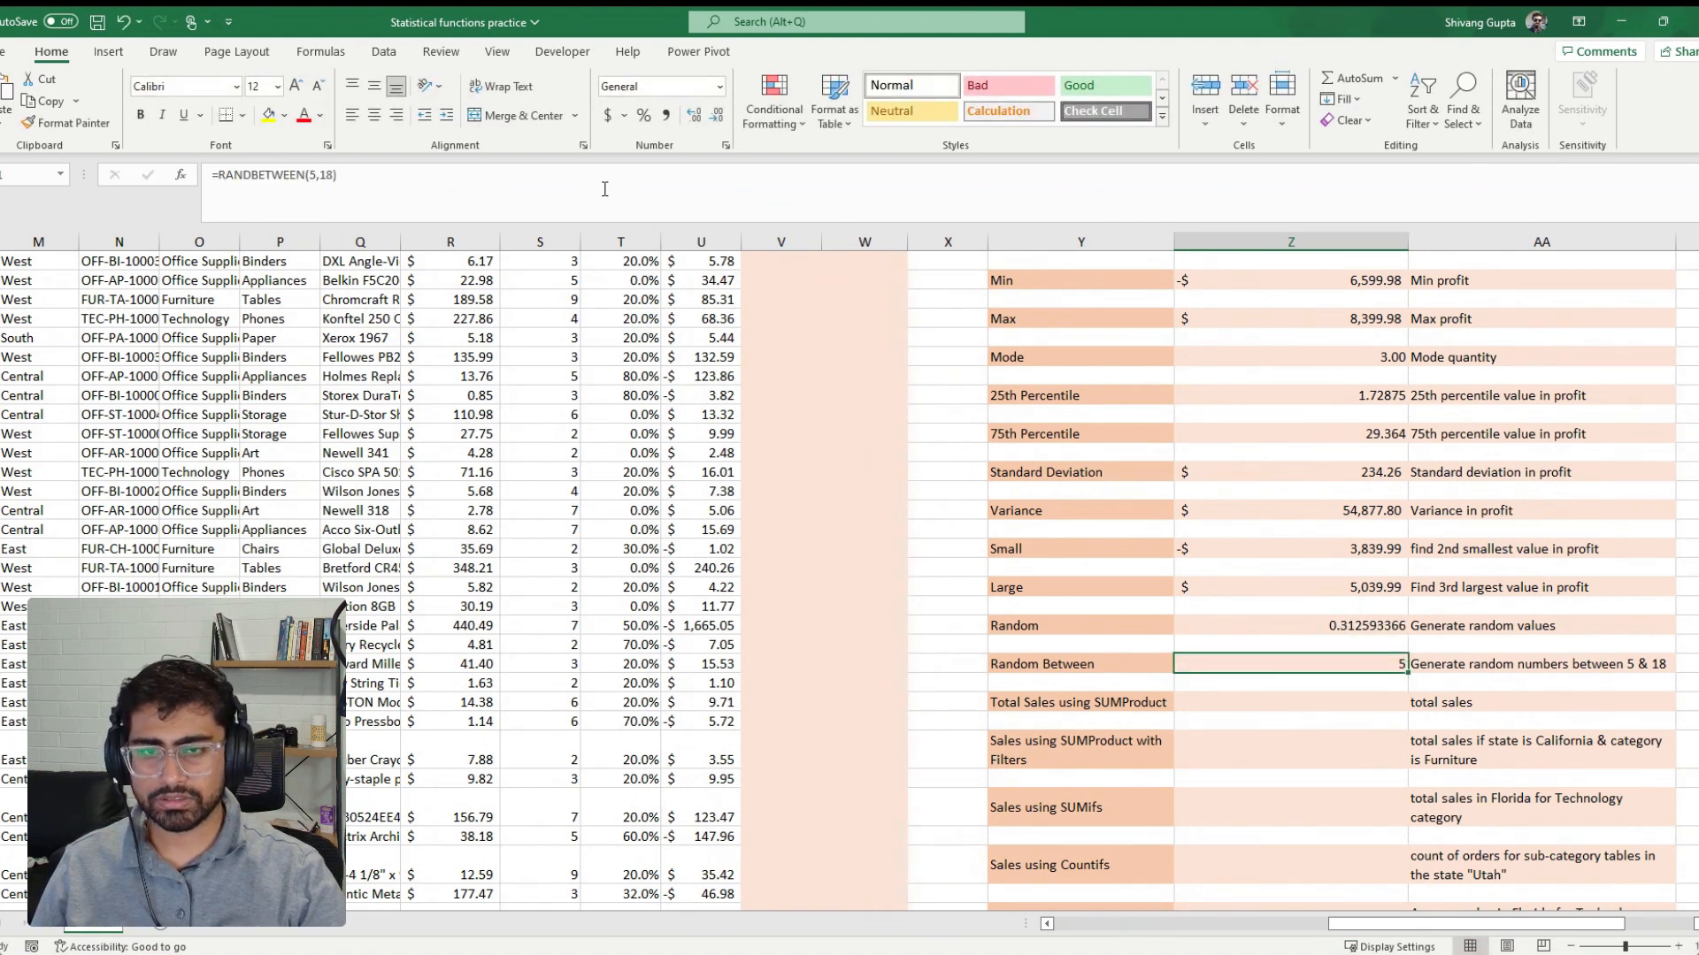
Replace the RAND formula beside the Random label with its static value by copying the cell and pasting values only over it
key("Up")
key("Up")
key("ctrl+c")
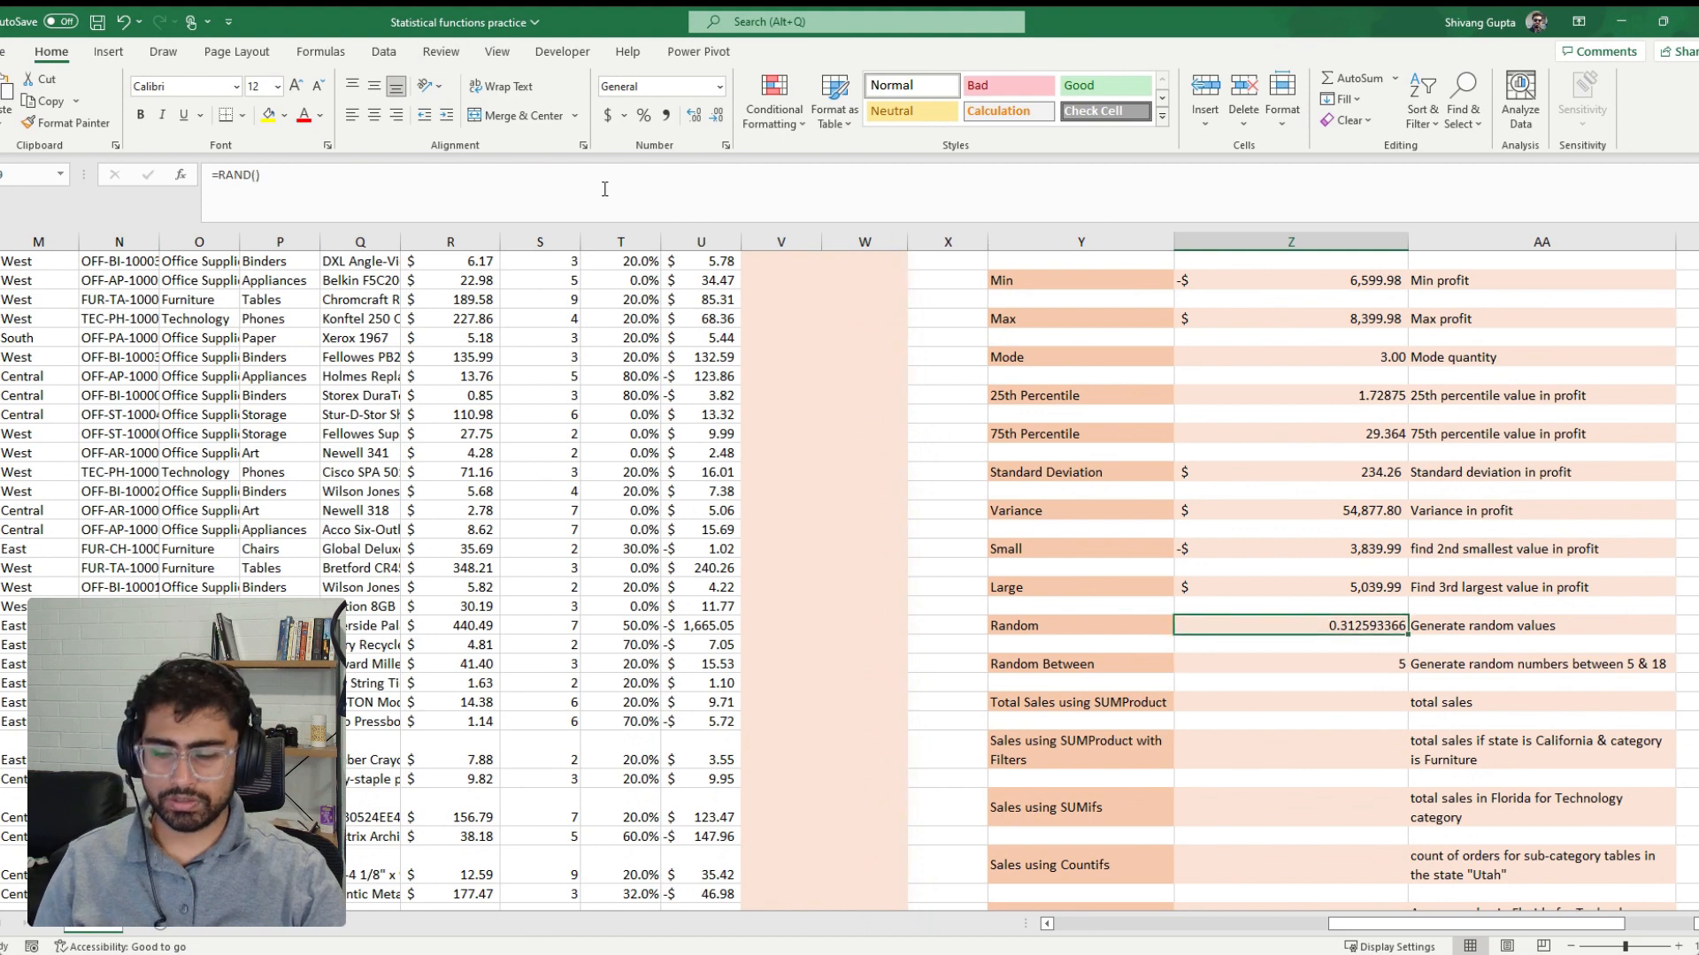
key("ctrl+alt+v")
key("v")
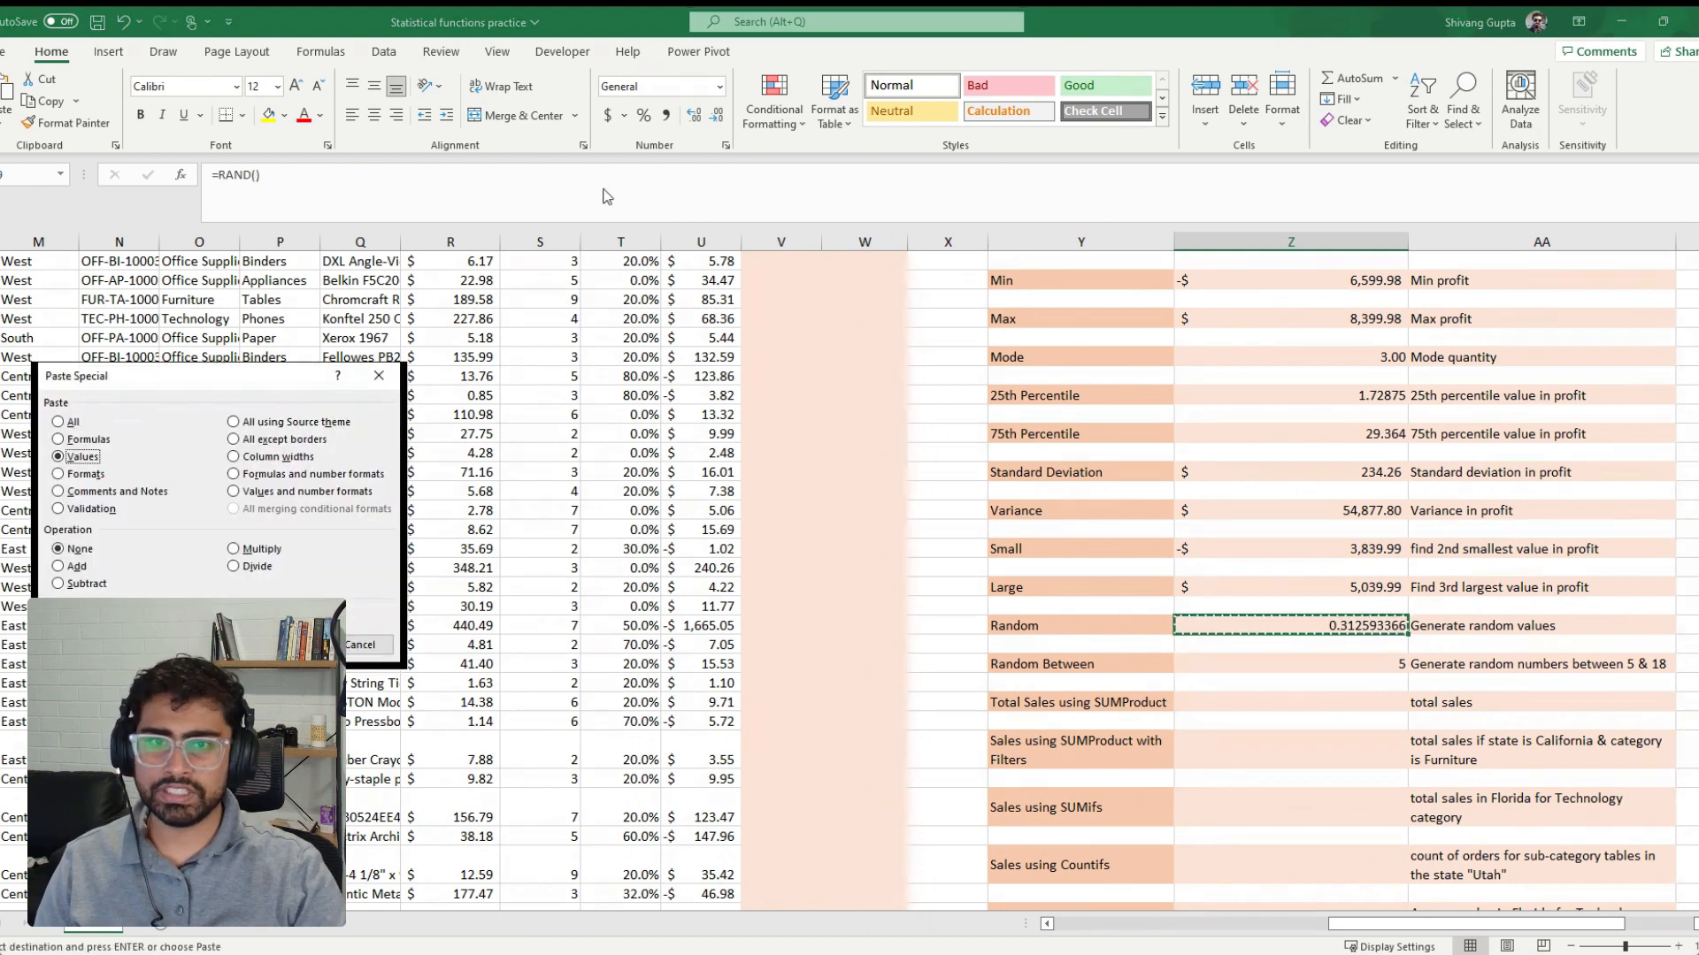
key("Return")
key("Down")
key("Down")
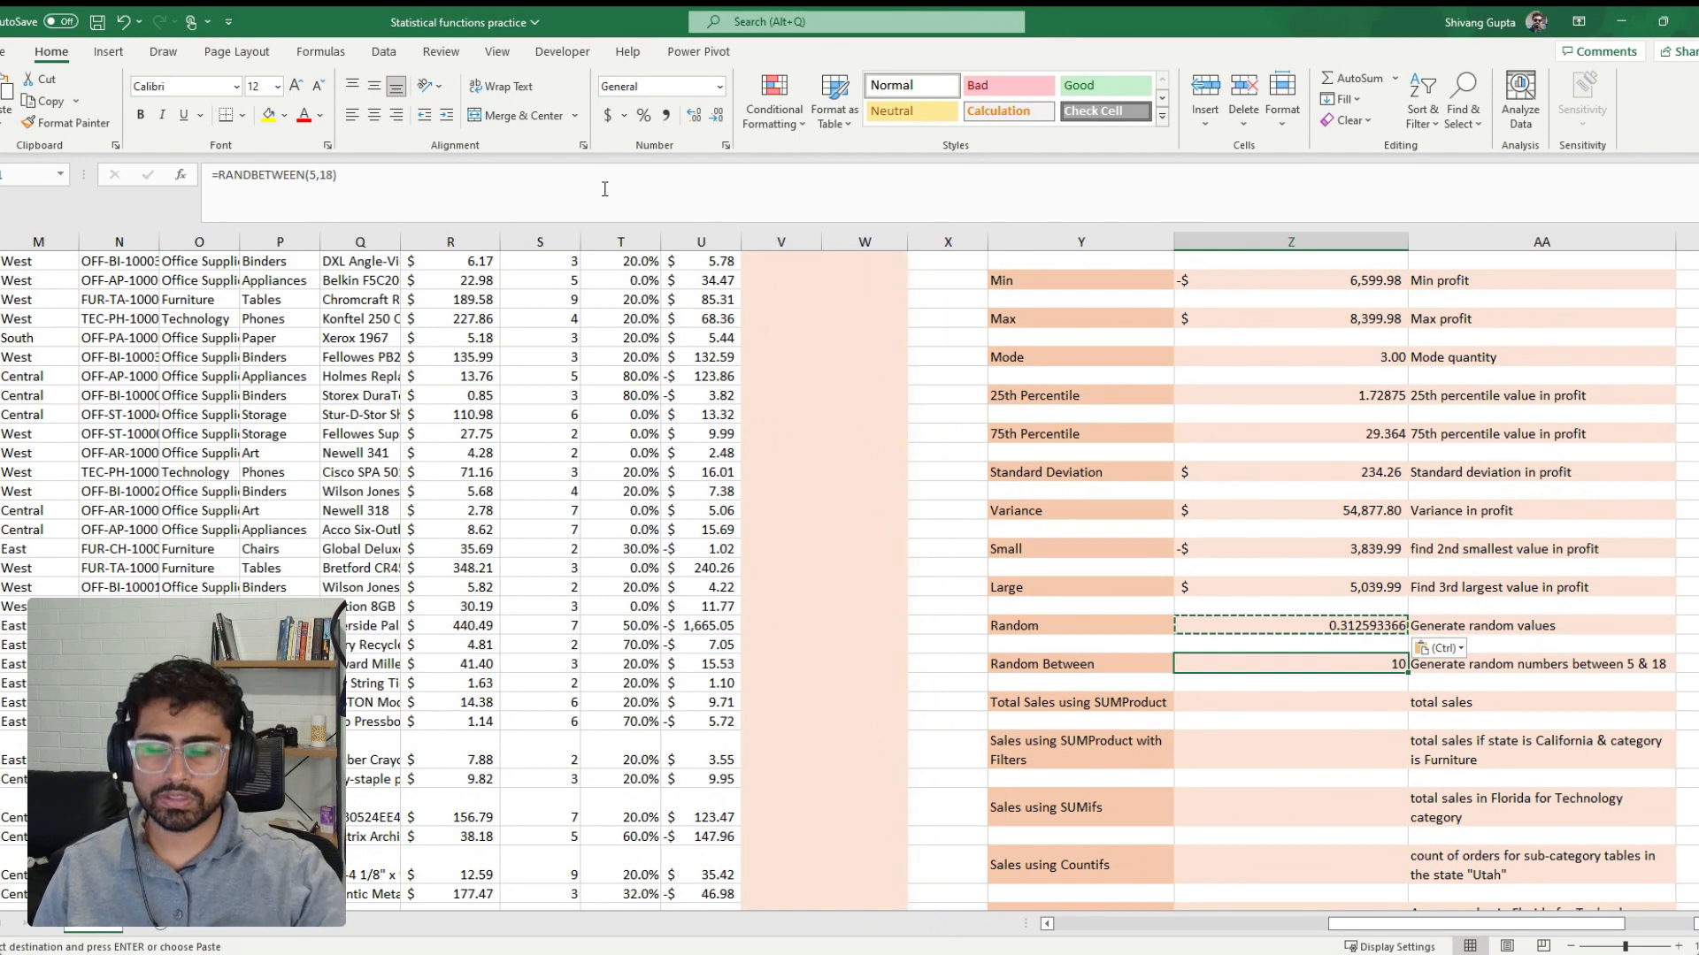
Insert a blank helper column between the Profit and Rank columns
left_click(1284, 702)
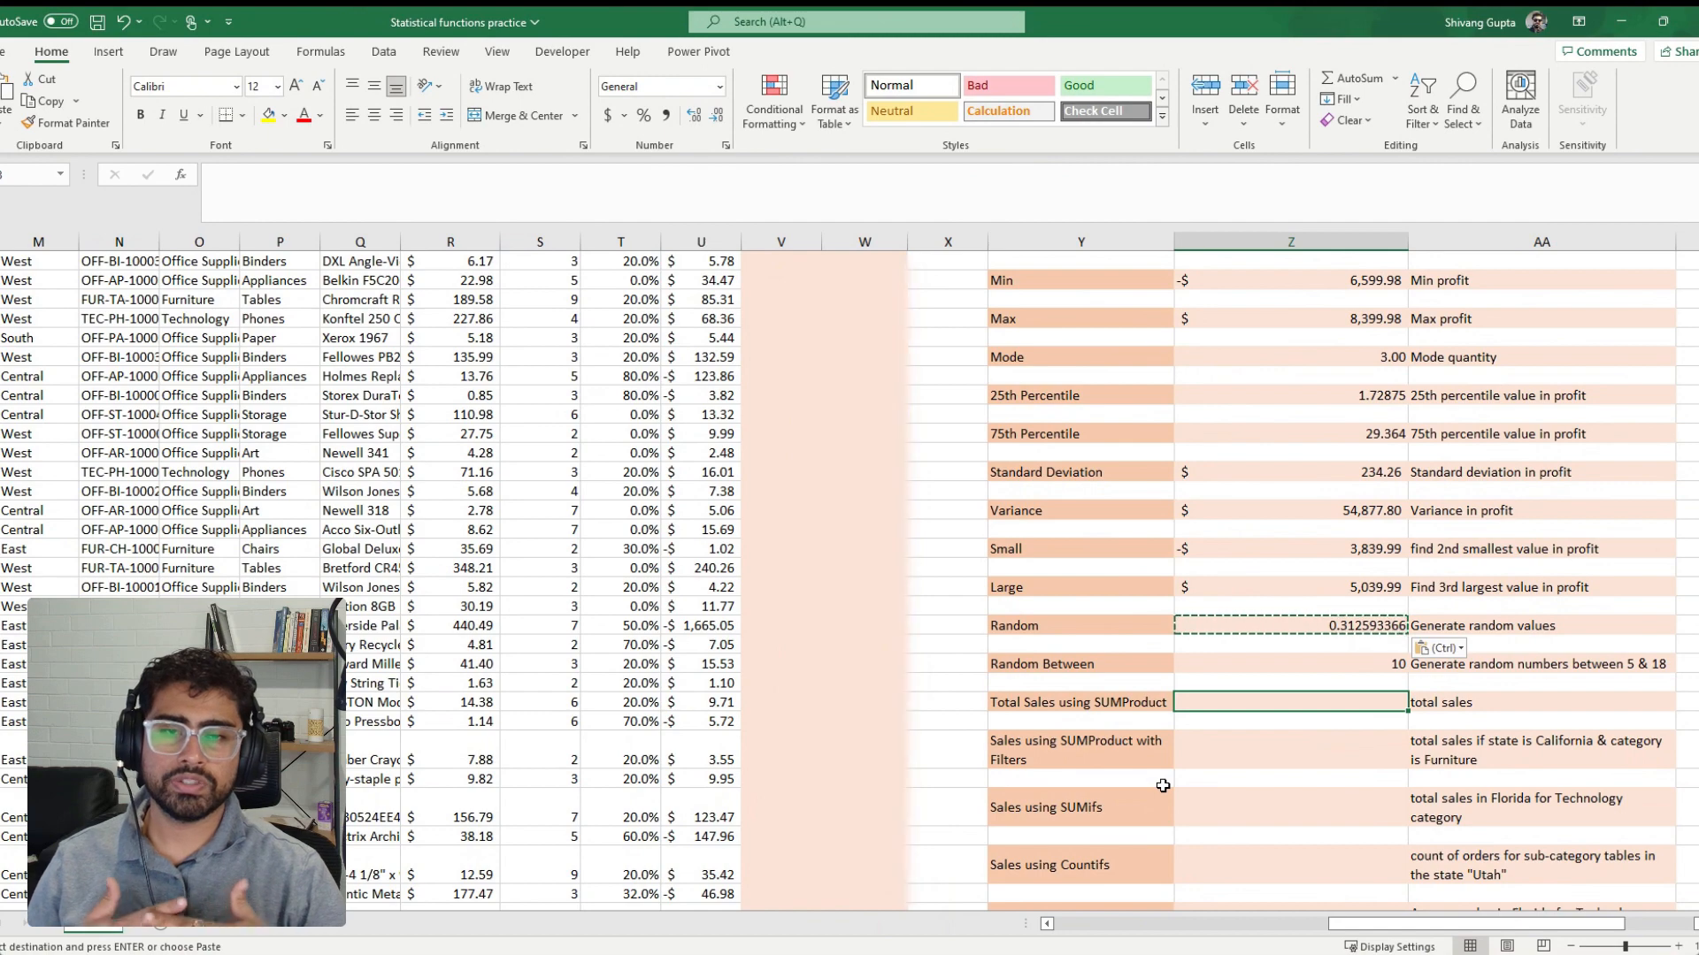
left_click(659, 553)
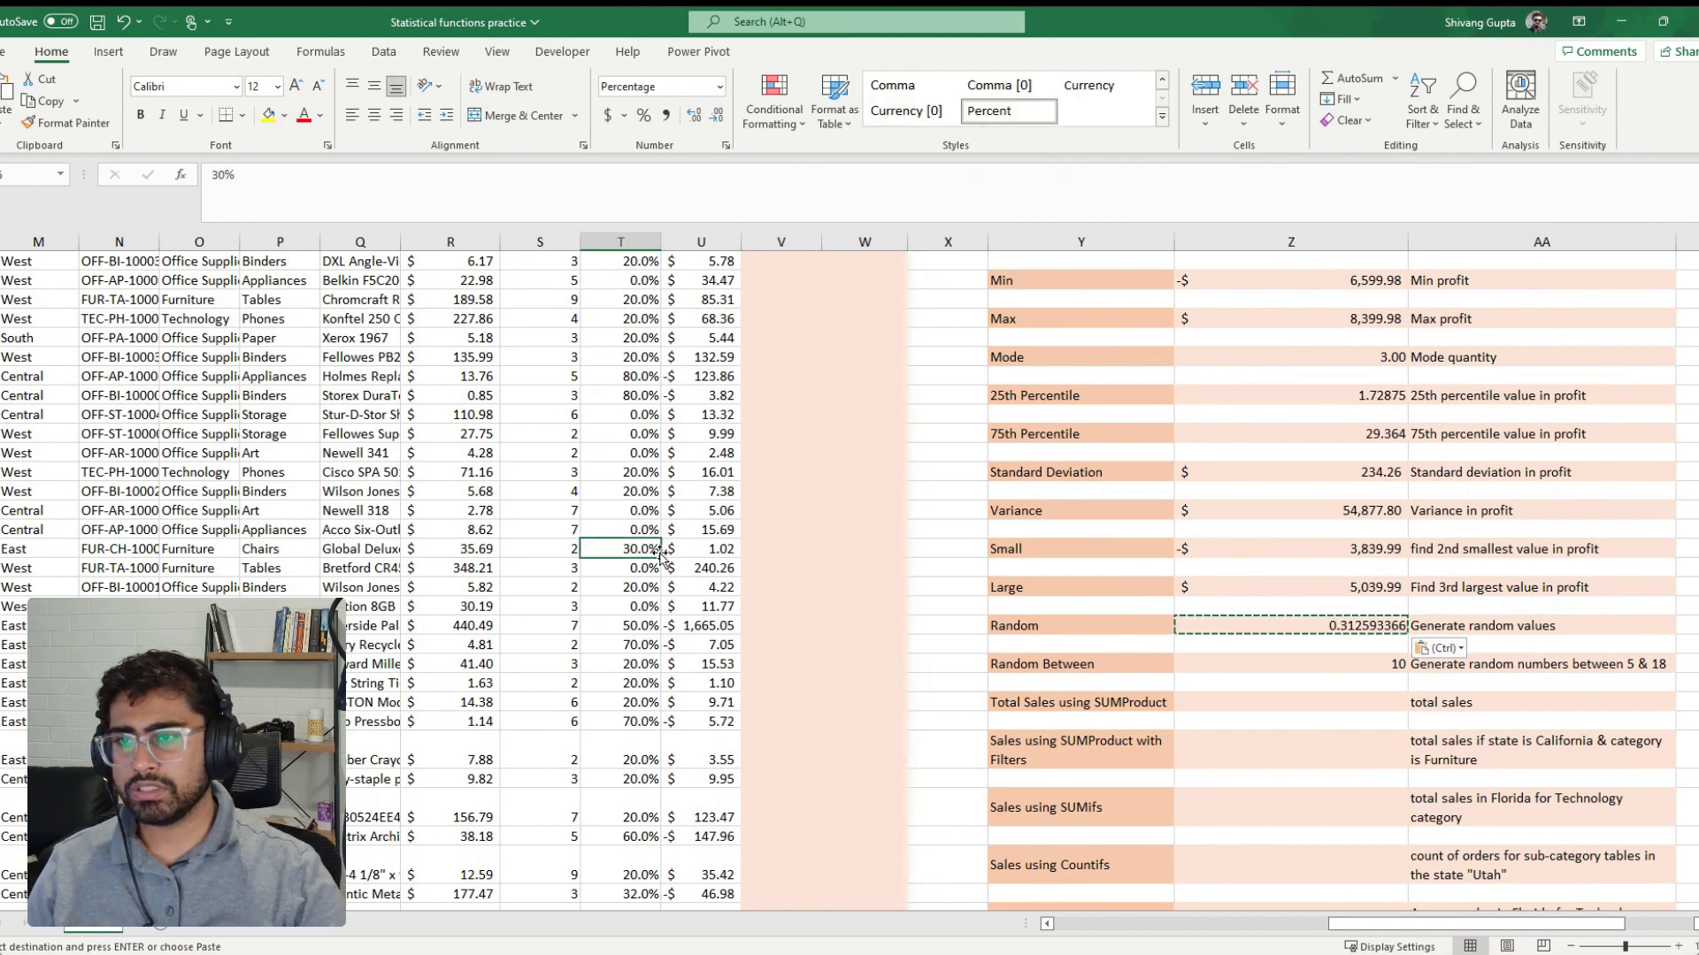
key("ctrl+Up")
key("Left")
key("Left")
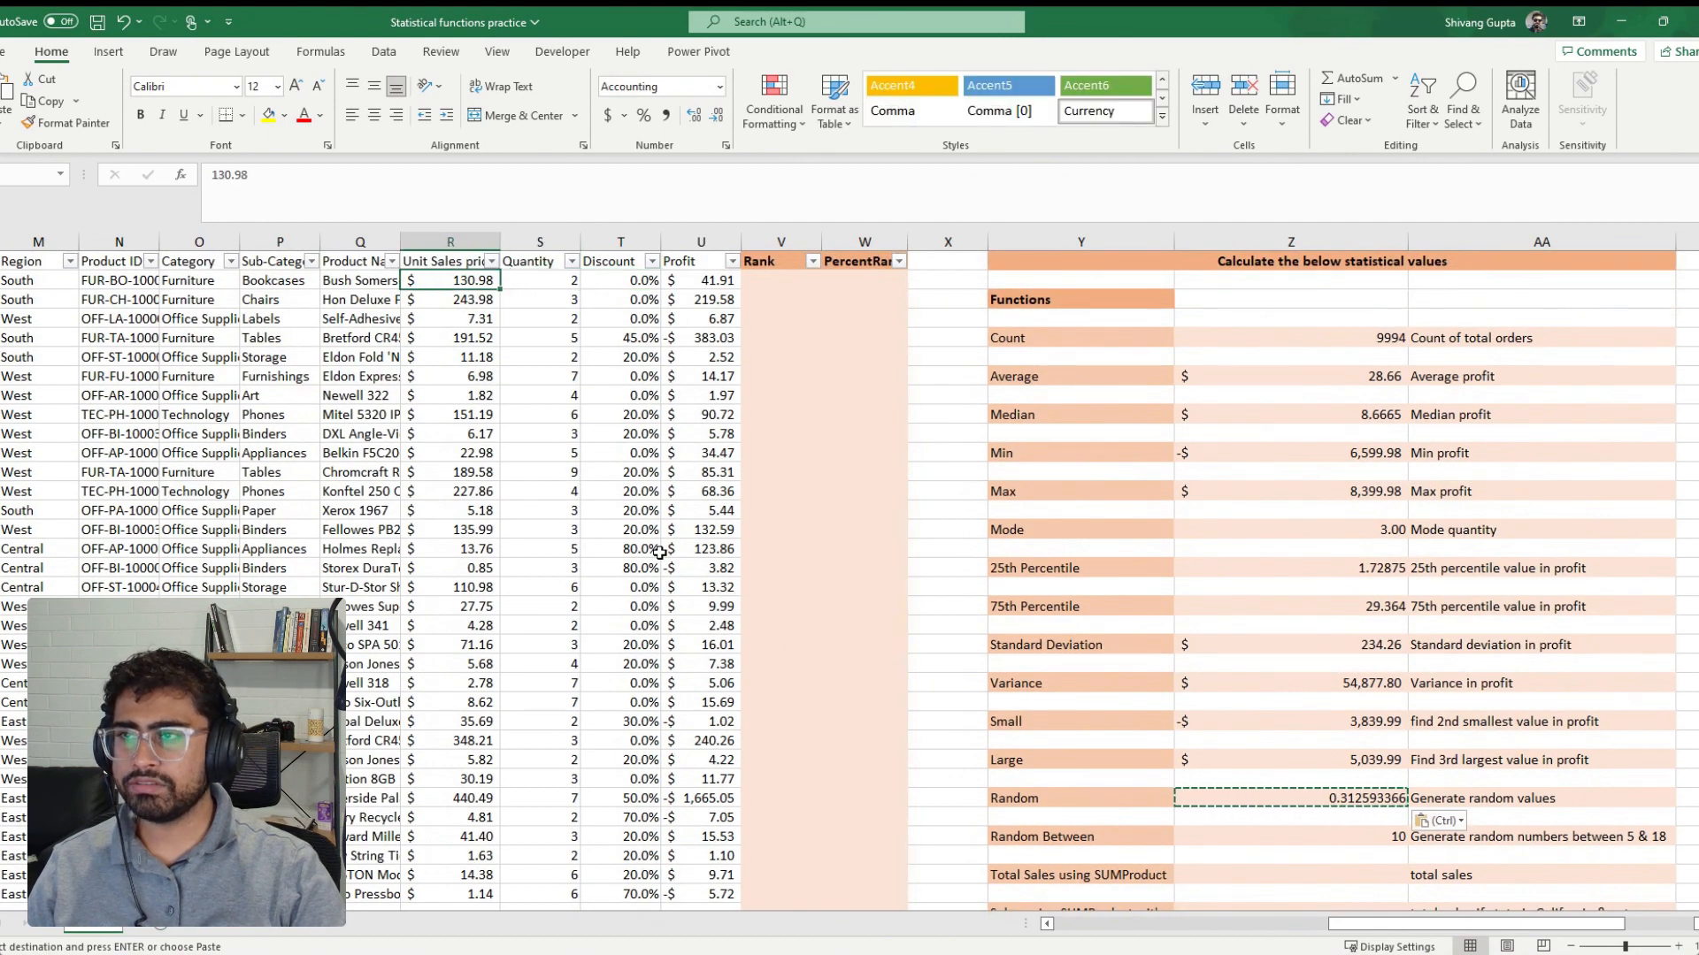
key("Right")
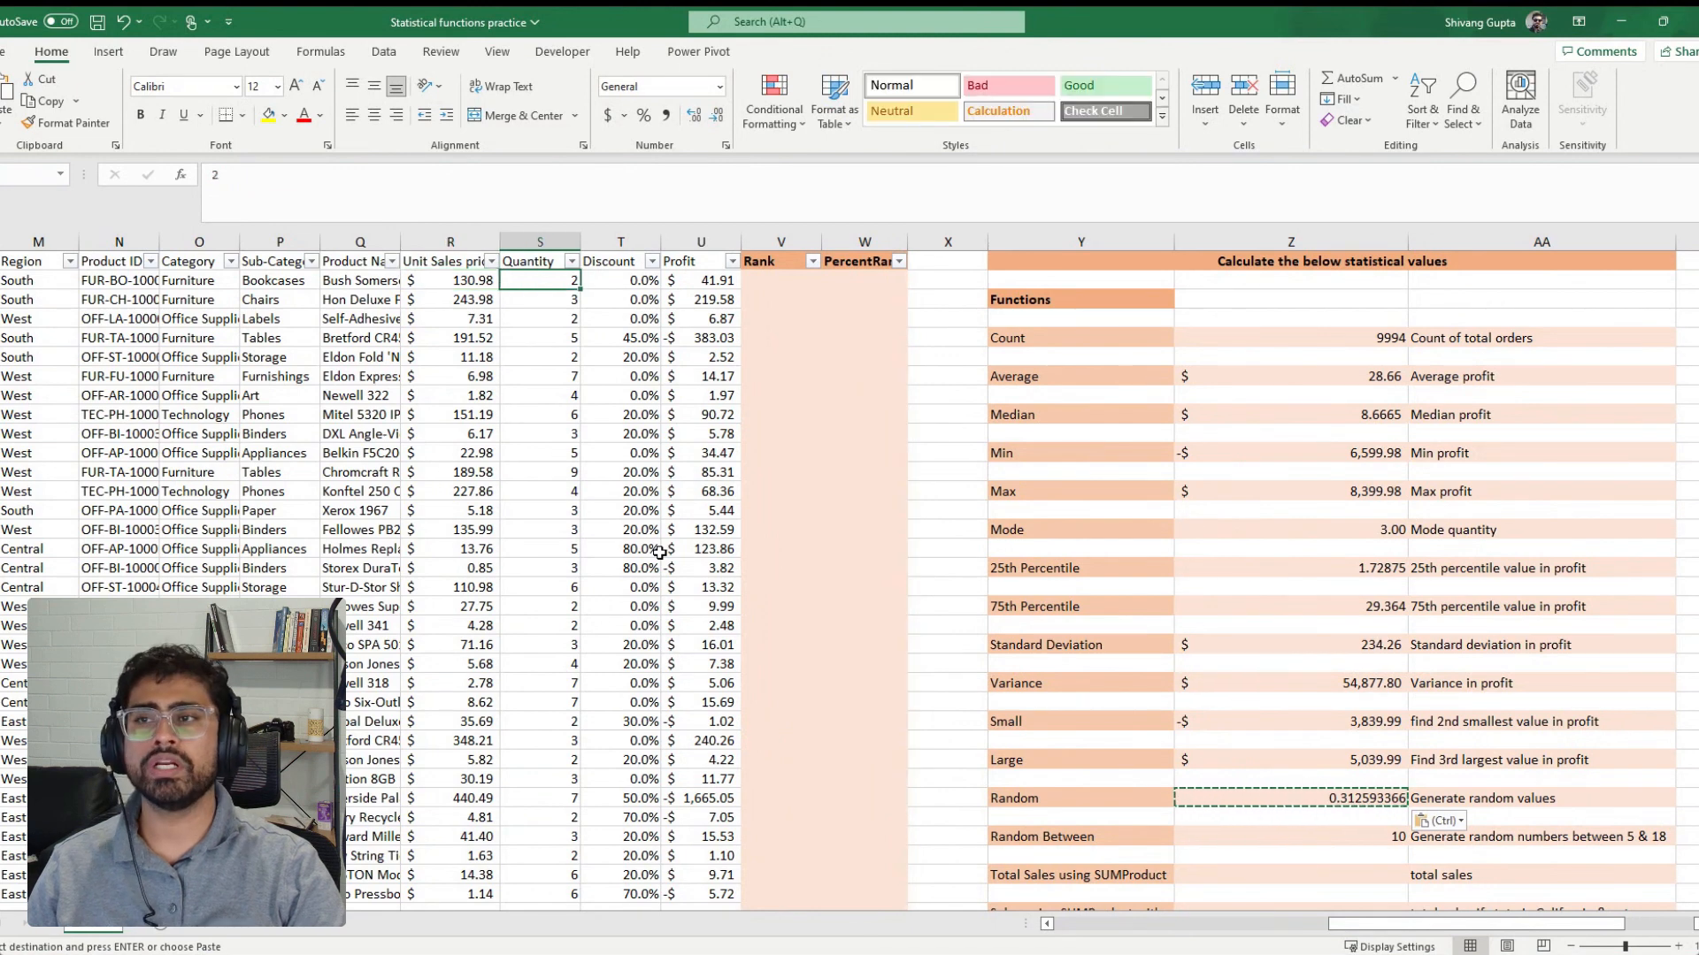
key("Left")
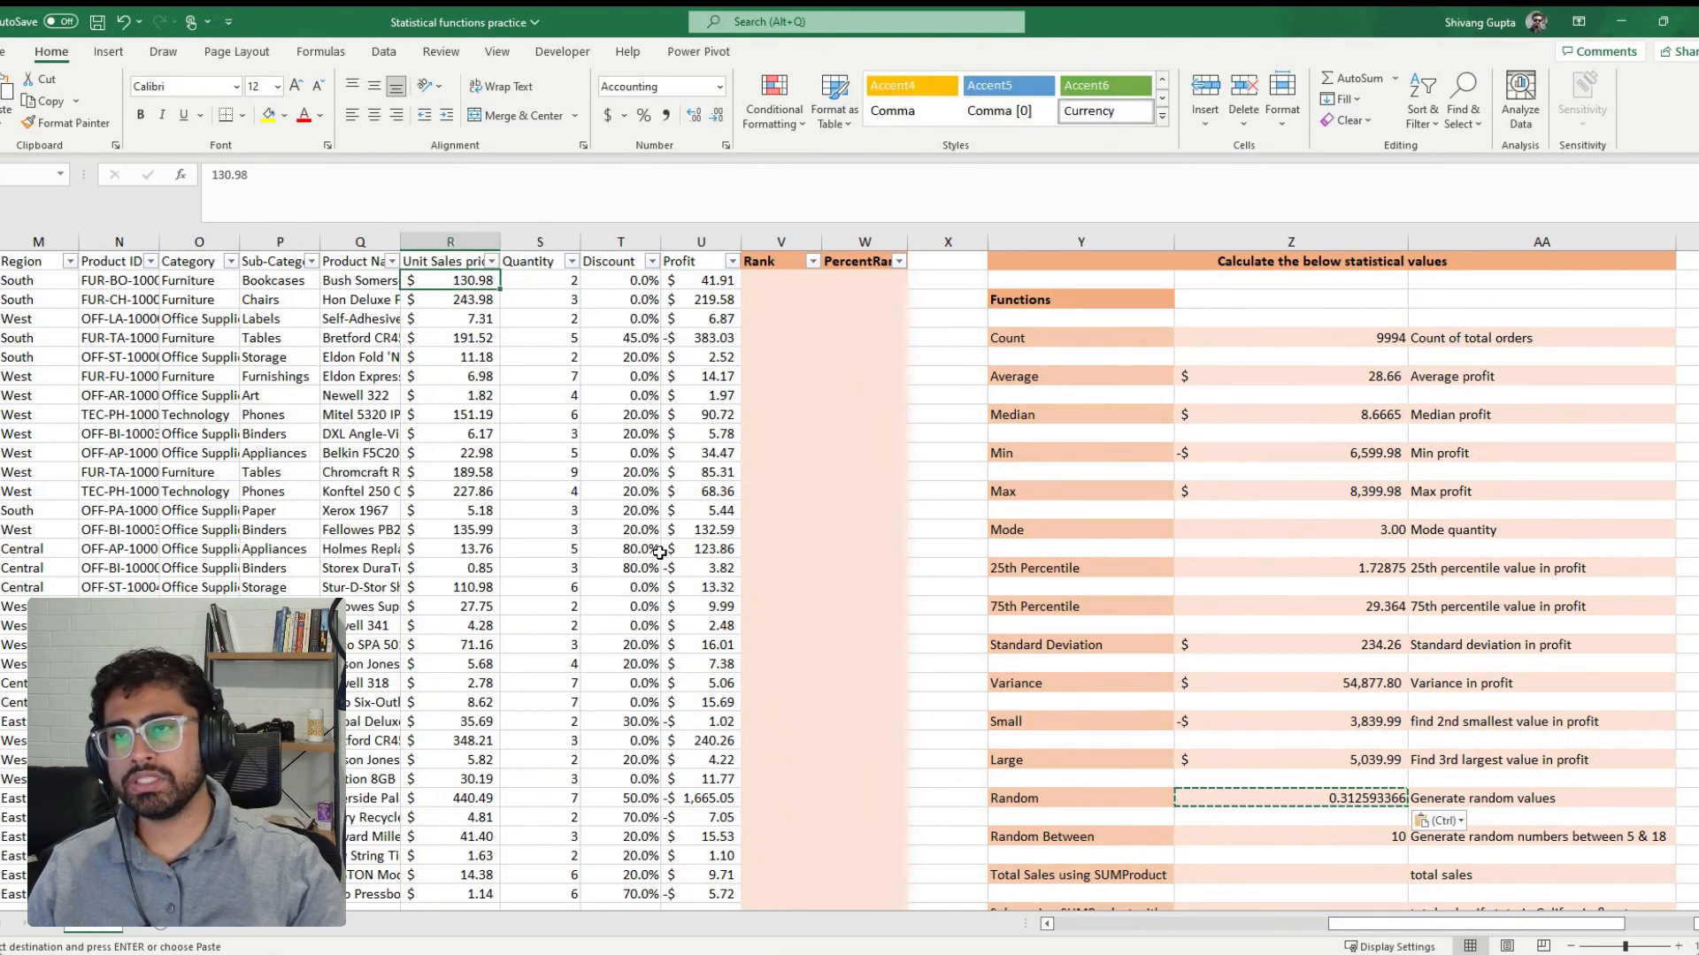
right_click(780, 241)
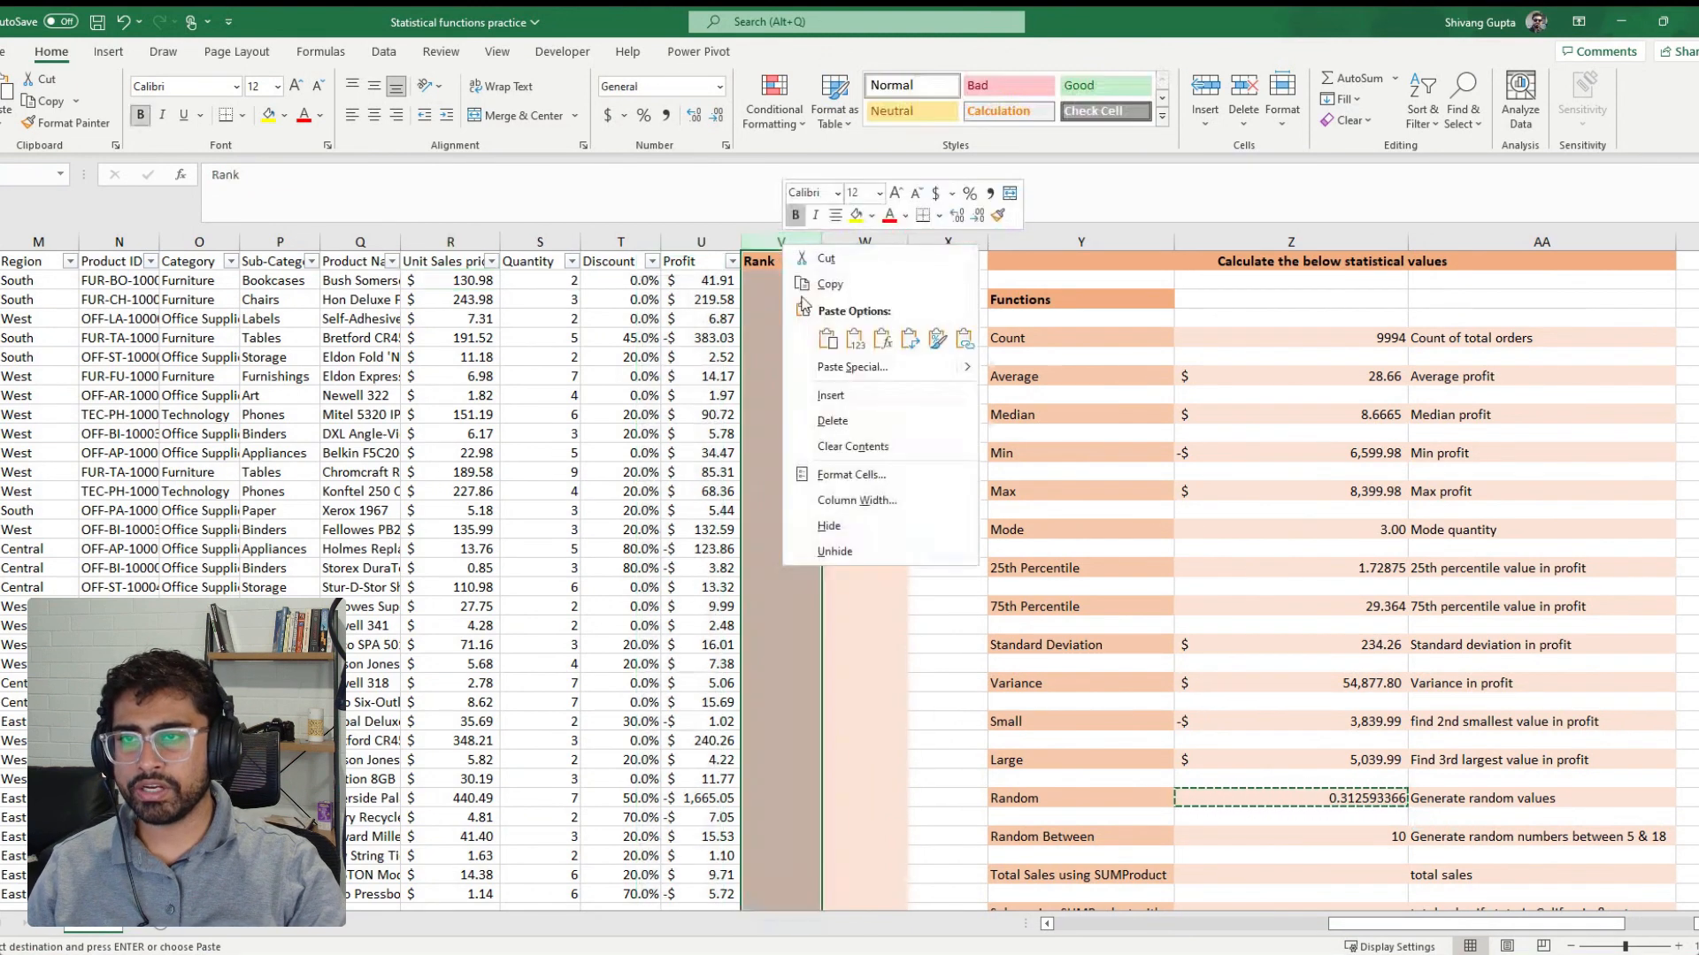
left_click(836, 394)
Fill the blank helper column for all orders with unit sales price times quantity, using =R2*S2 in the first data row
left_click(774, 281)
type("=")
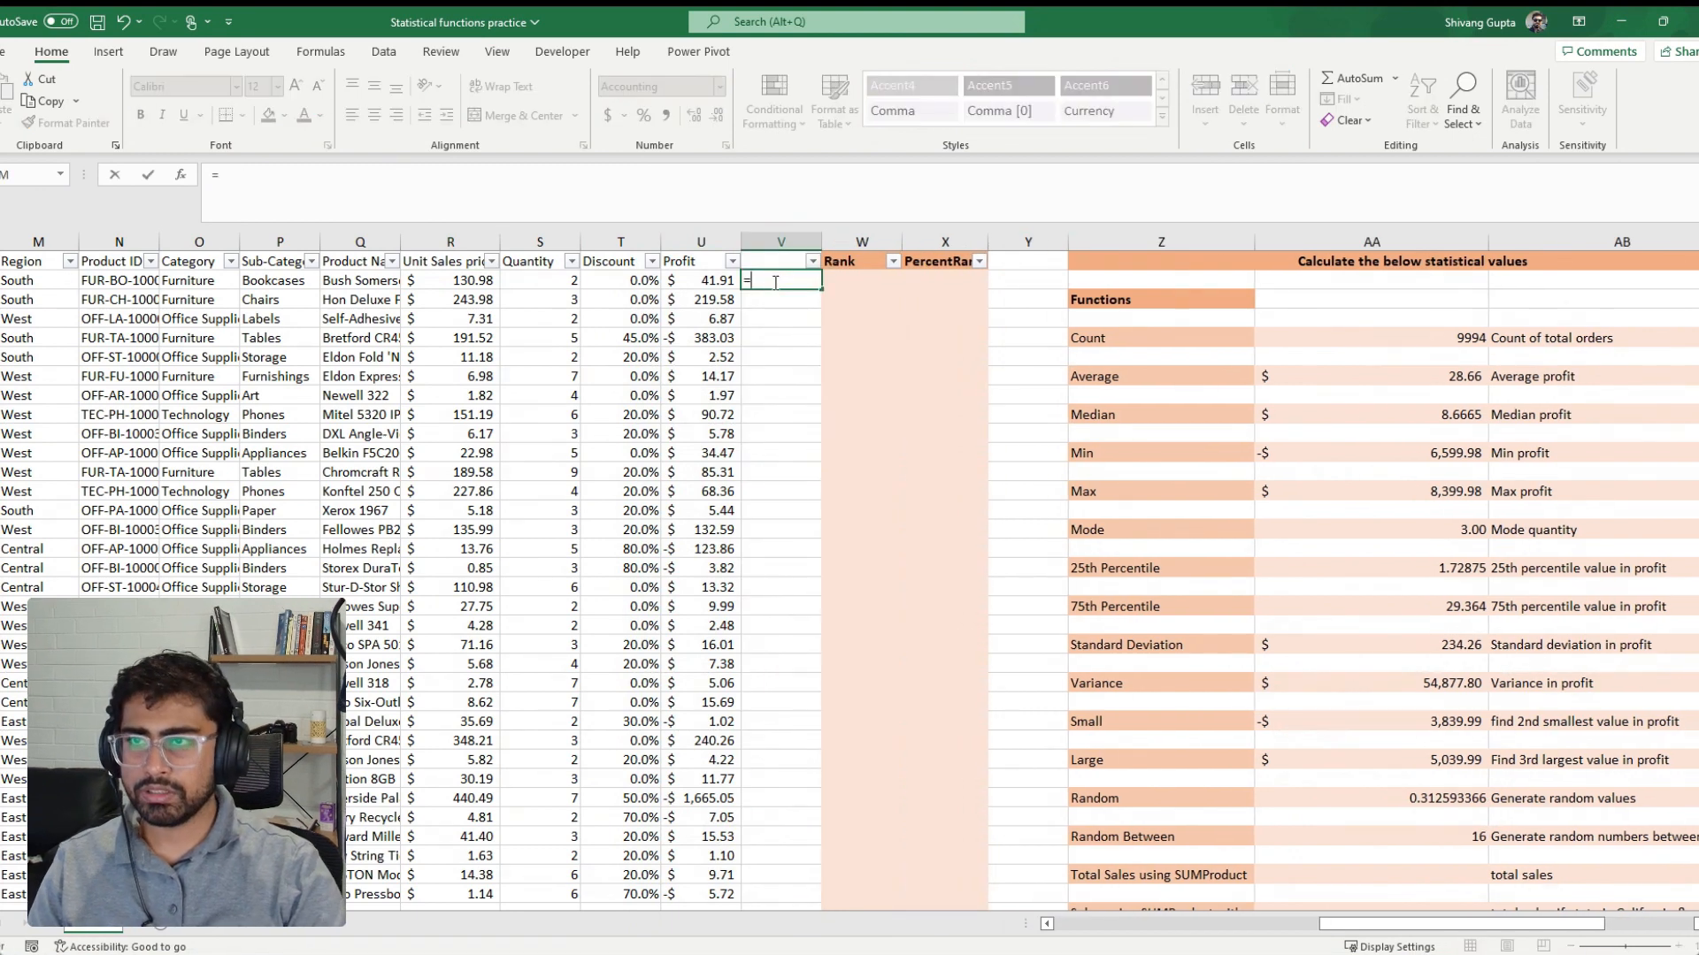
key("Left")
key("Left")
key("Left")
type("*")
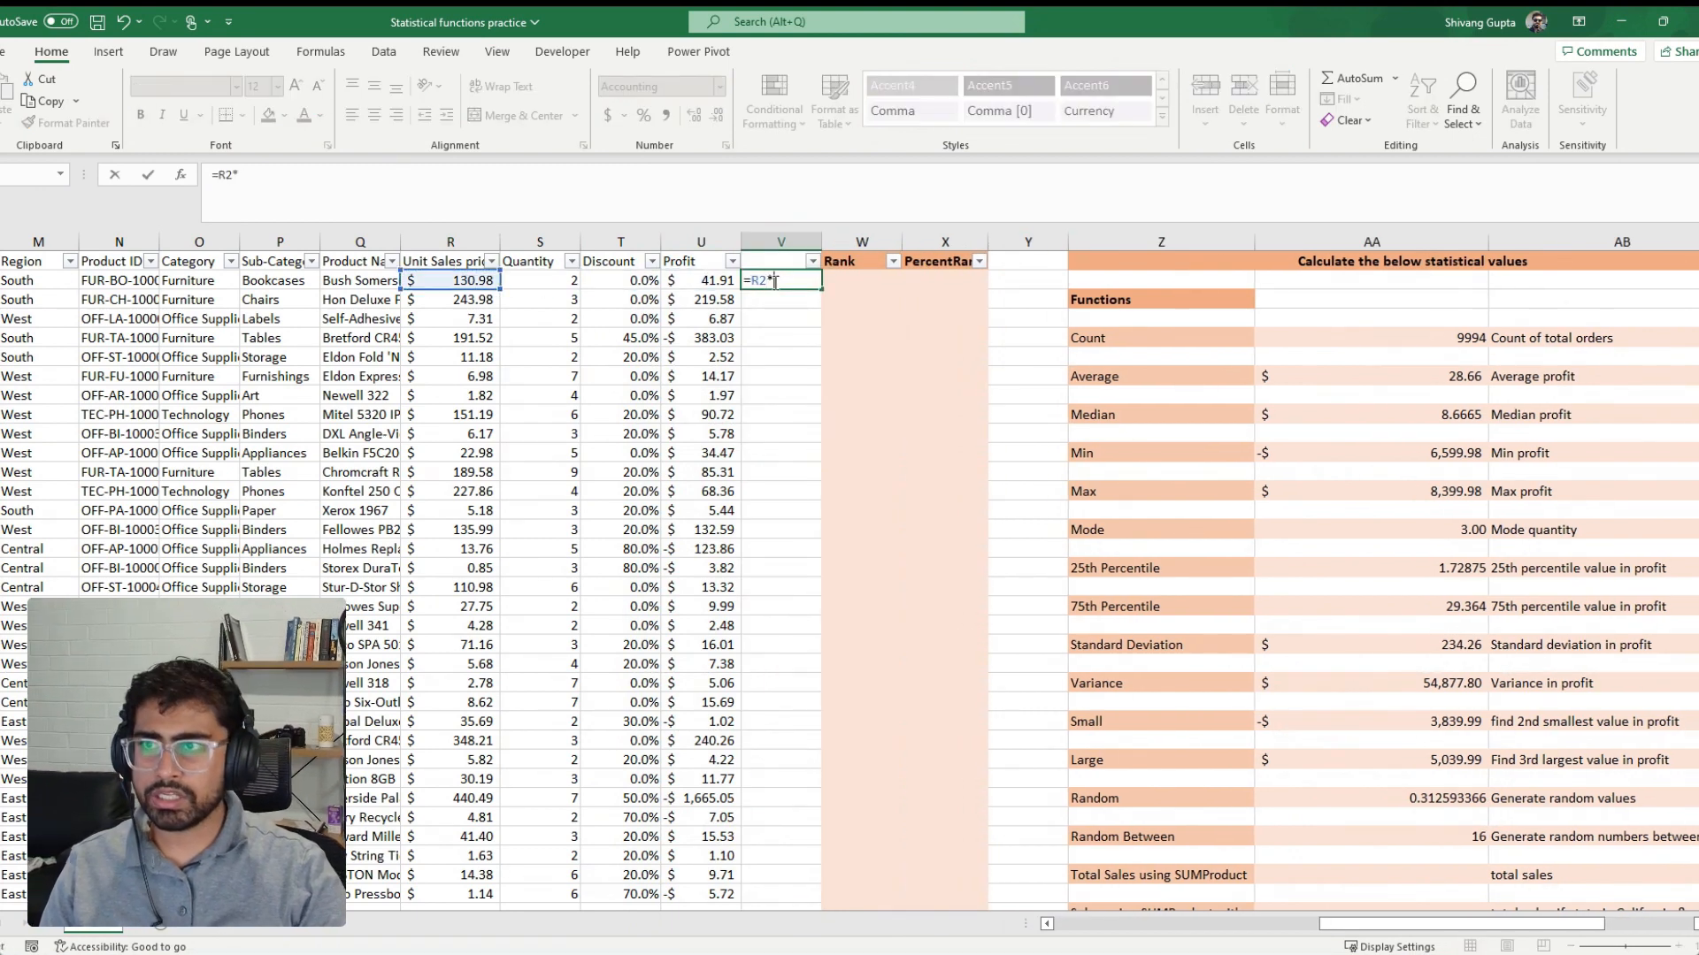
key("Left")
key("Left")
key("Left")
key("Return")
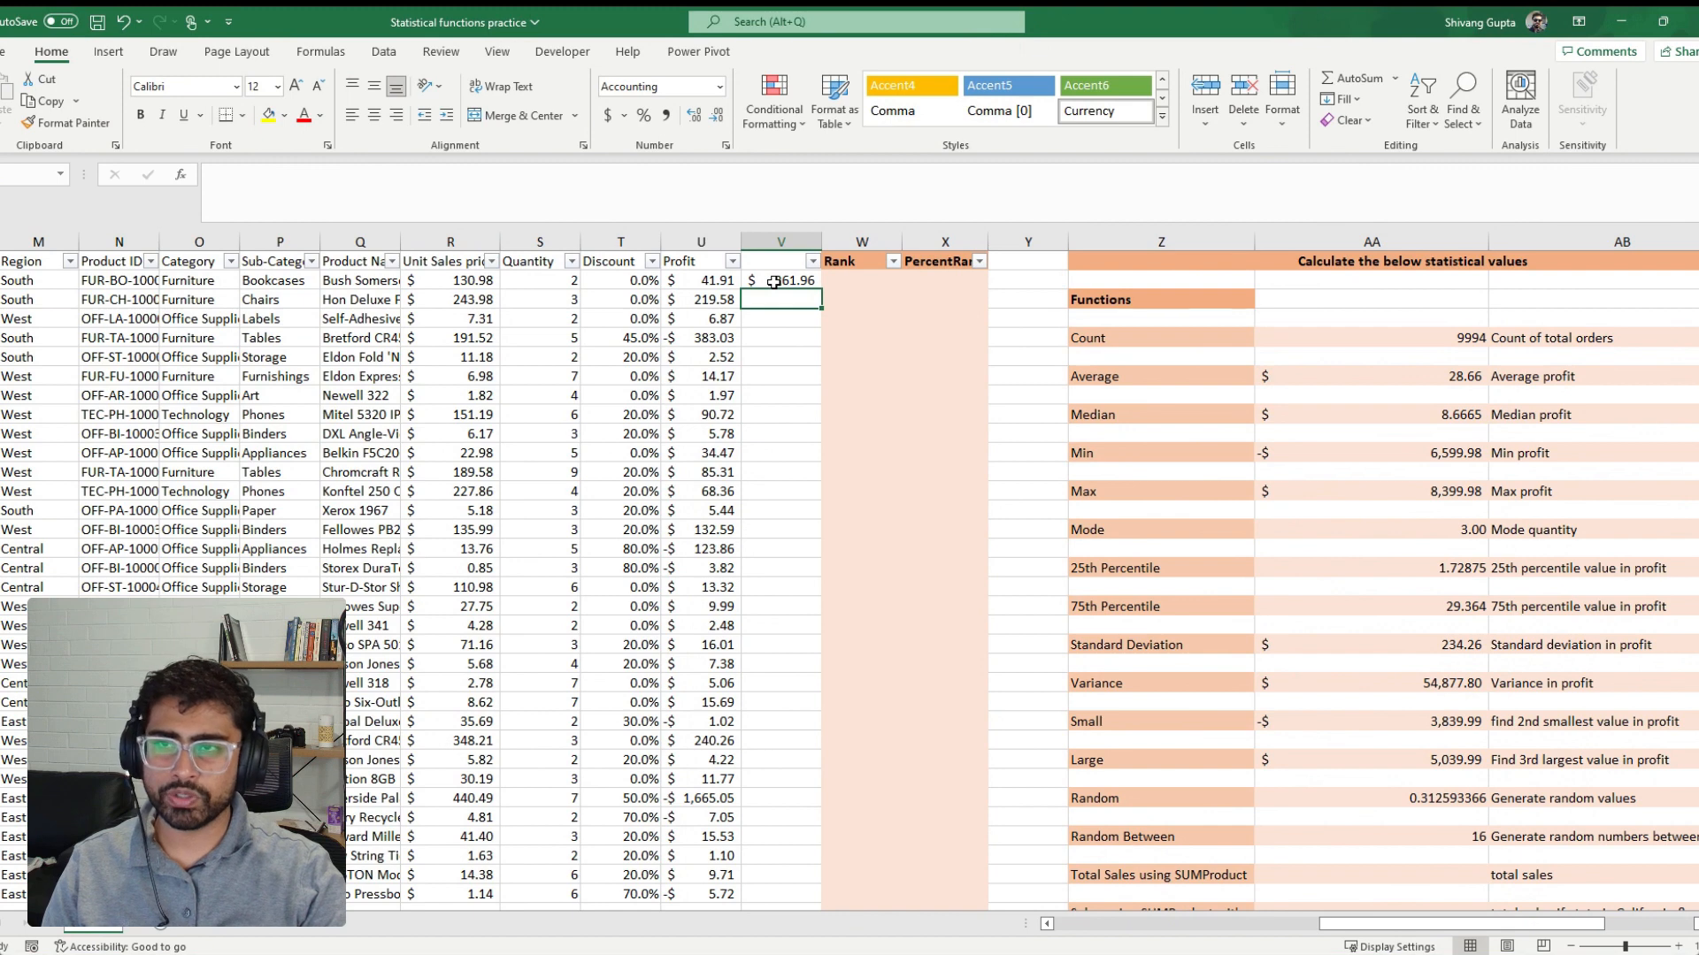
left_click(775, 281)
double_click(821, 289)
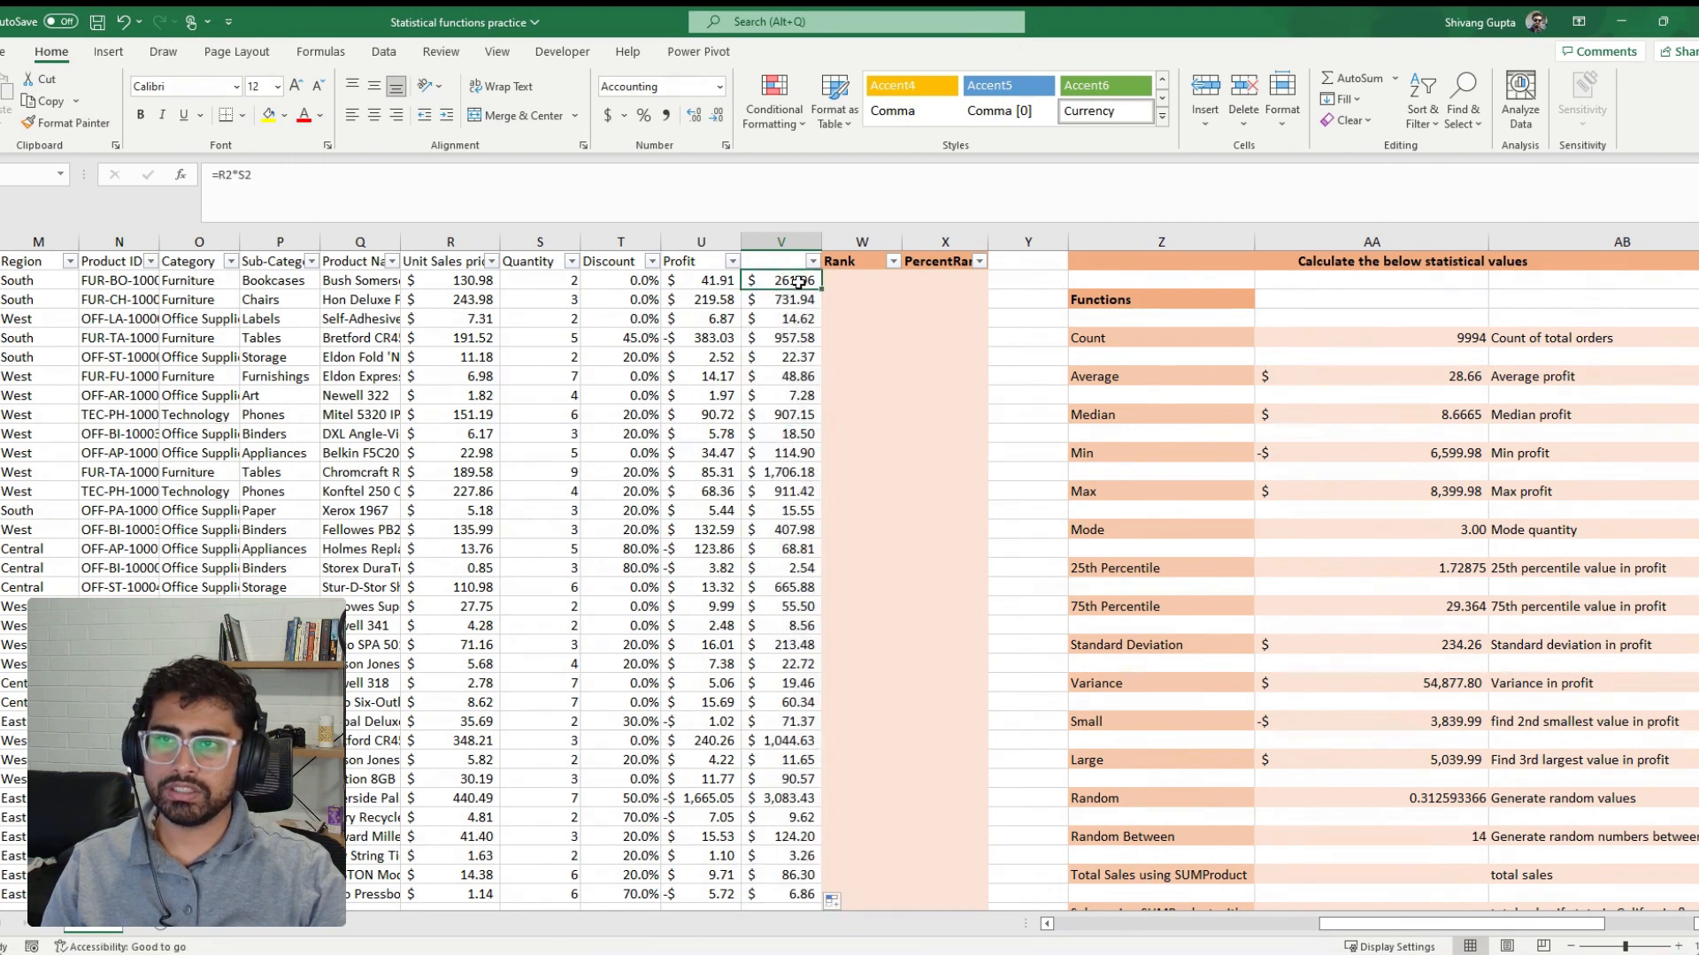
Total the helper column in the first empty cell below its last order with =SUM(V2:V9995)
key("ctrl+Down")
key("Down")
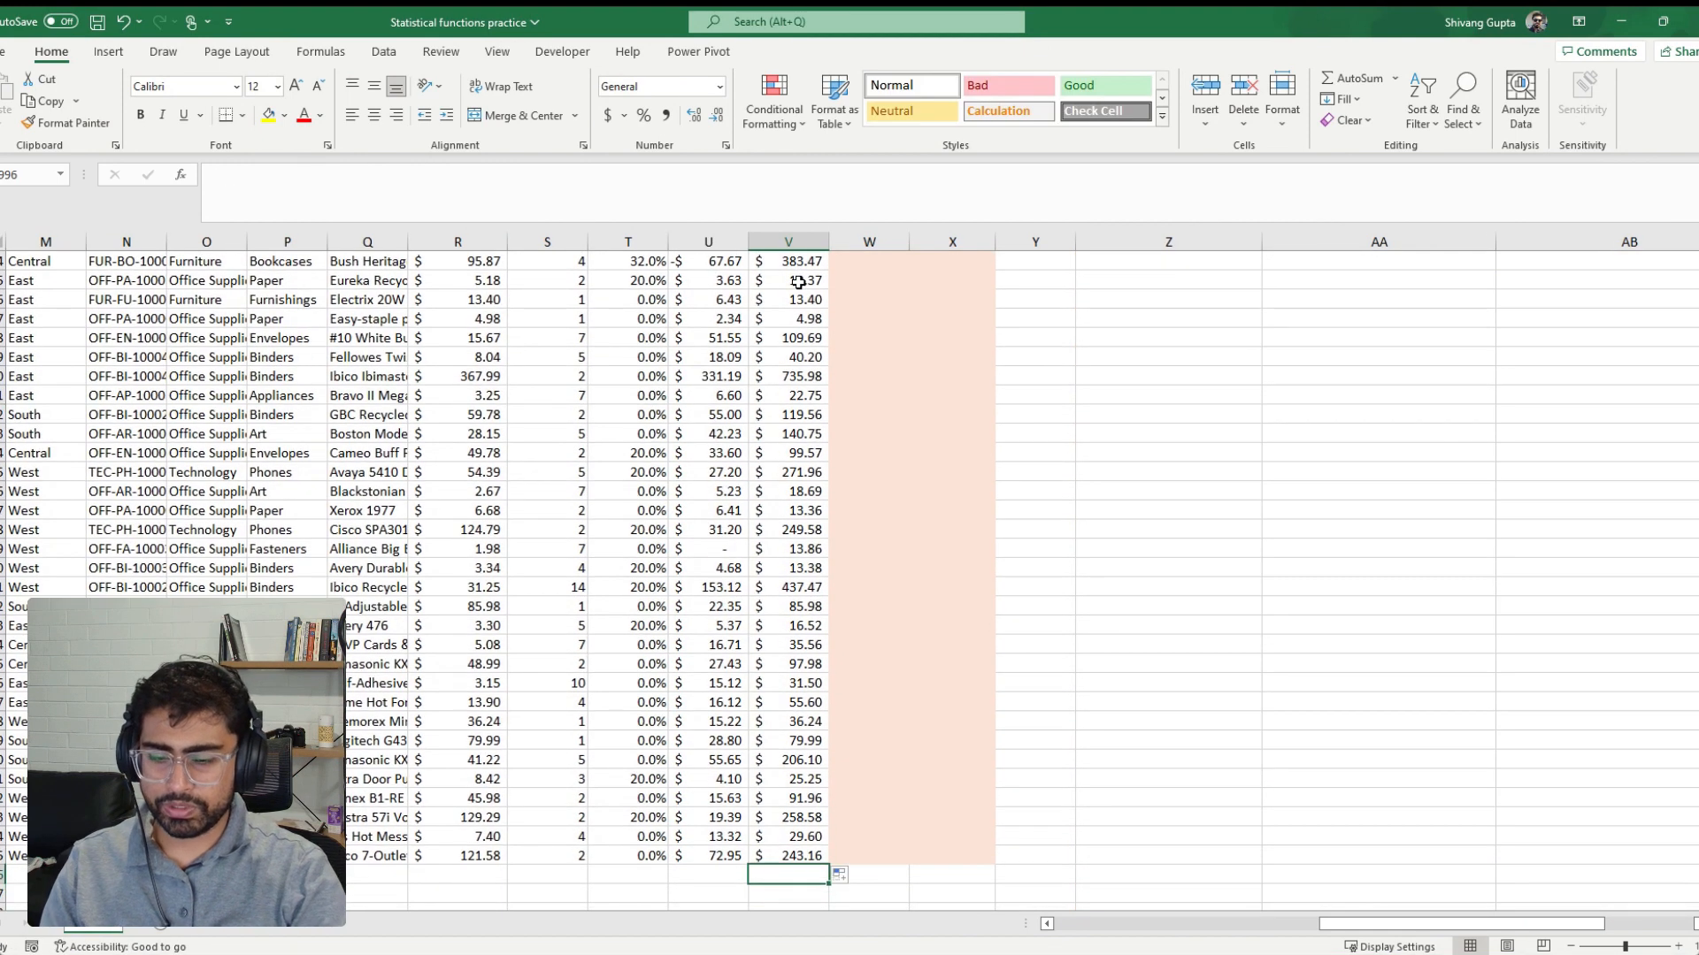
type("=SUM(")
key("Up")
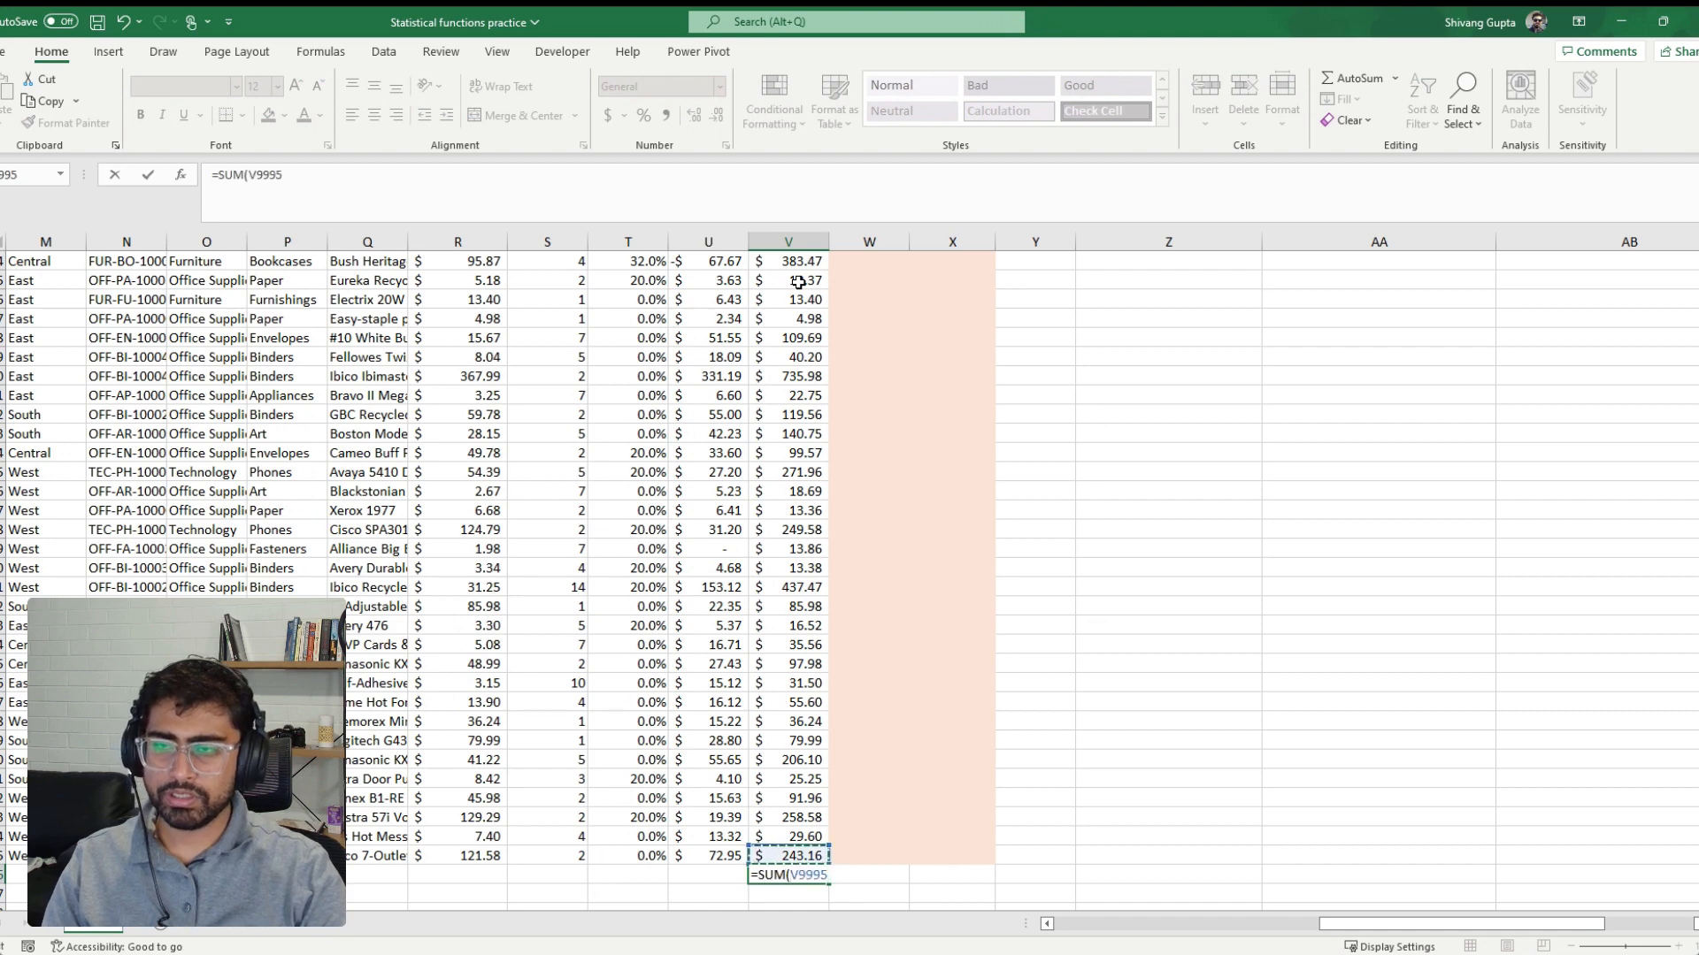
key("ctrl+shift+Up")
key("shift+Up")
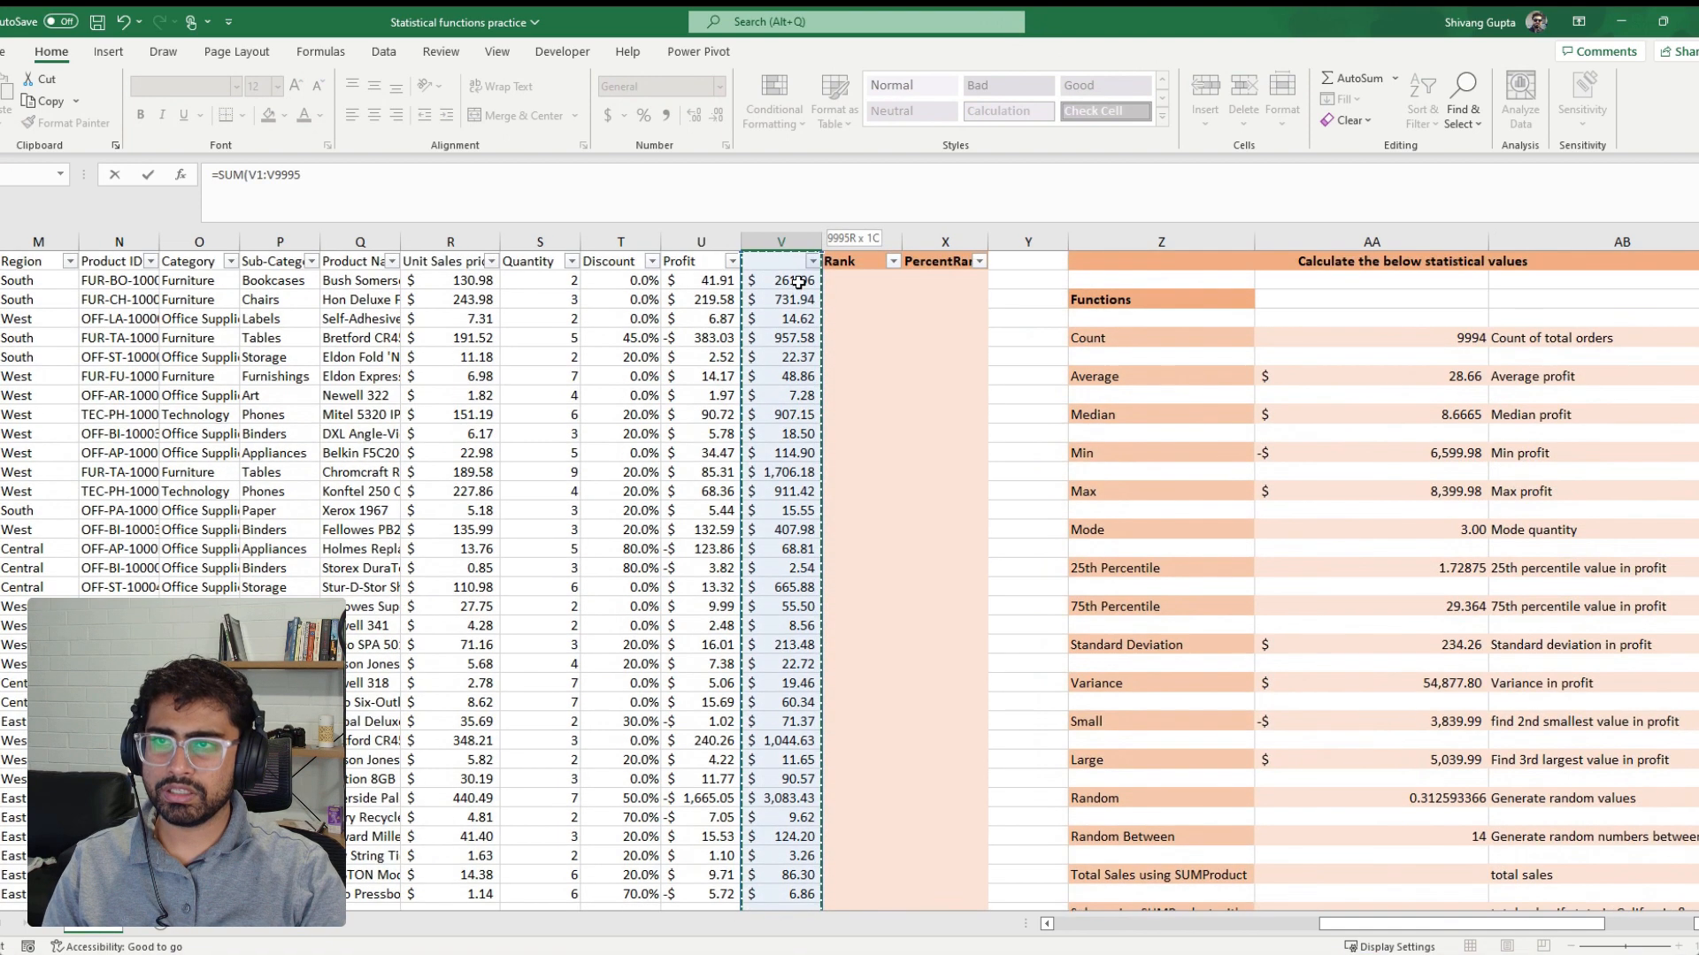
key("Return")
key("Up")
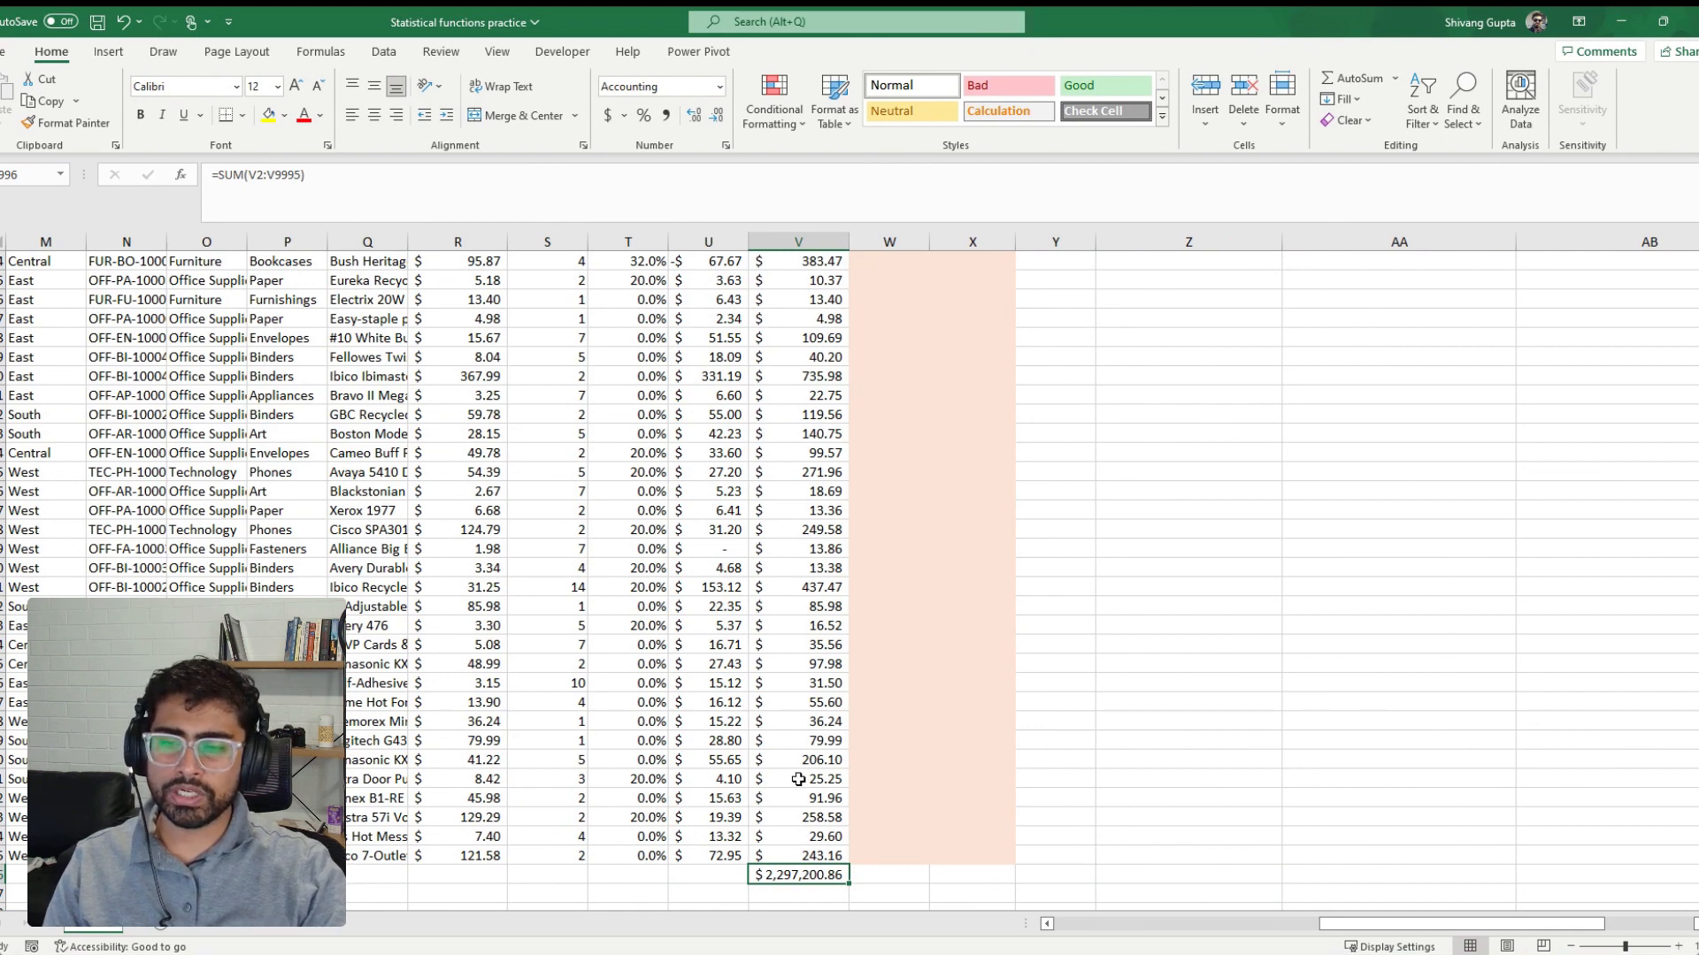
Start a SUMPRODUCT formula beside the Total Sales using SUMProduct label with the unit sales price range R2:R9995 as first array
left_click(1382, 592)
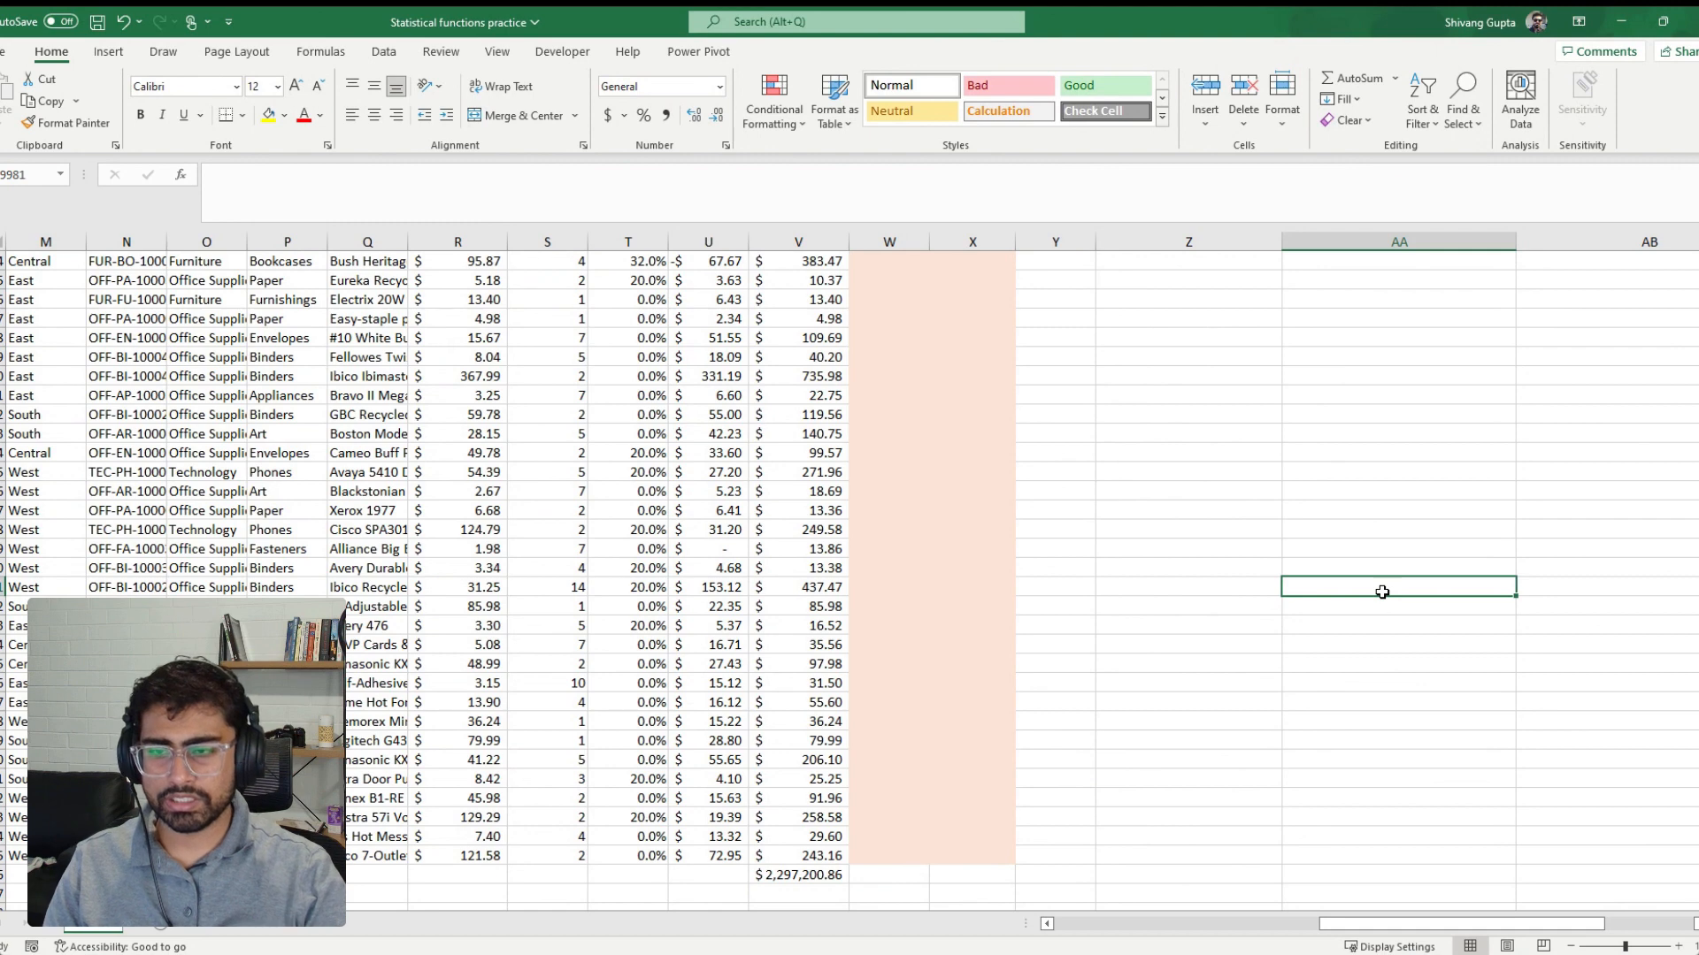
key("ctrl+Up")
key("Down")
key("Down")
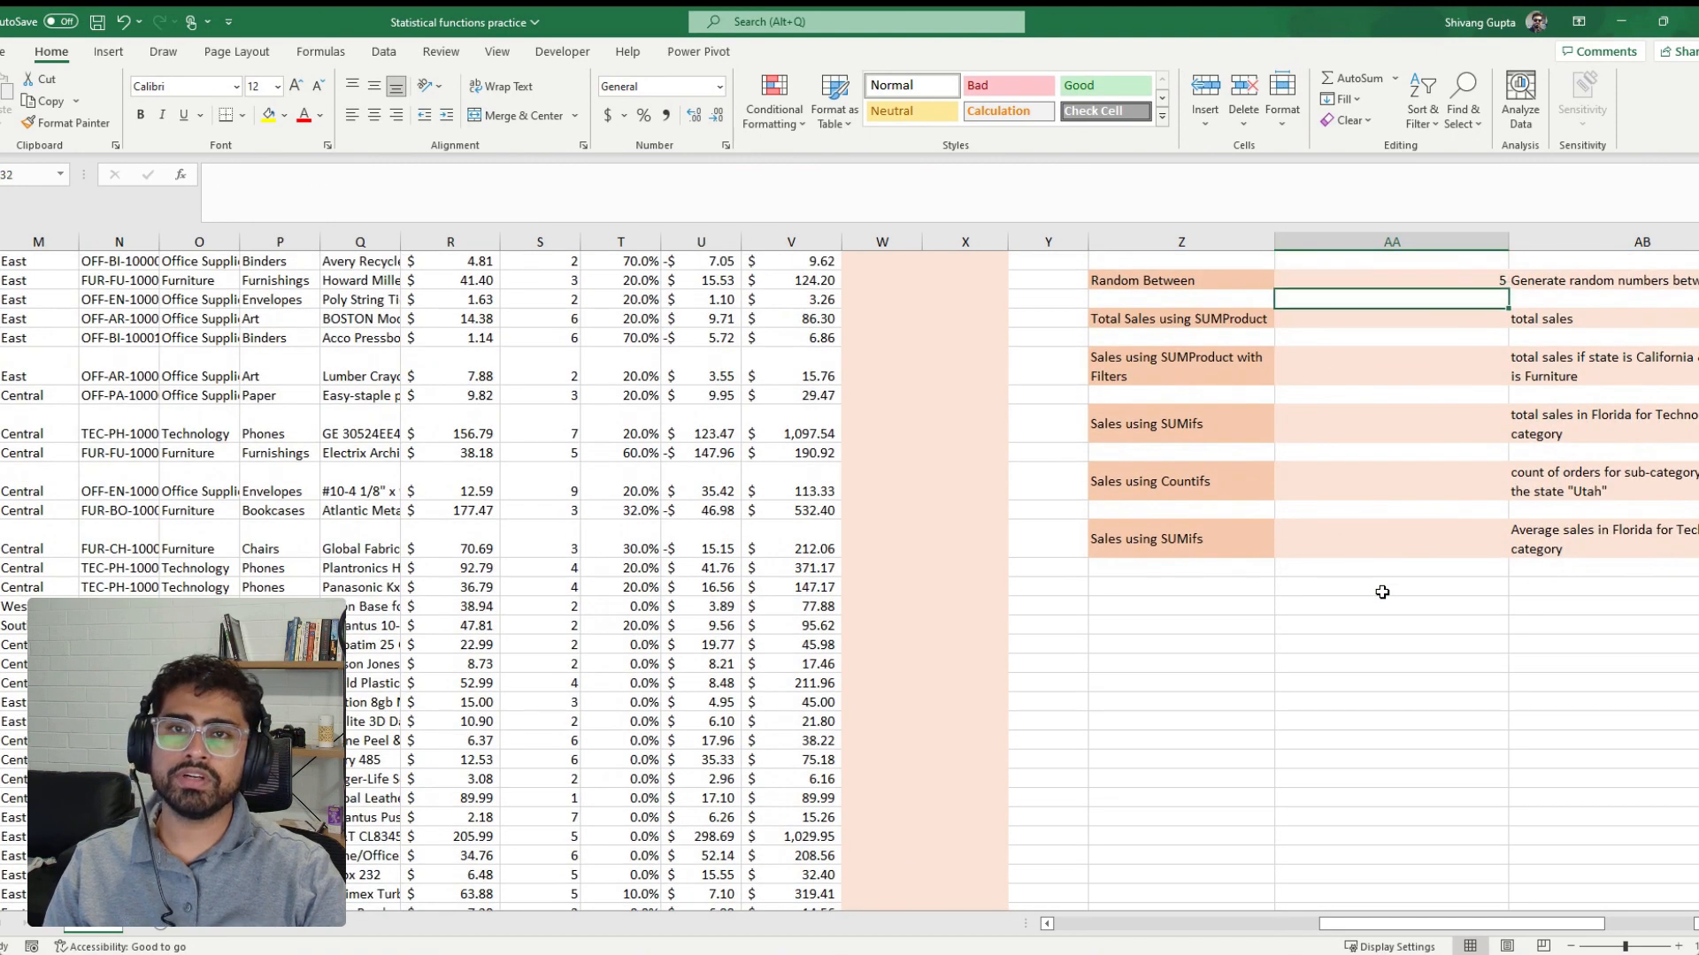
key("Down")
type("=sum")
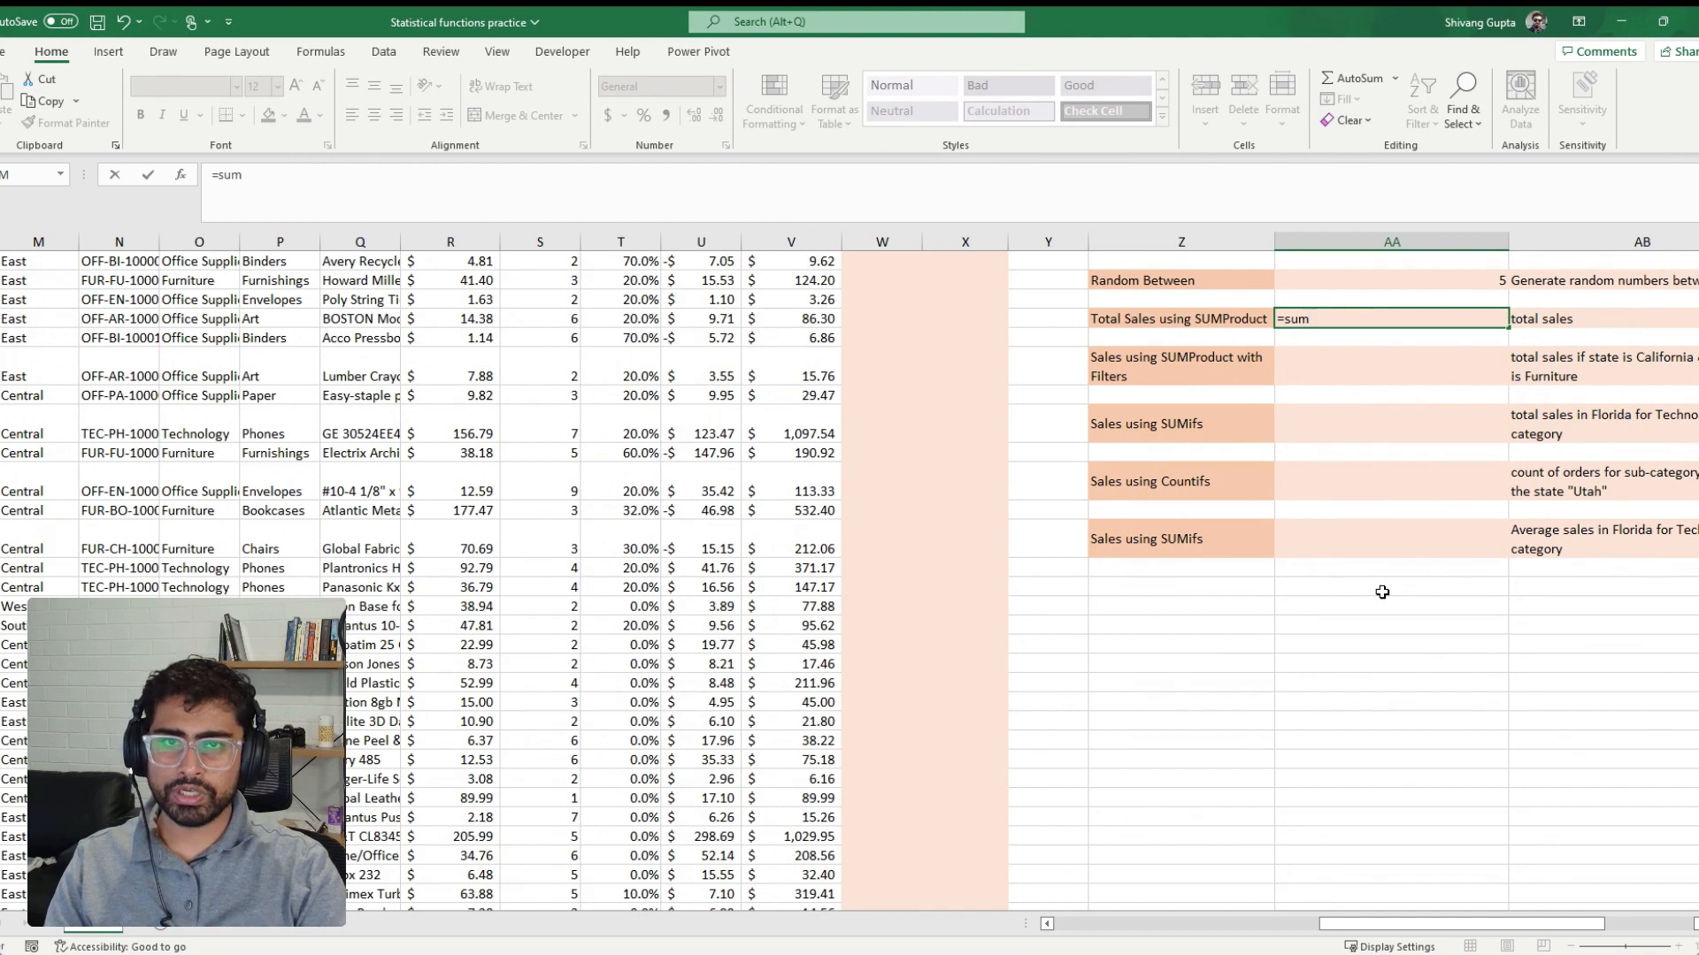
key("Tab")
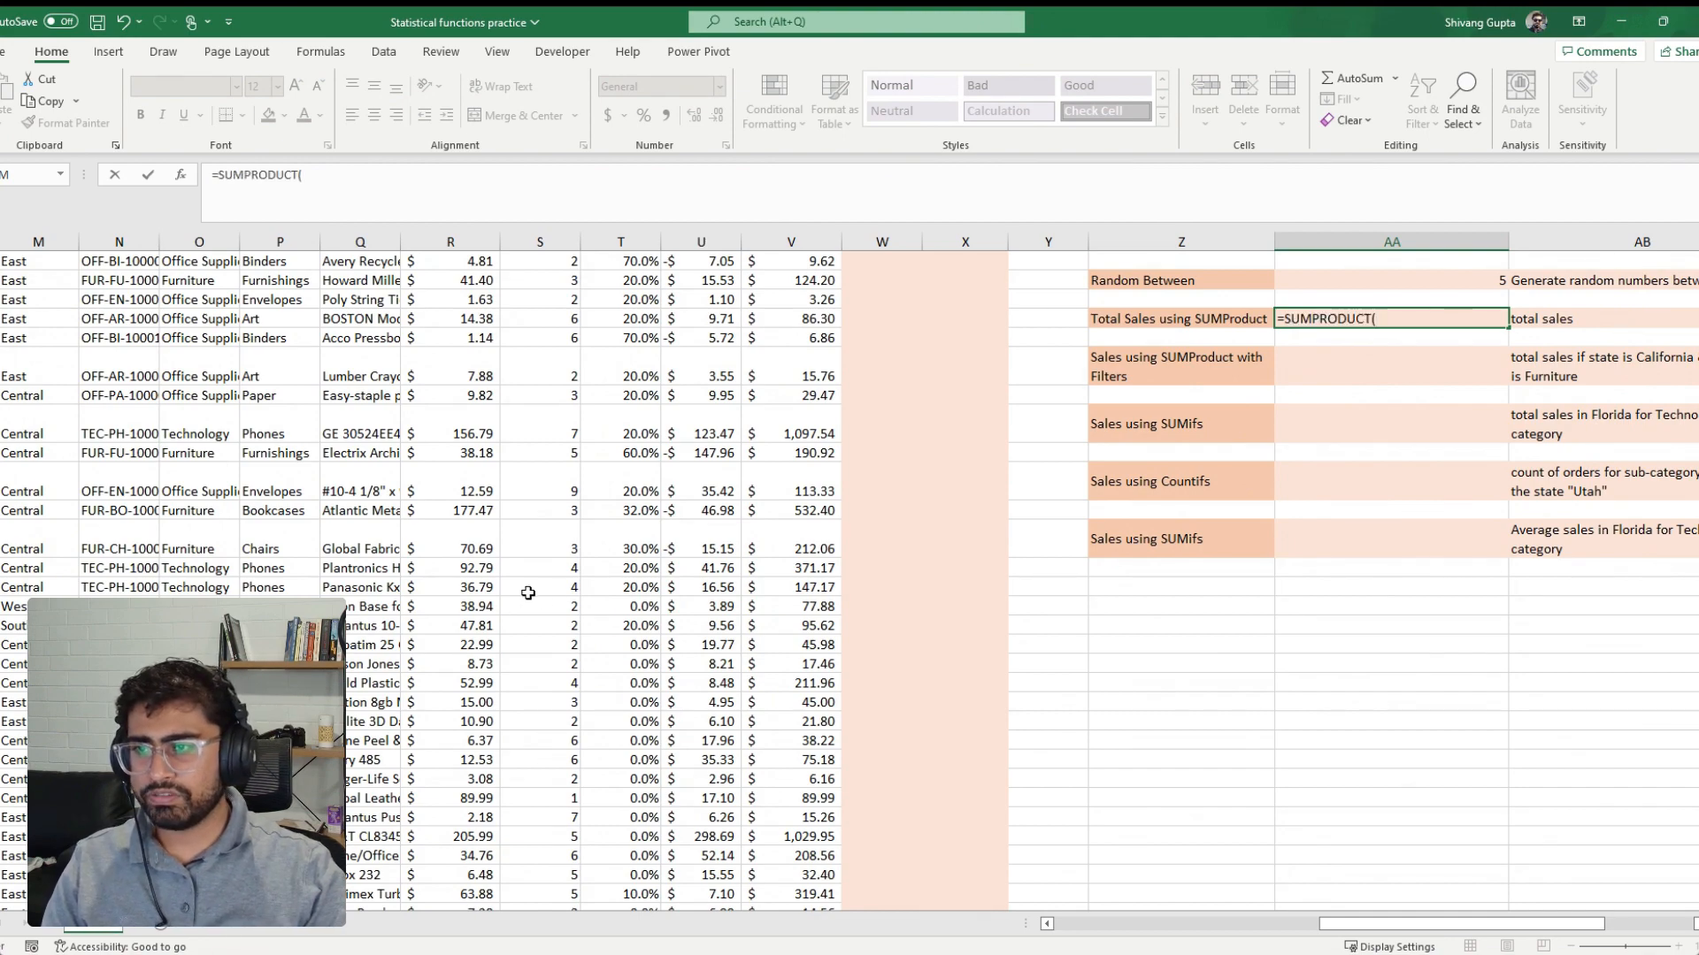
left_click(443, 604)
key("ctrl+Up")
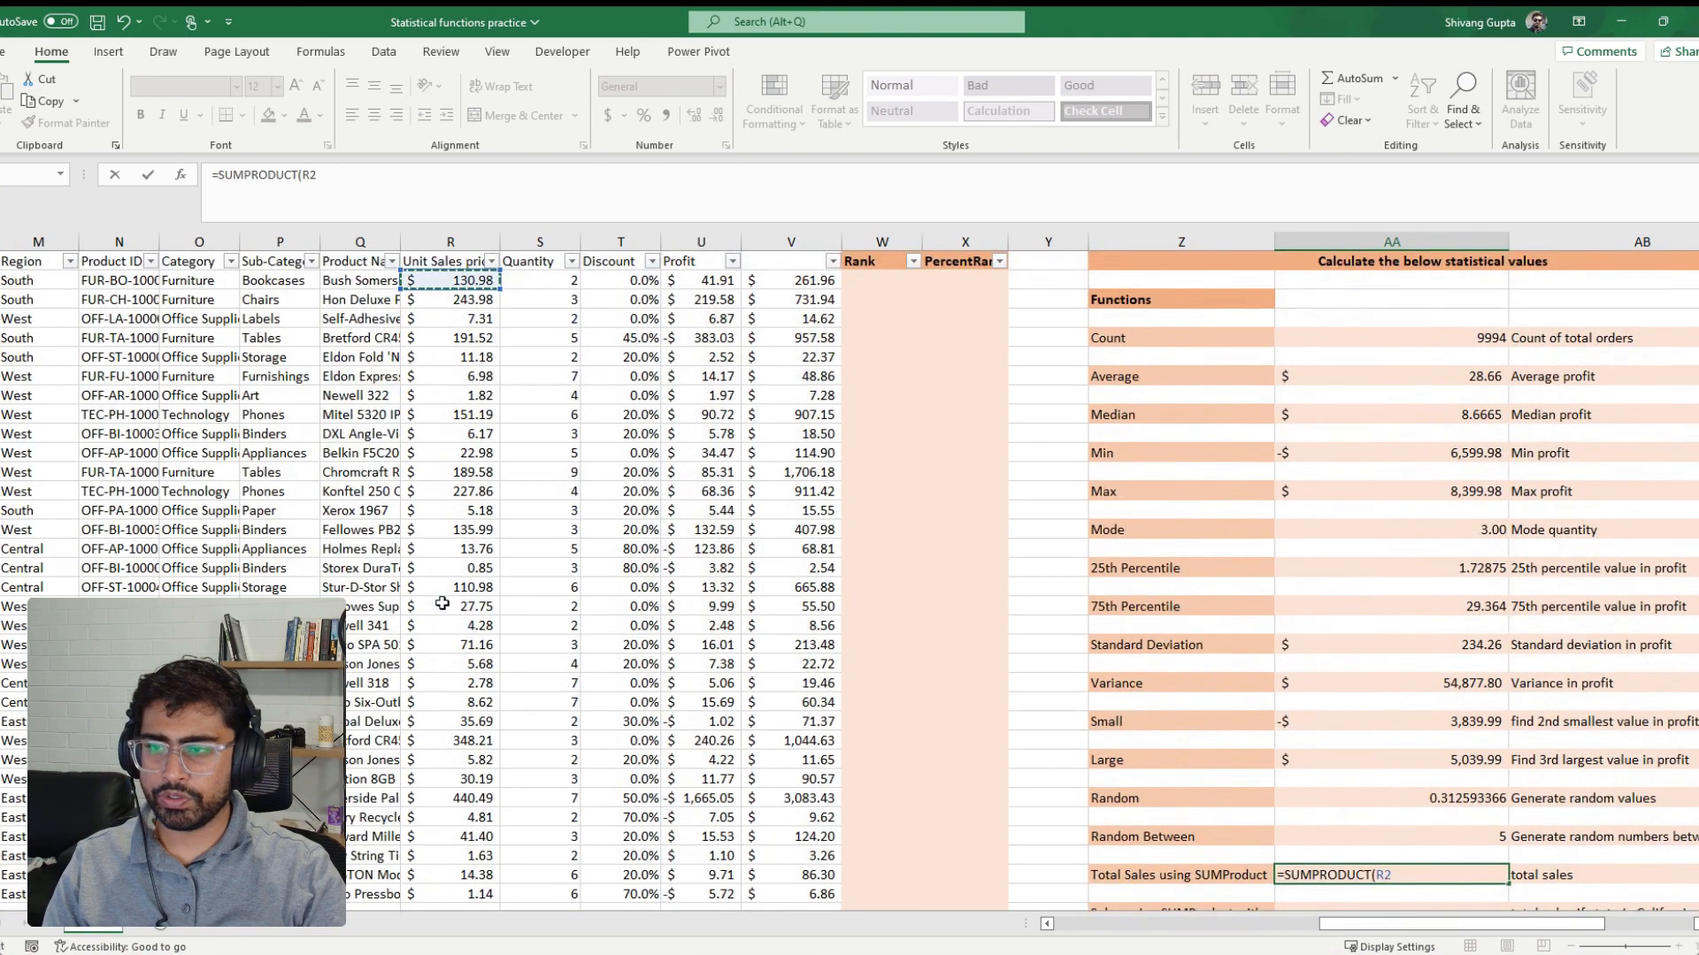
key("ctrl+shift+Down")
type(",")
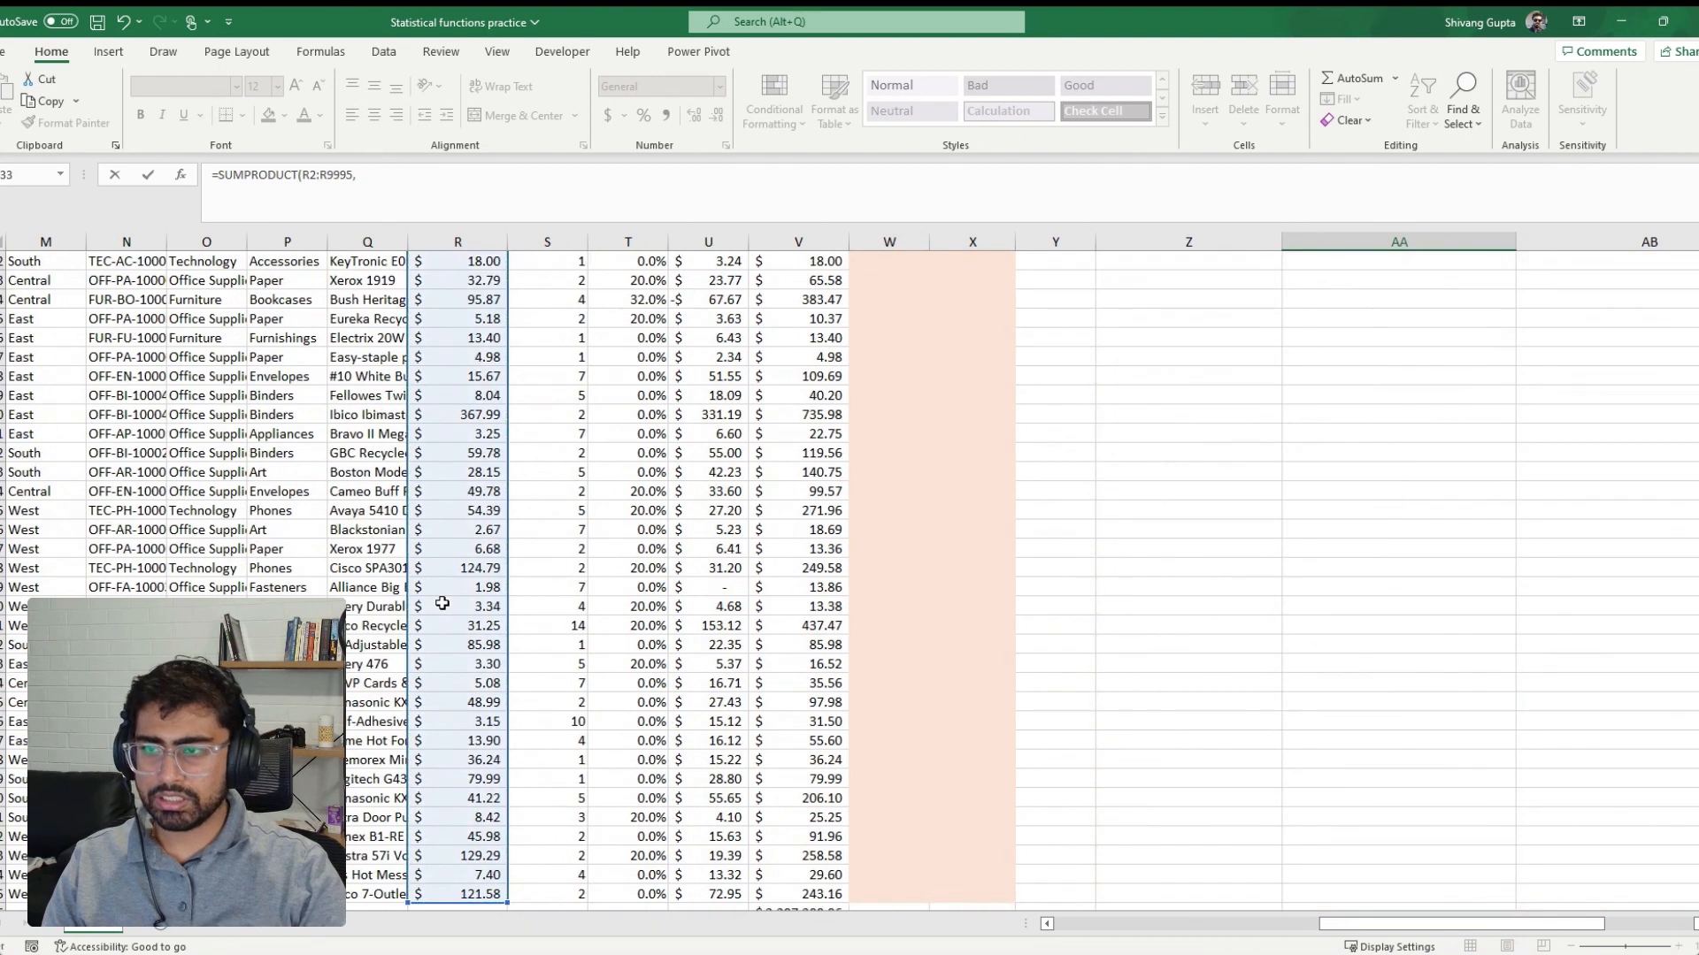
Complete the SUMPRODUCT formula with the quantity range S2:S9995 as second array, and format the result in dollar accounting format
left_click(560, 499)
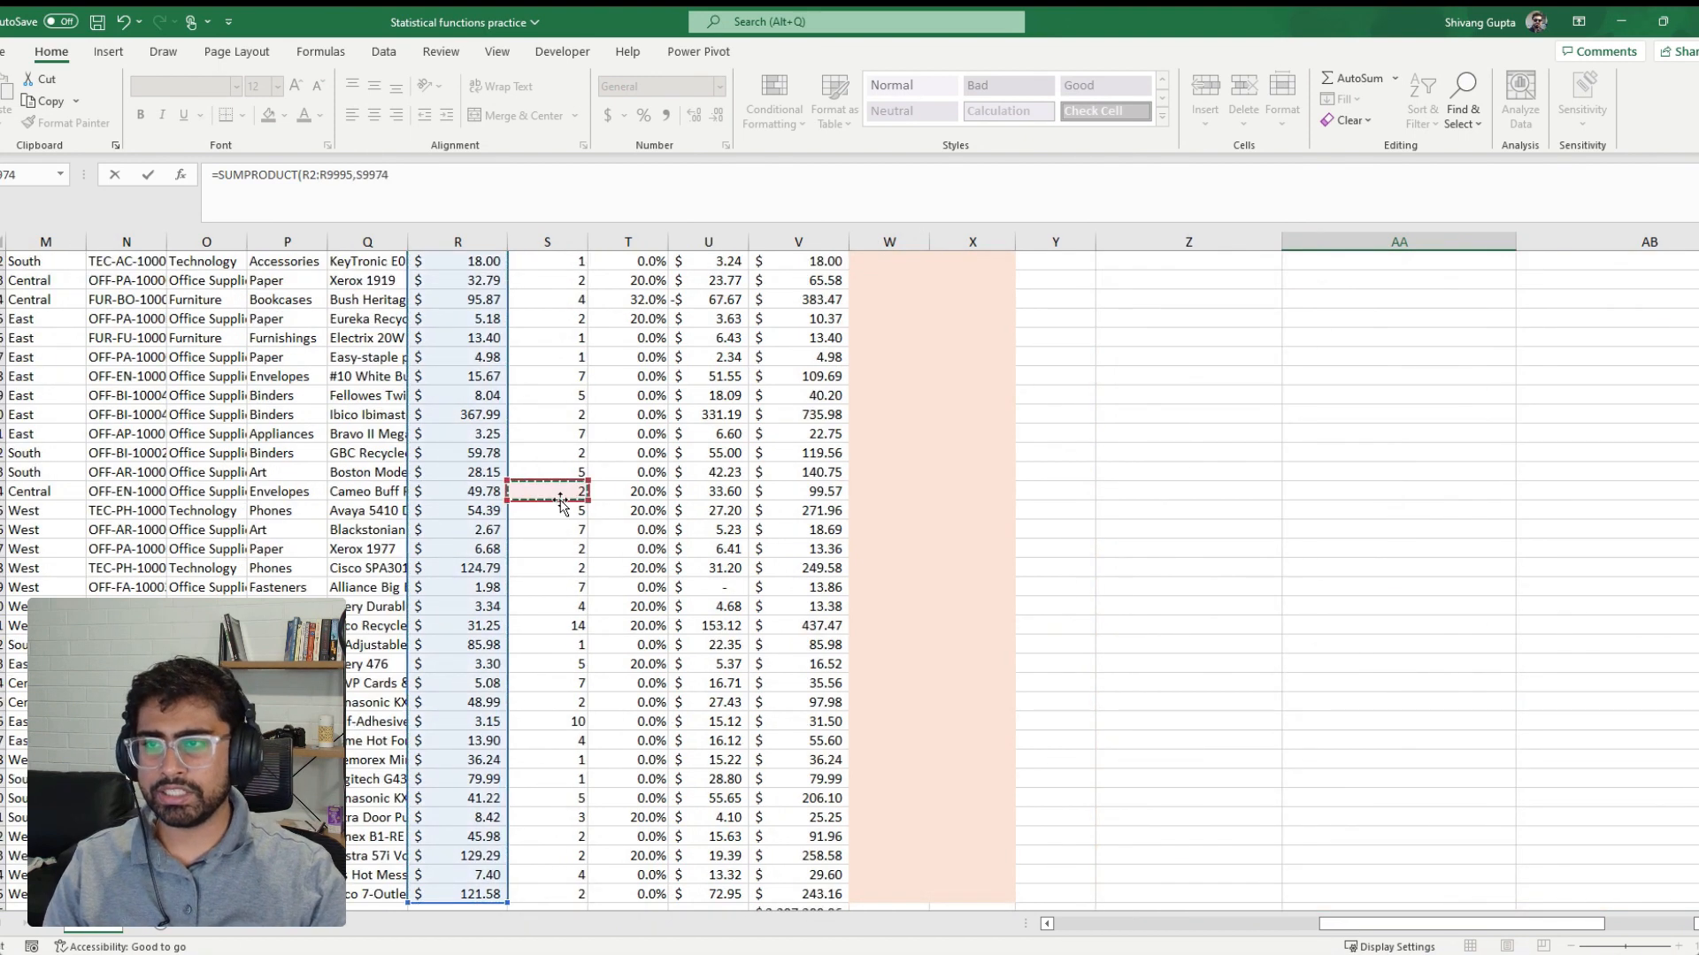
key("ctrl+Up")
key("ctrl+shift+Down")
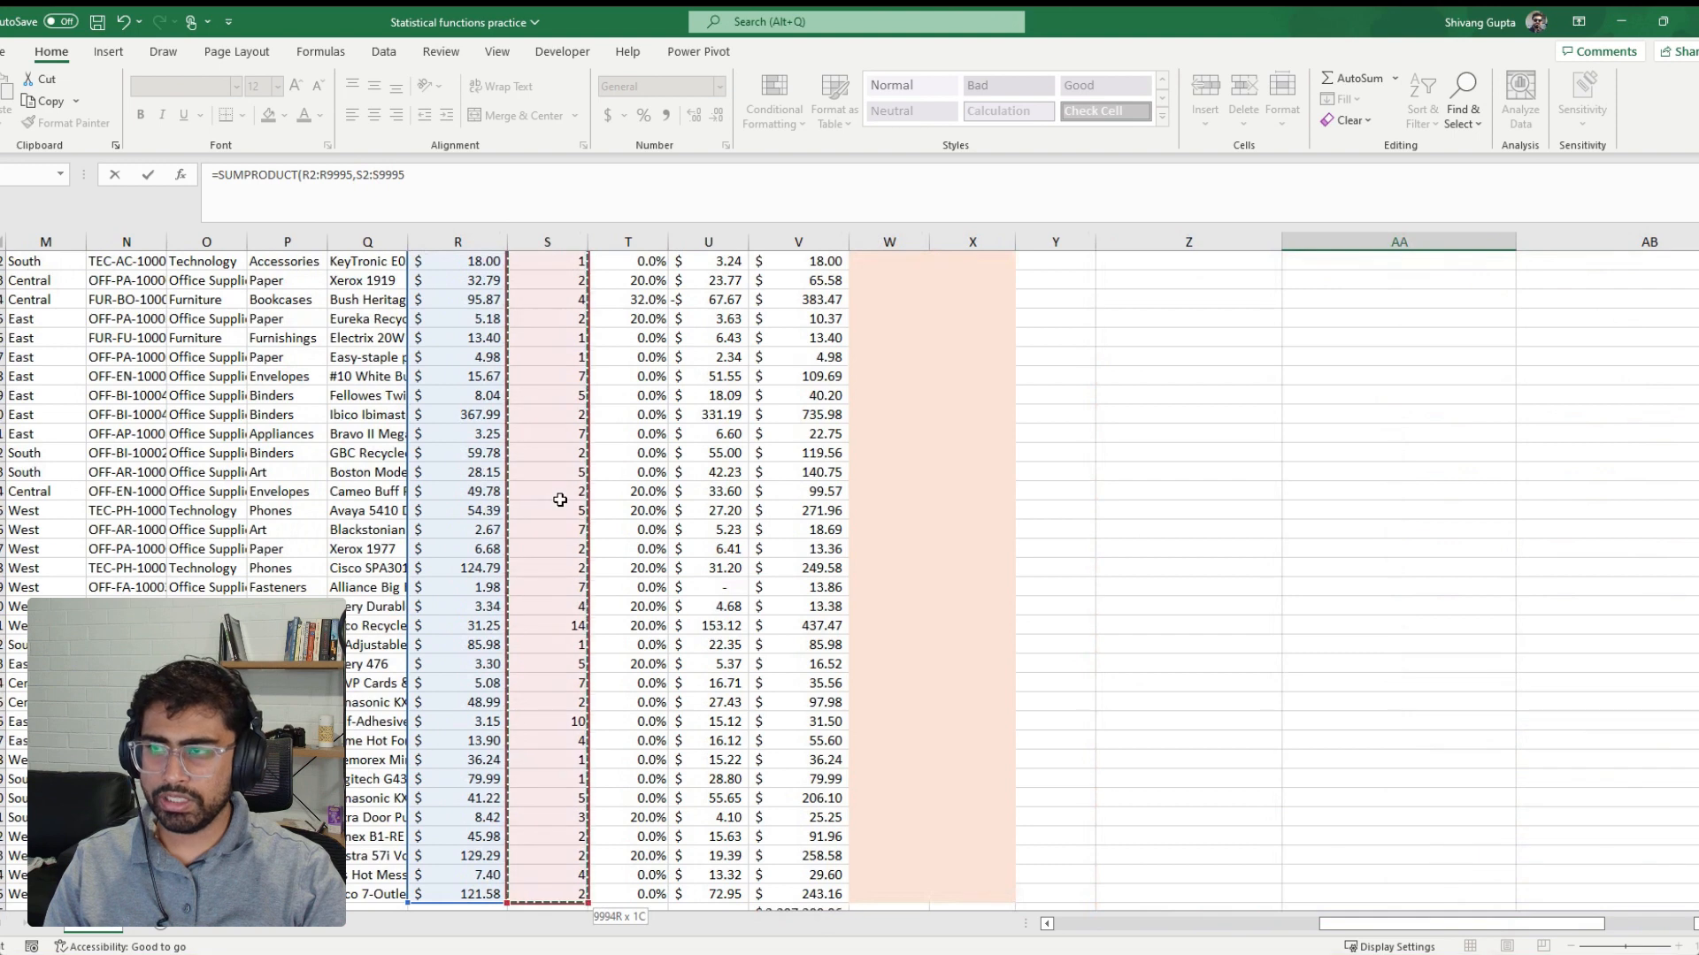
type(")")
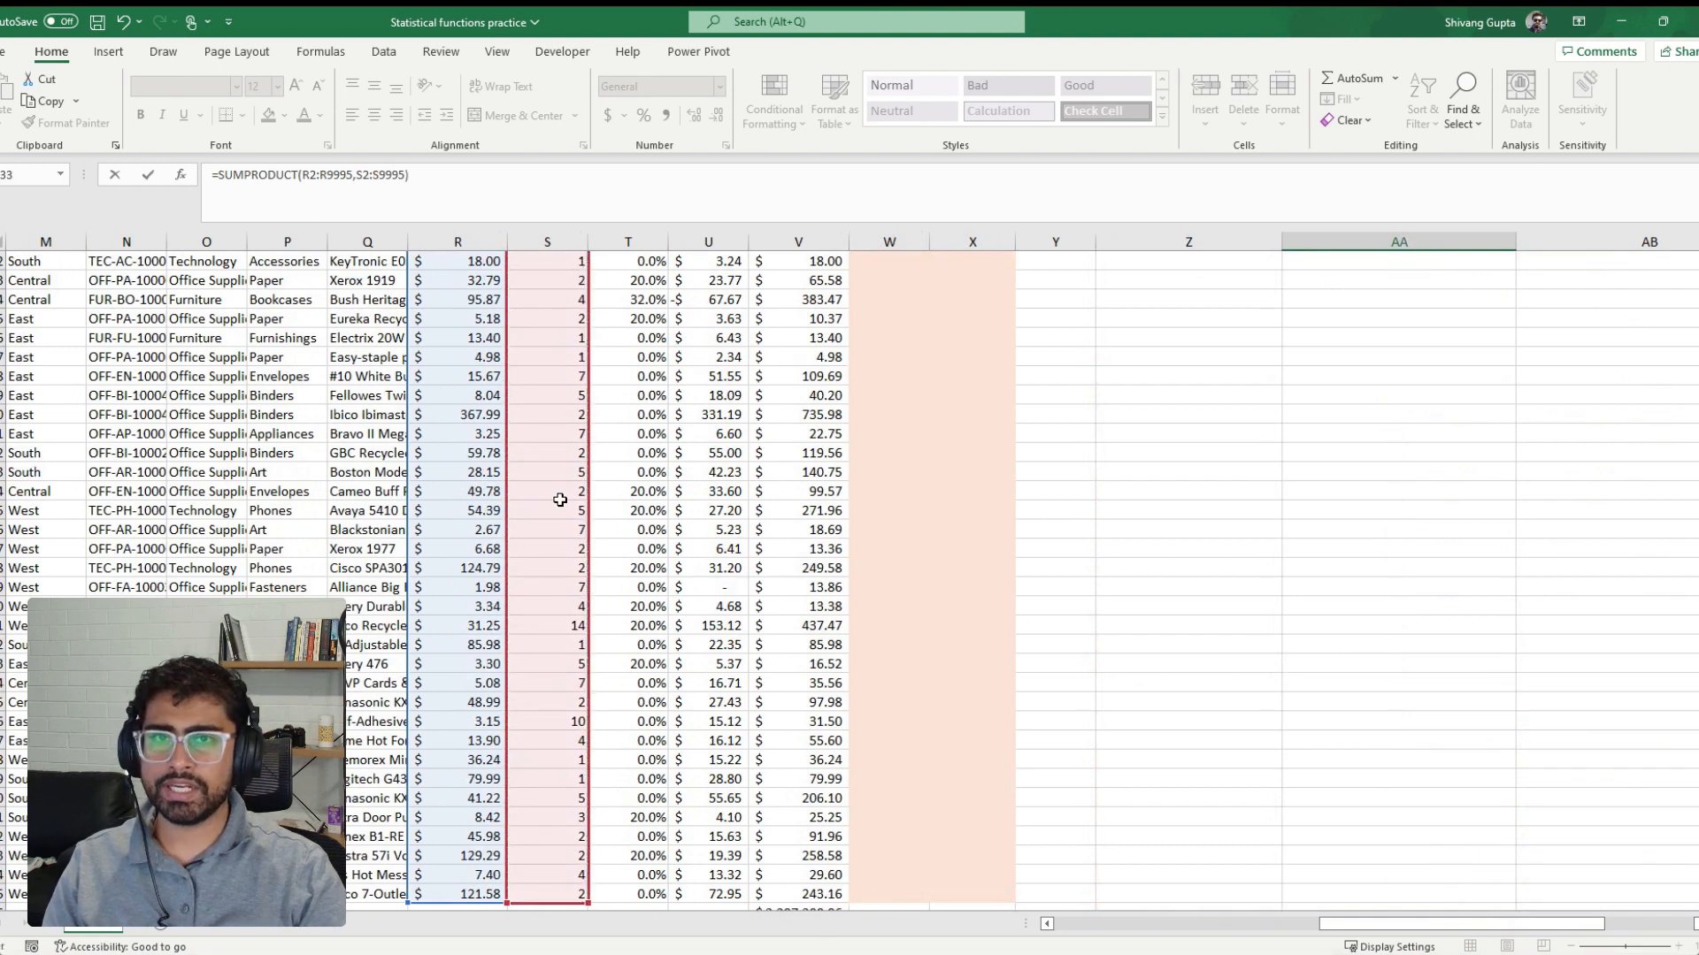
key("ctrl+Return")
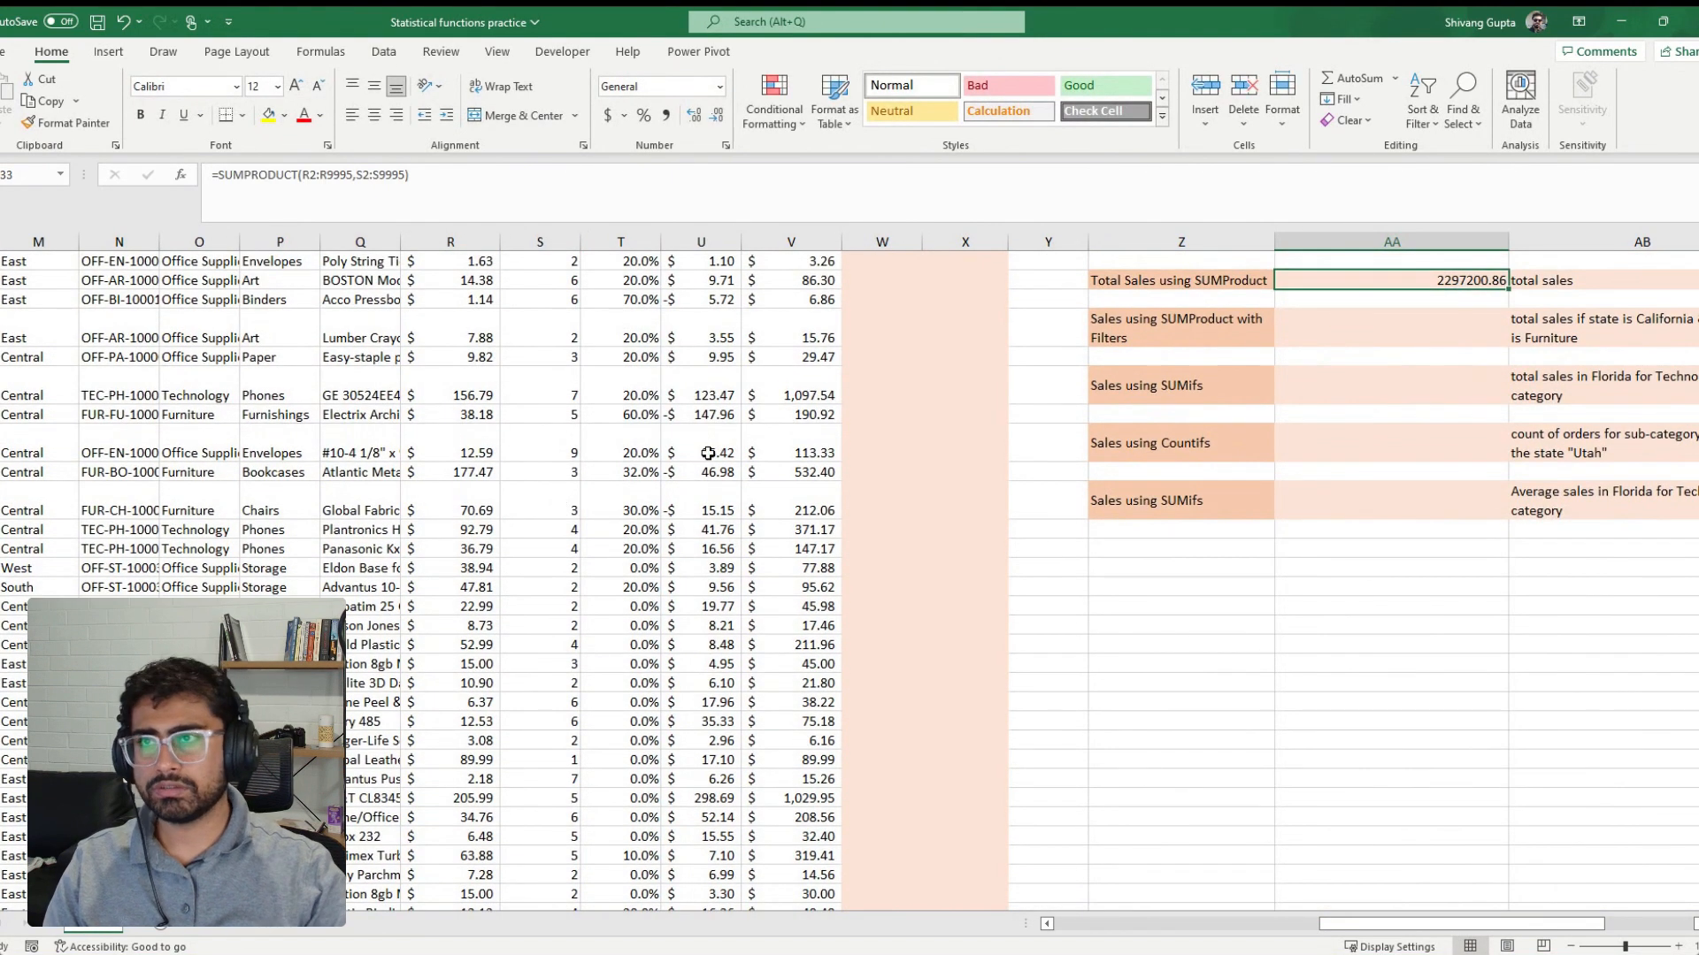
left_click(609, 115)
Compare the sum below the helper column with the SUMPRODUCT total, and delete the helper column
scroll(703, 607, "down", 1)
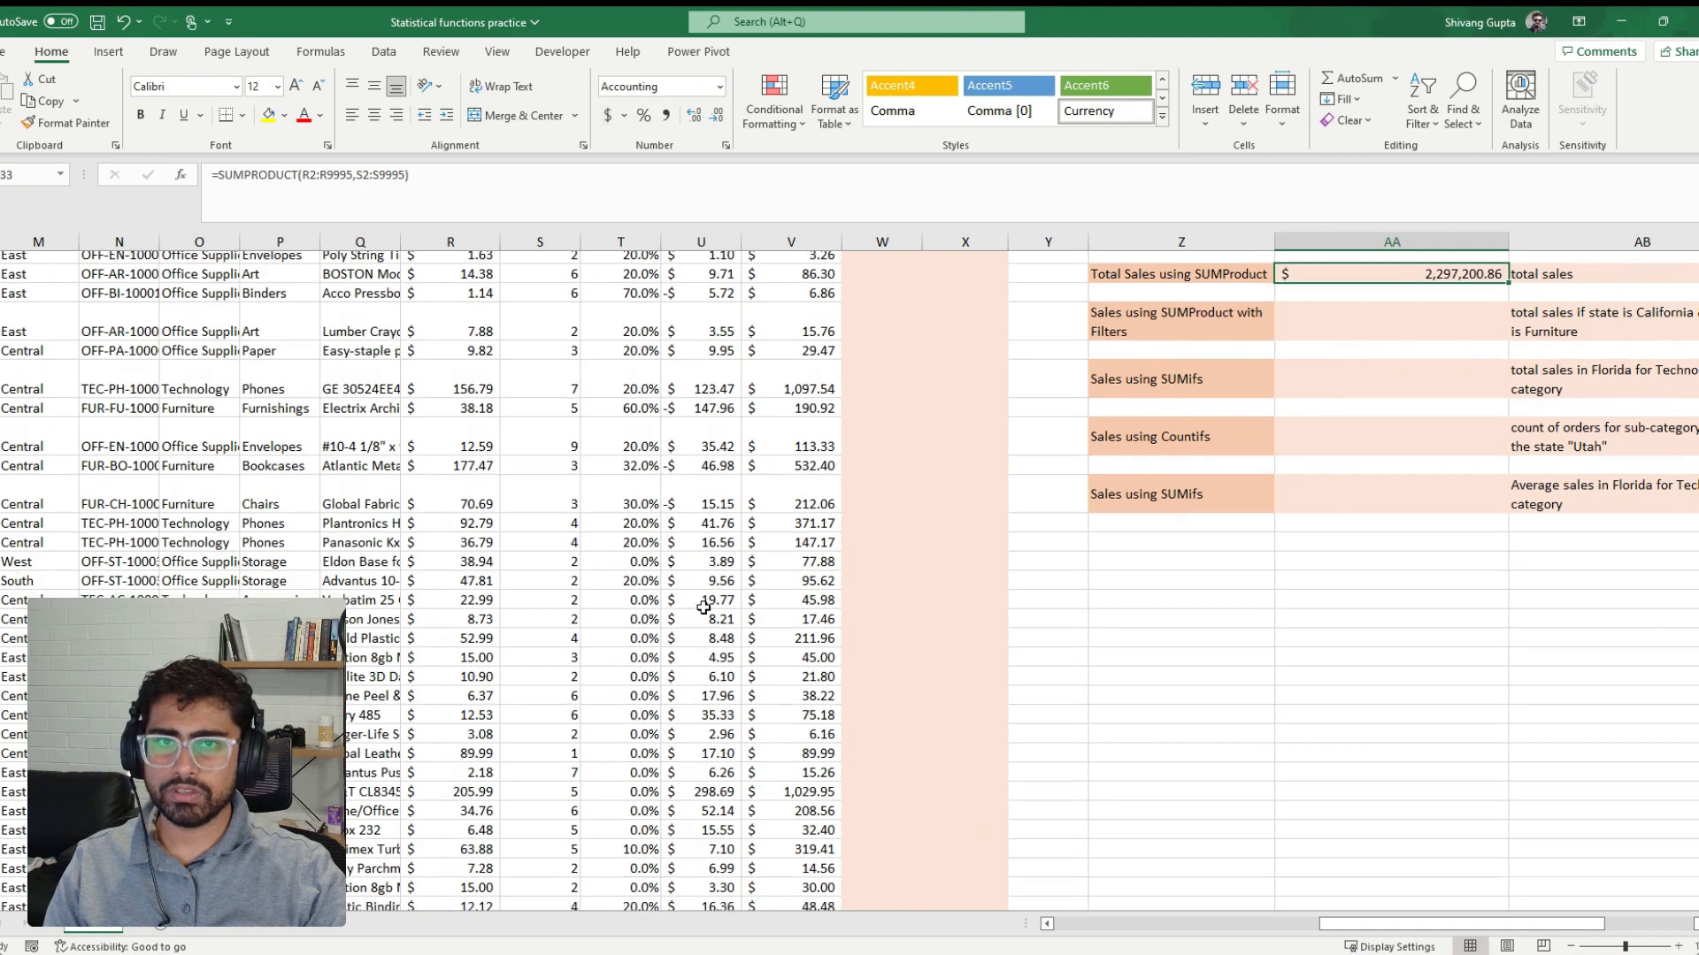
scroll(703, 607, "down", 10)
scroll(747, 667, "down", 5)
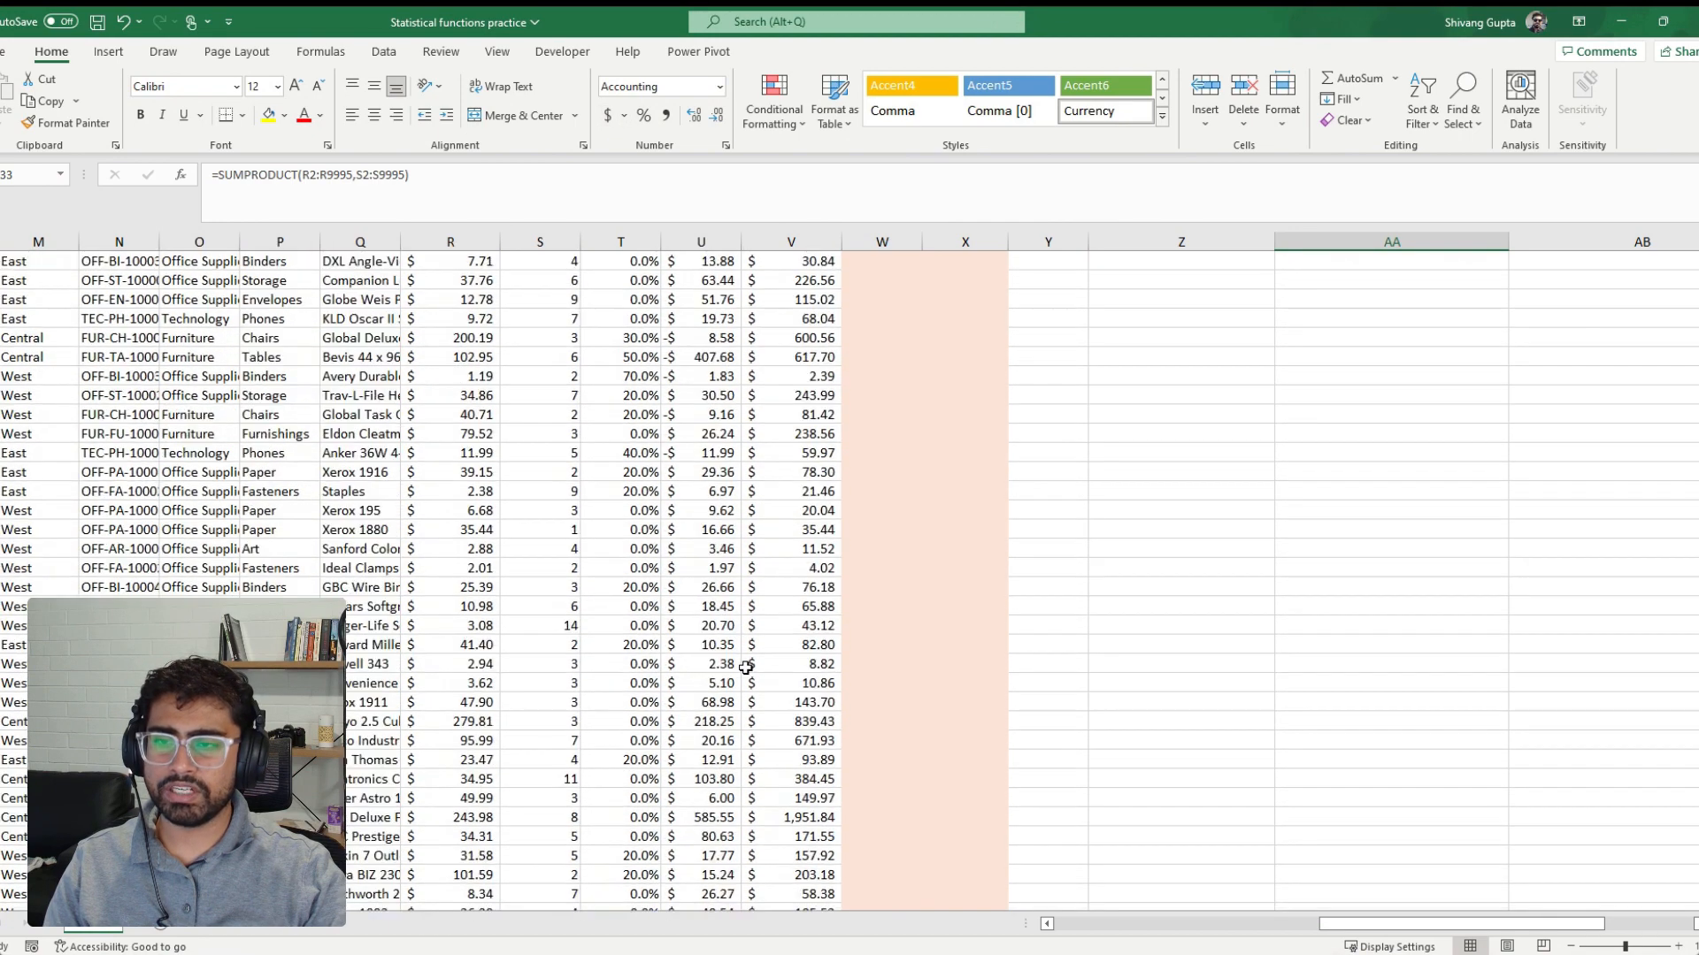
left_click(799, 649)
key("ctrl+Down")
scroll(798, 649, "down", 1)
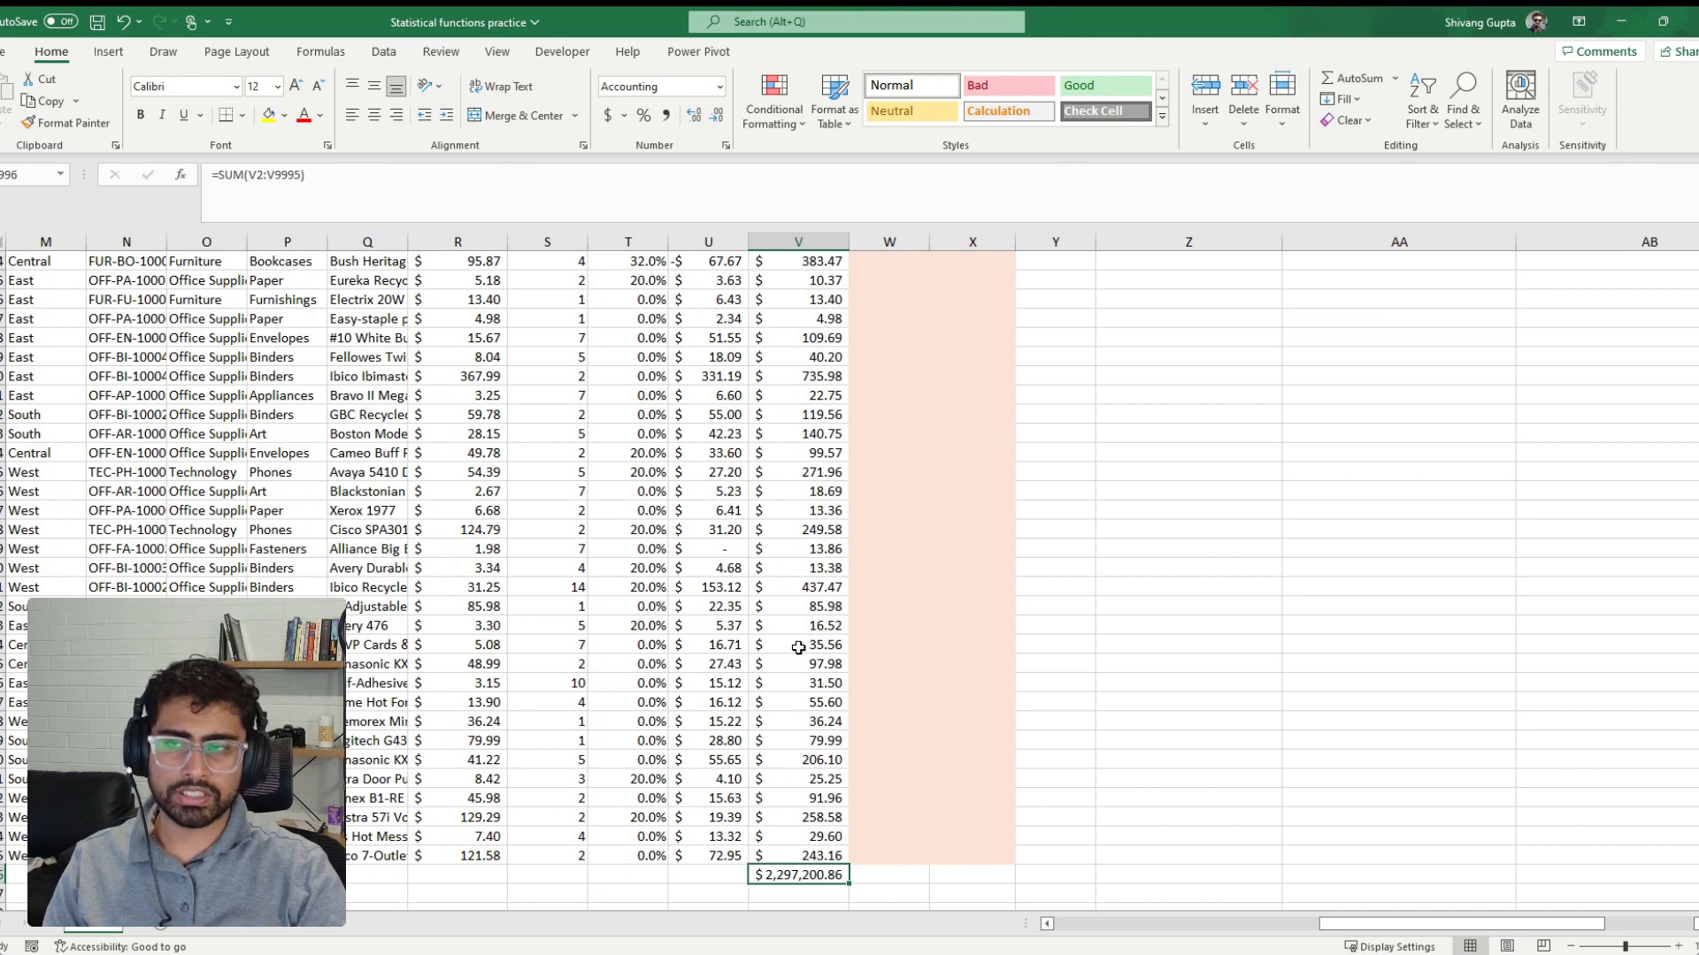
right_click(832, 241)
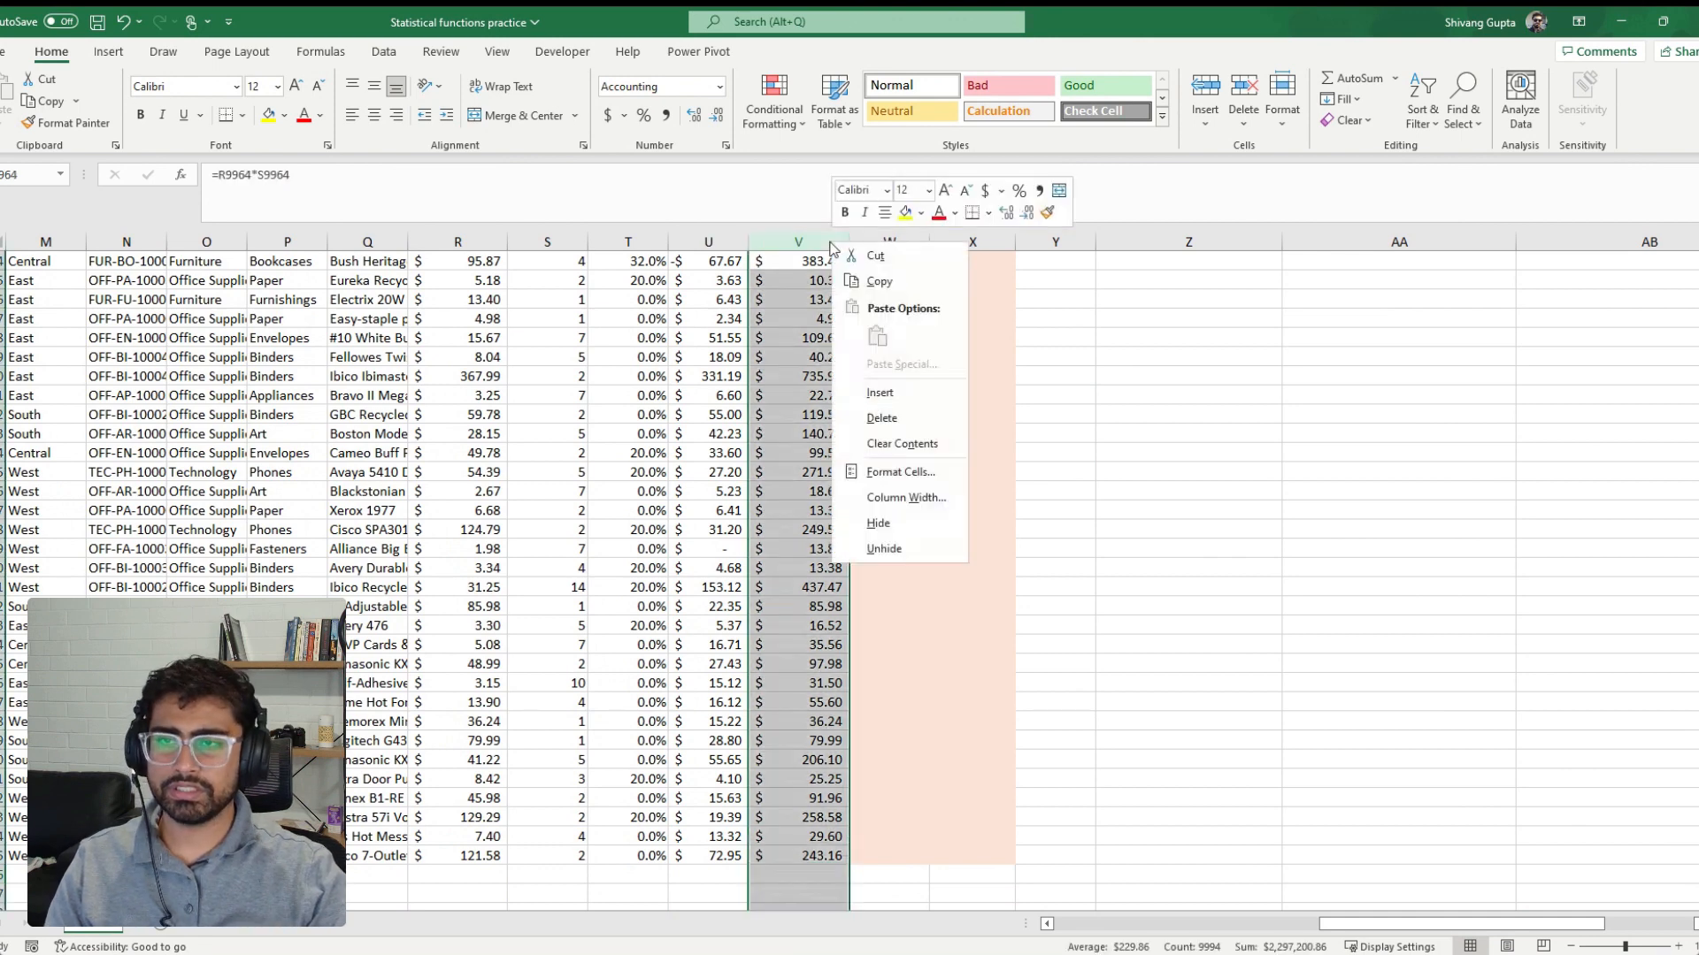
left_click(889, 416)
Start a SUMPRODUCT formula in the empty cell beside the Sales using SUMProduct with Filters label
left_click(1393, 411)
key("ctrl+Up")
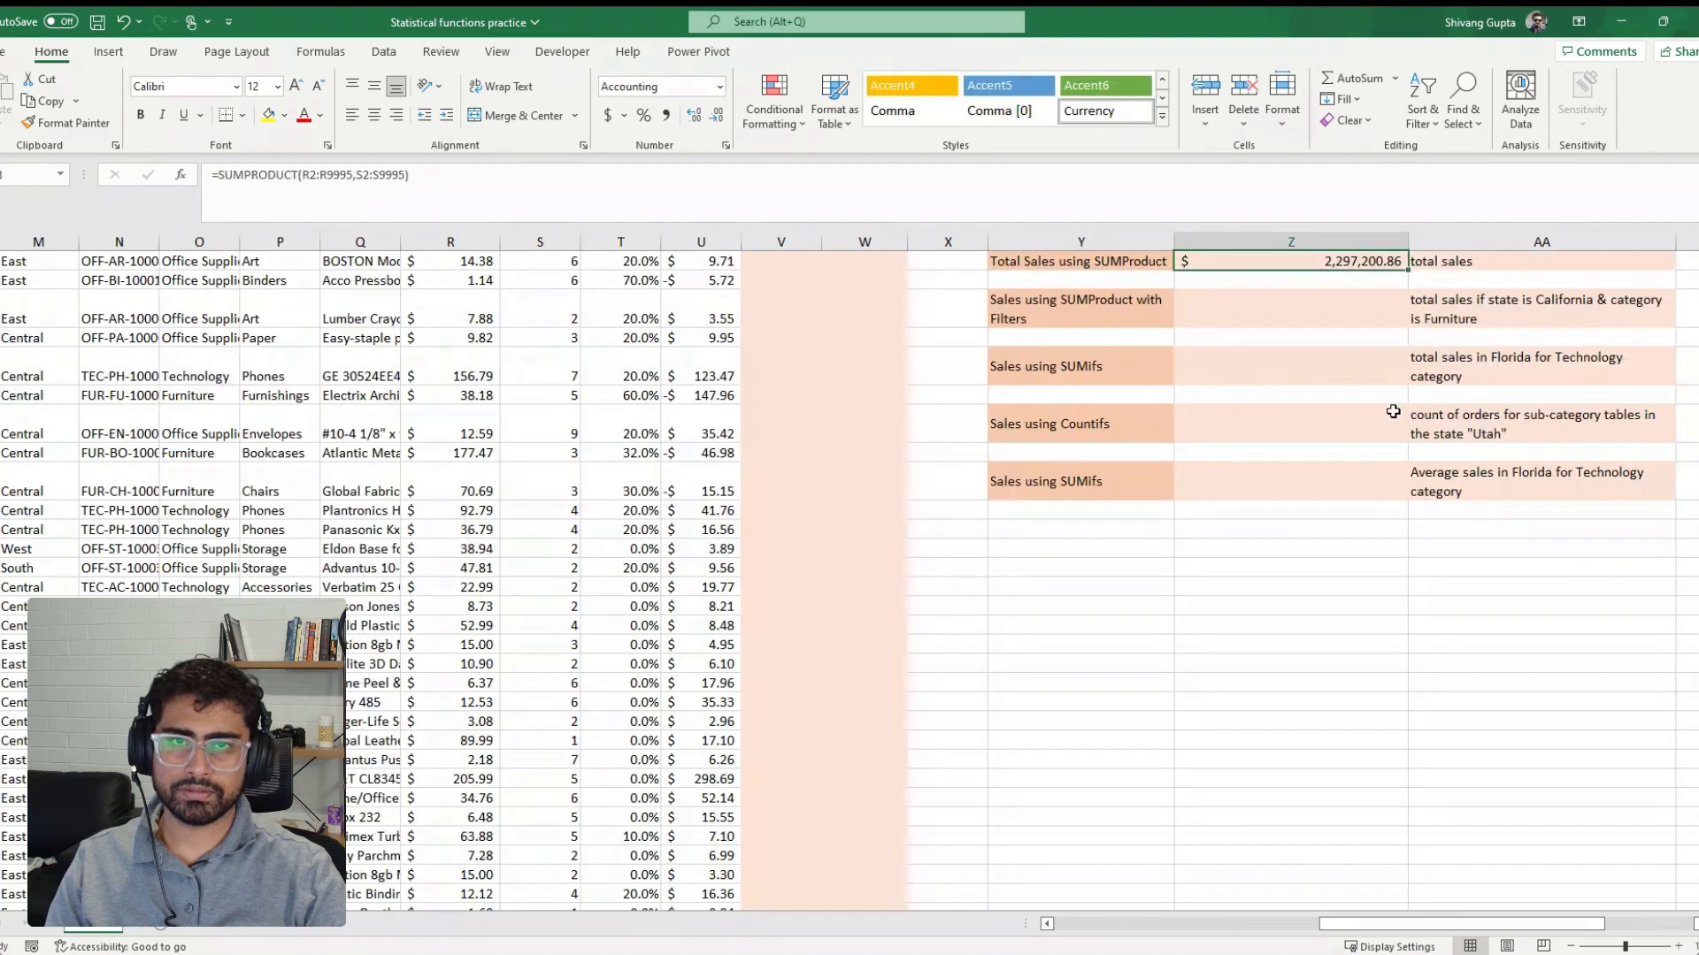
key("Down")
key("Down")
key("Down")
key("Down")
key("Down")
key("Down")
key("Down")
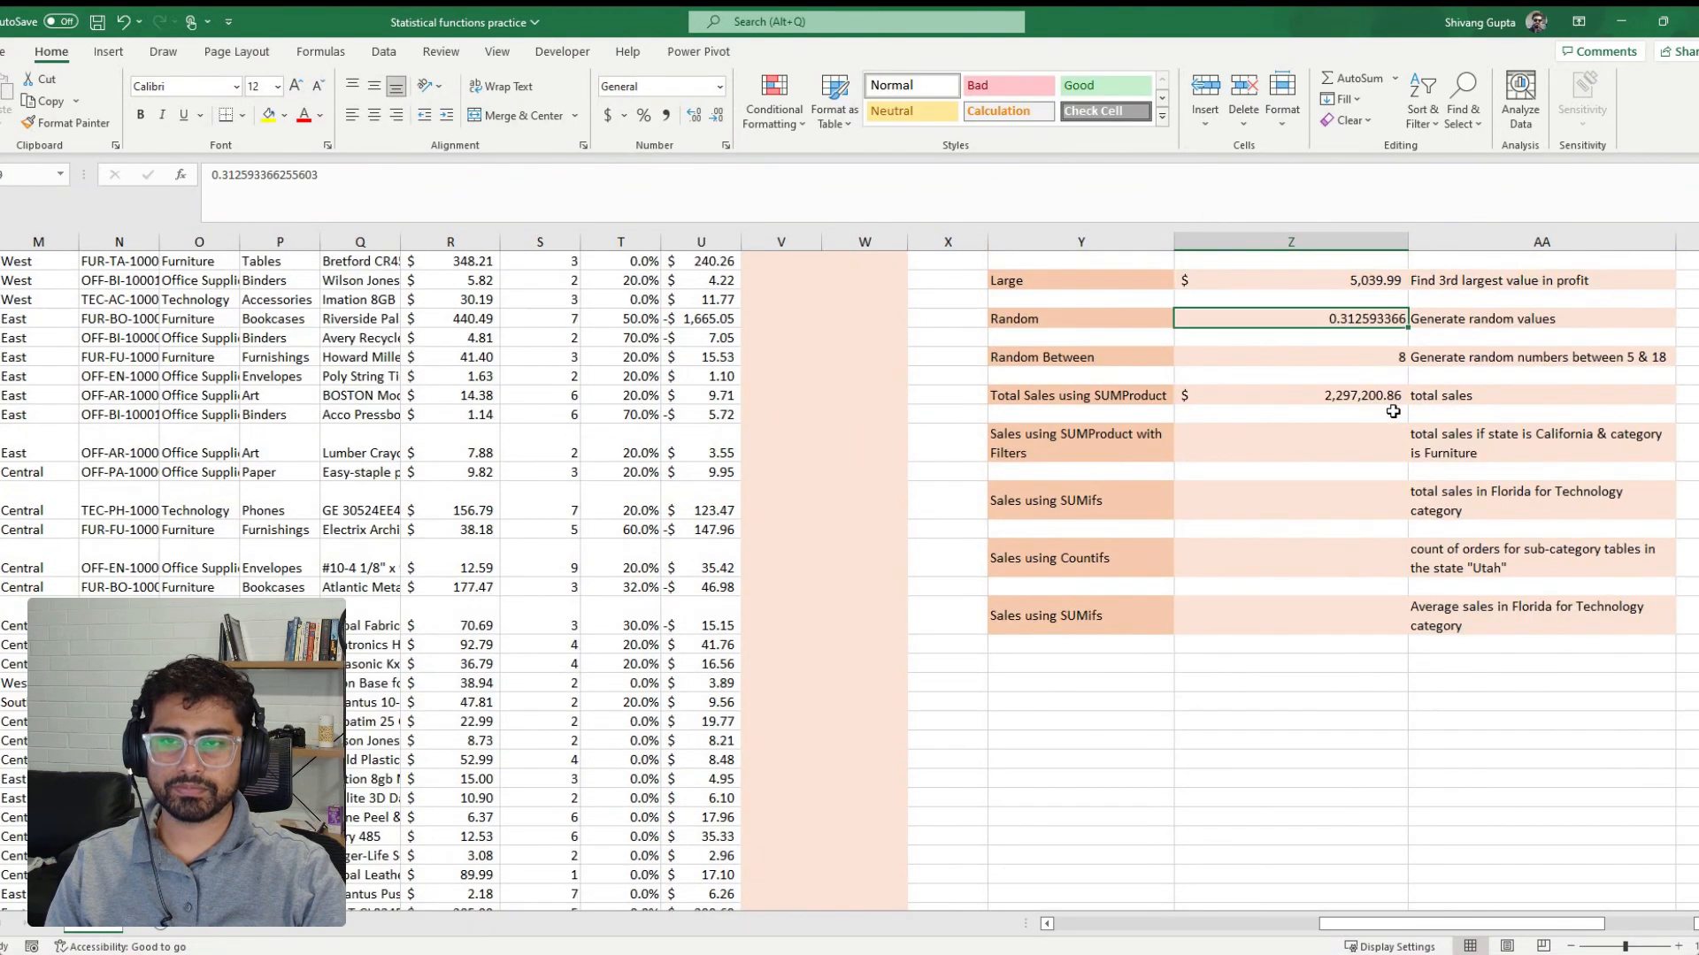
scroll(1394, 411, "up", 2)
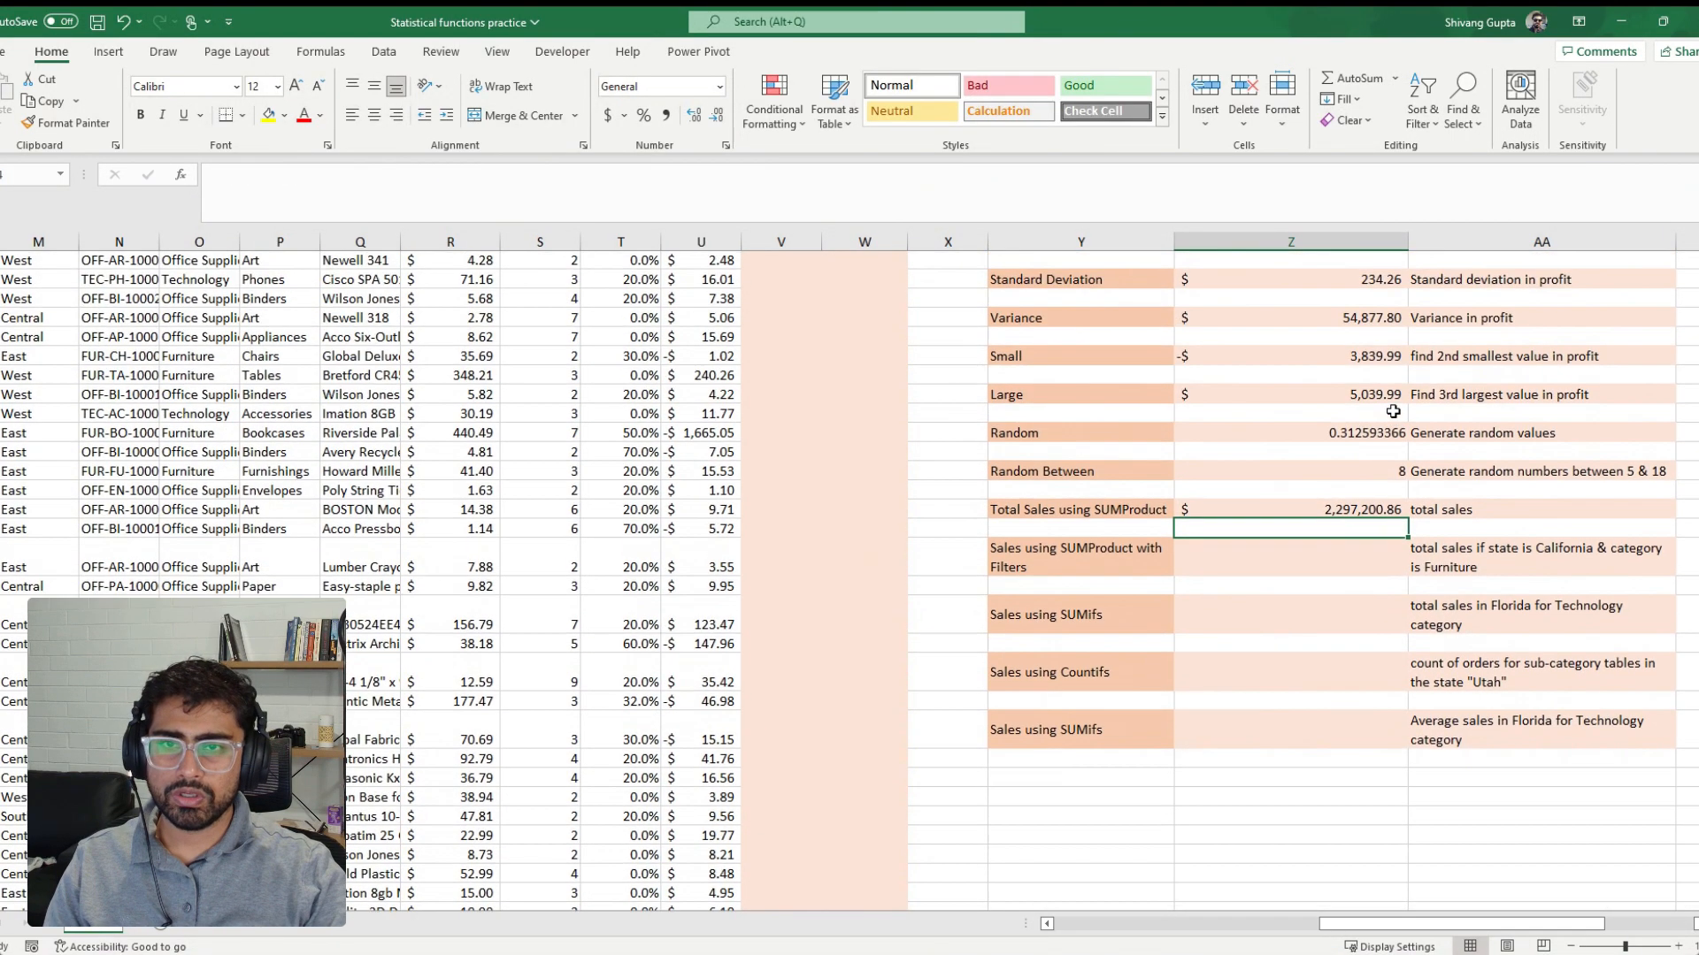
key("Down")
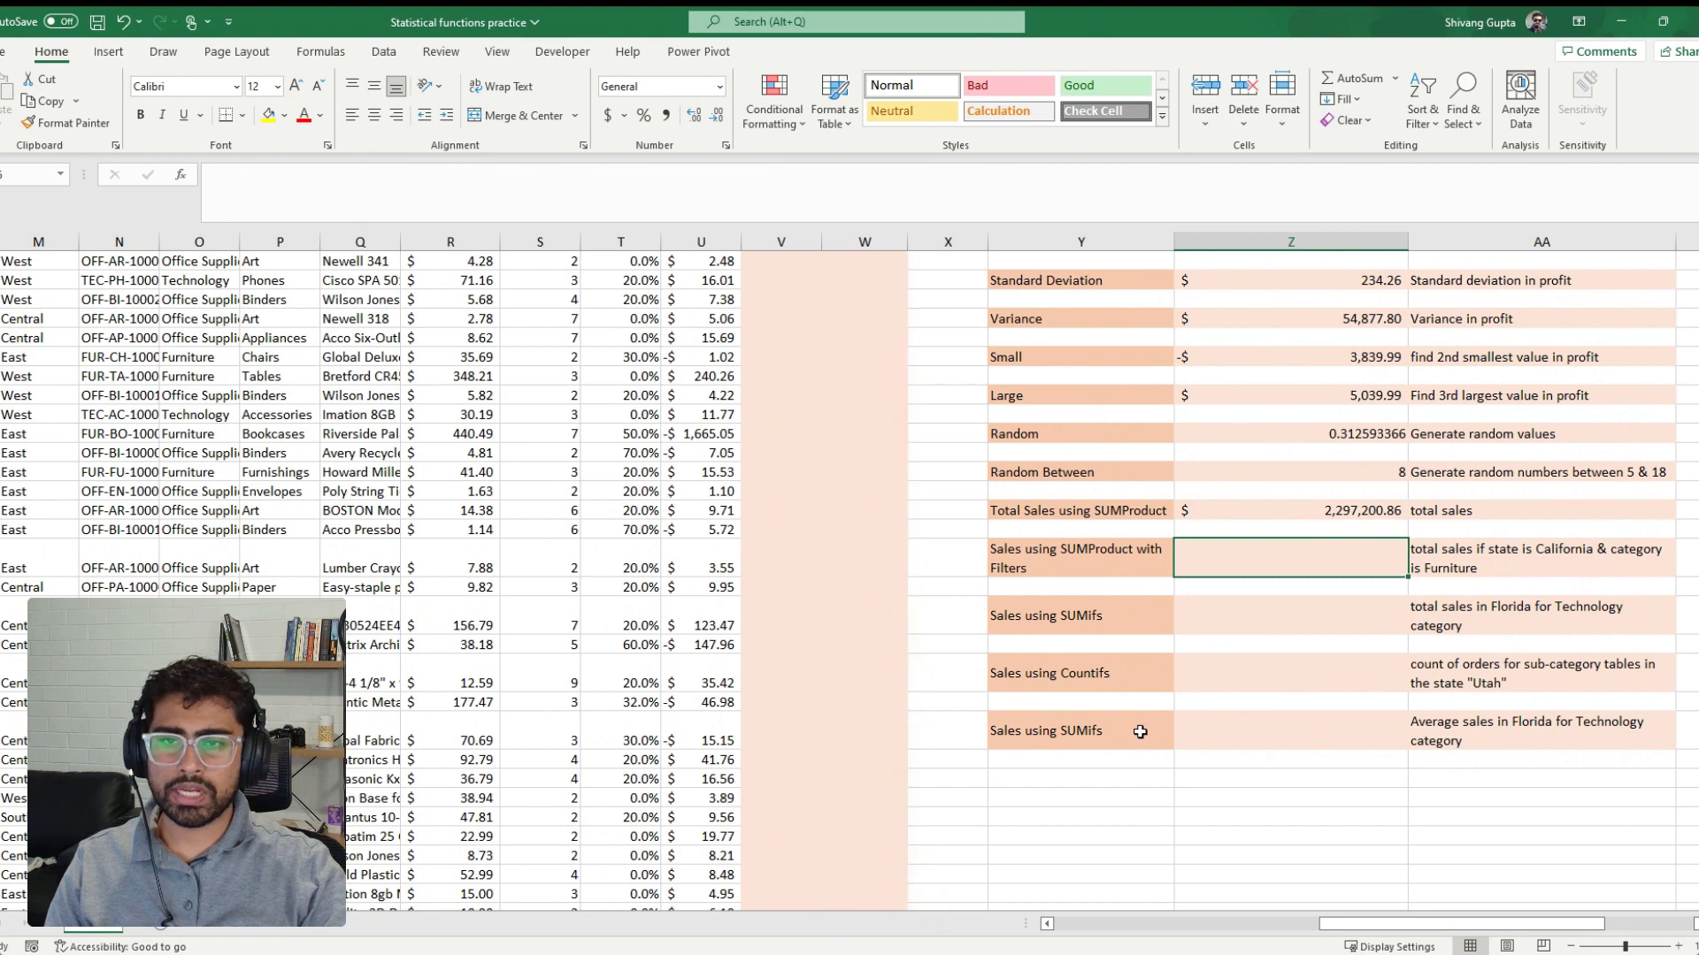
scroll(1137, 728, "up", 1)
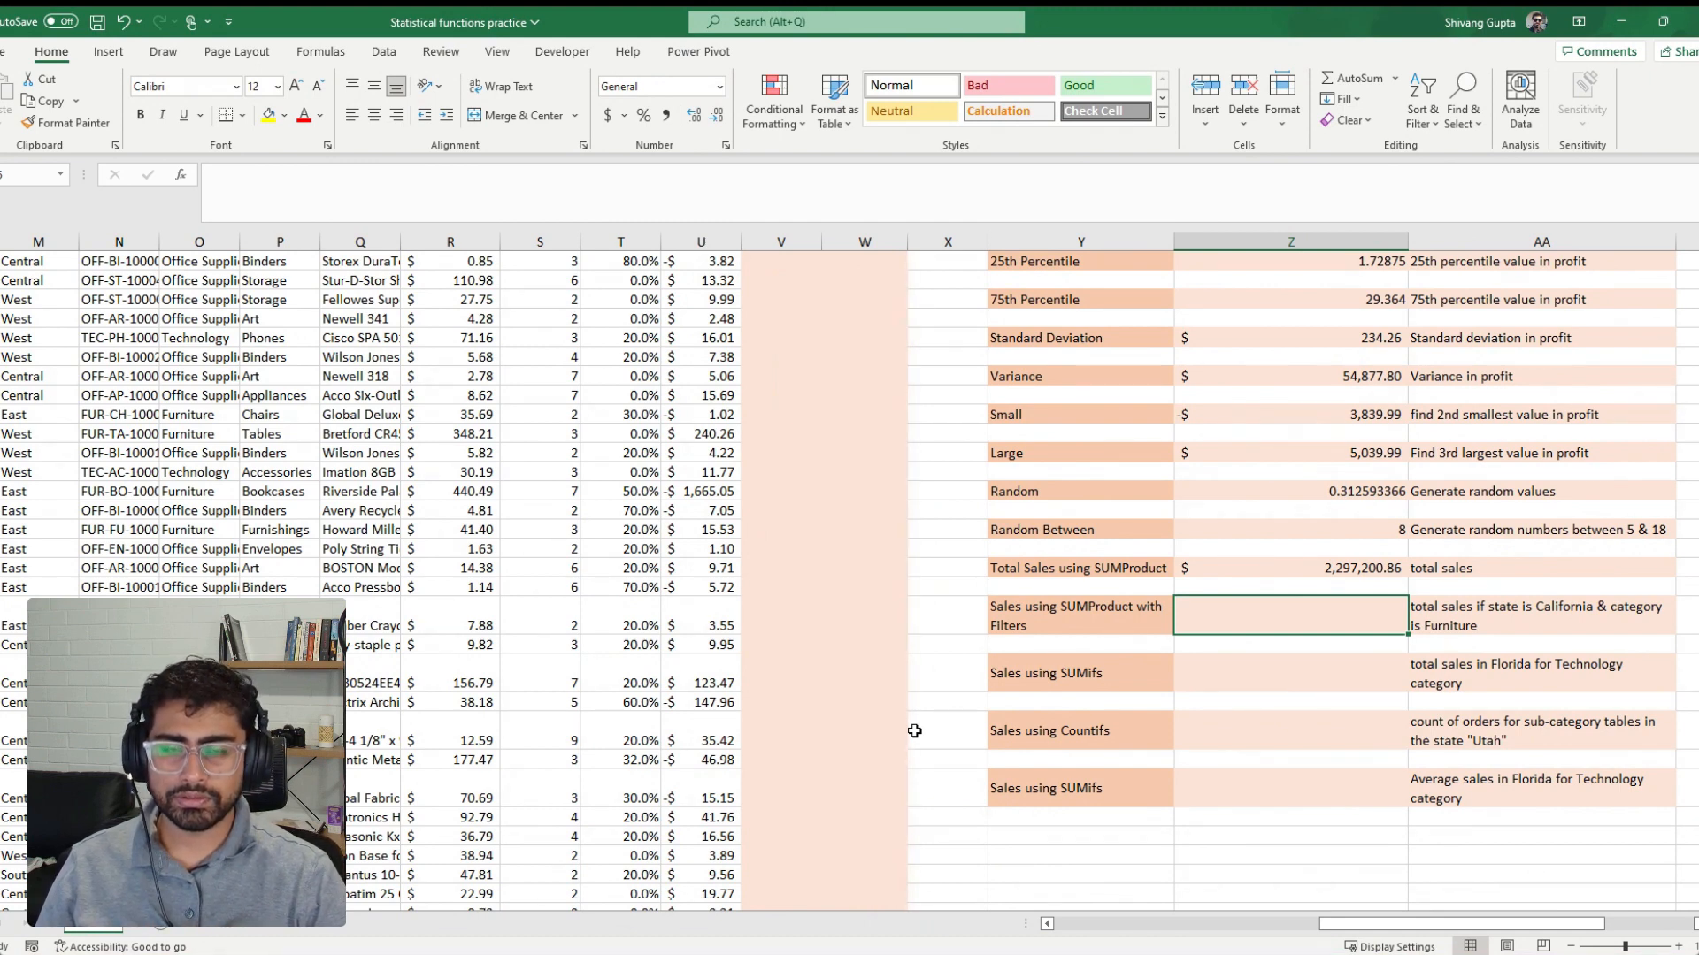
type("=")
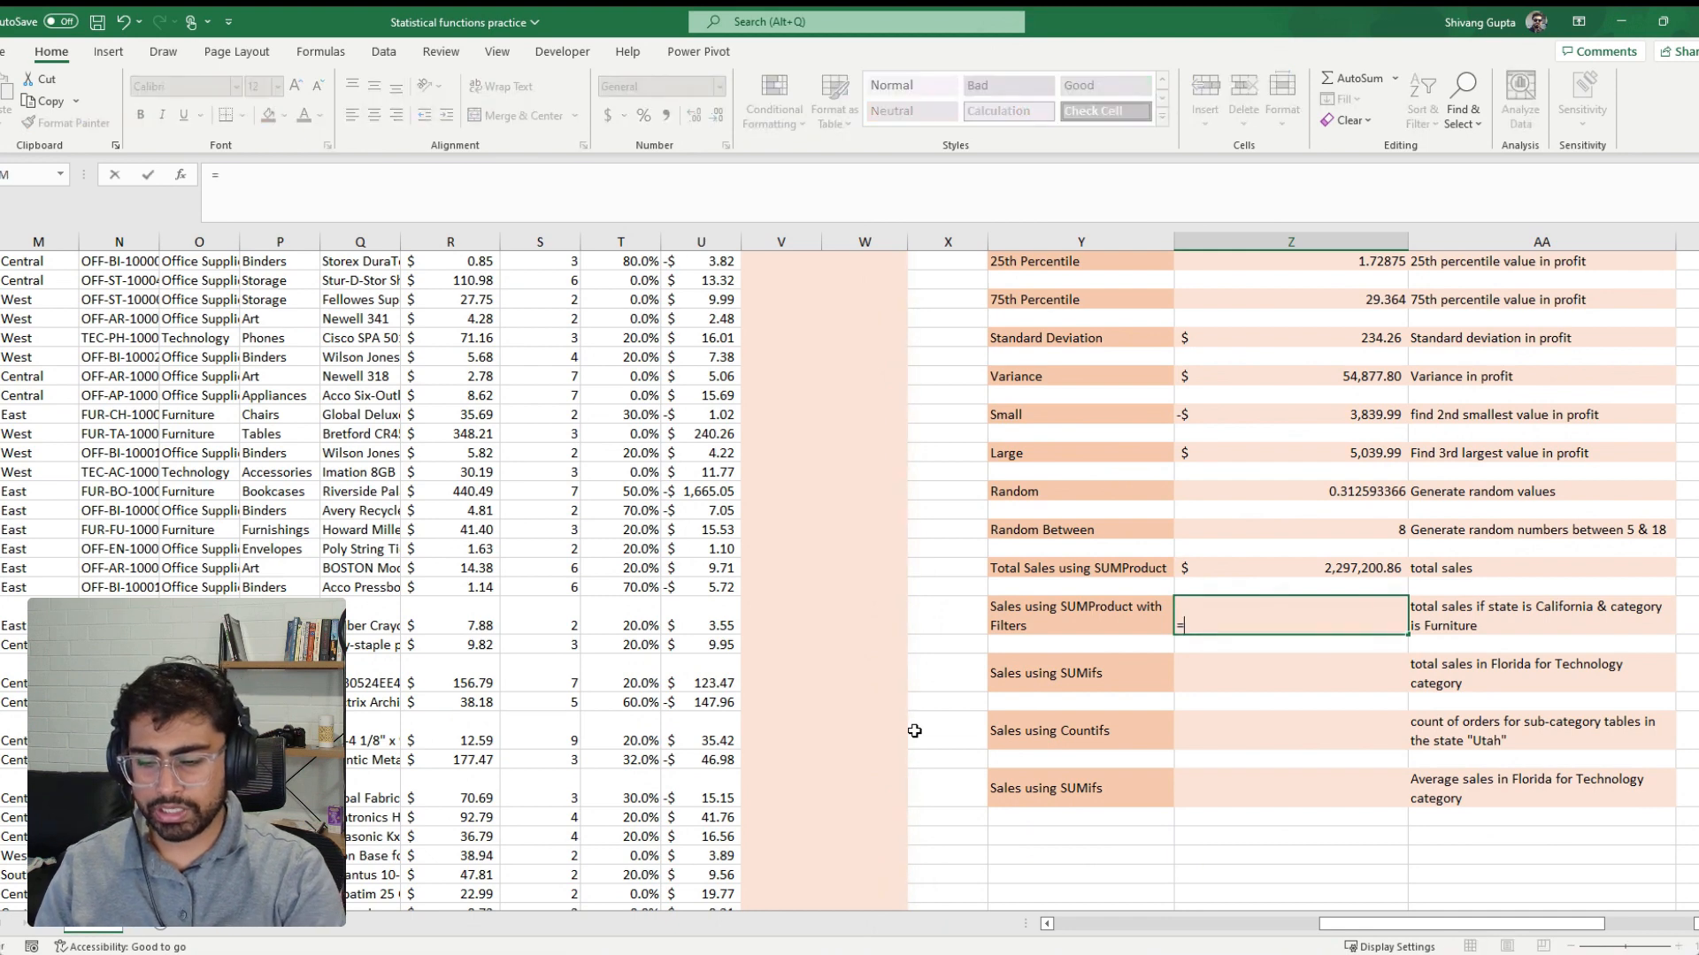
type("sum")
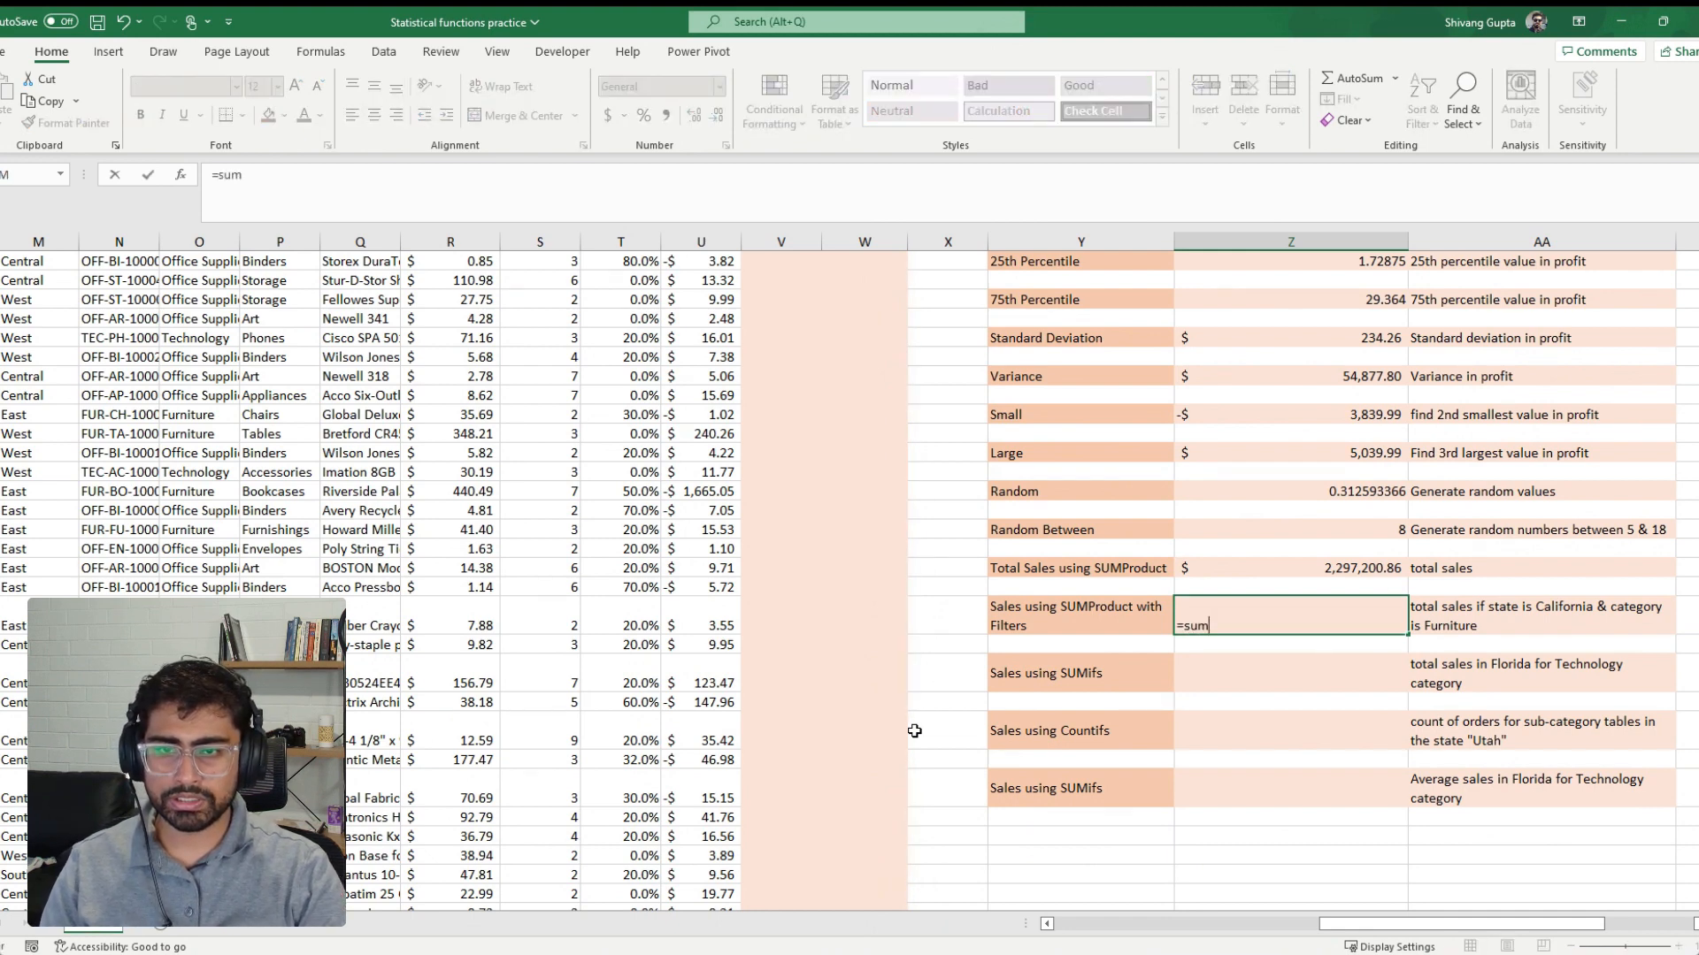
type("p")
key("Tab")
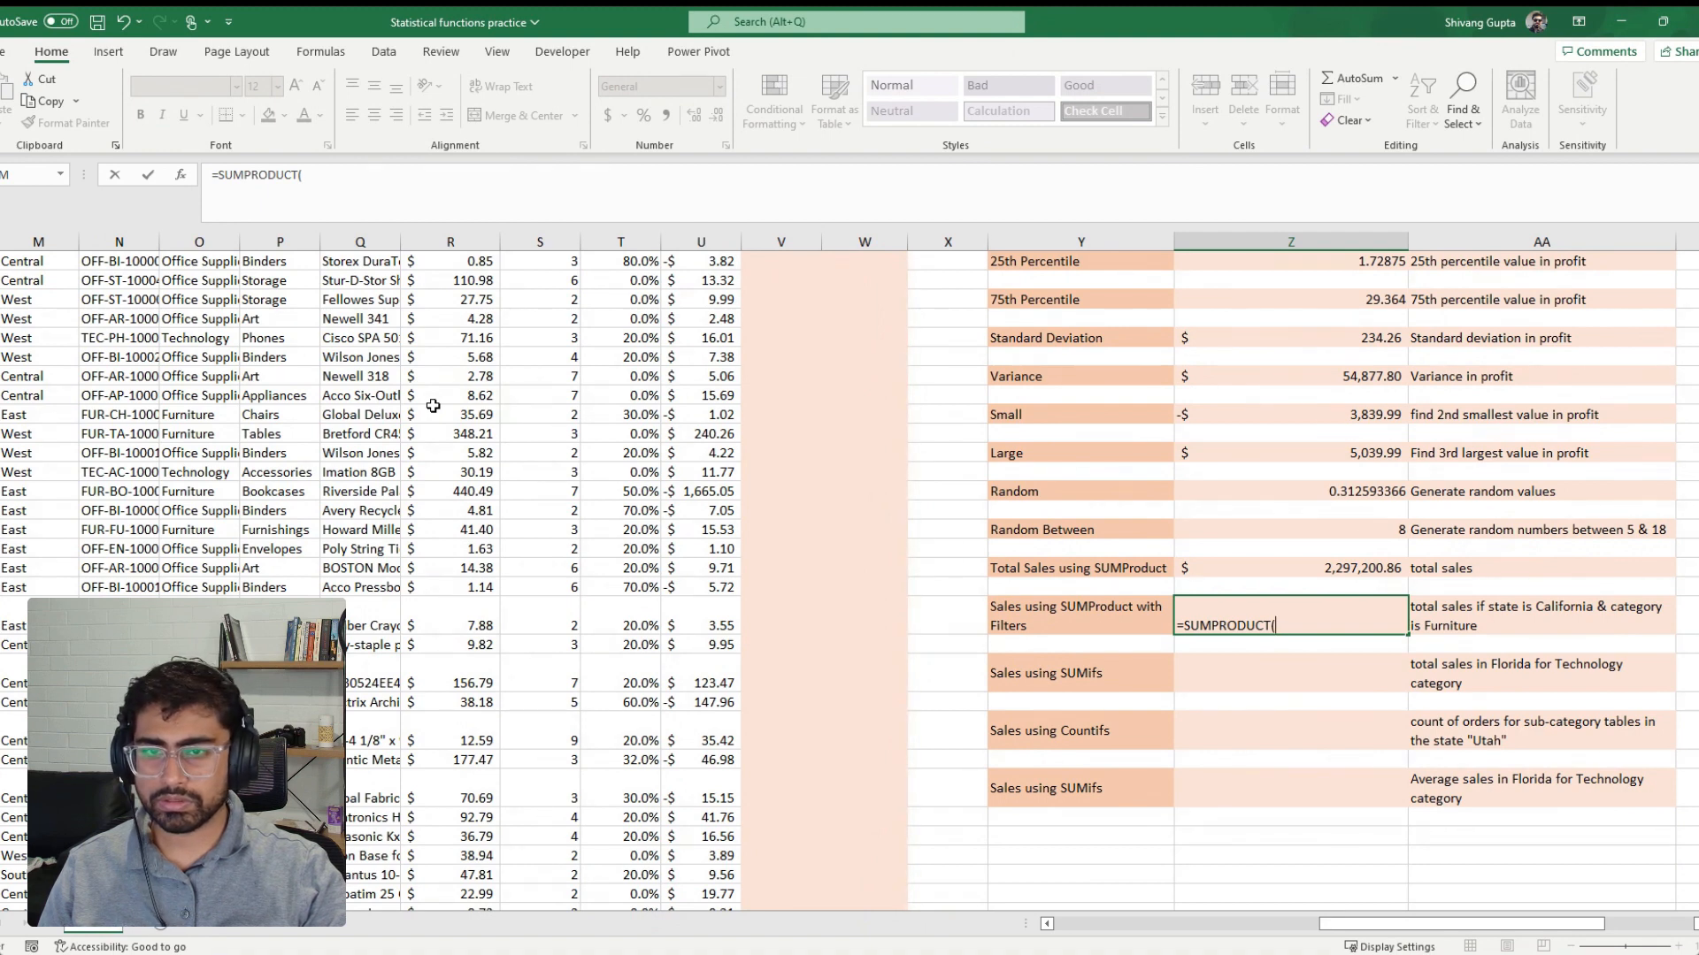
Add the State column range K2:K9995 as the first argument of the SUMPRODUCT formula
left_click(156, 411)
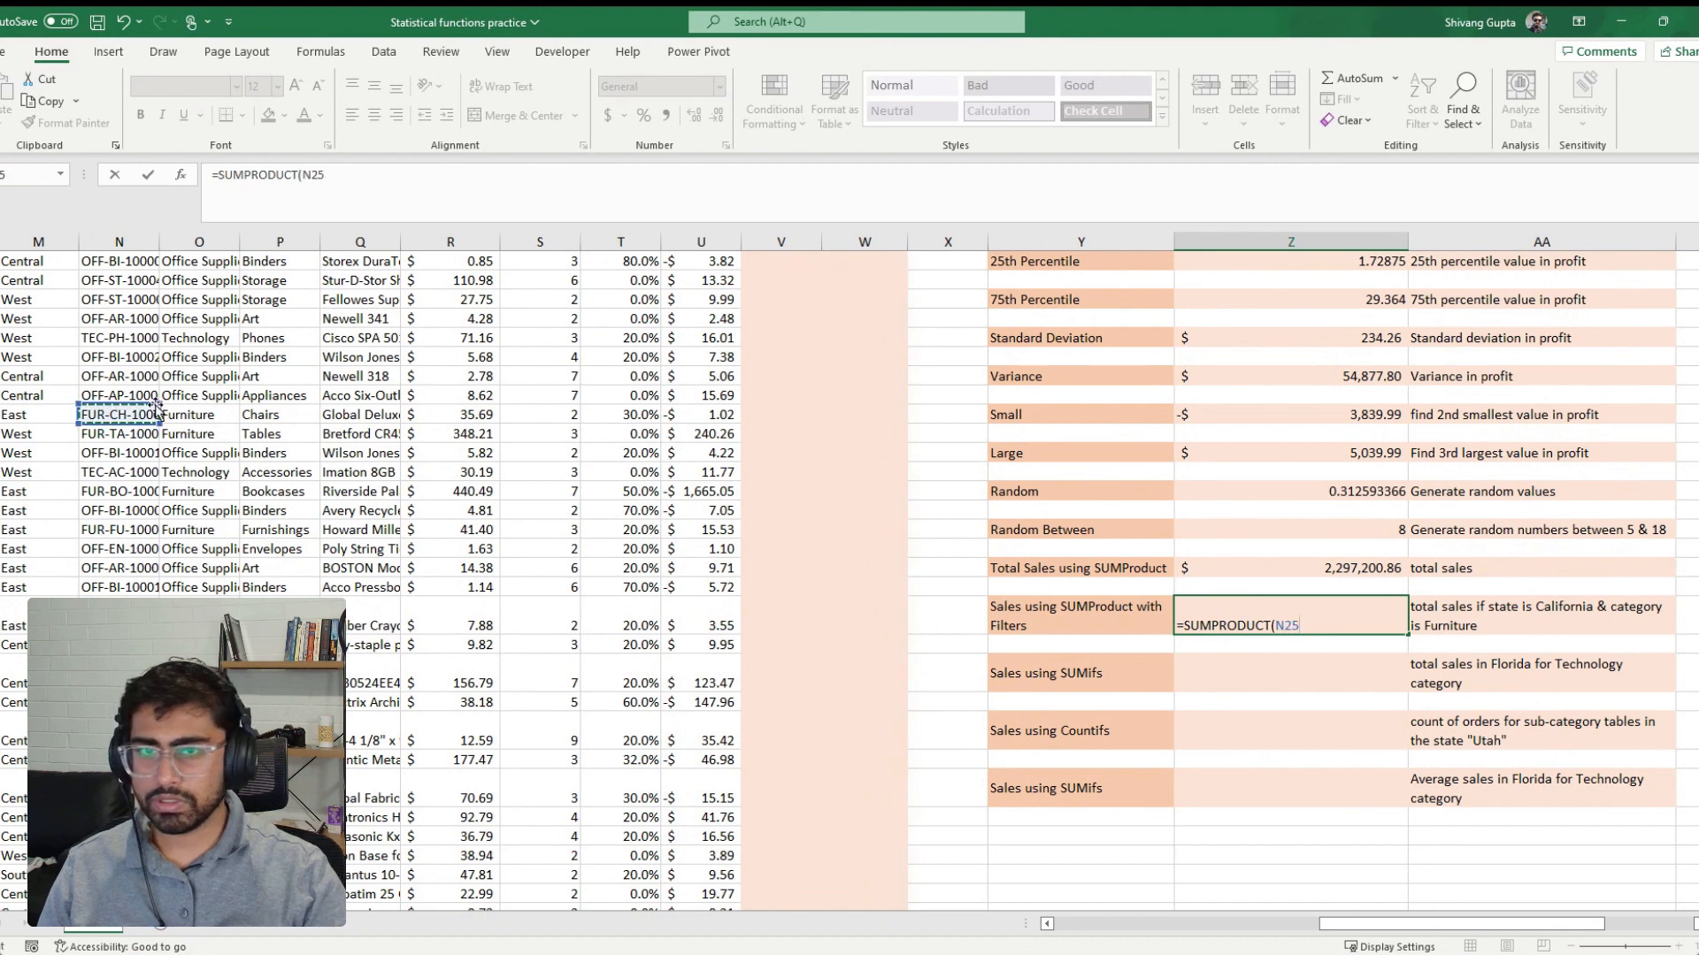
key("Left")
key("Left")
key("Left")
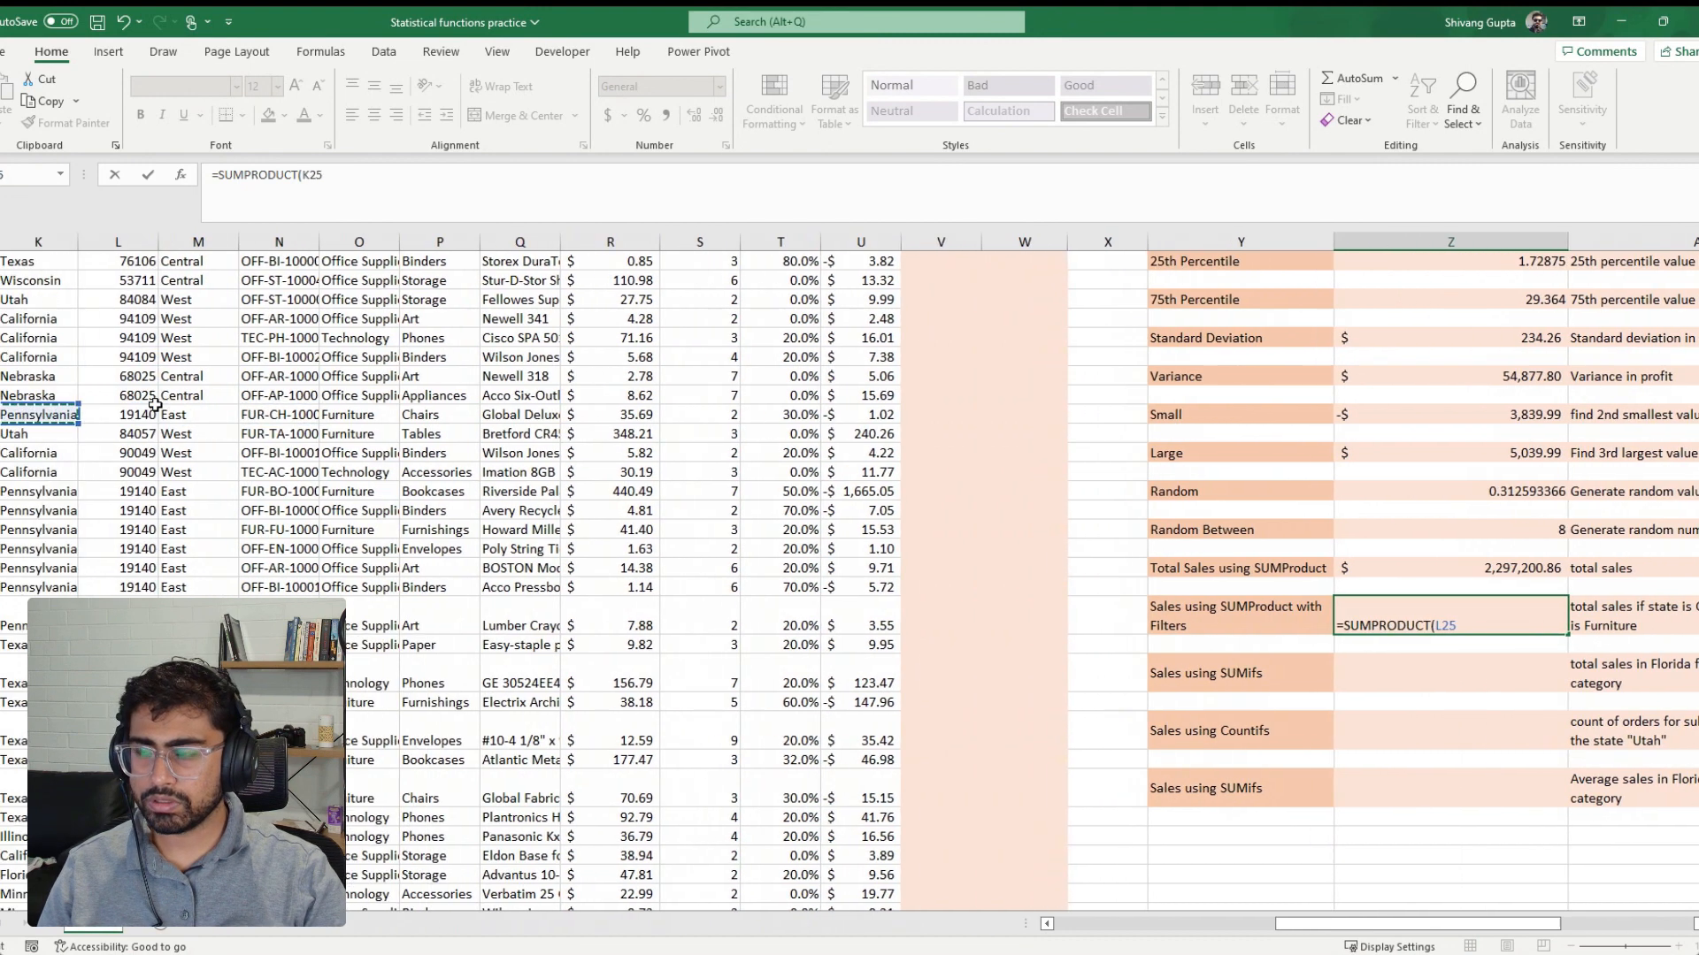
key("Left")
key("Right")
key("Right")
key("Left")
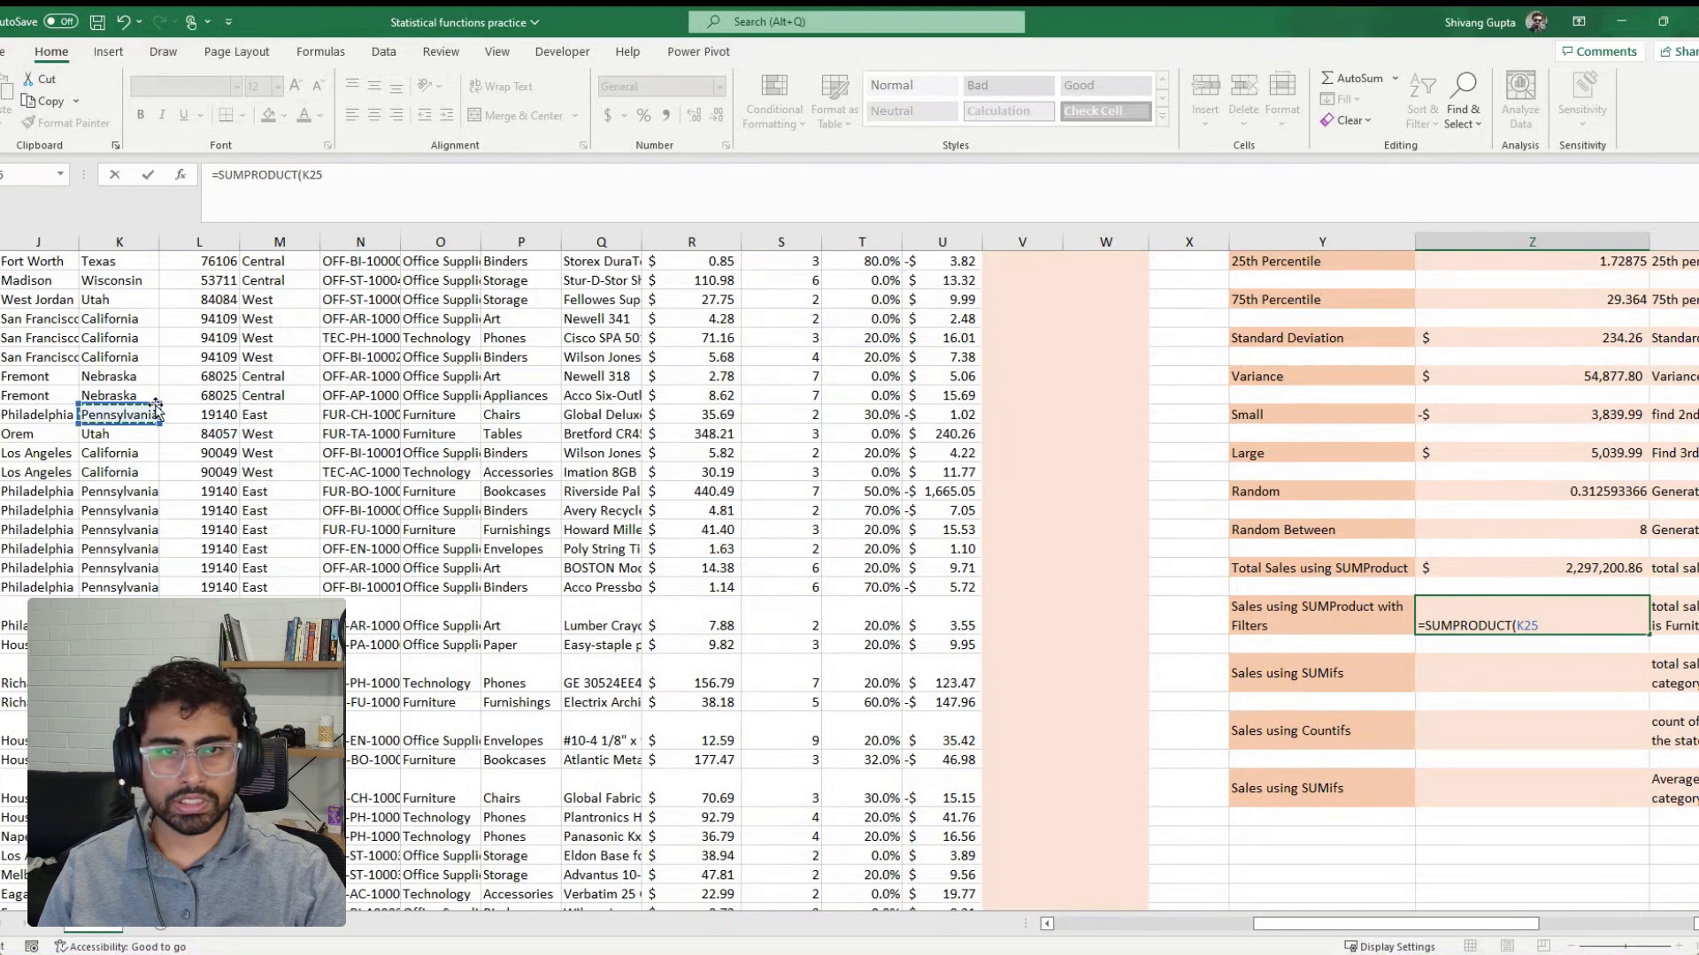
key("Right")
key("Right")
key("Right")
key("Right")
key("Right")
key("Right")
key("Right")
key("Right")
key("Right")
key("Right")
key("Right")
key("Right")
key("Right")
key("Right")
key("Right")
key("Right")
key("Right")
key("Right")
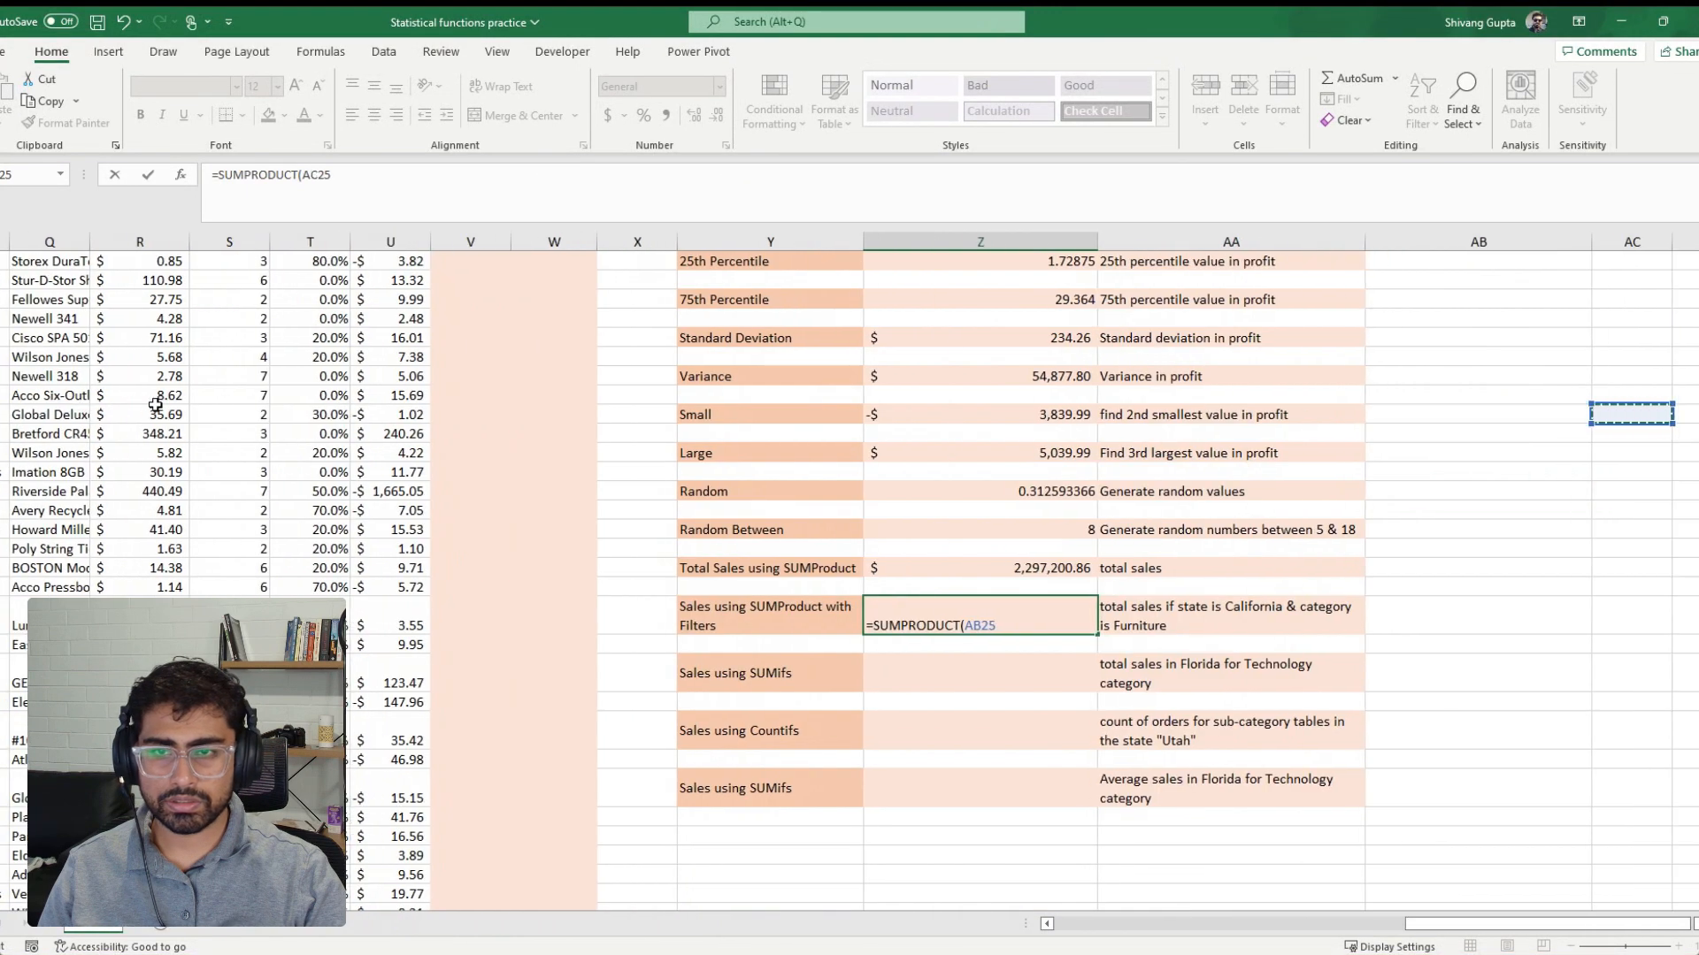
key("Left")
key("Left")
key("Left")
key("Left")
key("Left")
key("Left")
key("Left")
key("Left")
key("Left")
key("Left")
key("Left")
key("Left")
key("Left")
key("Left")
key("Left")
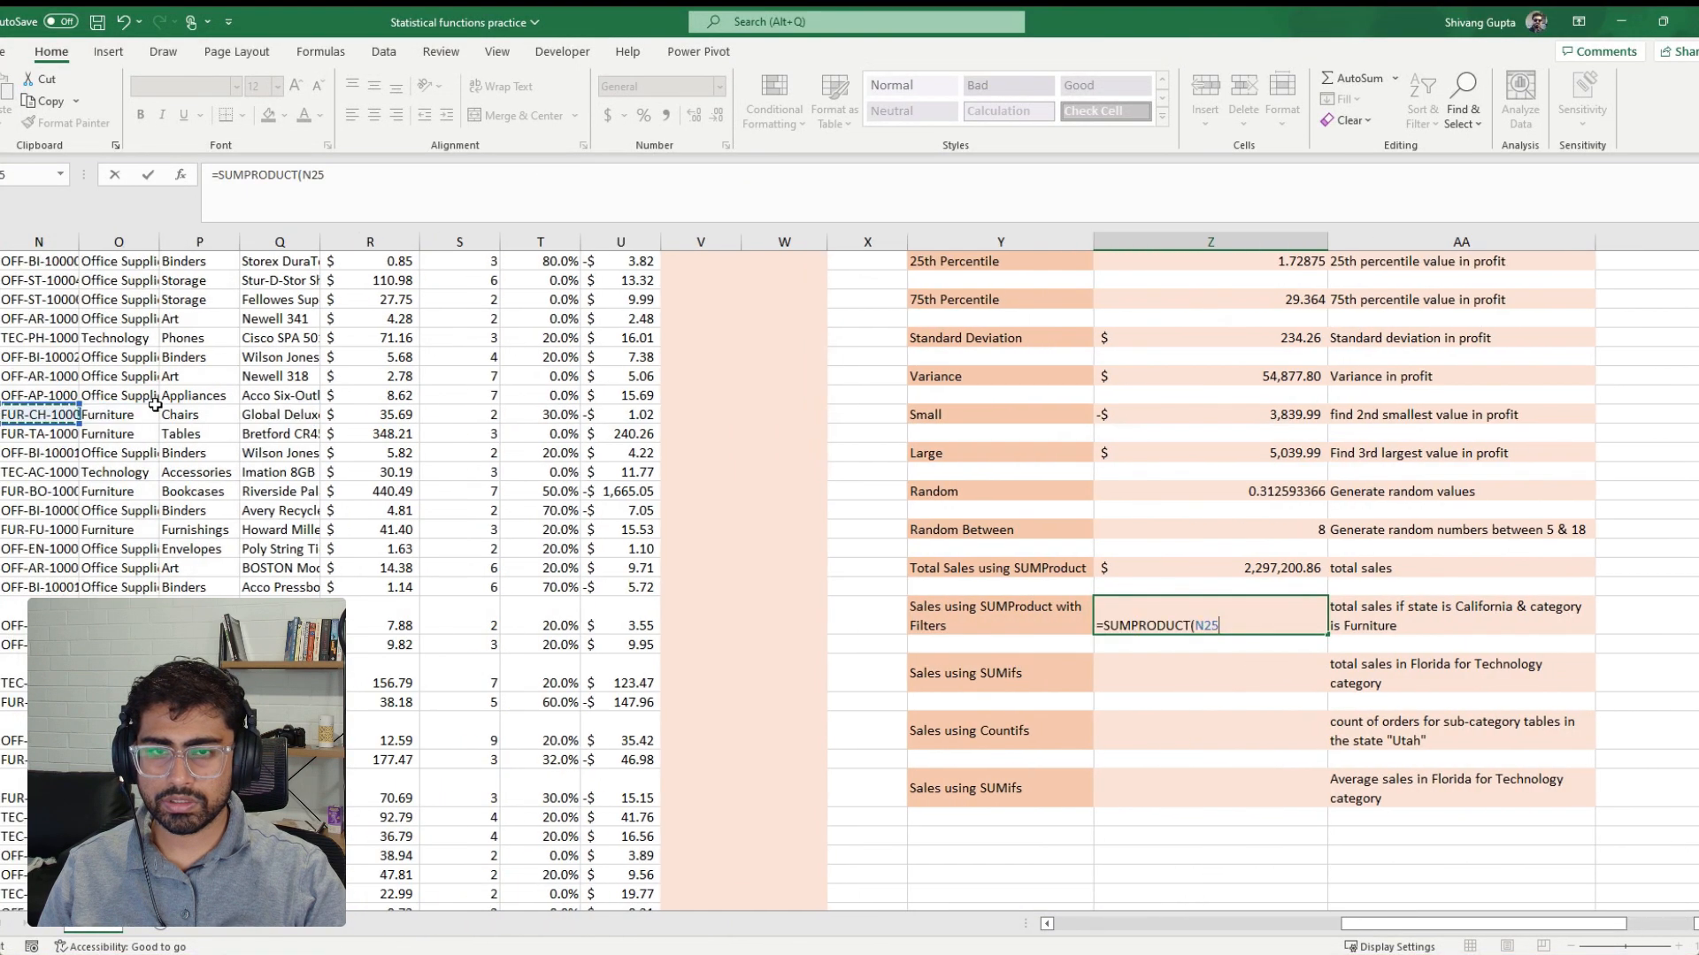
key("Left")
key("Left")
key("Left")
key("Left")
key("Left")
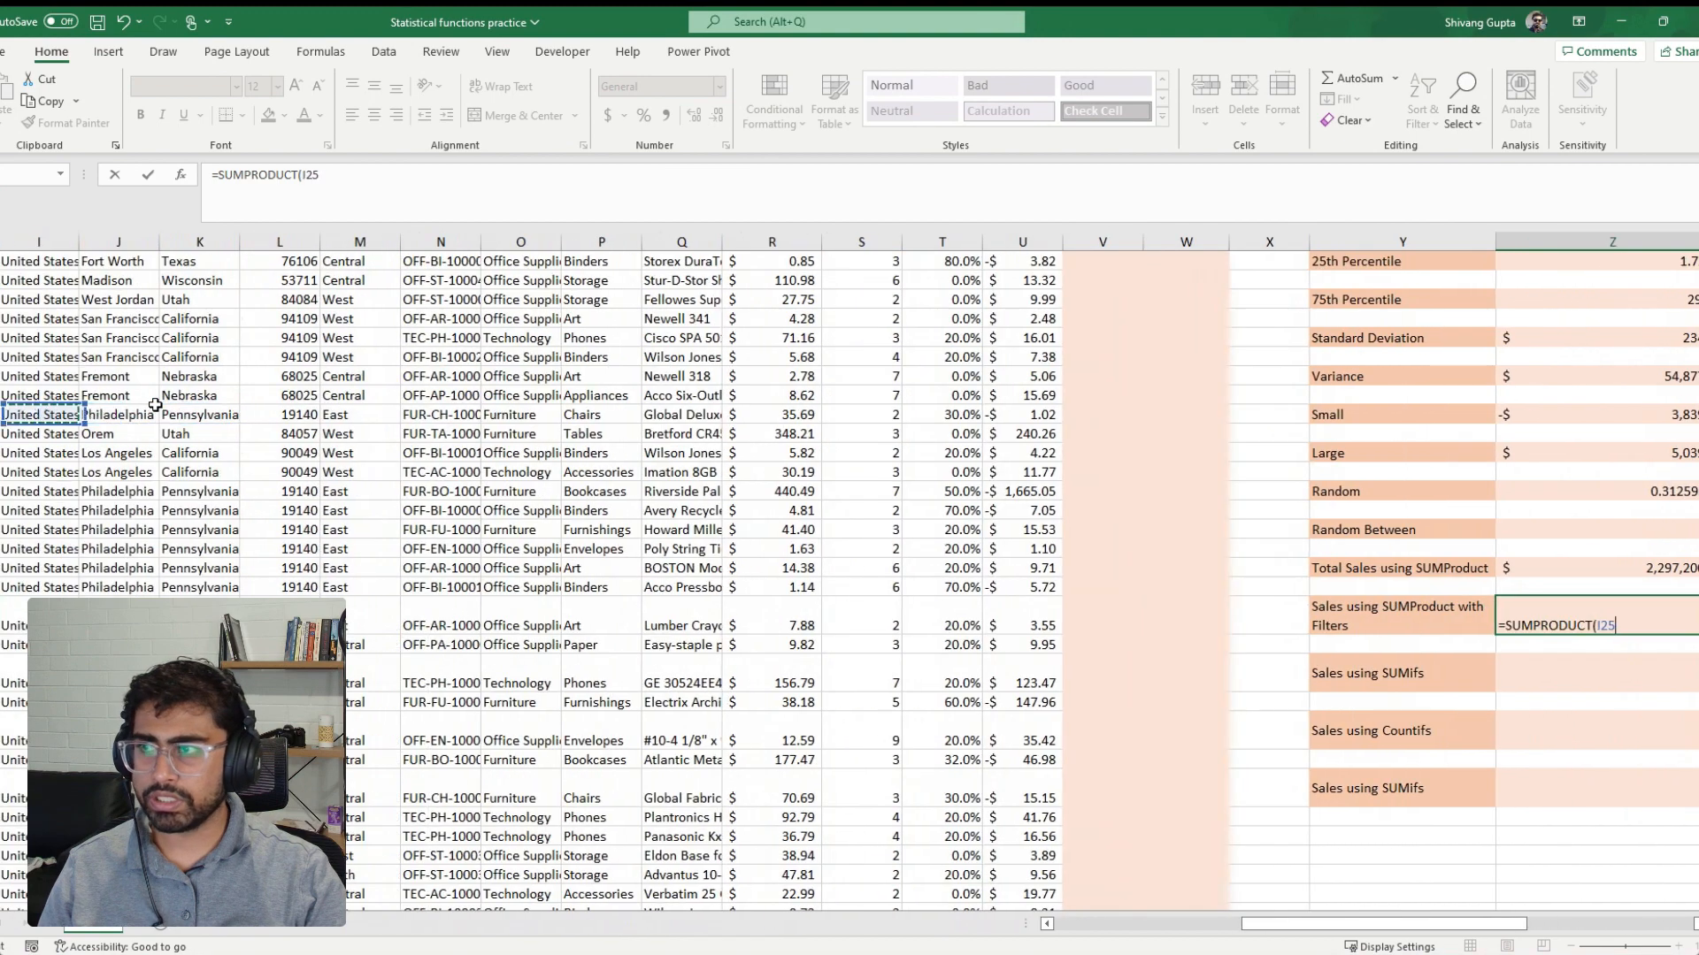
key("Right")
key("Right")
key("ctrl+Up")
key("Down")
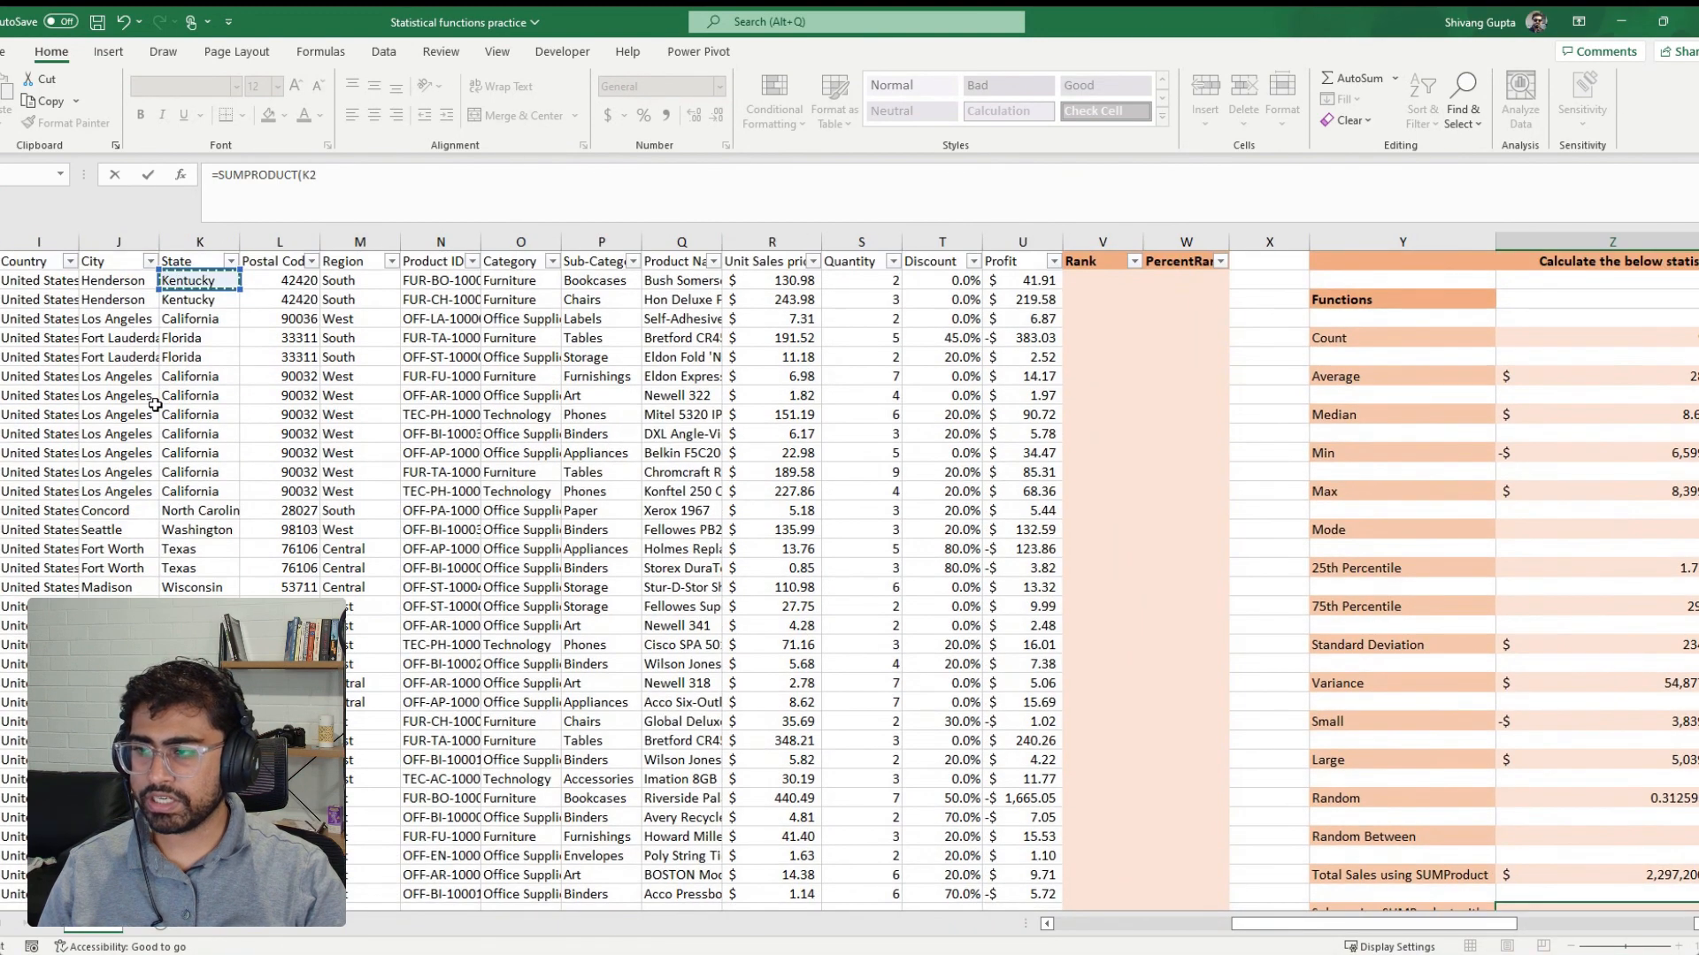
key("ctrl+shift+Down")
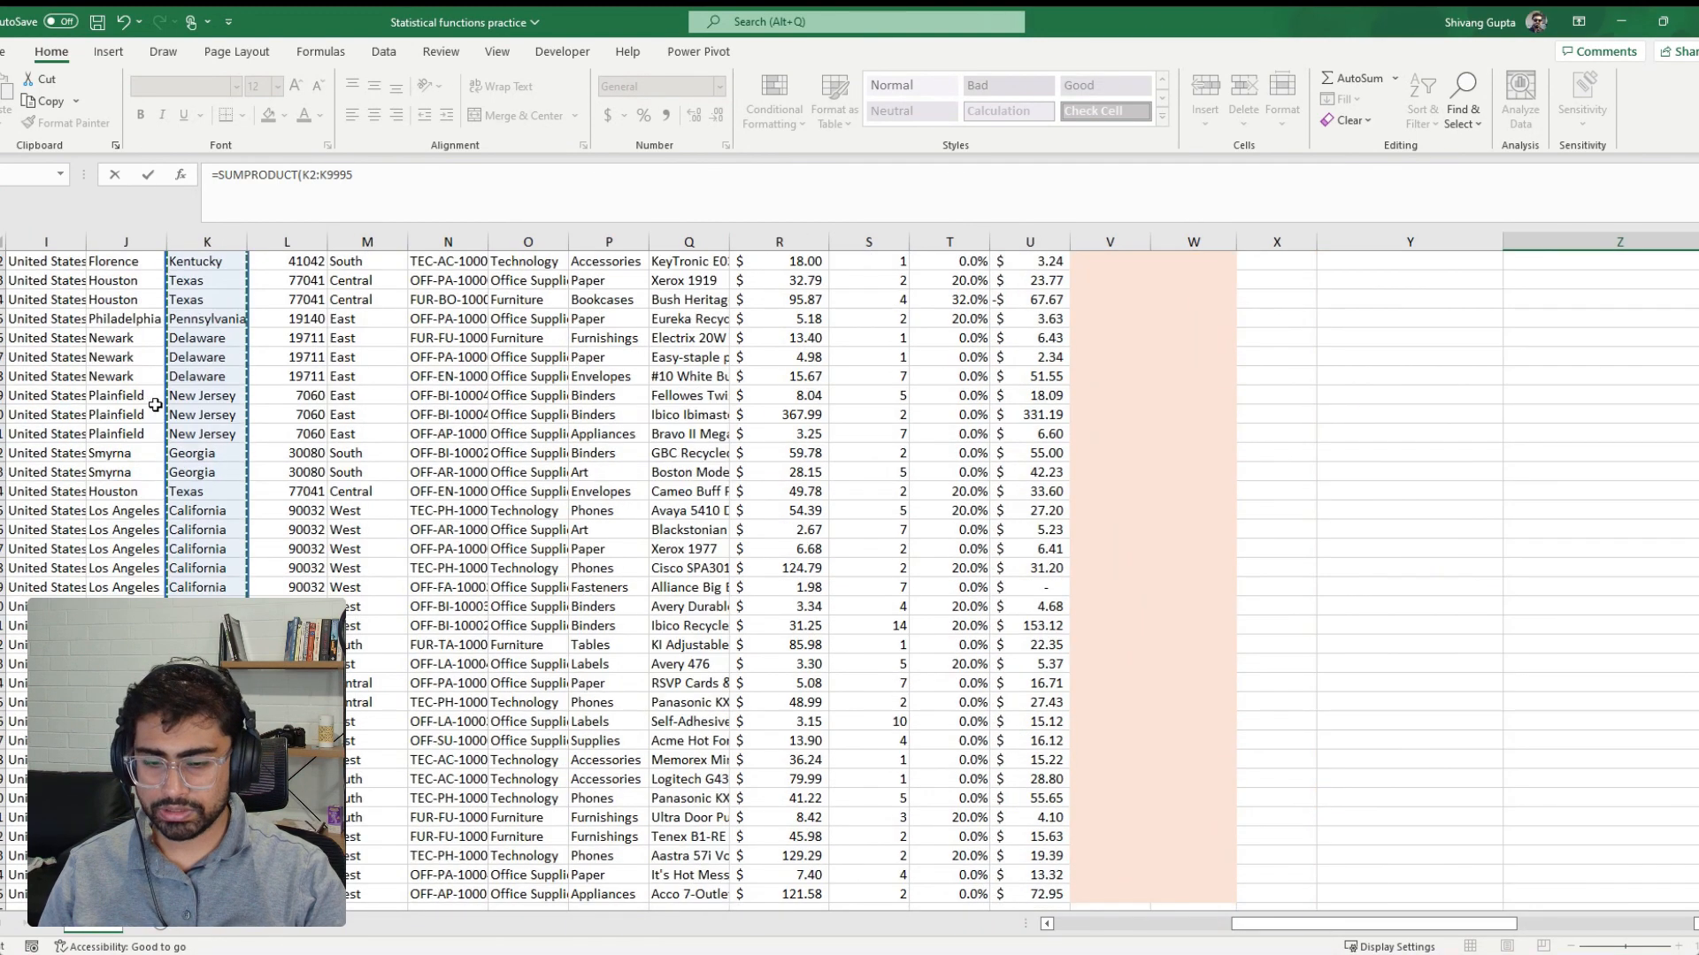
Compare the state range with "California" and enter the SUMPRODUCT formula
type("=")
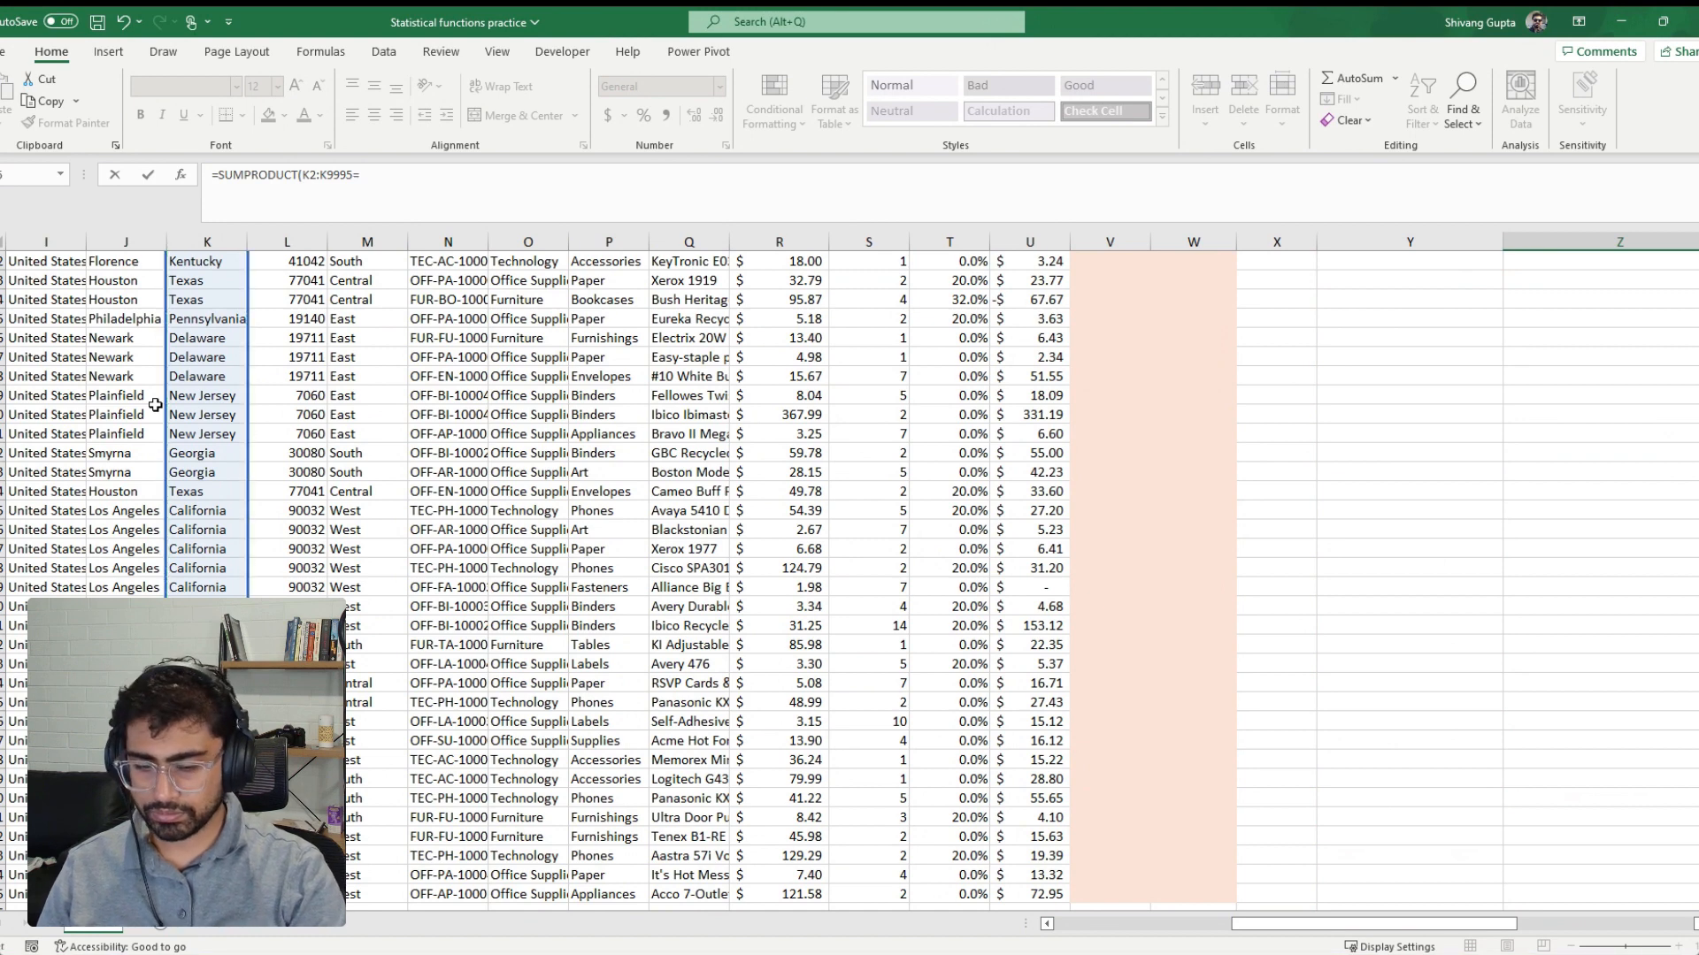
type("\"Cali")
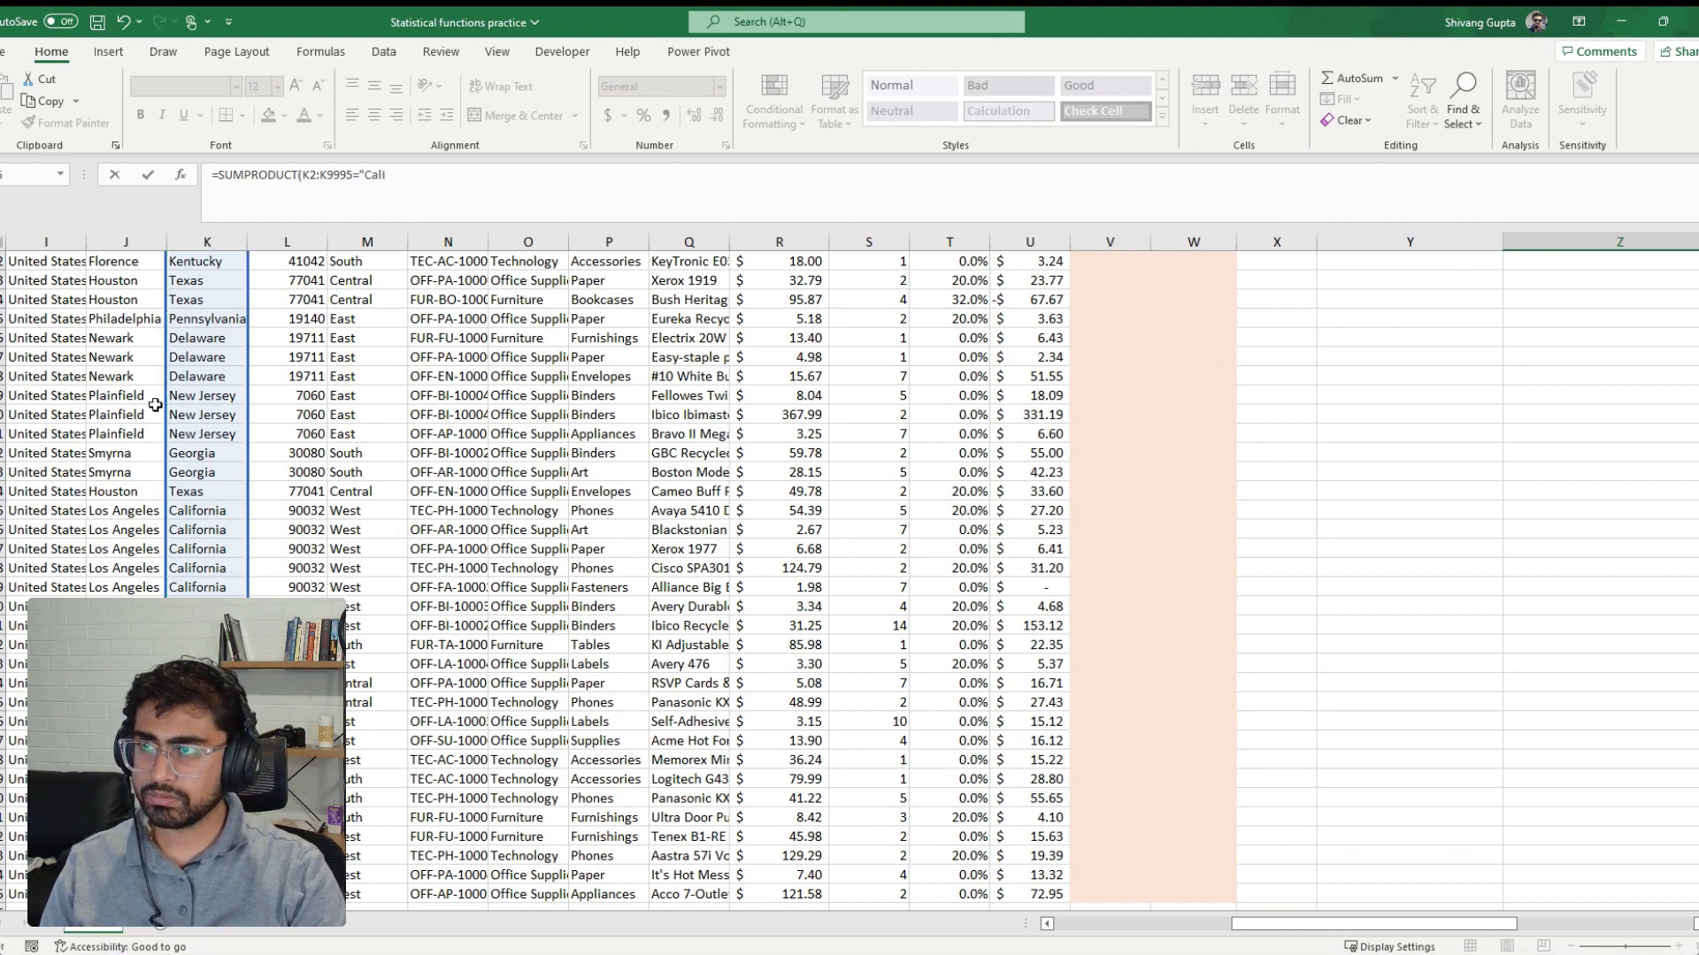
type("for")
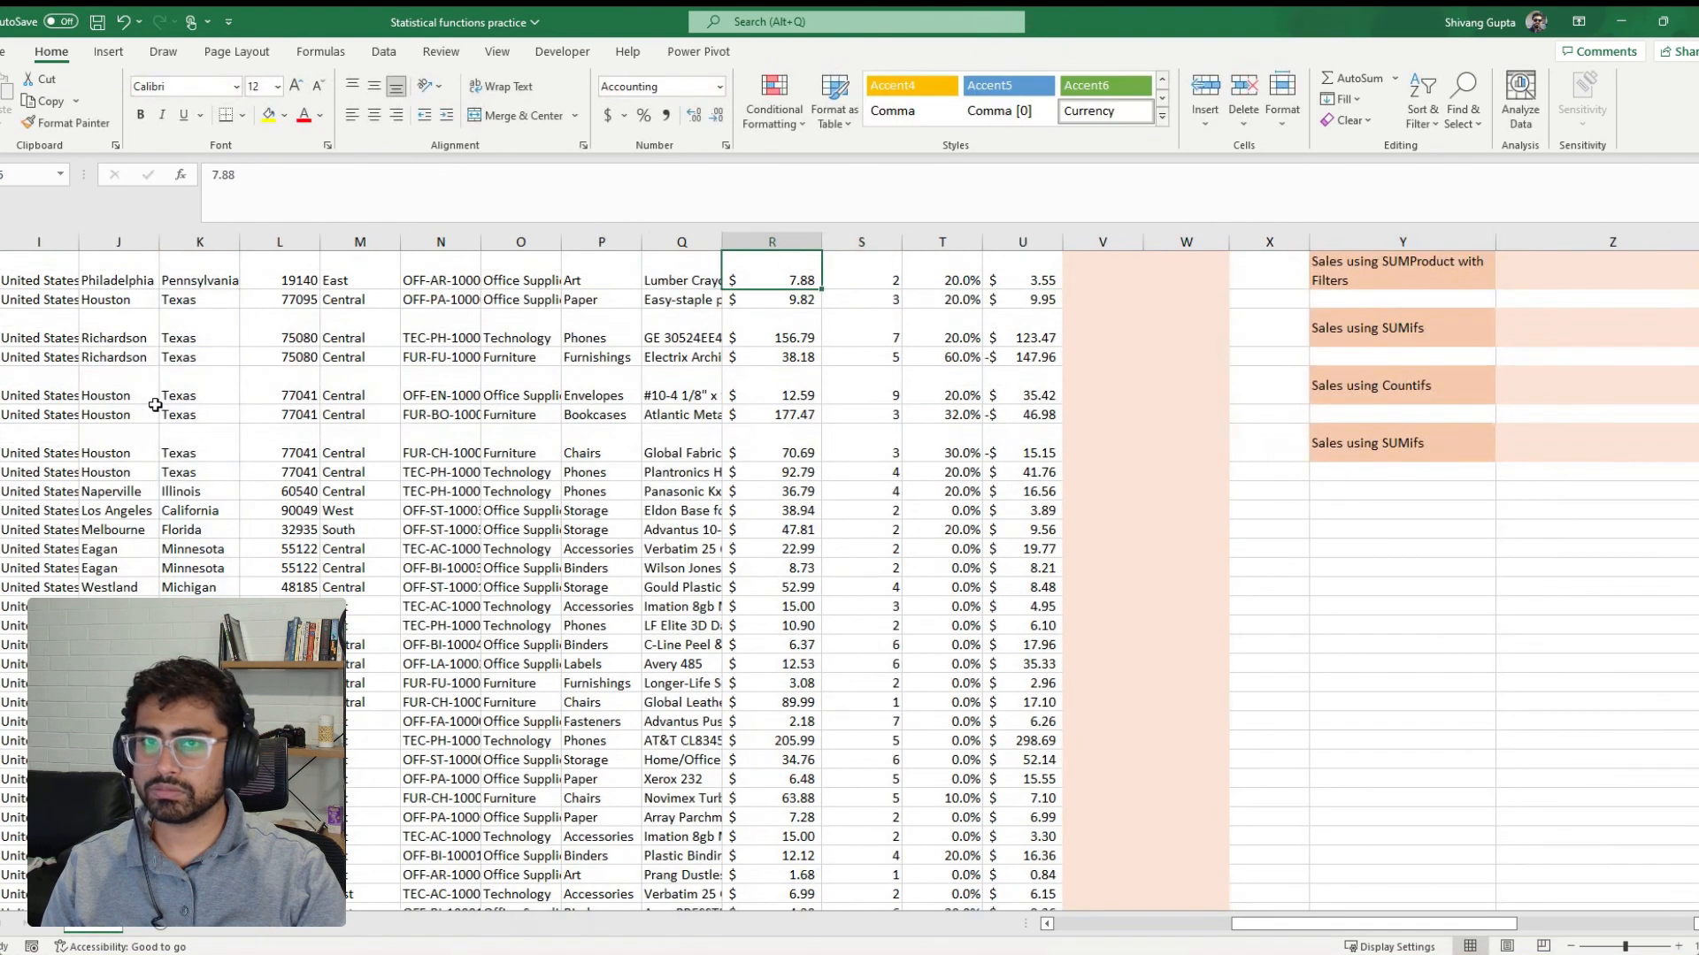
Reopen the filtered SUMPRODUCT formula, enclose the California condition in its own parentheses and append a multiplication sign
key("Right")
key("Right")
scroll(154, 405, "up", 3)
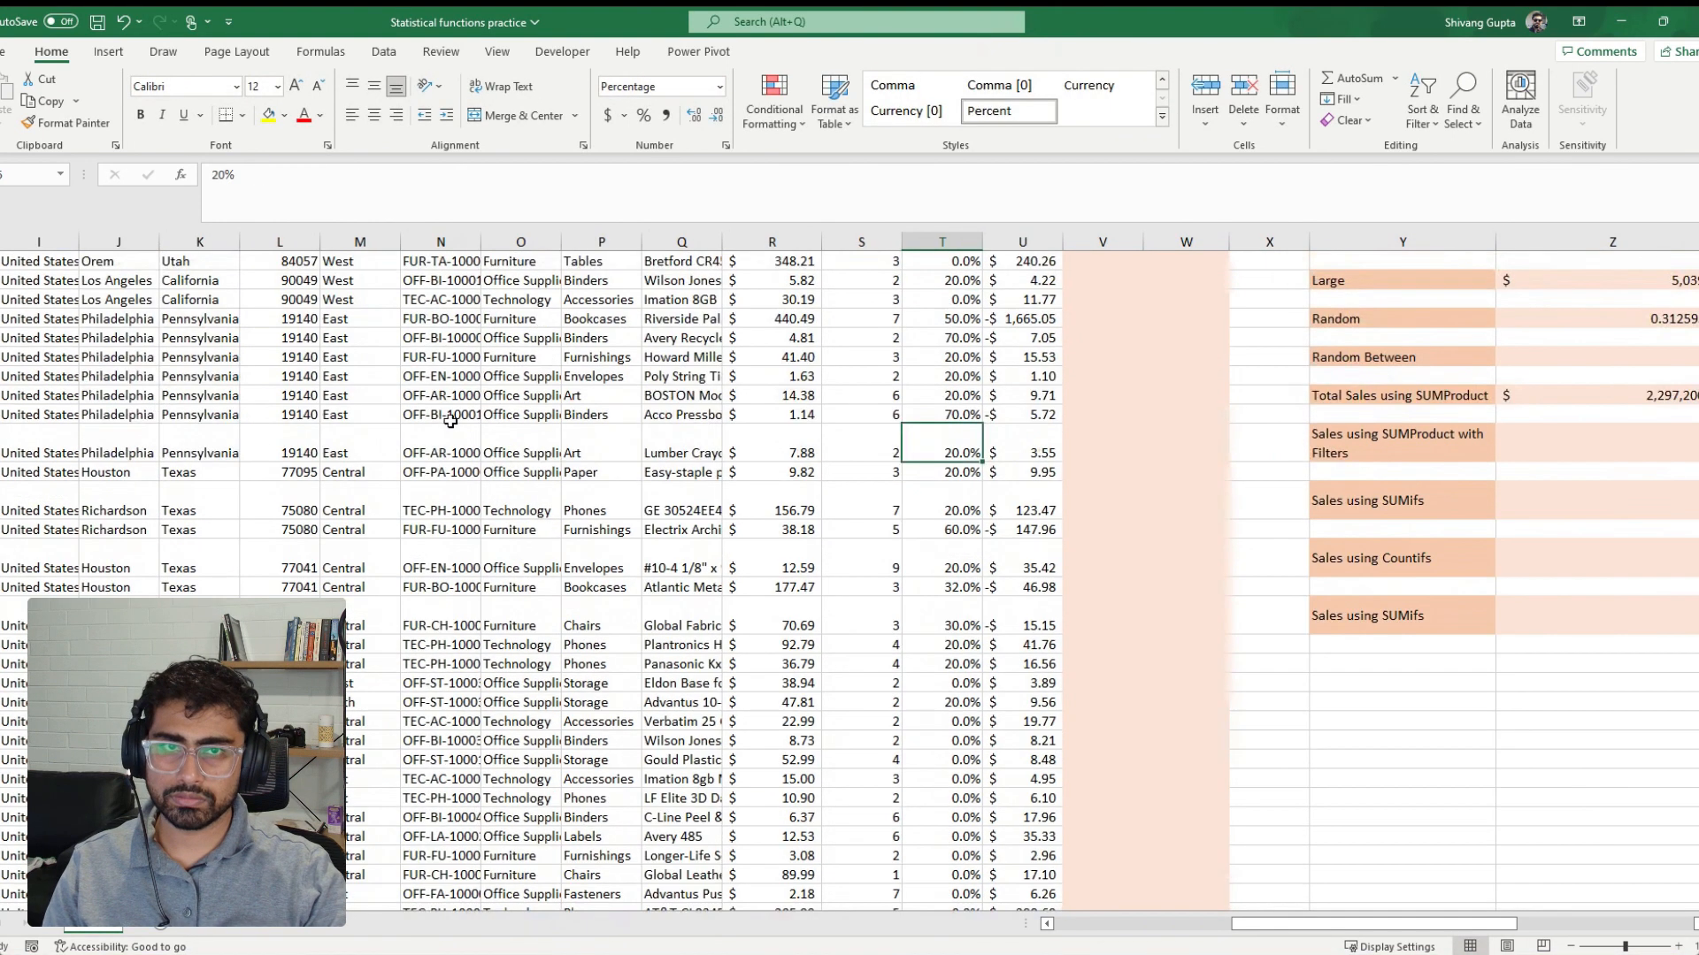
left_click(1542, 439)
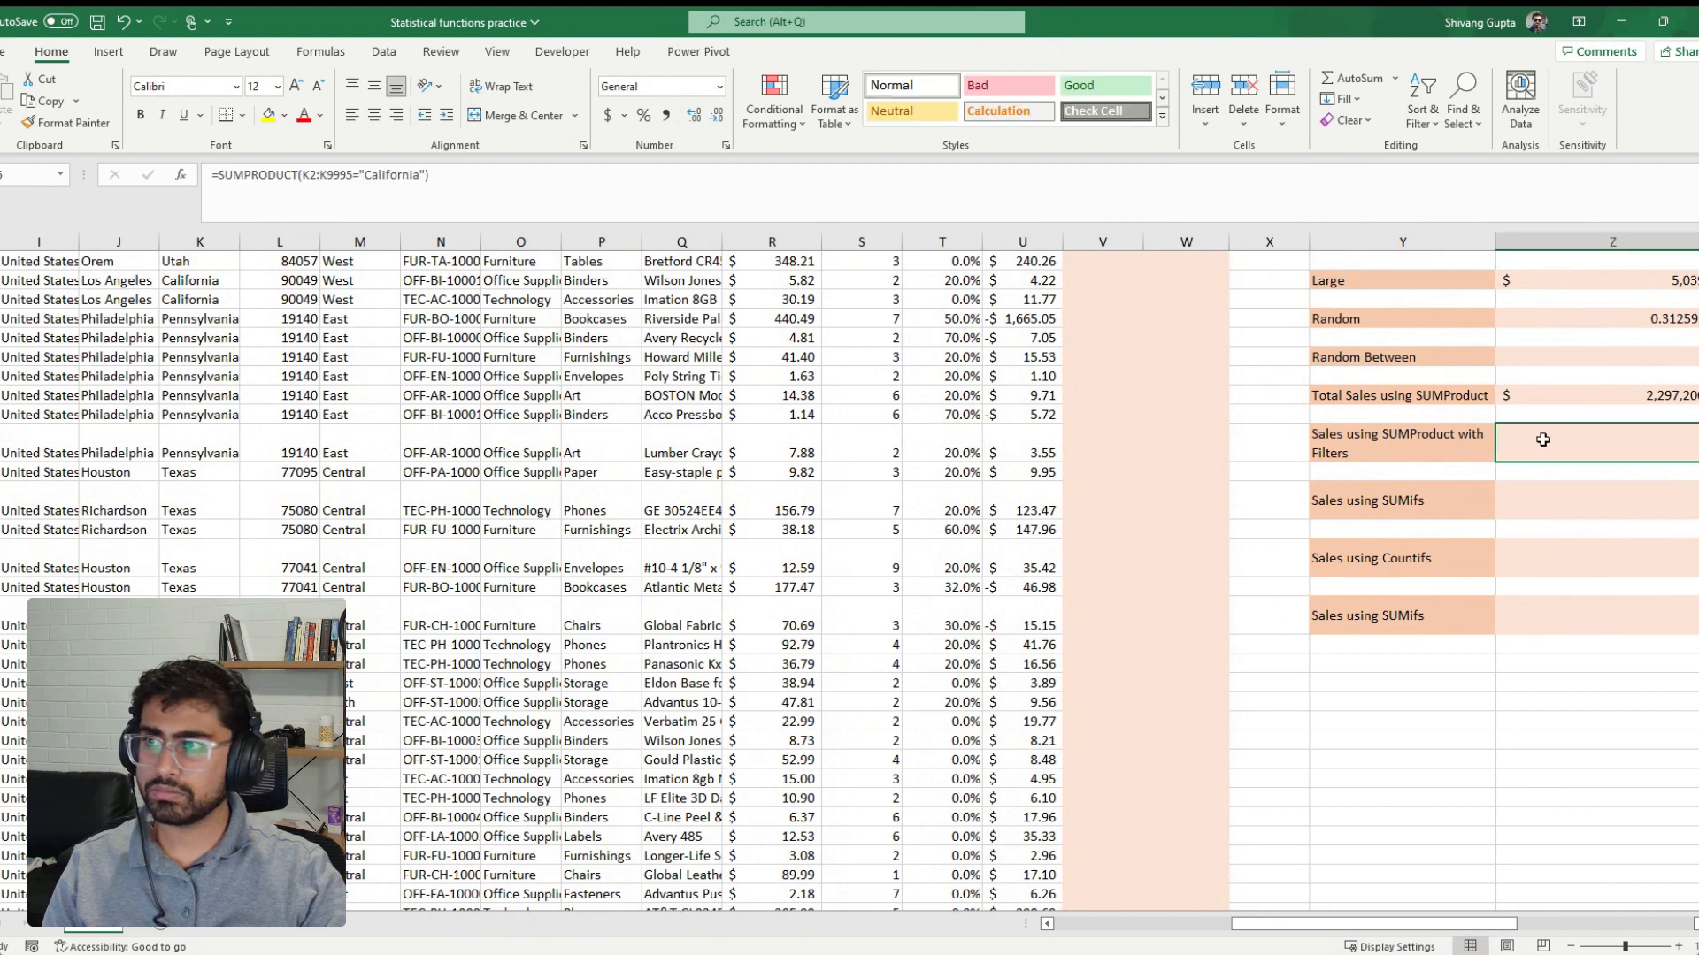
left_click(306, 175)
type("(")
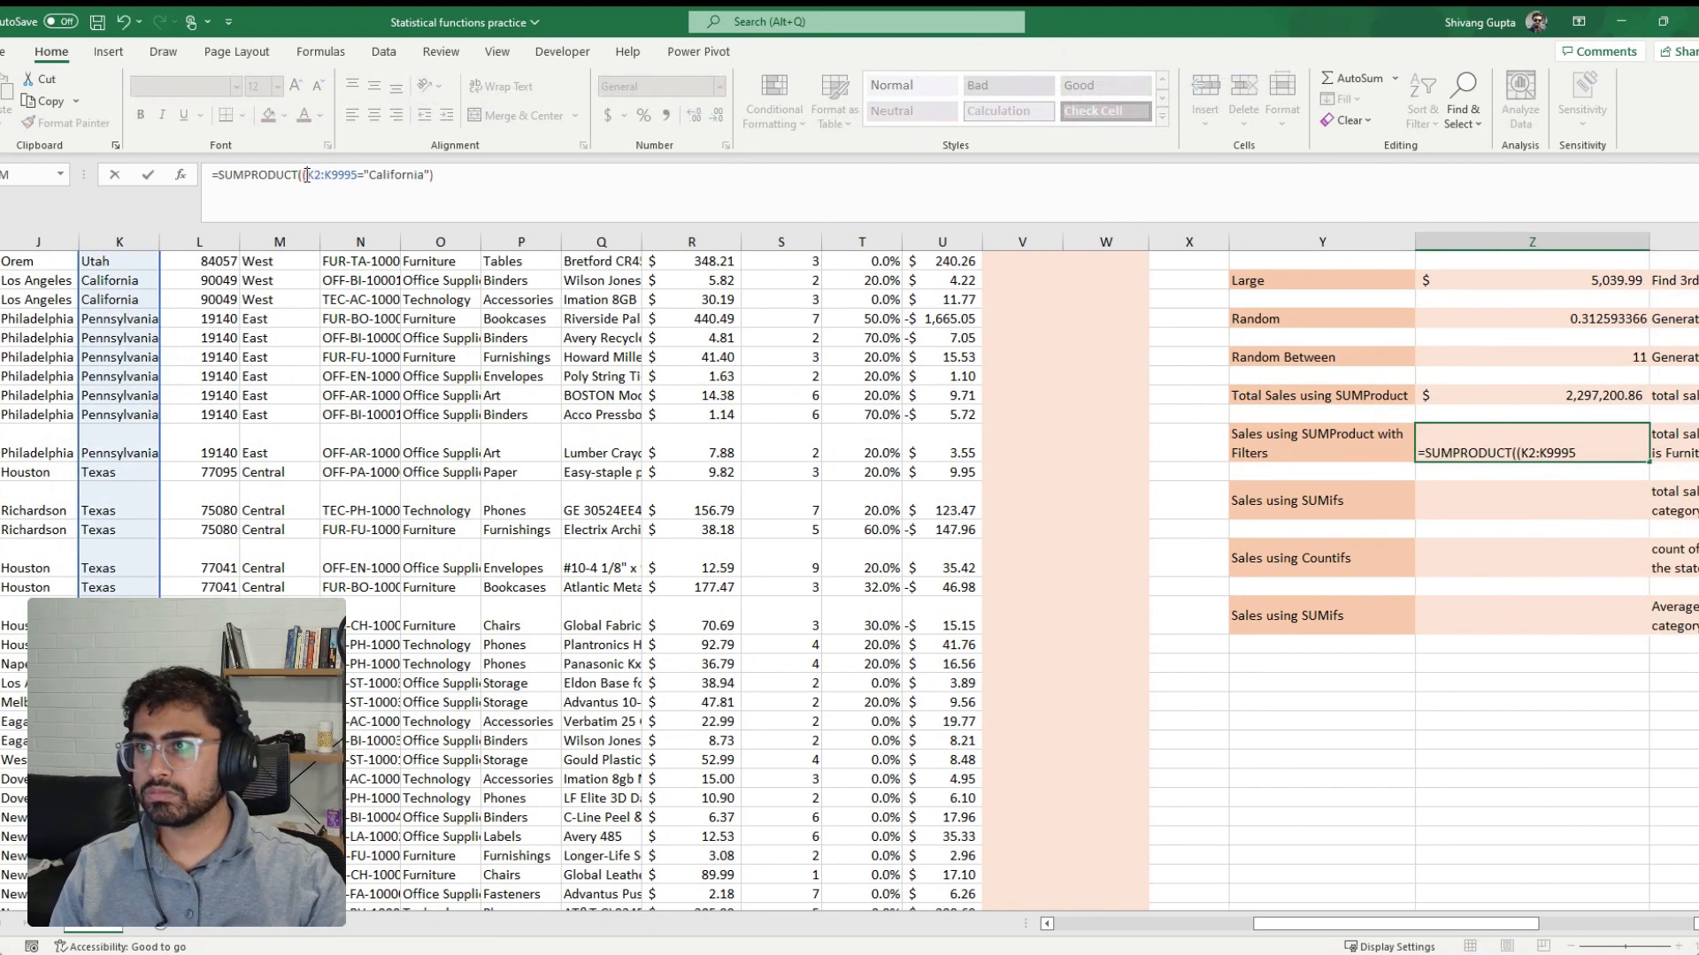
left_click(455, 175)
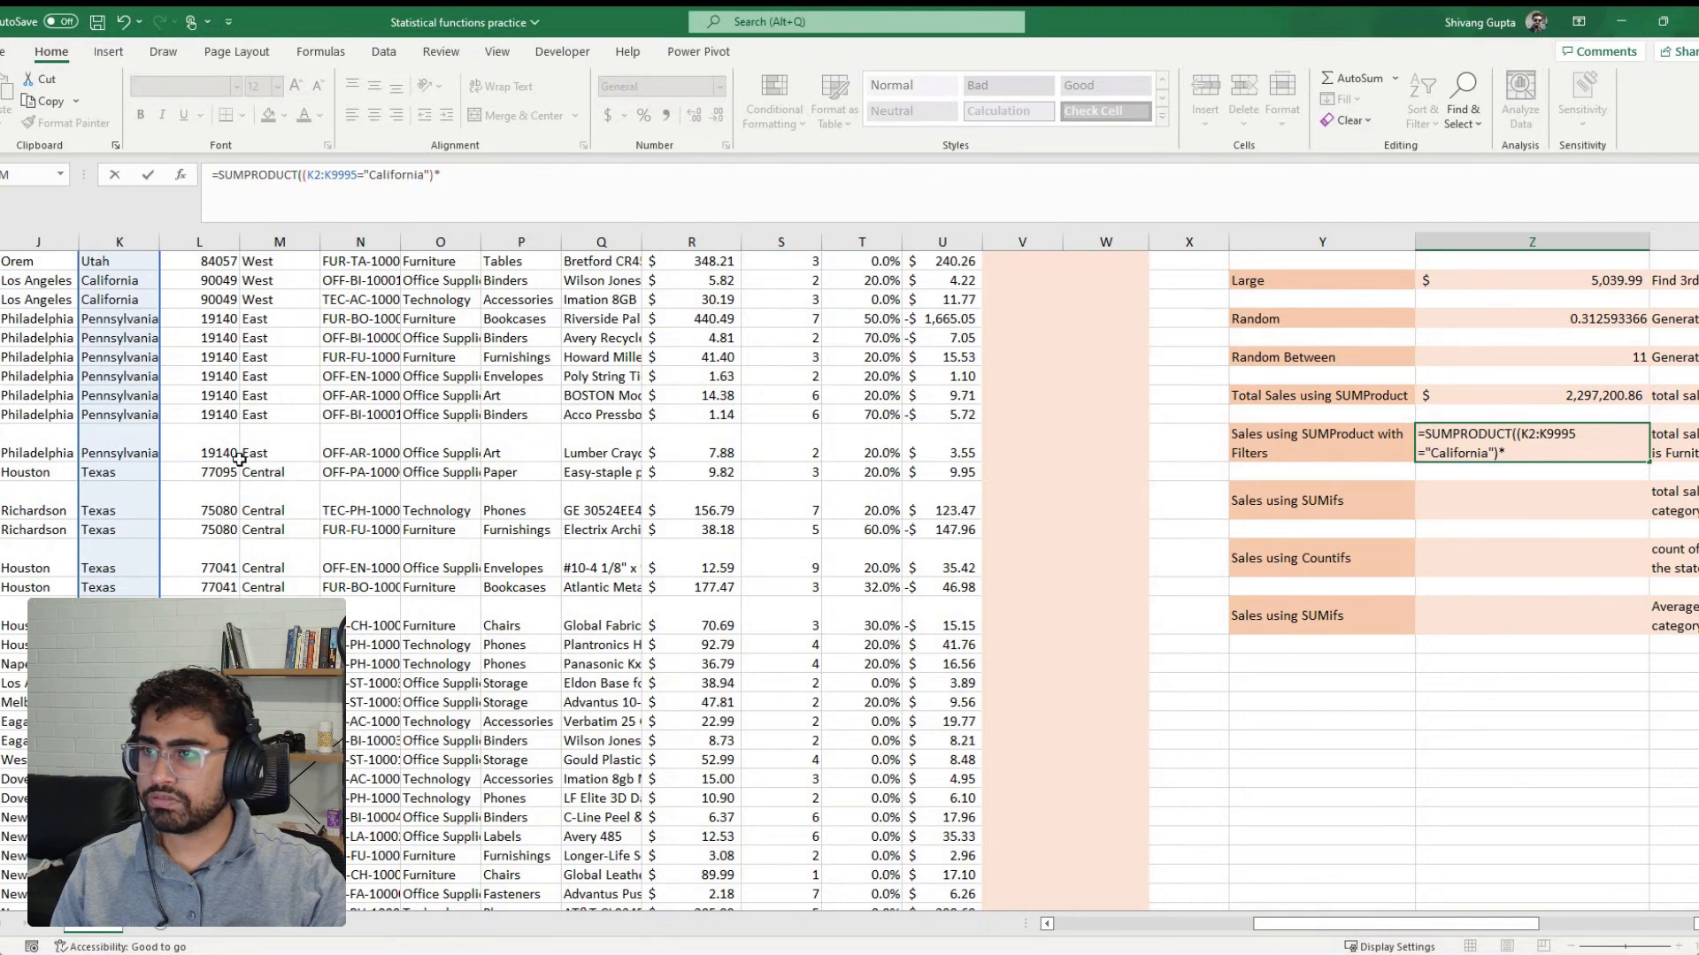
Add the category condition (O2:O9995="Furniture") in parentheses to the SUMPRODUCT formula, followed by a multiplication sign
left_click(454, 360)
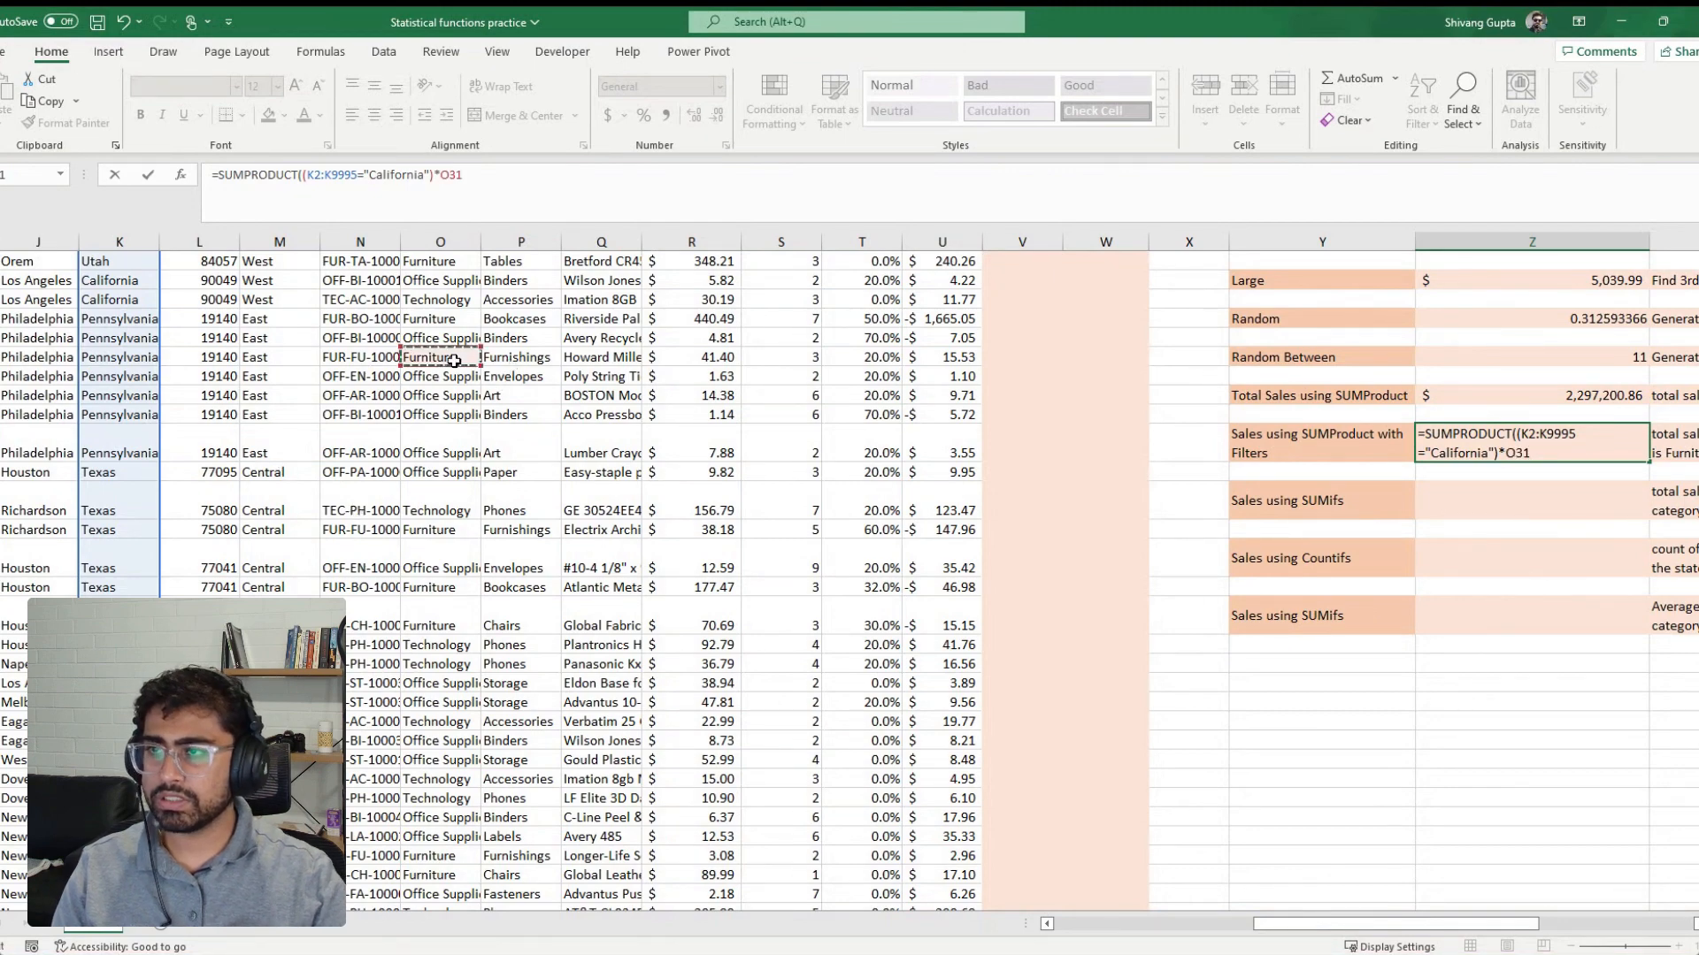
key("ctrl+Up")
key("Down")
key("ctrl+shift+Down")
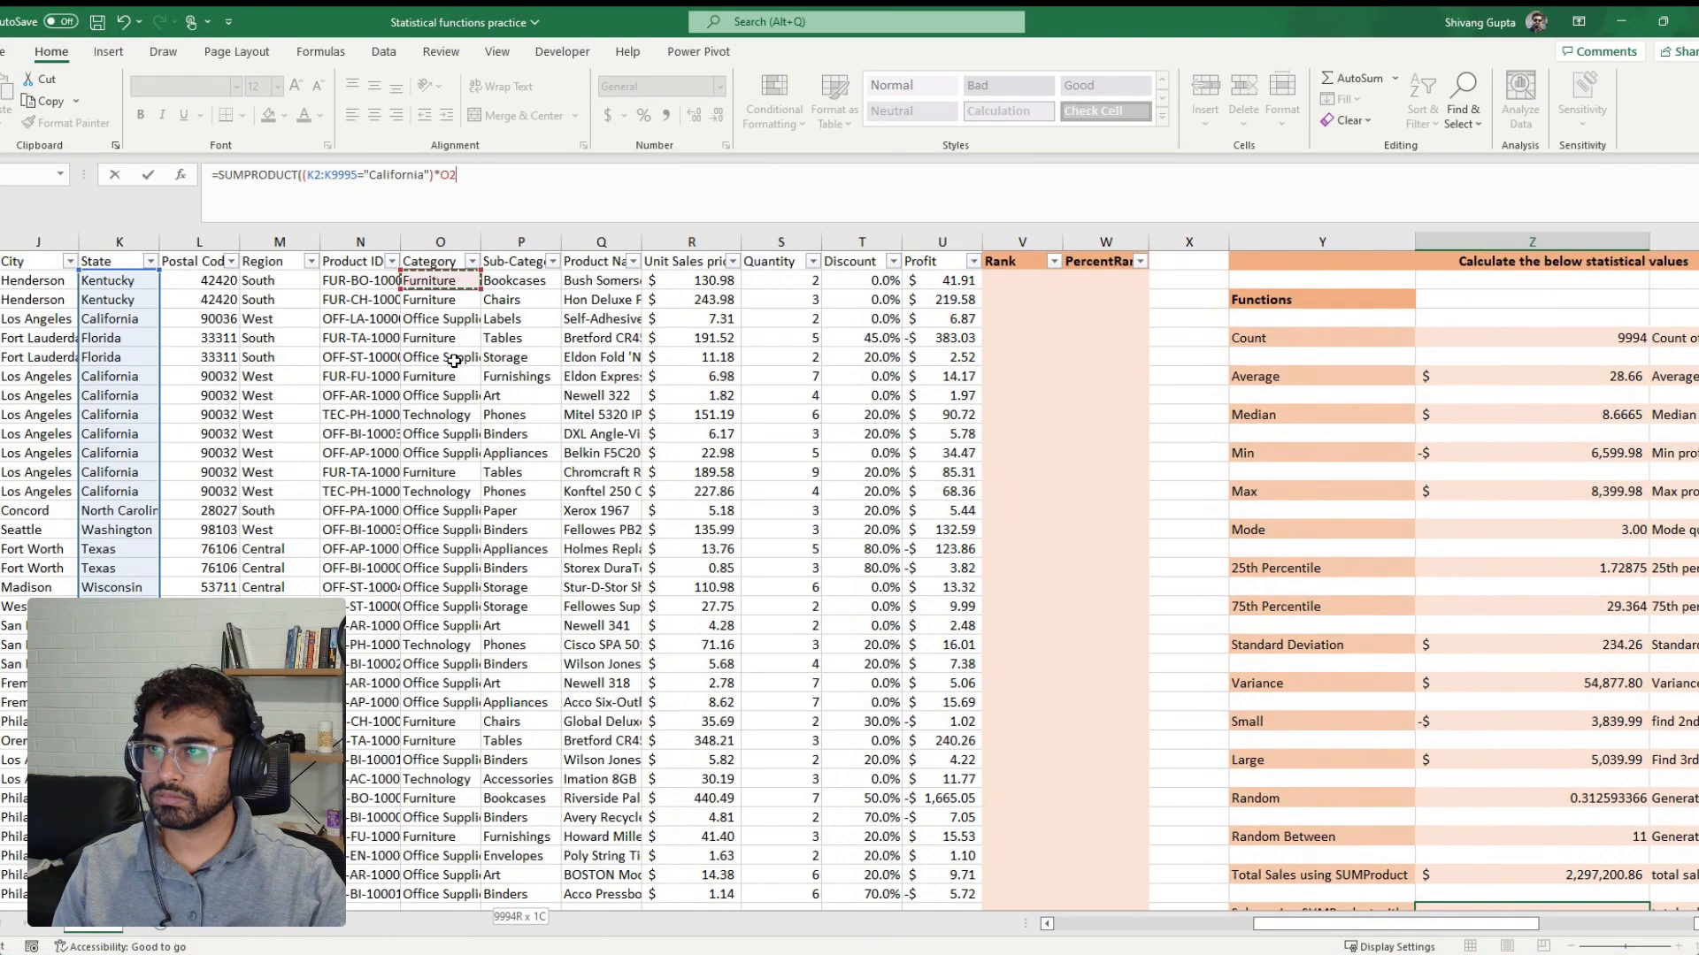
left_click(441, 177)
type("(")
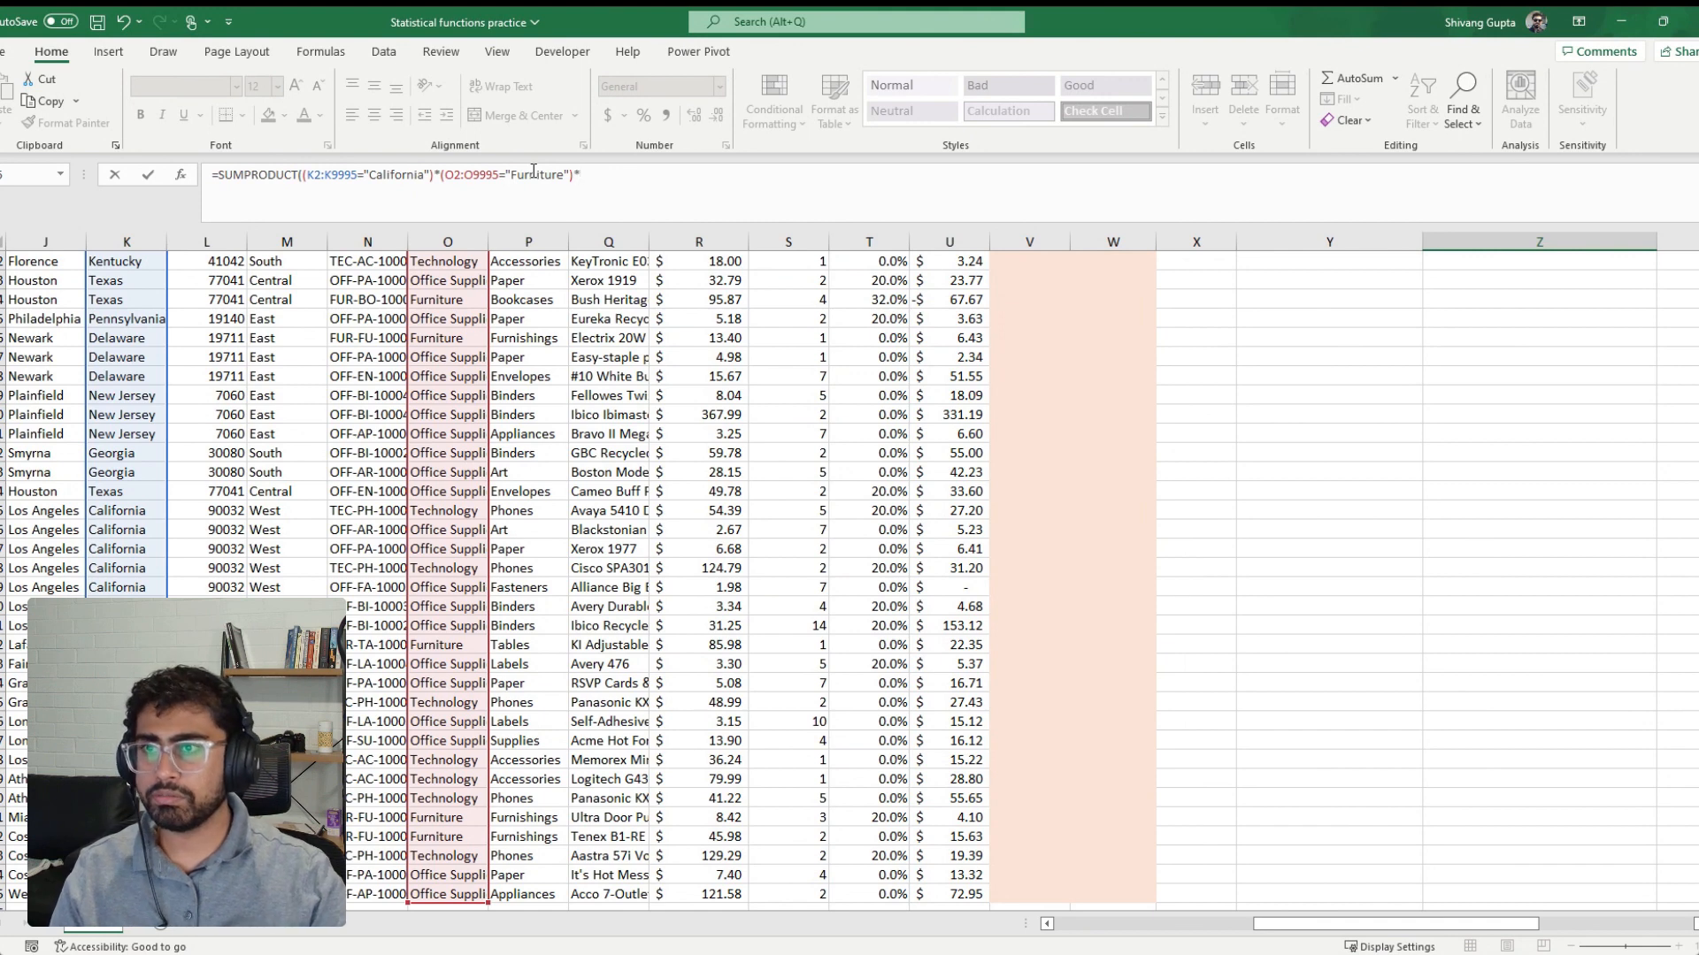
Append the unit sales price range R2:R9995 to the formula, followed by a multiplication sign
left_click(704, 380)
key("ctrl+Up")
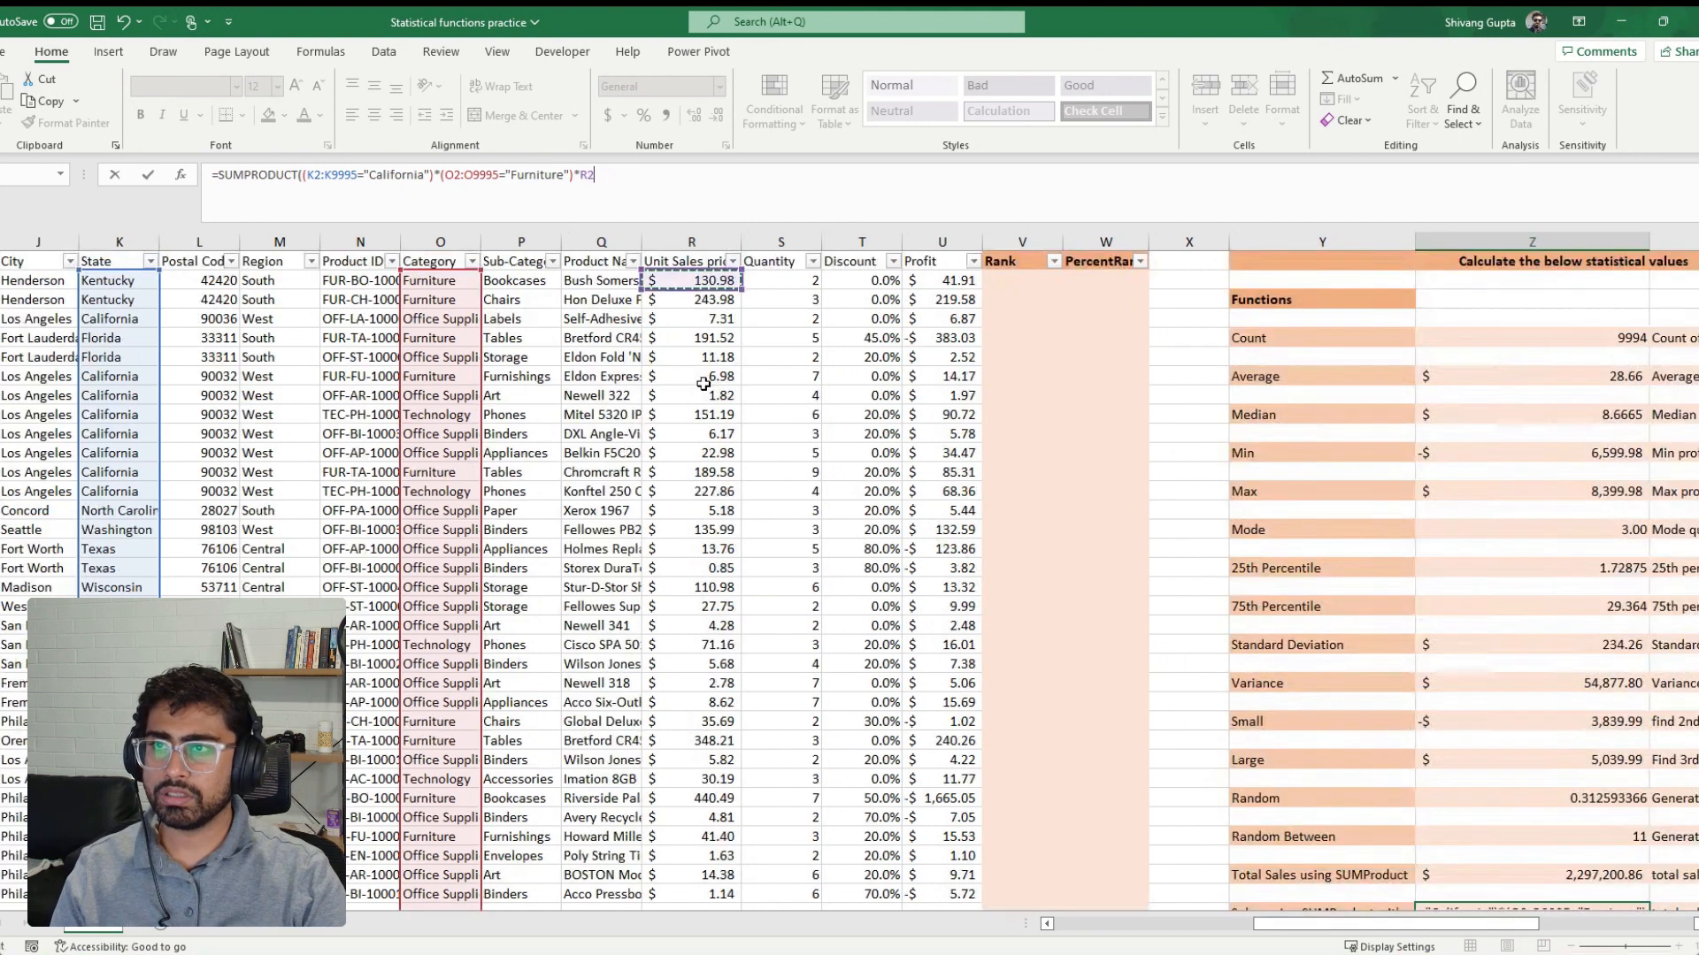
key("ctrl+shift+Down")
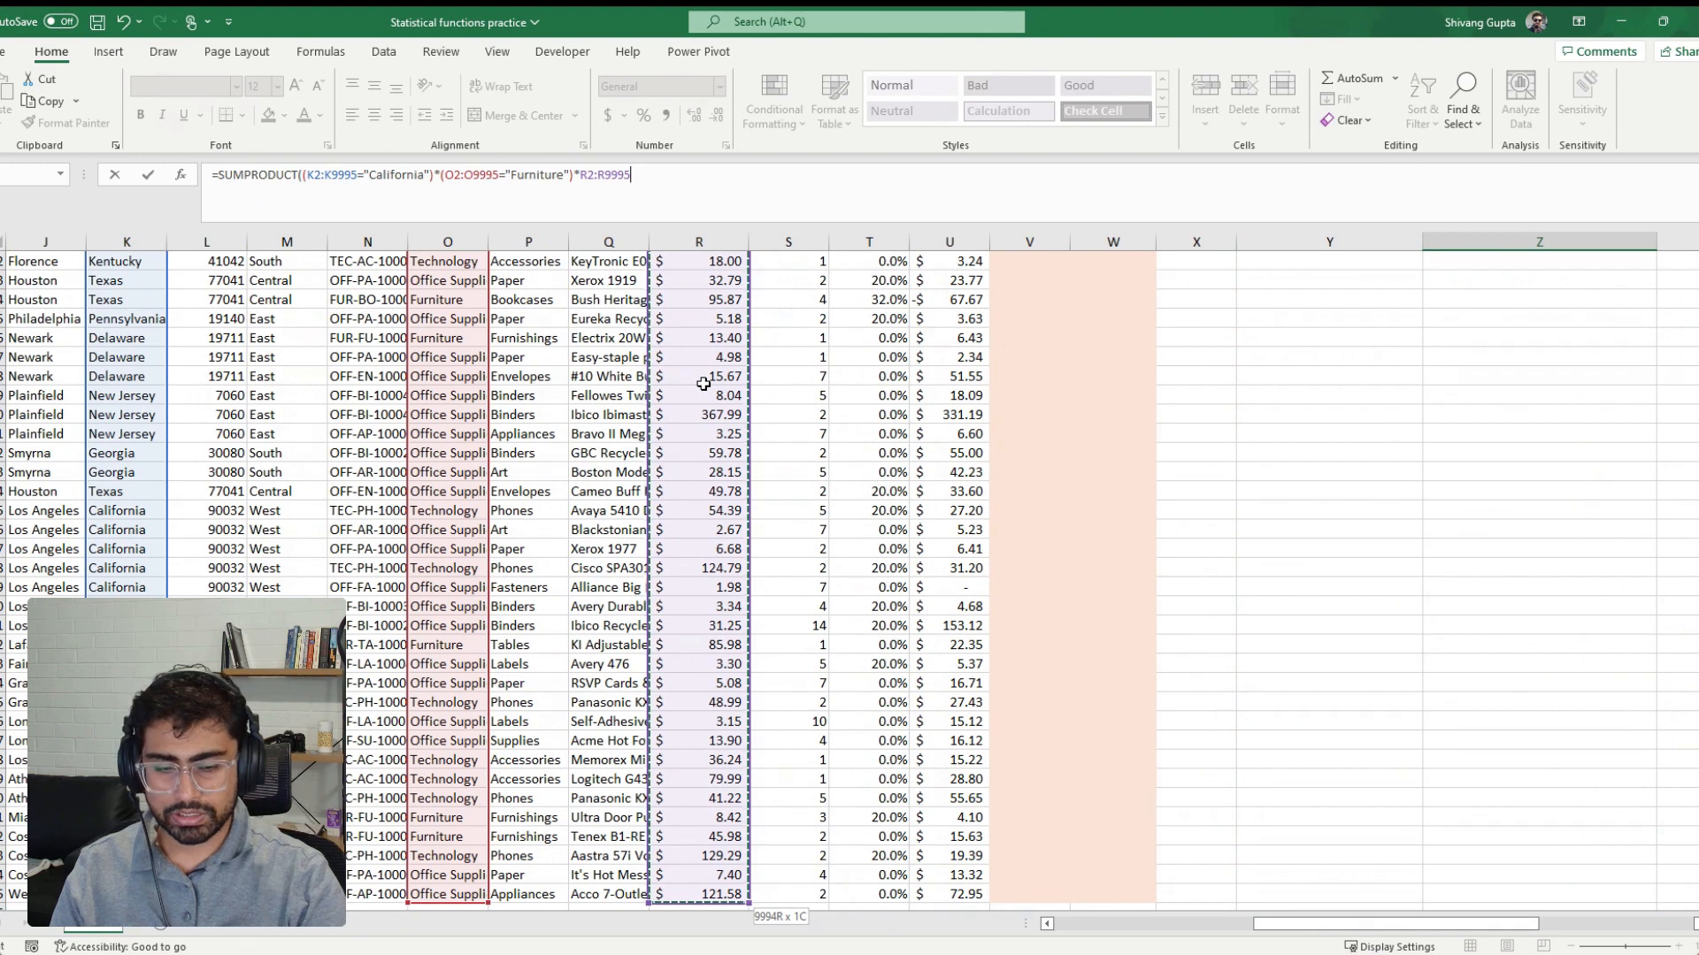
type("*")
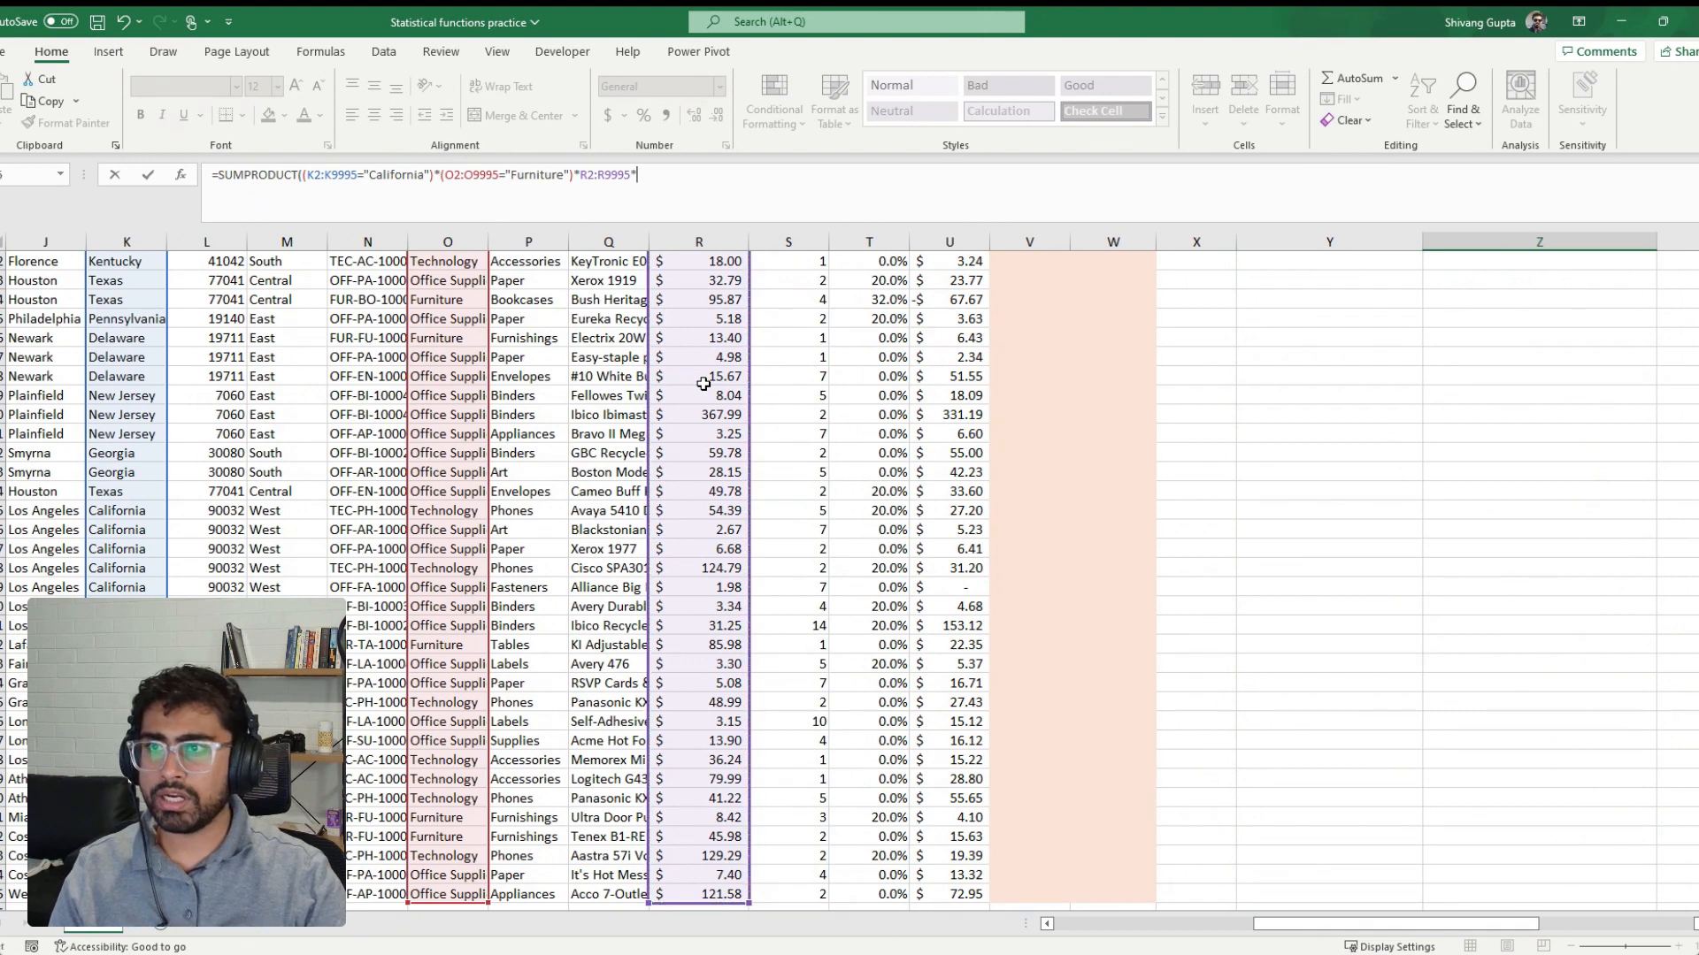
Append the quantity range S2:S9995 as the last factor, enter the SUMPRODUCT formula and accept the proposed closing-parenthesis correction
key("Left")
key("Left")
key("Left")
key("Left")
key("Left")
key("Left")
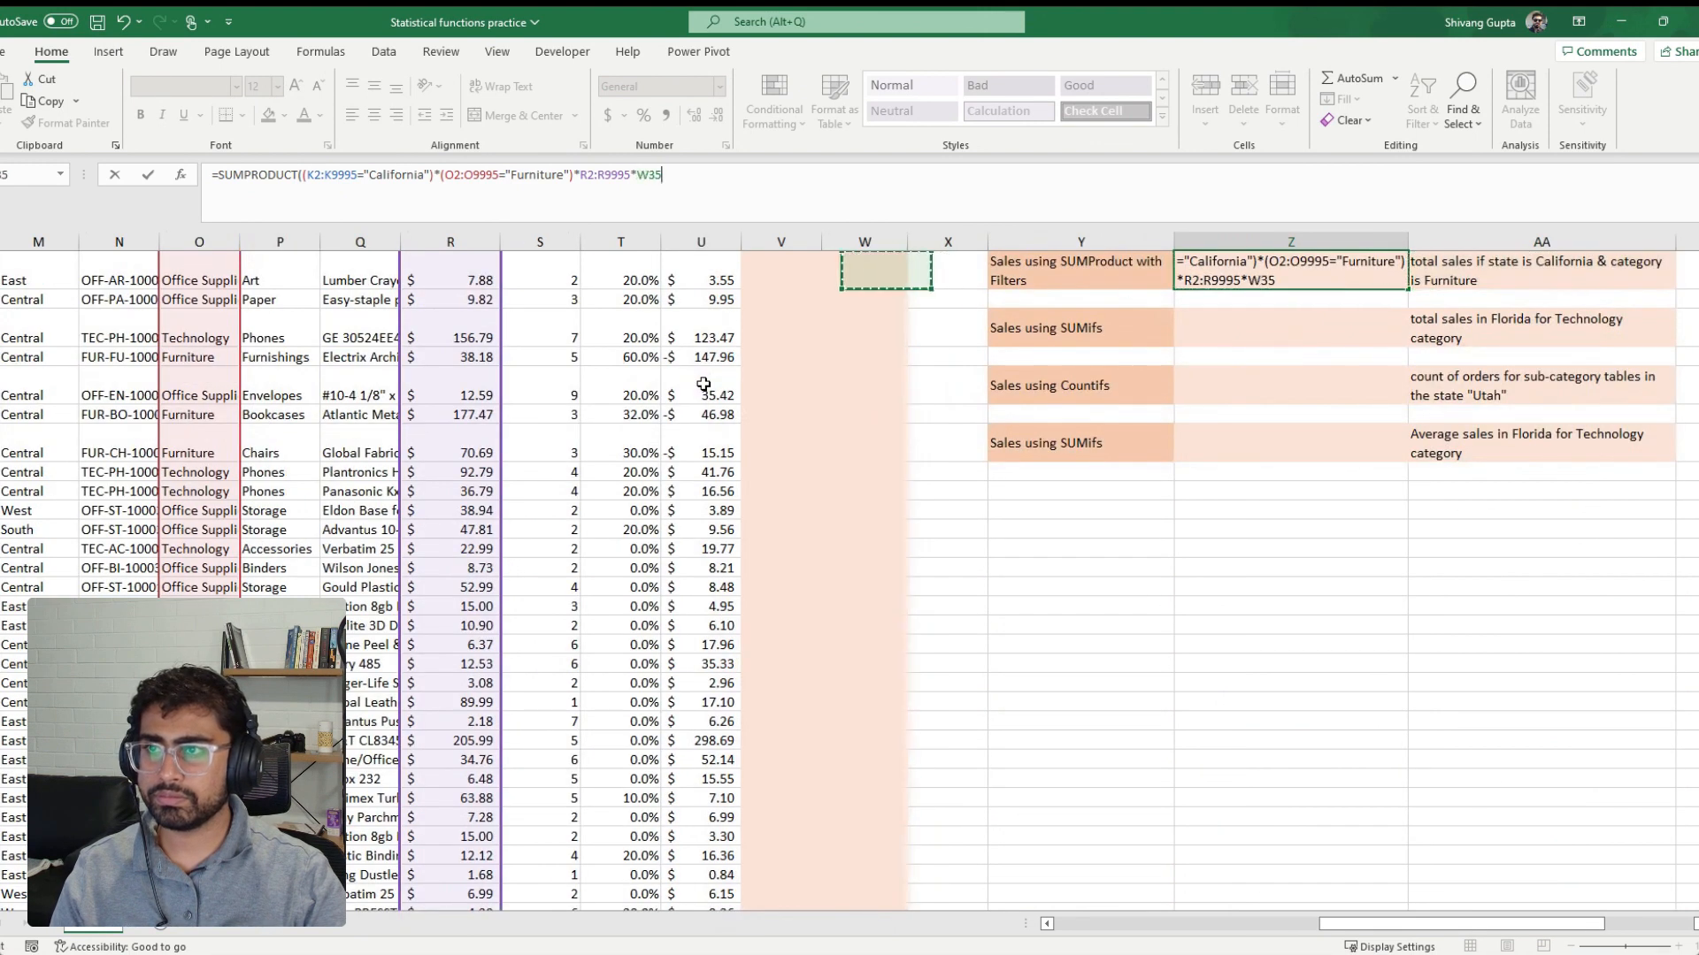
key("Left")
key("Up")
key("Up")
key("Up")
key("Up")
key("Up")
key("Up")
key("Up")
key("Up")
key("Up")
key("Up")
key("Up")
key("Up")
key("Up")
key("Up")
key("Up")
key("Up")
key("Up")
key("Up")
key("Up")
key("Up")
key("ctrl+shift+Down")
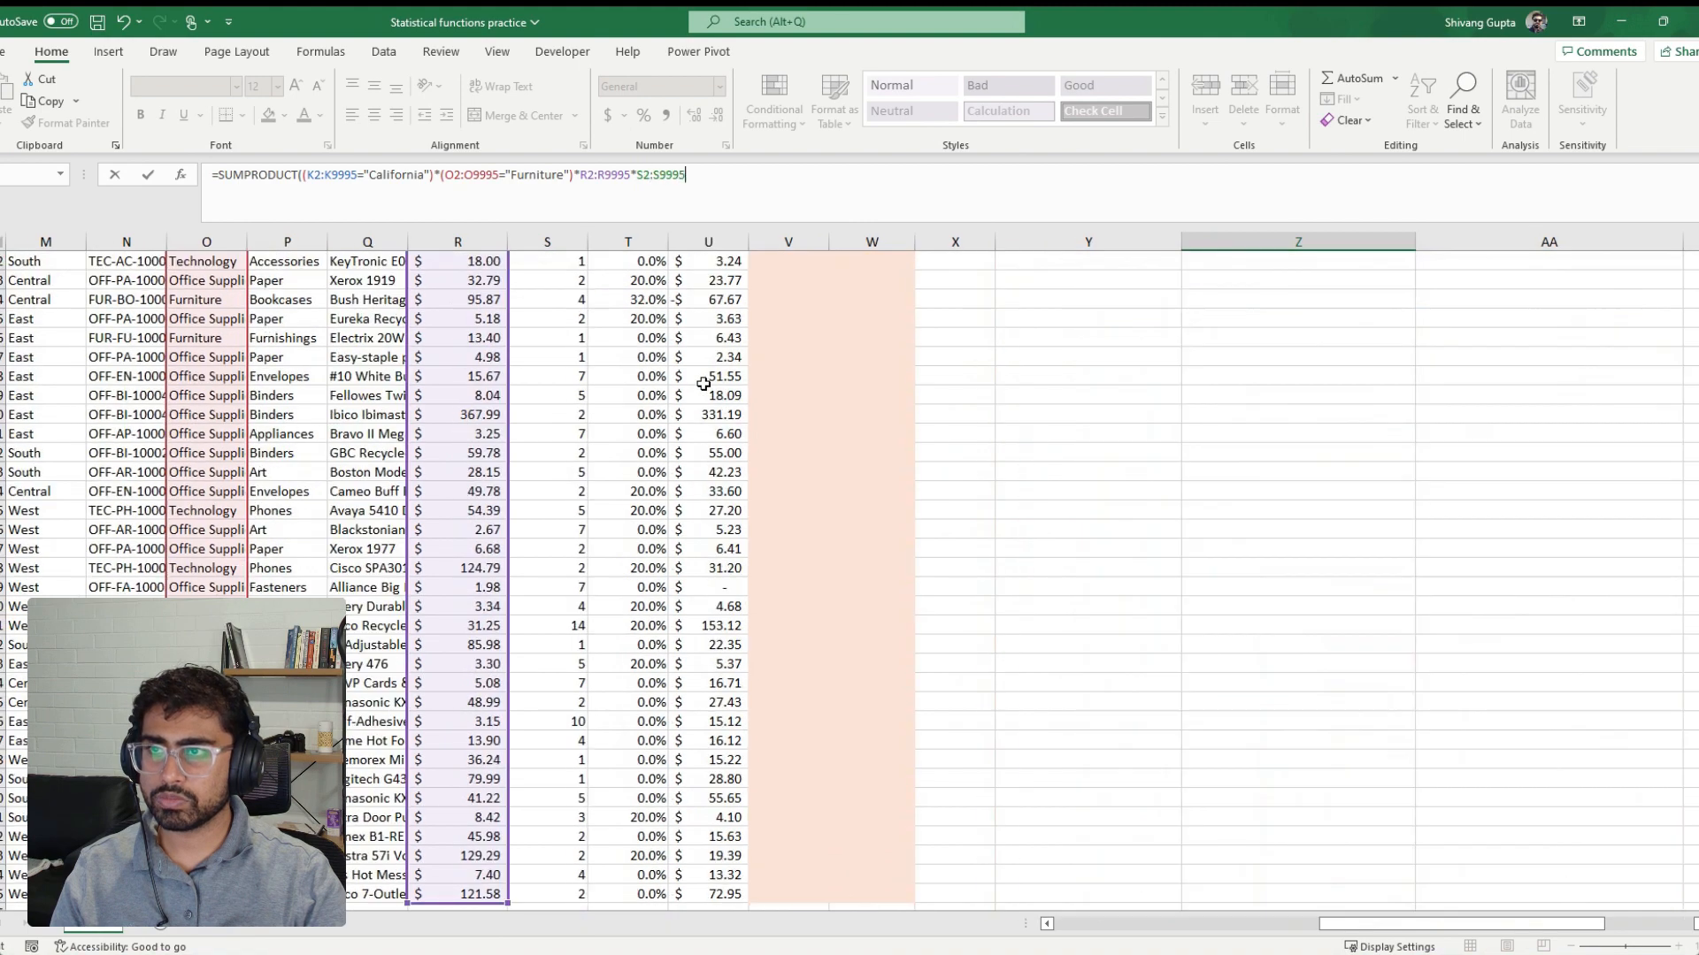
key("Return")
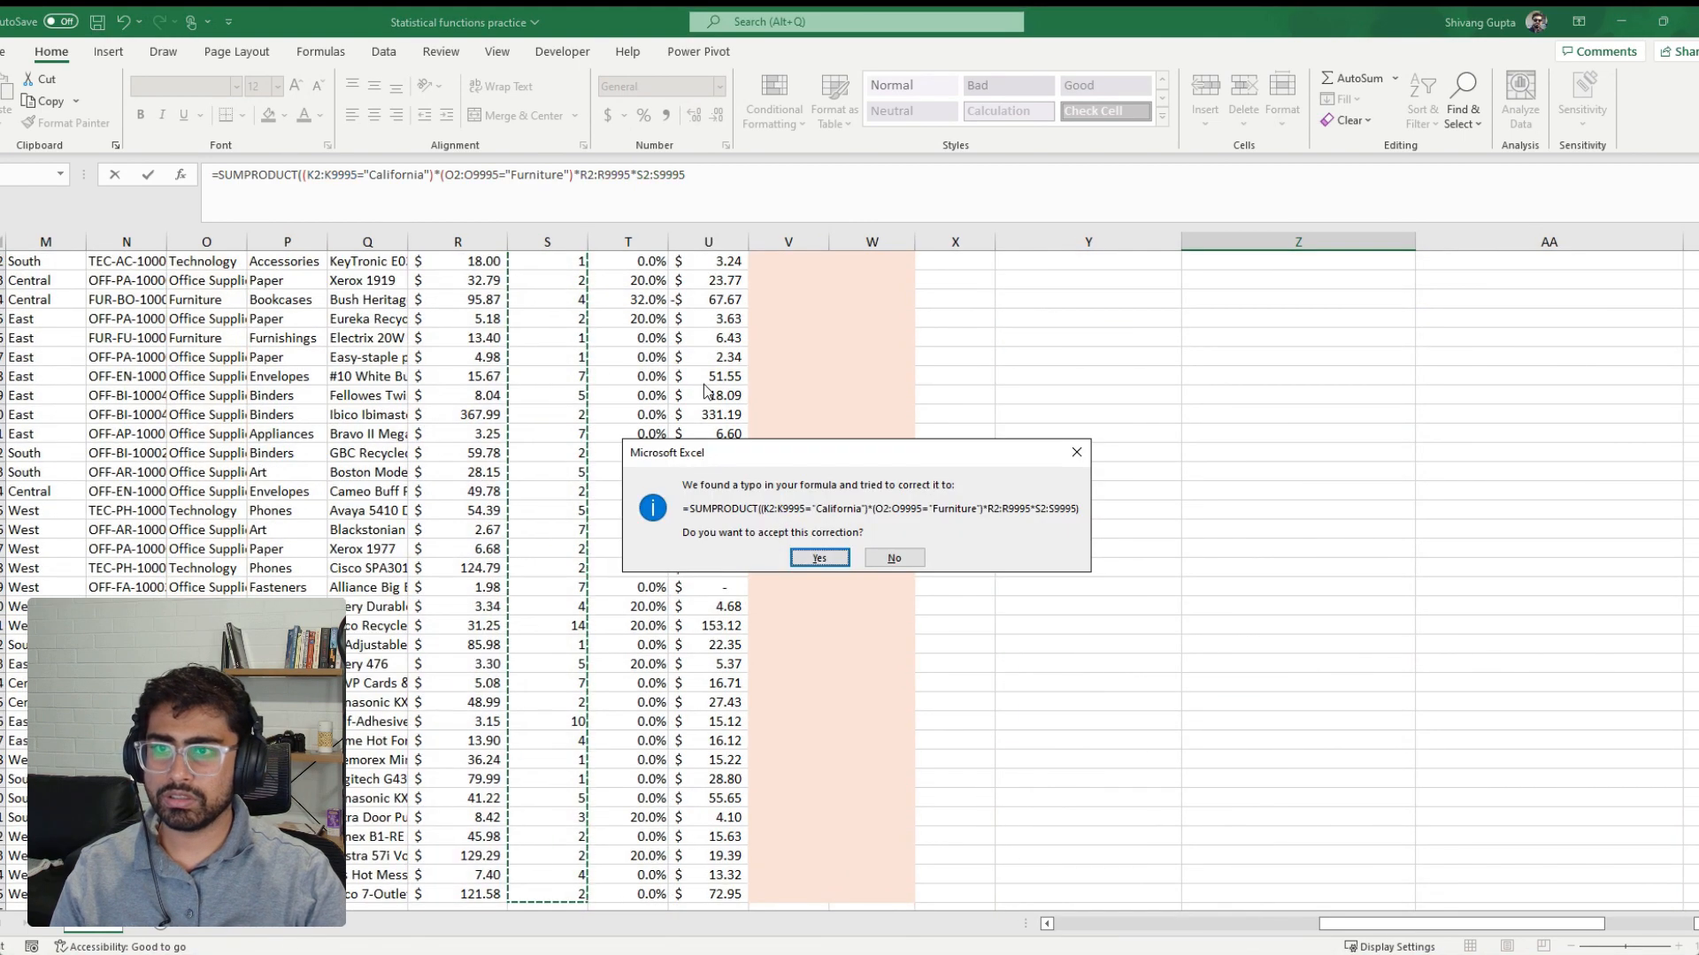
key("Return")
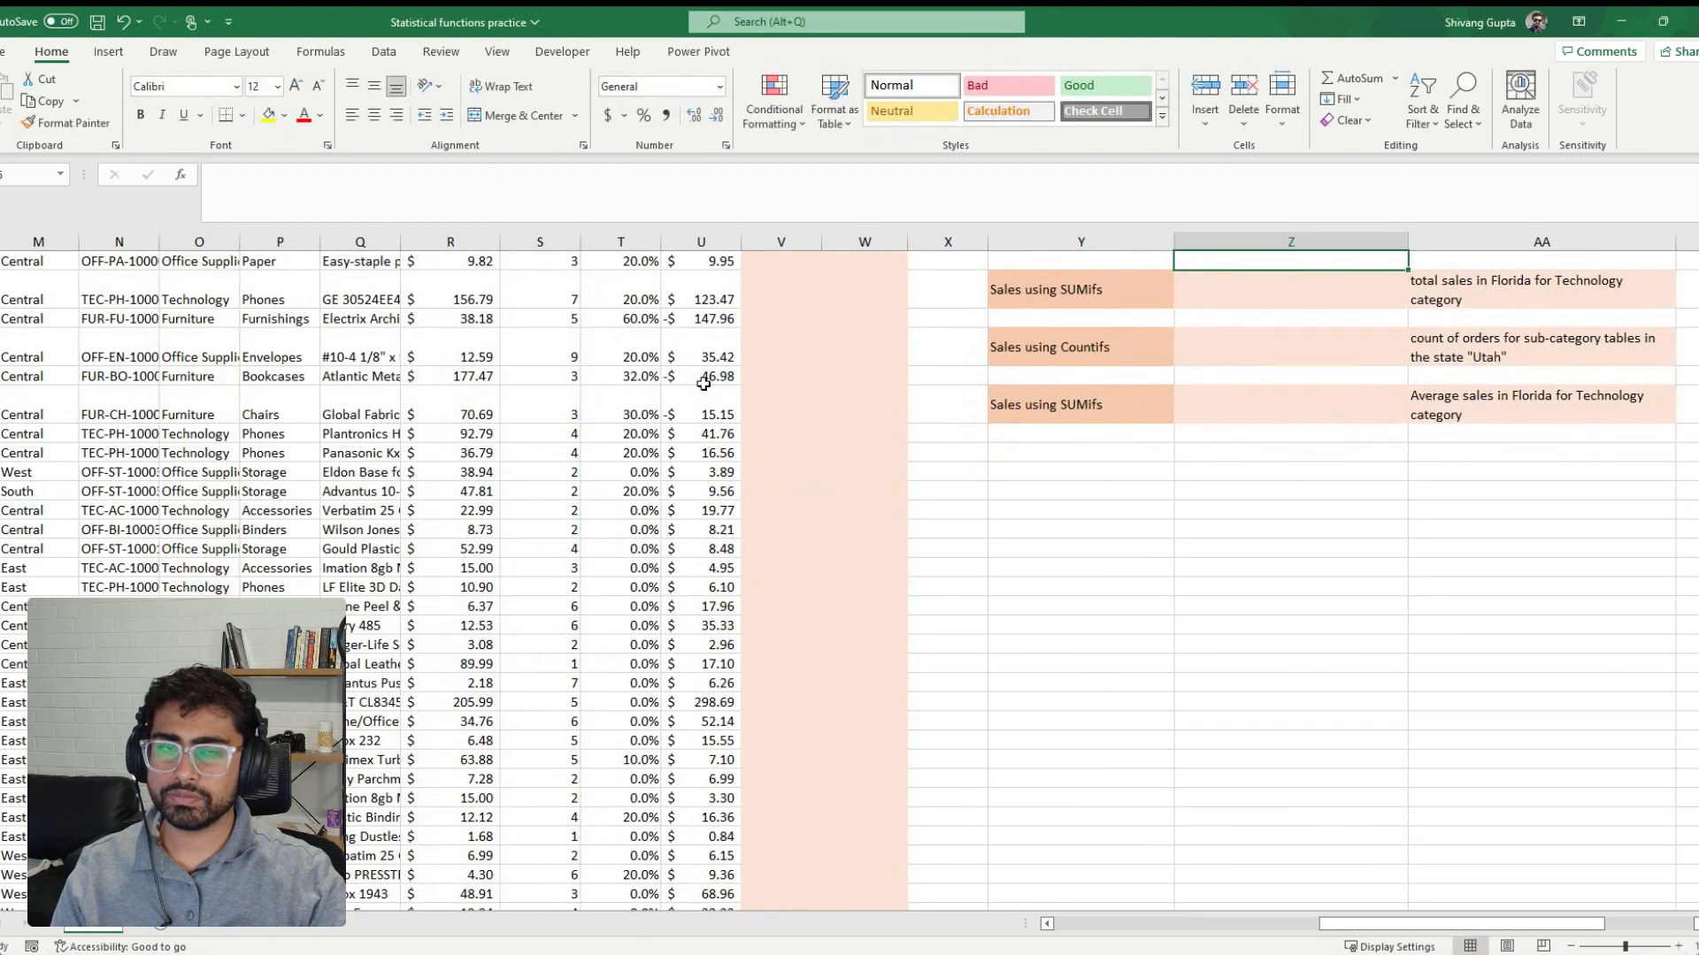
Middle-align the filtered SUMPRODUCT result vertically and format it in dollar accounting format
scroll(704, 382, "up", 4)
left_click(1355, 483)
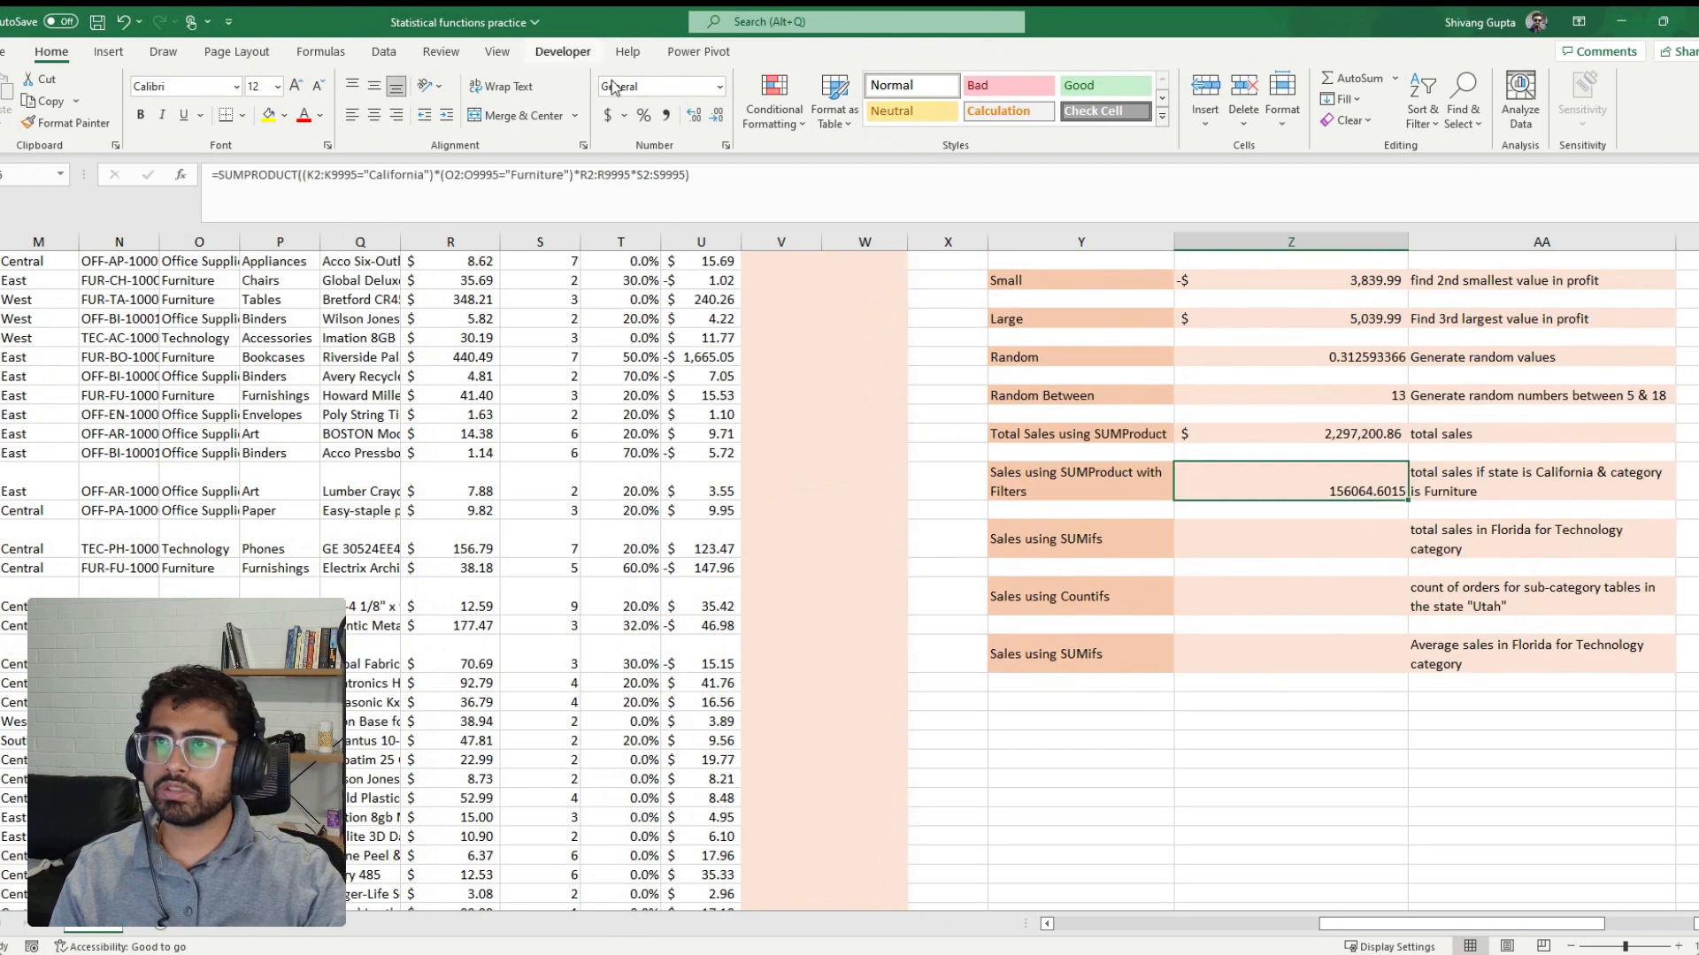
left_click(374, 85)
left_click(608, 115)
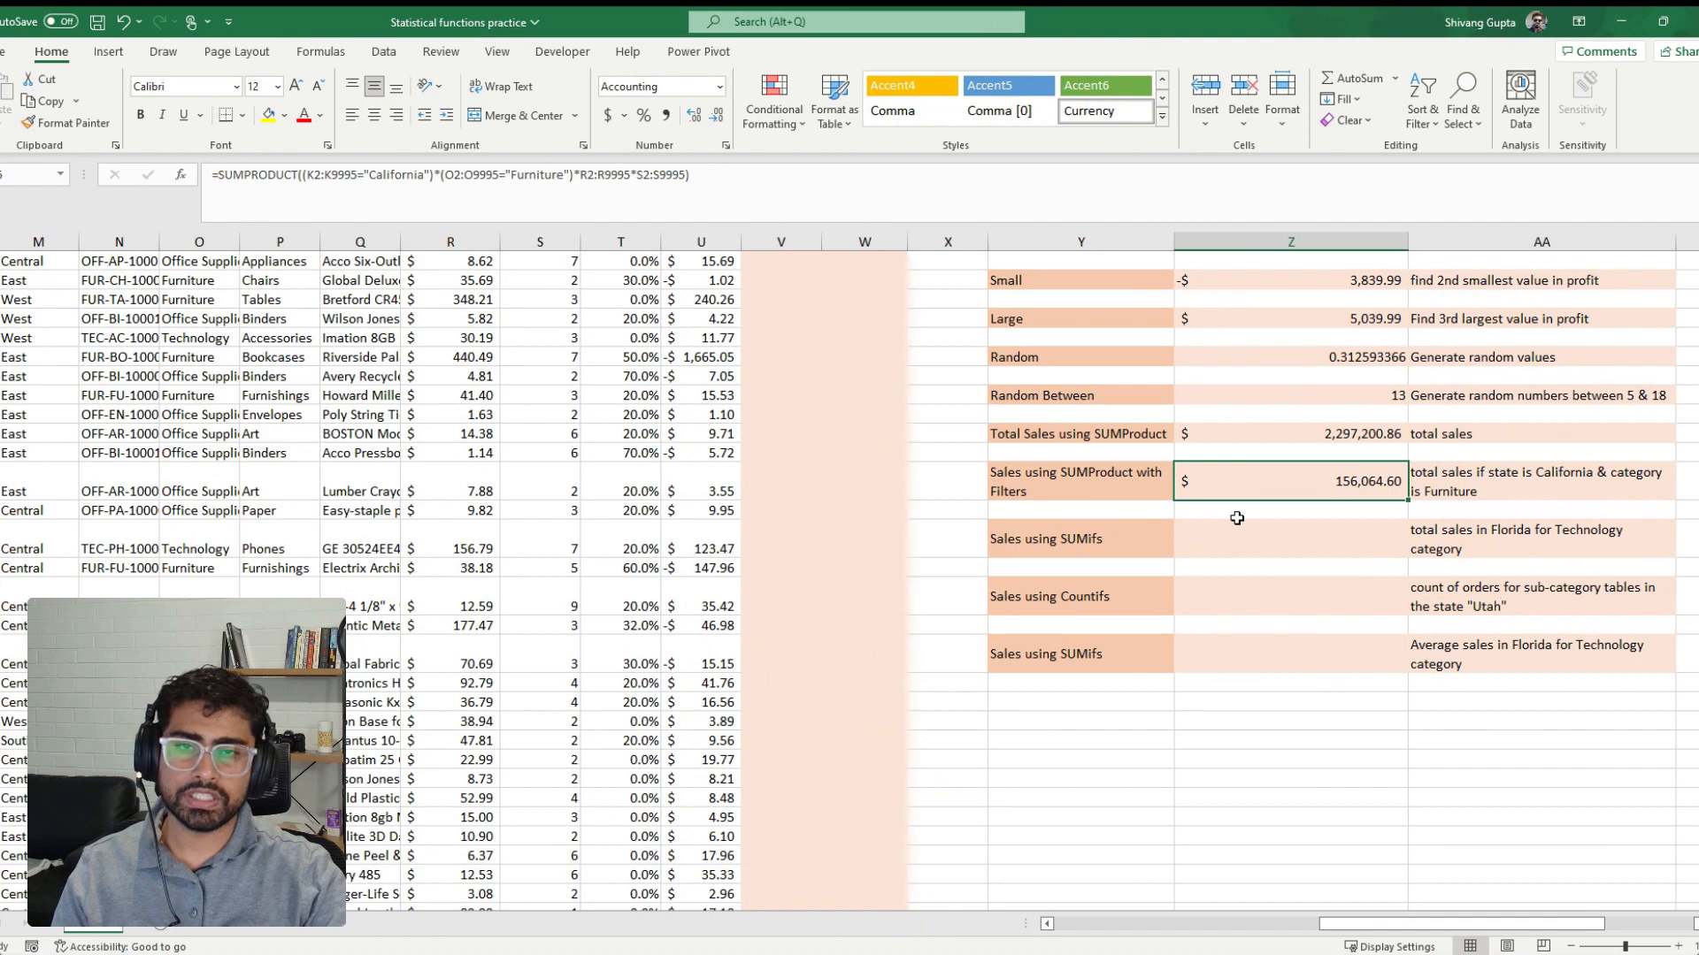
Filter the order data by the State column to show only California
scroll(430, 357, "up", 8)
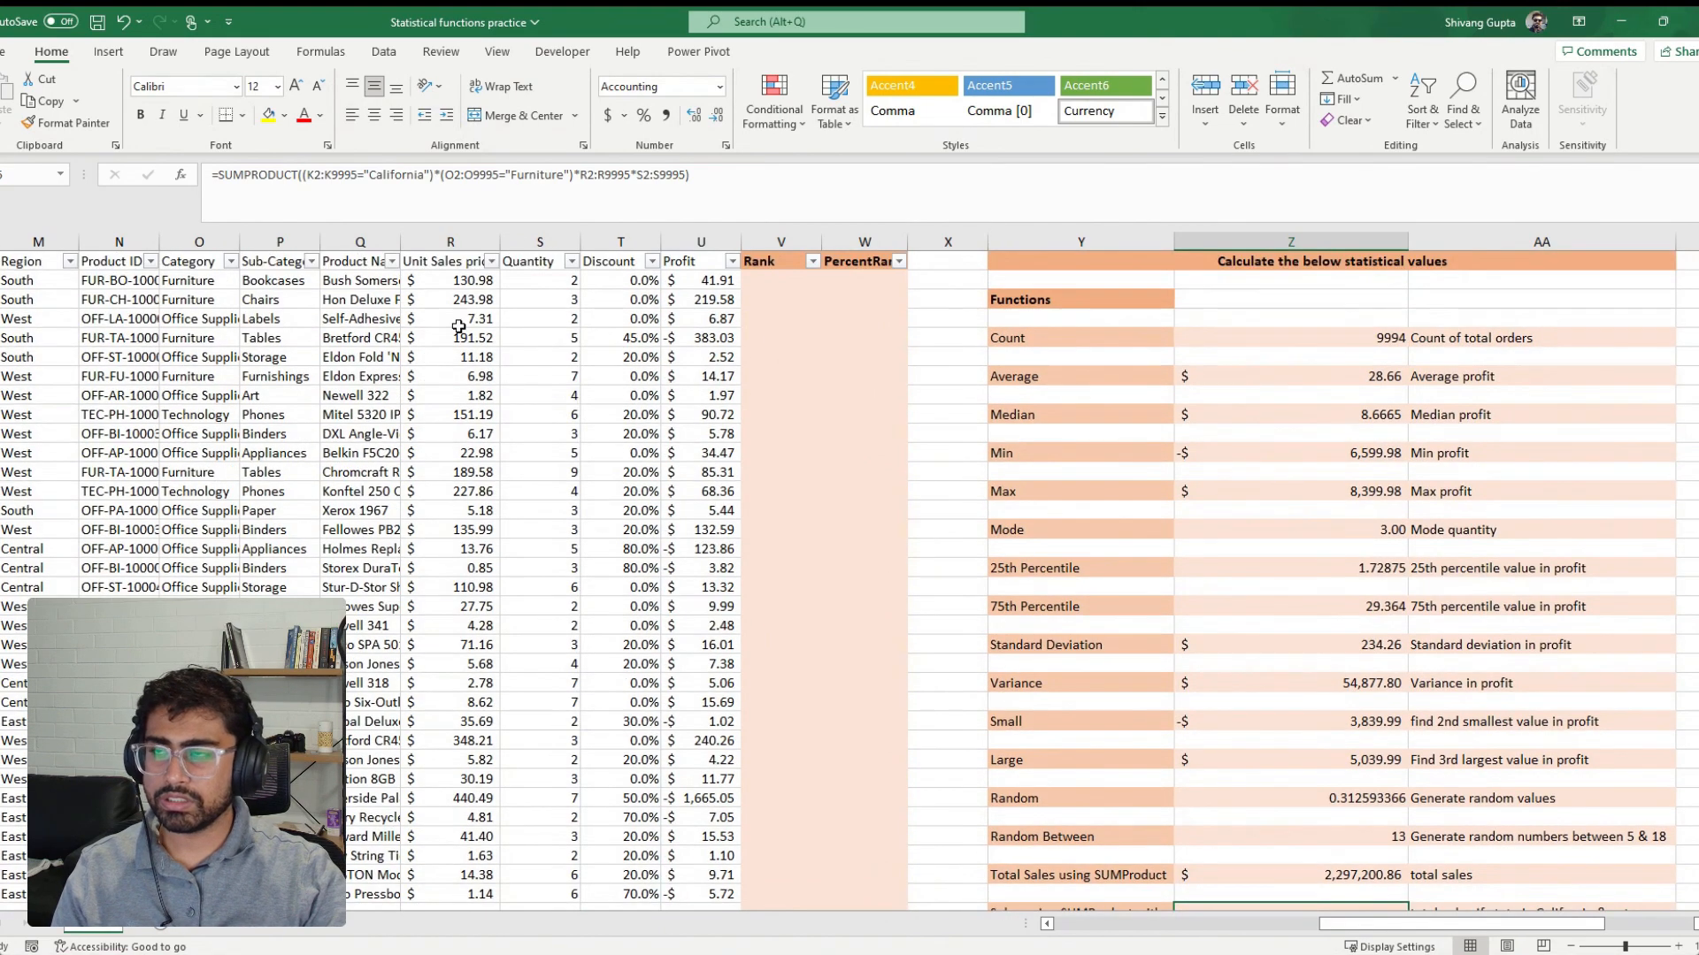
left_click(376, 376)
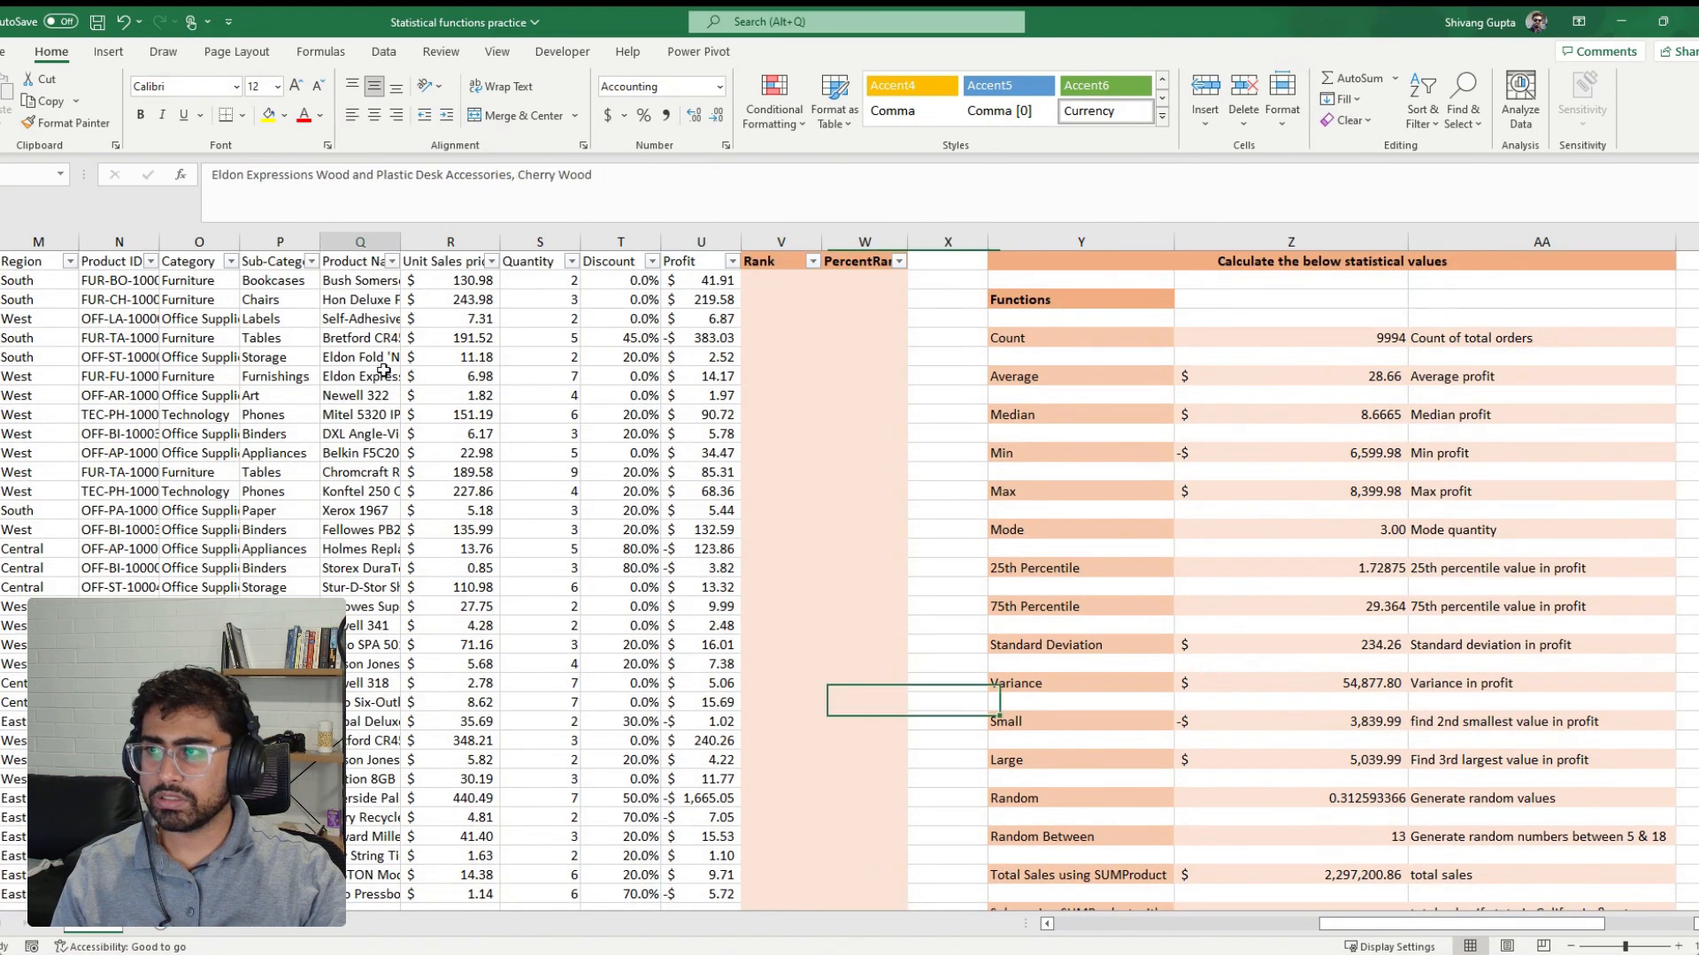
scroll(1679, 776, "down", 1)
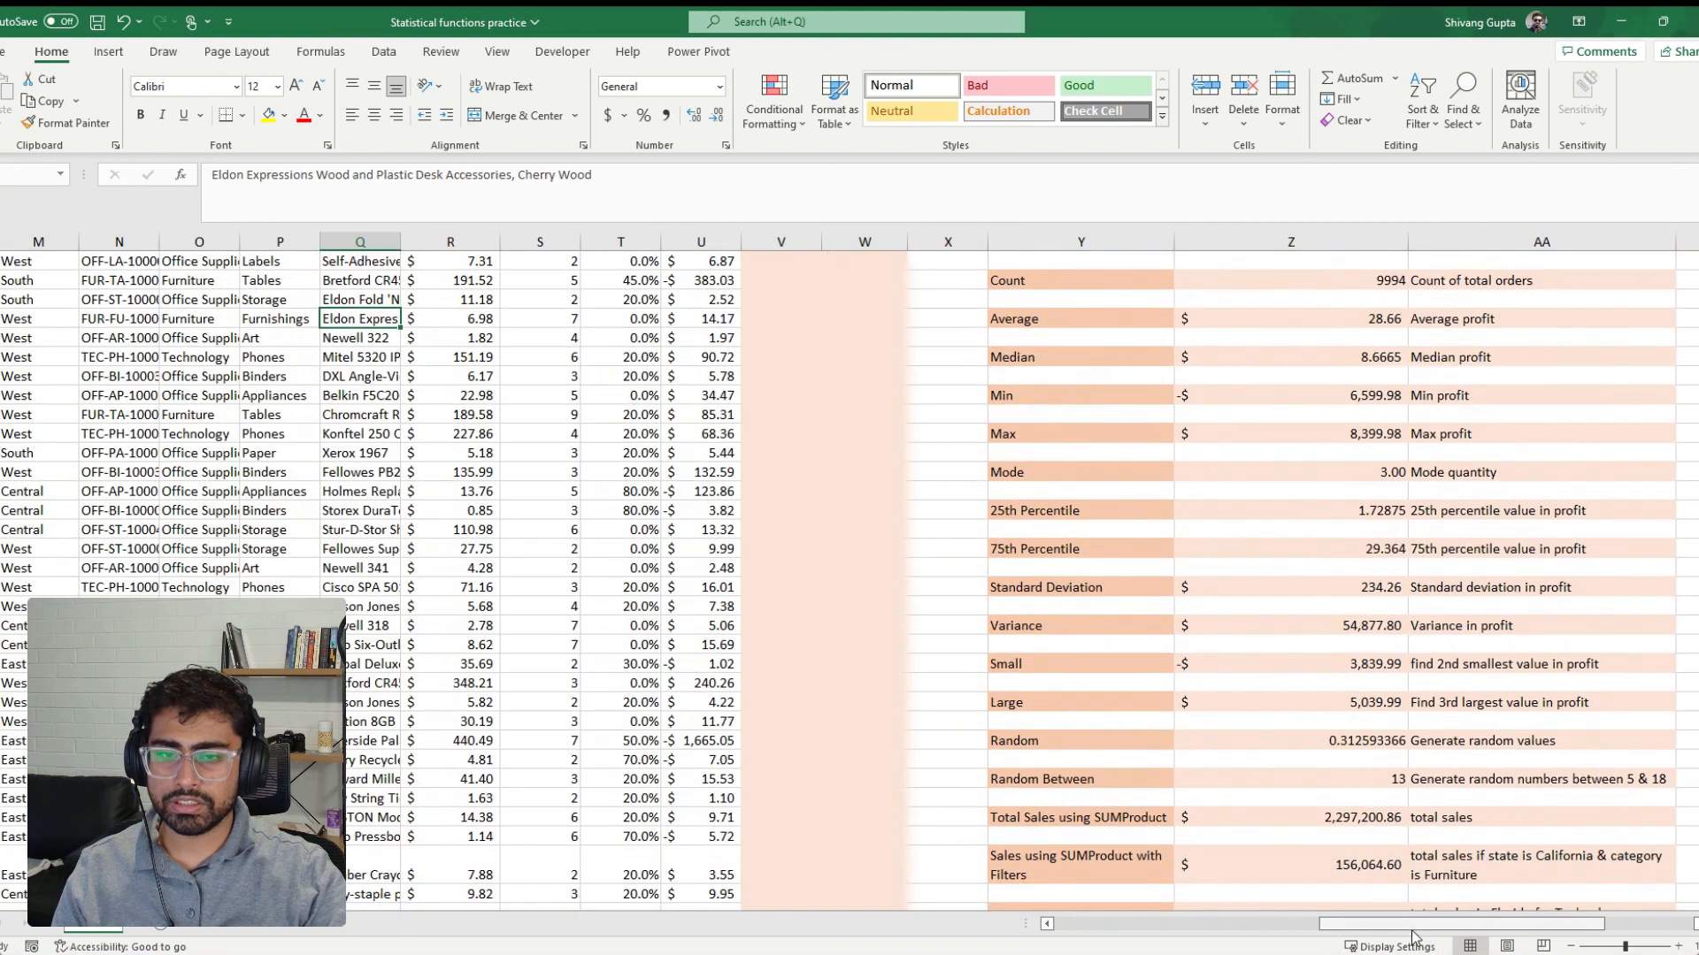
left_click_drag(1415, 925, 1405, 930)
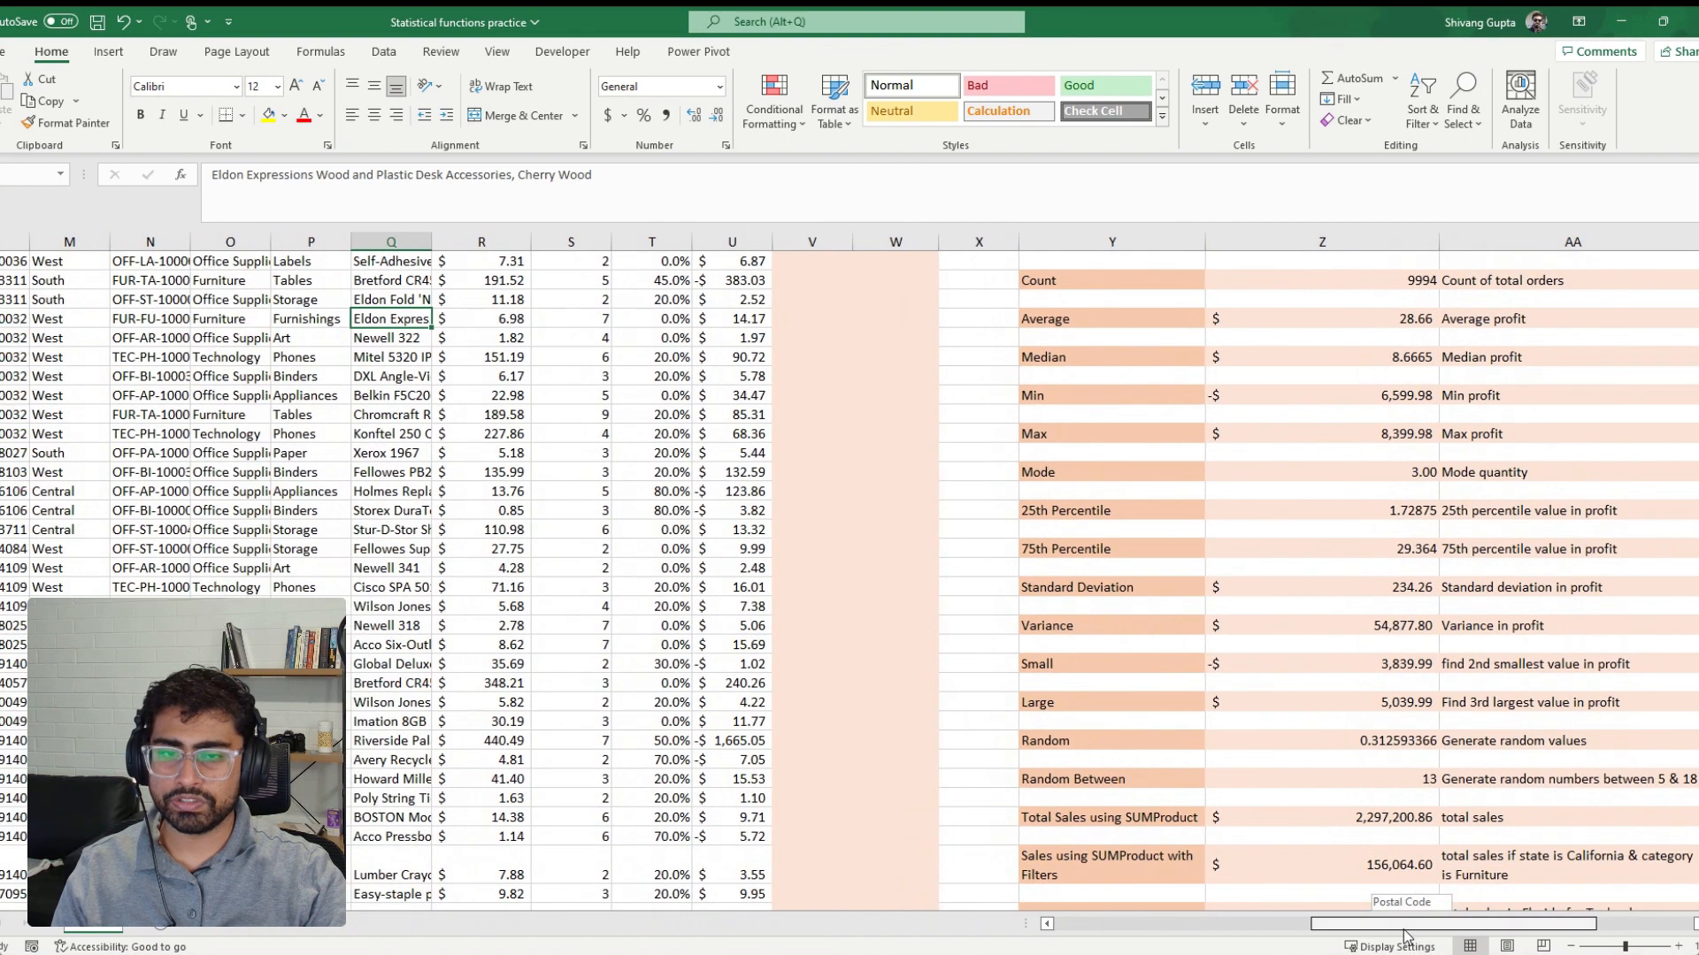
left_click_drag(1405, 934, 1288, 936)
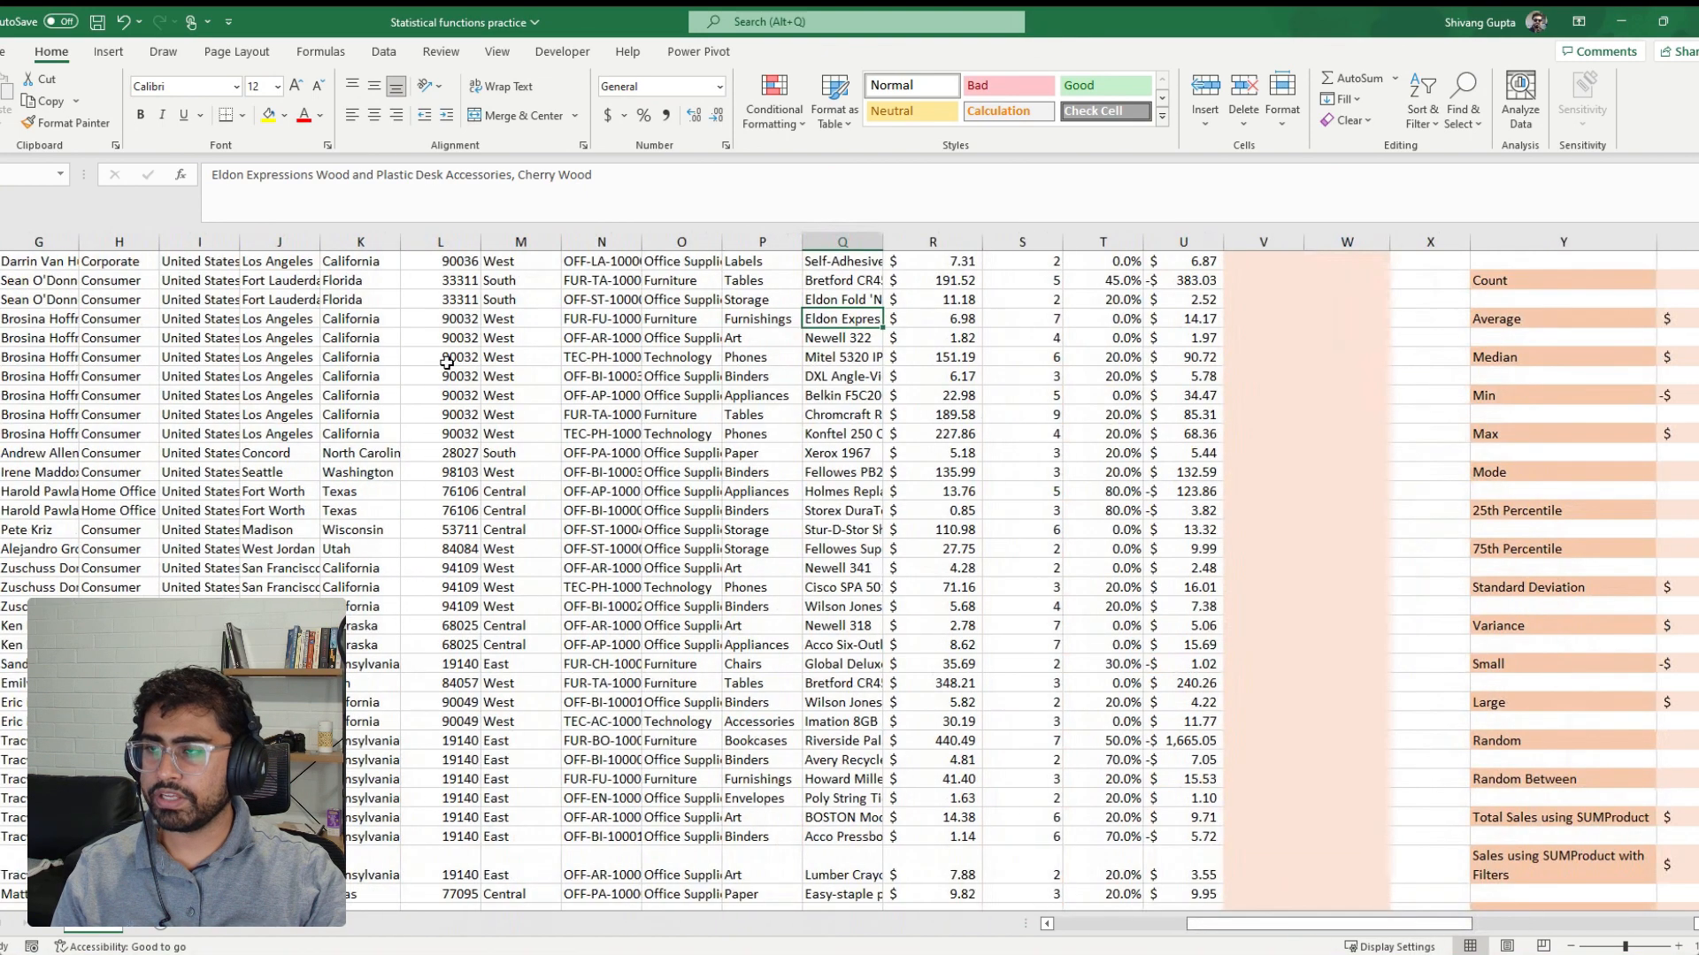
left_click(393, 339)
key("ctrl+Up")
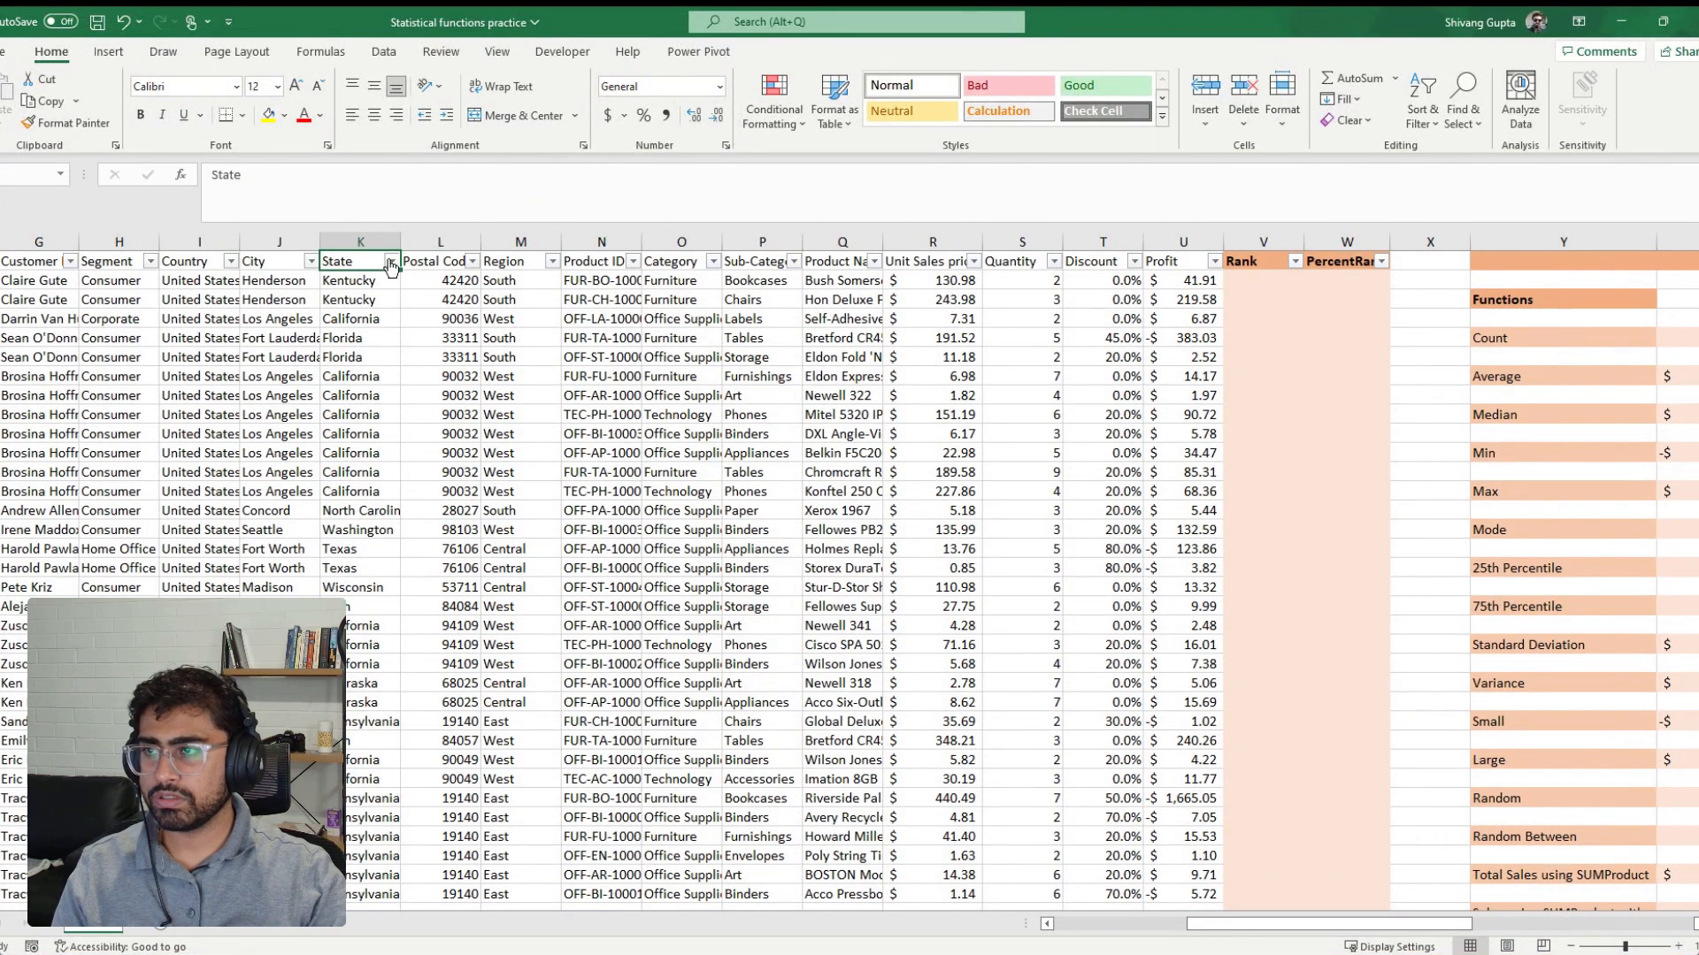
left_click(390, 261)
left_click(220, 483)
left_click(238, 544)
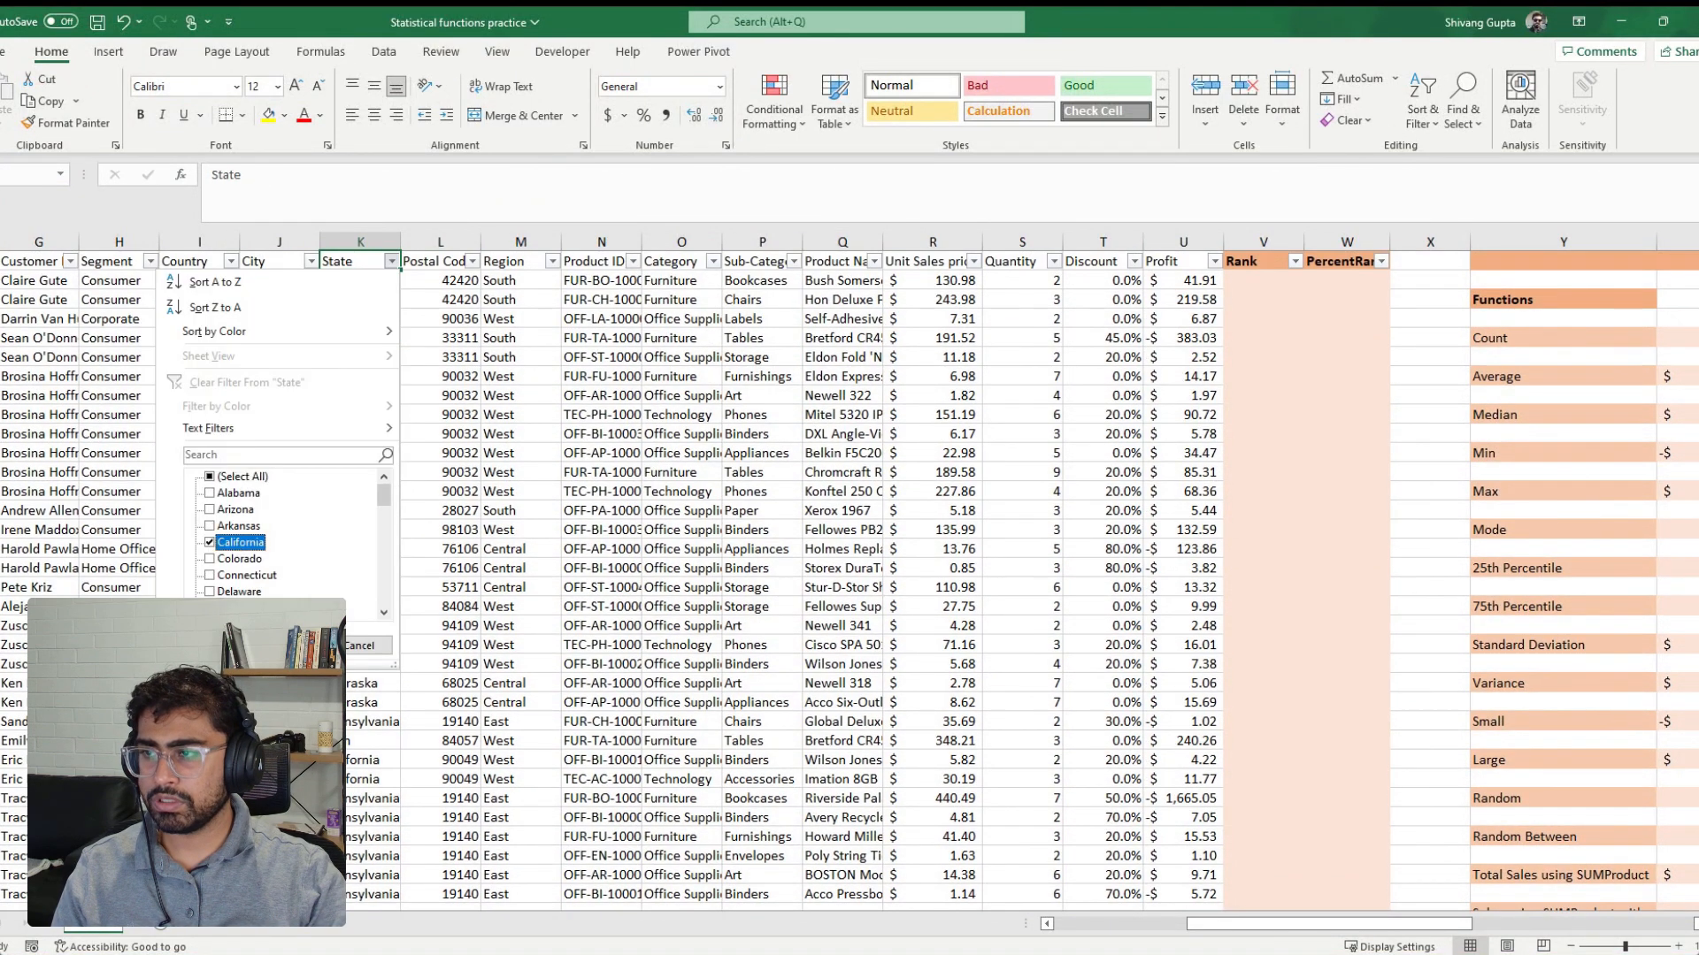
key("Return")
Filter the Category column to show only Furniture
left_click(489, 435)
left_click(653, 379)
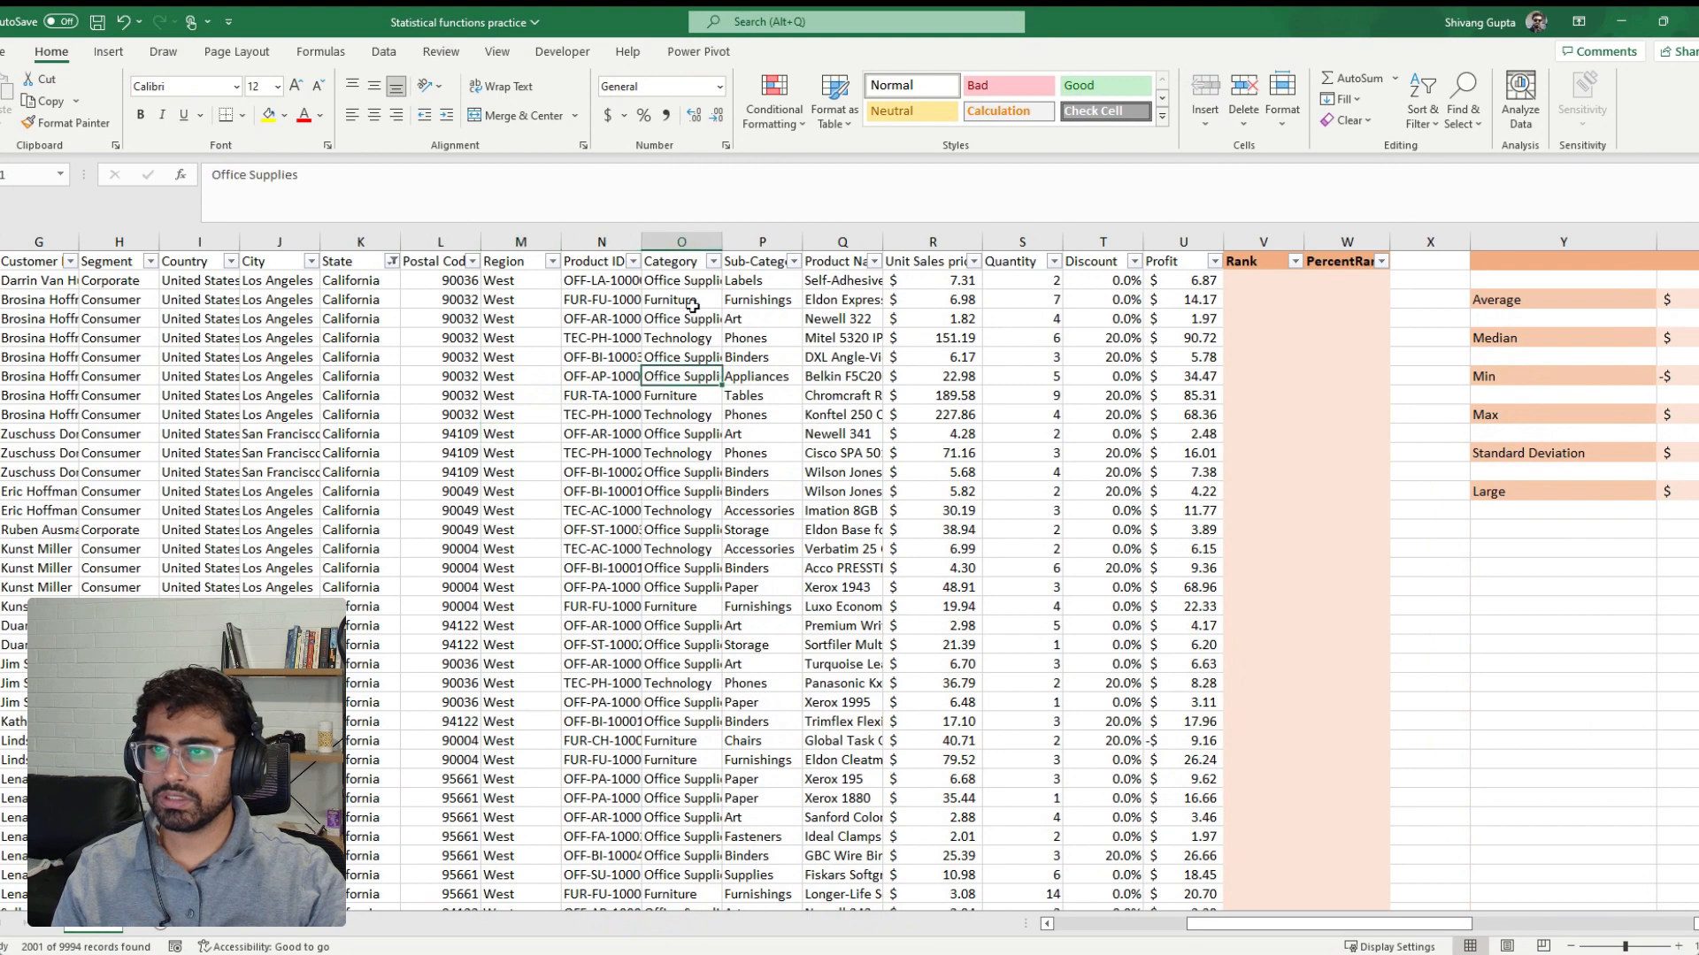
left_click(713, 261)
left_click(571, 497)
left_click(565, 479)
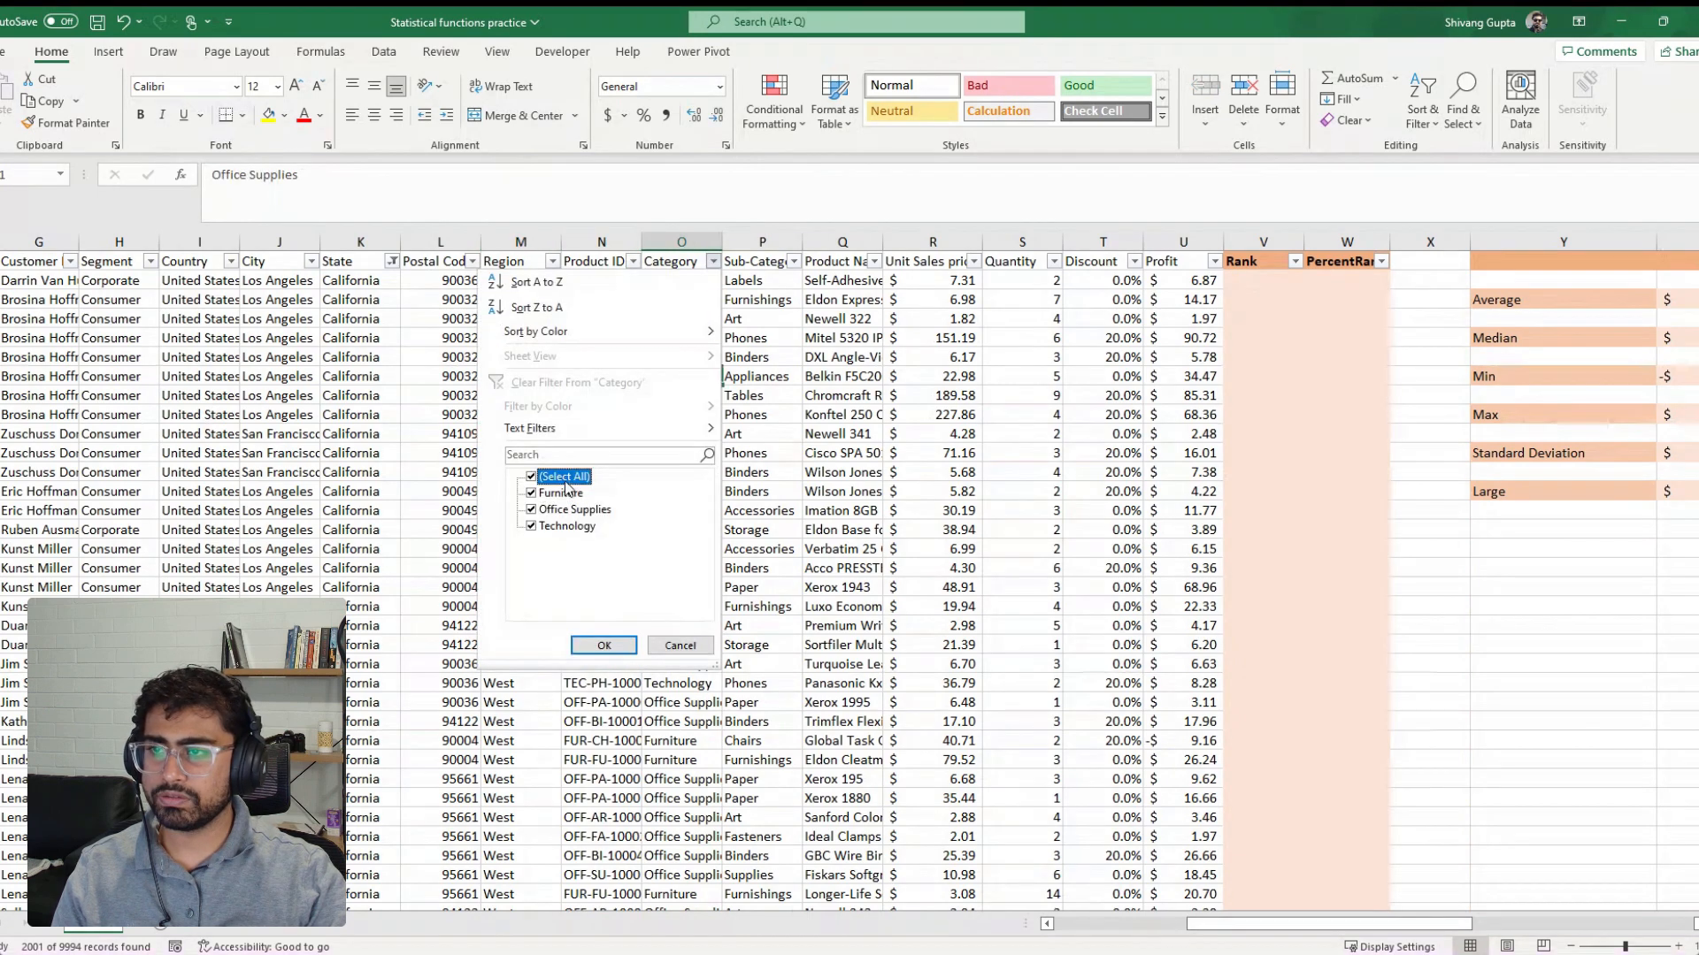
left_click(565, 479)
left_click(567, 494)
left_click(597, 641)
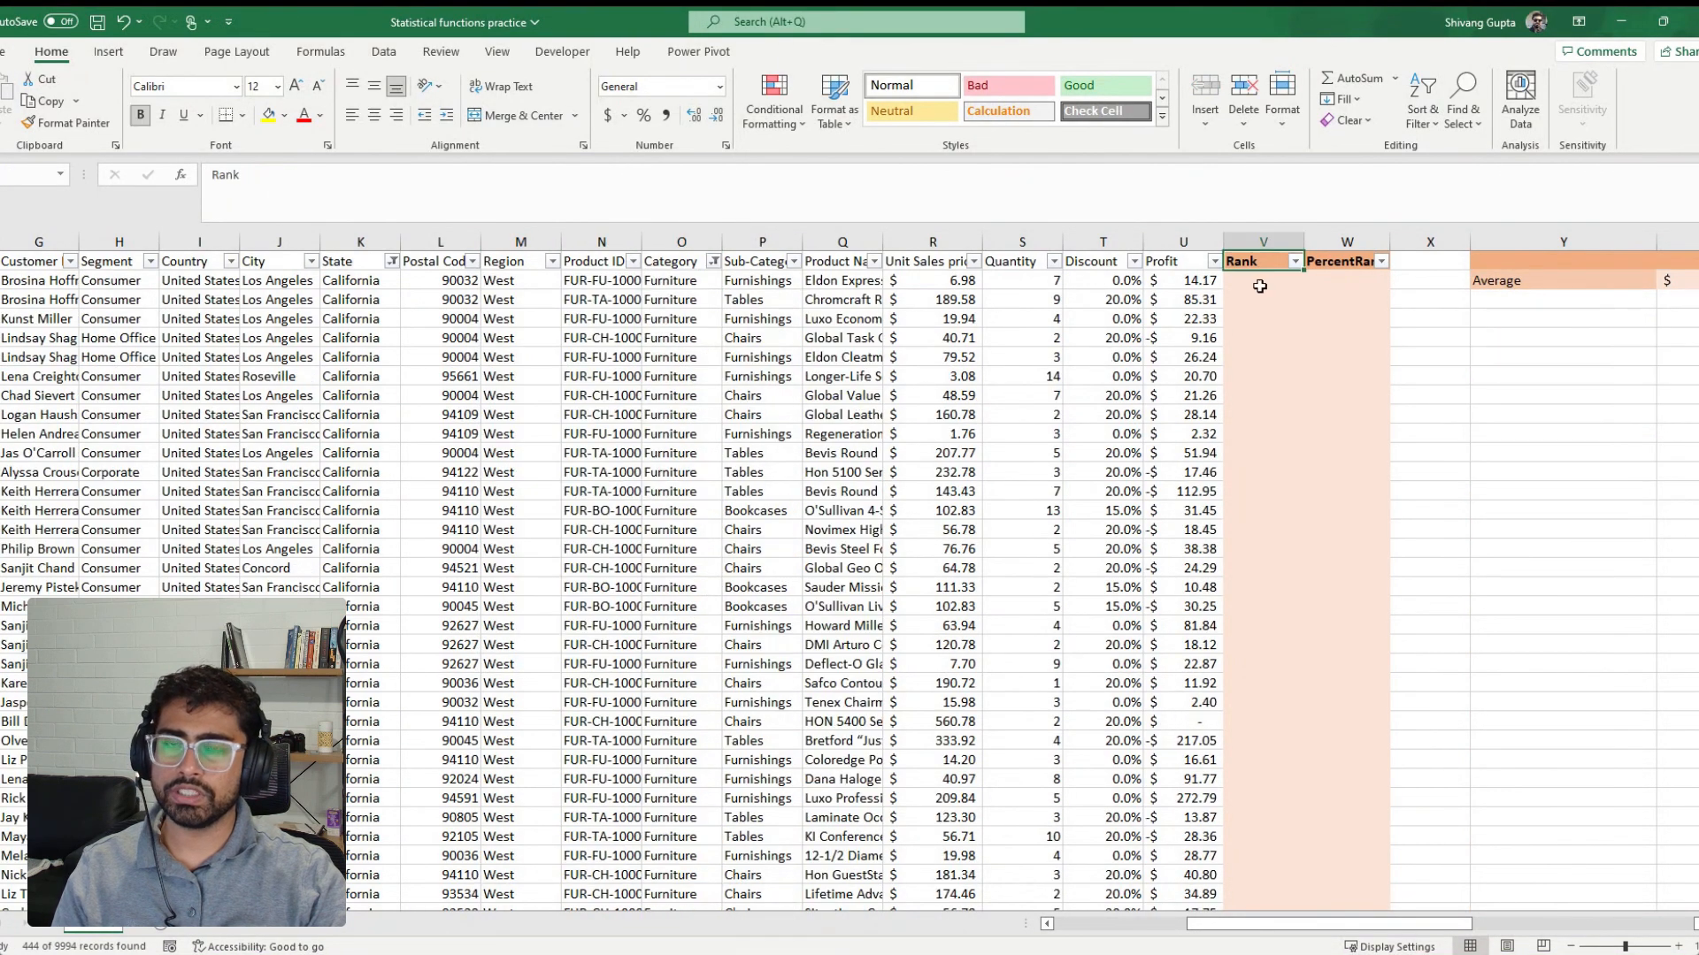
Enter =R7*S7 in helper cell X7 to multiply the first visible order's unit sales price by its quantity
left_click(1150, 340)
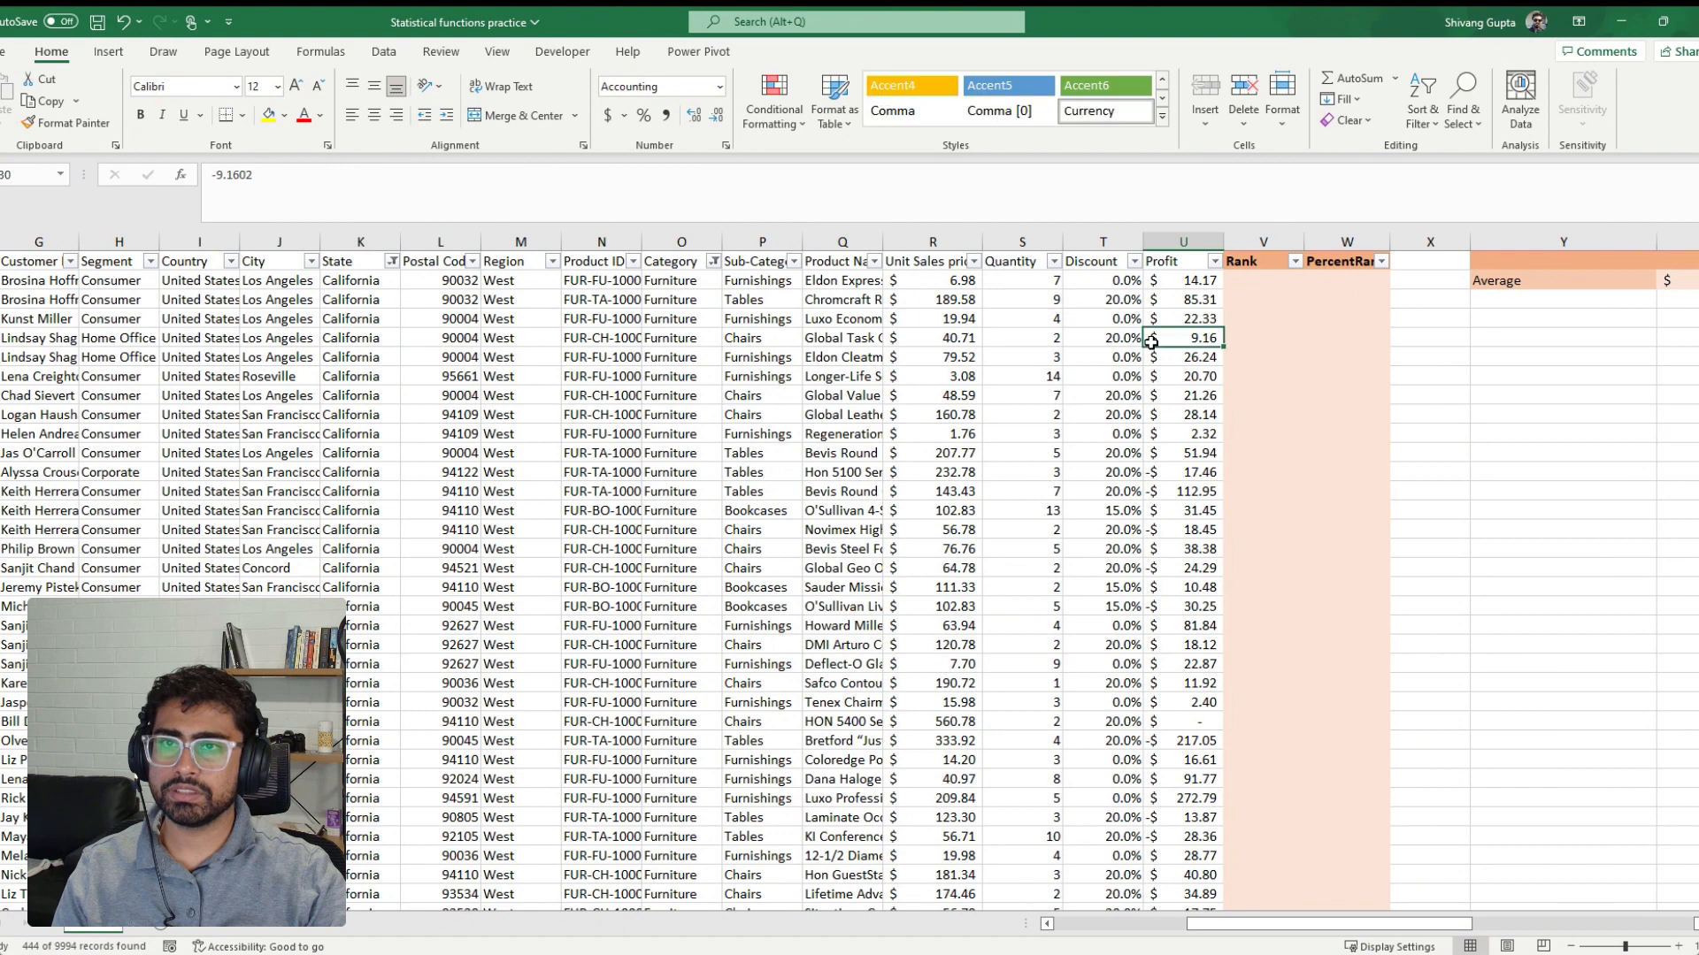
left_click(1426, 280)
type("=")
key("Left")
key("Left")
key("Left")
key("Left")
key("Left")
key("Left")
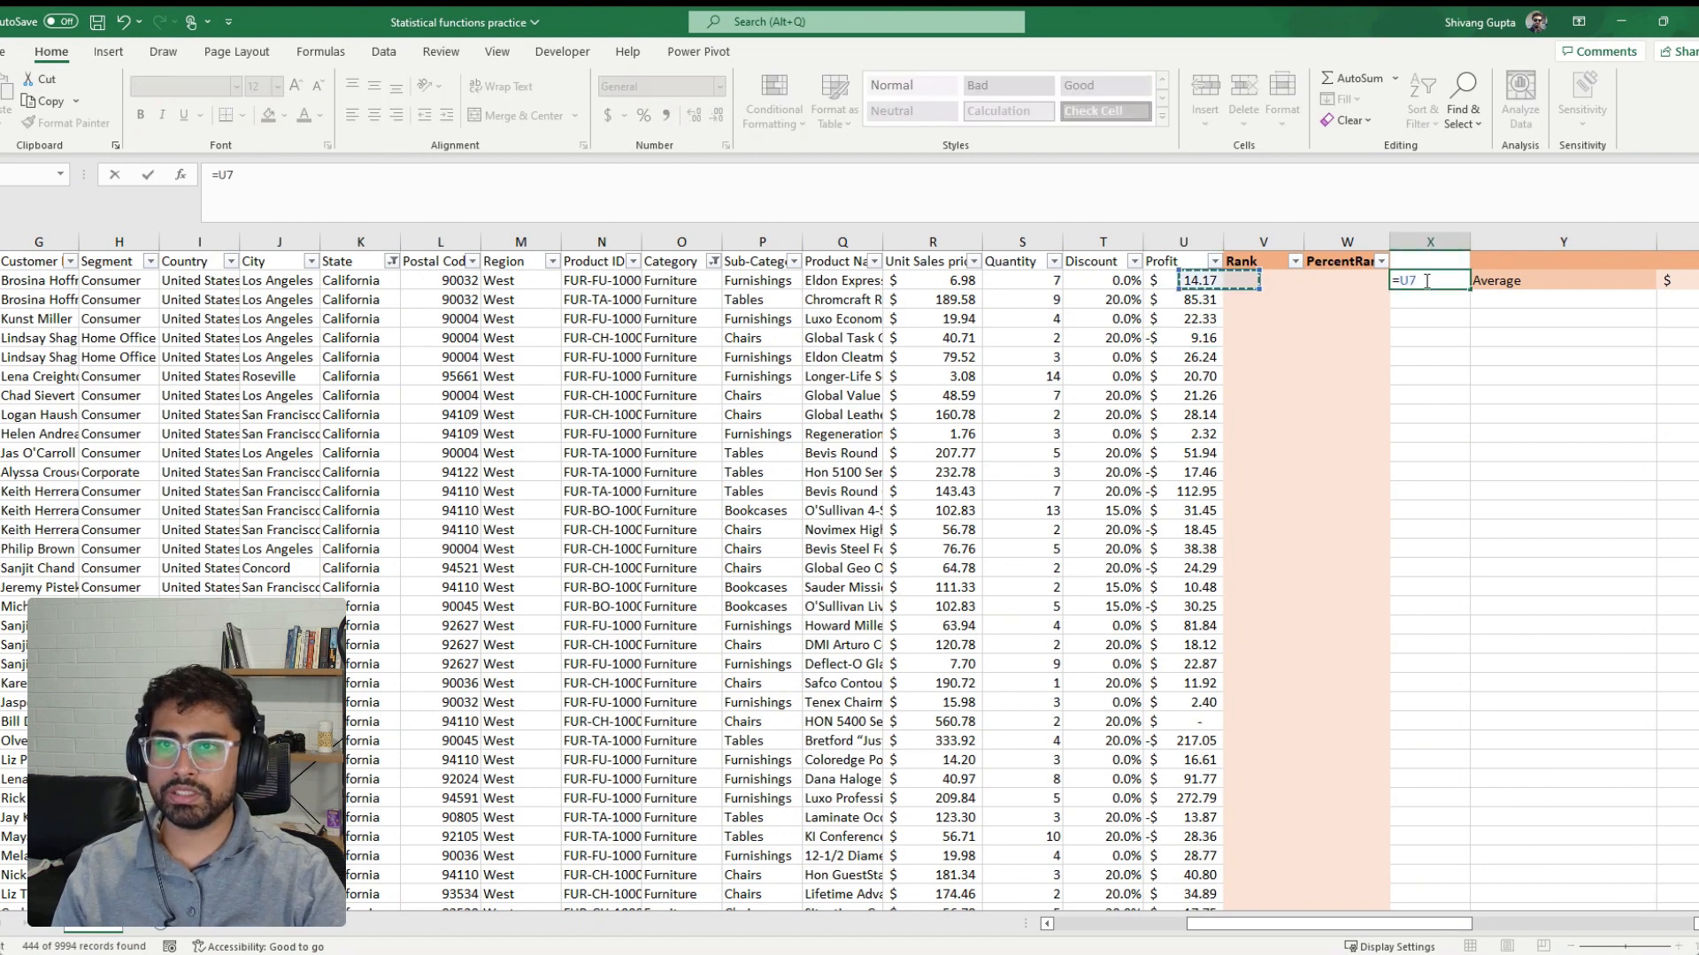
type("*")
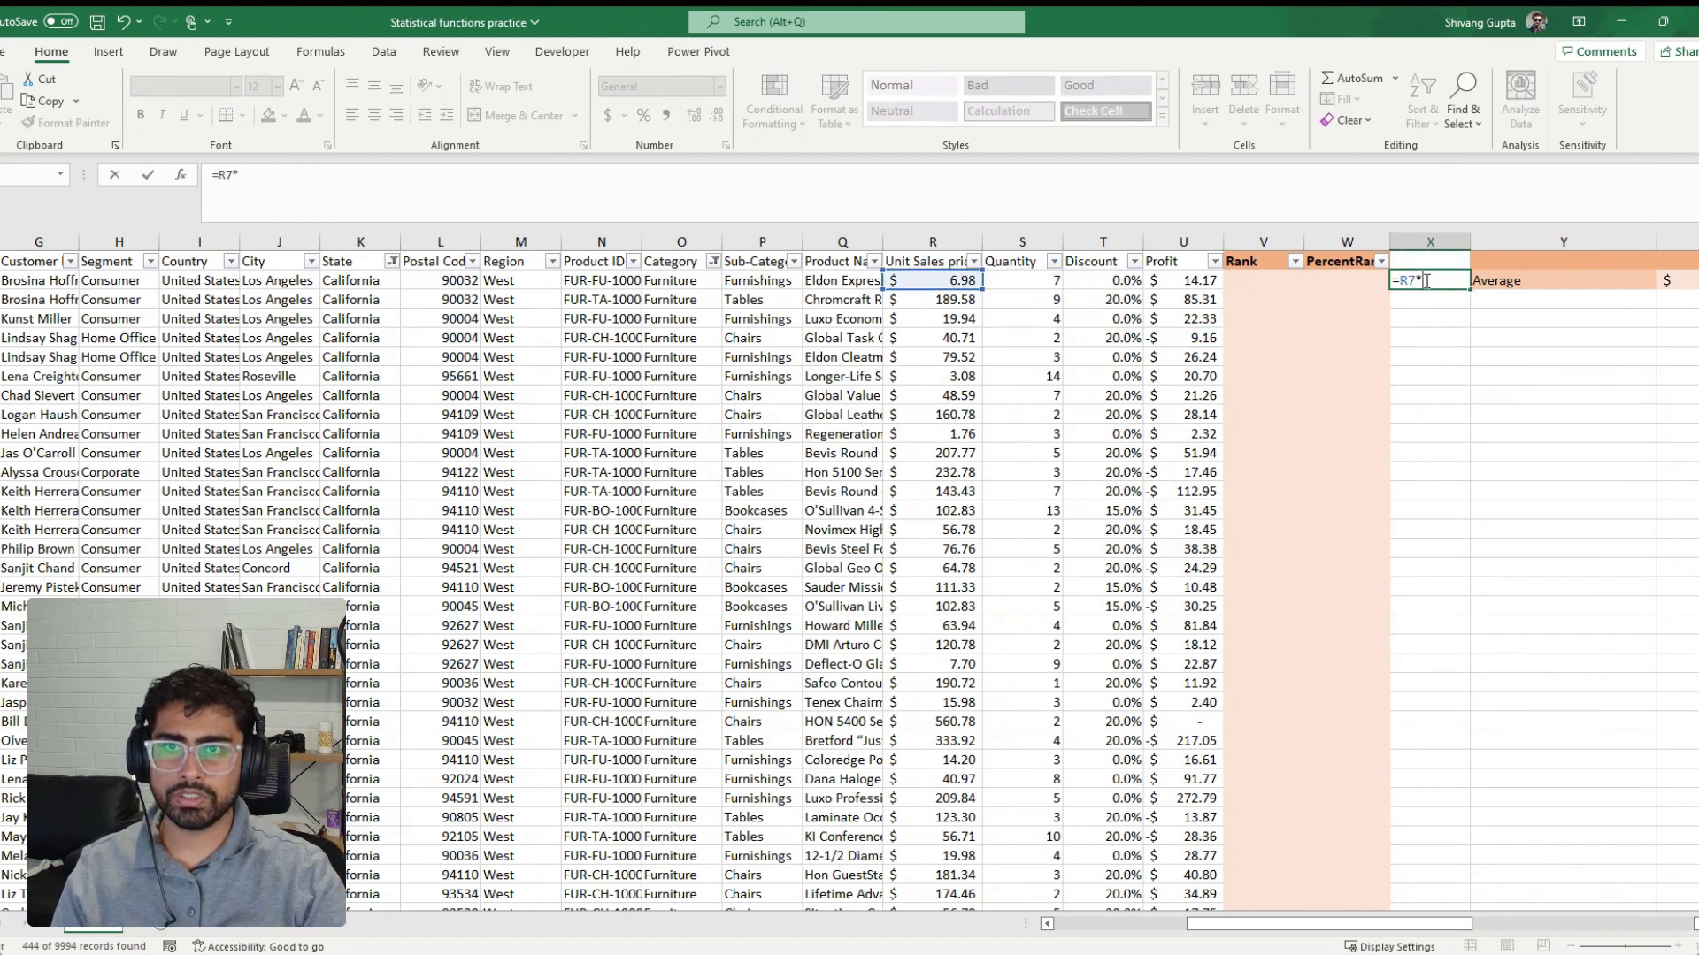
key("Left")
key("Left")
key("Left")
key("Left")
key("Left")
key("ctrl+Return")
Copy the price-times-quantity formula and paste it as formulas only down column X to the last filtered row
key("ctrl+c")
key("Left")
key("Left")
key("Left")
key("Left")
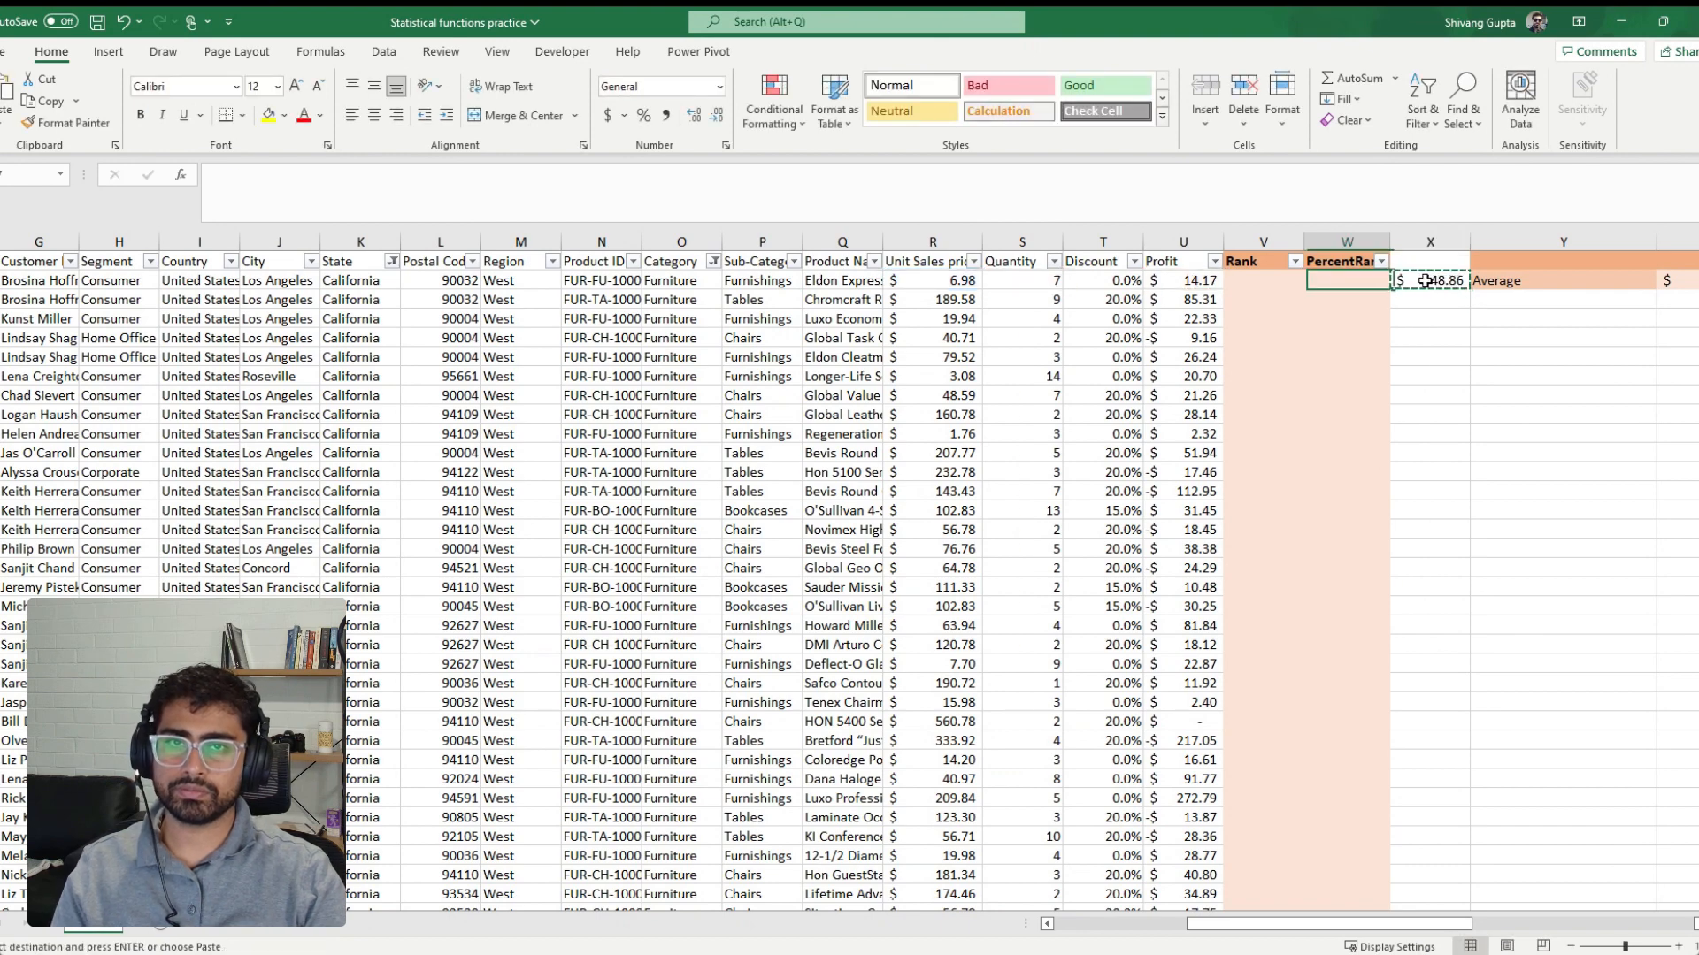
key("ctrl+Down")
key("Right")
key("Right")
key("Right")
key("Right")
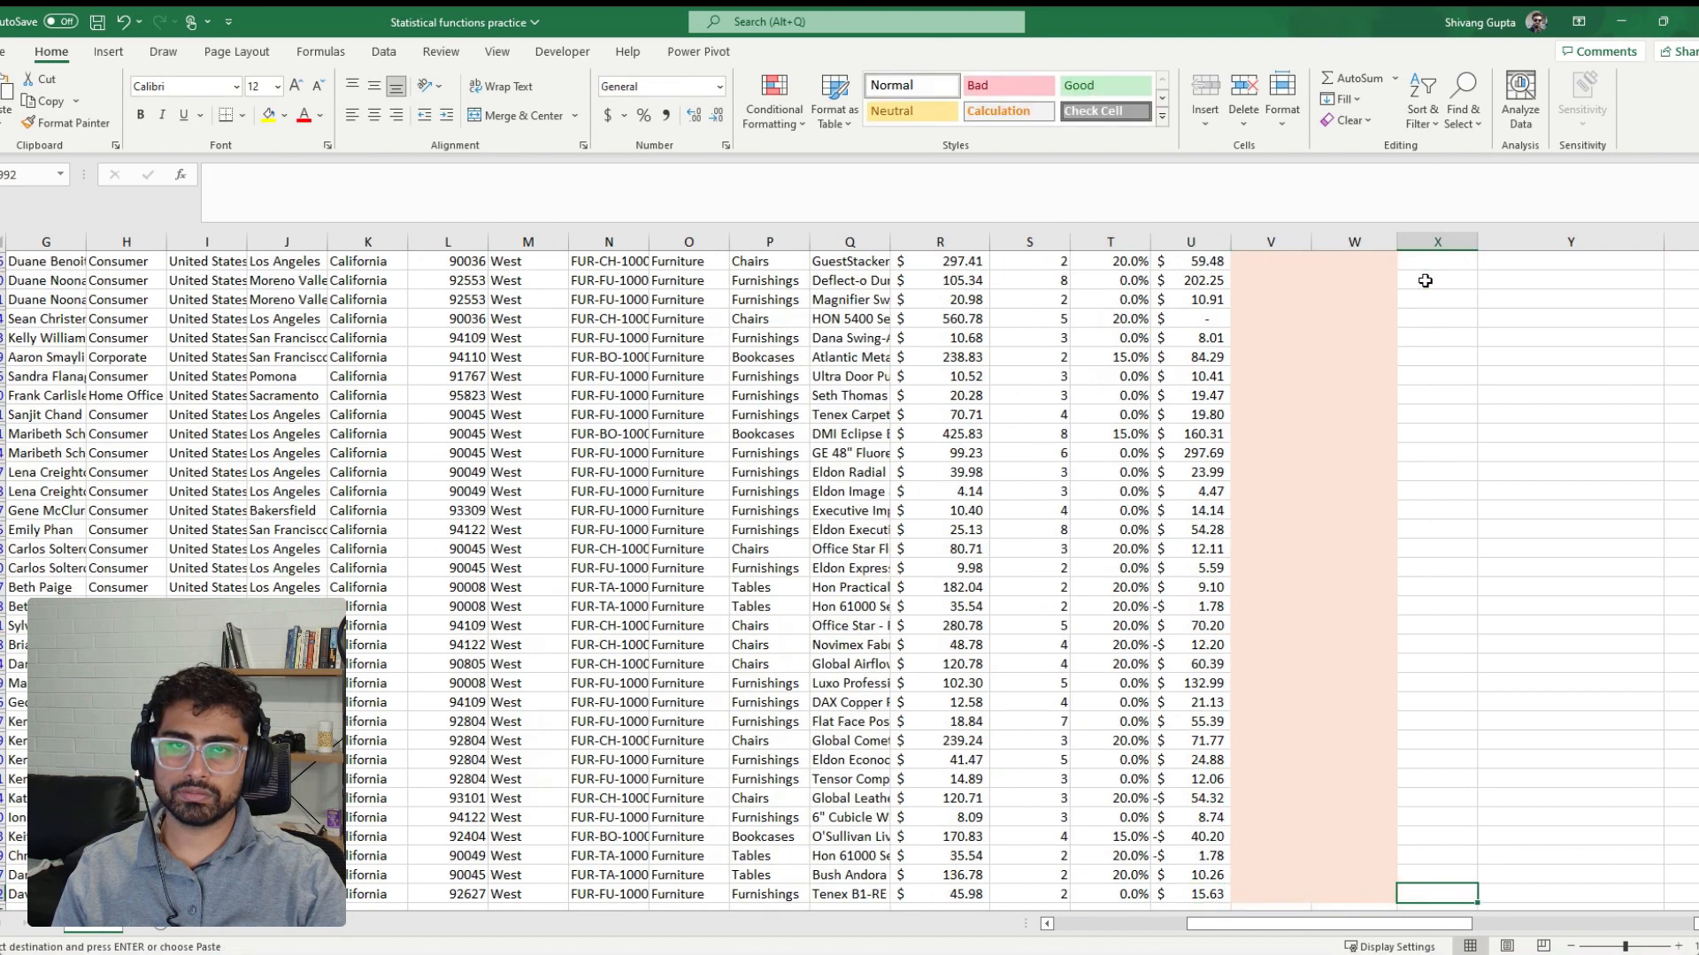
key("ctrl+shift+Up")
key("shift+Down")
key("ctrl+alt+v")
key("f")
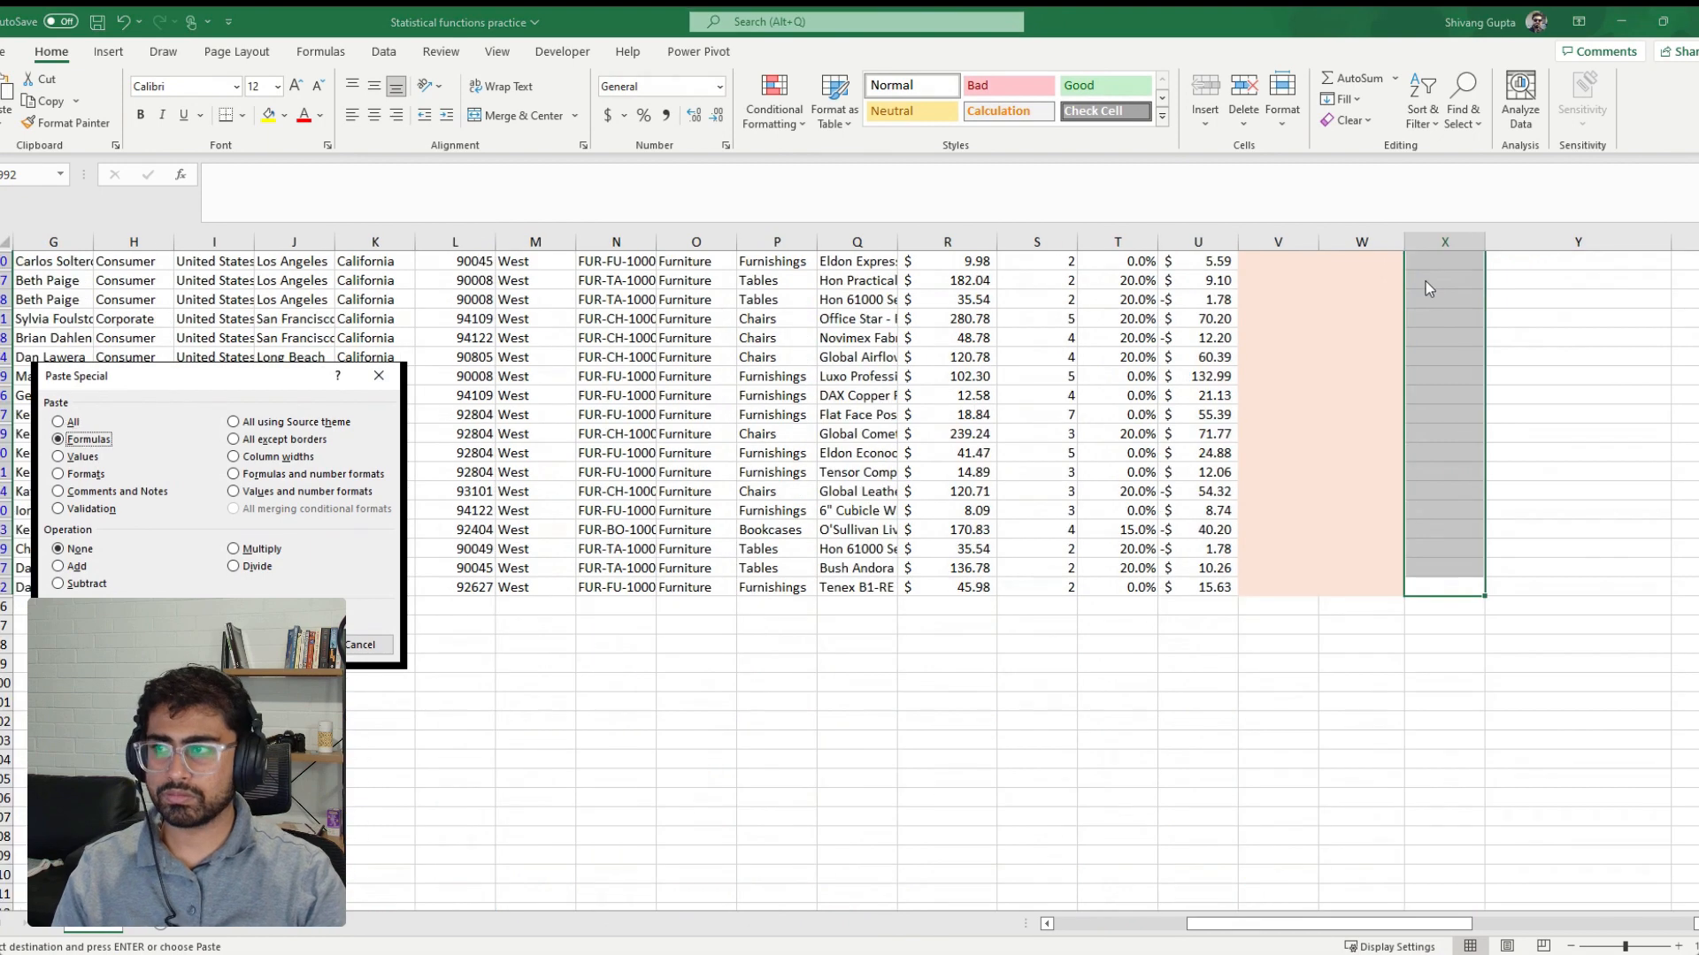
key("Return")
Select all computed sales values in column X and check their sum against the filtered SUMPRODUCT result
key("Down")
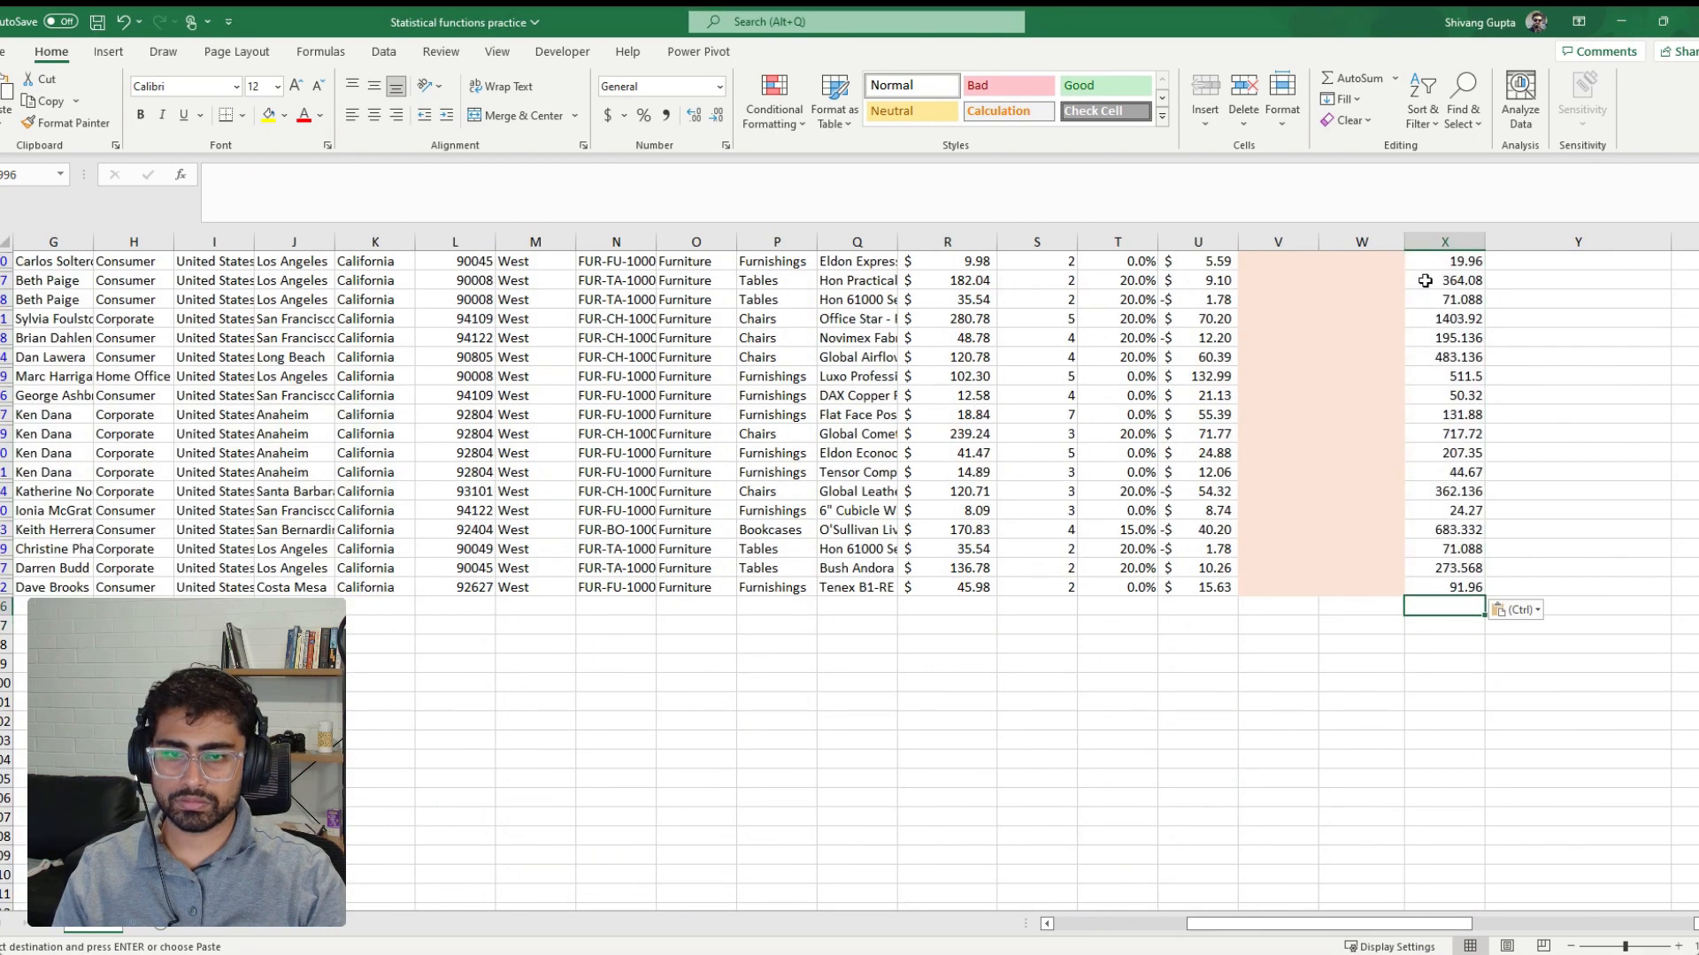
key("ctrl+shift+Up")
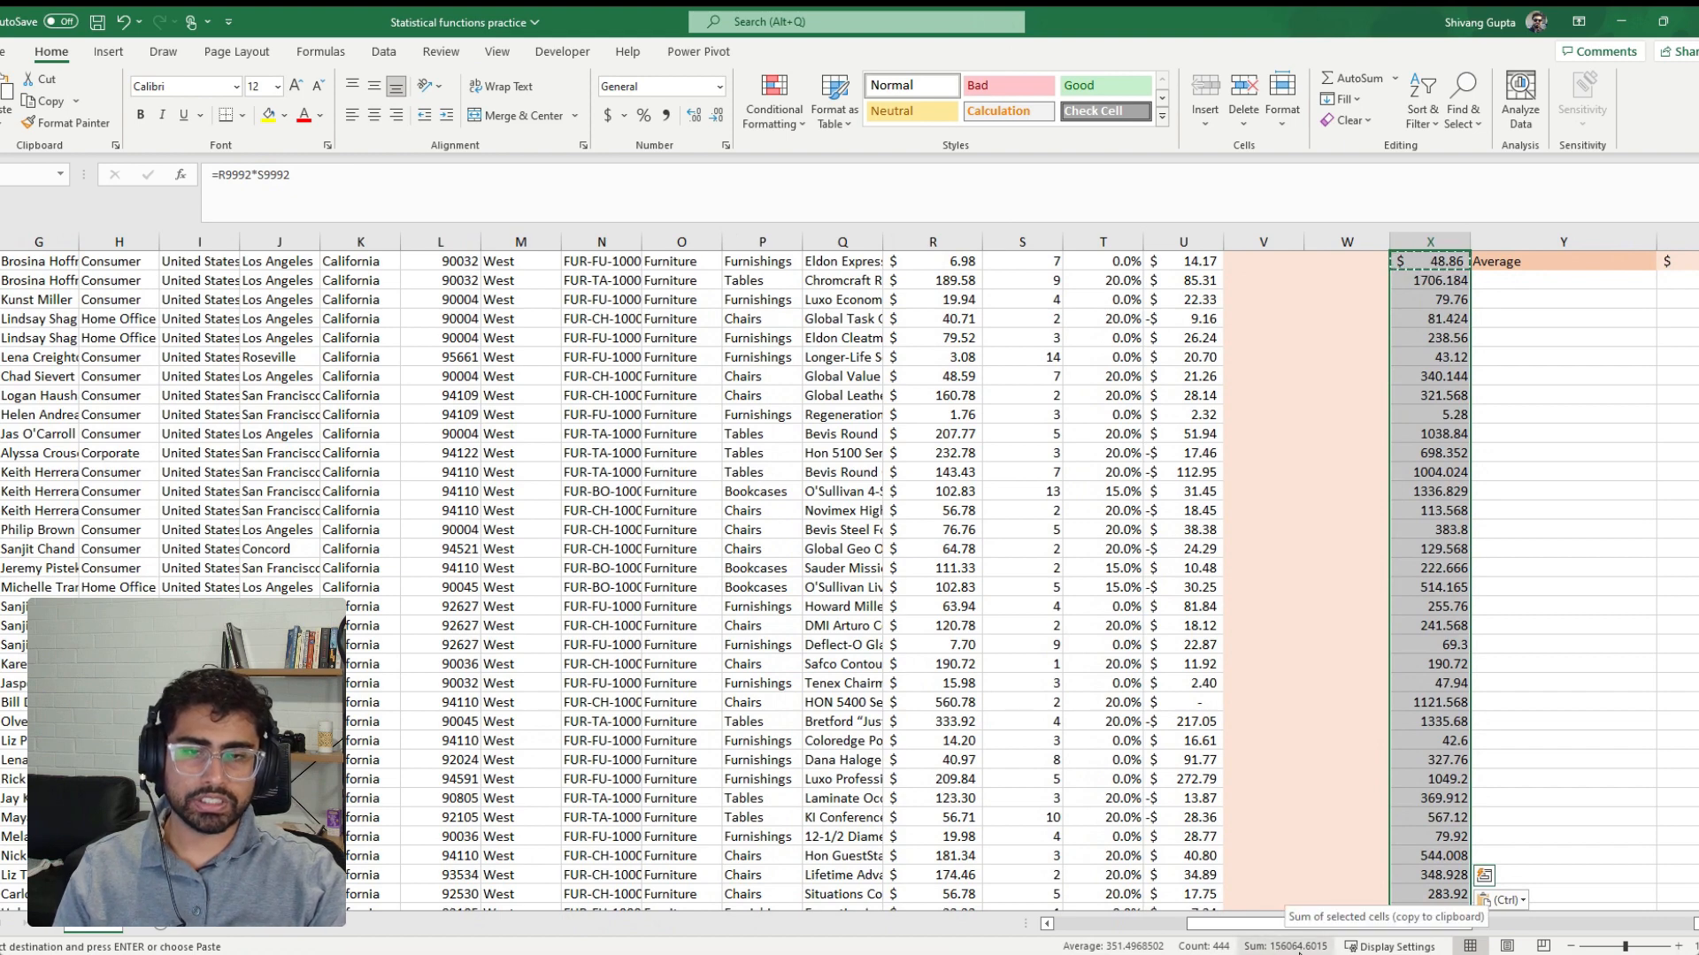
left_click_drag(1458, 925, 1592, 923)
scroll(1402, 566, "up", 1)
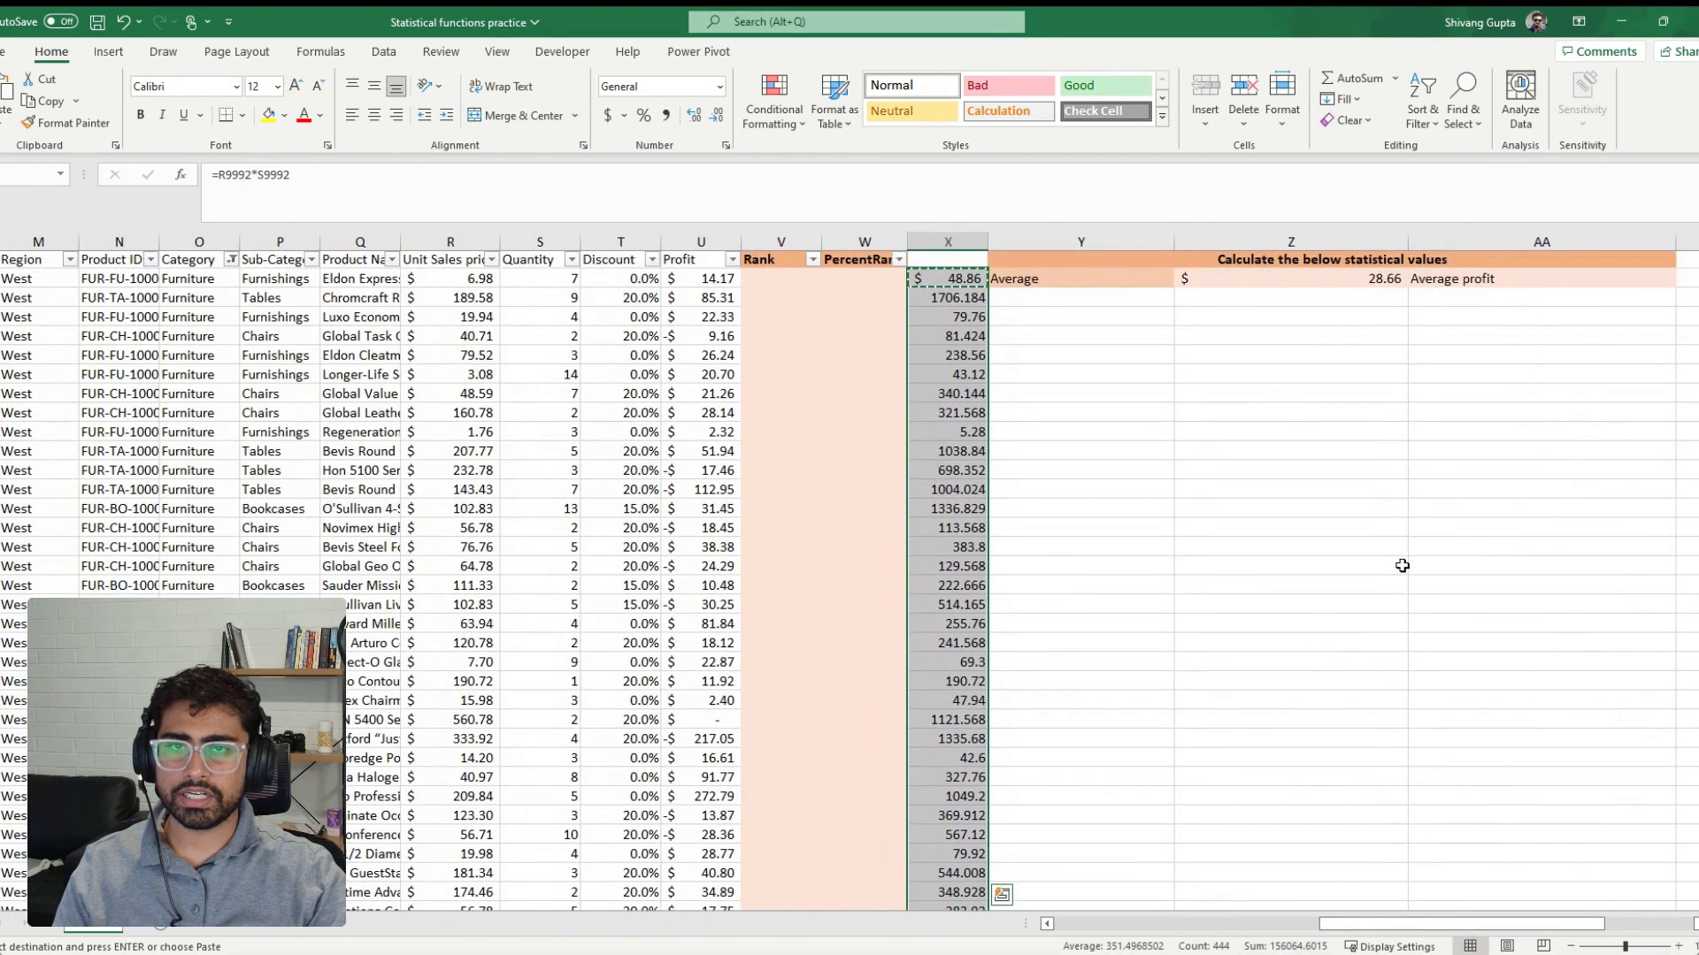
Delete the helper values from the filtered rows of column X and remove the State and Category filters
key("Delete")
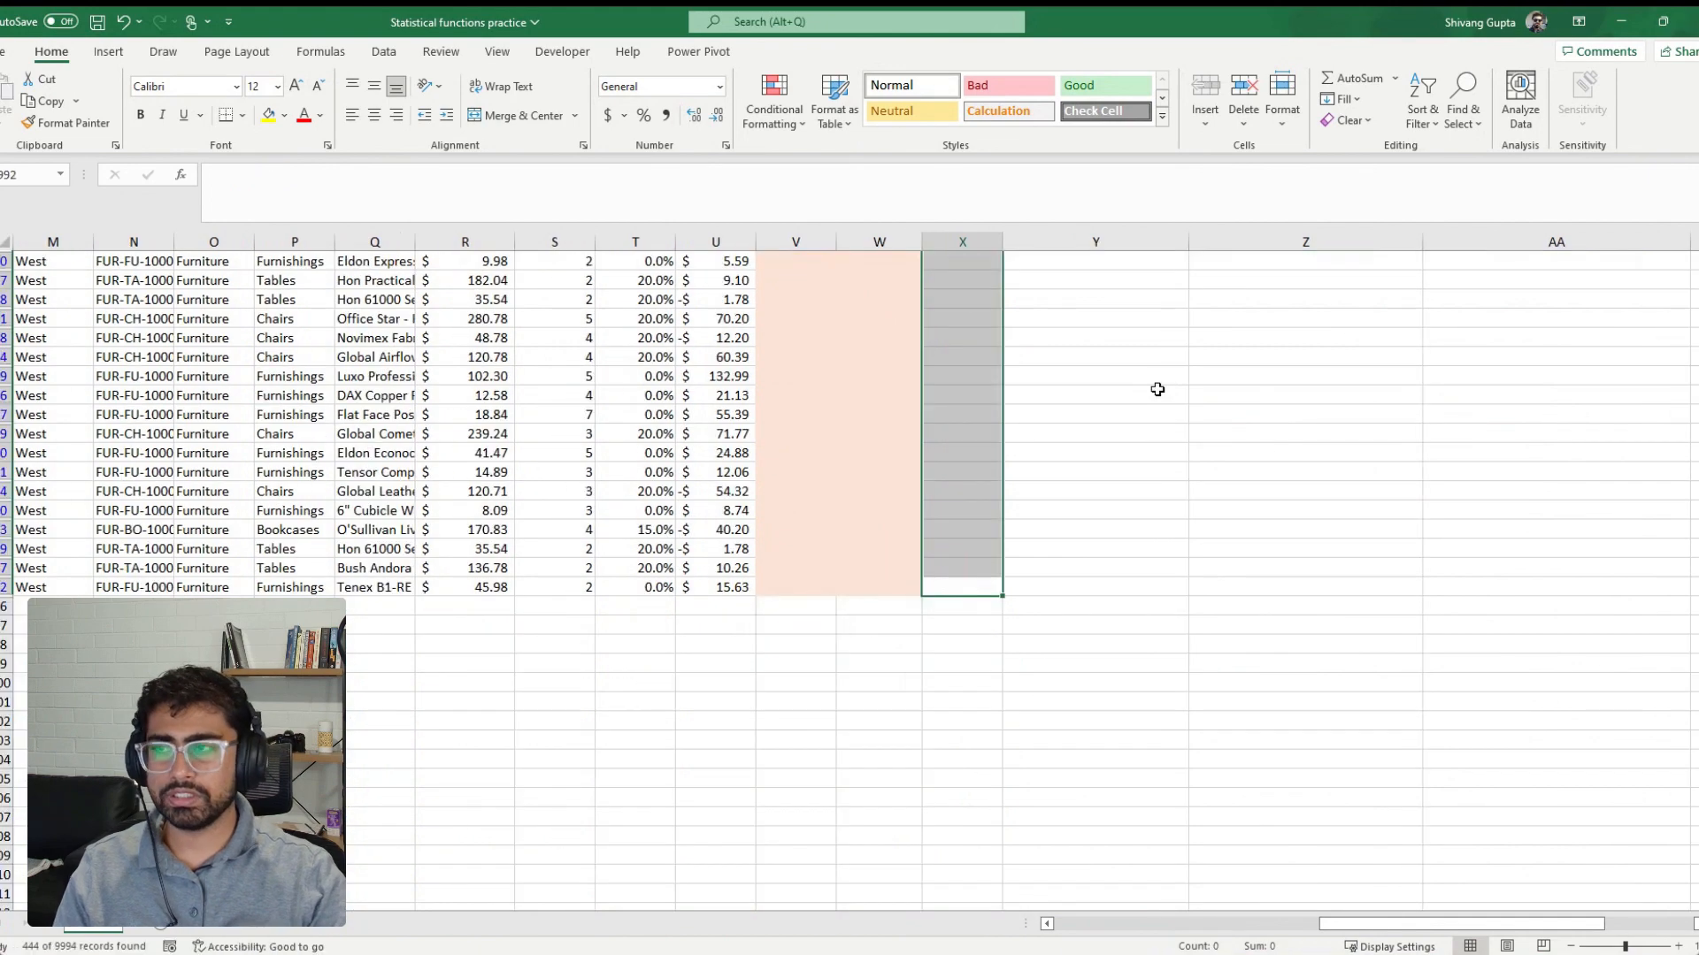
left_click(1422, 99)
left_click(1463, 249)
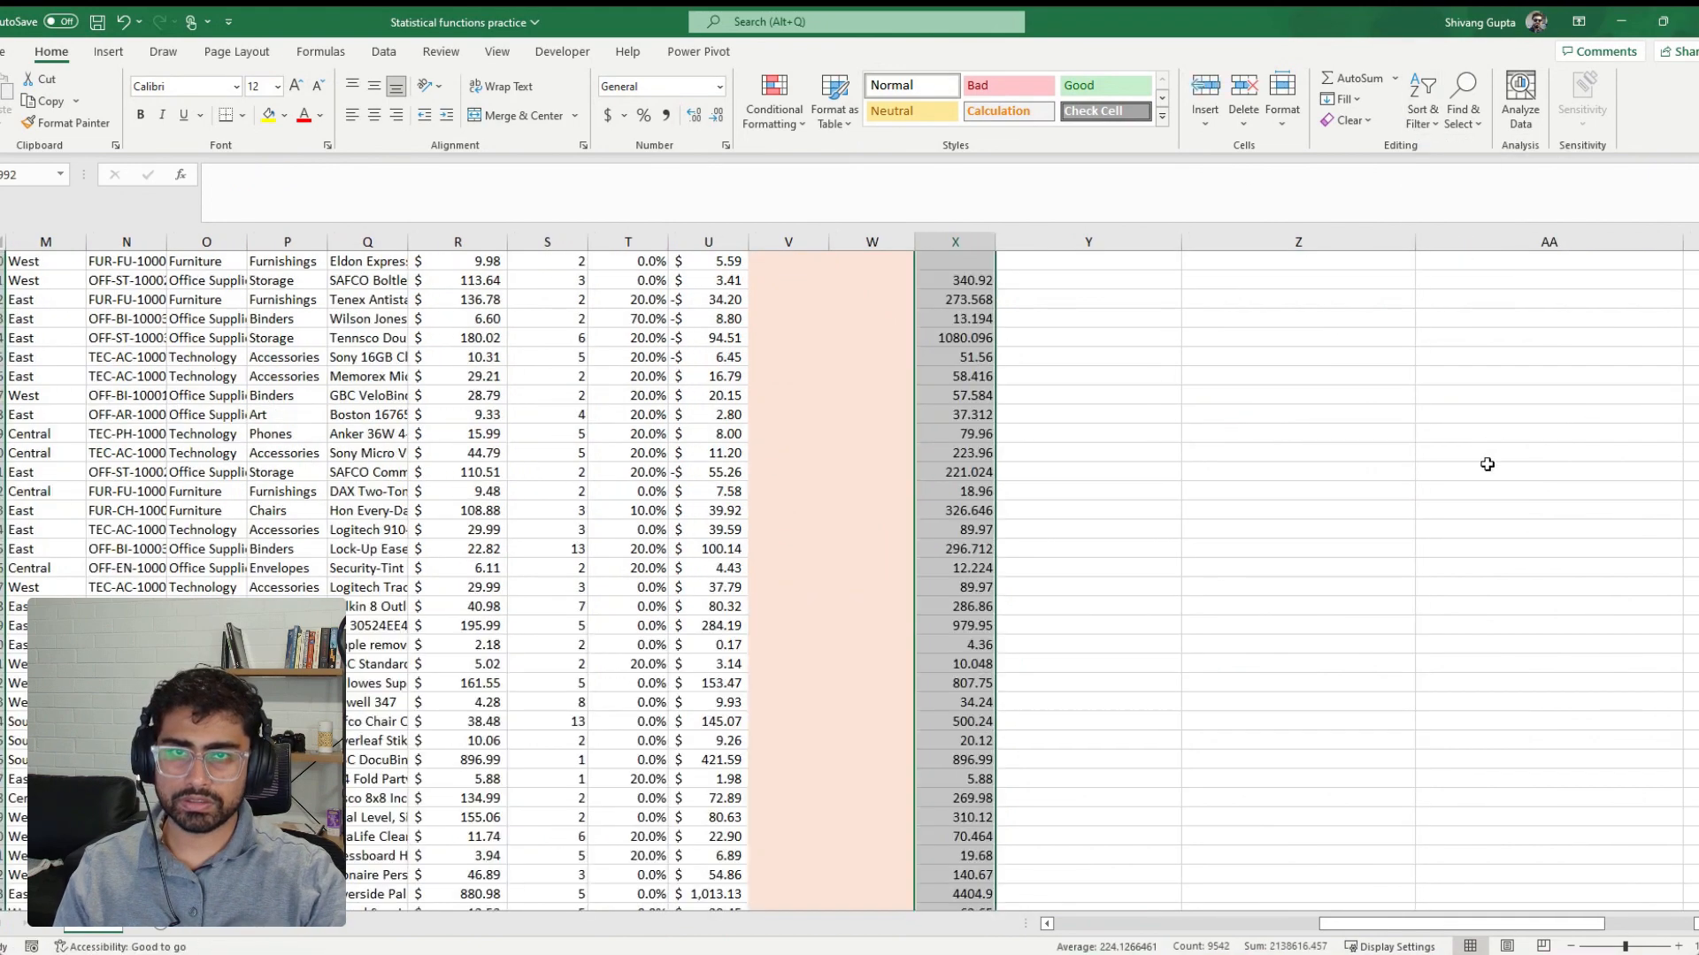
Clear all remaining helper values from the whole of column X
scroll(1486, 465, "up", 9)
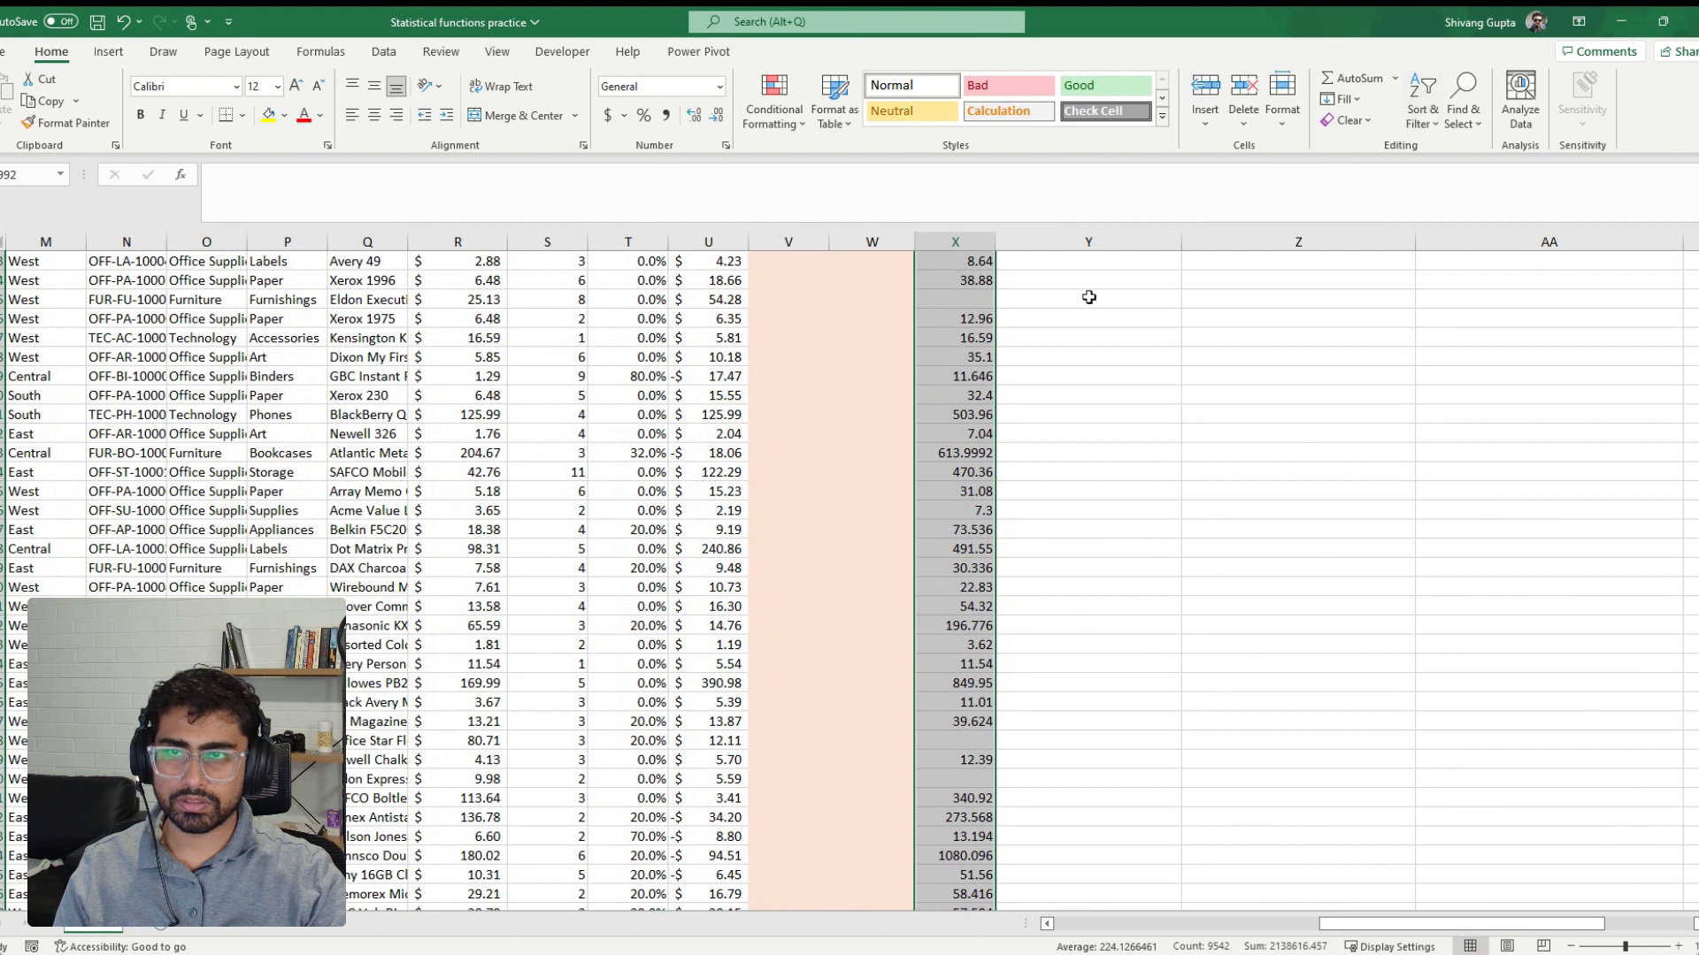
scroll(1089, 298, "up", 2)
left_click(964, 237)
key("Delete")
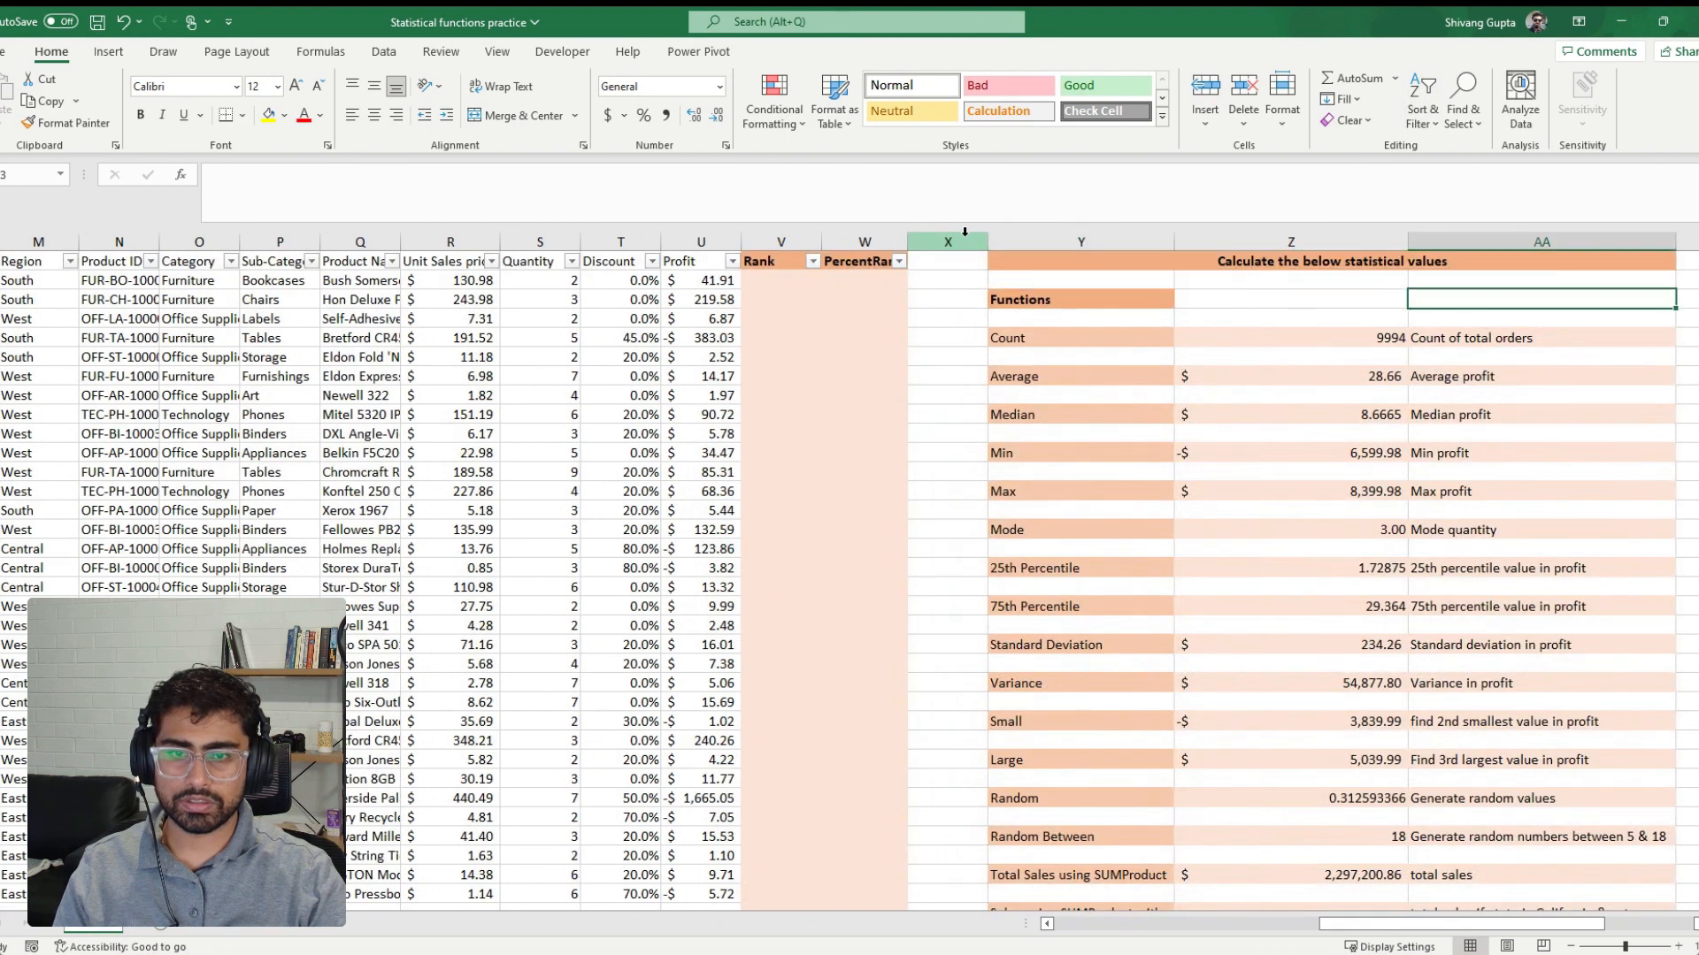
Select the empty result cell beside Sales using SUMifs, for total Technology sales in Florida
key("Down")
key("Down")
key("Down")
key("Down")
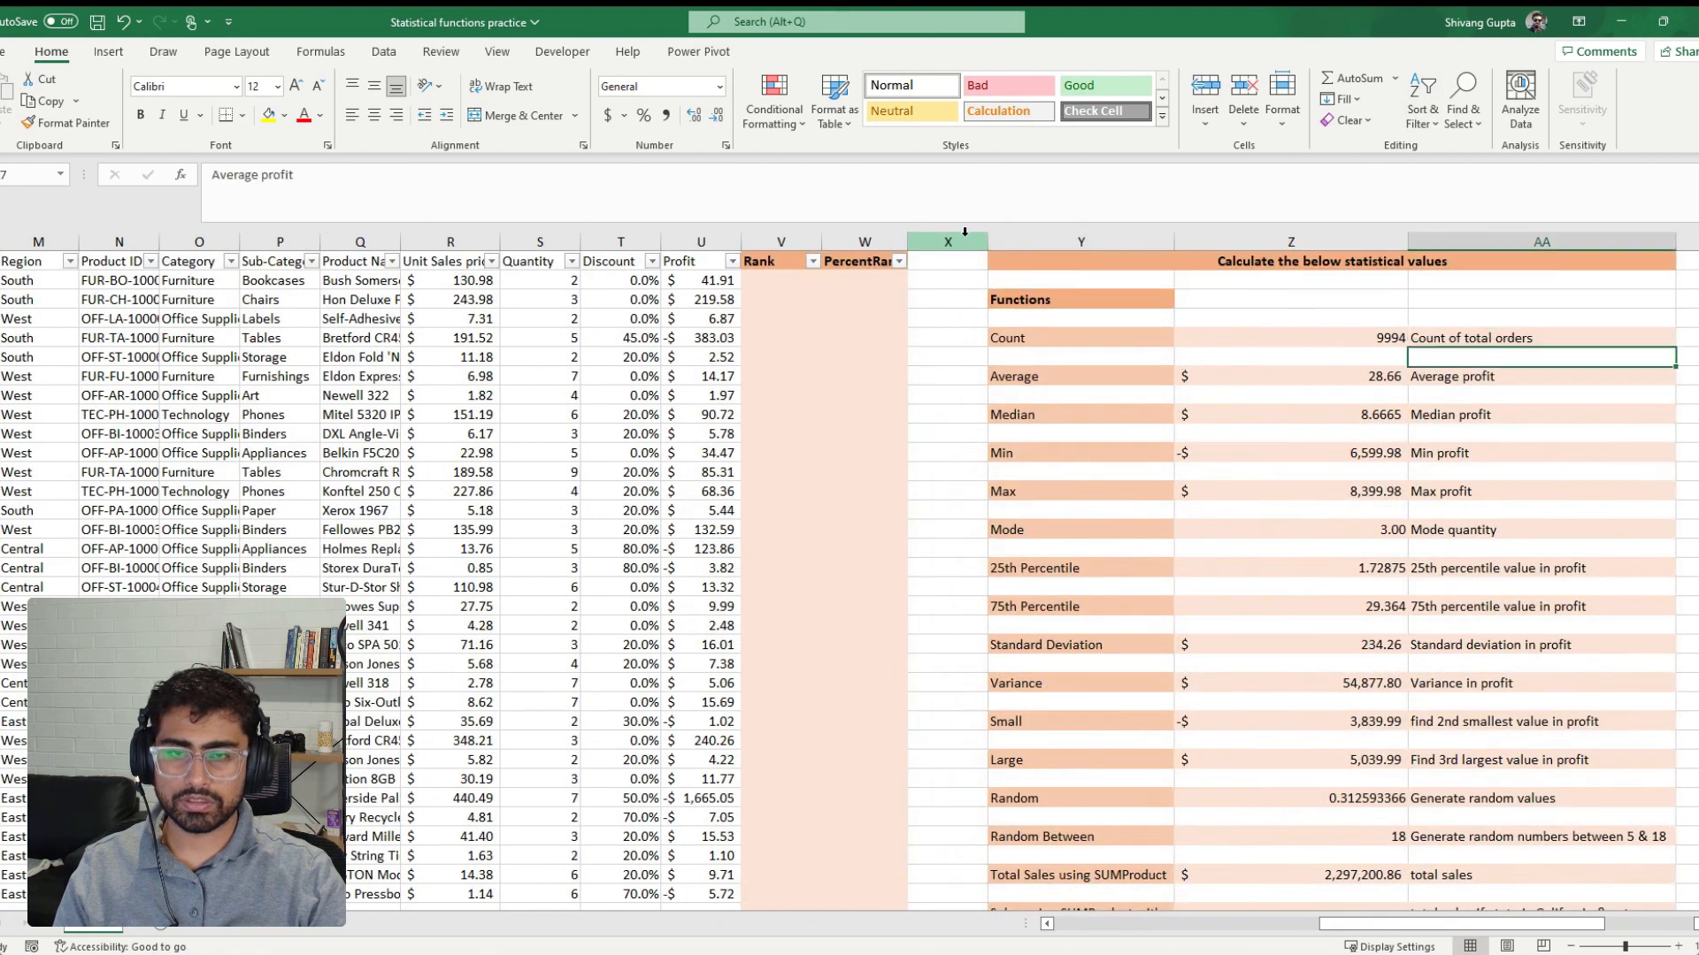
key("Down")
key("Down")
key("Down")
key("Down")
key("Down")
key("Down")
key("Down")
key("Down")
key("Down")
key("Down")
key("Down")
key("Down")
key("Down")
key("Down")
key("Down")
key("Down")
key("Down")
key("Down")
key("Down")
key("Down")
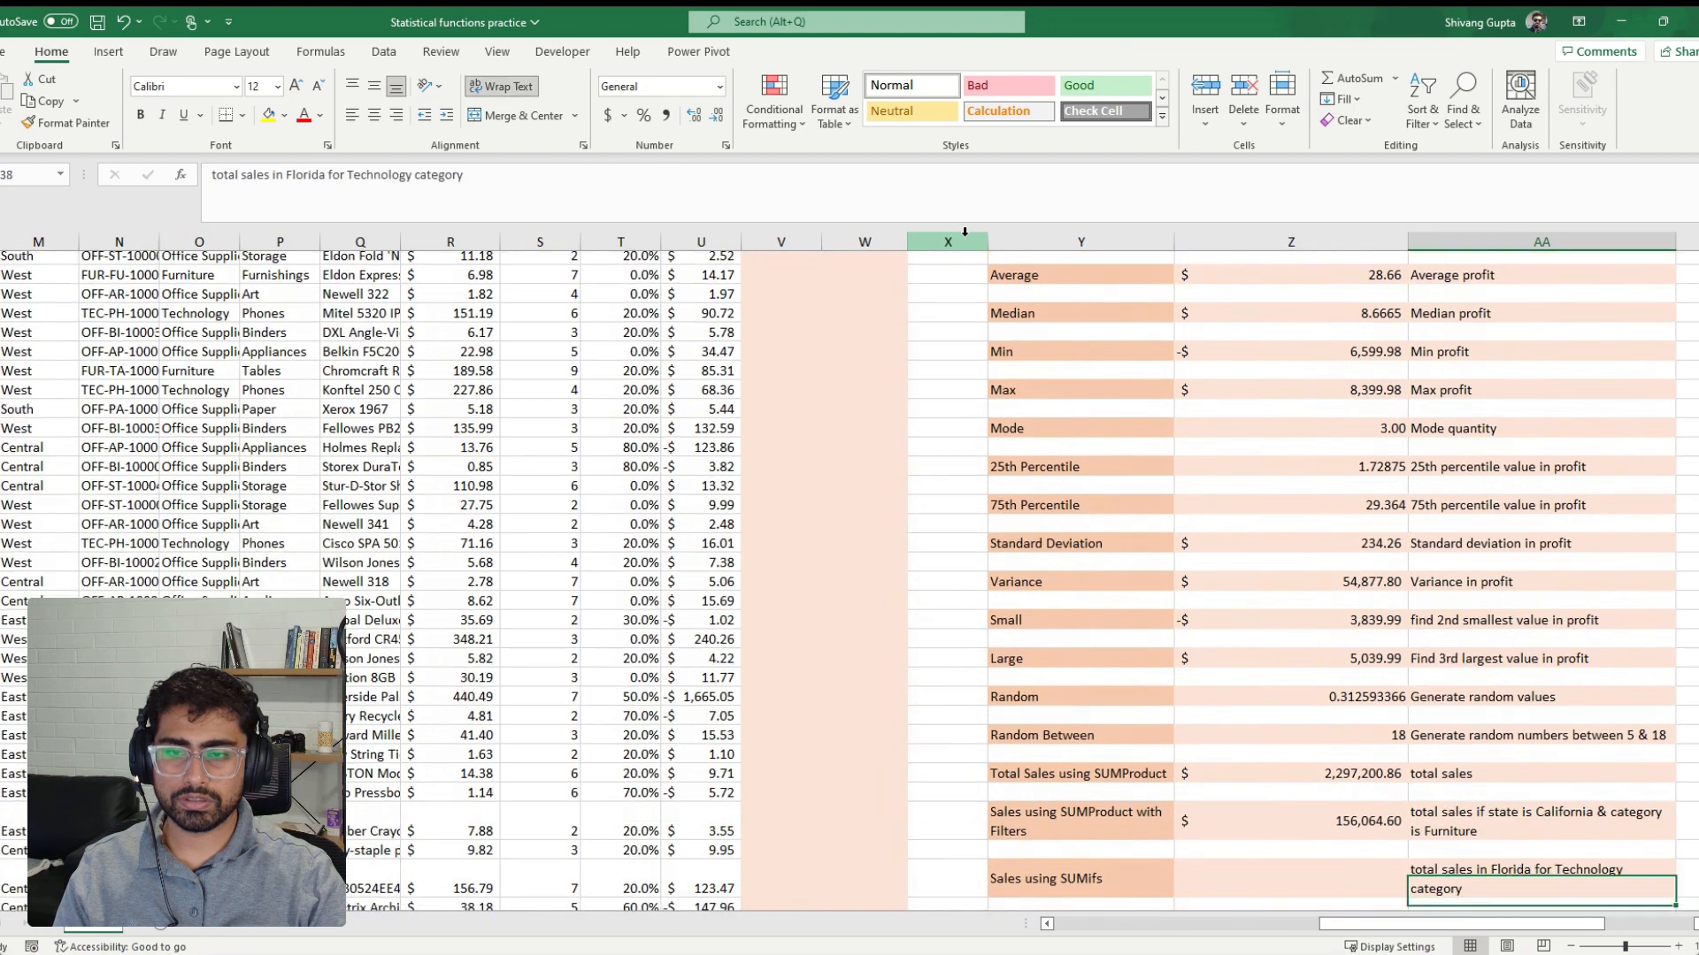
key("Left")
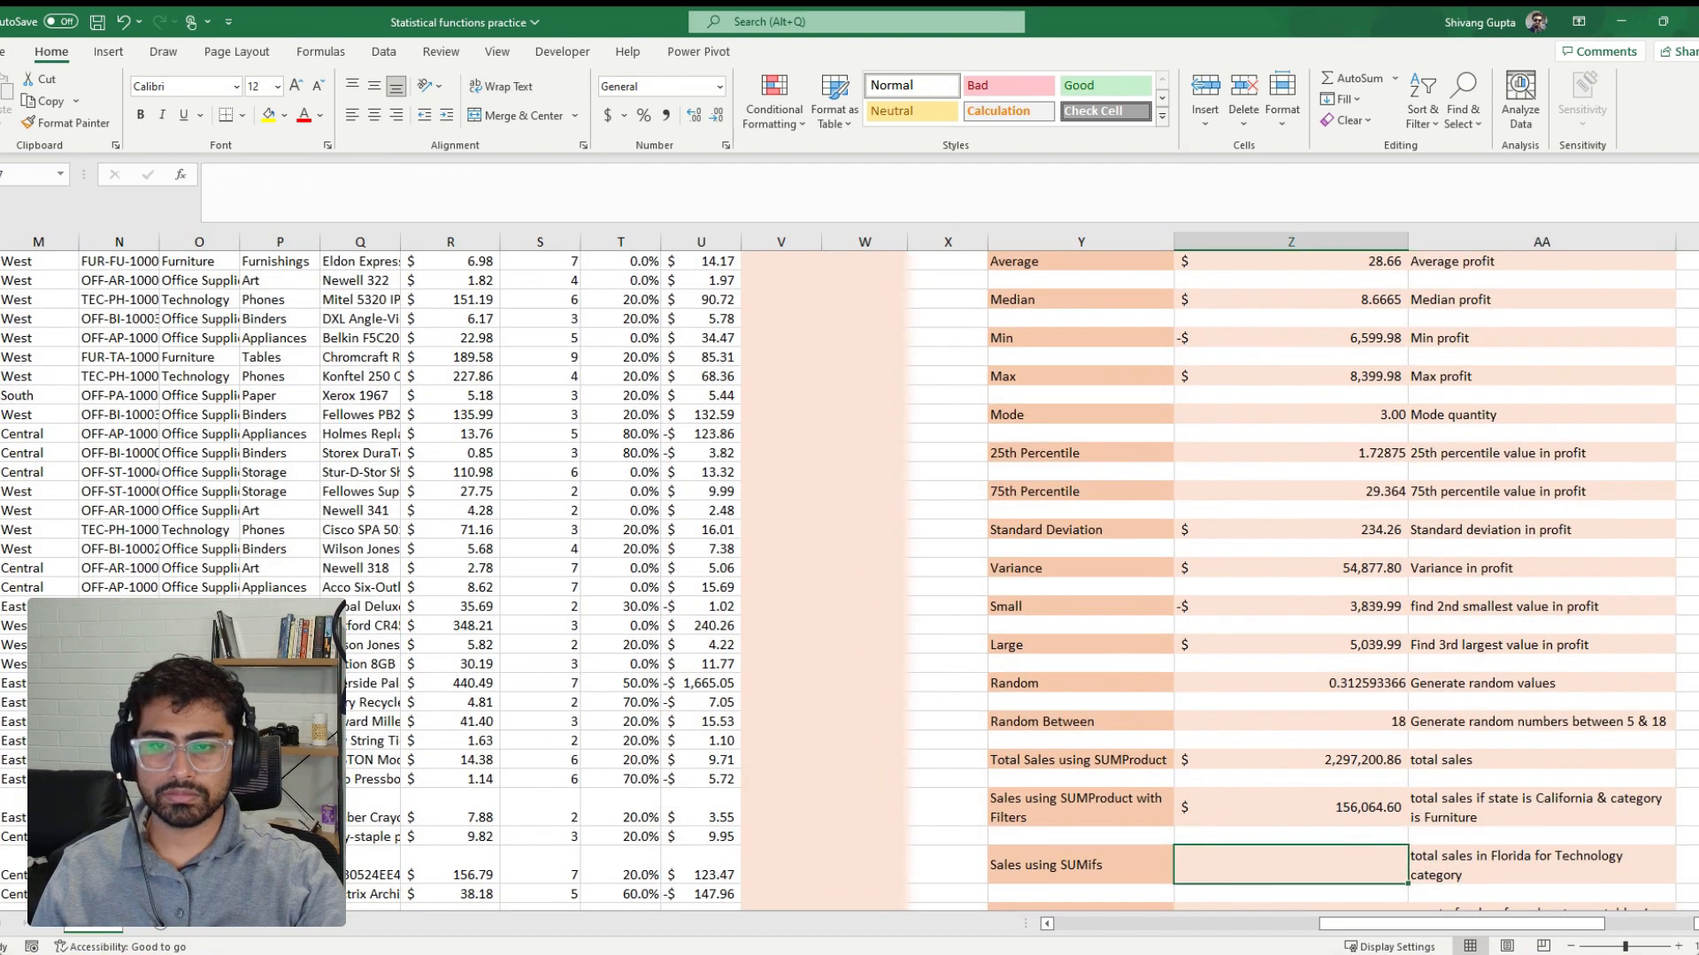
scroll(783, 553, "up", 2)
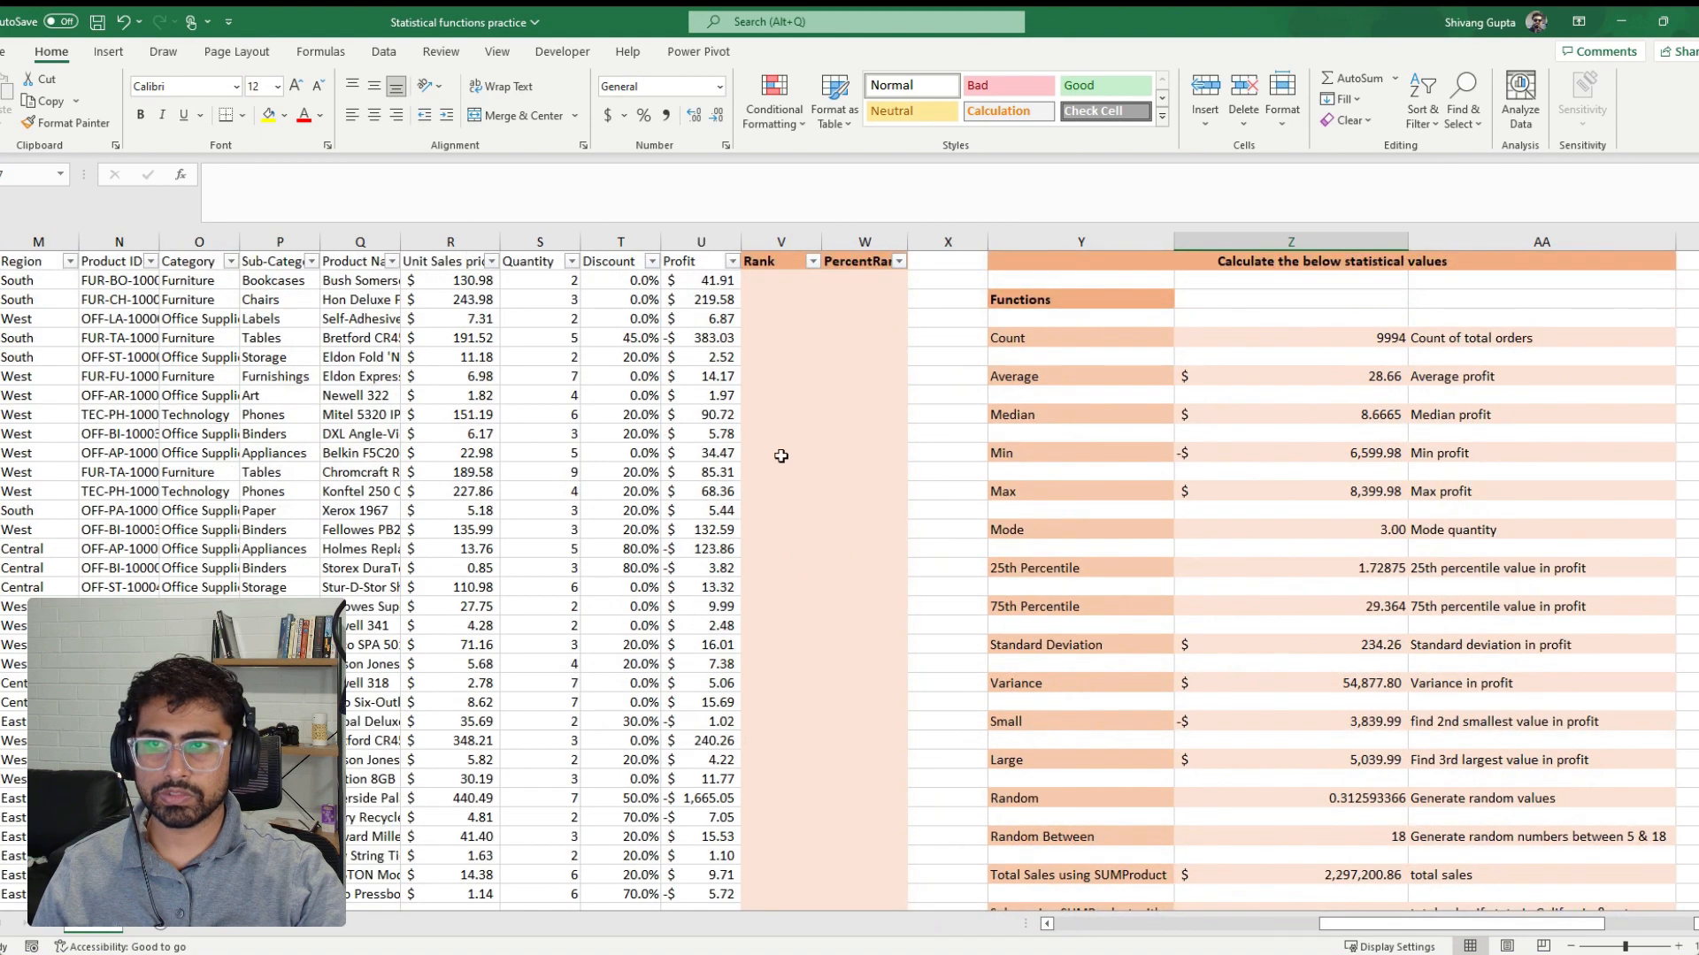
scroll(1409, 744, "down", 3)
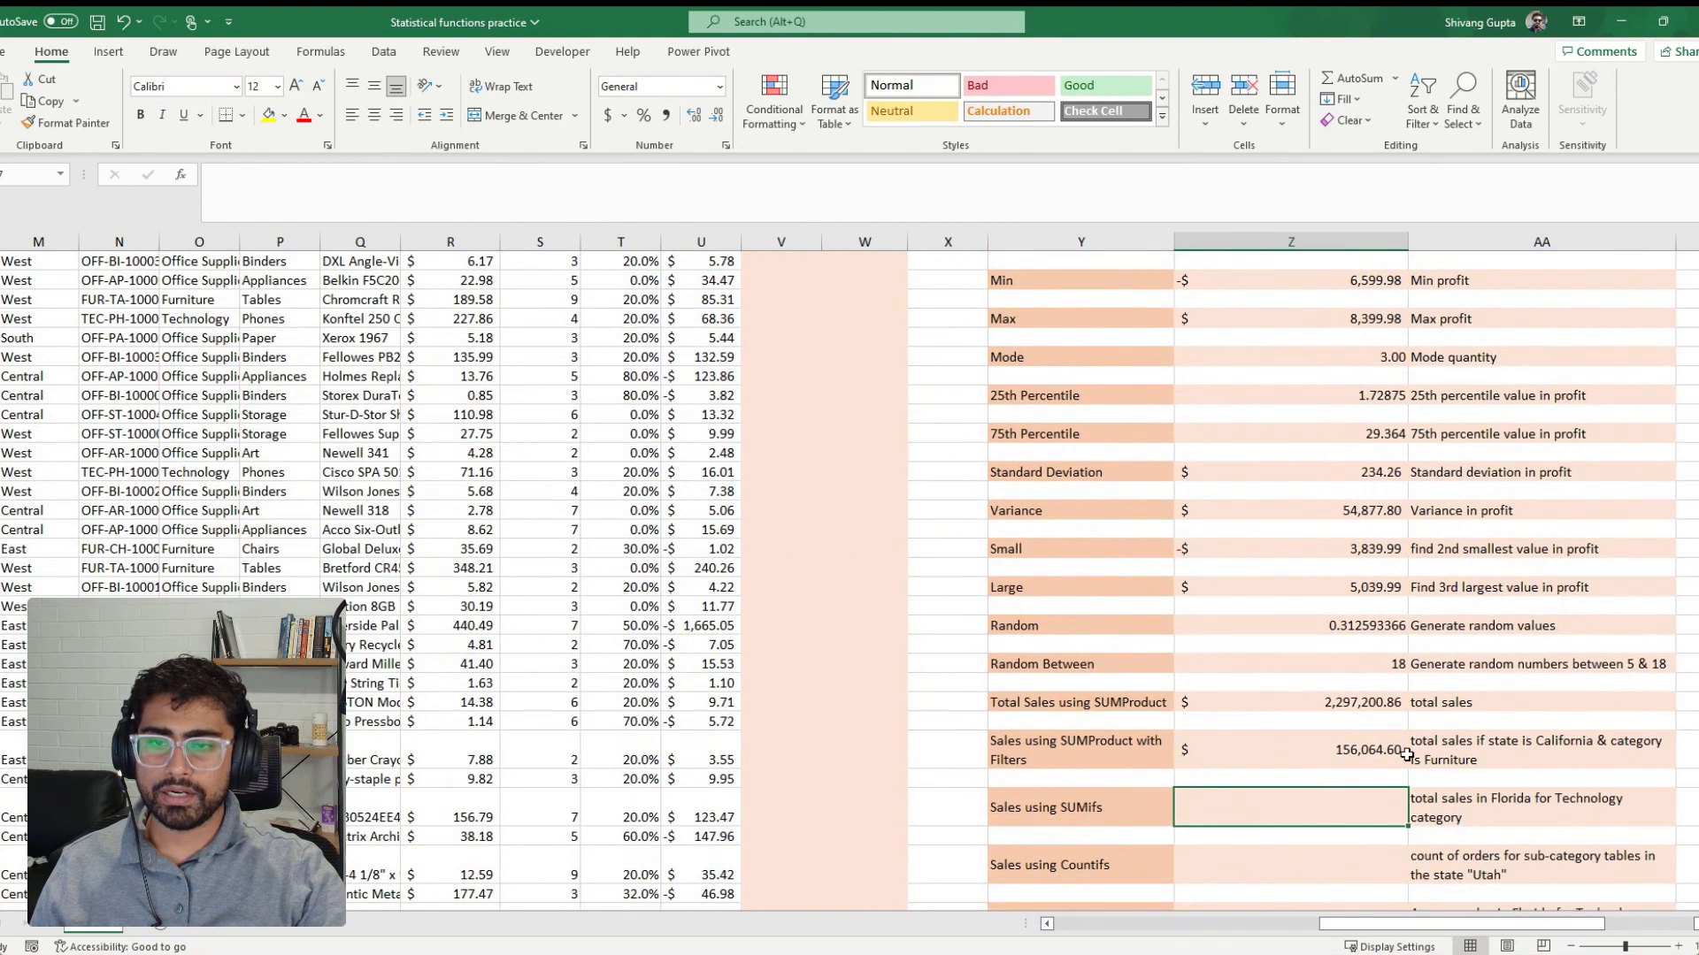
scroll(1406, 747, "down", 1)
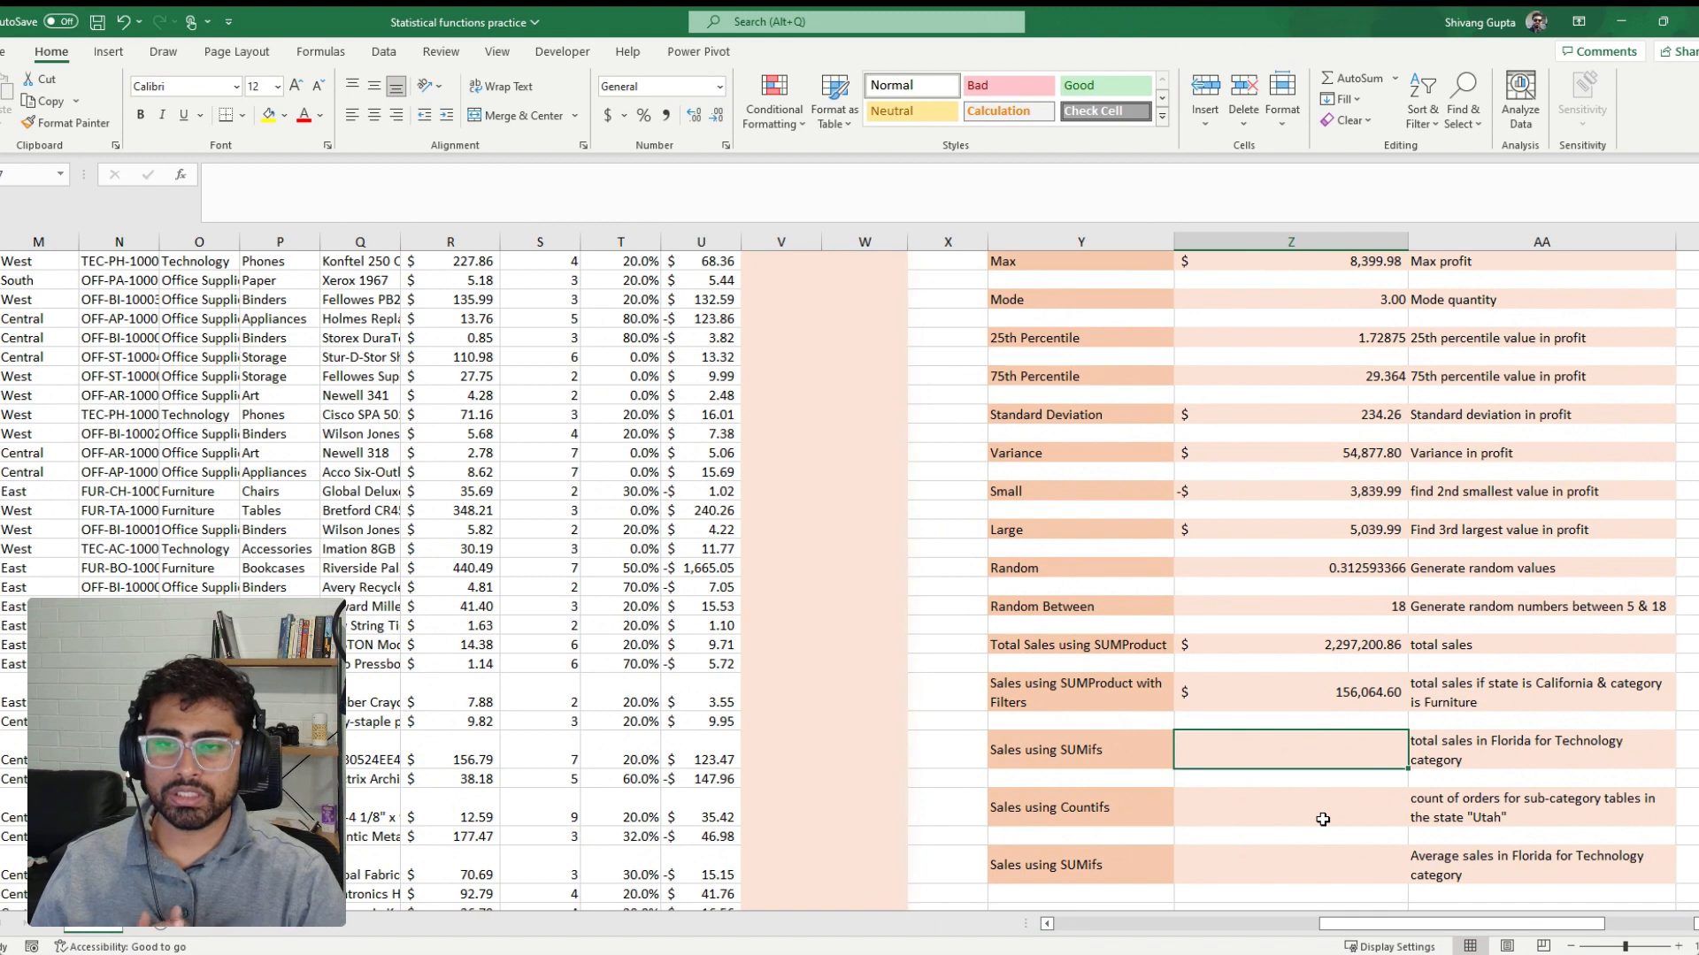
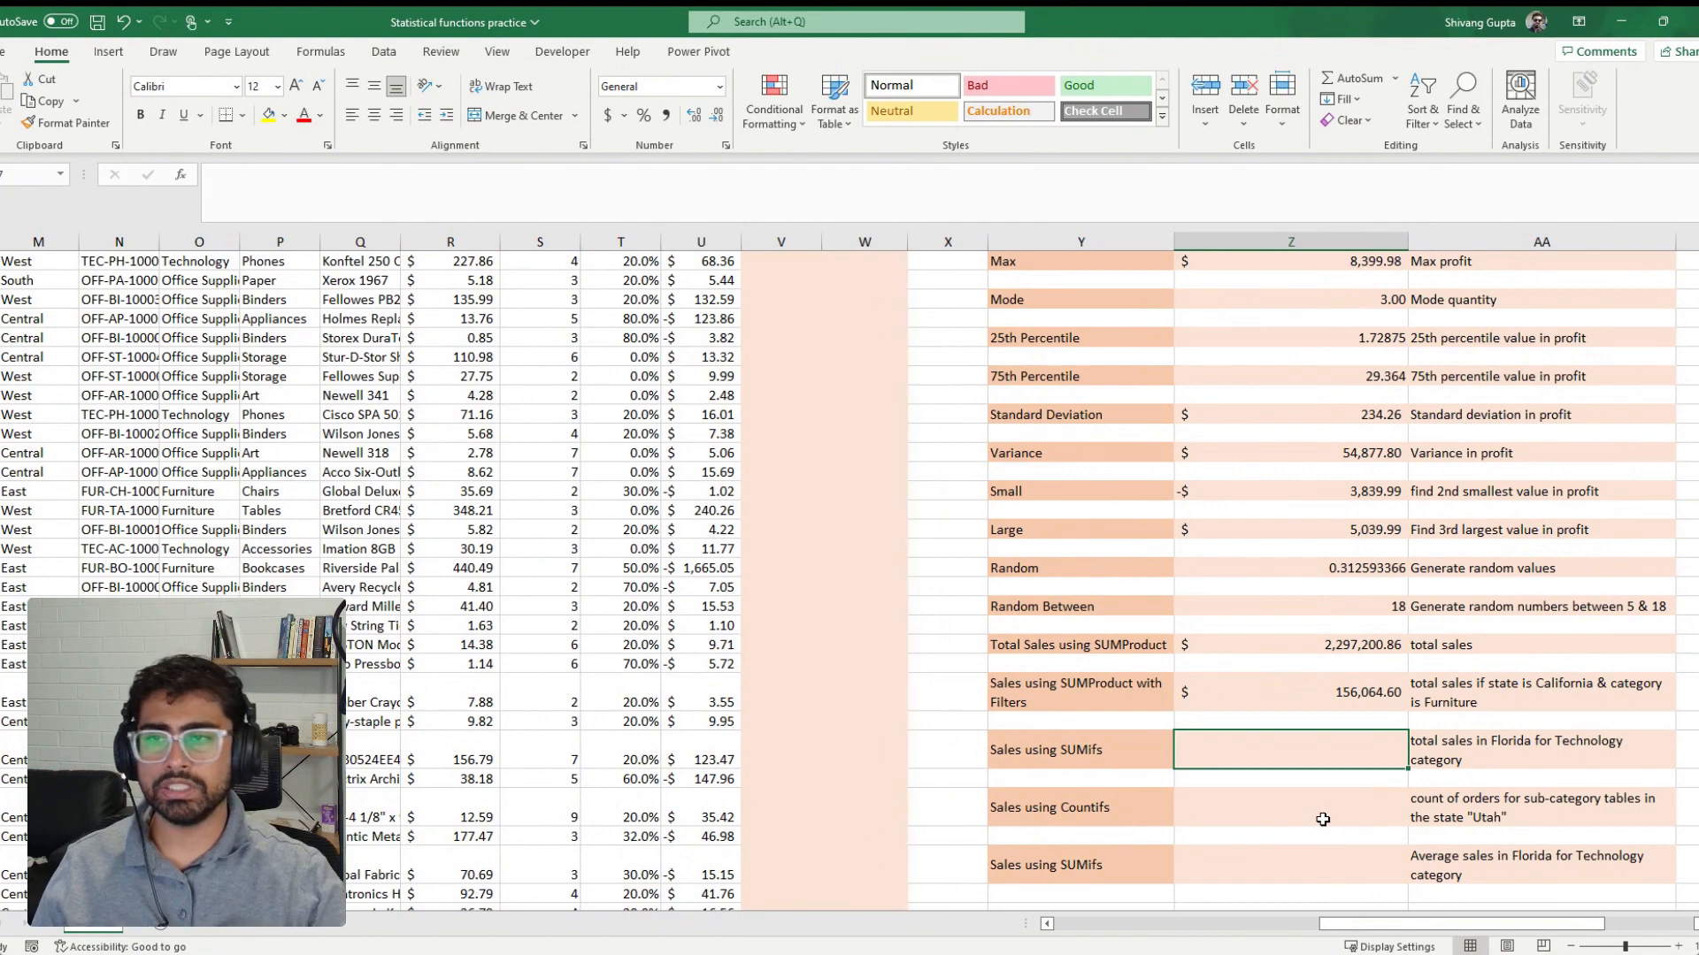
Insert a new column between Profit and Rank and give it the header Total Sales
scroll(1322, 819, "up", 2)
left_click(596, 458)
scroll(598, 469, "up", 2)
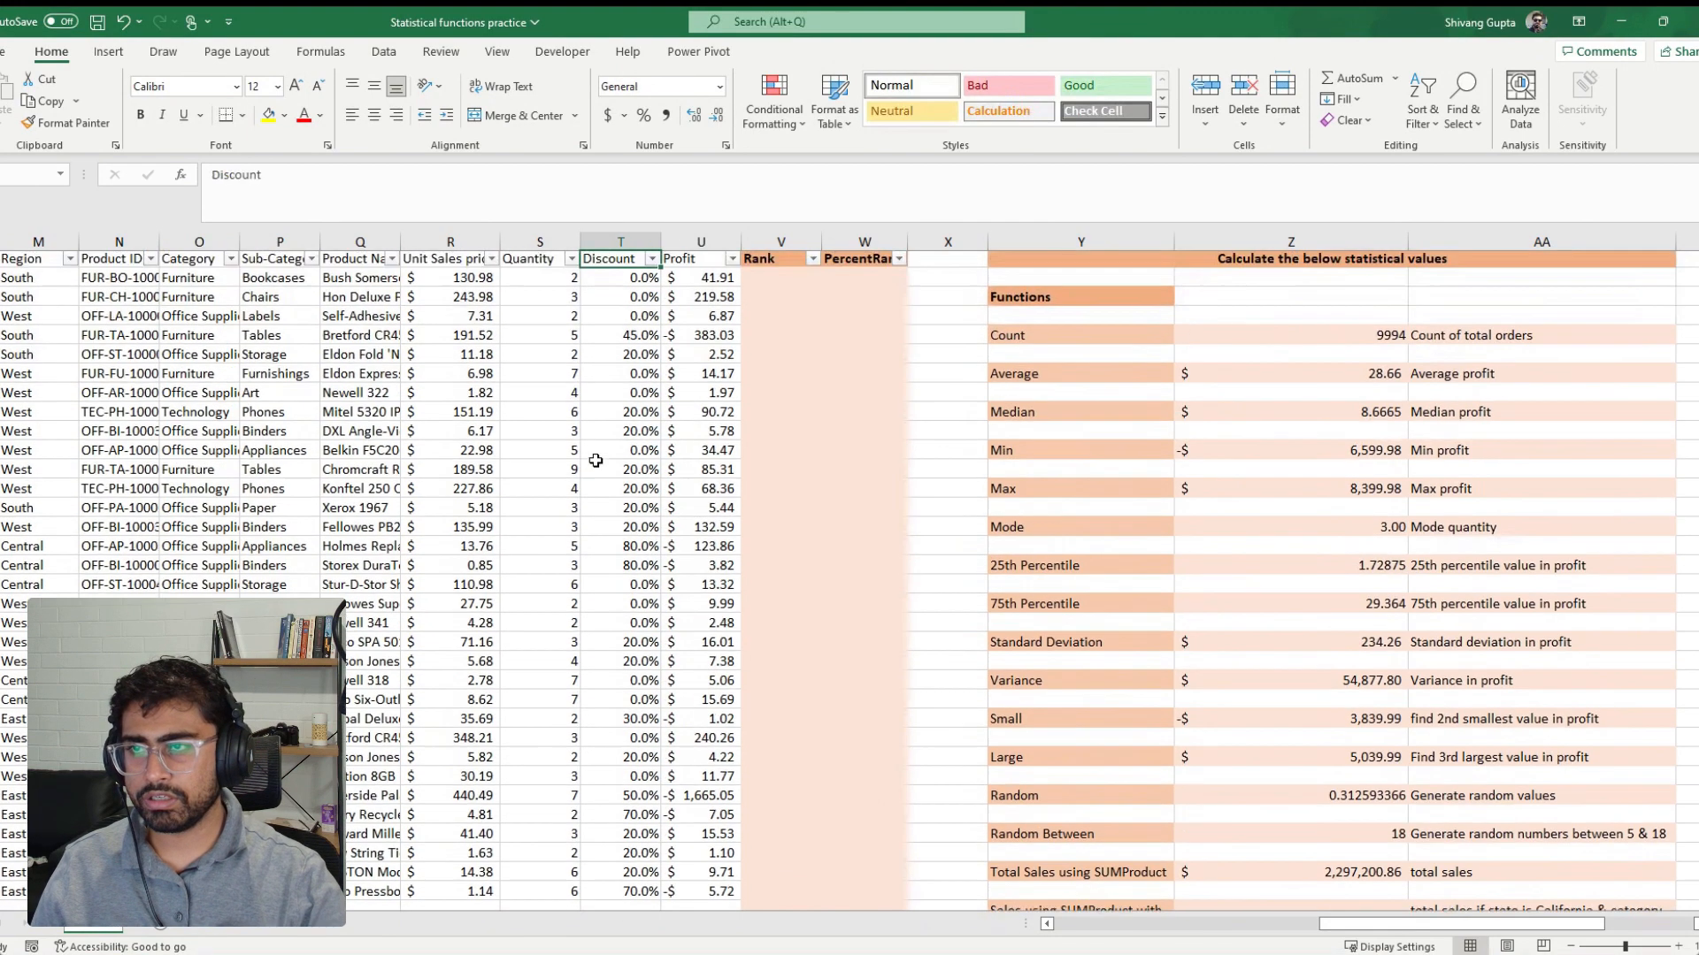
left_click(621, 242)
right_click(778, 239)
left_click(822, 382)
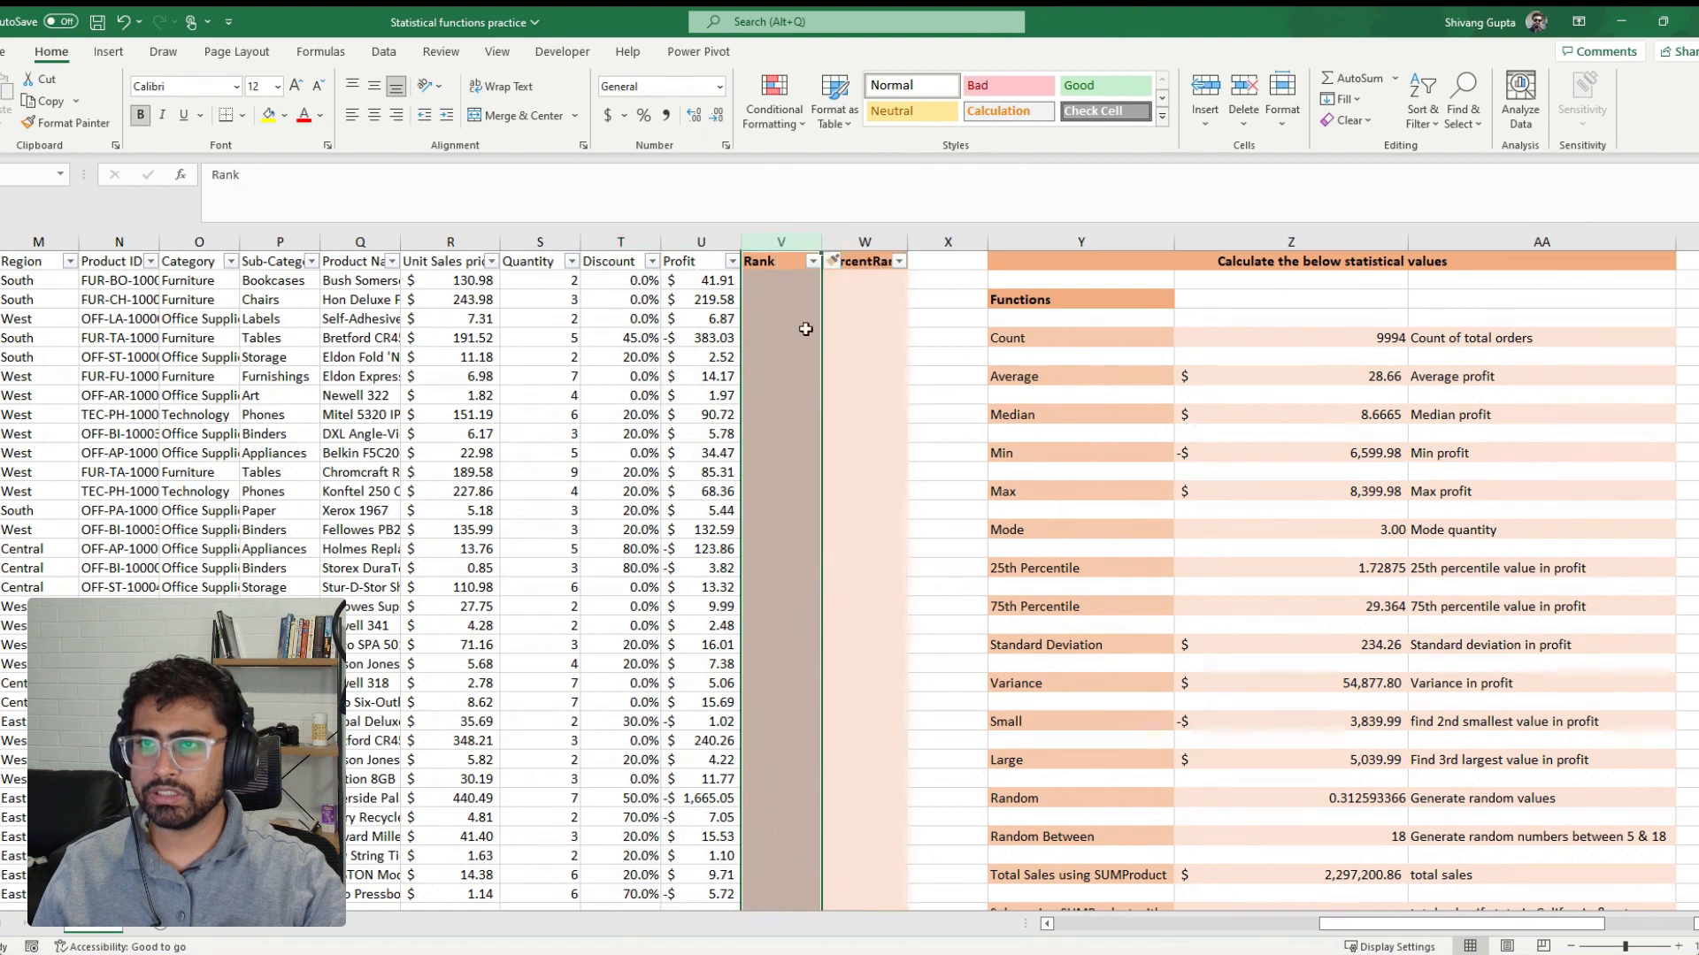
left_click(778, 261)
type("To")
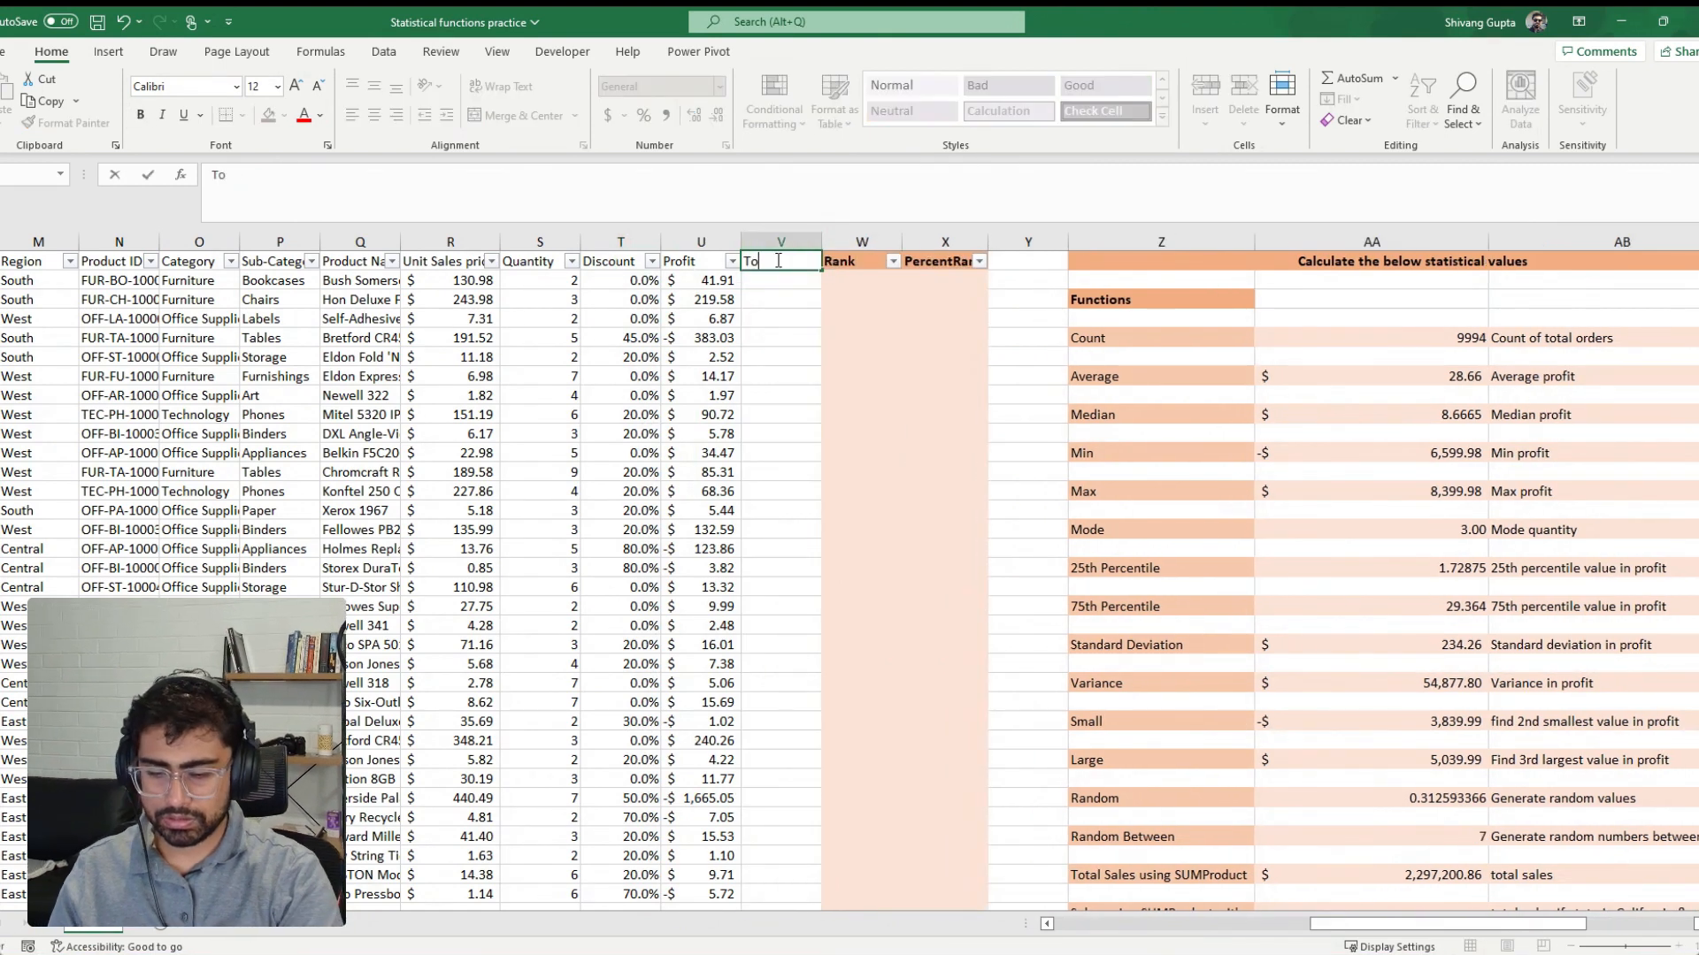
type("tal Sales")
key("Return")
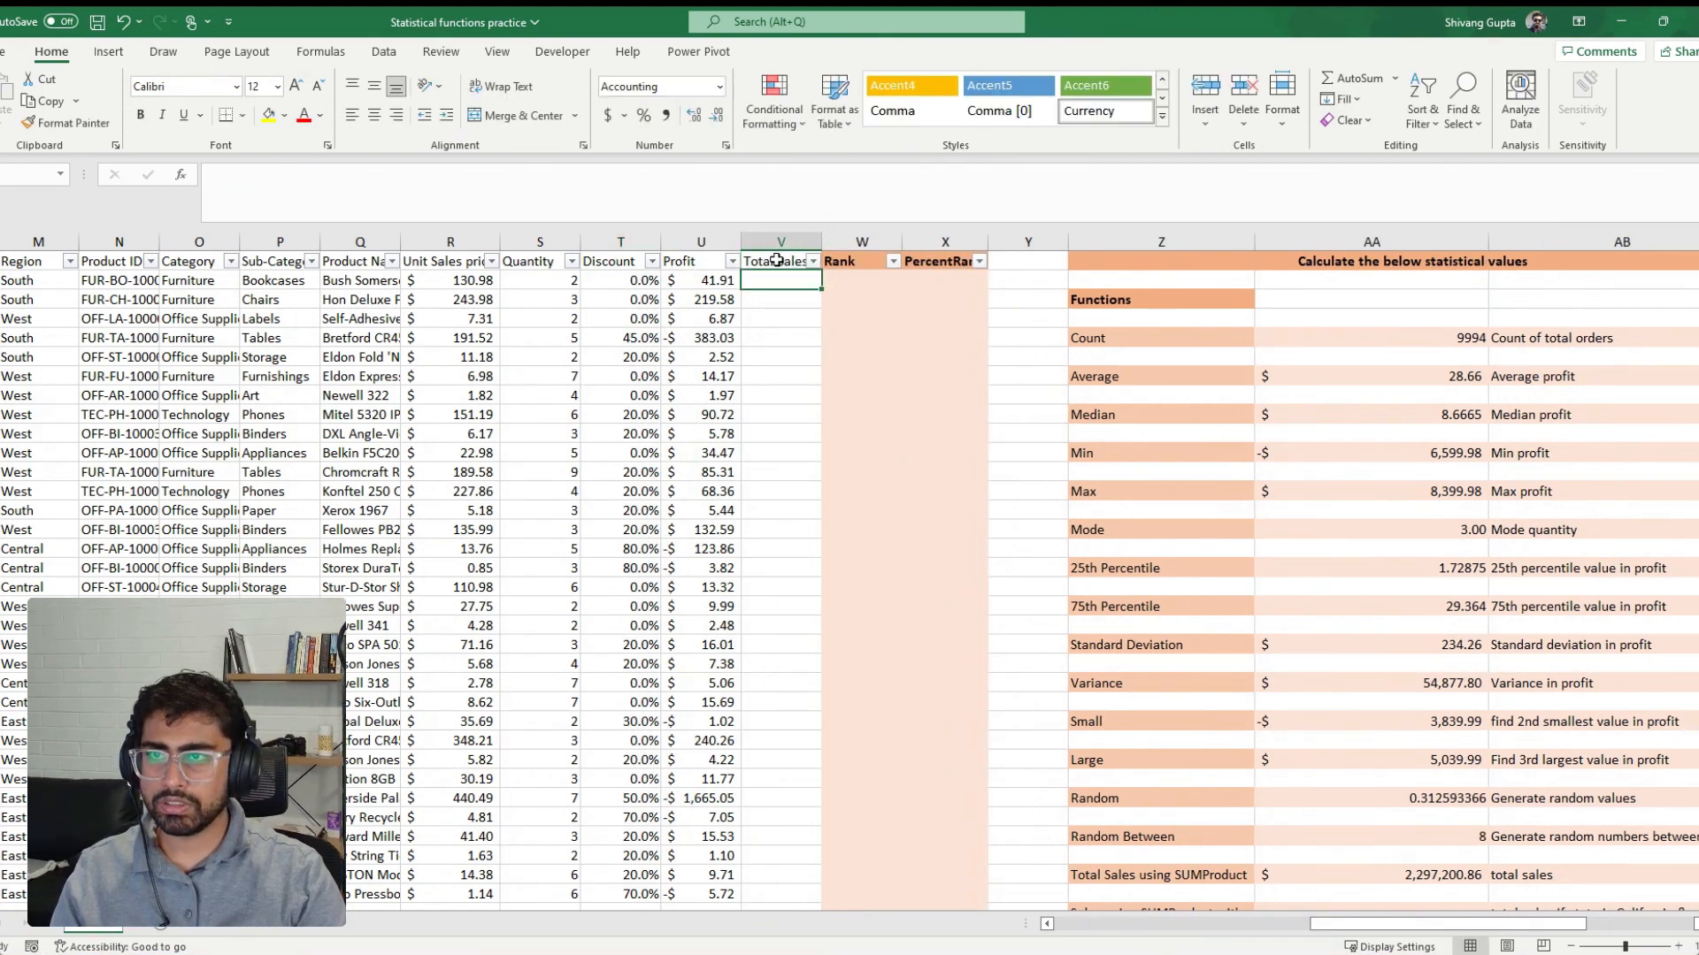
Calculate Total Sales as unit sales price times quantity with =R2*S2 and fill the formula down all order rows
type("=")
key("Left")
key("Left")
key("Left")
key("Left")
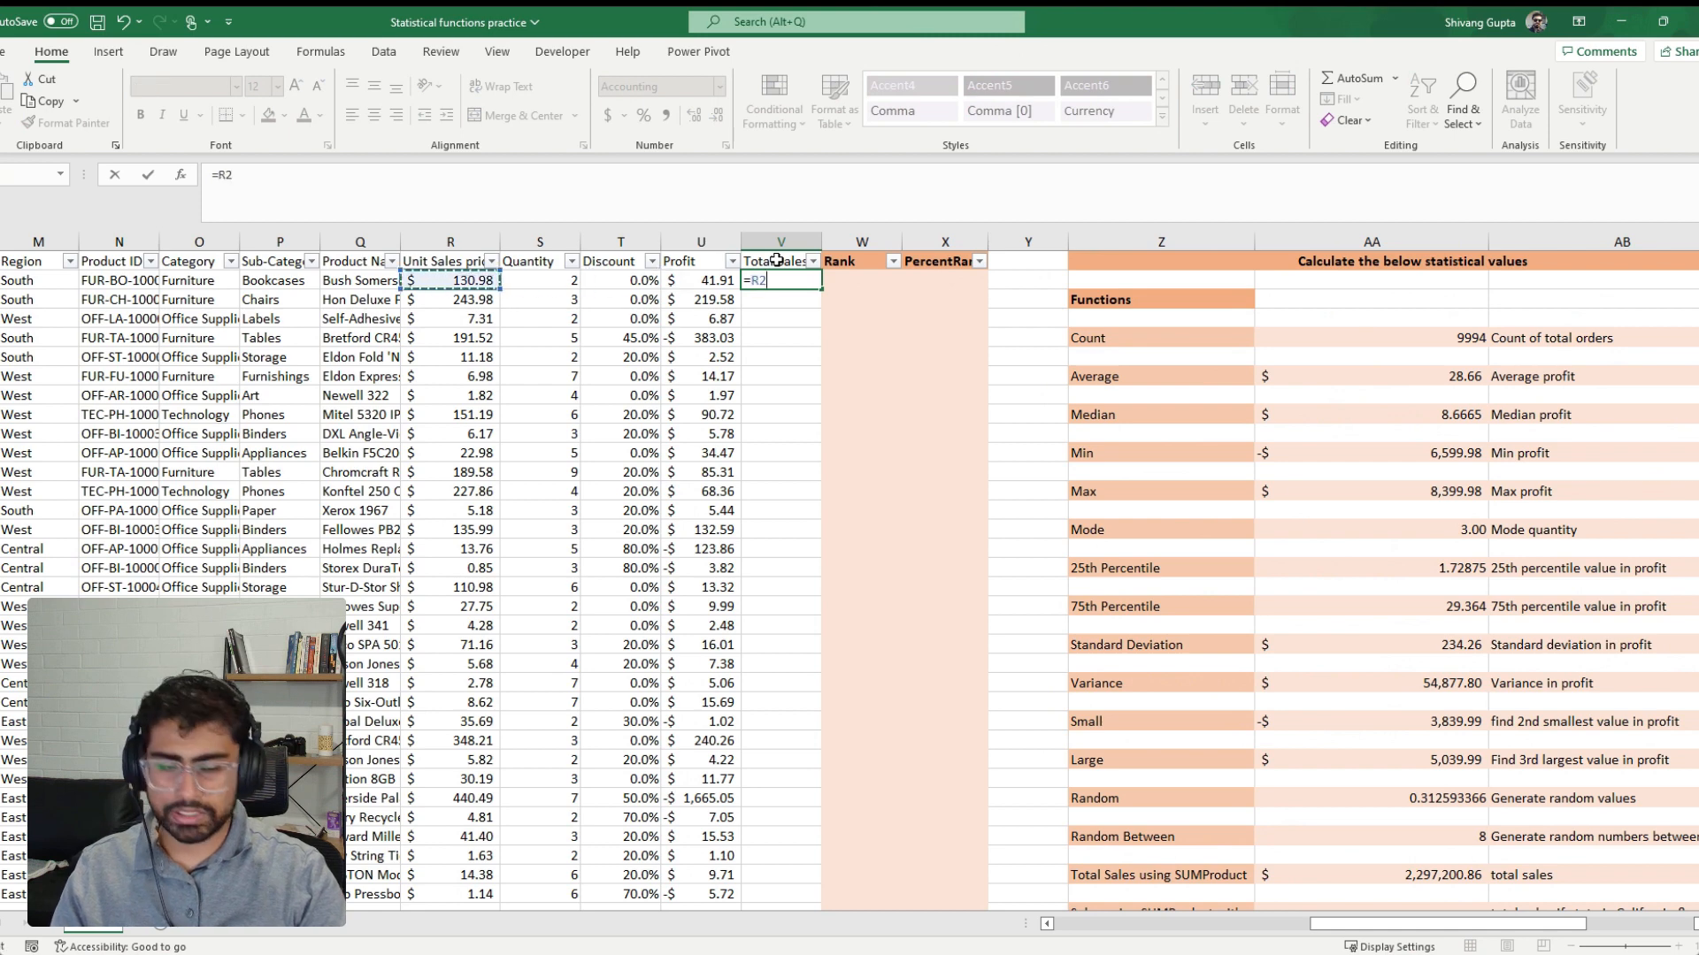
type("*")
key("Left")
key("Left")
key("Left")
key("Return")
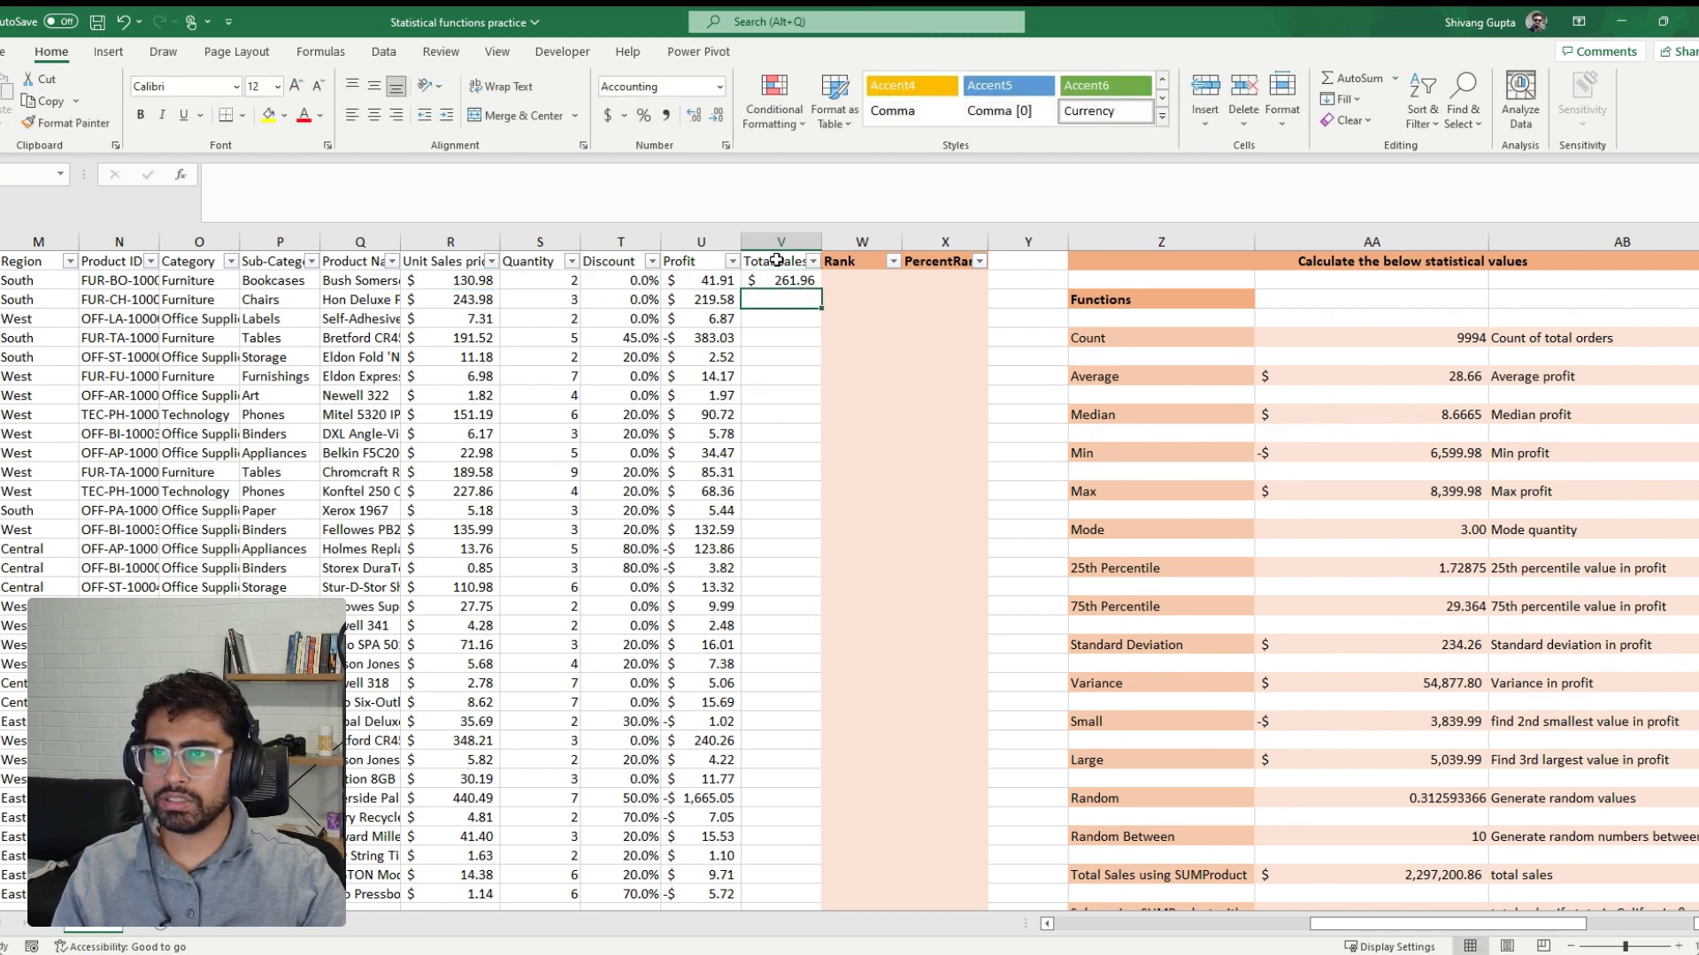
left_click(794, 278)
double_click(821, 289)
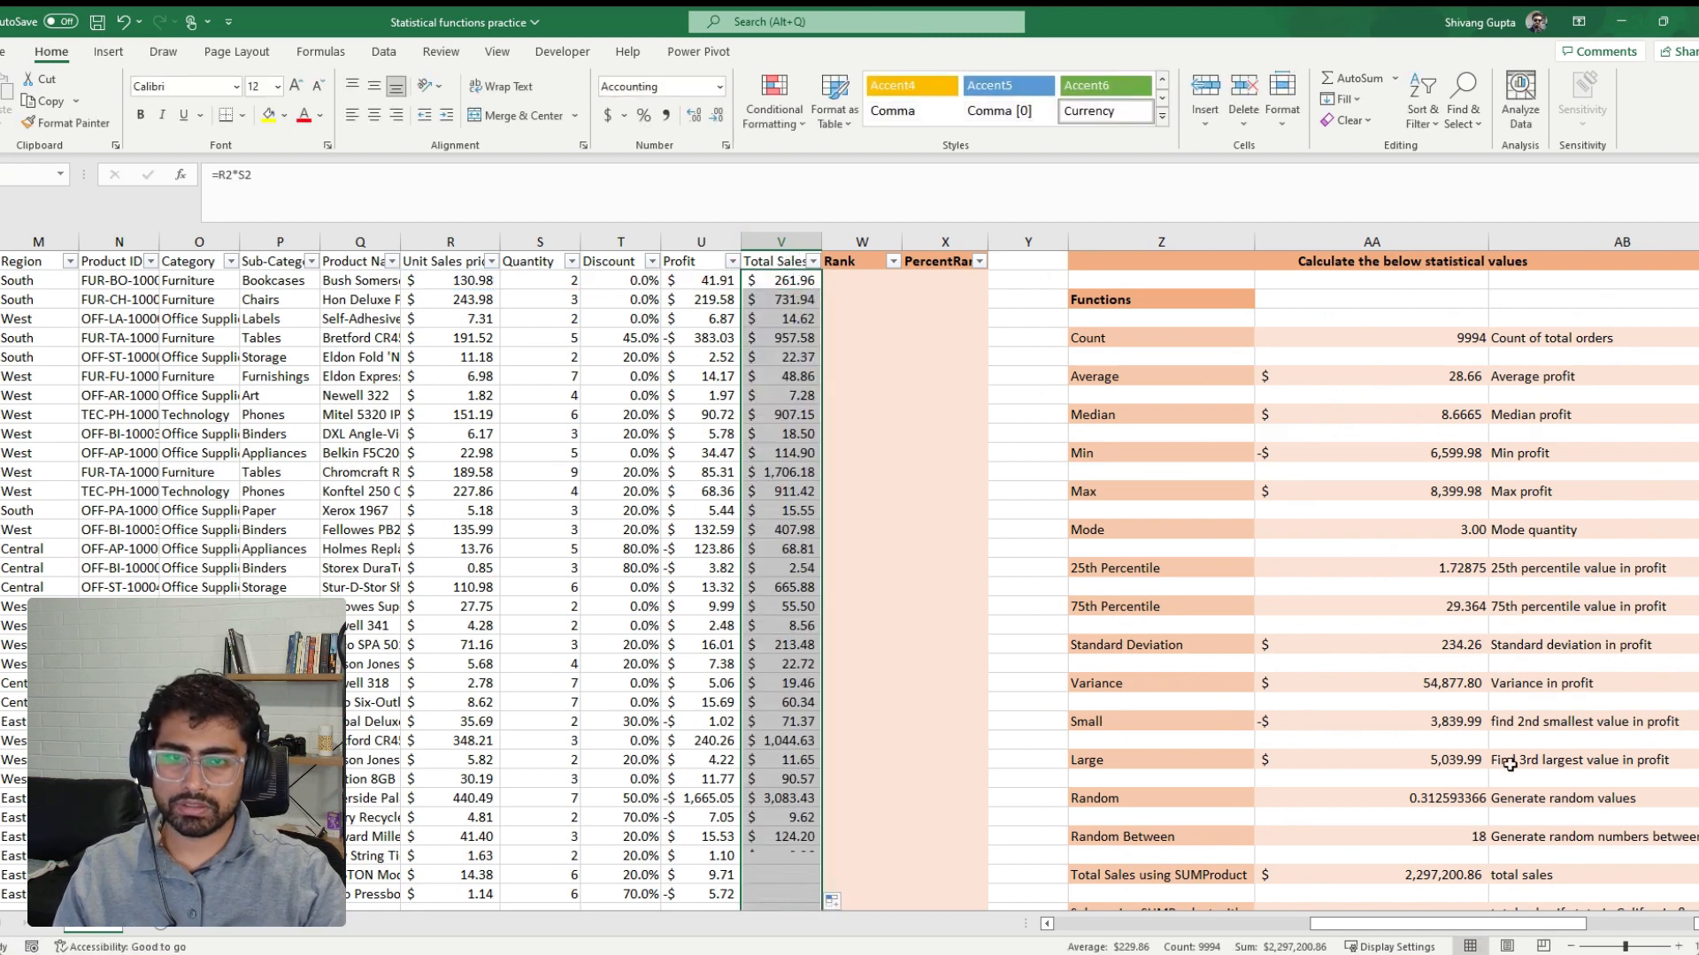
Start a SUMIFS formula in the result cell for Sales using SUMifs, with the Total Sales column V:V as sum range
left_click(1575, 760)
scroll(1434, 865, "down", 2)
left_click(1433, 858)
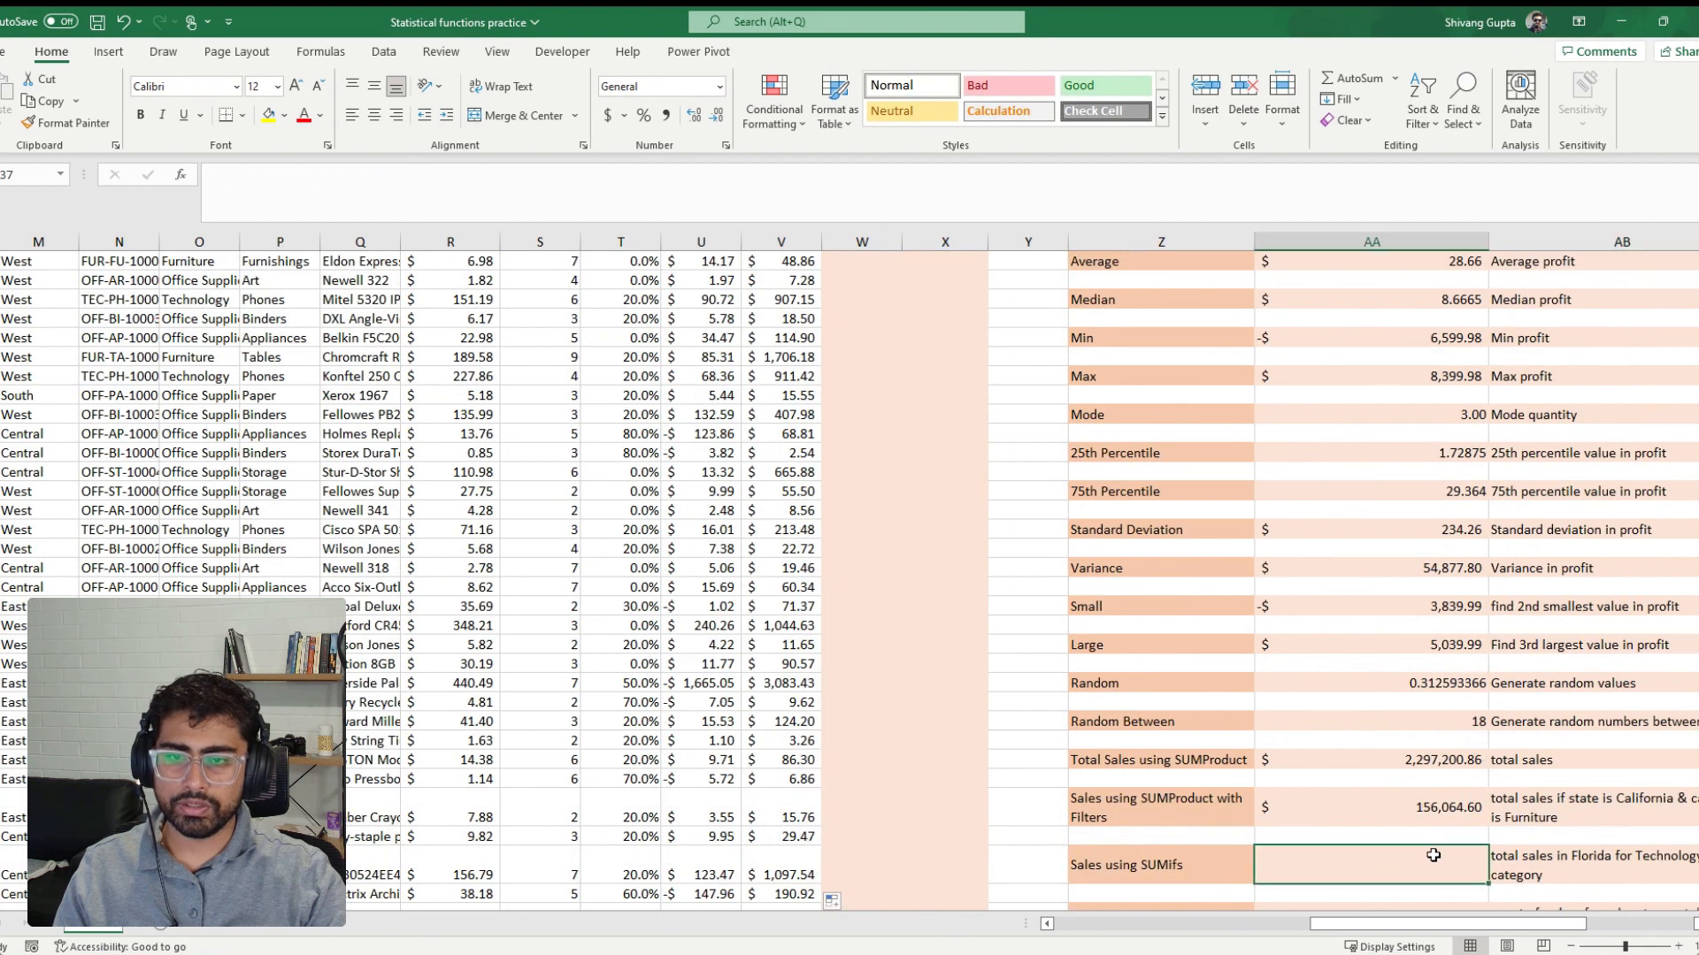
type("=s")
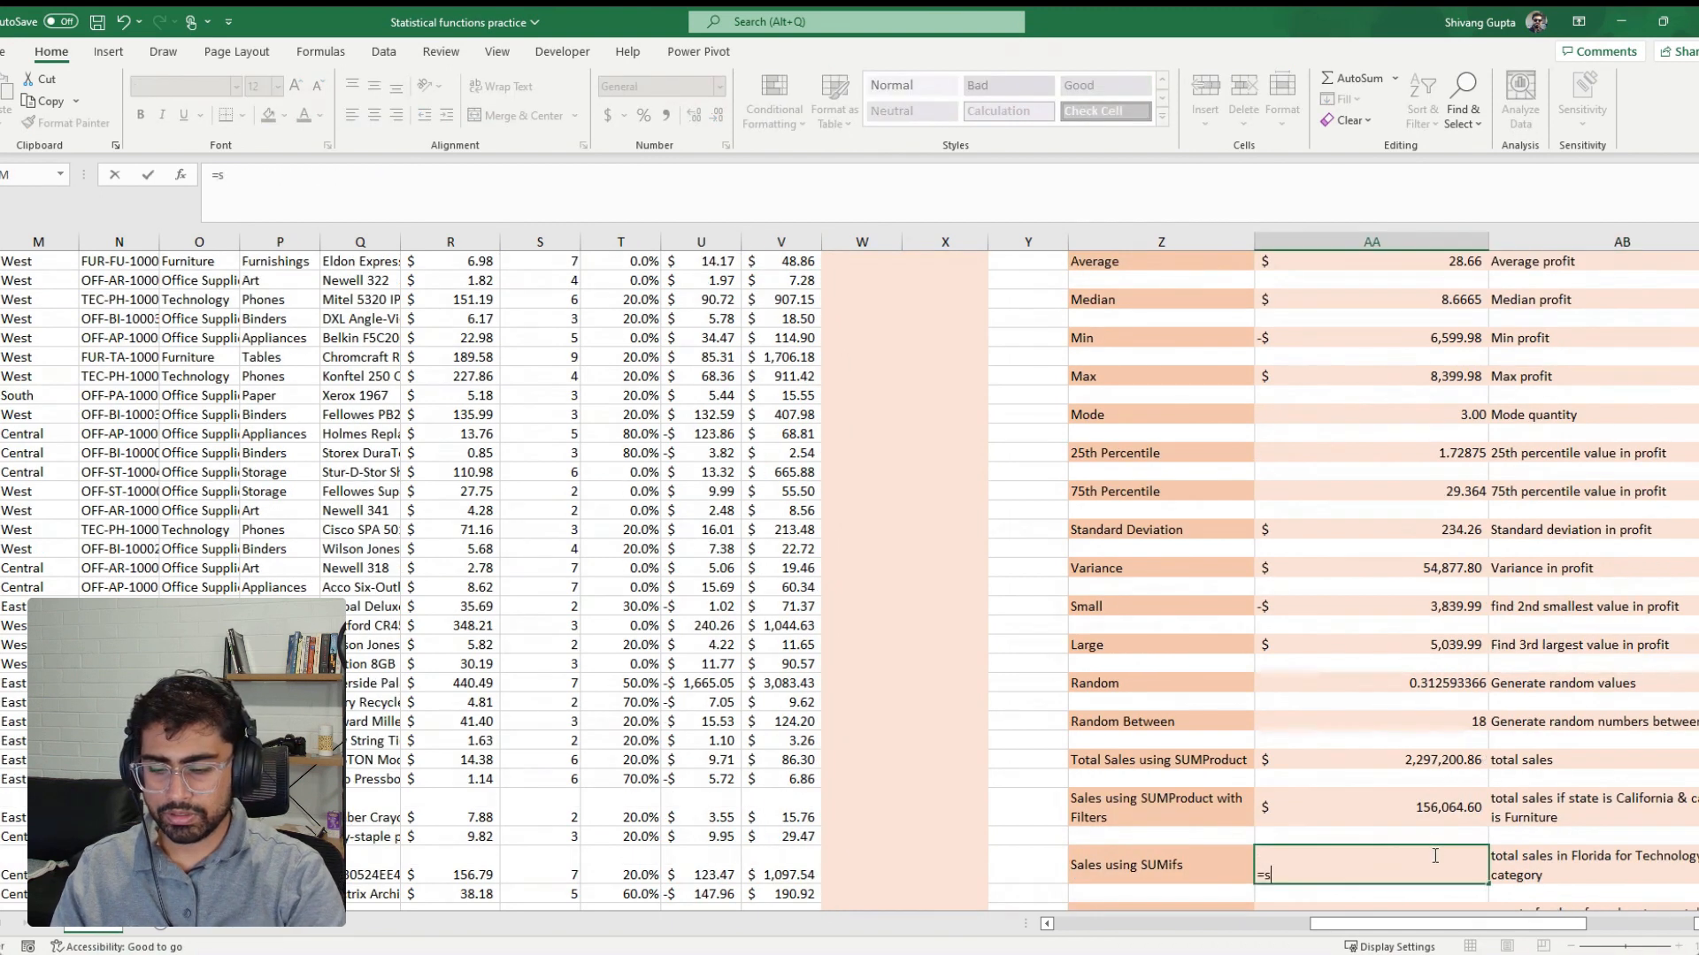
type("umi")
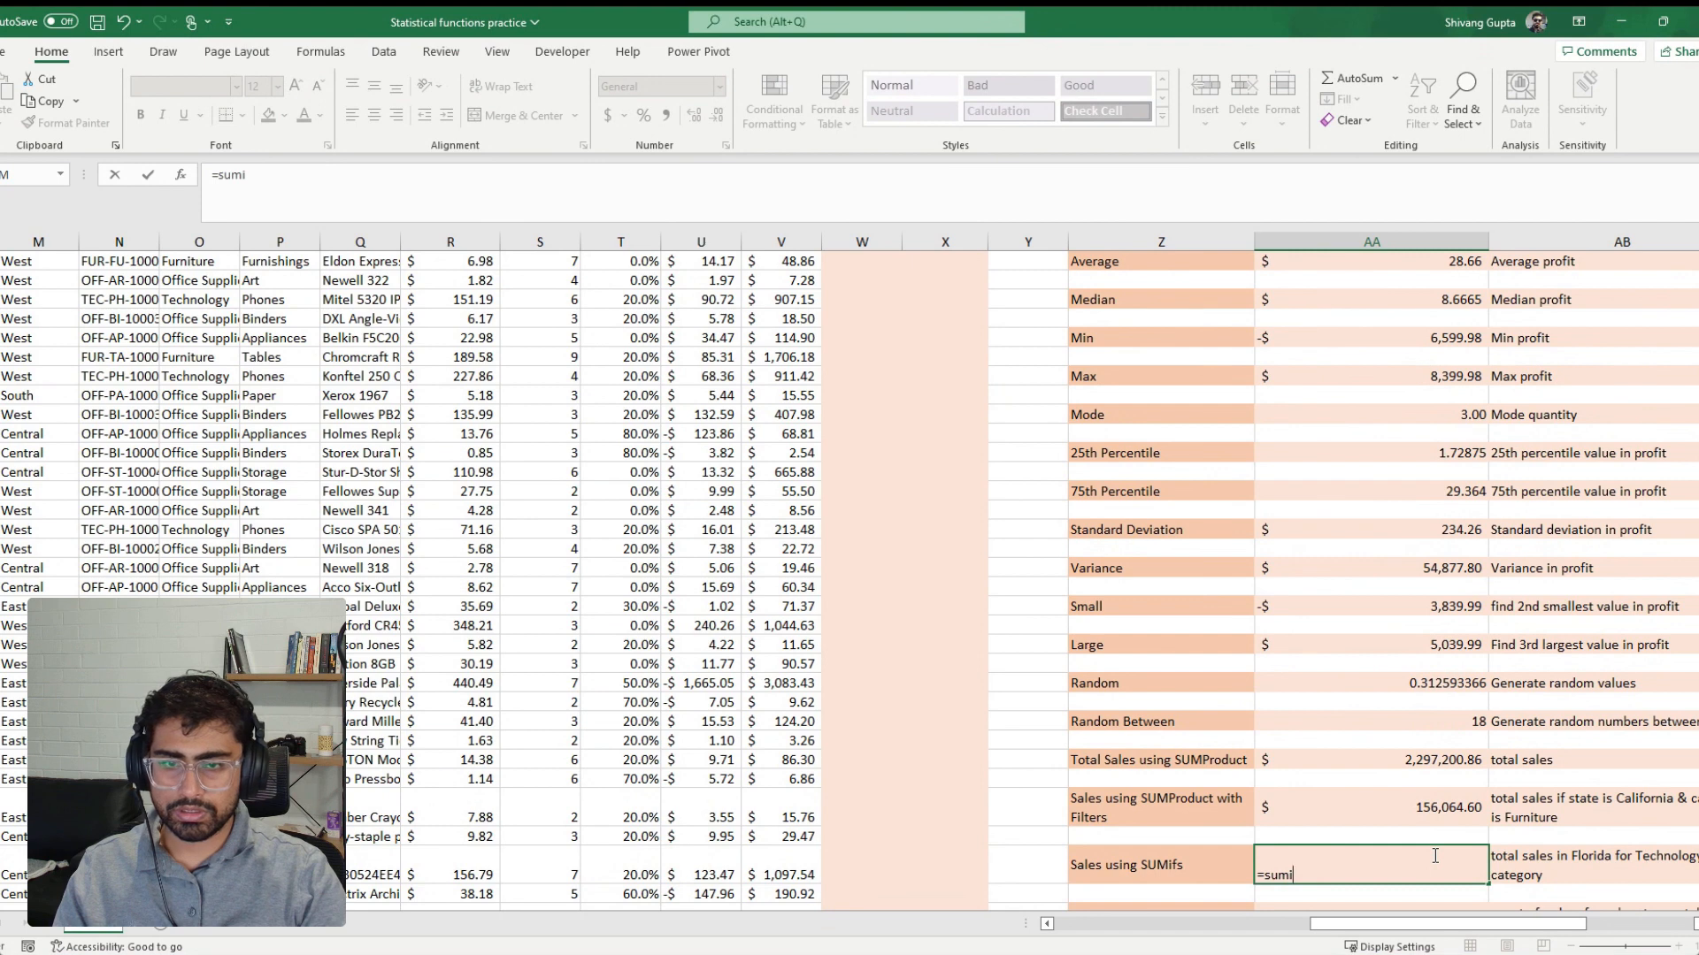
type("fs")
key("Tab")
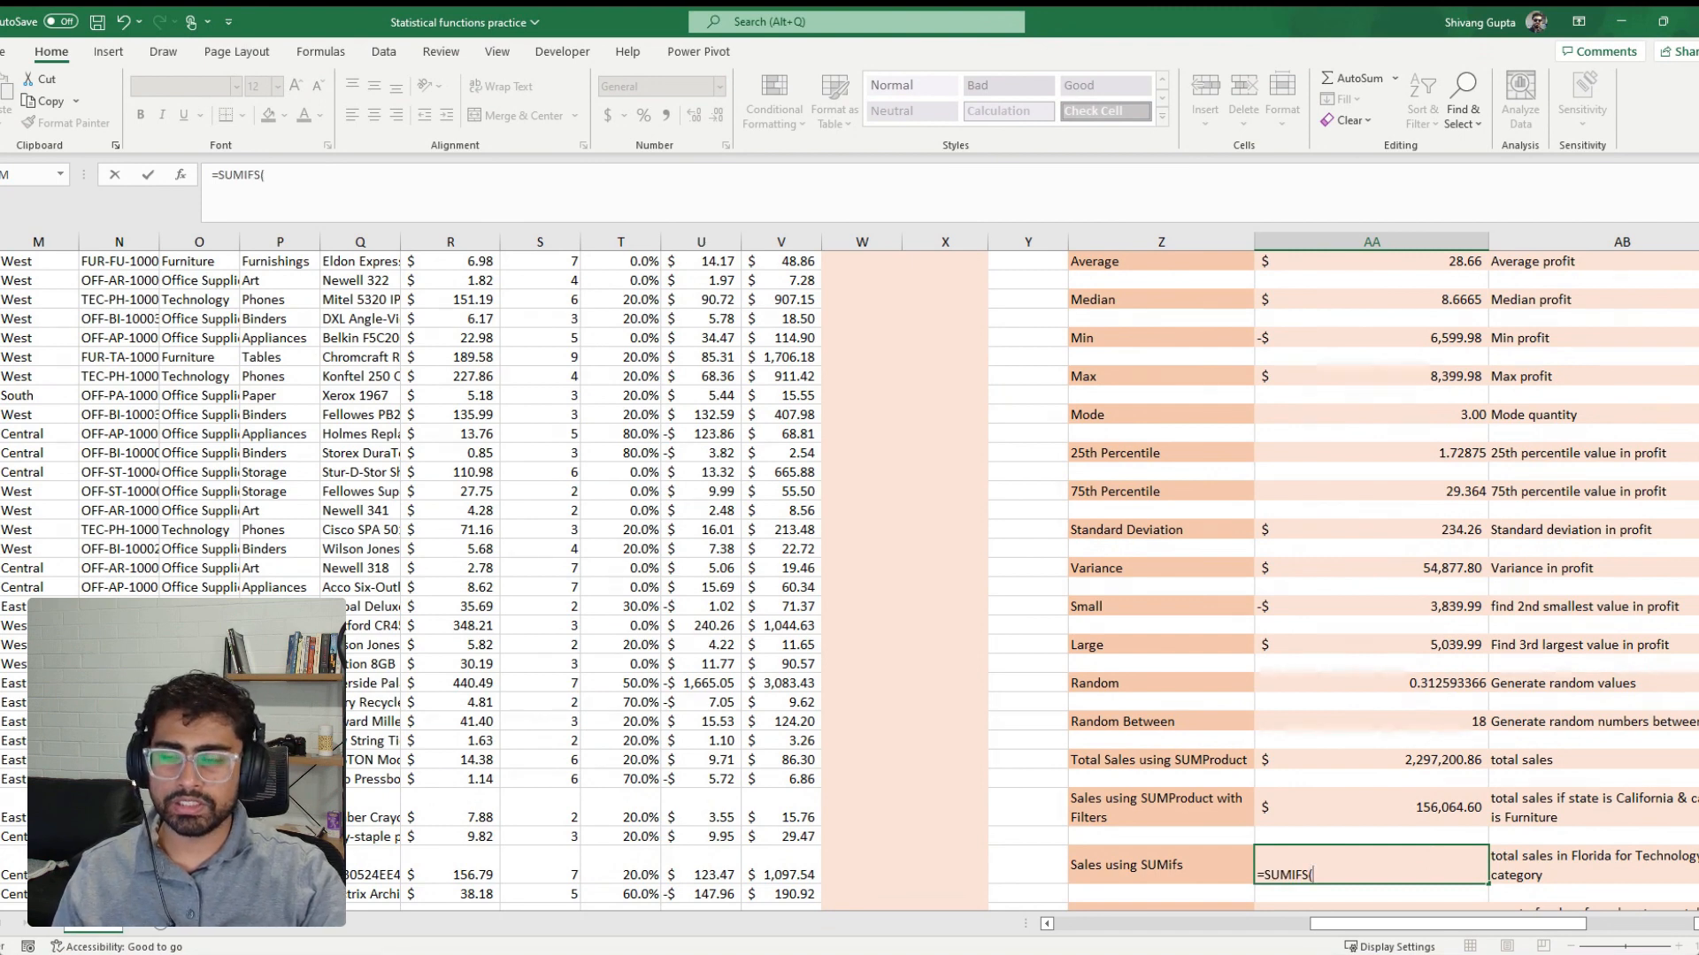
left_click(731, 431)
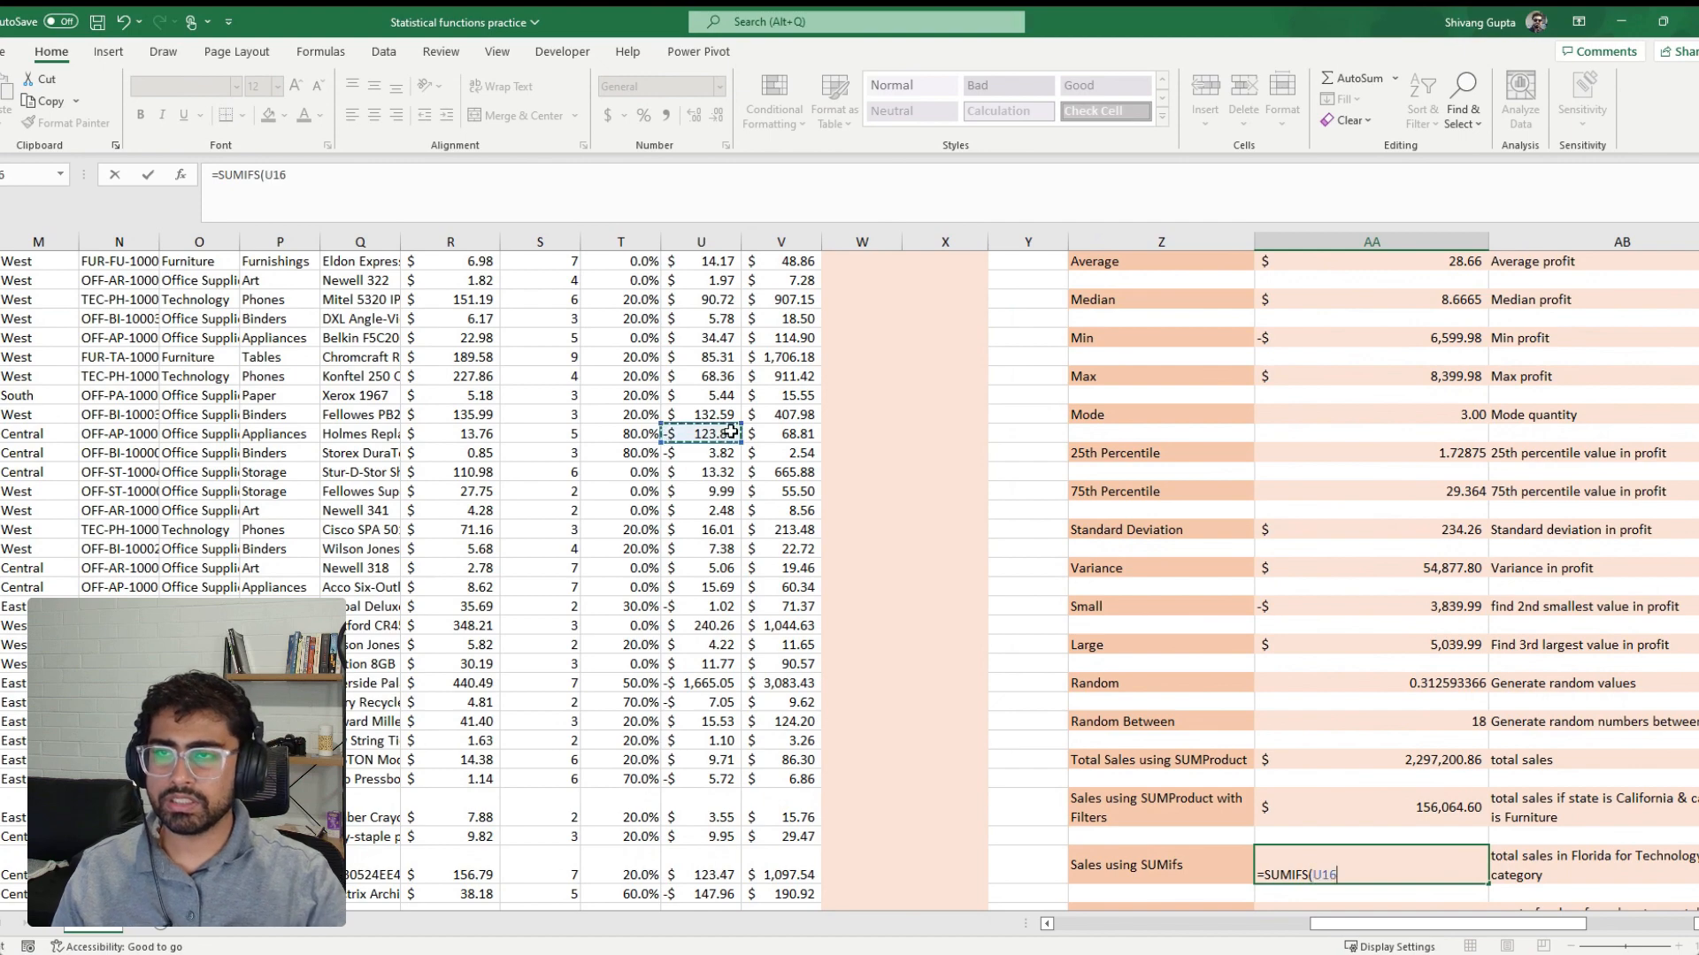
key("ctrl+Up")
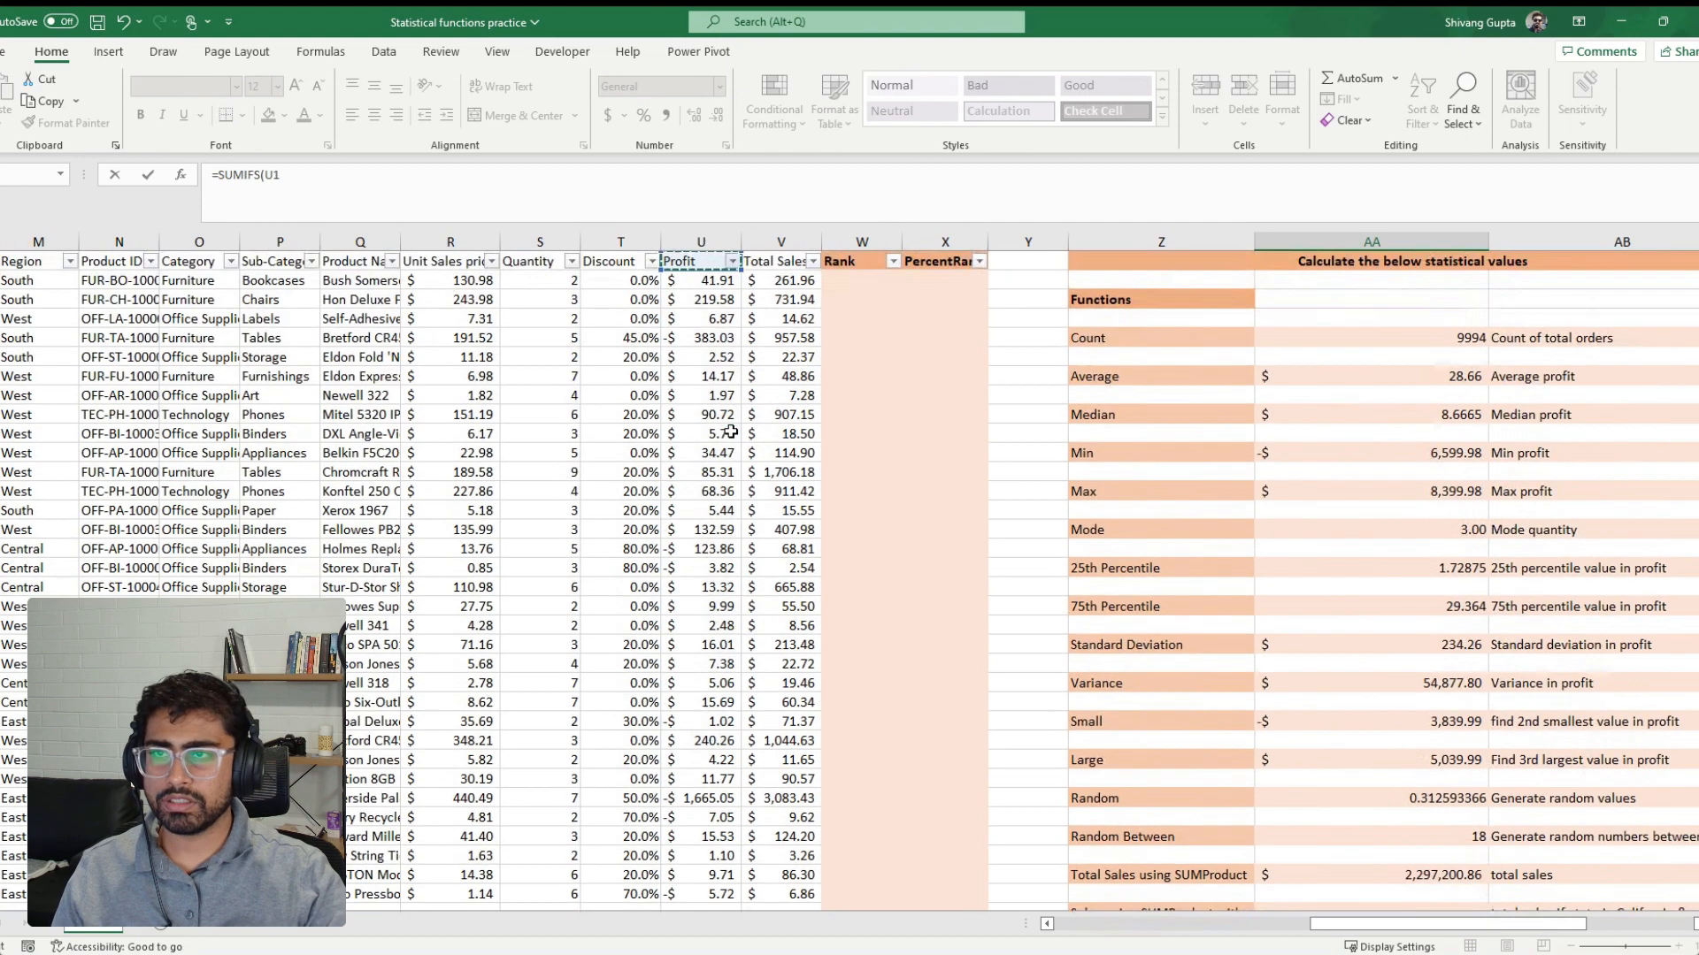
left_click(771, 239)
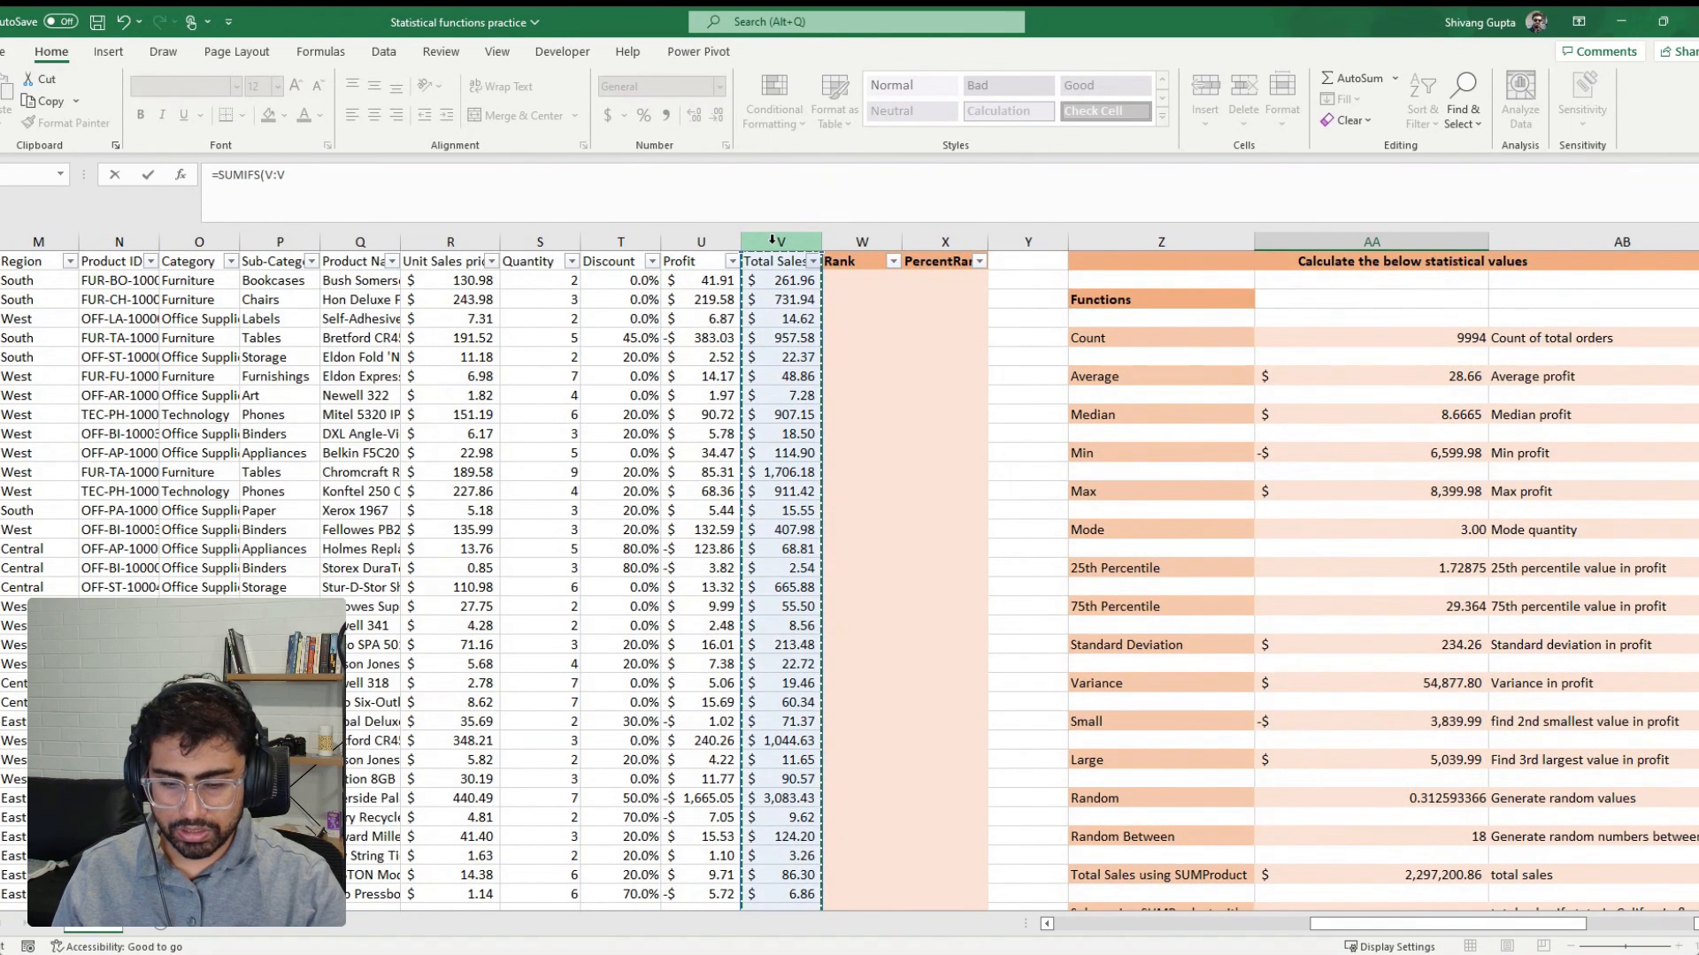
type(",")
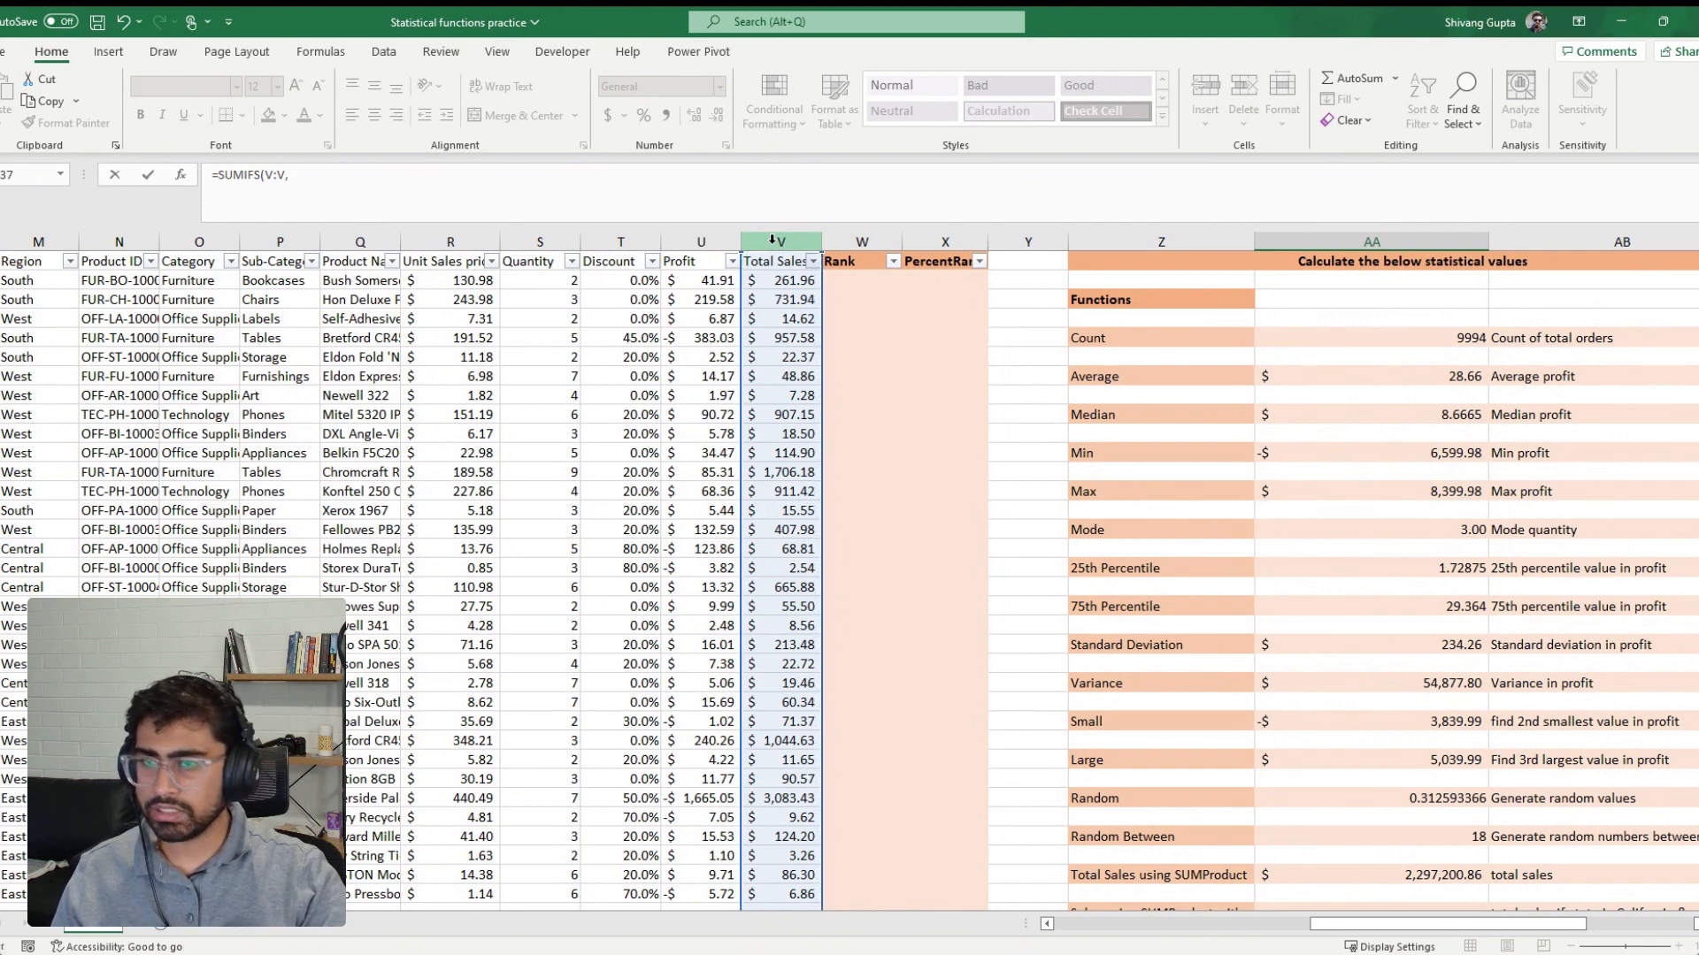
Add the Category column O:O with the criterion "Technology" to the SUMIFS formula
scroll(1578, 661, "down", 2)
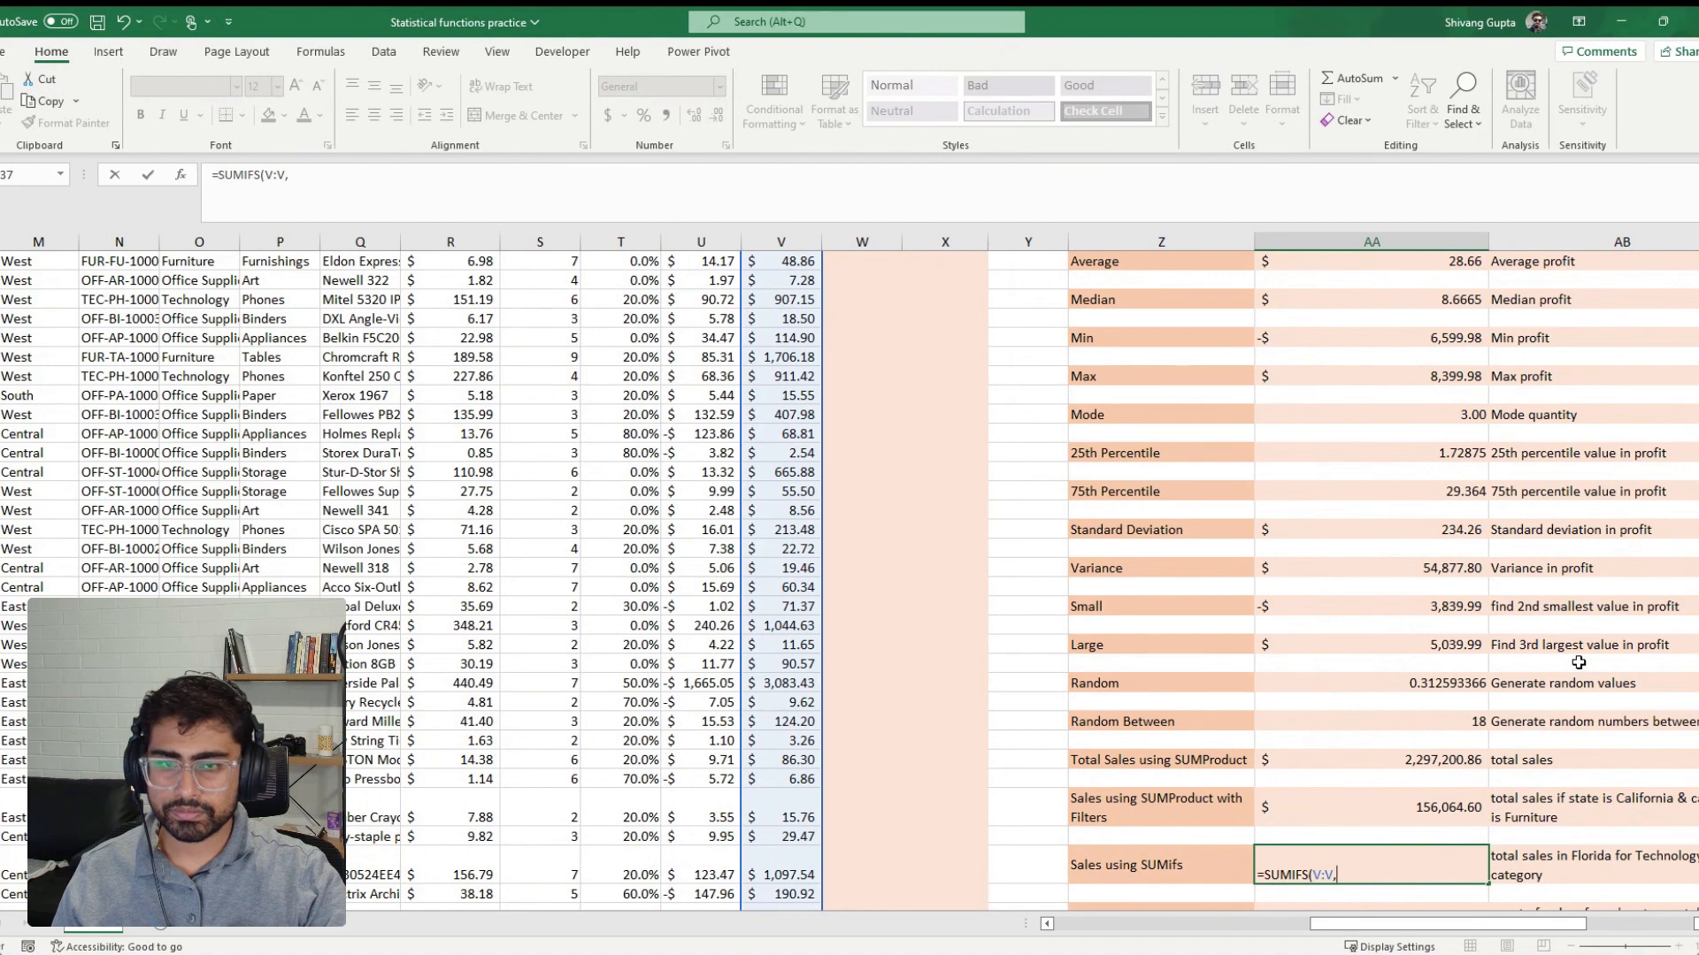
scroll(1579, 662, "up", 1)
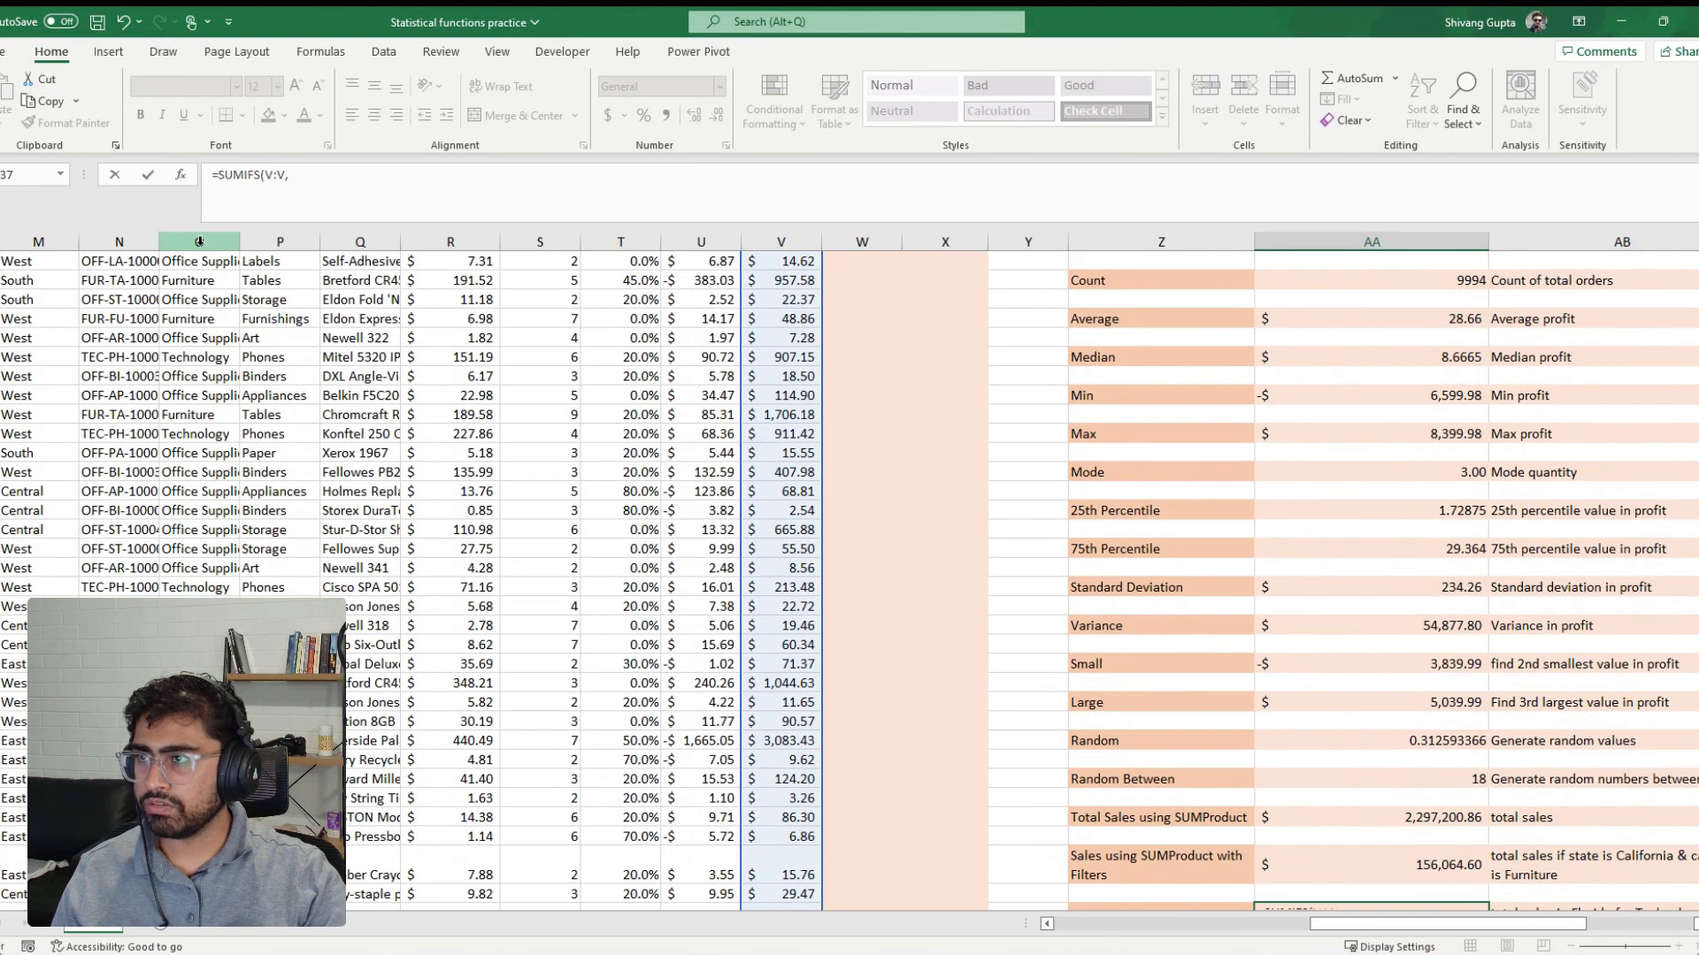
left_click(199, 240)
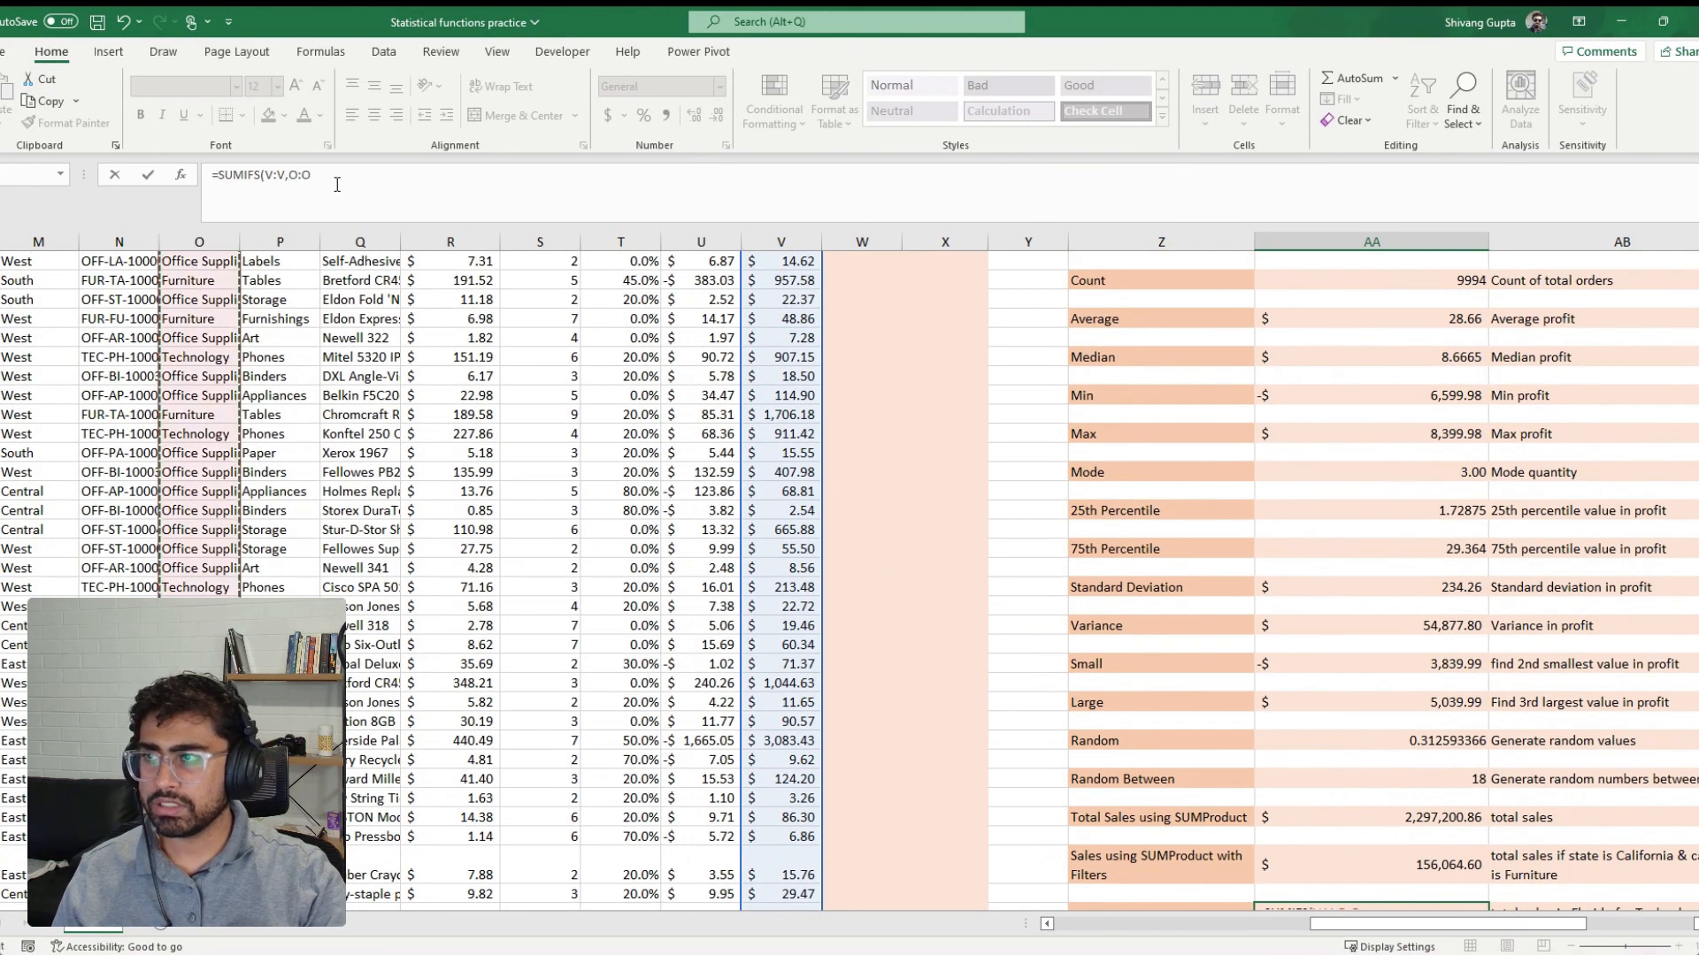
scroll(337, 285, "up", 1)
left_click(369, 178)
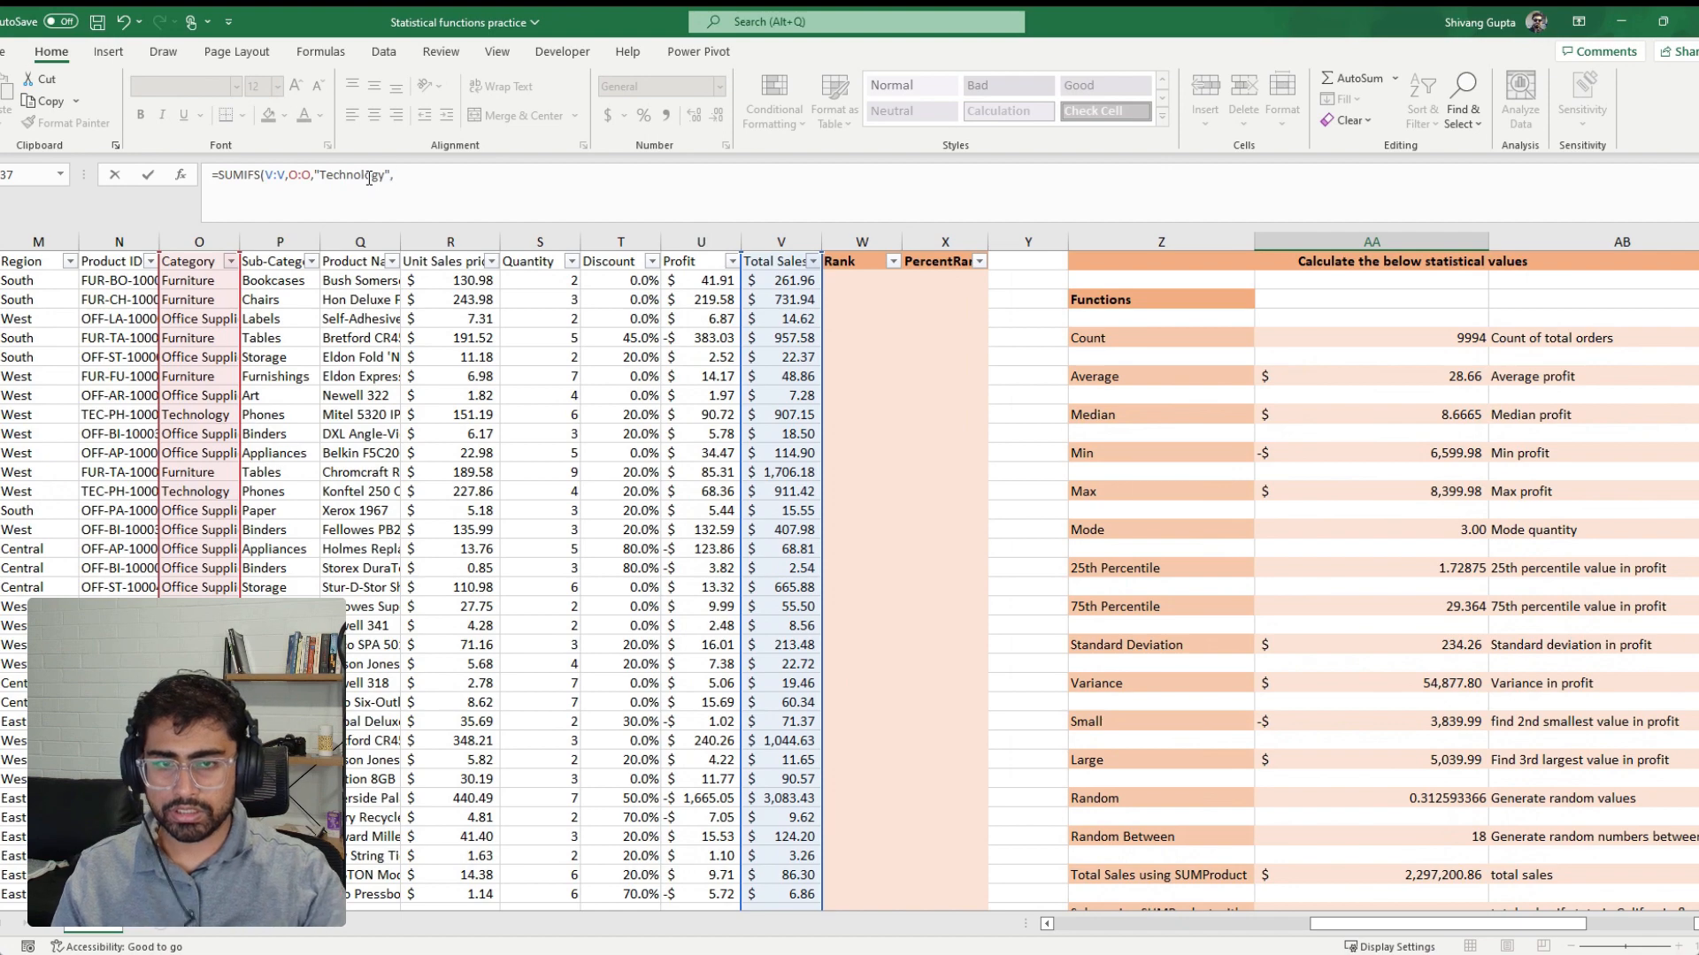
Add the State column K:K with the criterion "Florida" to the SUMIFS formula and complete it
scroll(1208, 586, "down", 2)
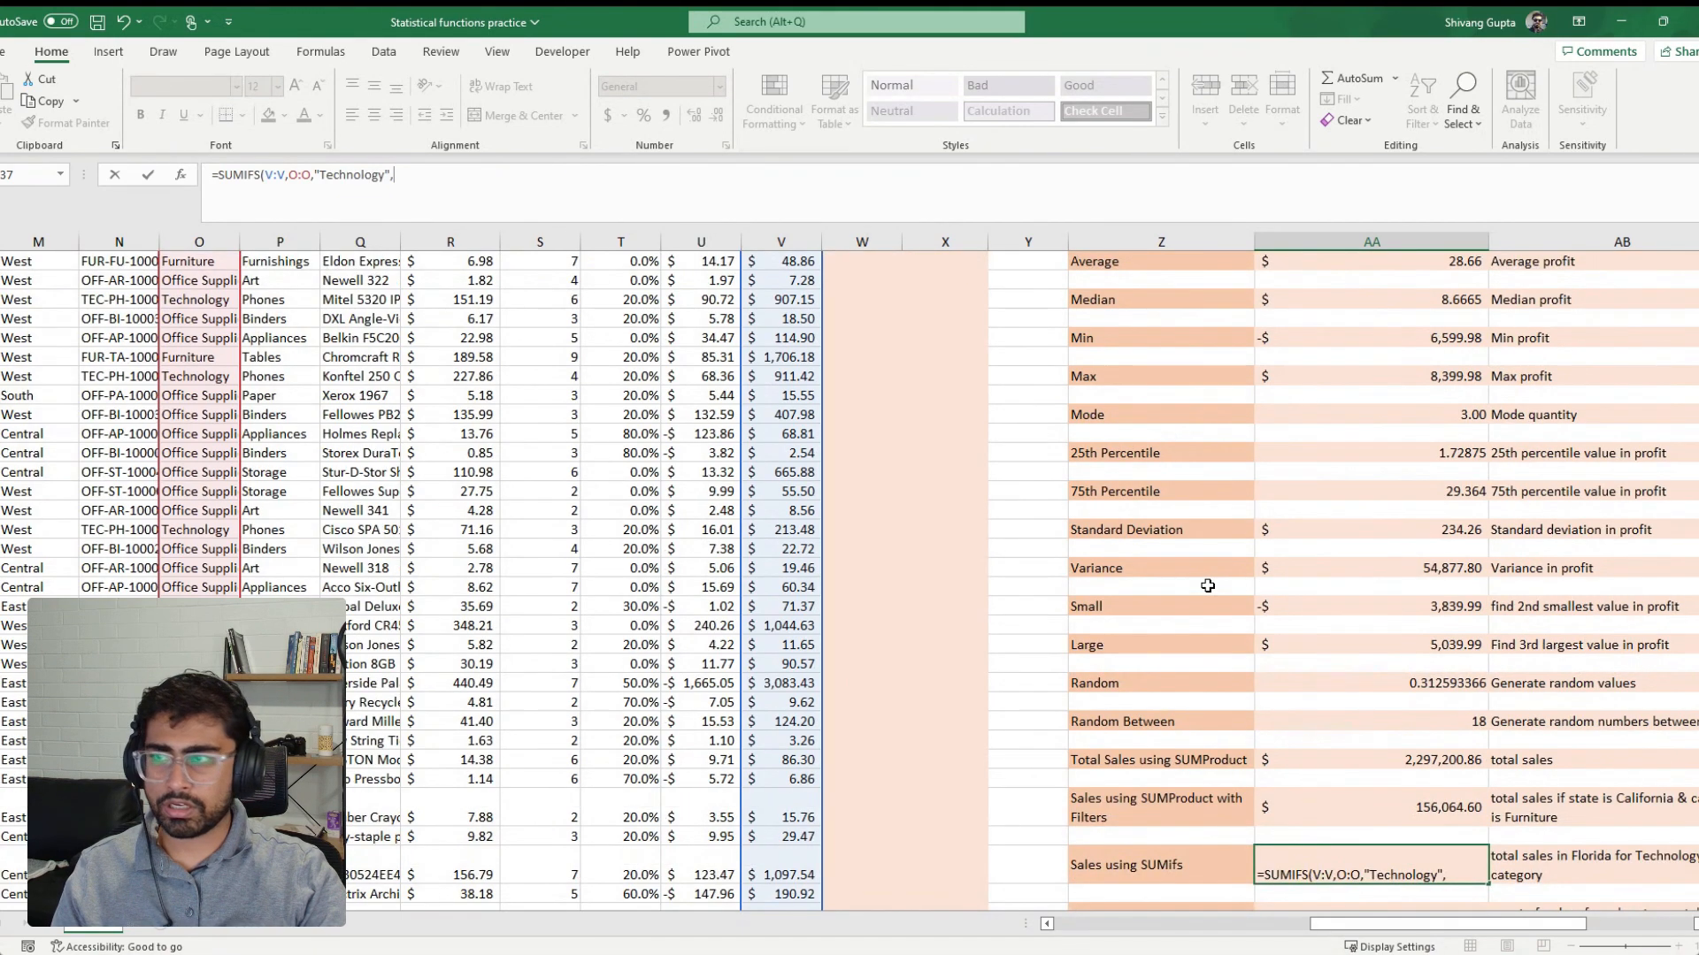
scroll(1208, 585, "up", 2)
left_click(1048, 924)
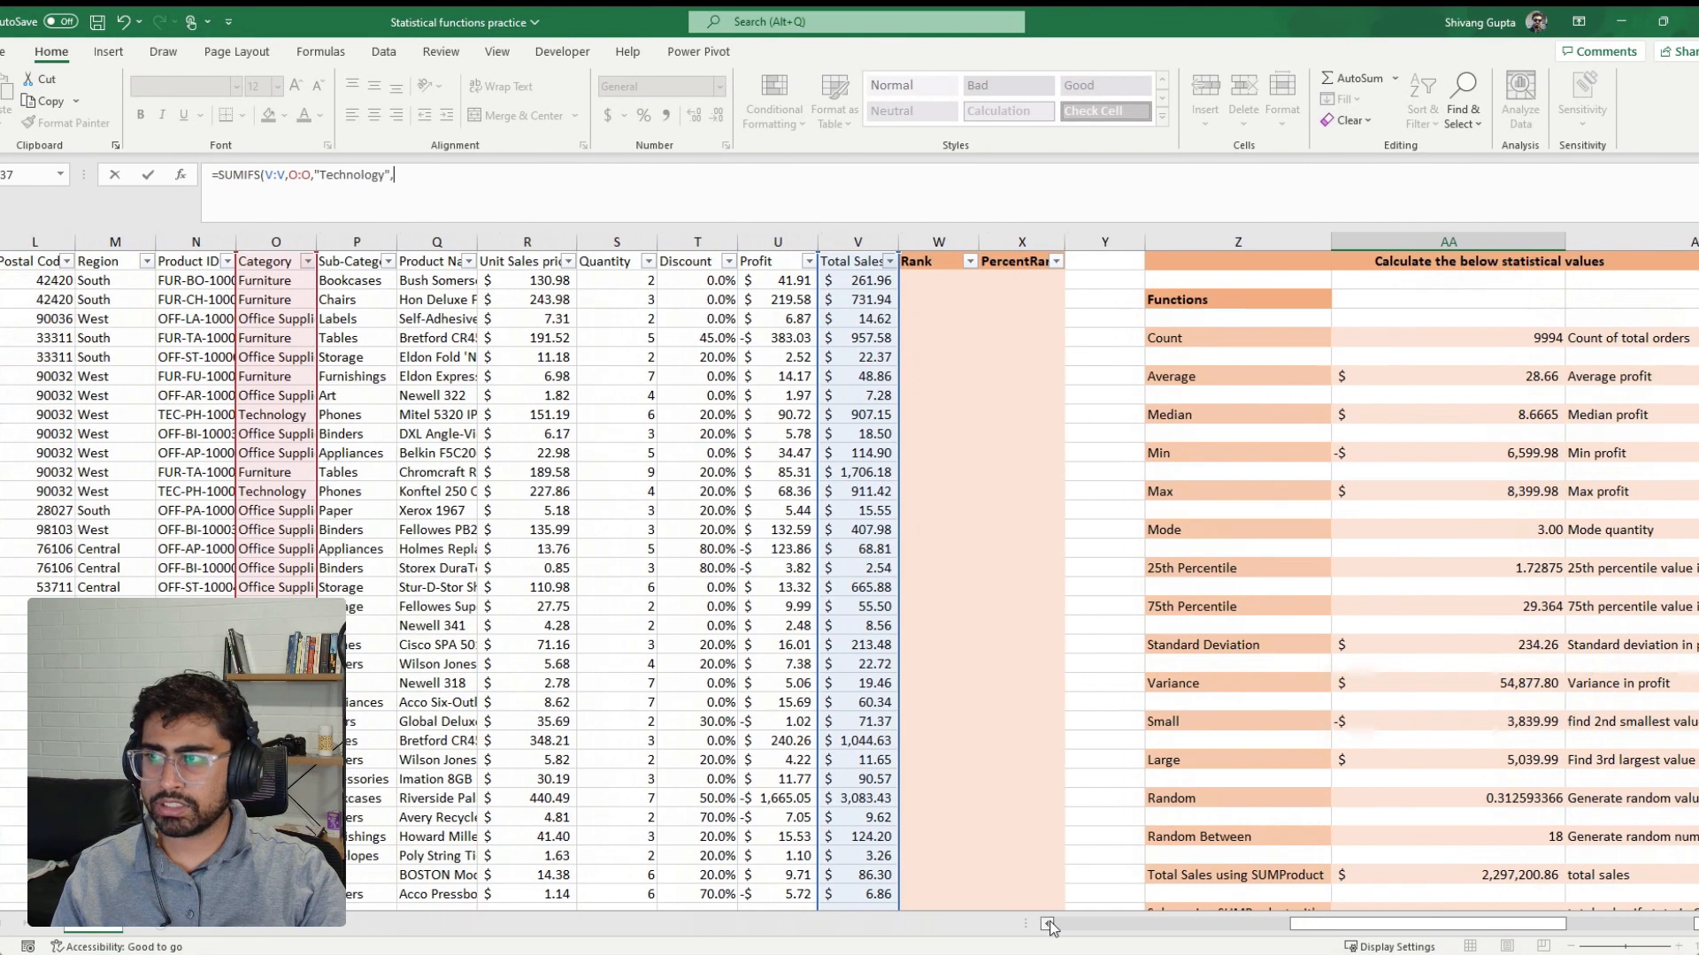
left_click(1047, 924)
left_click(1047, 924)
left_click(120, 241)
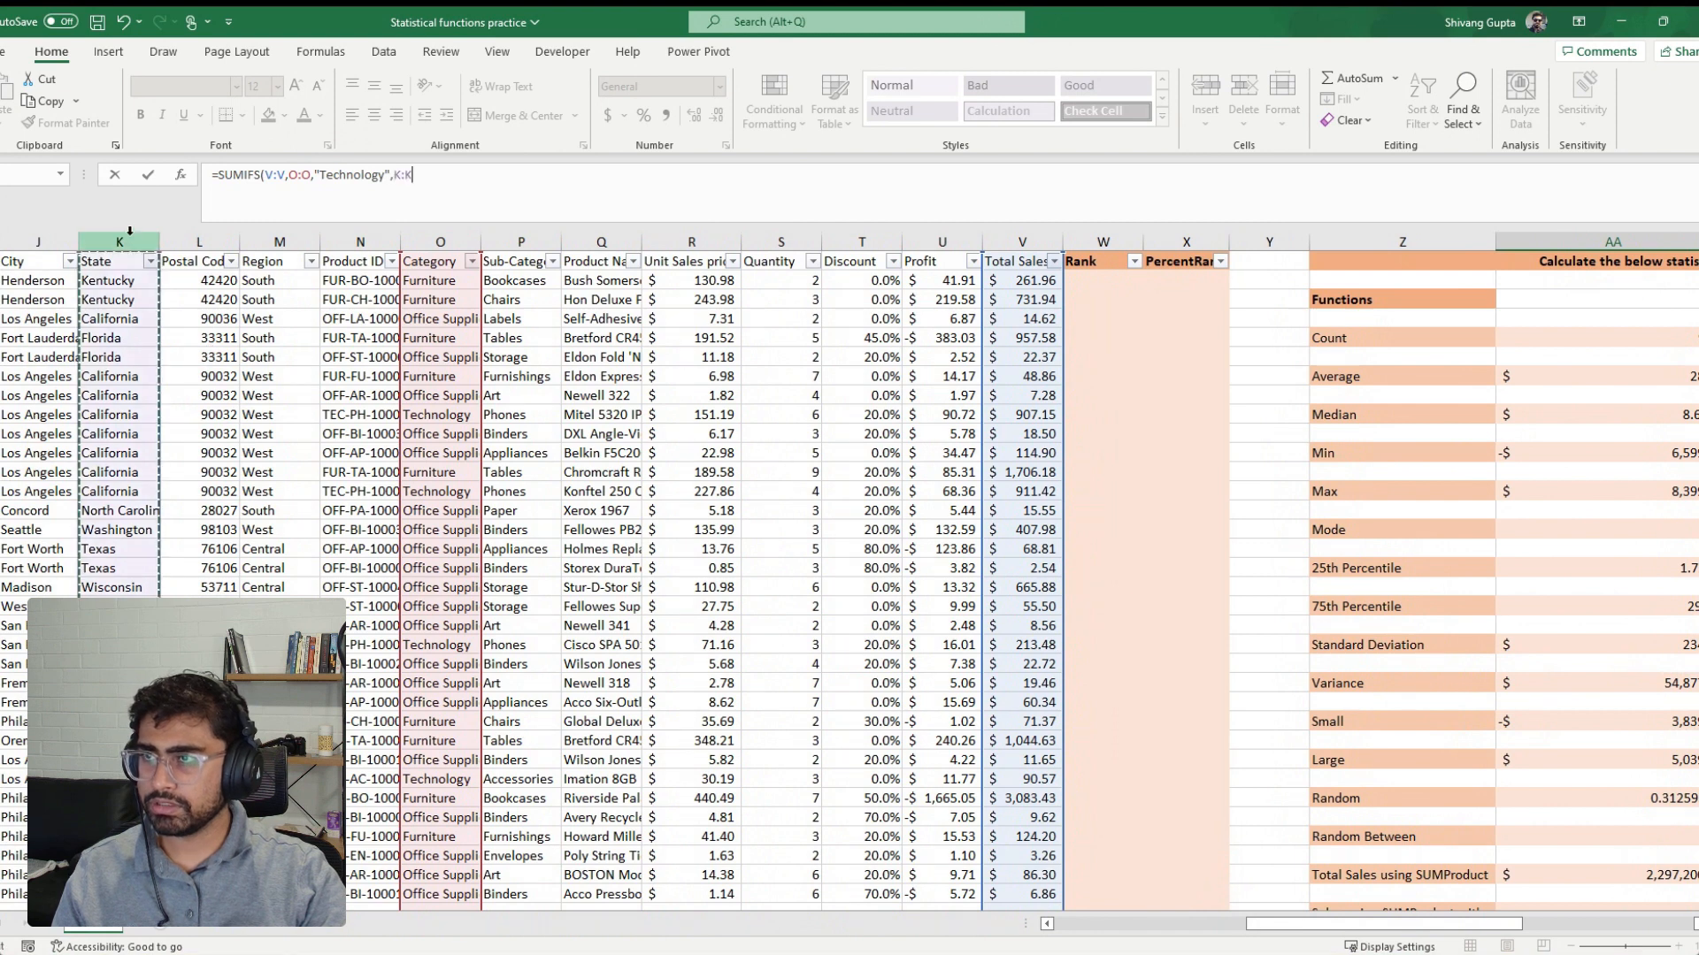
type(",\"Flo")
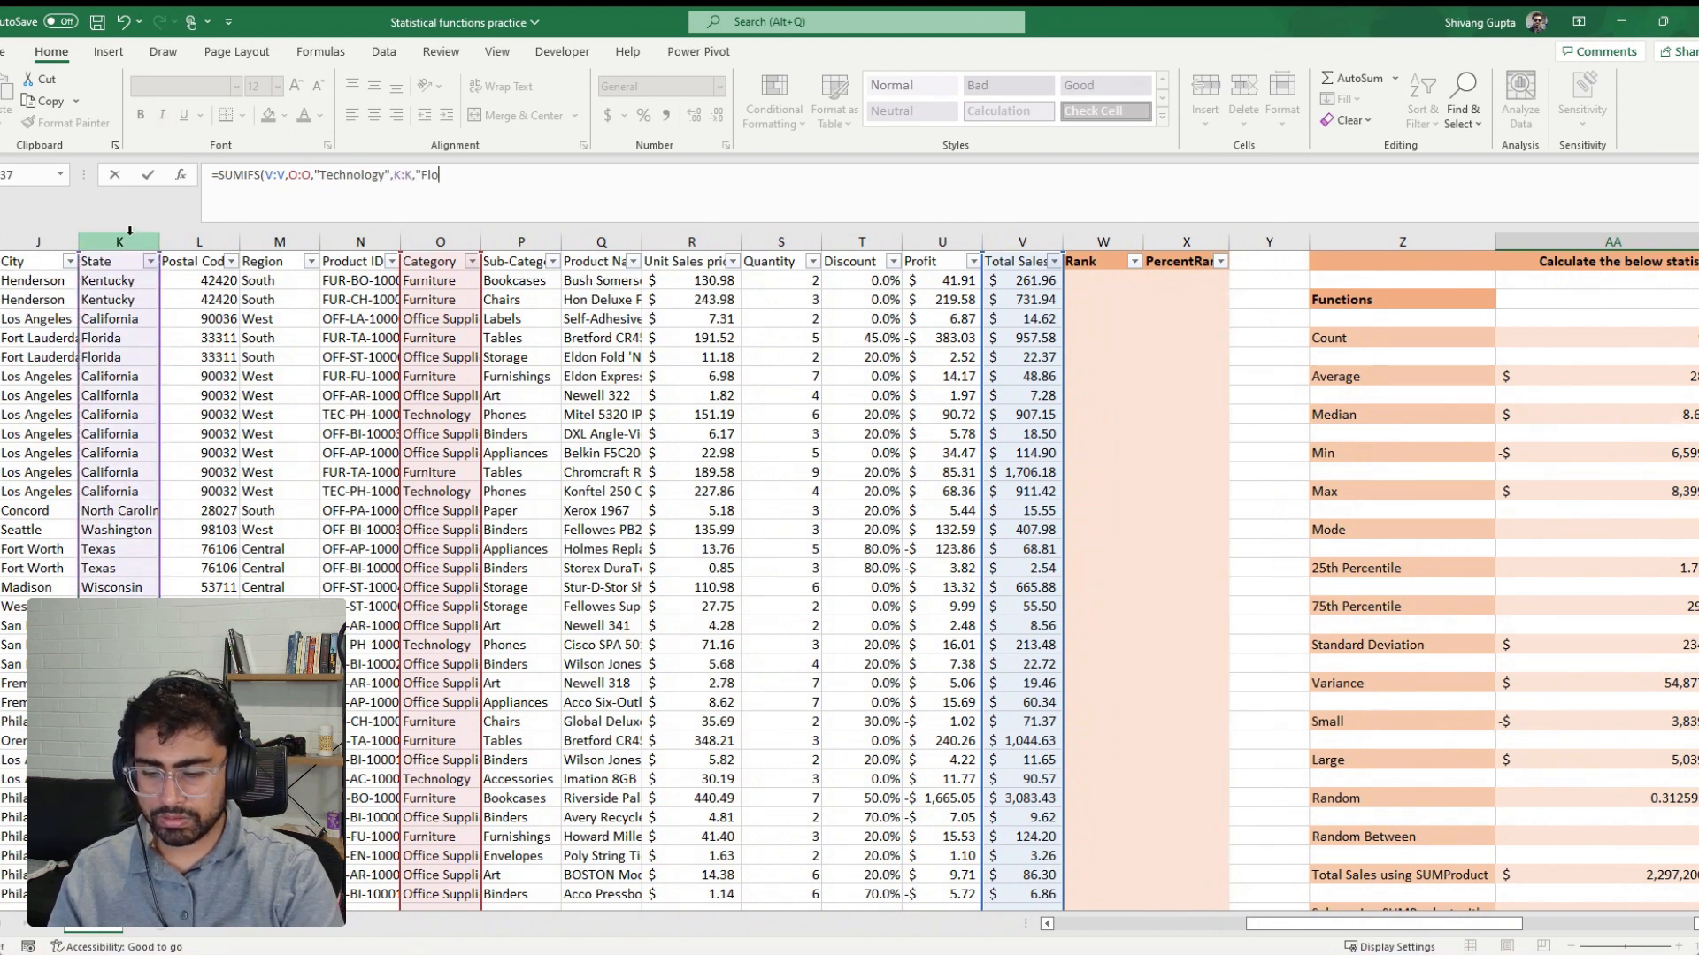
type("rida\"")
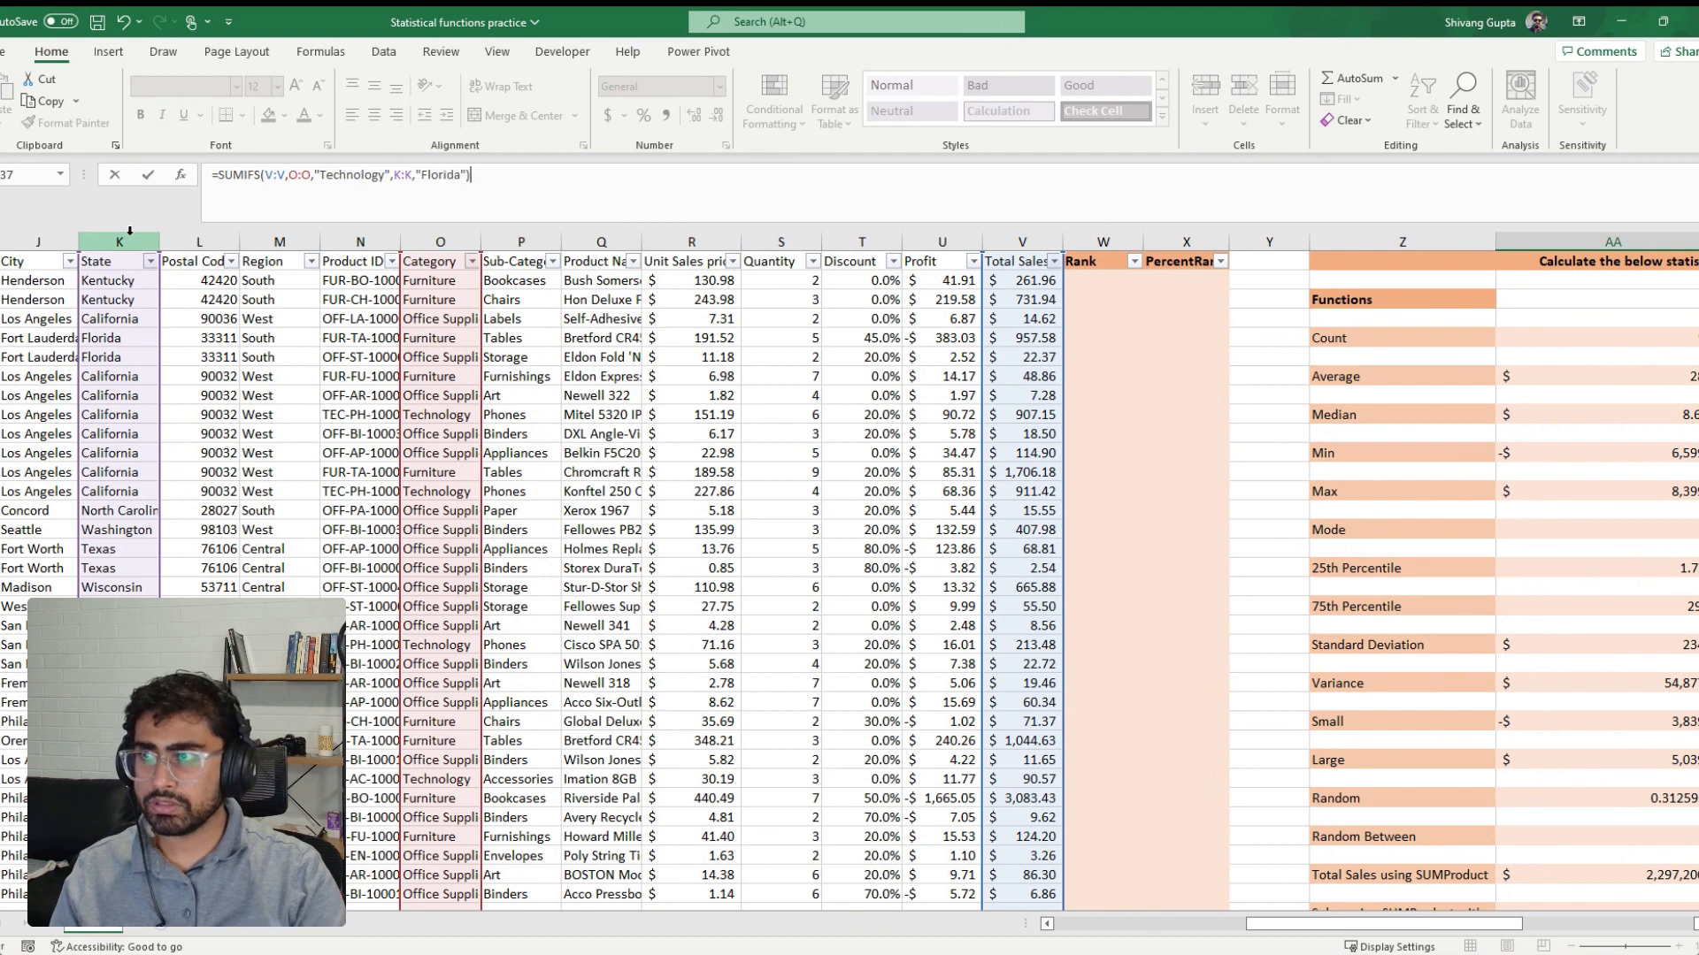
key("Return")
Format the SUMIFS result in dollar accounting format and align it vertically to the middle of its cell
key("Up")
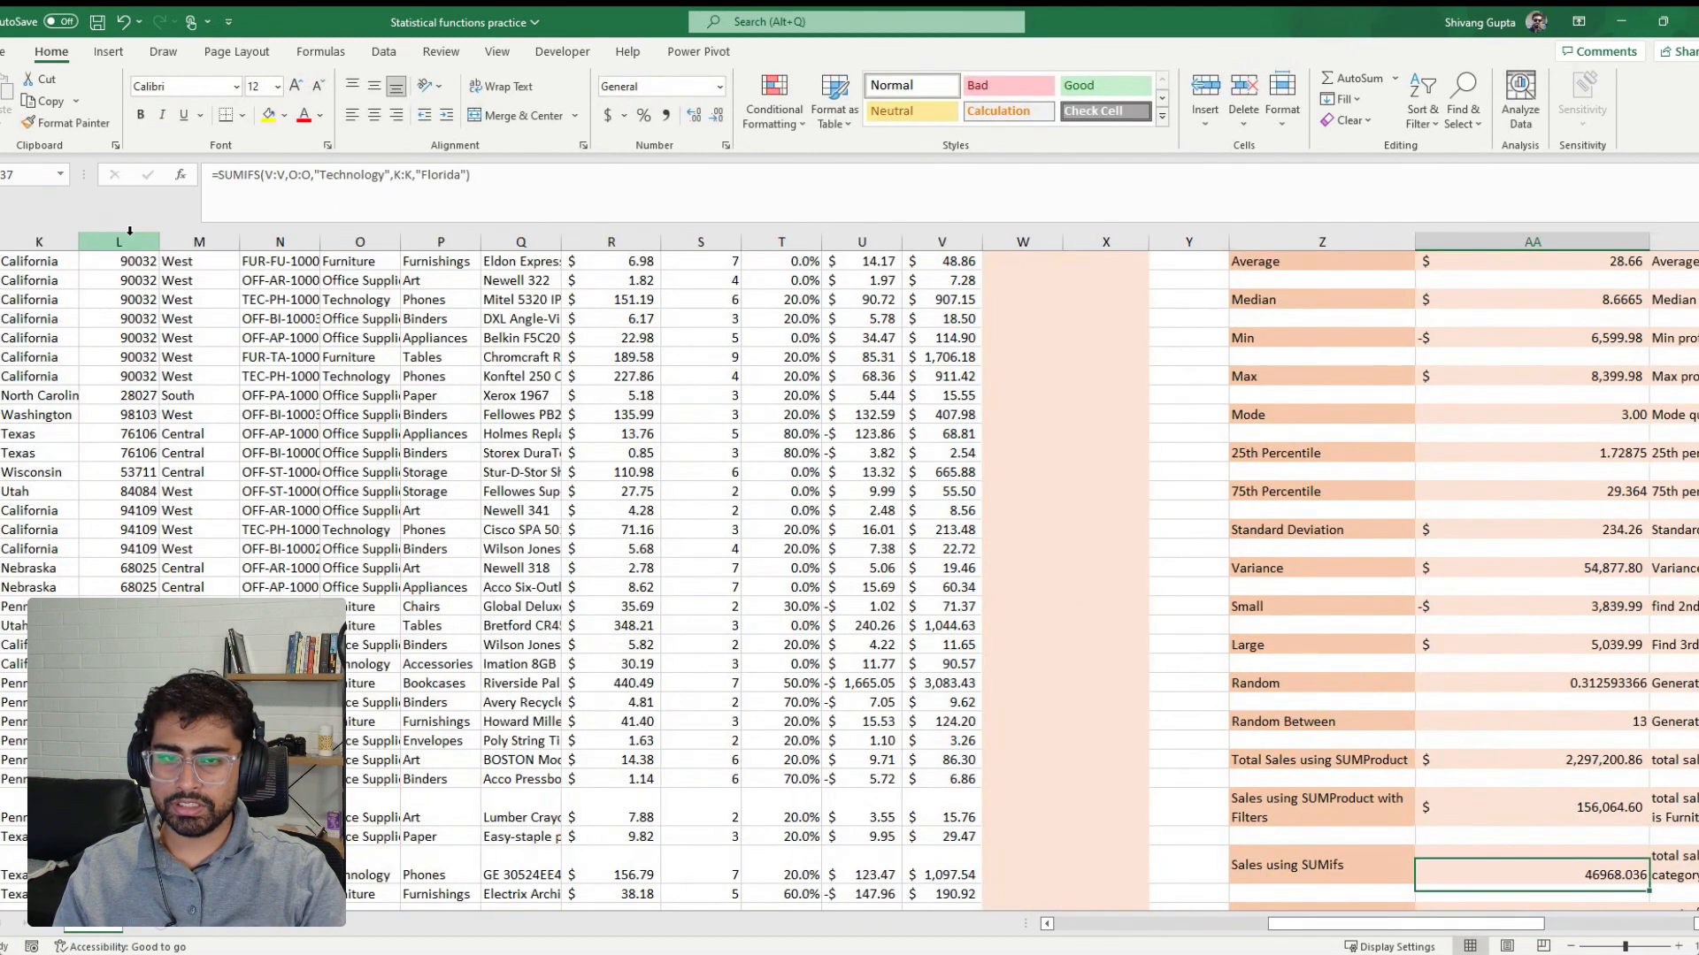
left_click(607, 115)
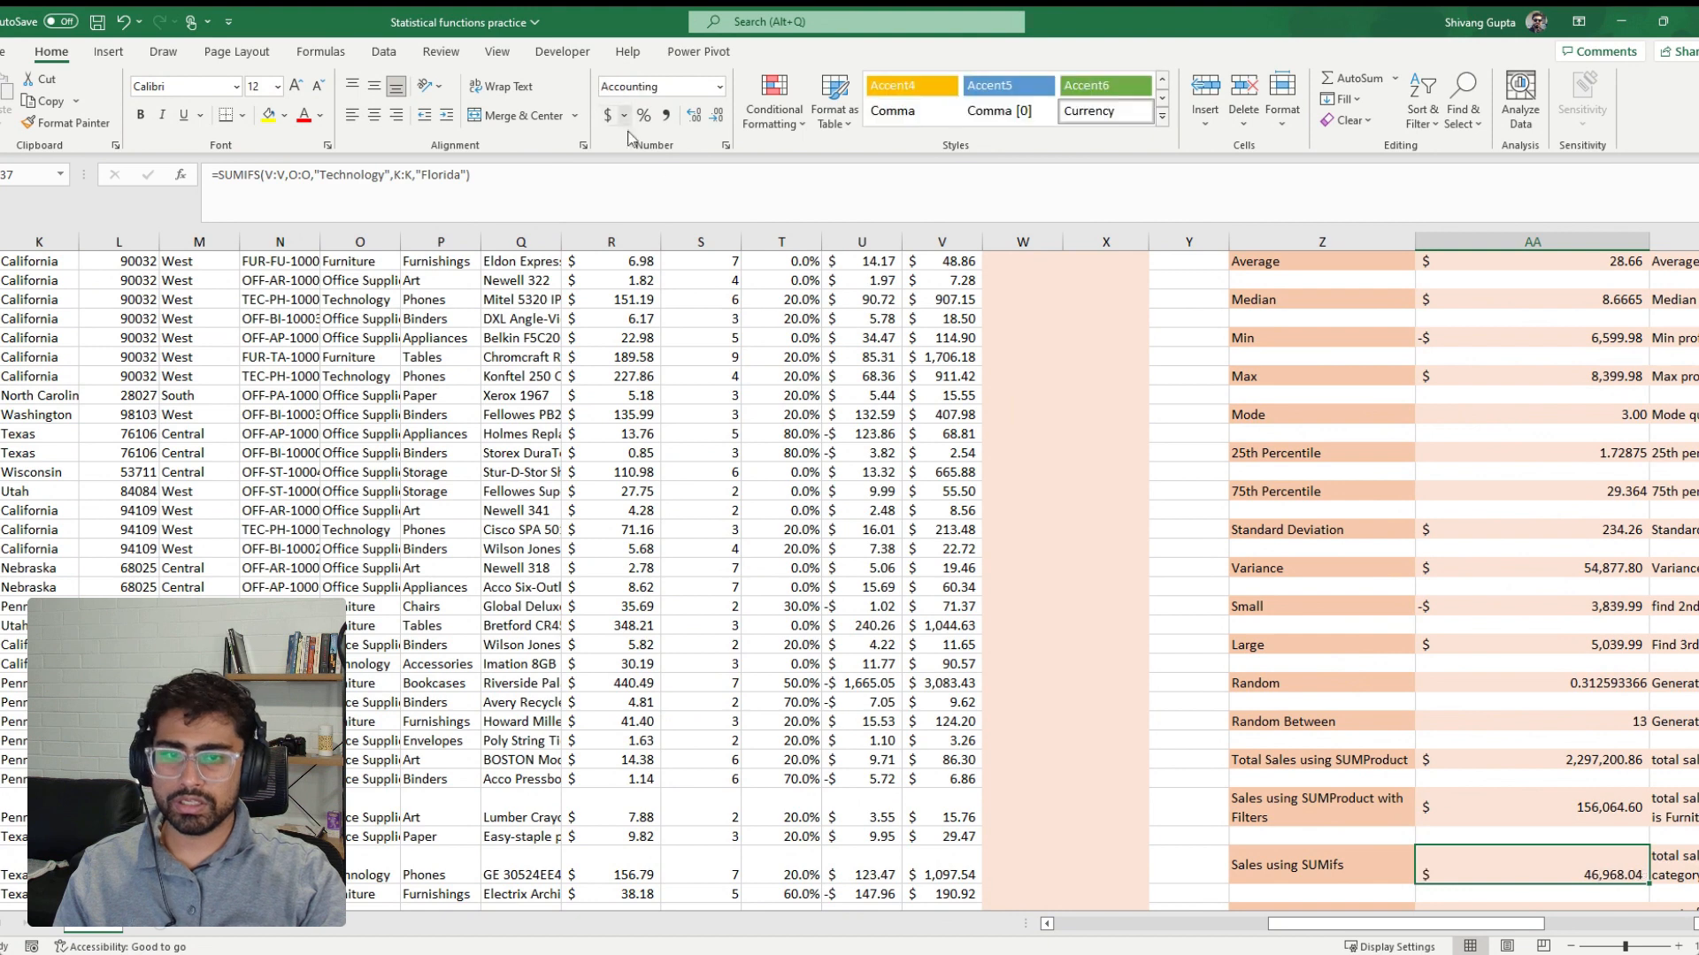
left_click(374, 86)
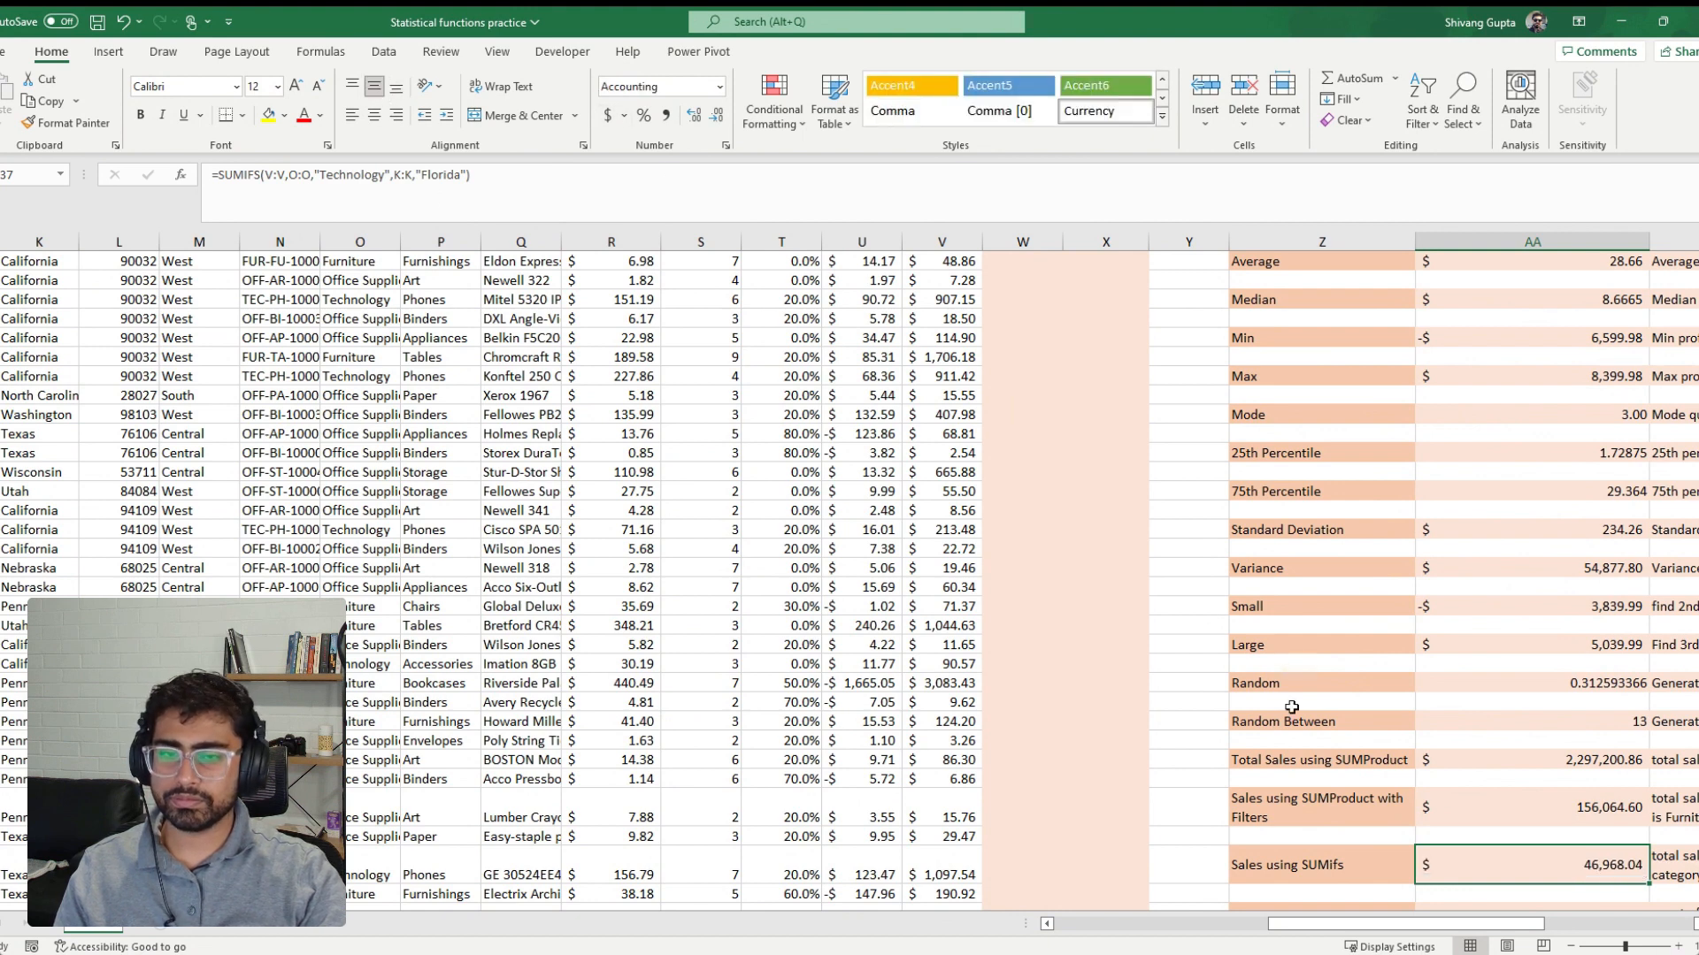
Highlight the entire SUMIFS formula text of the Florida Technology sales cell to review it
scroll(1355, 799, "down", 1)
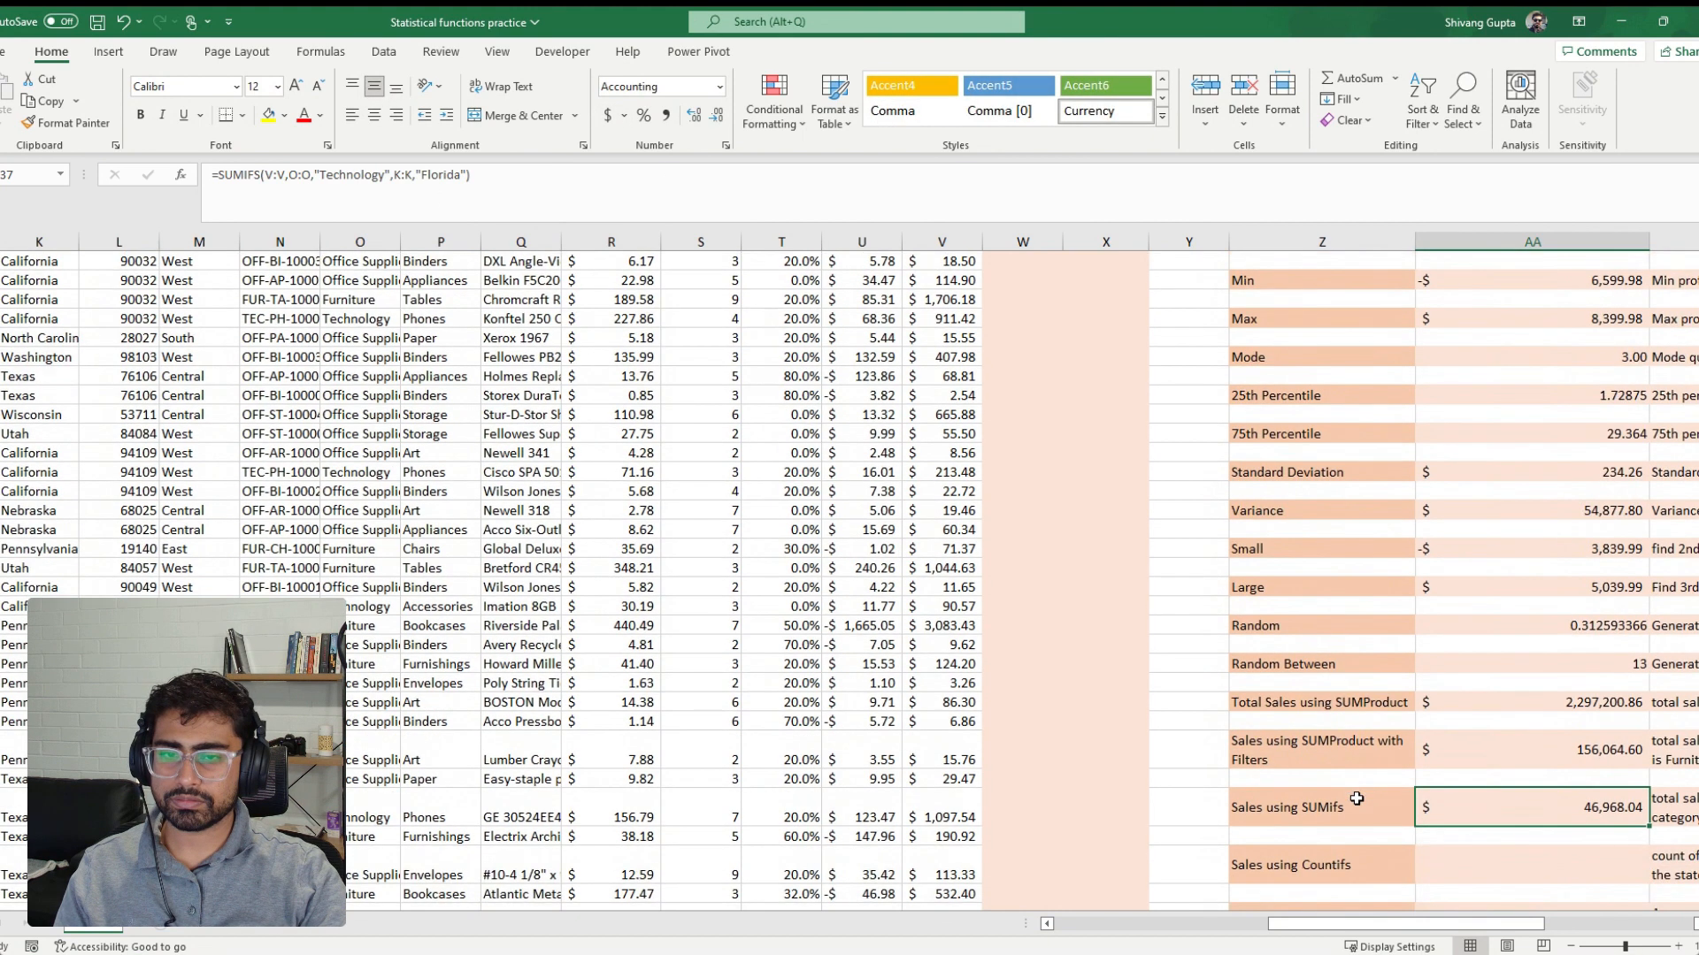
left_click(1540, 873)
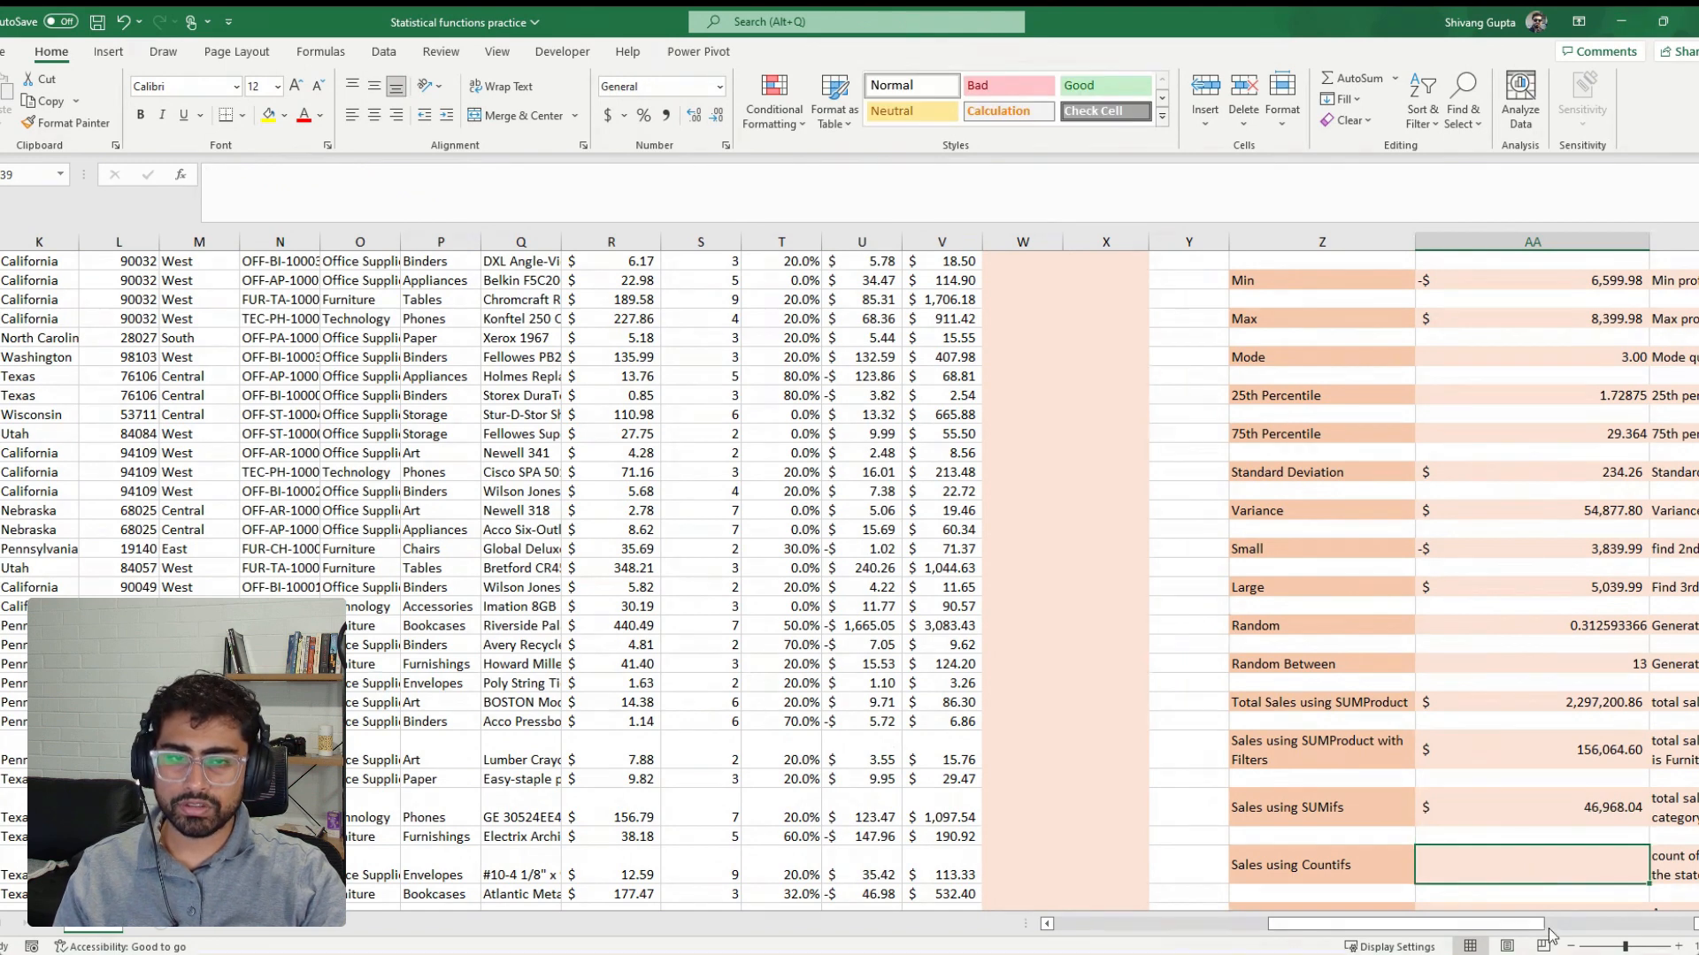
left_click_drag(1407, 925, 1470, 923)
left_click(1345, 808)
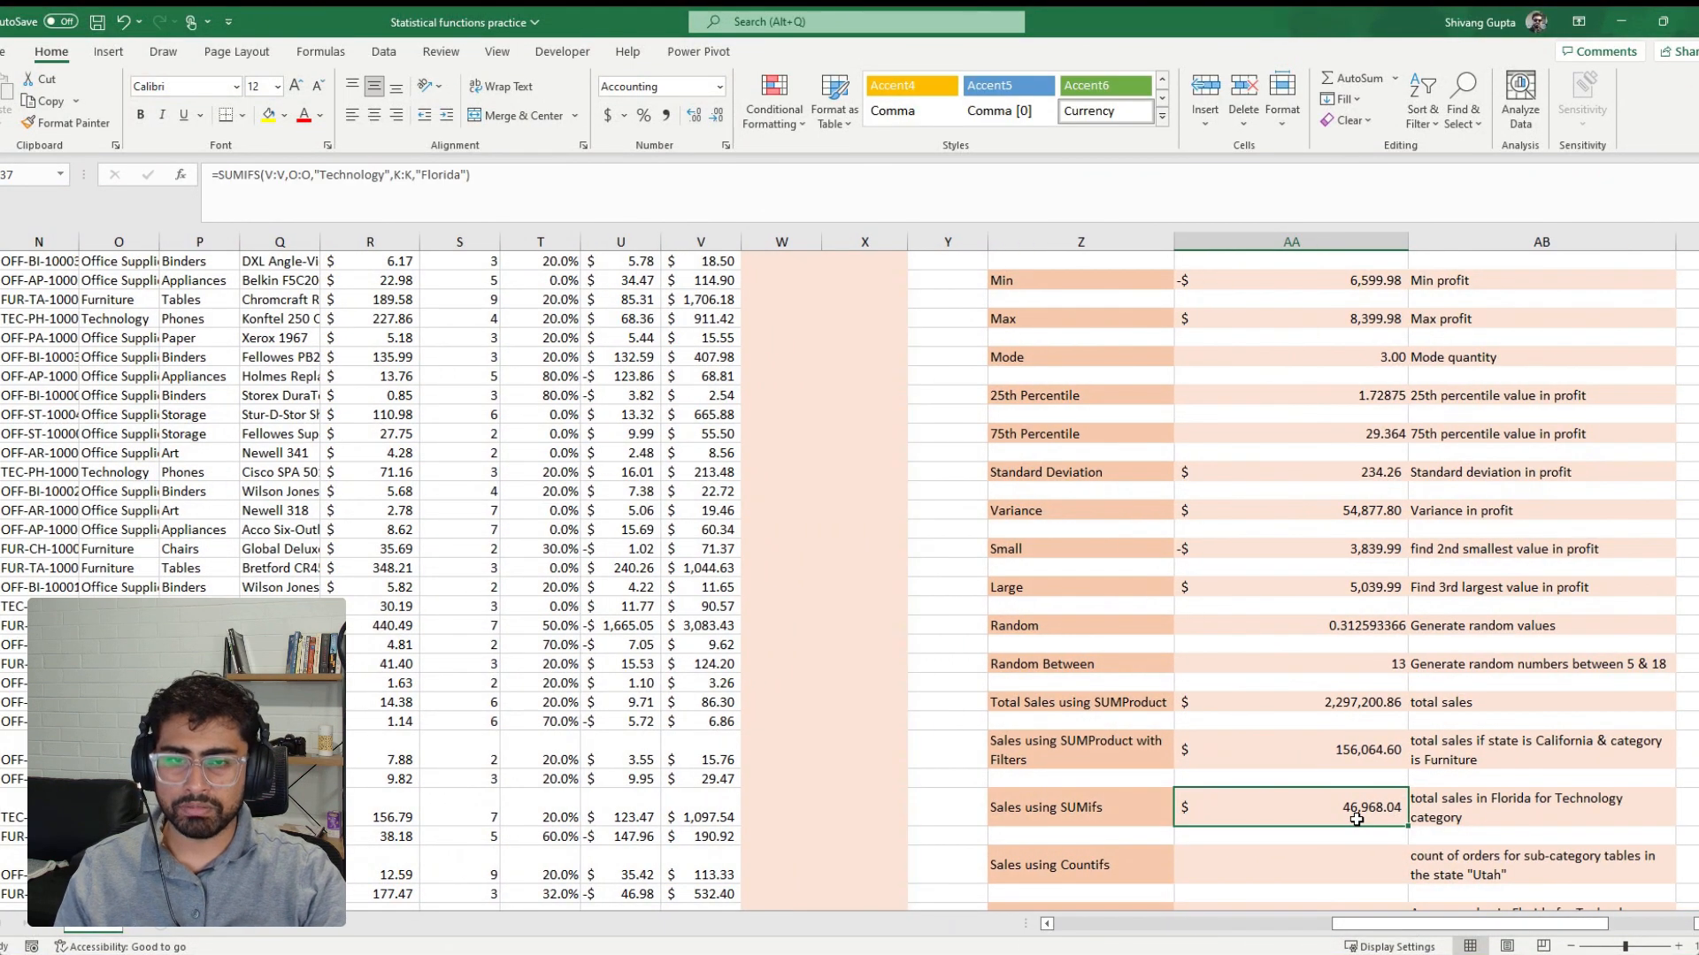
left_click_drag(499, 177, 211, 176)
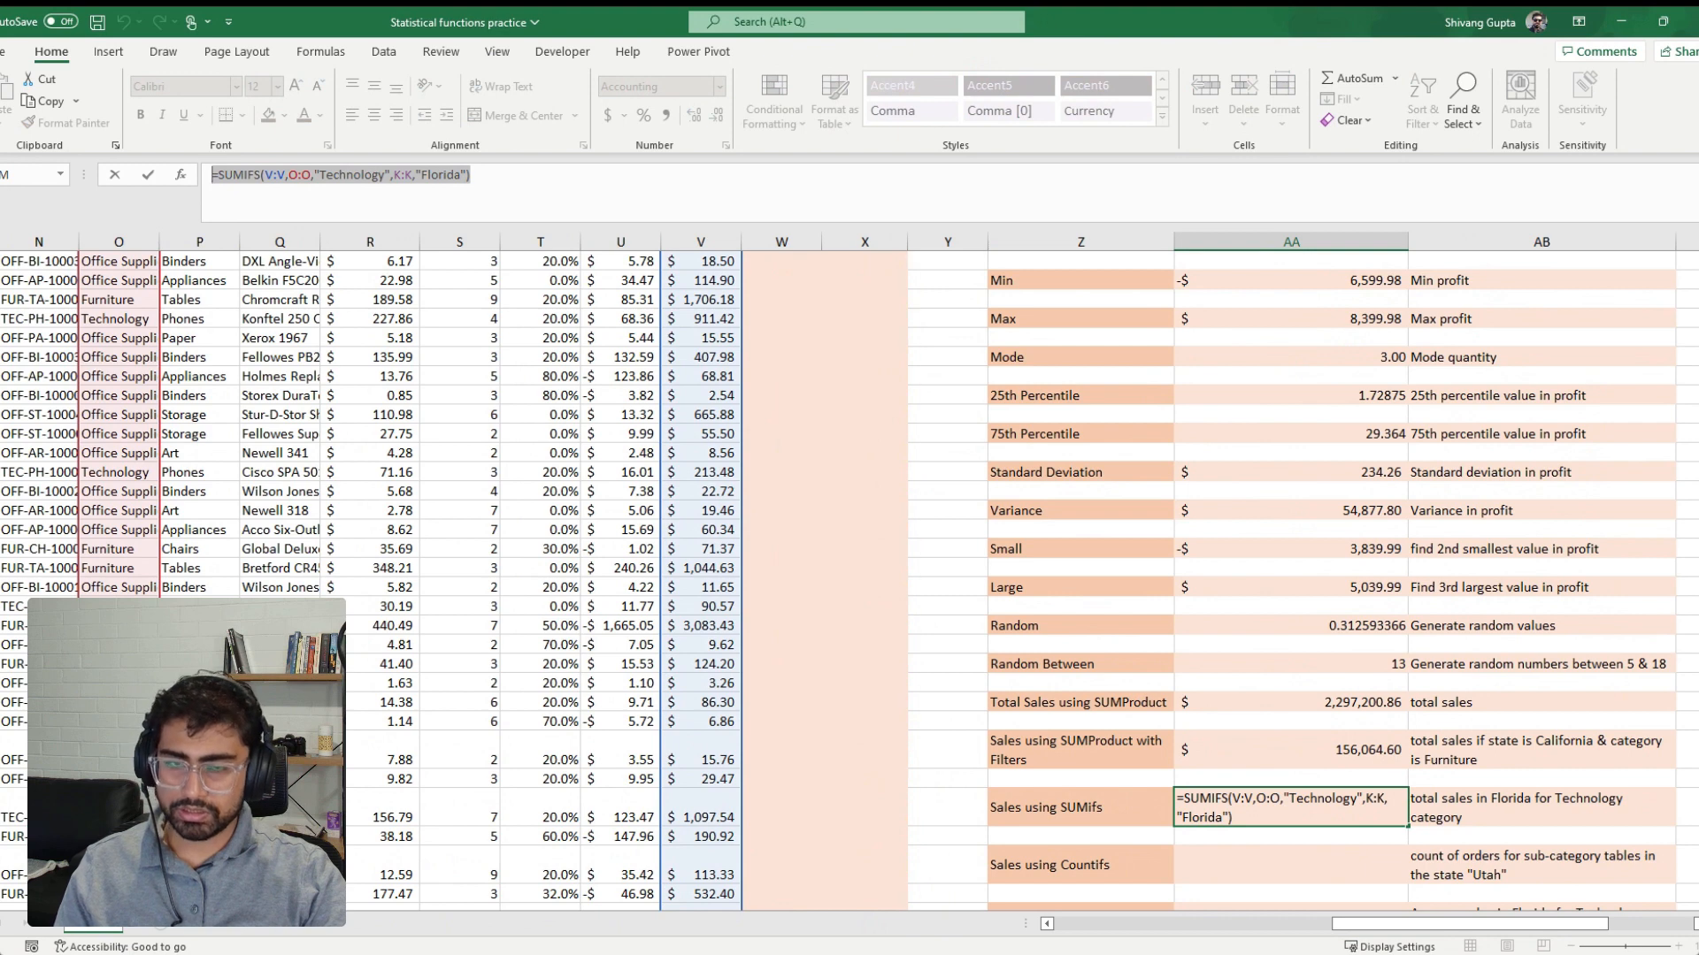
Start a COUNTIFS formula in cell AA39, the value cell for Sales using Countifs
left_click(1220, 848)
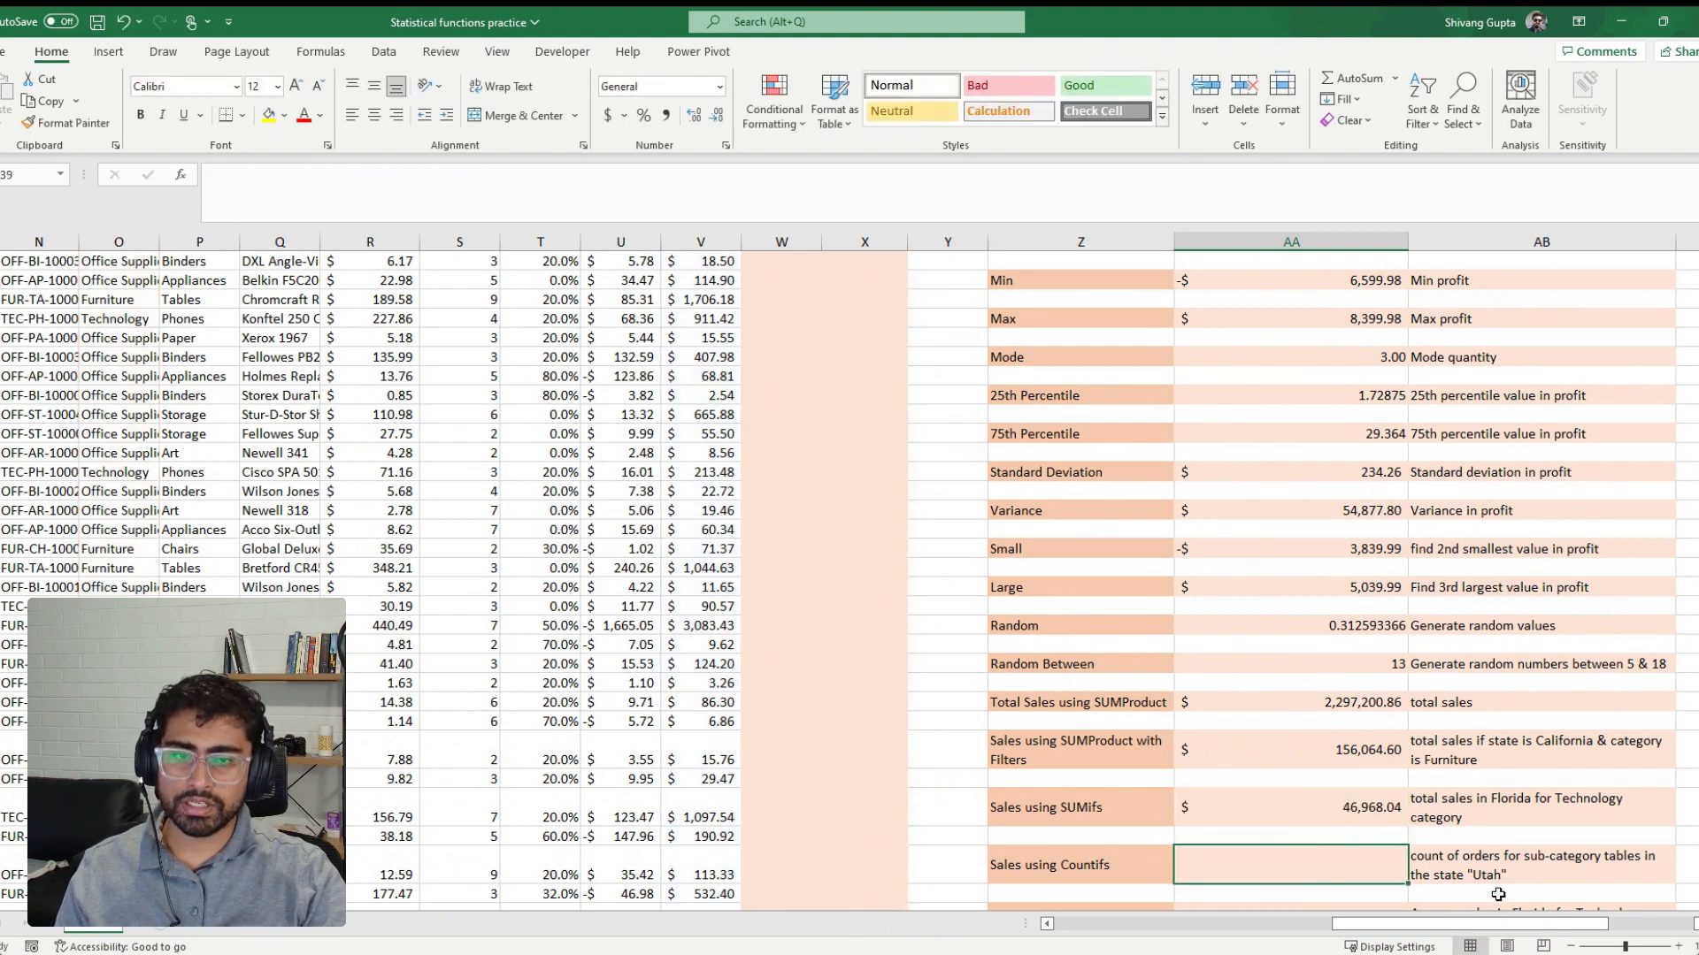
scroll(1504, 879, "down", 1)
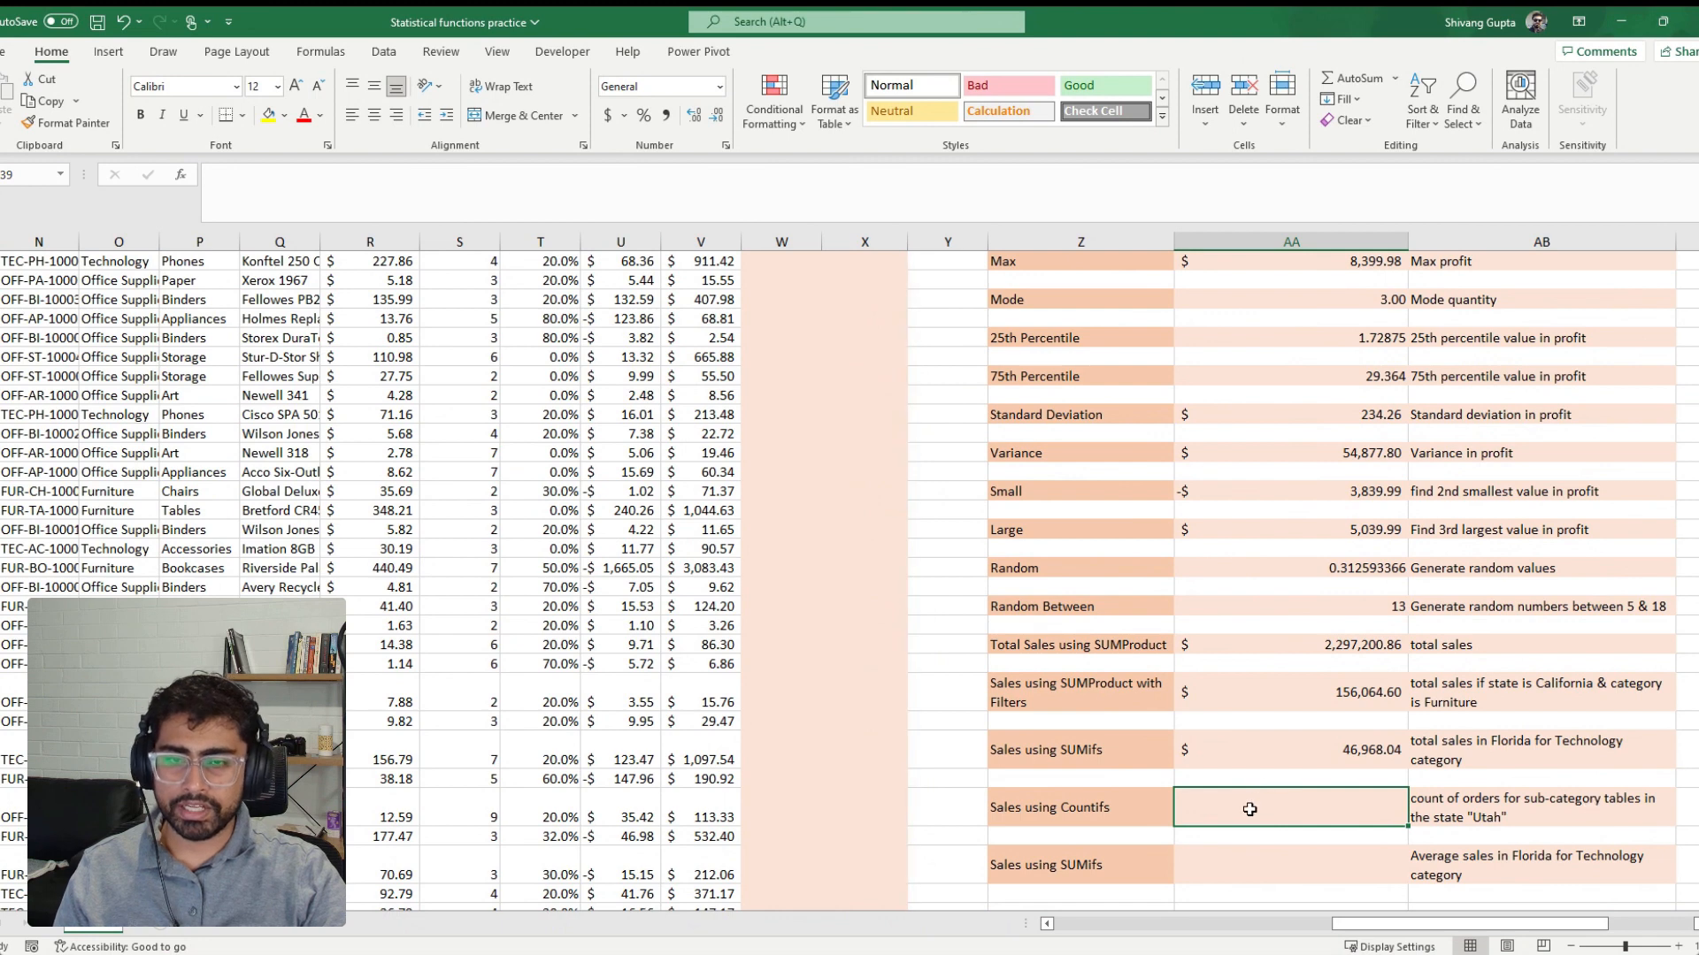
type("=")
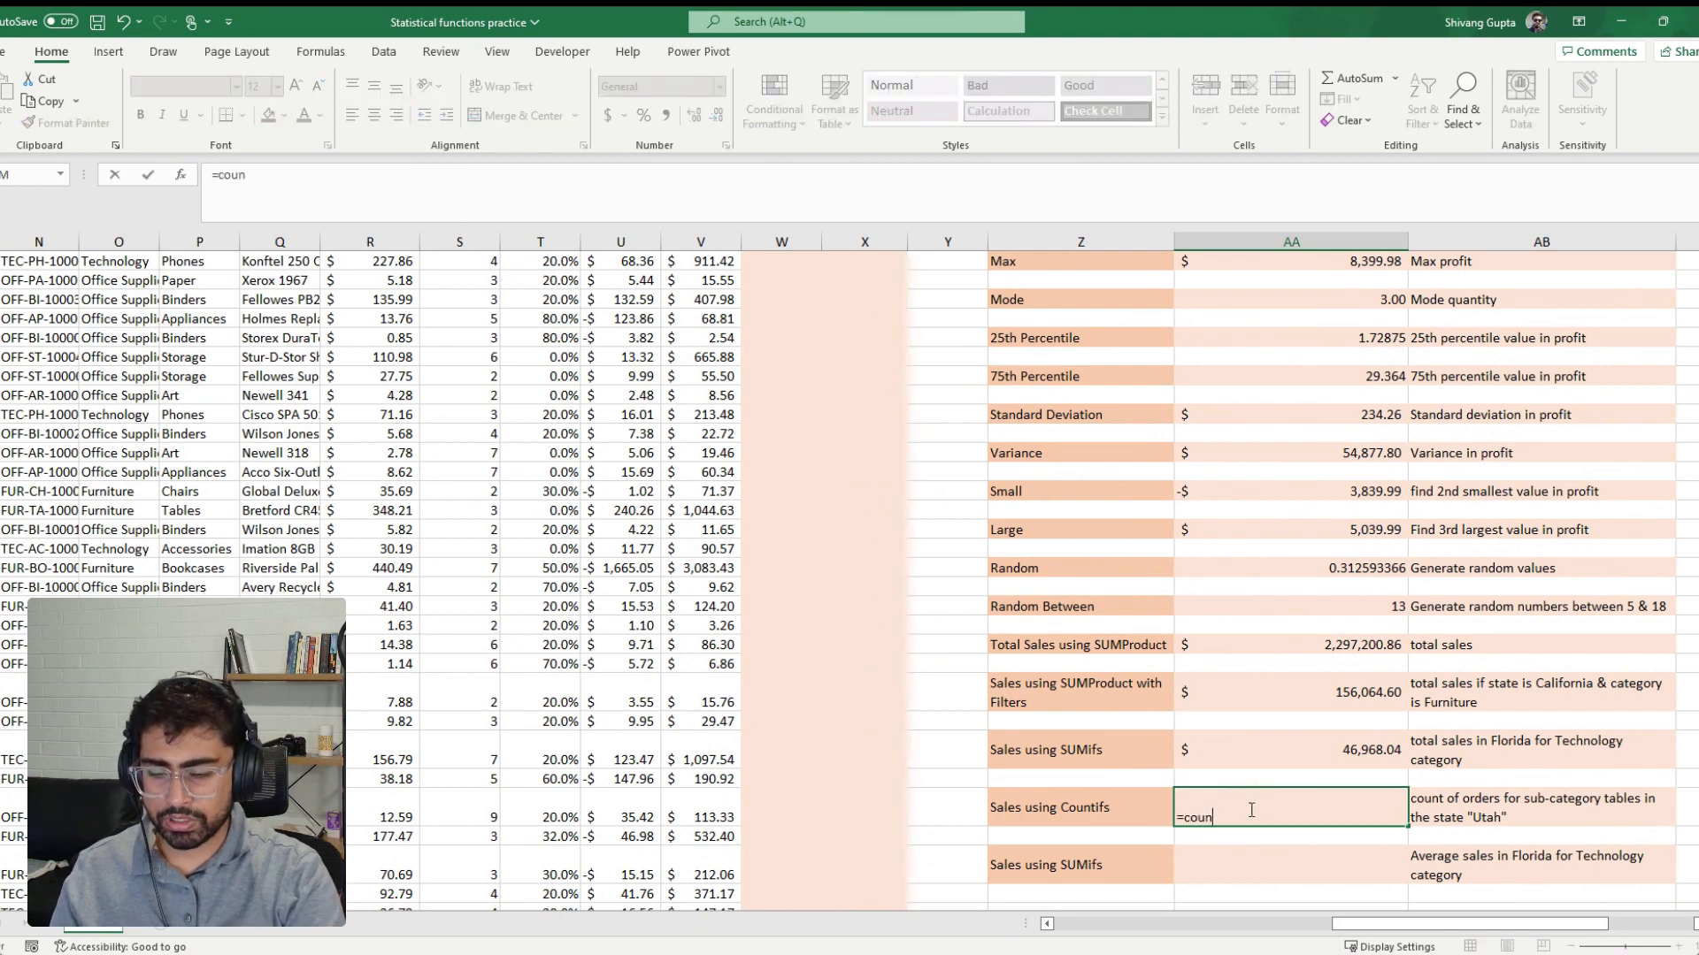
type("coun")
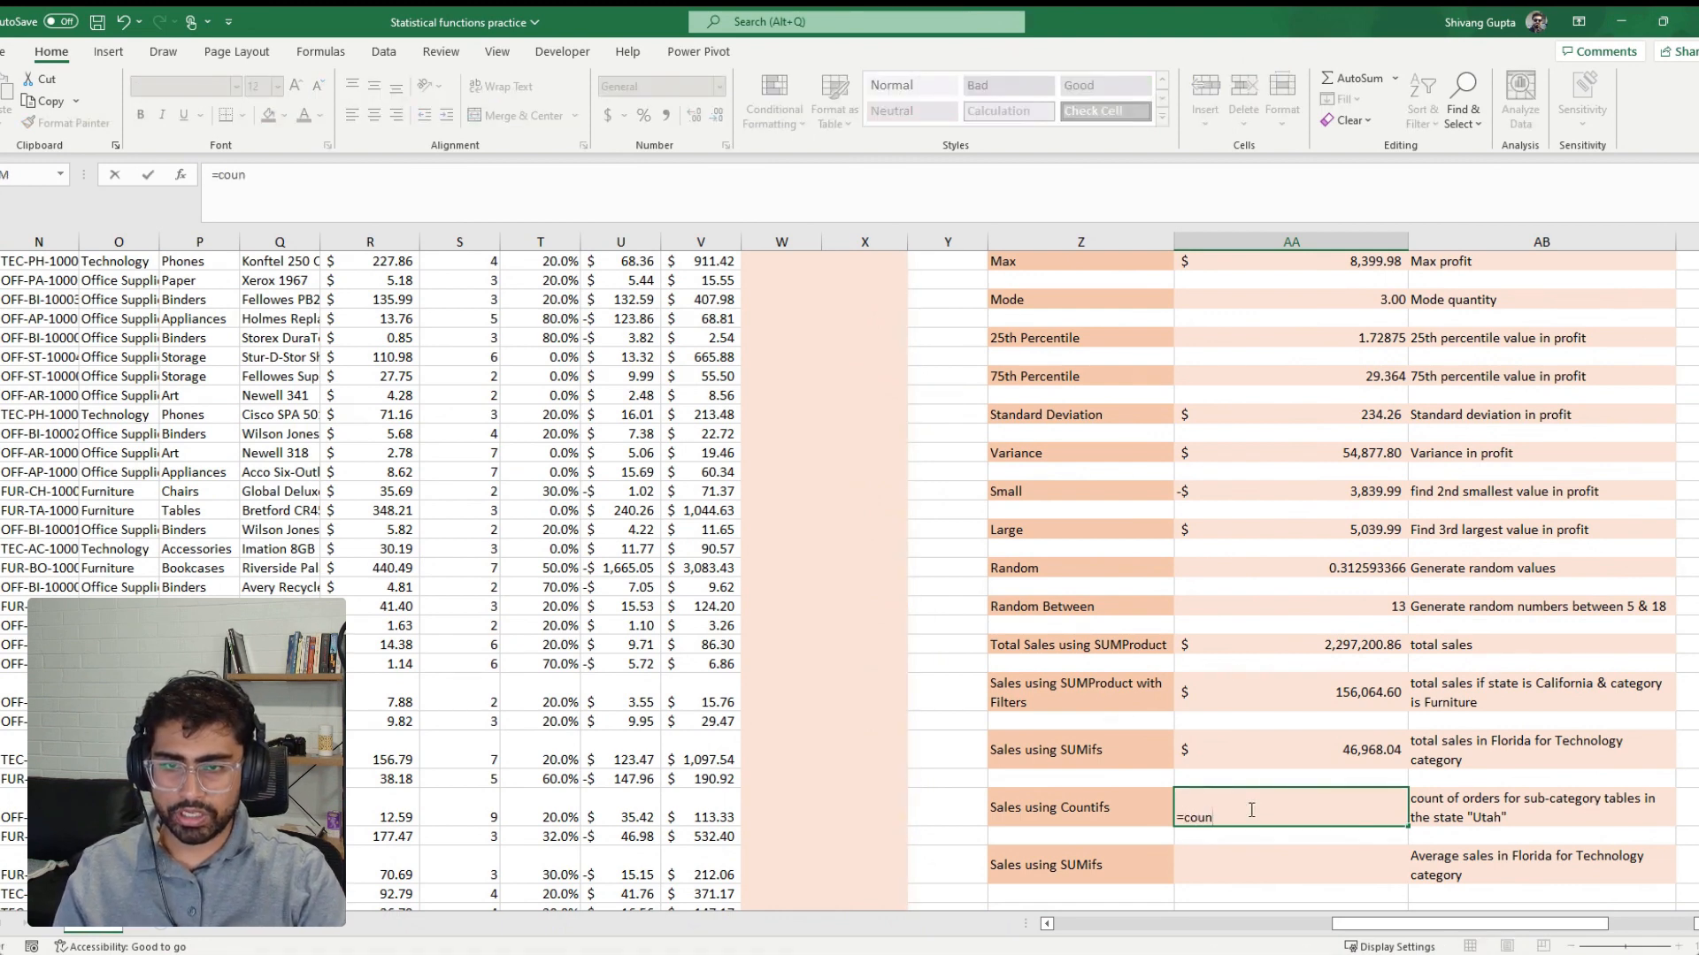
type("tifs")
key("Tab")
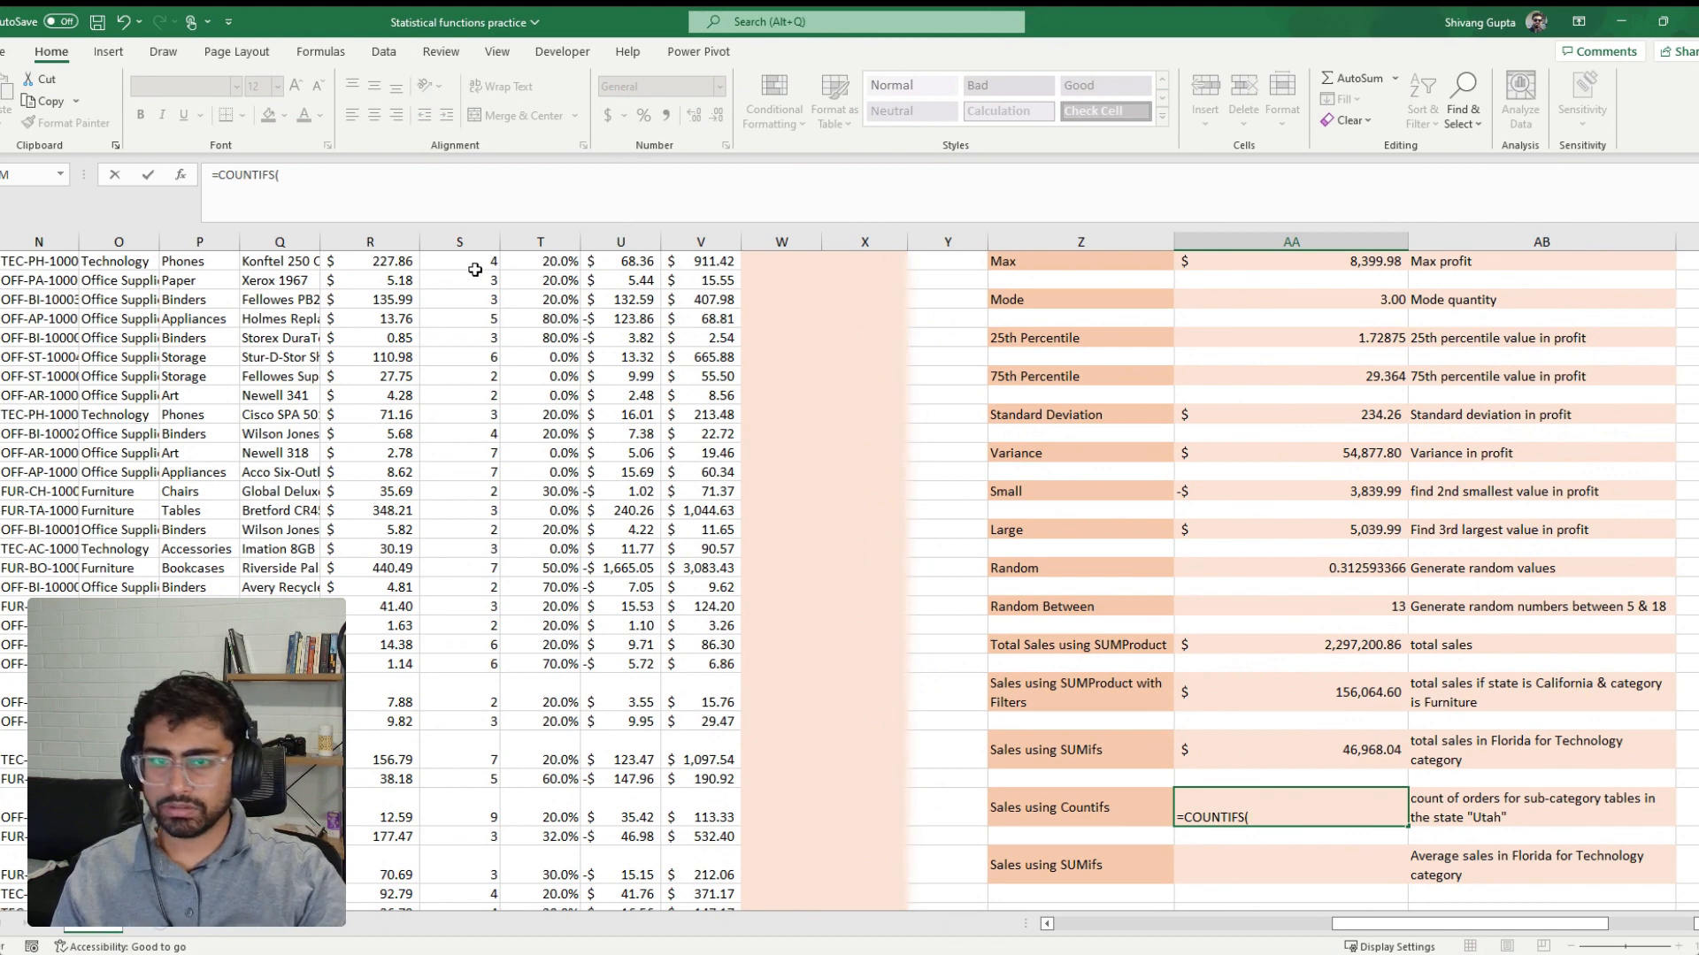
Add the State column K:K with the criterion "Utah" to the COUNTIFS formula
left_click(409, 304)
key("Left")
key("Left")
key("Left")
key("Left")
key("Left")
key("Left")
key("Left")
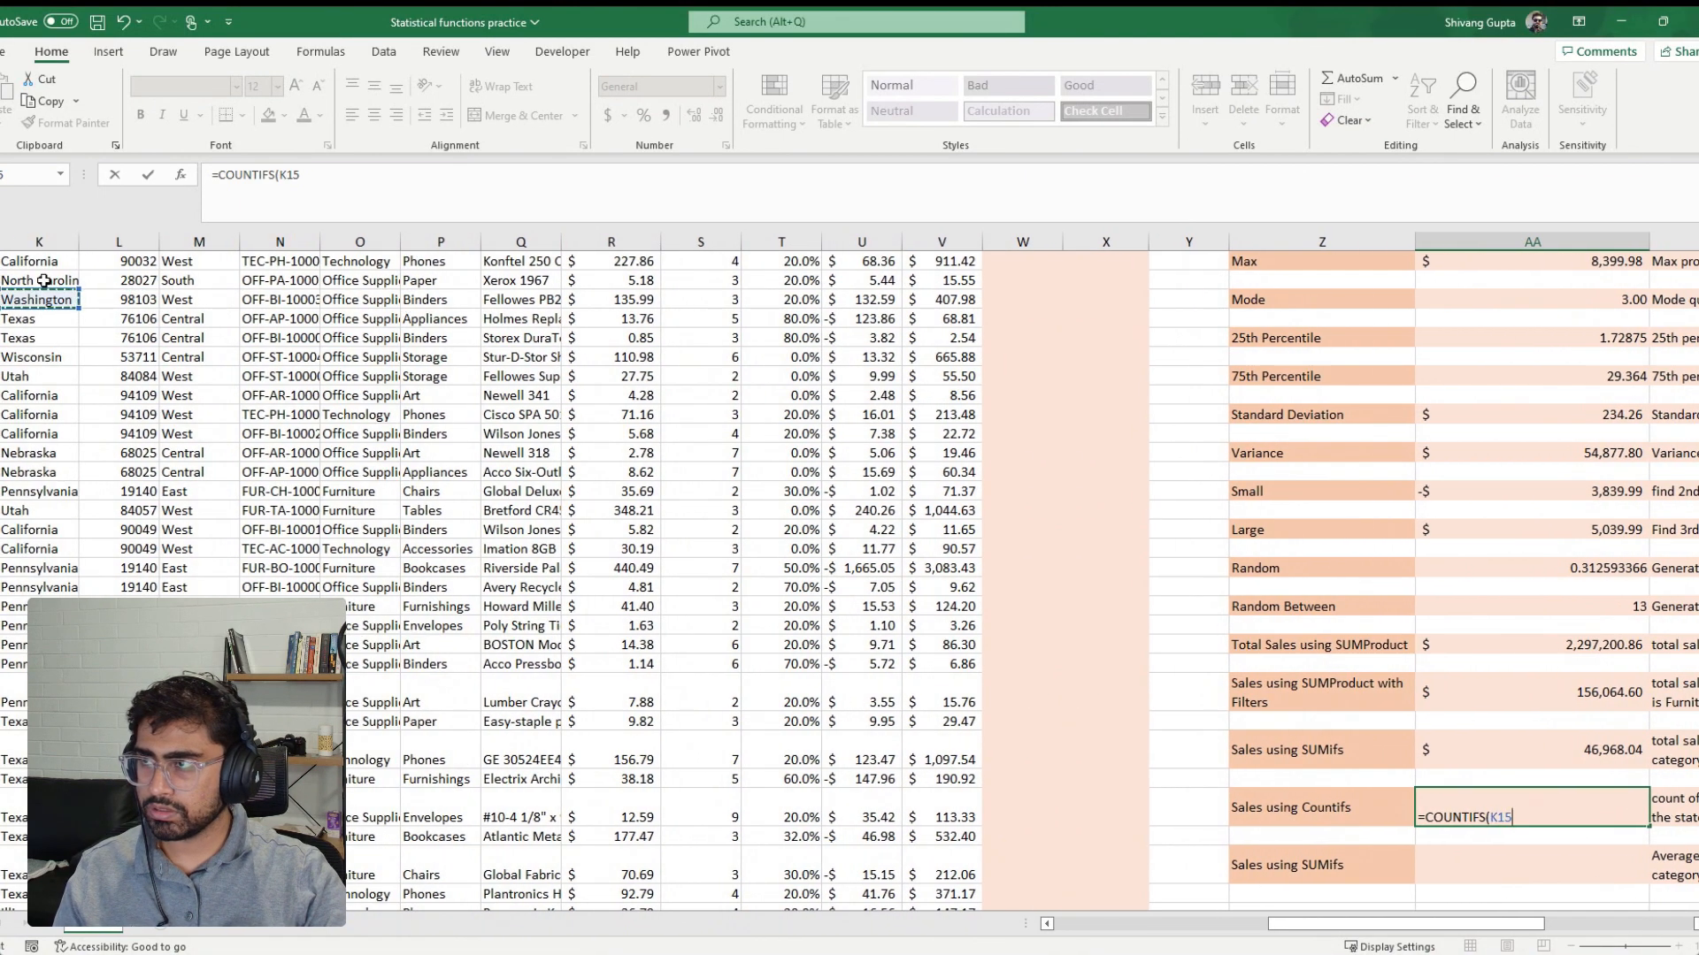
left_click(51, 237)
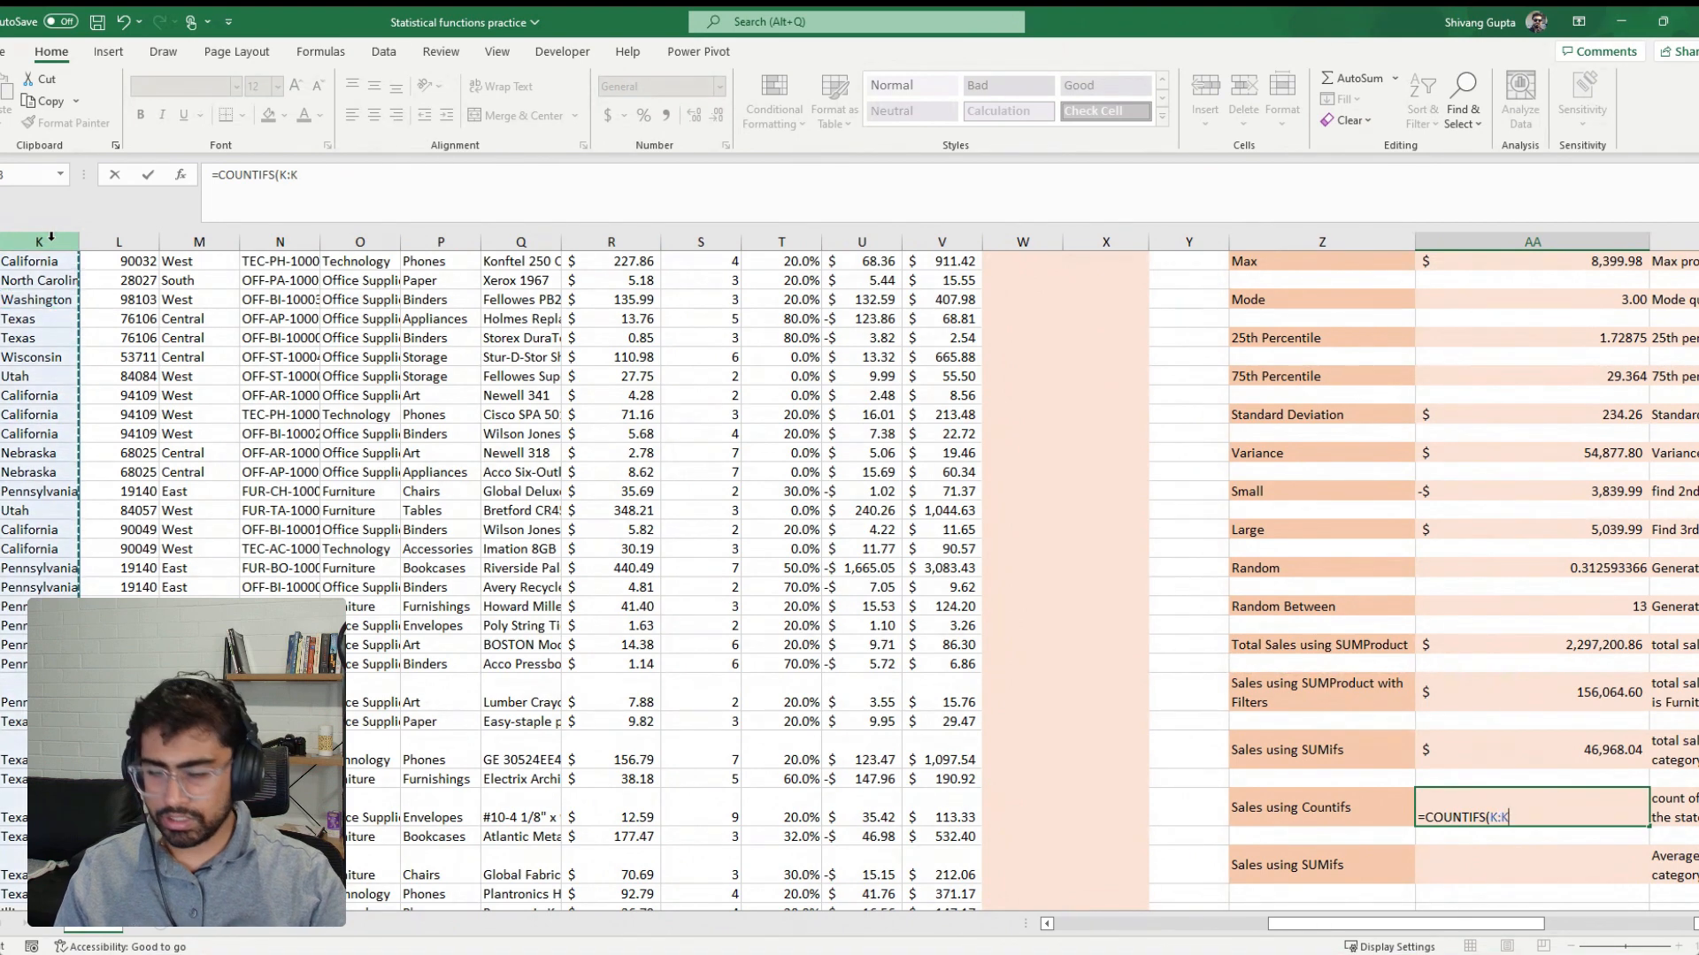
type(",\"")
type("N")
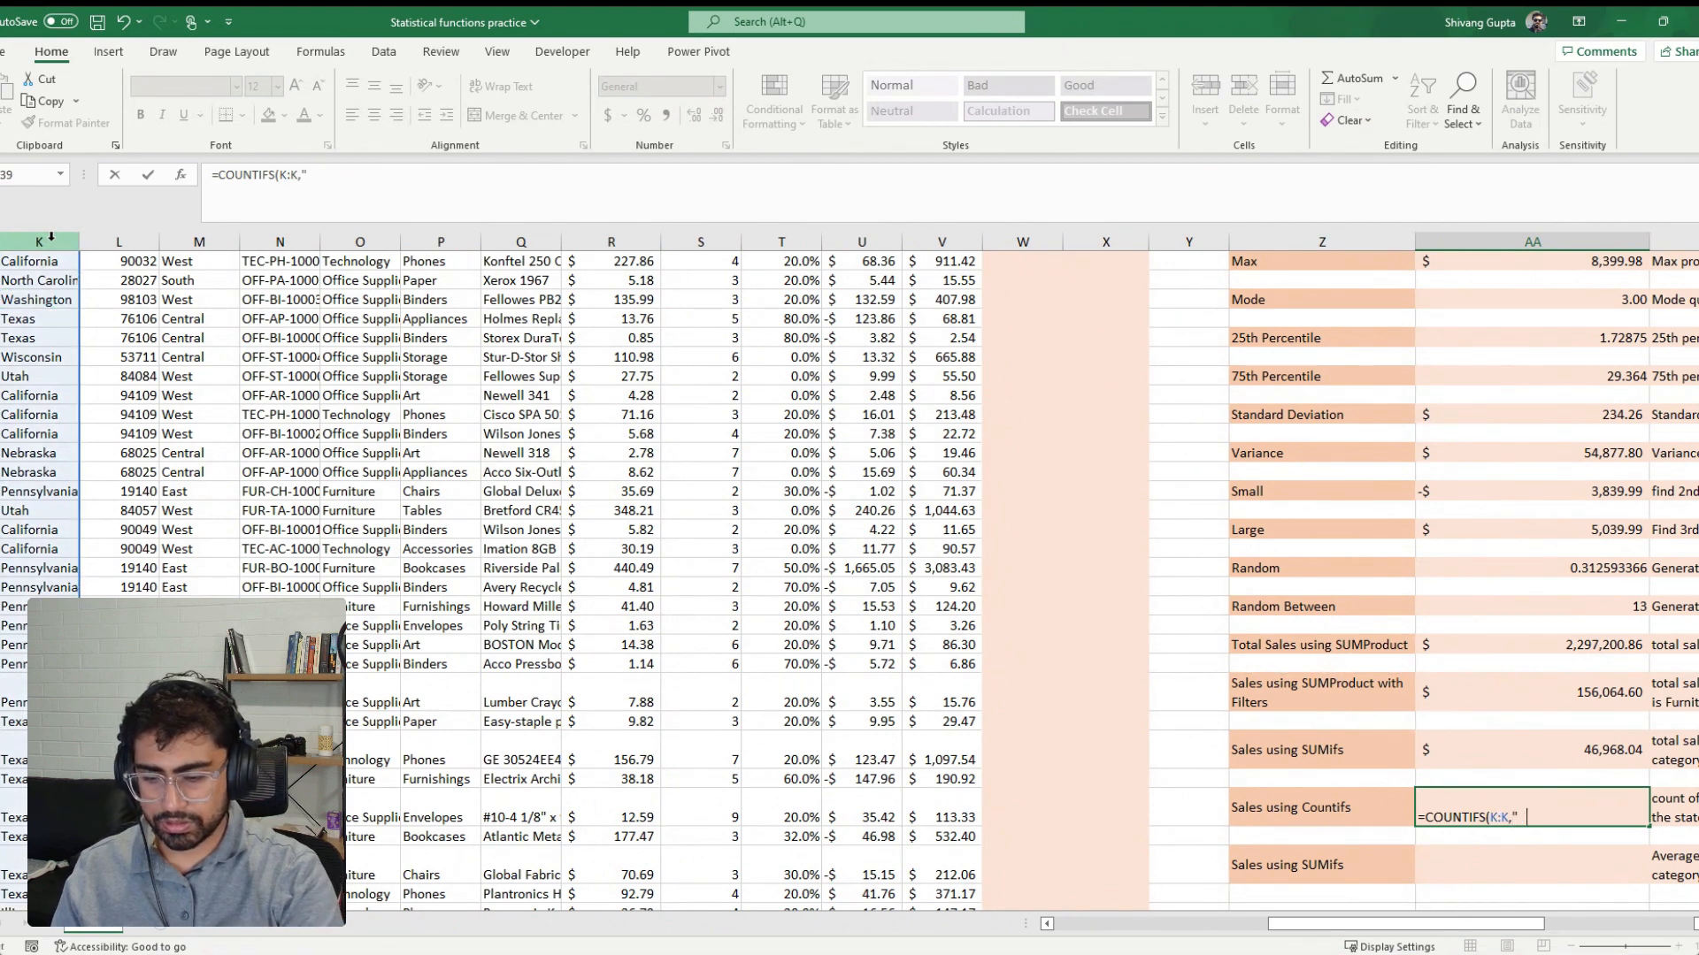
type("tah\",")
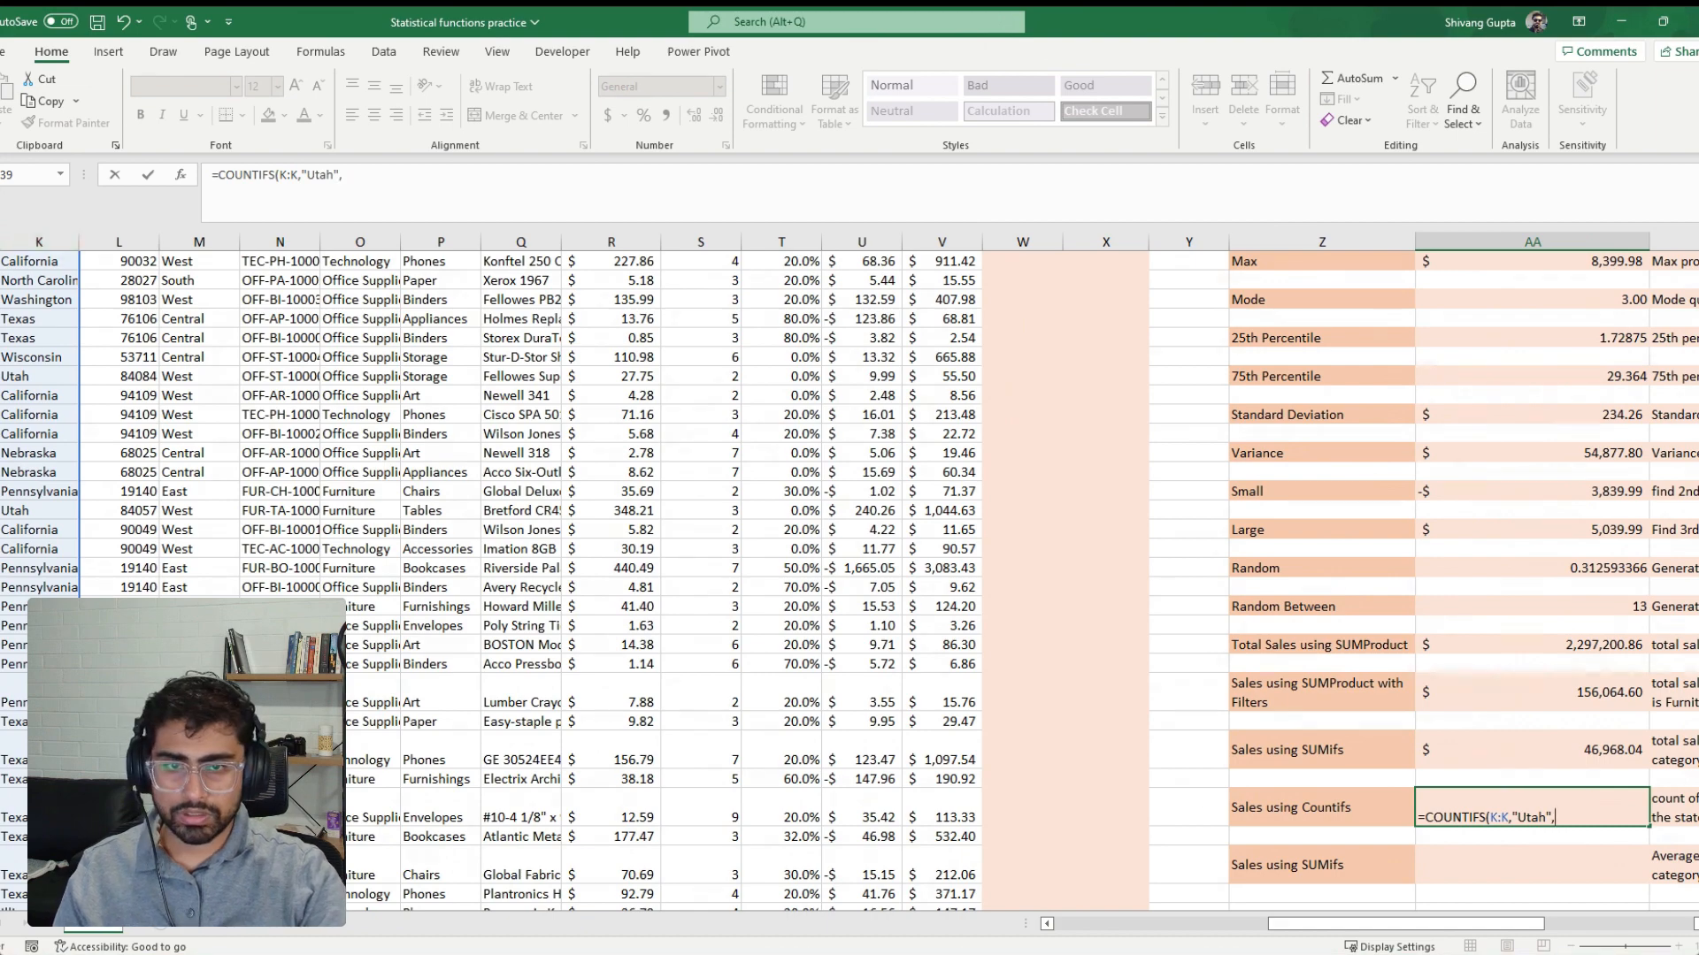
Add the Sub-Category column P:P as the second criteria range of the COUNTIFS formula
mouse_move(1519, 923)
left_mouse_down()
mouse_move(1559, 925)
mouse_move(1523, 927)
mouse_move(1541, 940)
left_mouse_up()
scroll(496, 429, "up", 3)
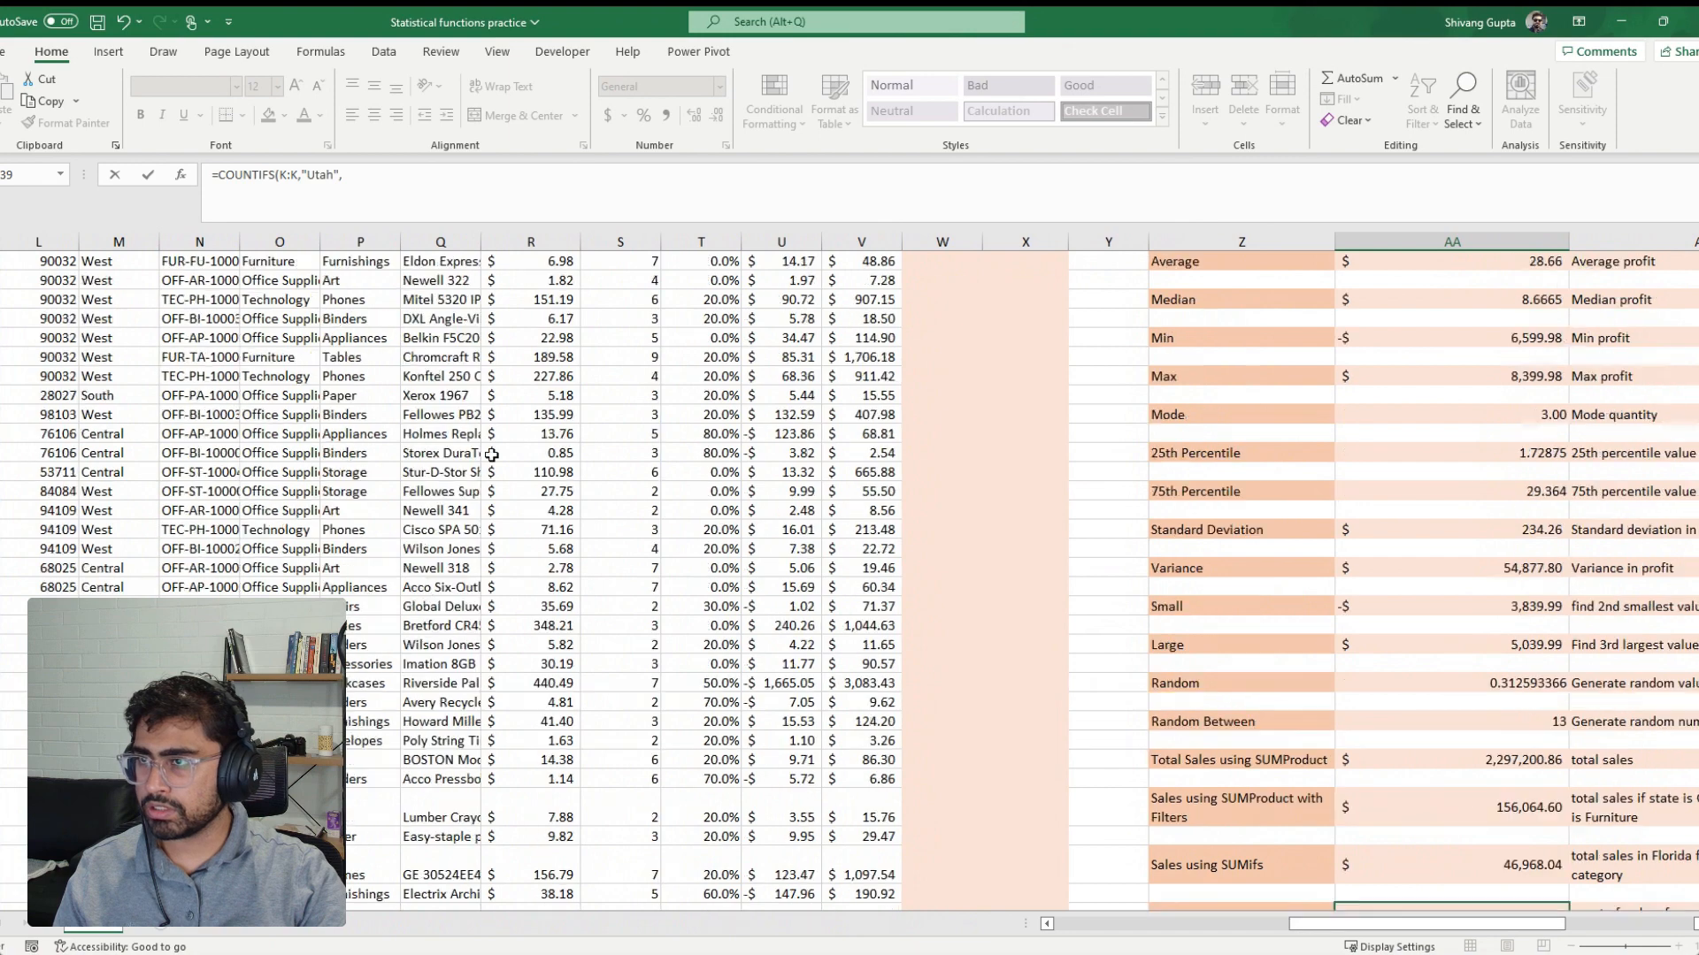
left_click(372, 238)
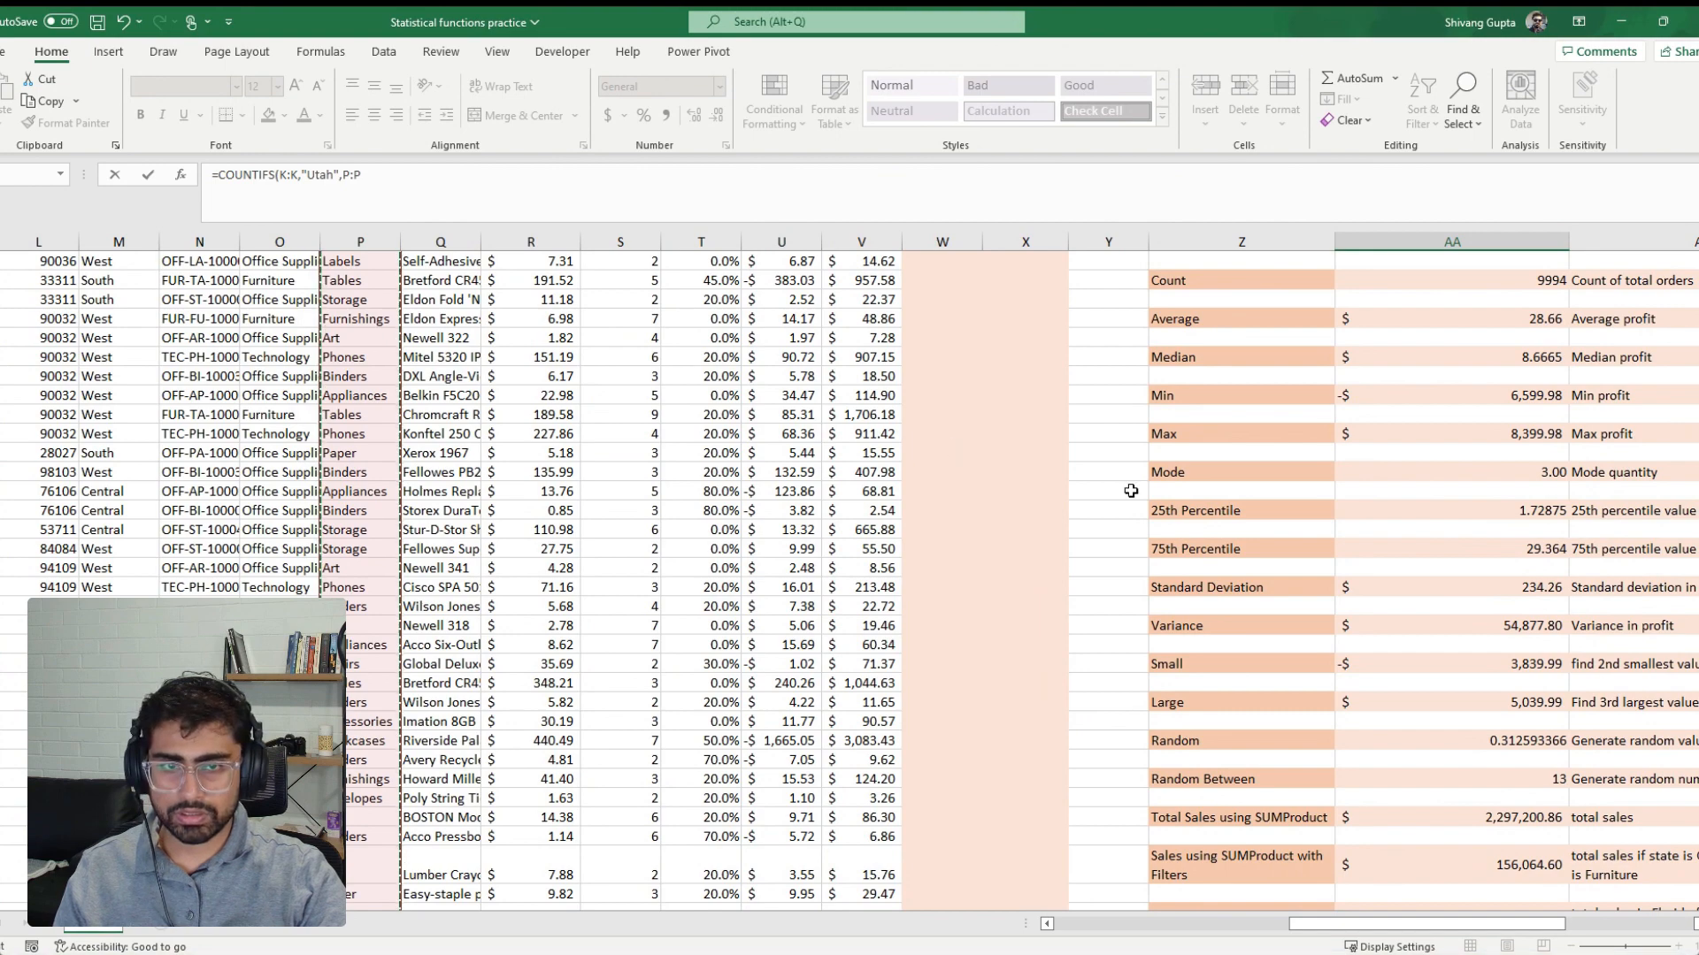
scroll(1206, 512, "down", 3)
scroll(1207, 512, "down", 3)
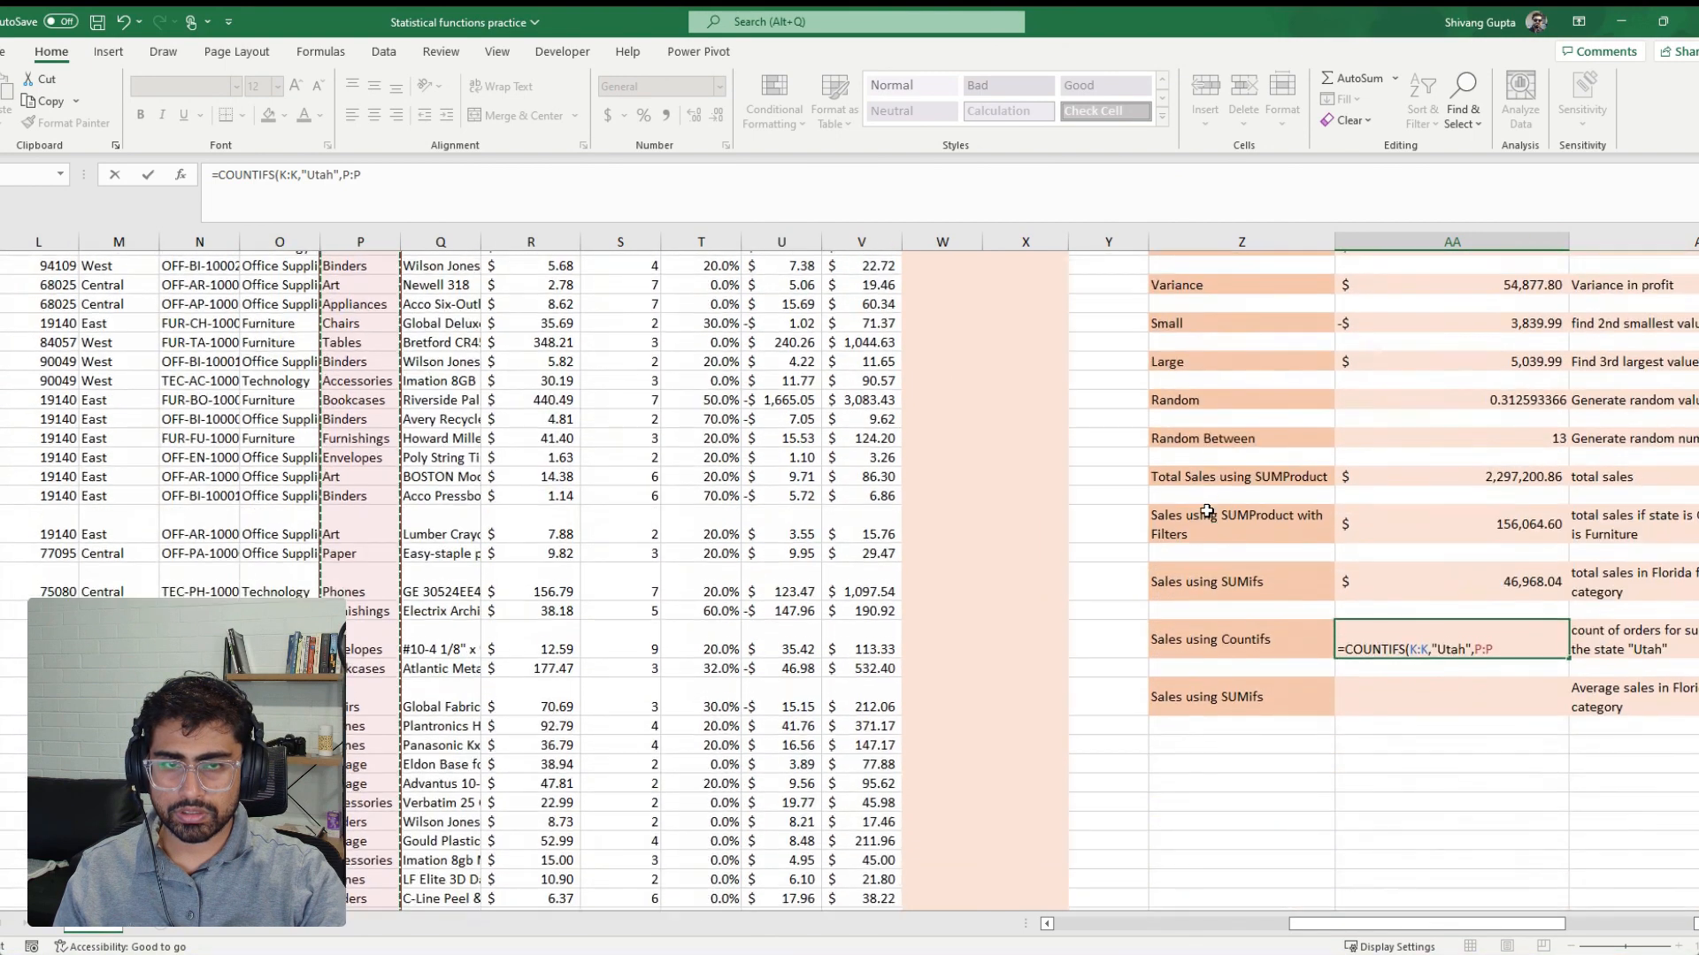
left_click_drag(1465, 926, 1356, 928)
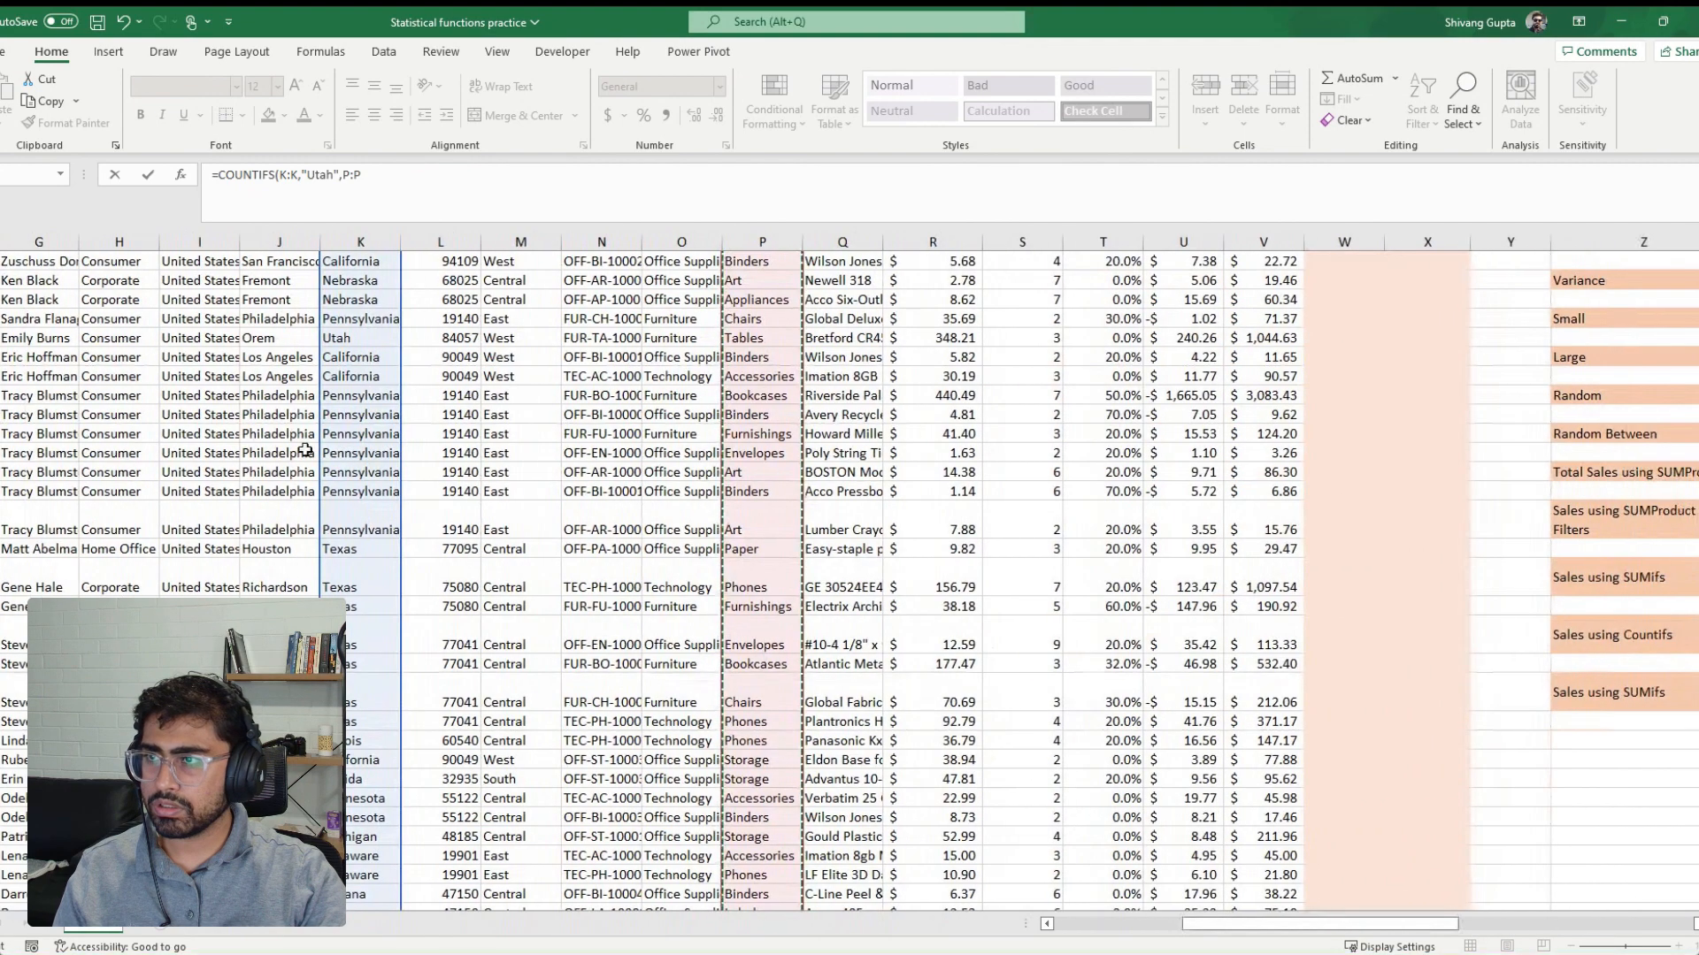
scroll(306, 451, "up", 7)
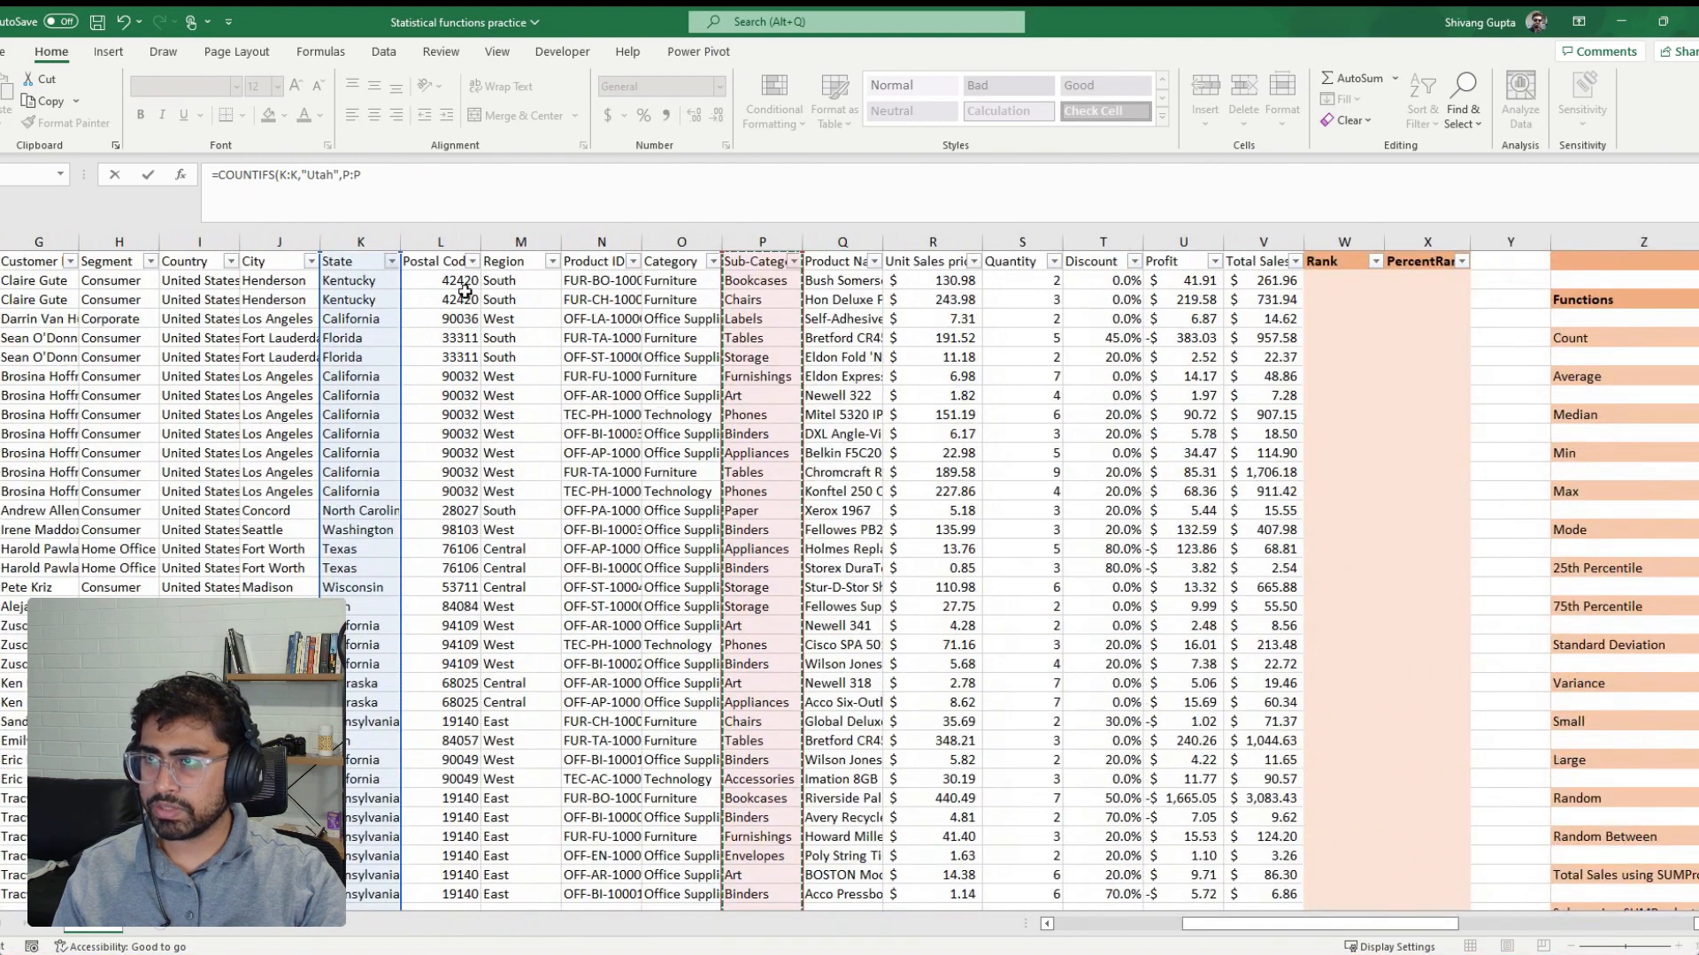
Enter "Tables" as the criterion for the Sub-Category range and complete the COUNTIFS formula
left_click(449, 185)
type(", \"")
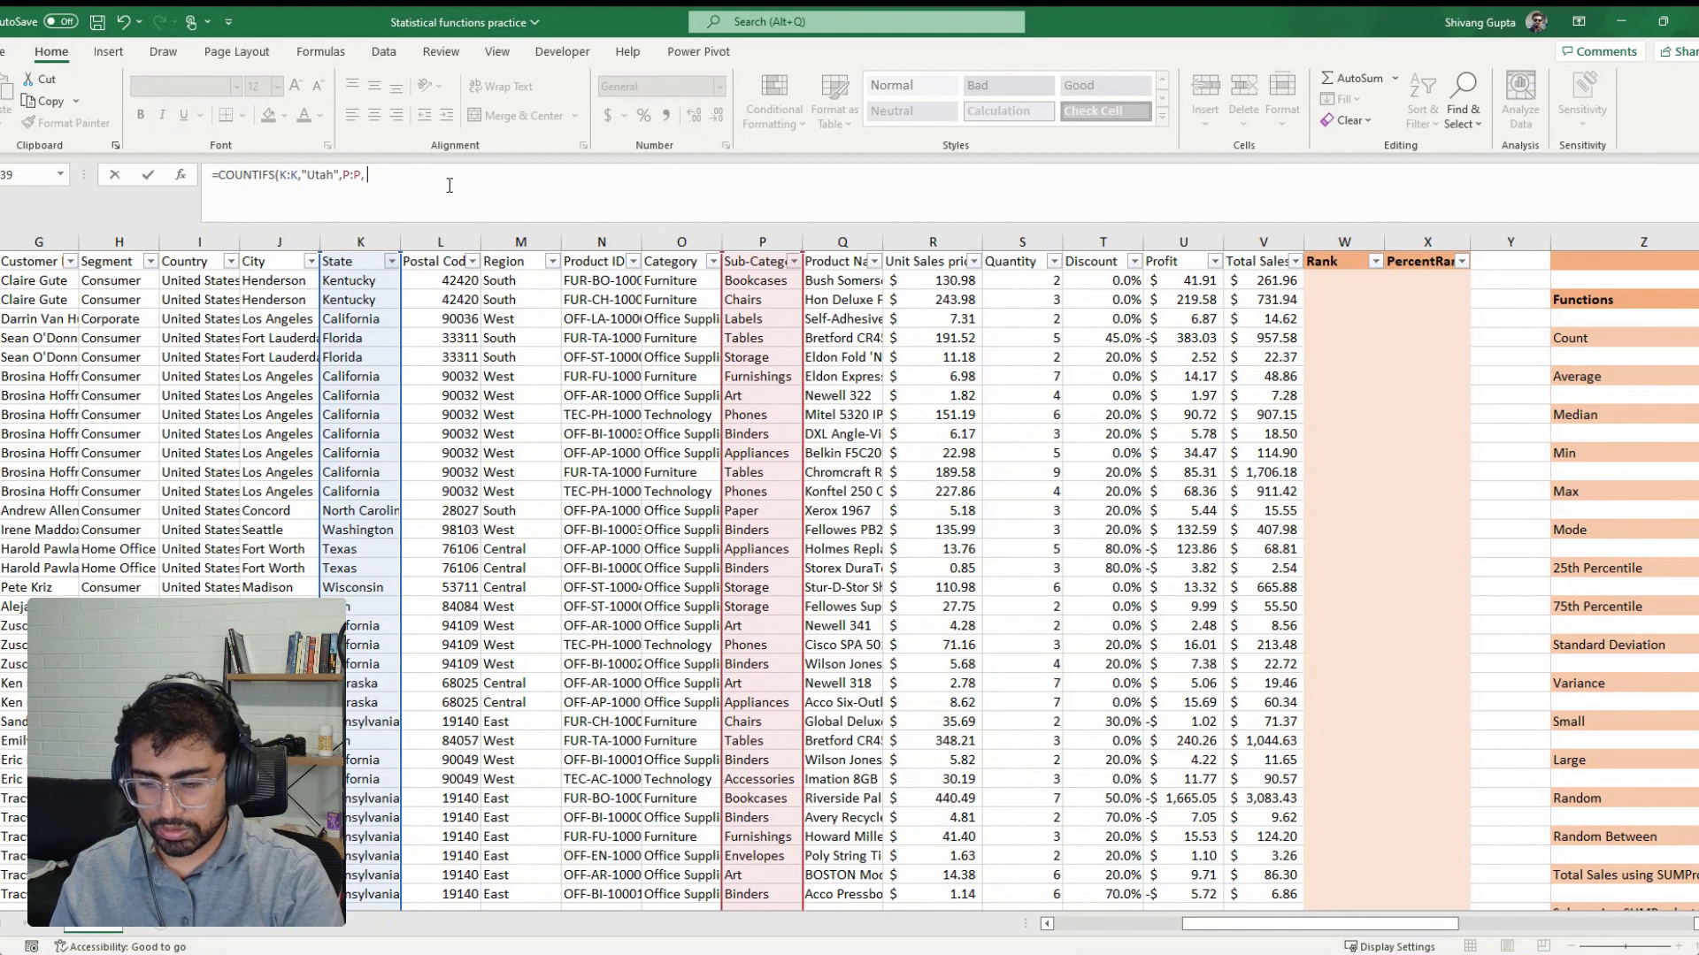
type("tab")
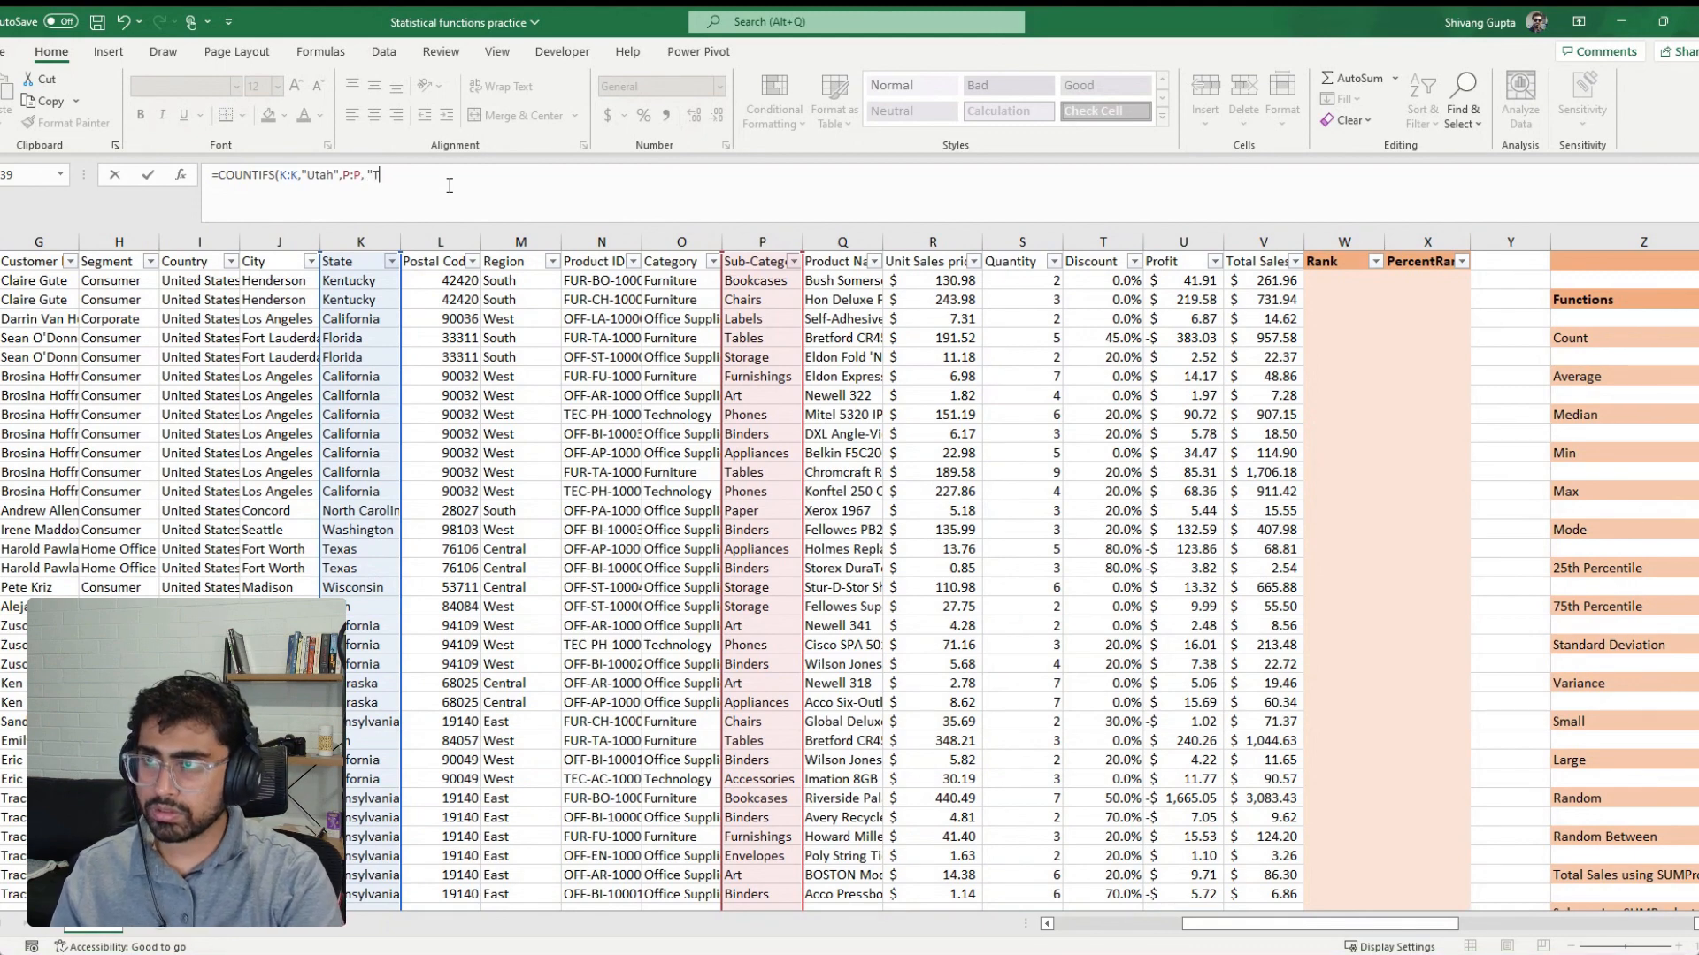
key("BackSpace")
key("BackSpace")
key("BackSpace")
type("Tables\"")
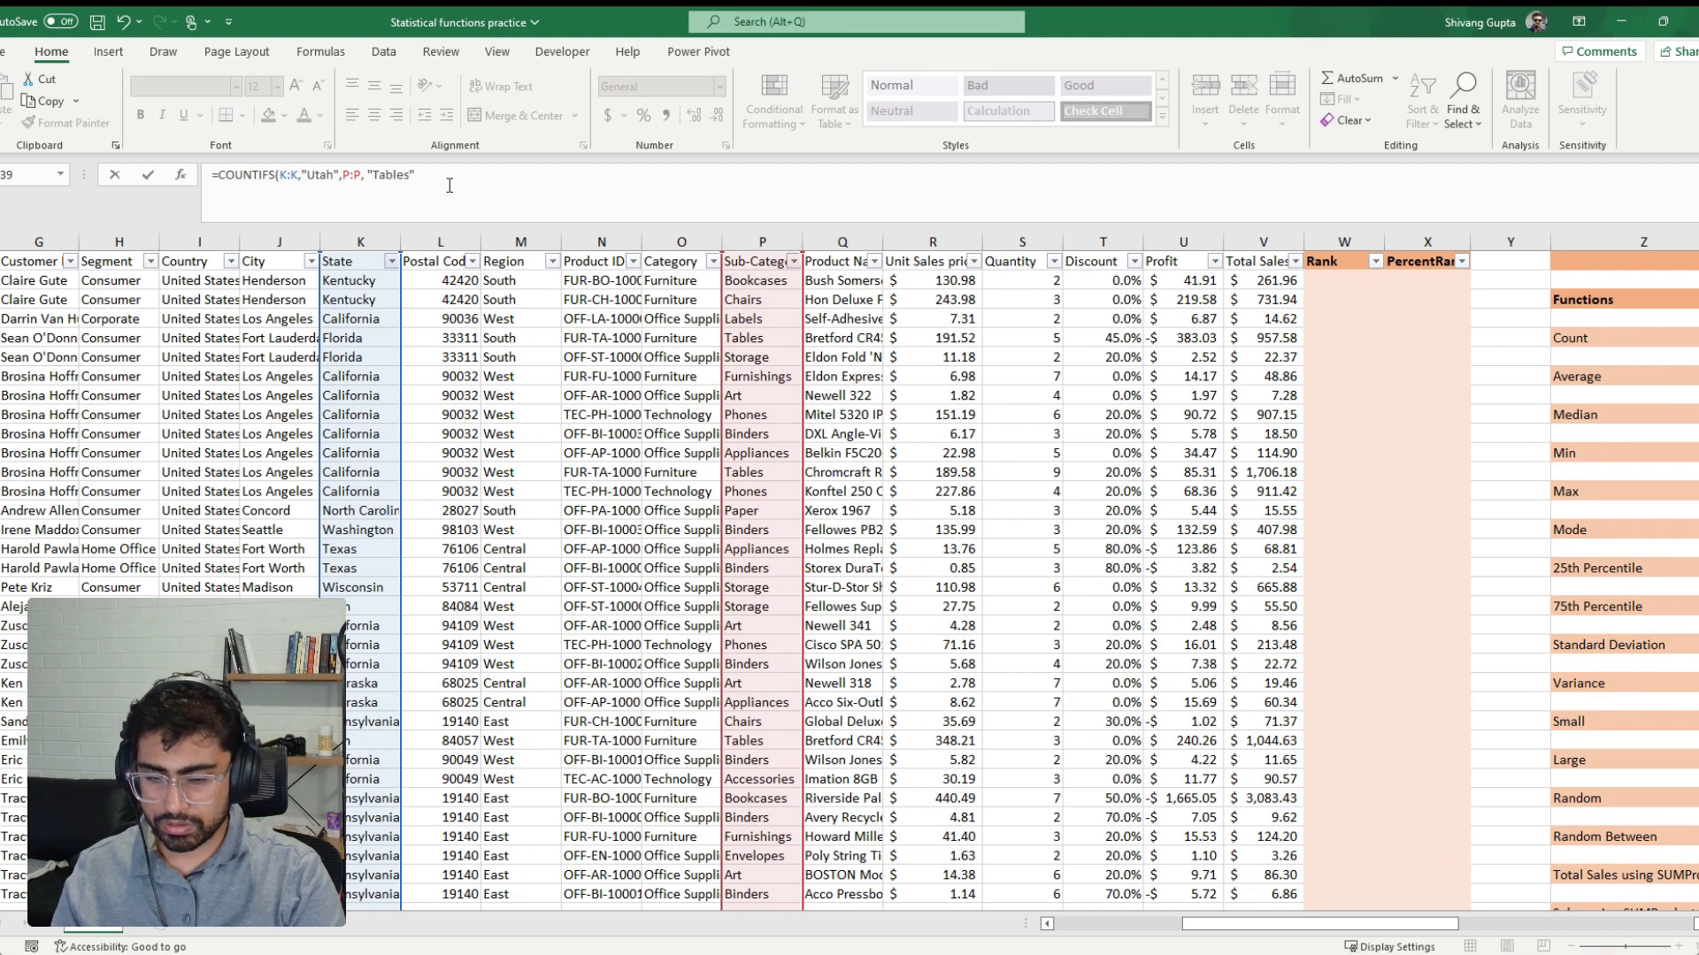
type(")")
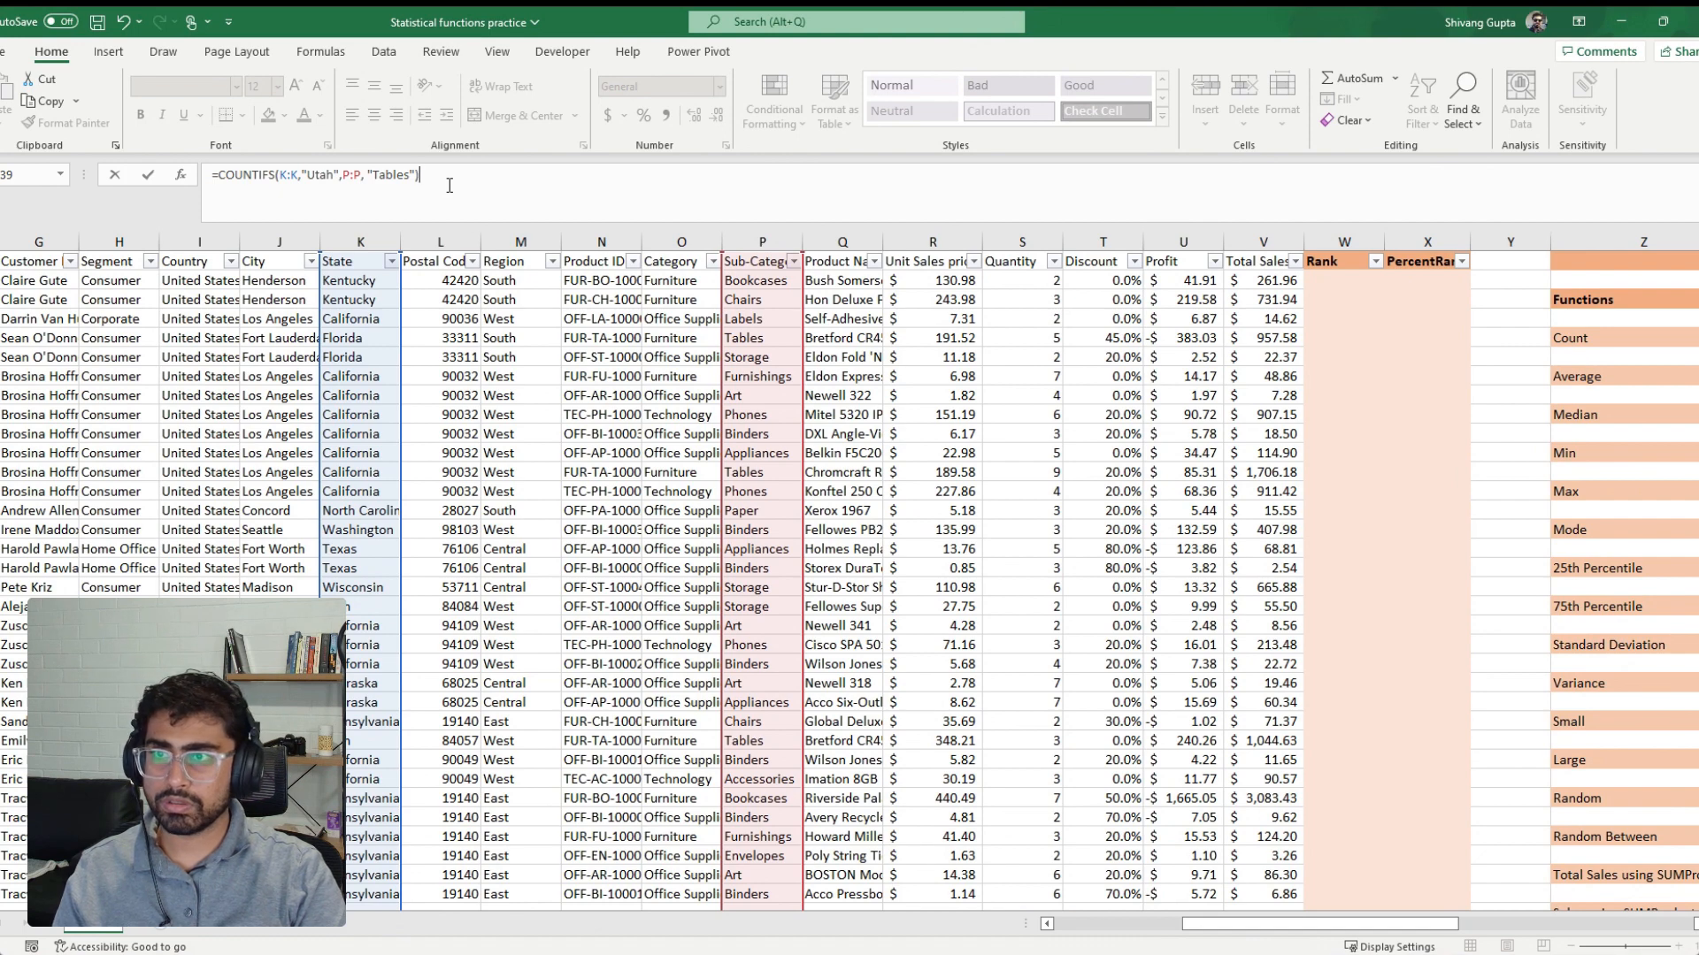
key("Return")
key("Up")
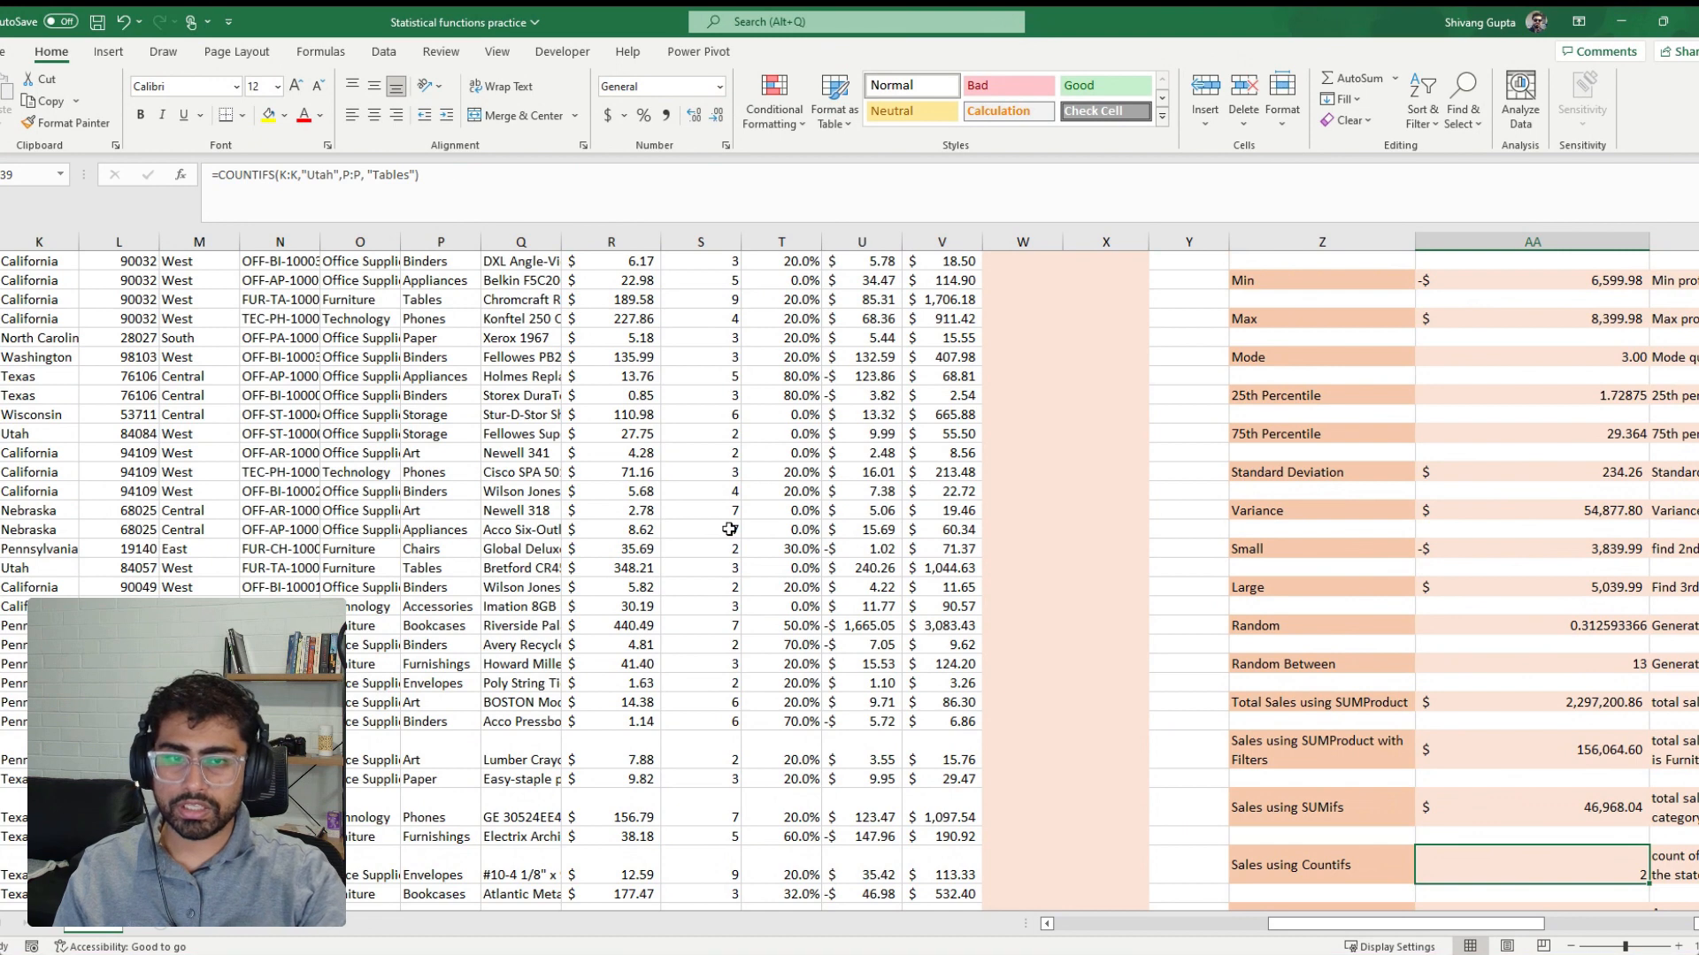
Filter the Sub-Category column of the order data to show only Tables
scroll(353, 550, "up", 3)
left_click(441, 338)
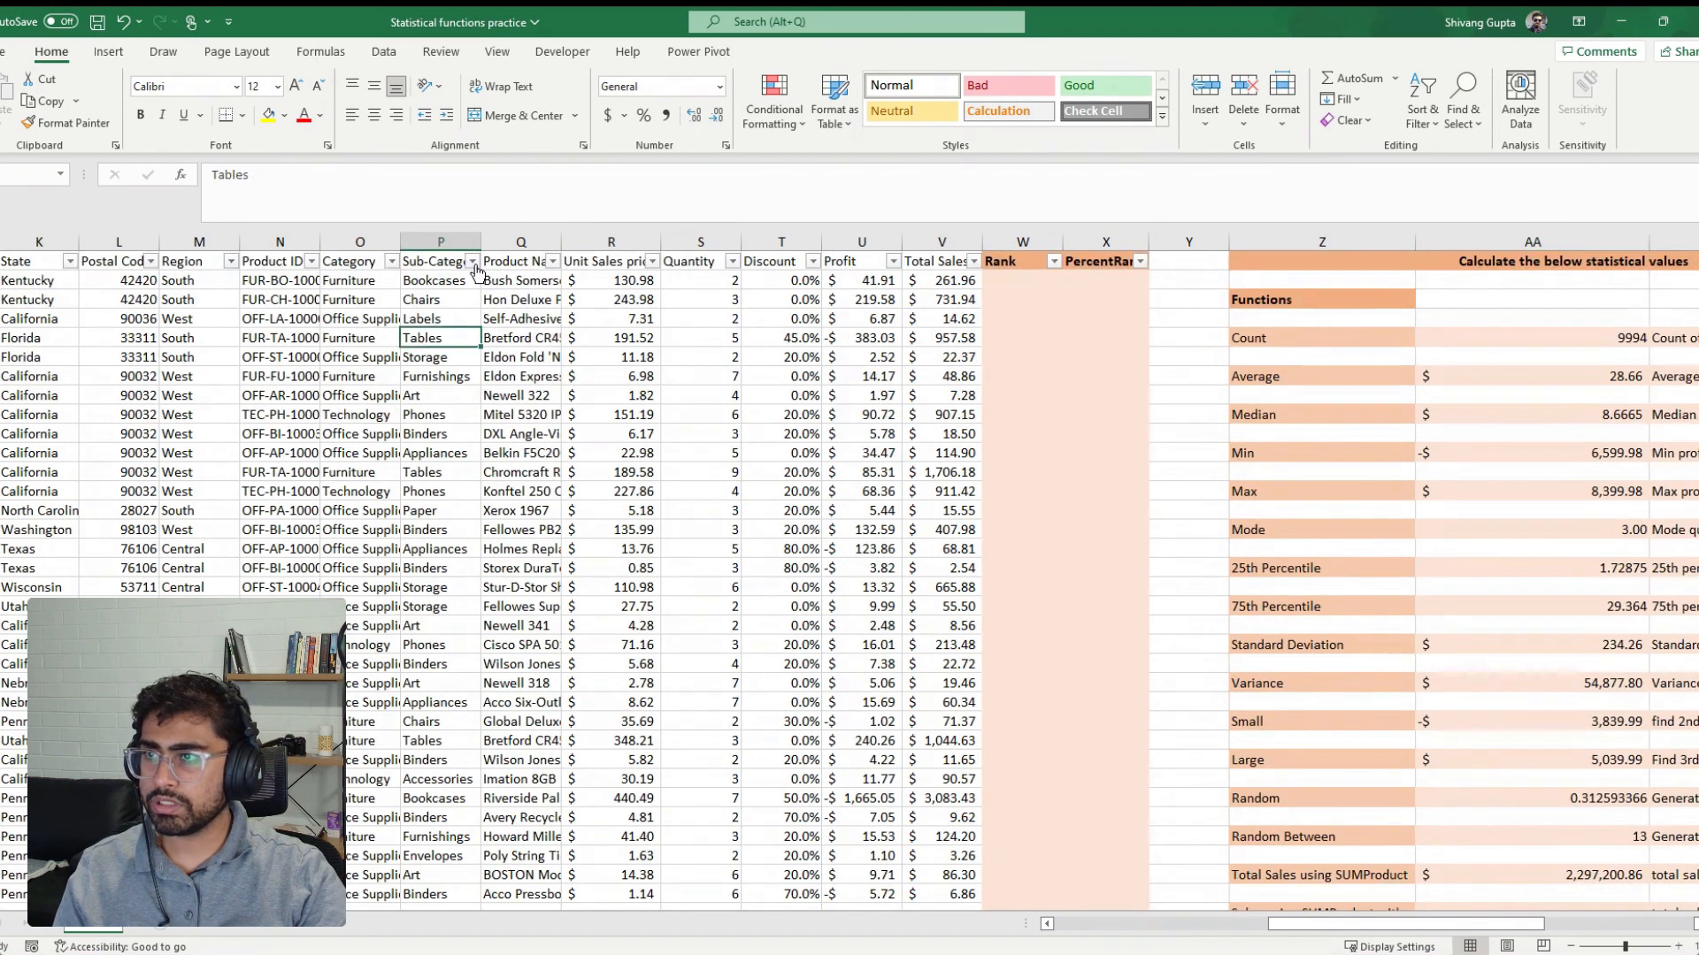
left_click(472, 262)
left_click(335, 477)
scroll(337, 549, "down", 2)
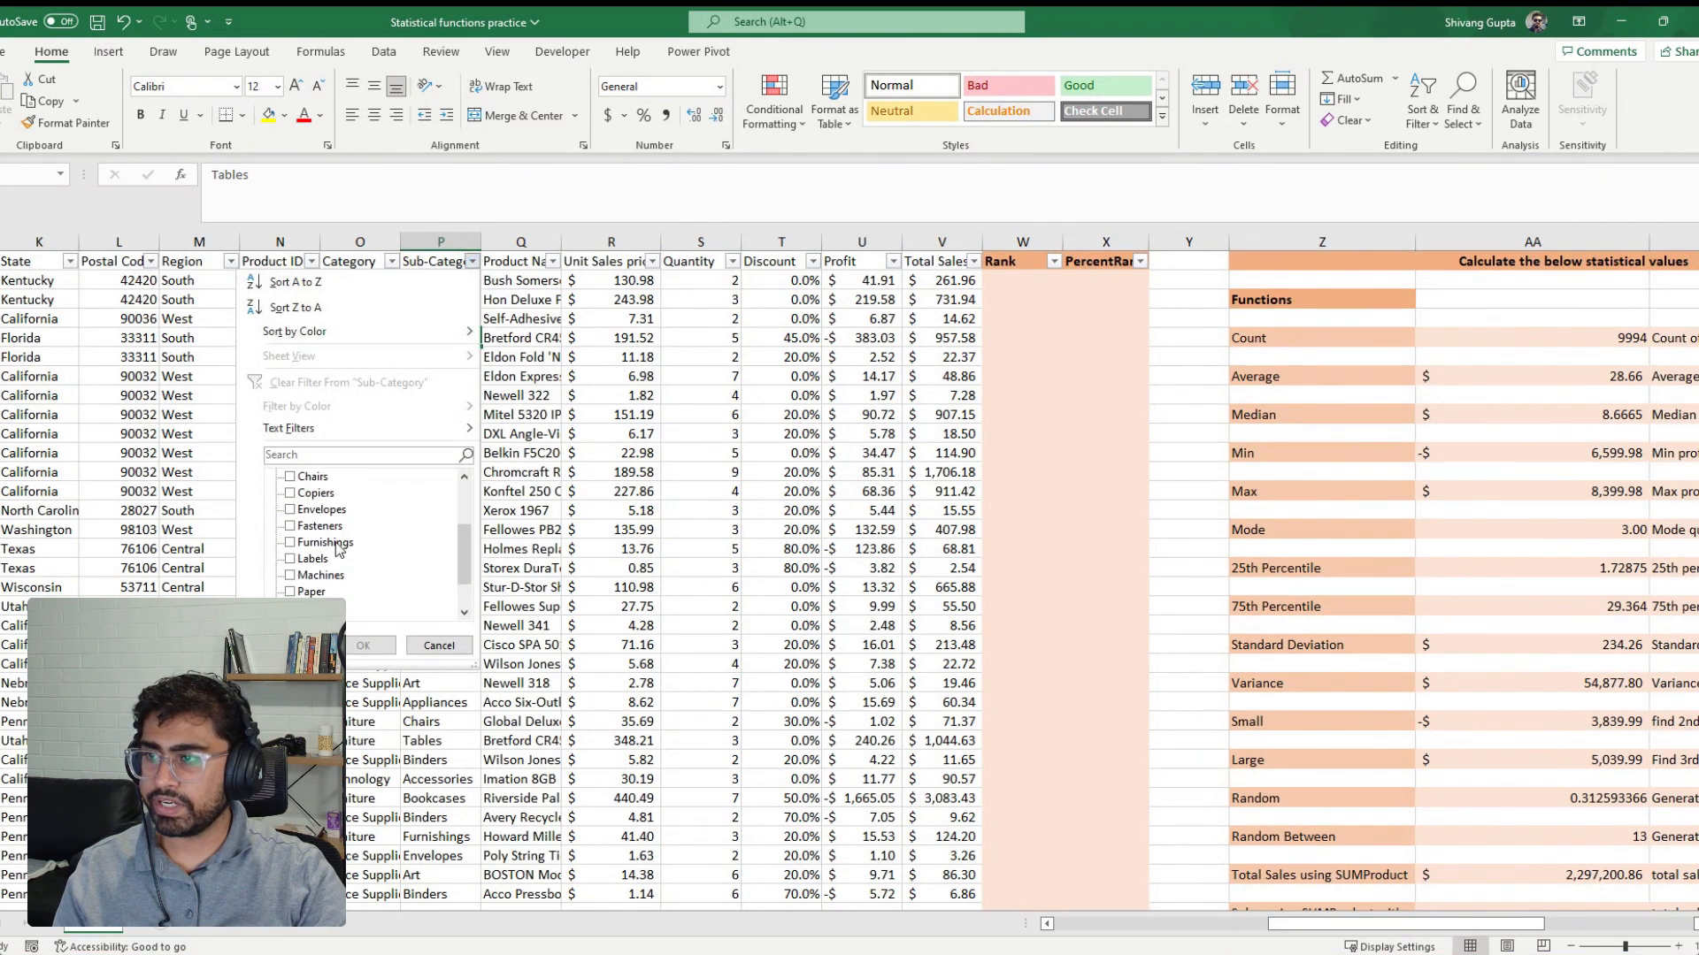
scroll(339, 551, "down", 1)
left_click(289, 608)
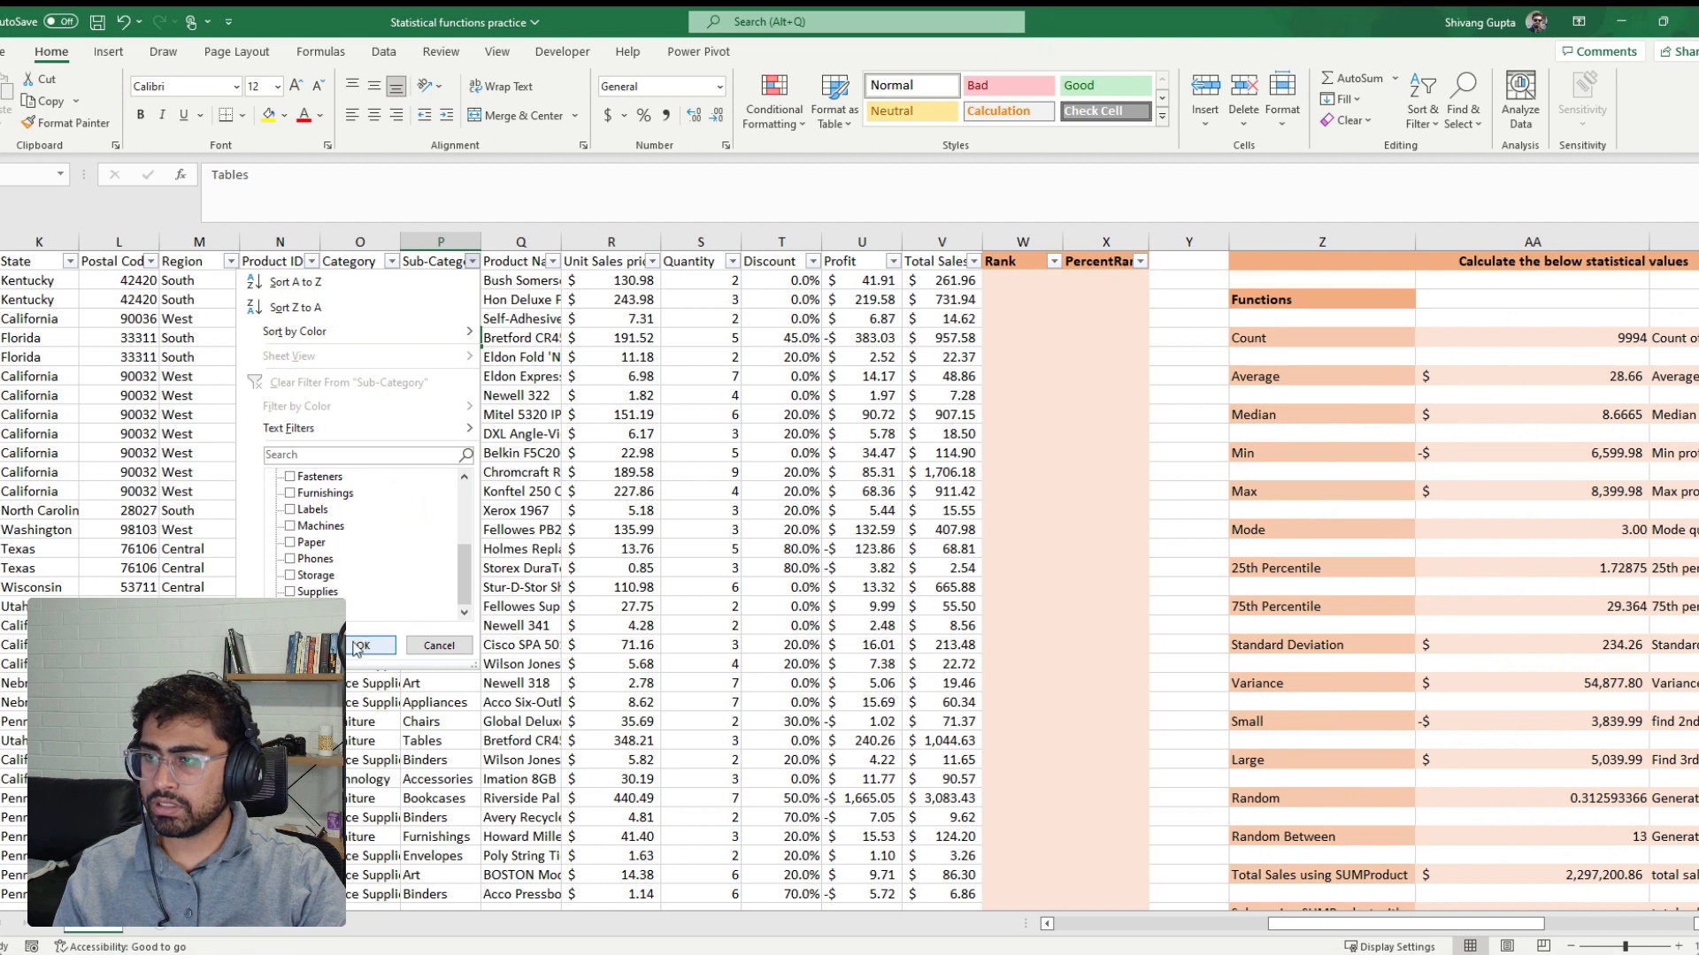
left_click(363, 645)
left_click(202, 414)
Filter the State column of the order data to show only Utah
left_click(77, 262)
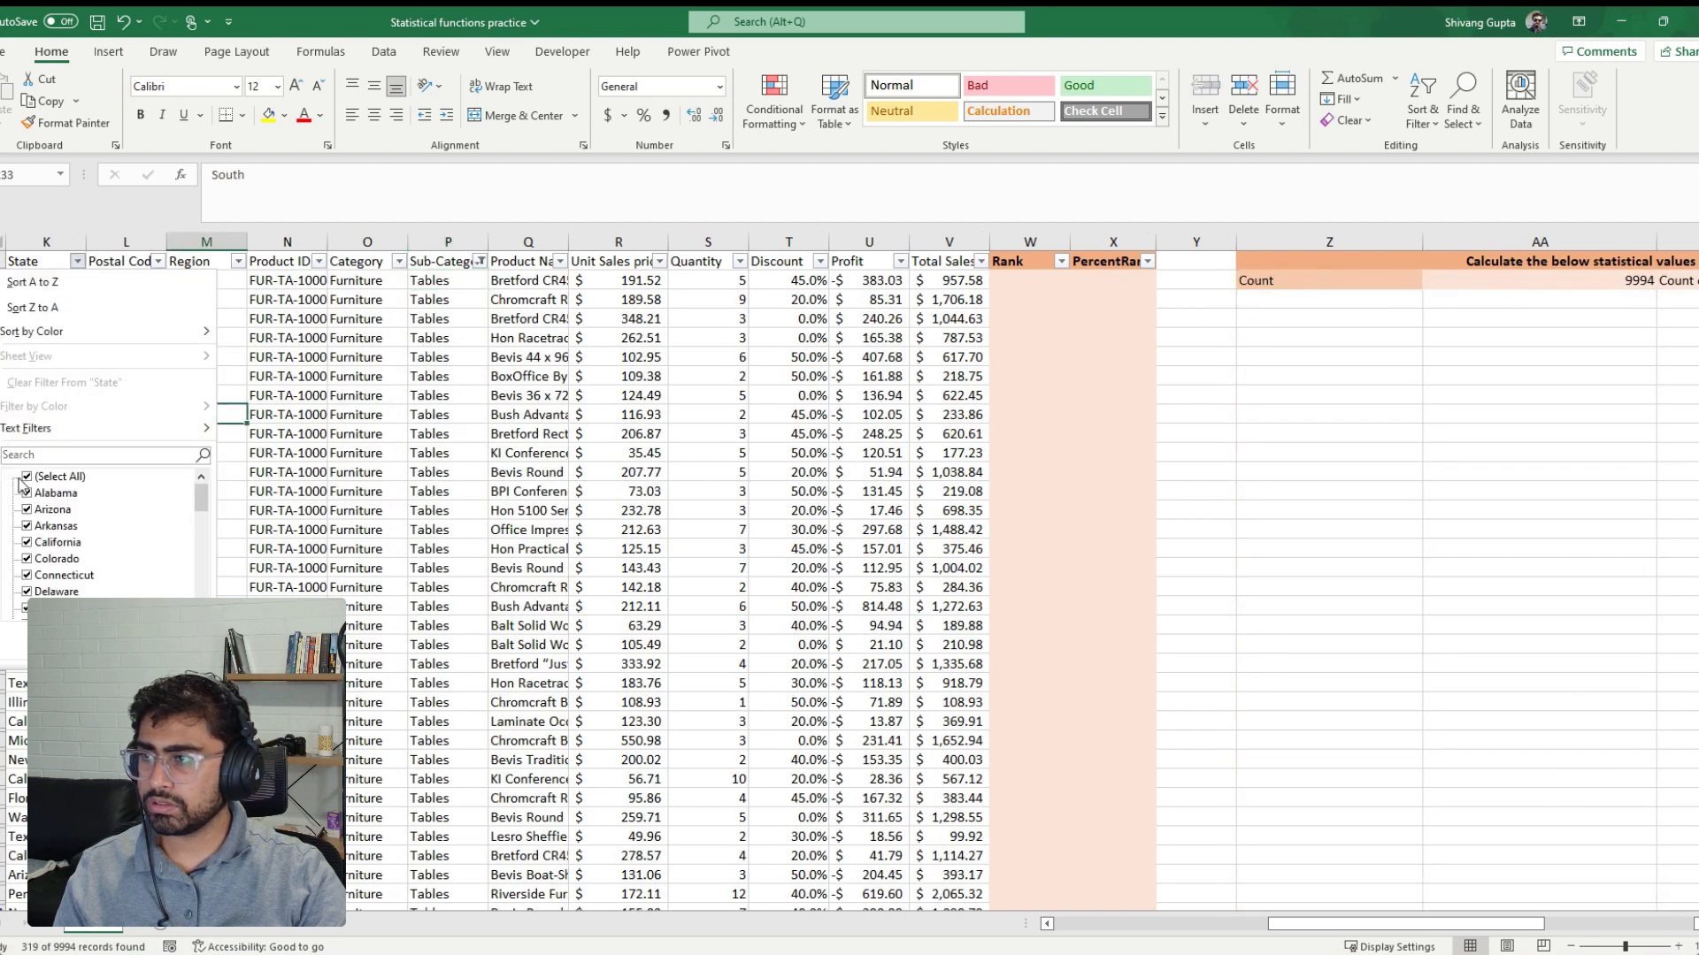
left_click(26, 476)
left_click(79, 457)
type("utah")
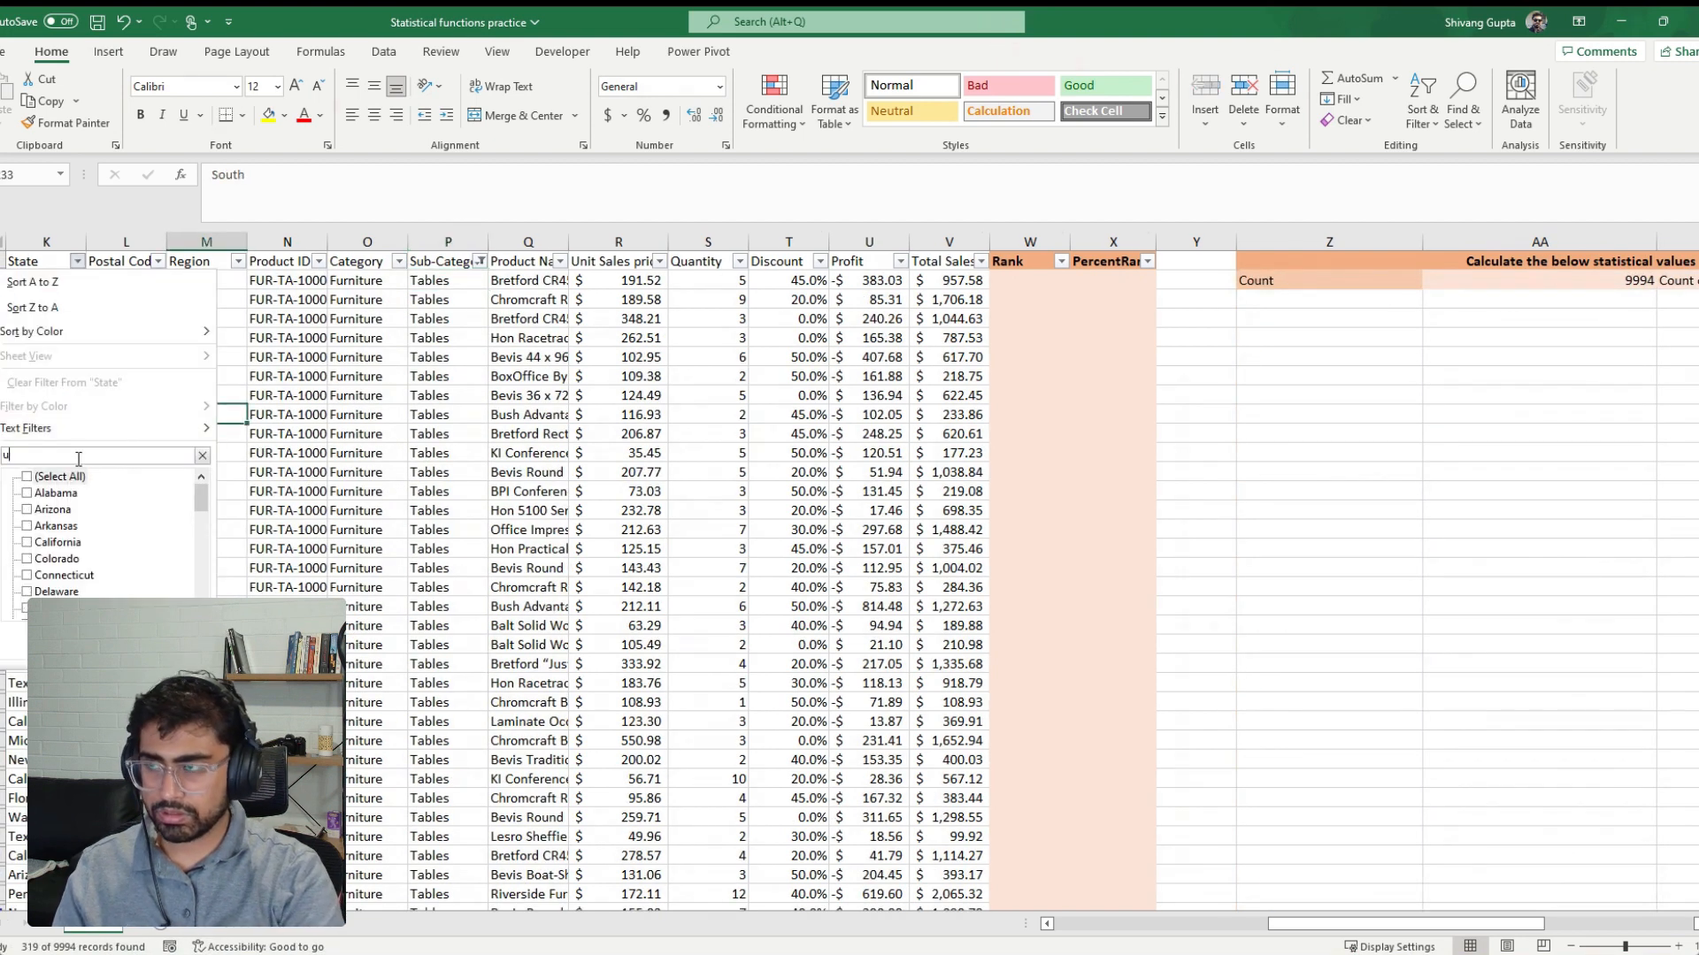
key("Return")
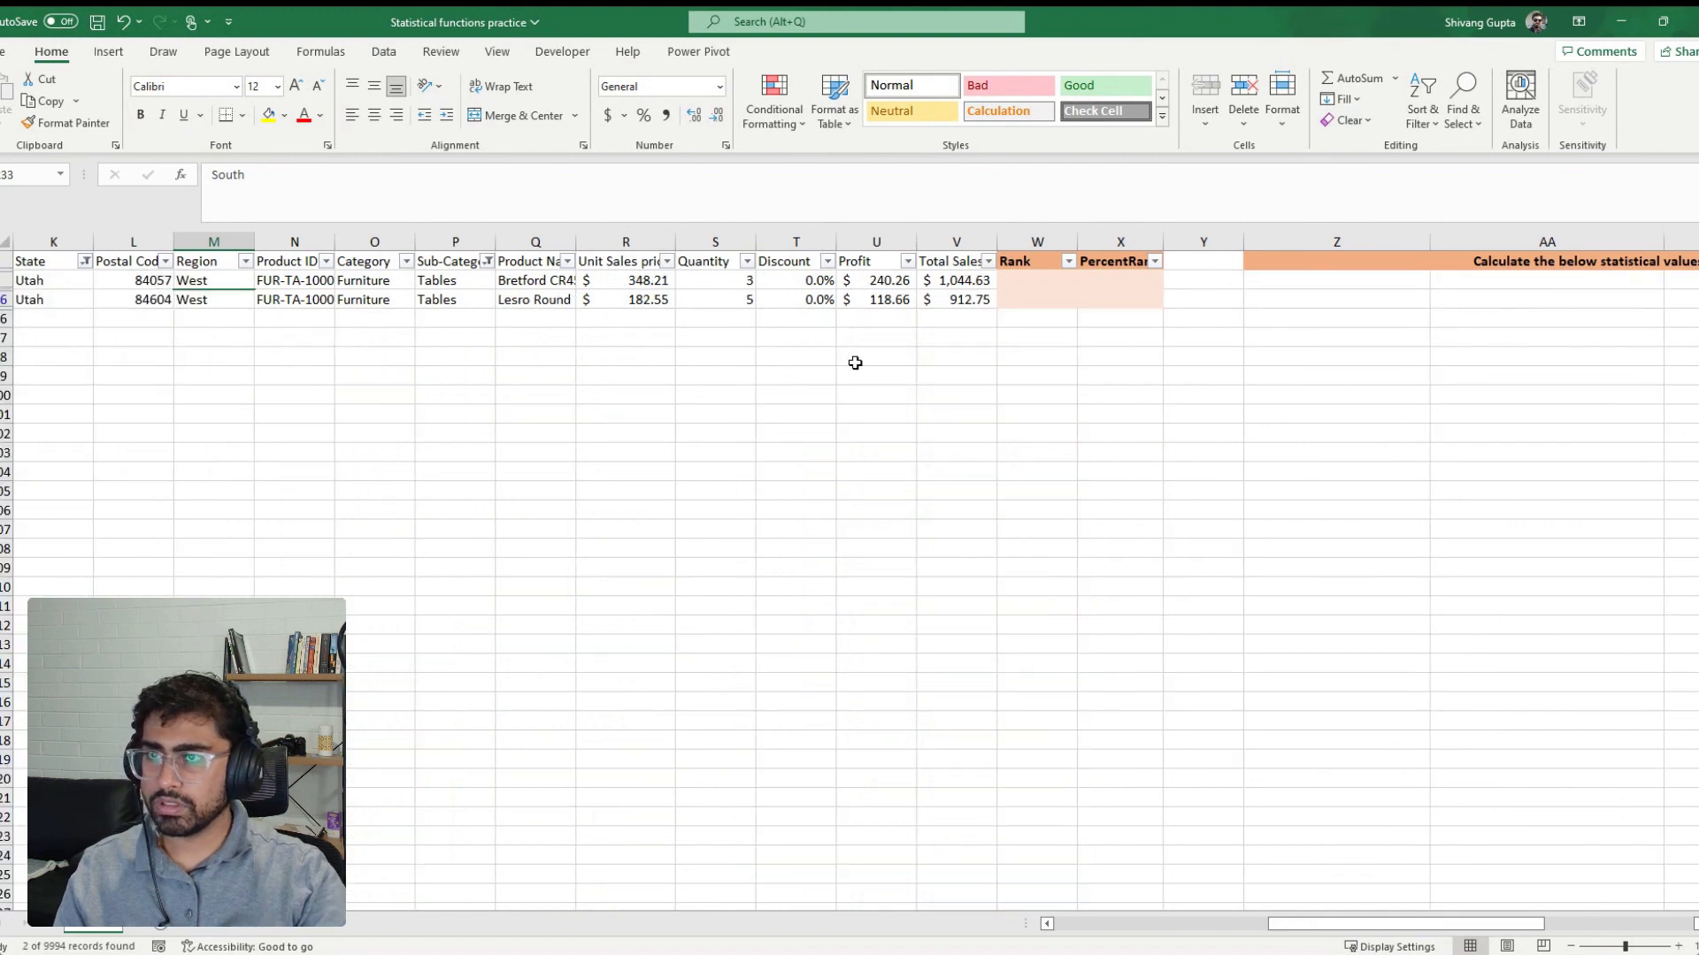
Highlight the Category through Quantity cells of the filtered rows and clear all filters from the order data
left_click_drag(743, 280, 339, 288)
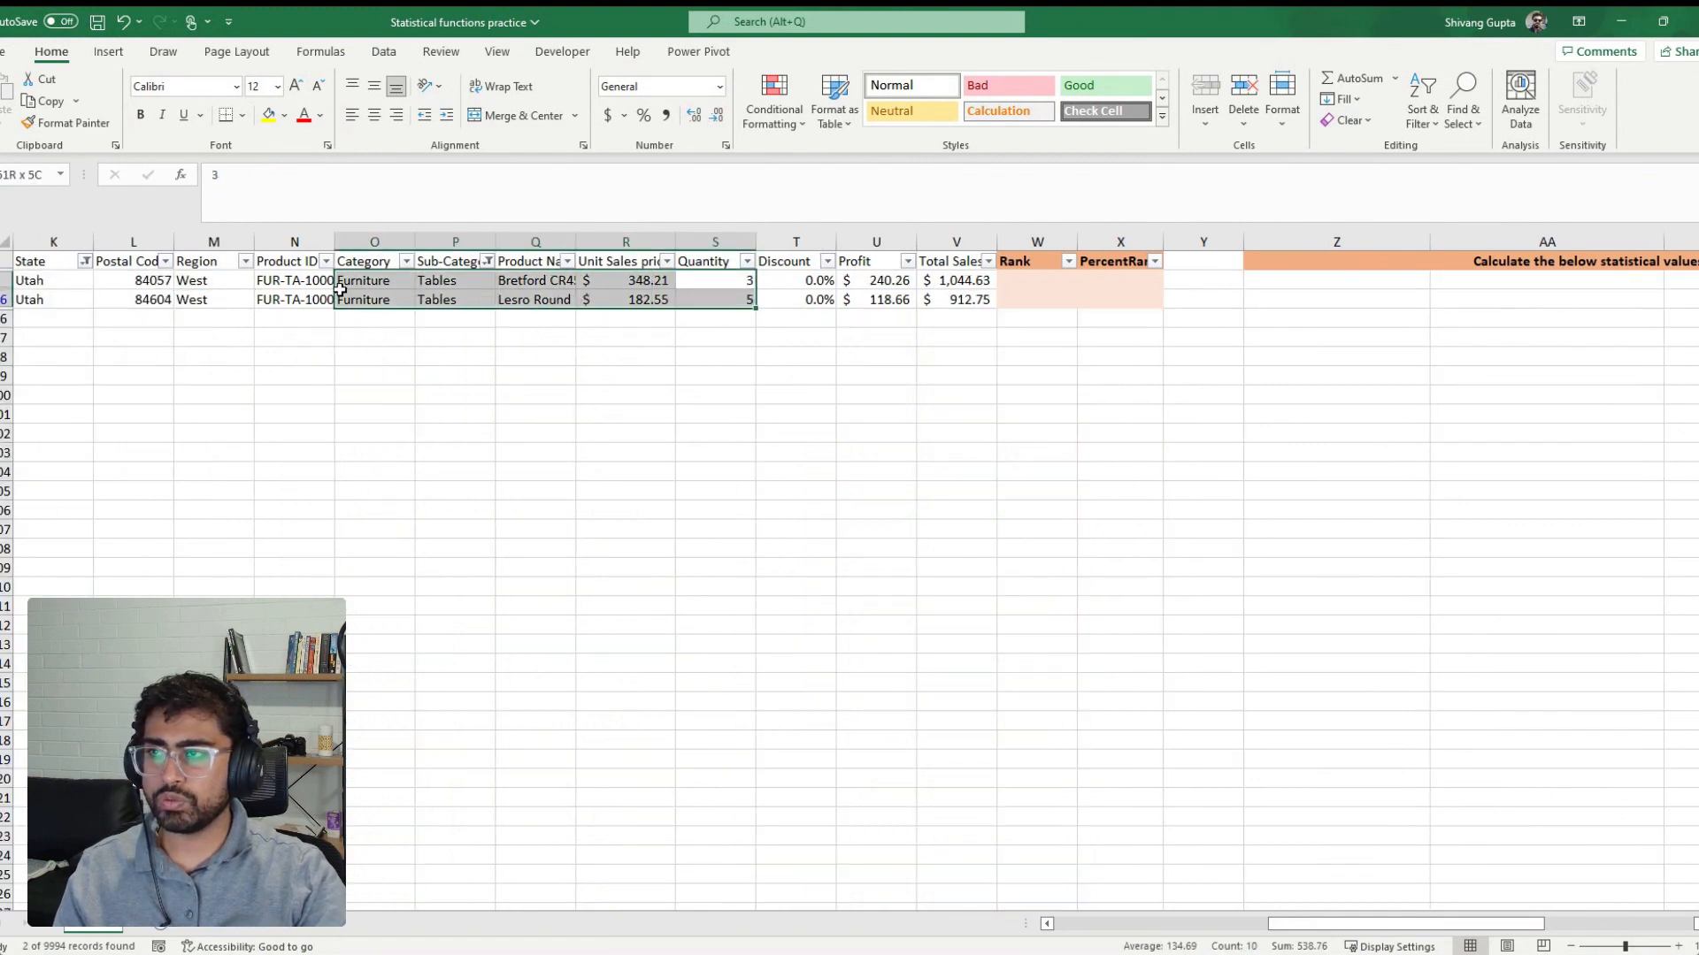
left_click(838, 430)
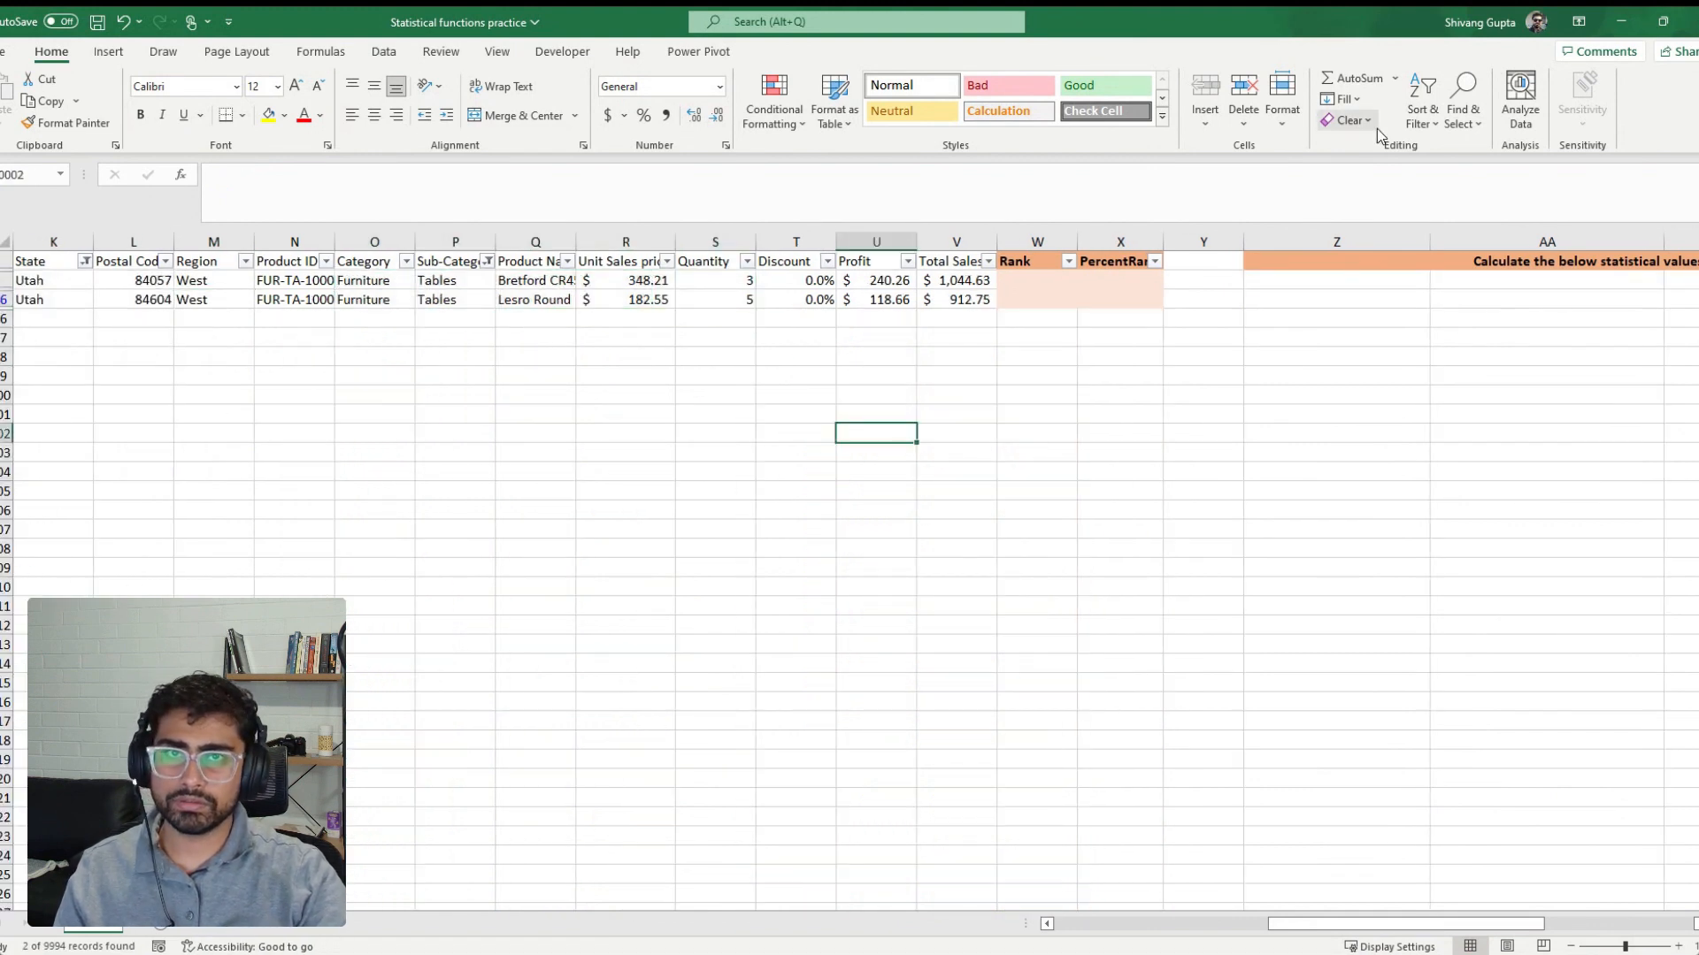
left_click(1422, 105)
left_click(1448, 253)
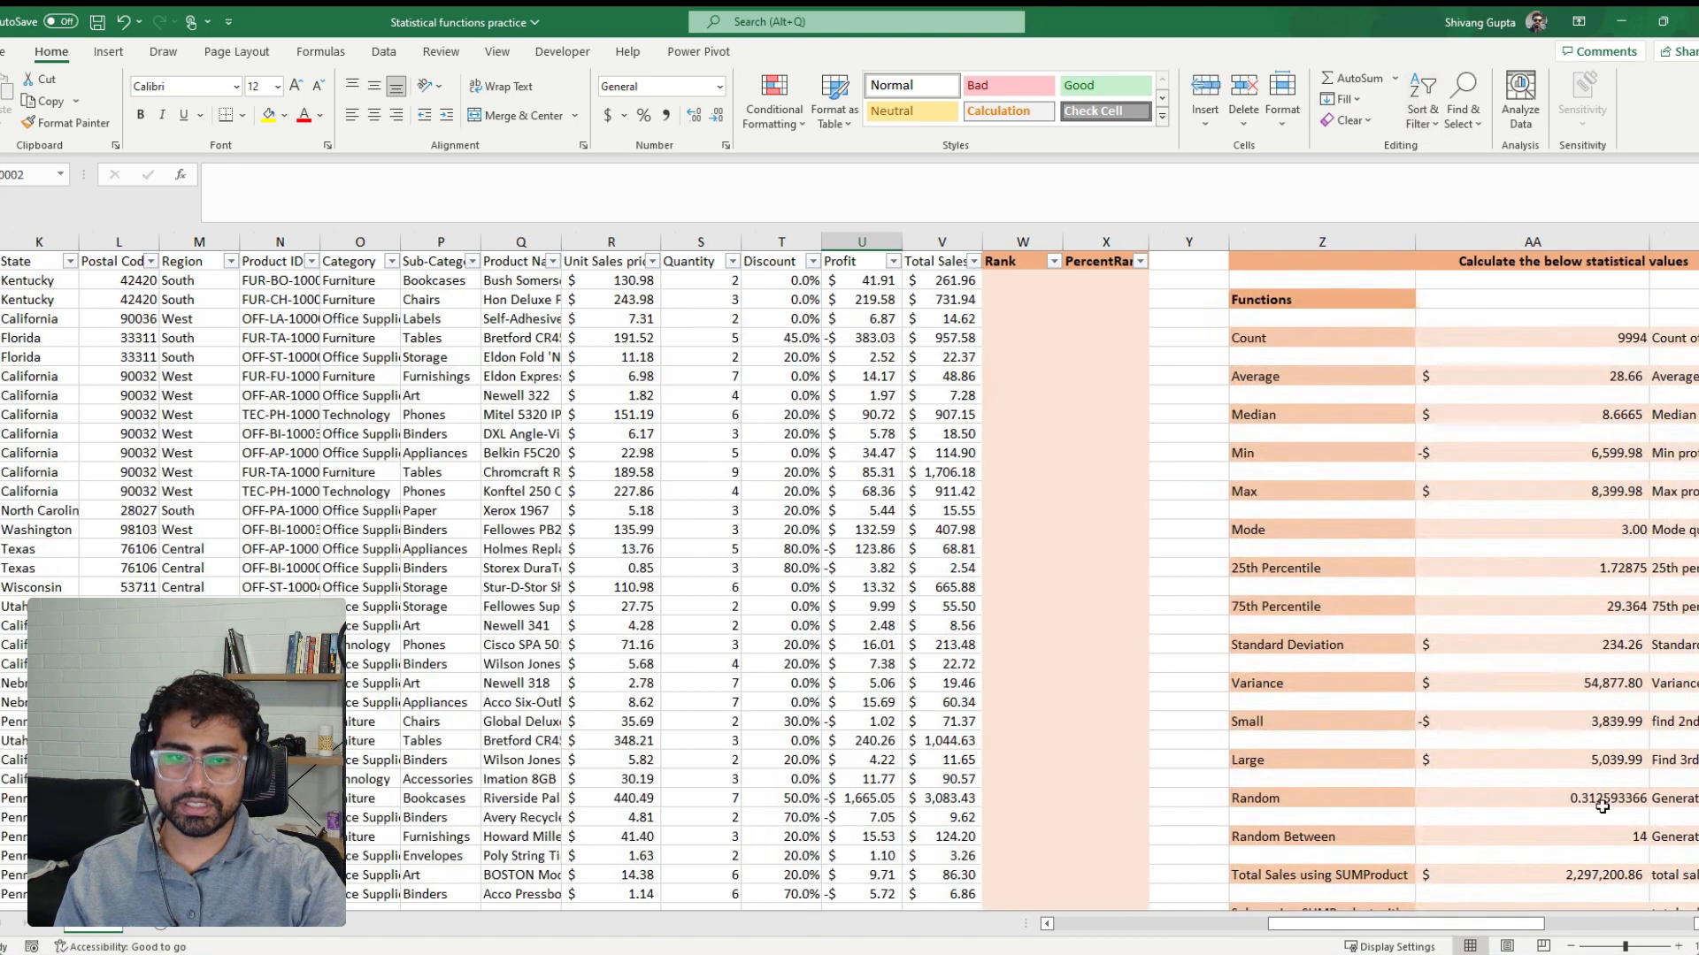
Change the last function label, for average sales in Florida for the Technology category, to "Sales using Averageifs"
scroll(1425, 796, "down", 5)
left_click(1595, 750)
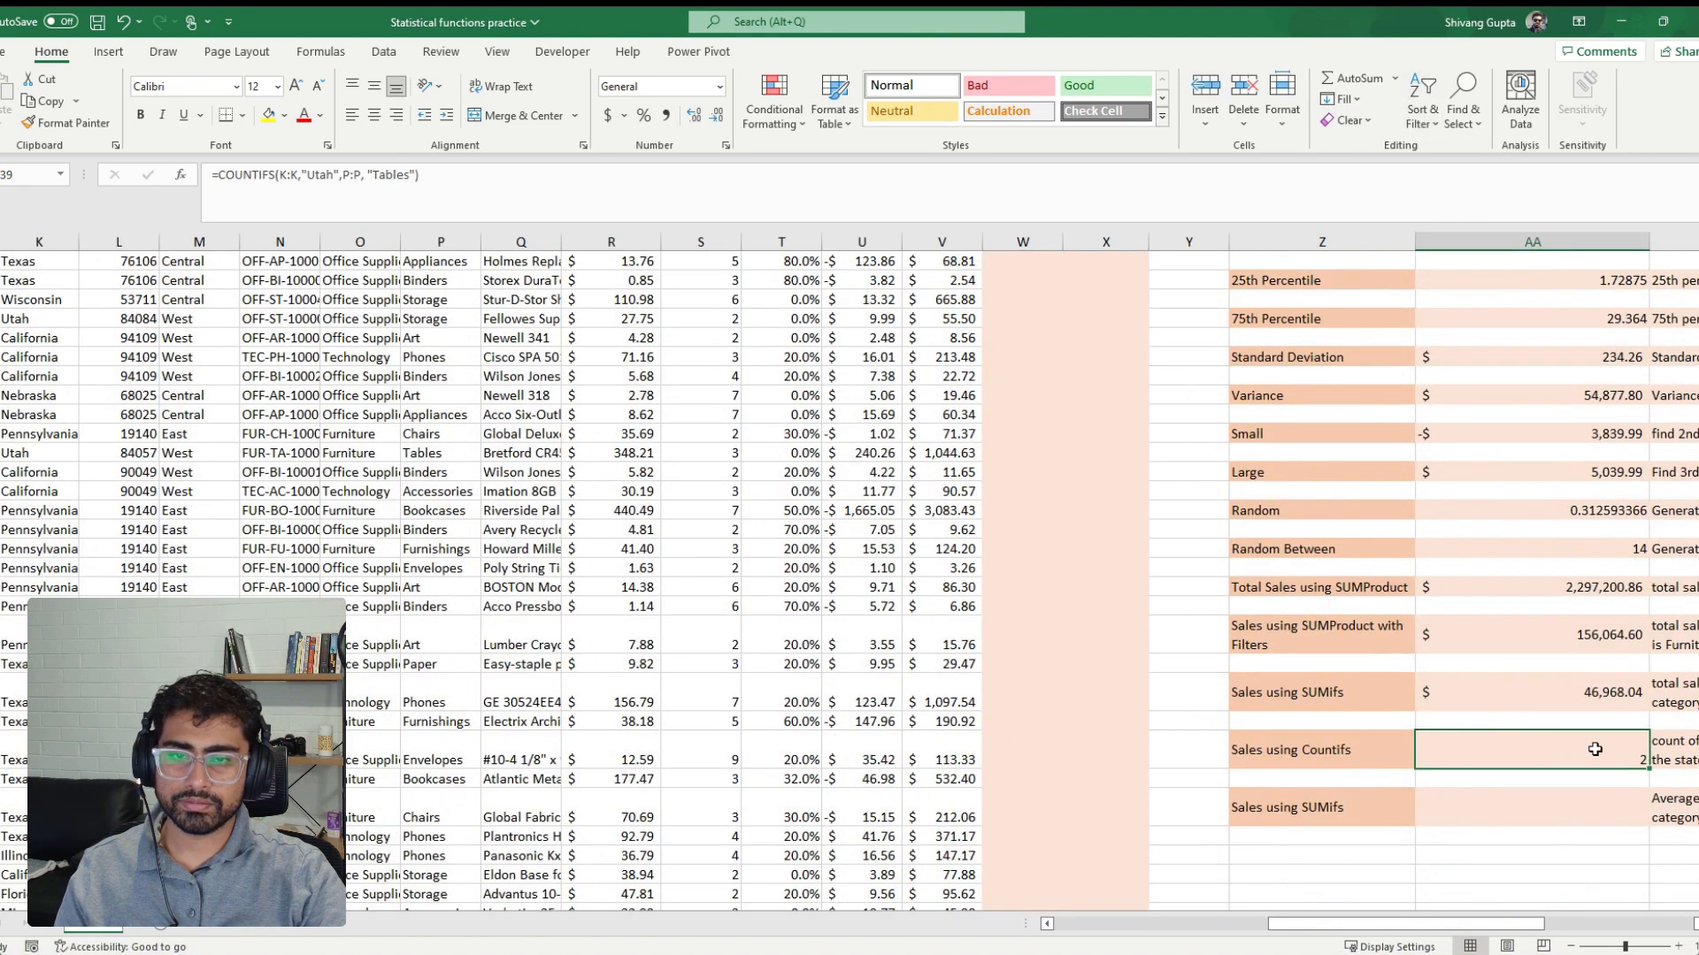
left_click(1565, 801)
left_click_drag(1472, 927, 1513, 929)
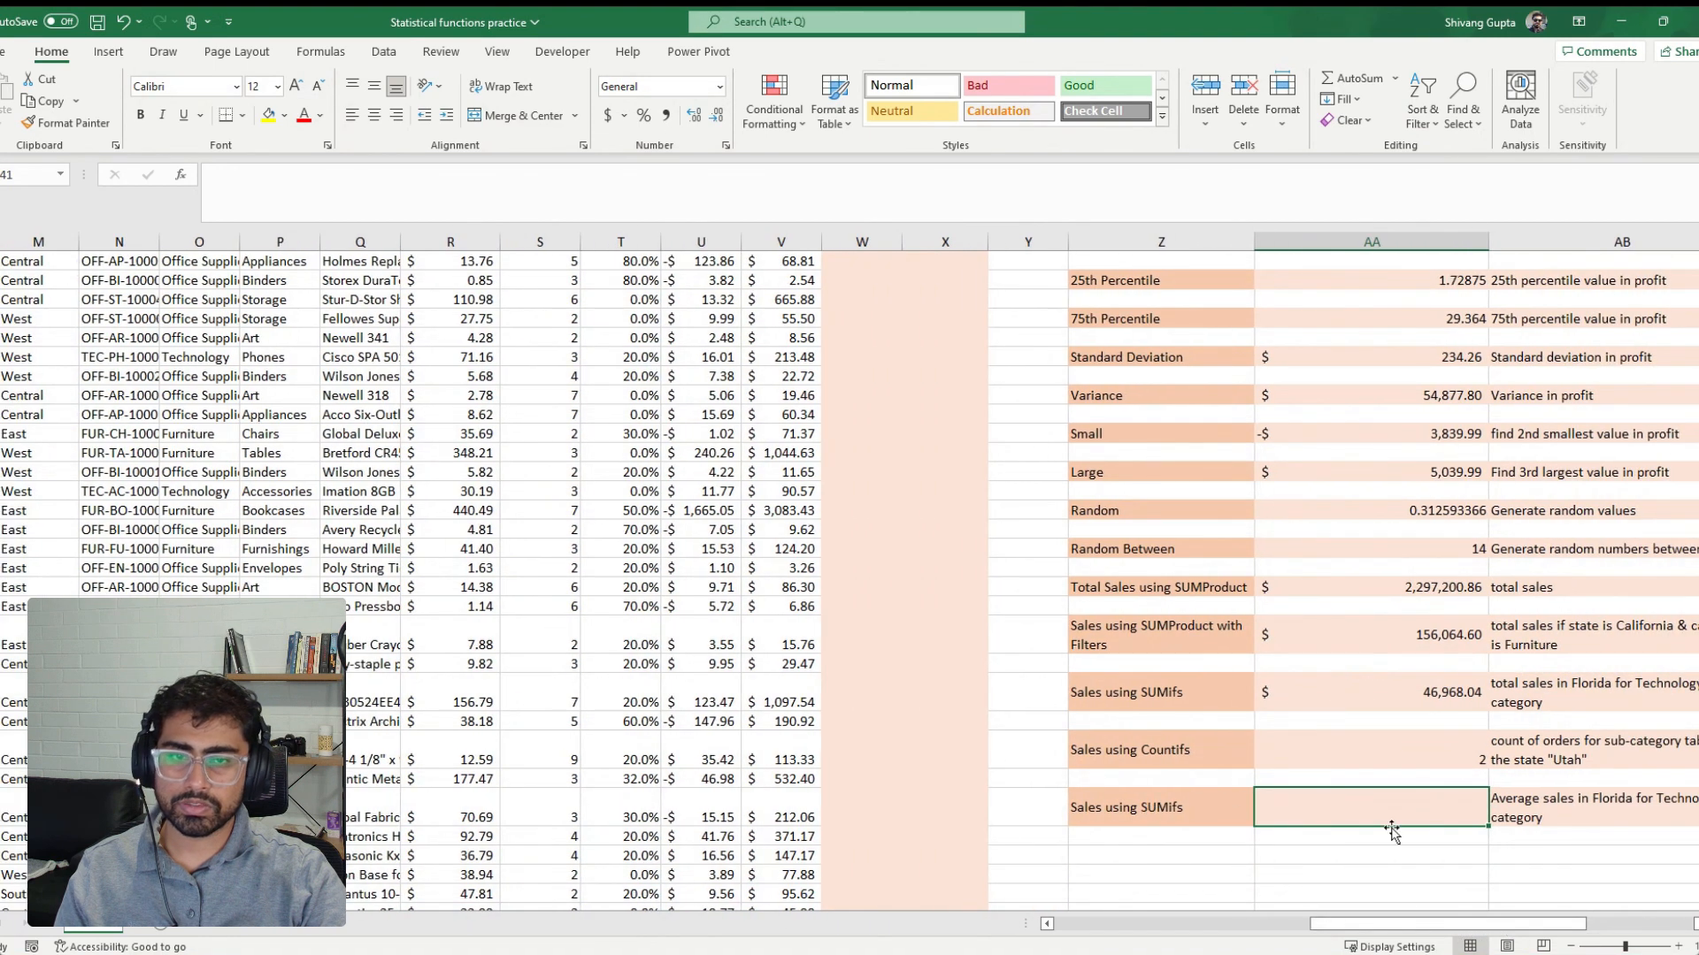
left_click_drag(1479, 924, 1521, 920)
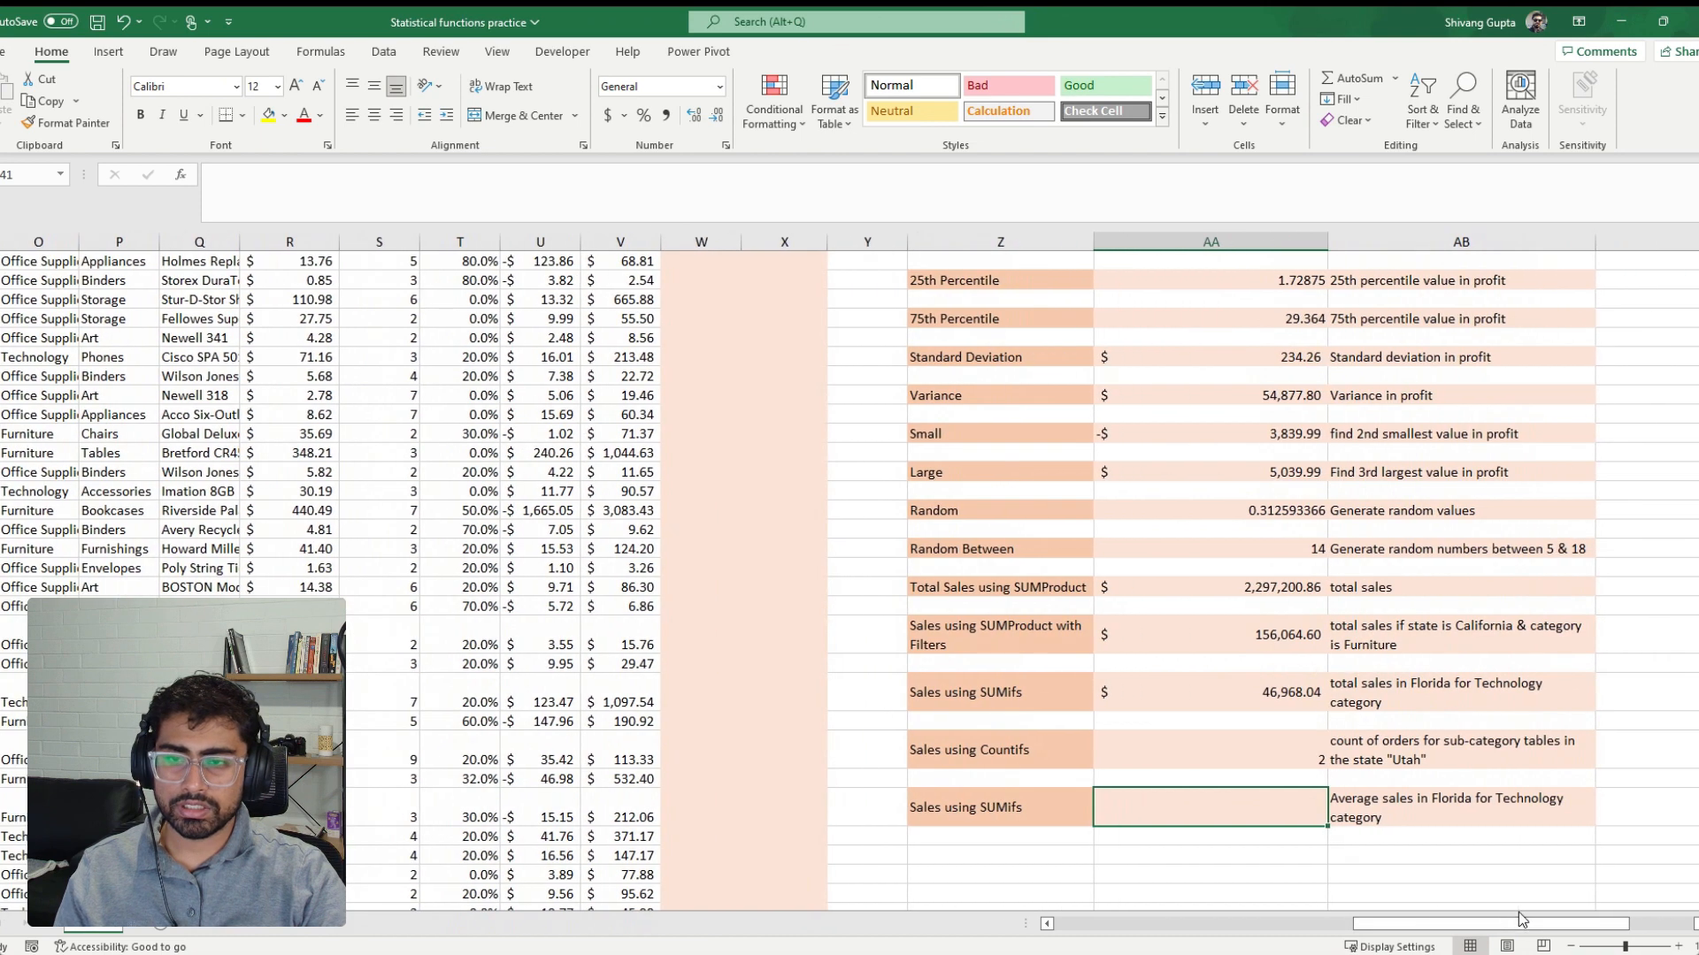
left_click(973, 807)
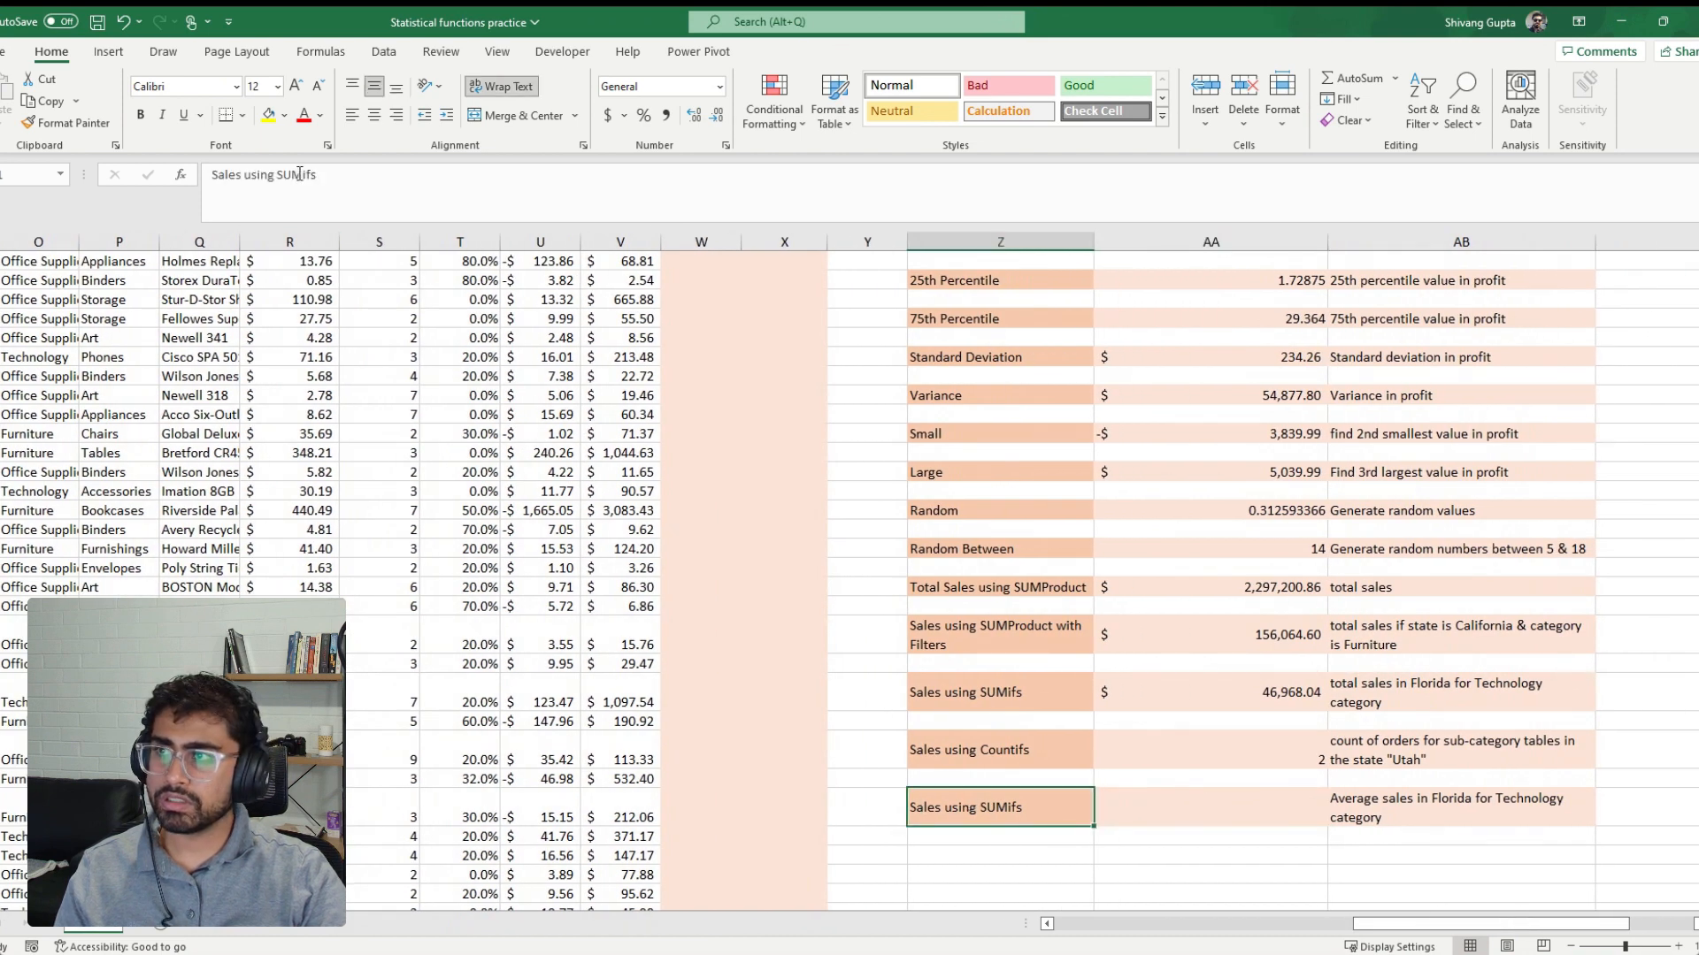
left_click_drag(299, 173, 274, 181)
type("Aver")
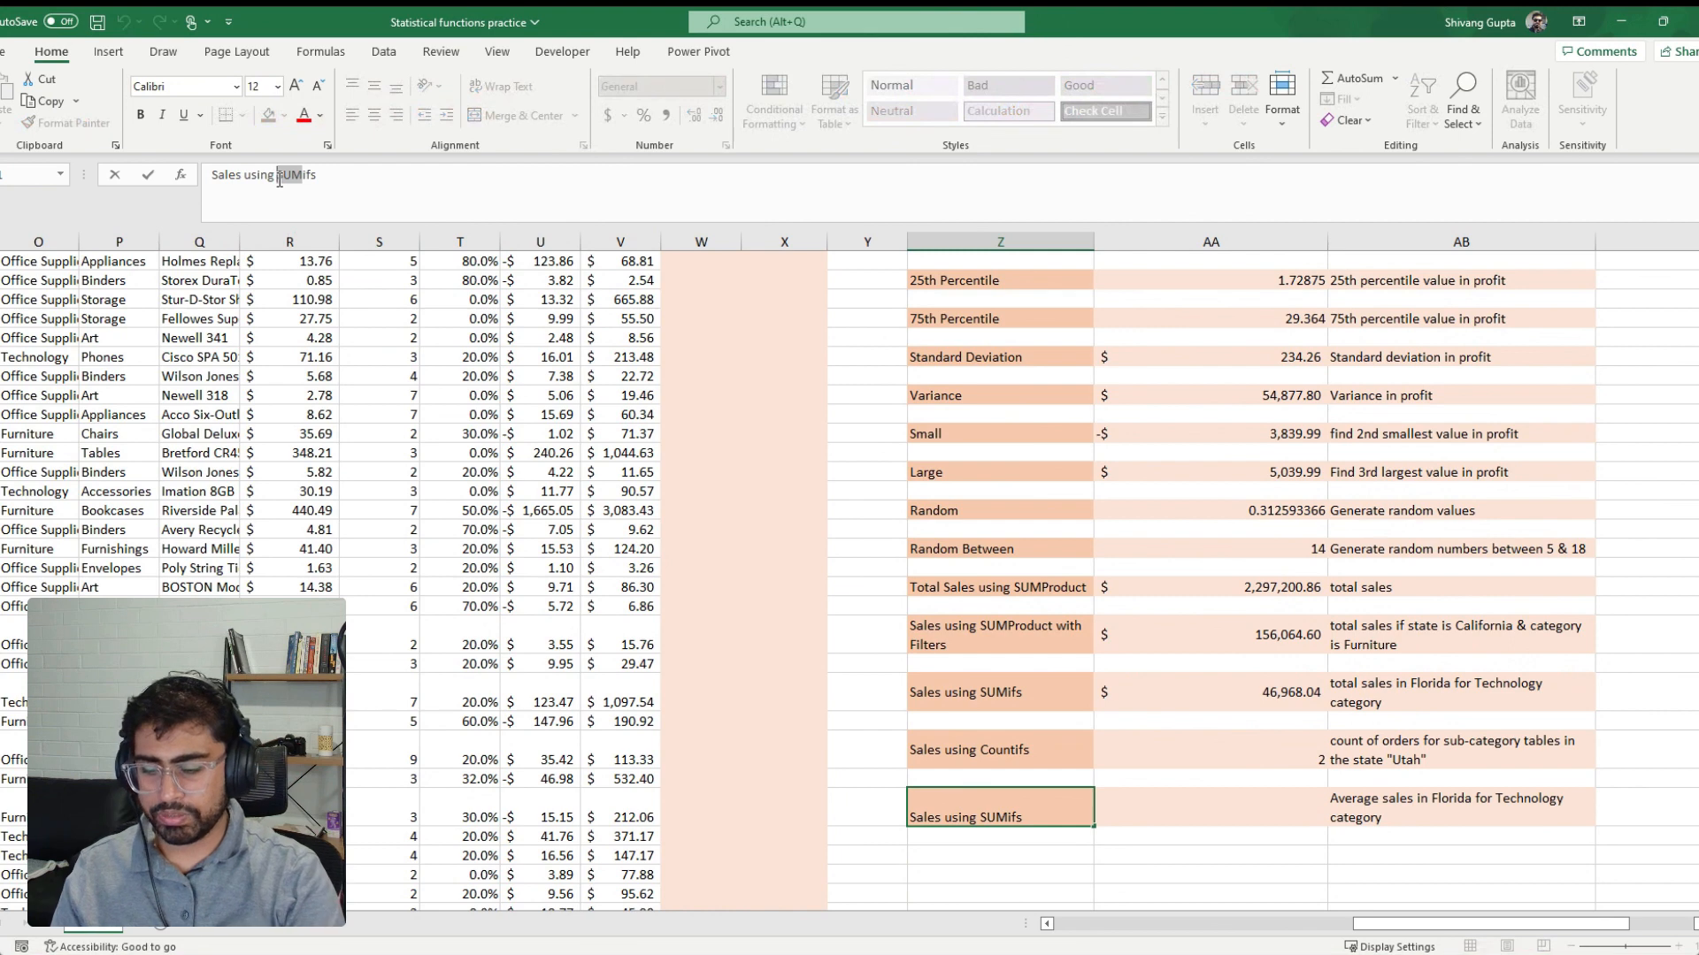
type("age")
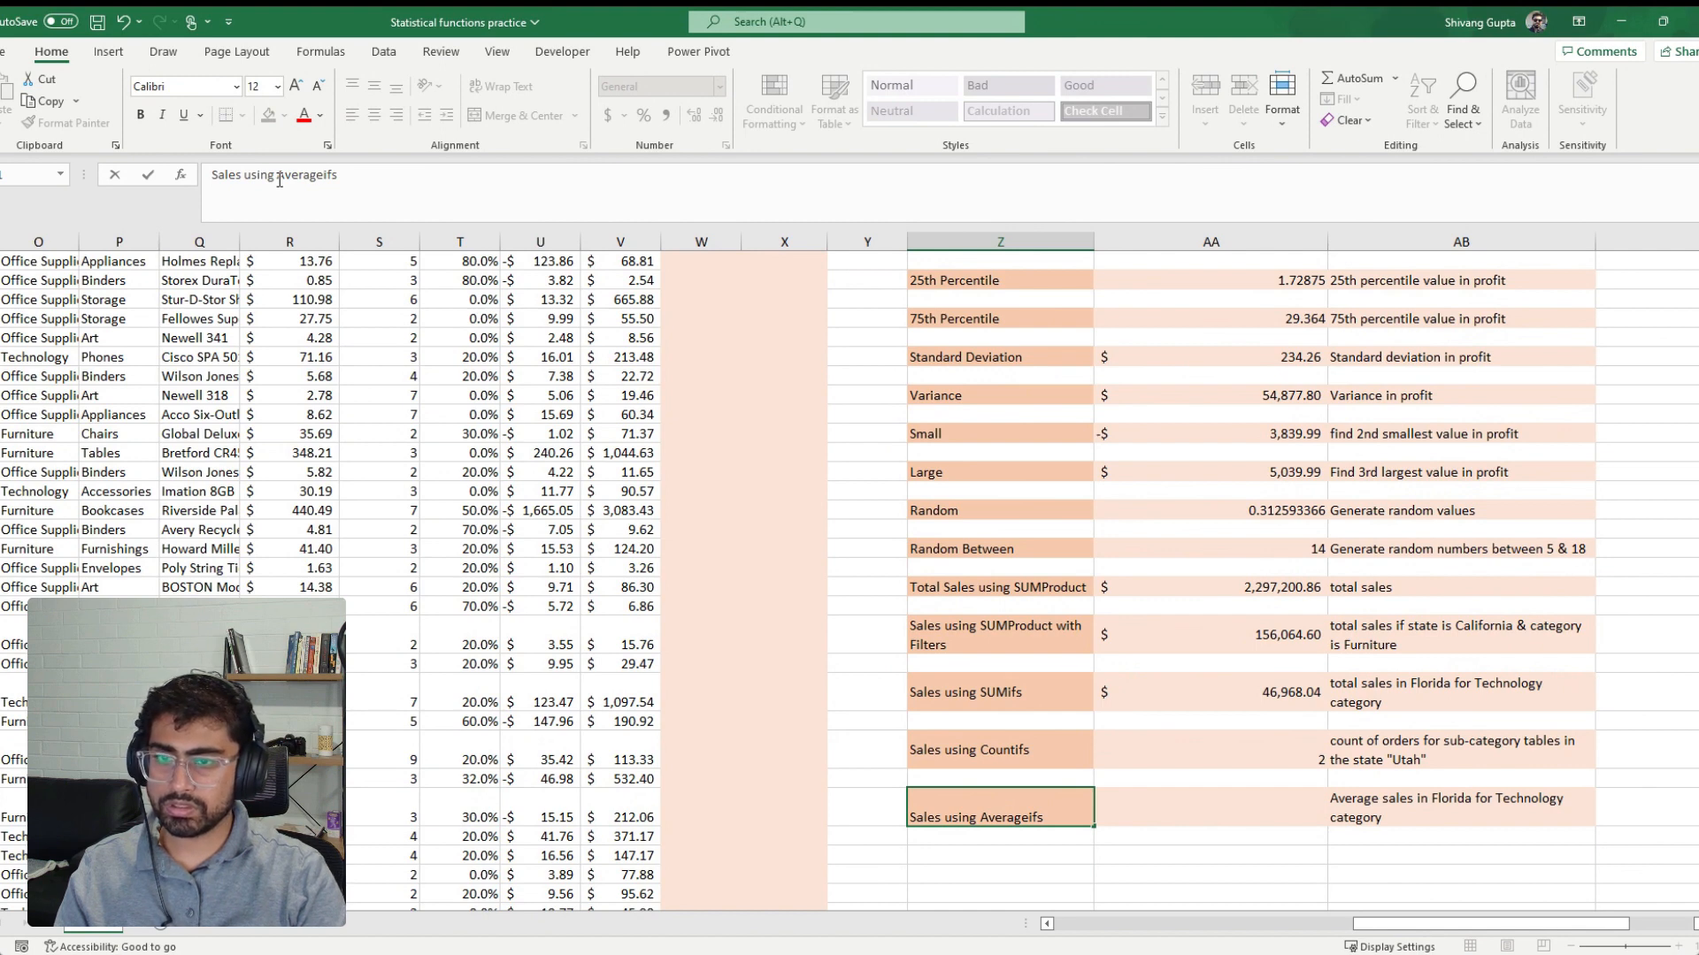
key("Return")
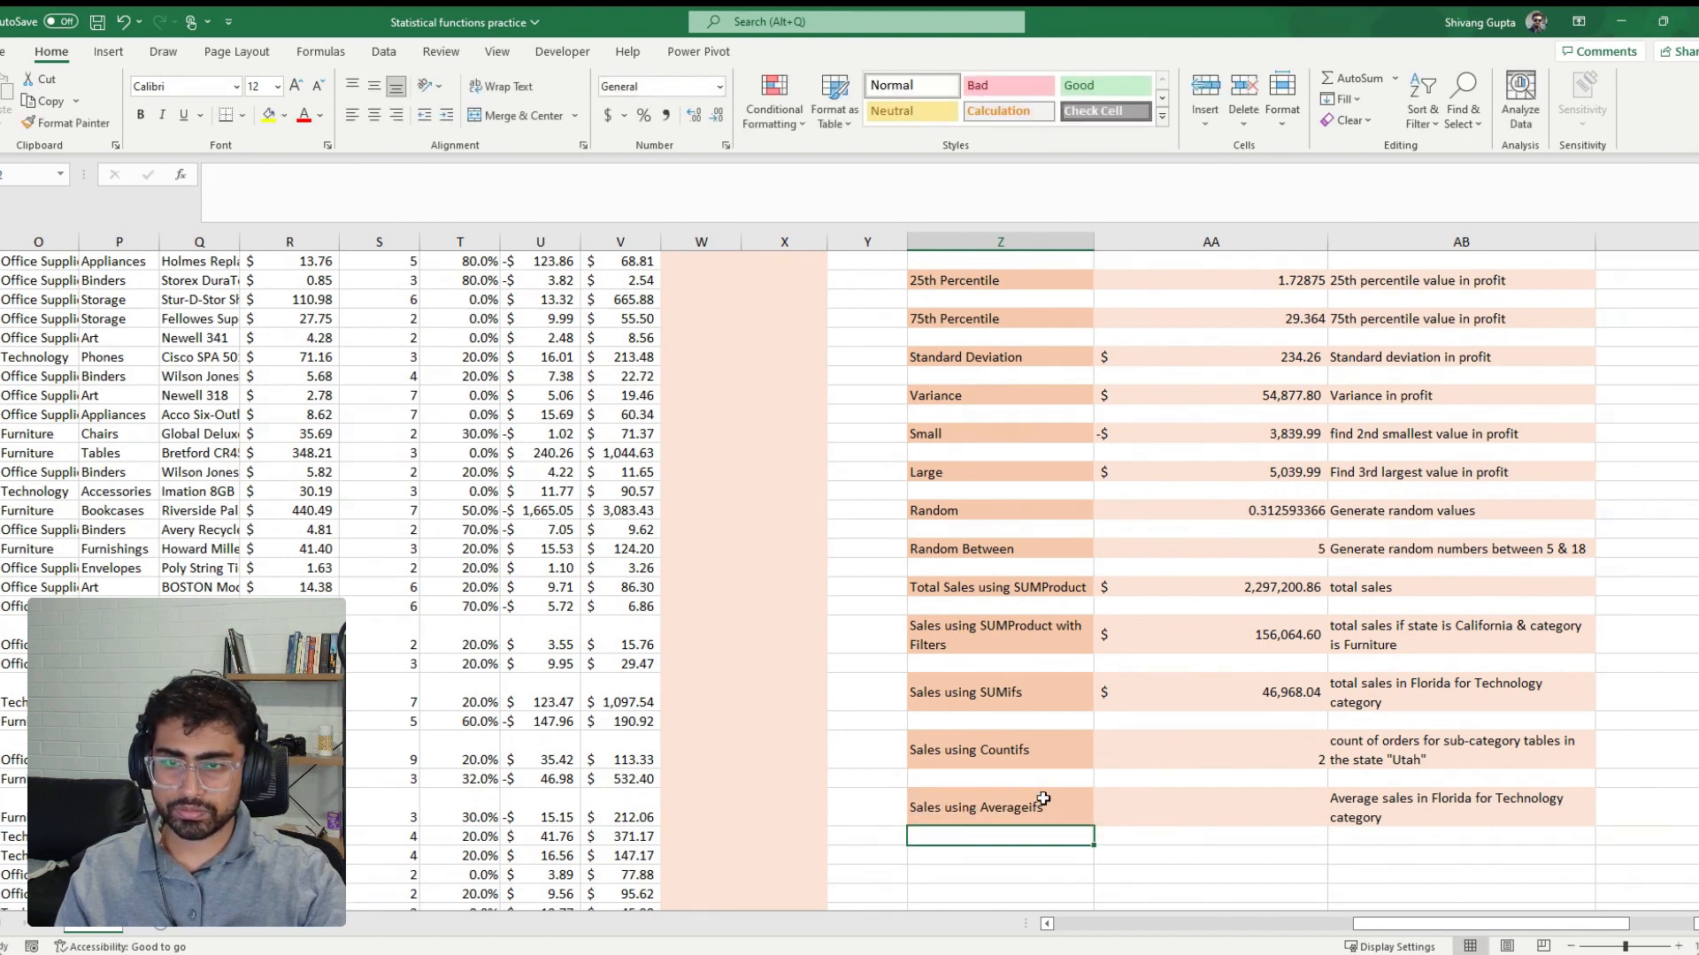
Begin an AVERAGEIFS formula in the value cell beside "Sales using Averageifs", with the Total Sales column (V:V) as the average range
left_click(1139, 809)
type("=av")
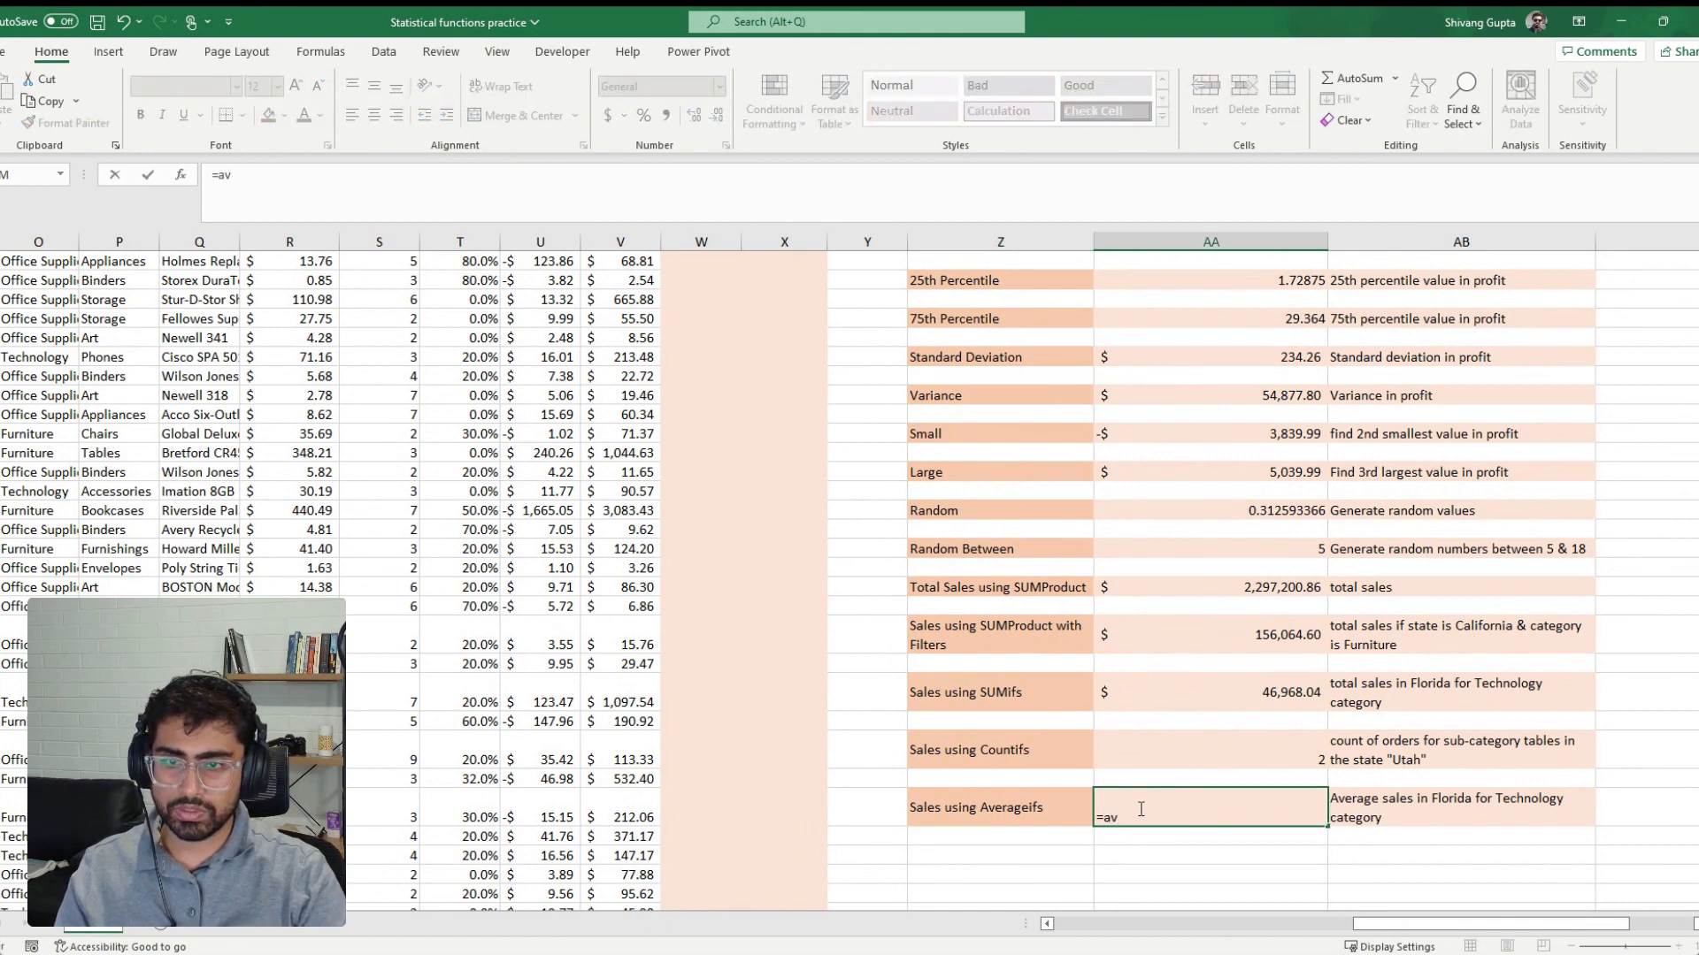
key("Tab")
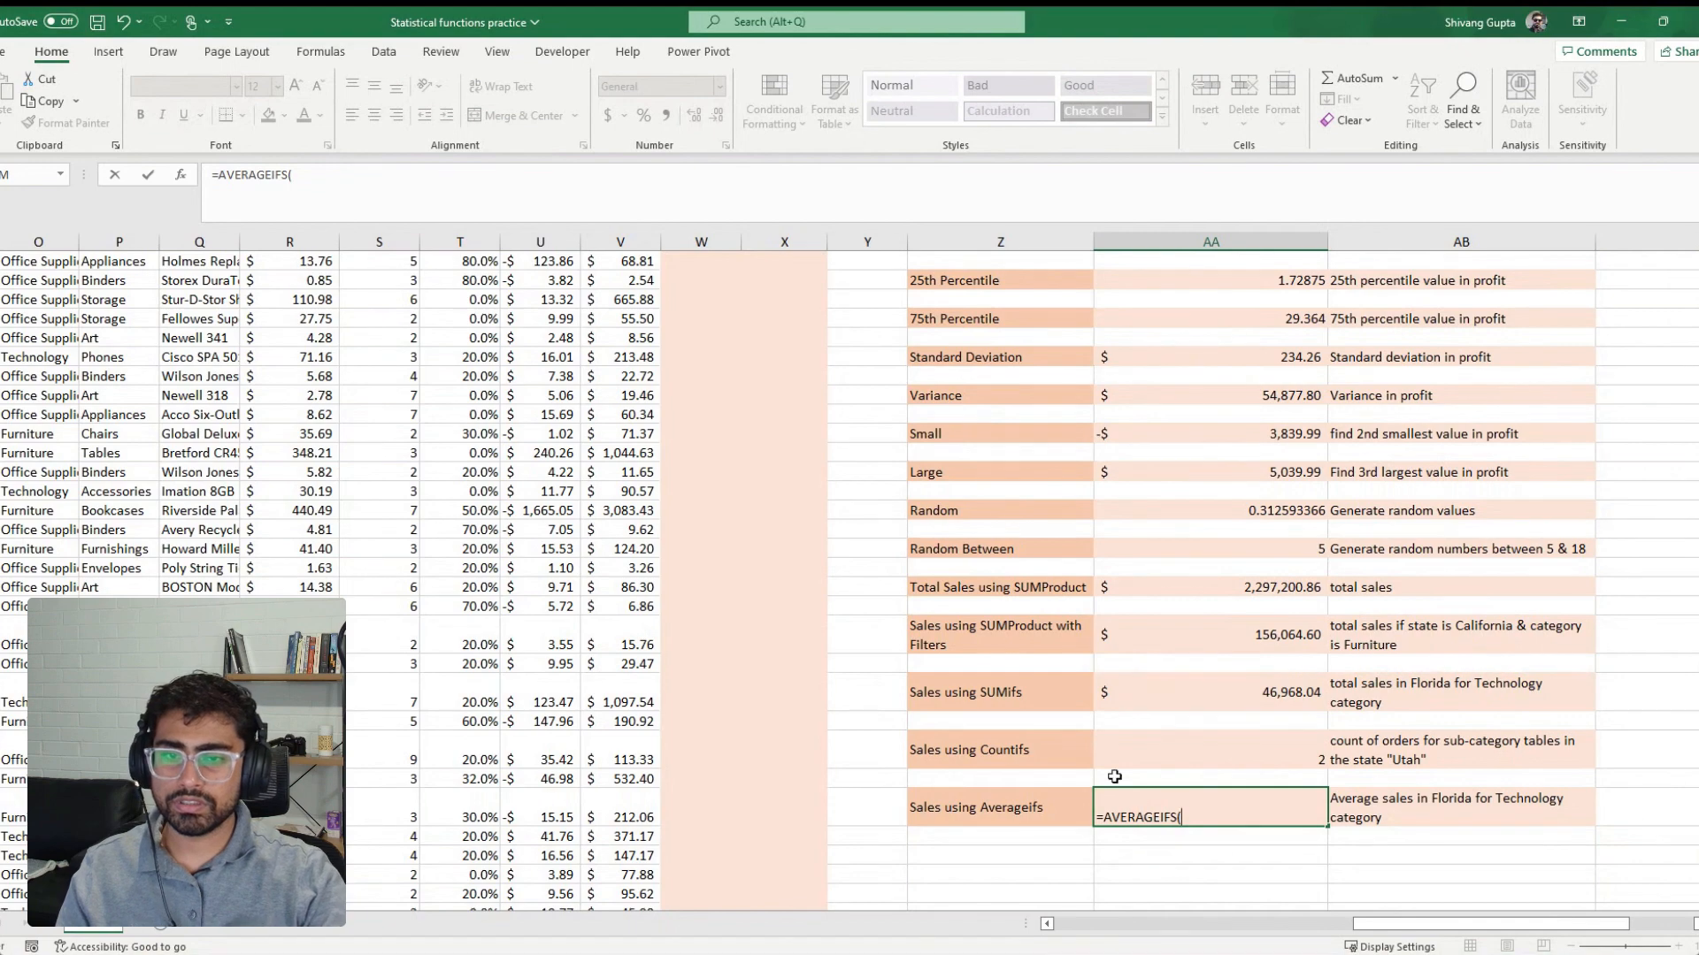
scroll(576, 602, "up", 5)
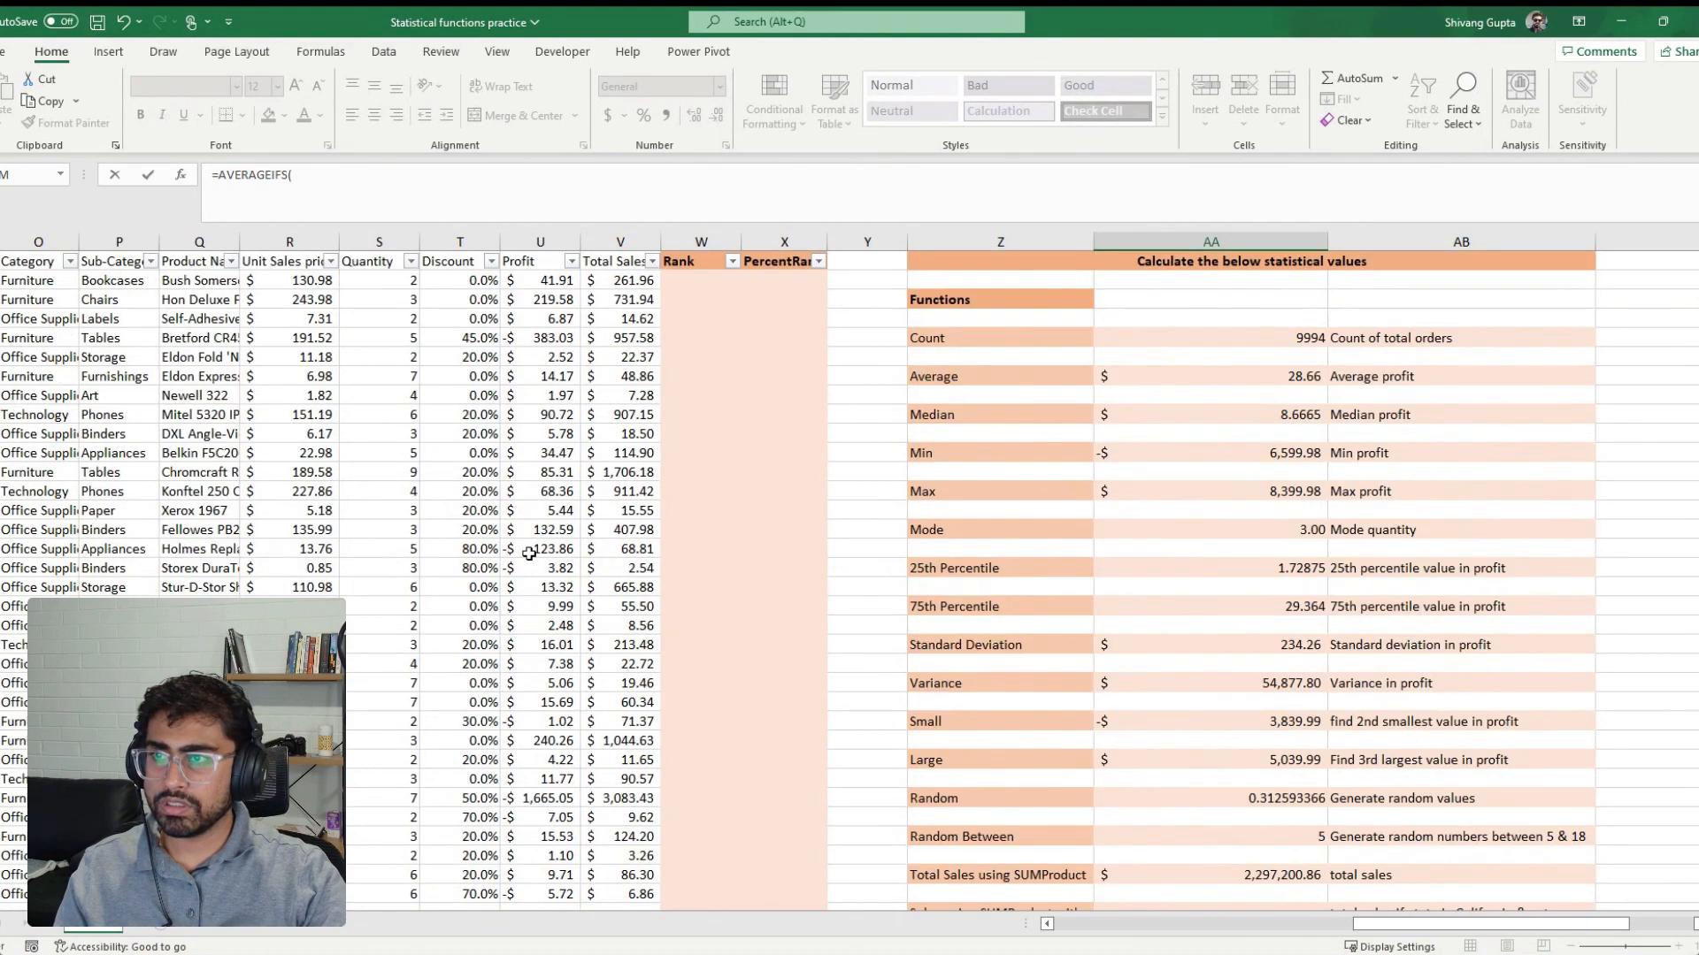
left_click(620, 240)
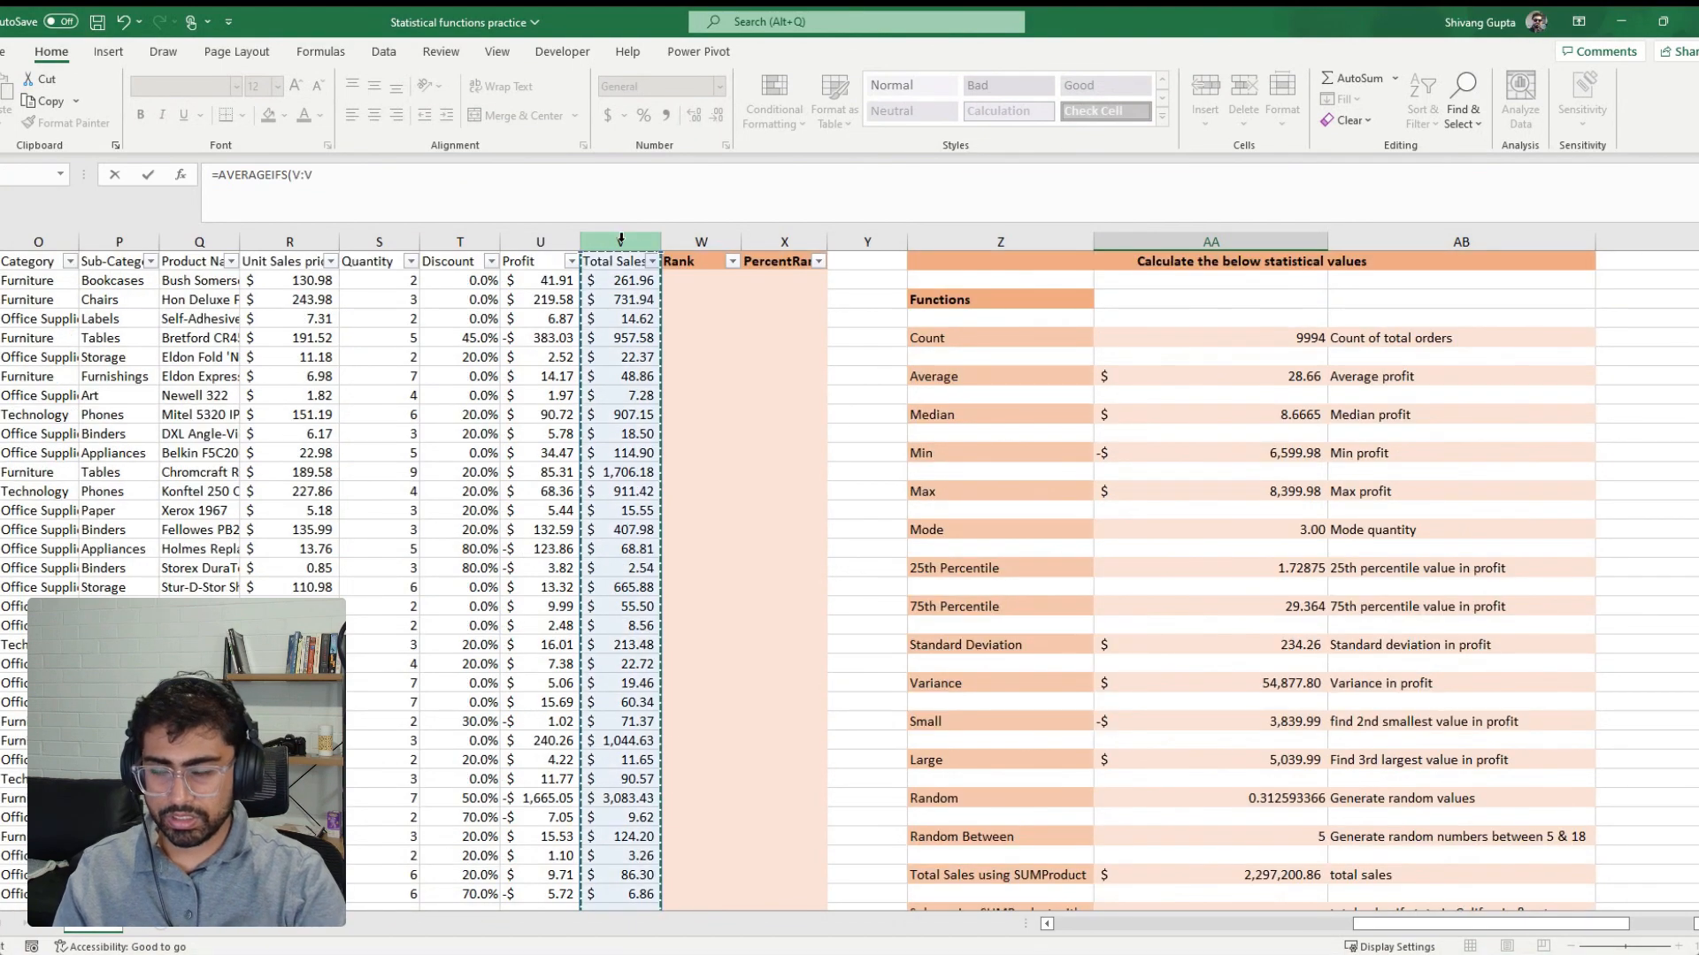
type(",")
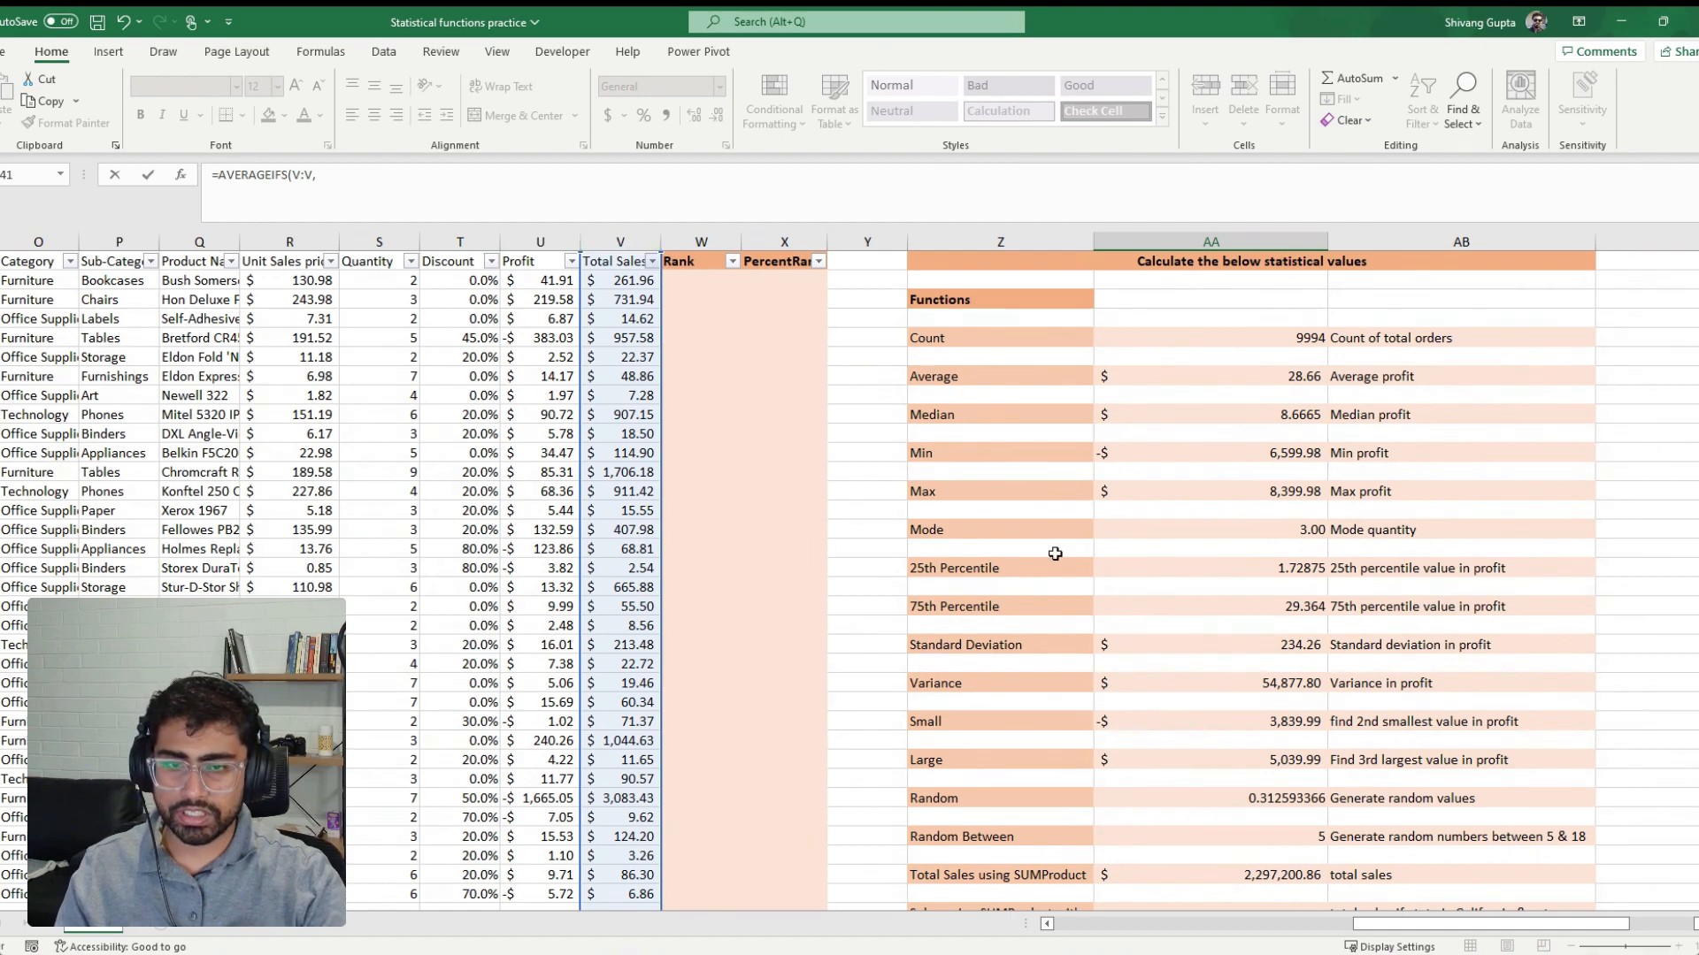
Add the State column (K:K) with the criterion "Florida" to the AVERAGEIFS formula
scroll(1055, 555, "down", 4)
scroll(1055, 555, "down", 1)
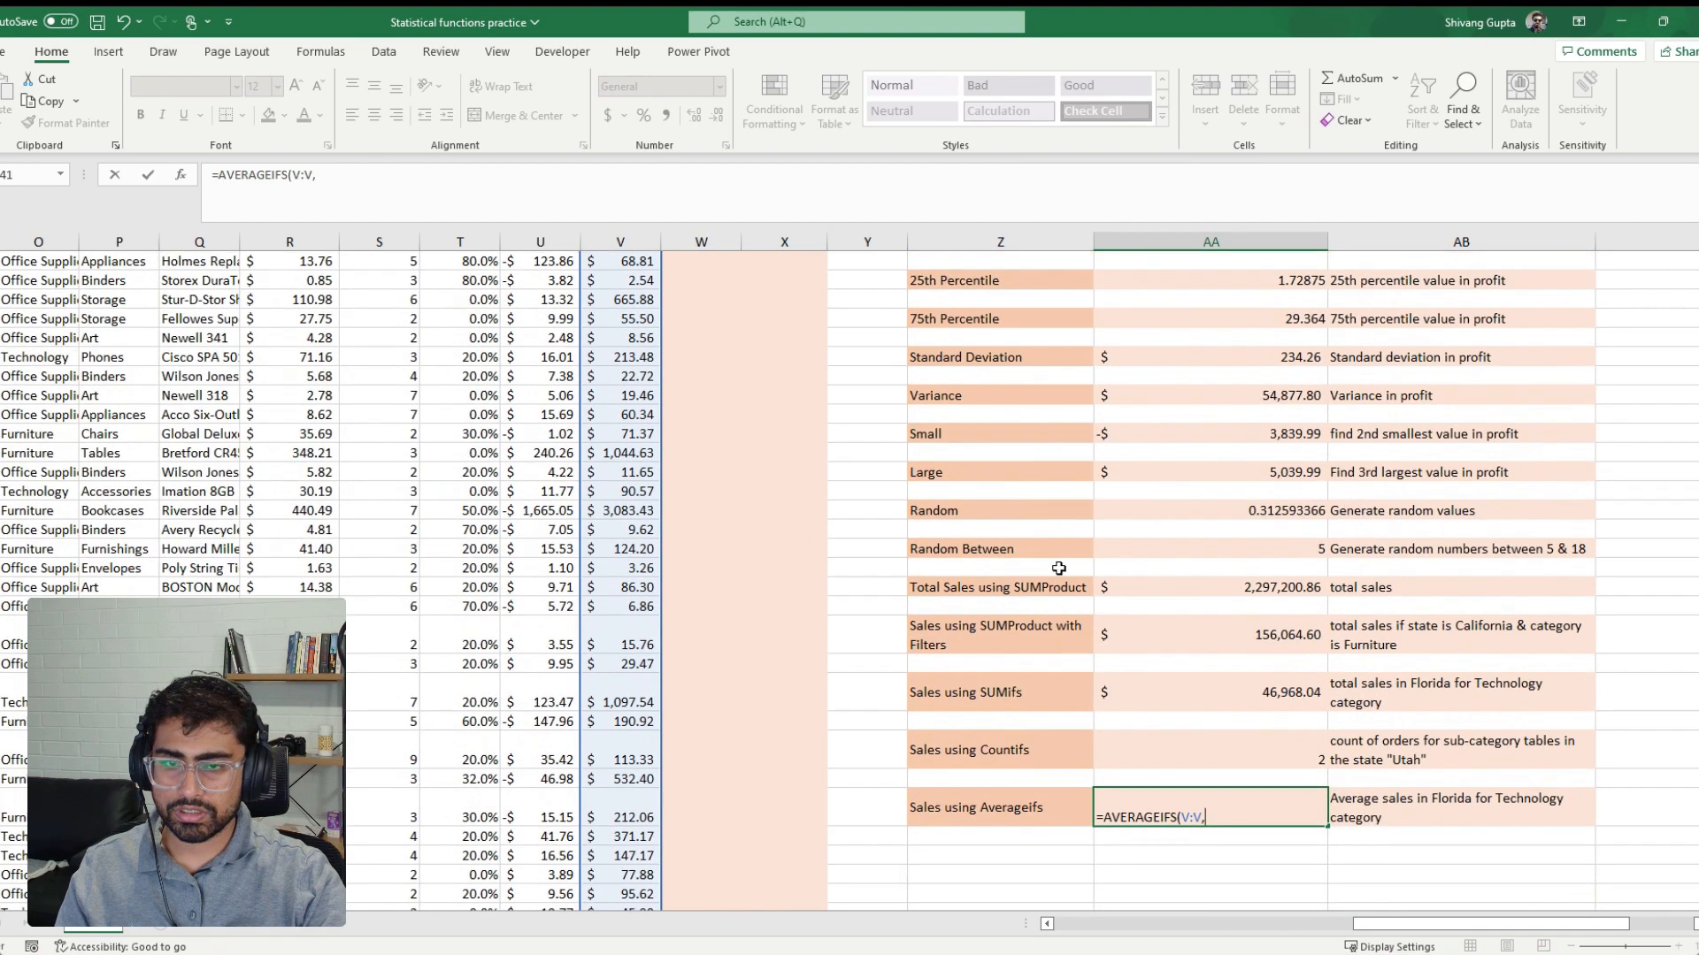
left_click(1046, 924)
left_click(1047, 924)
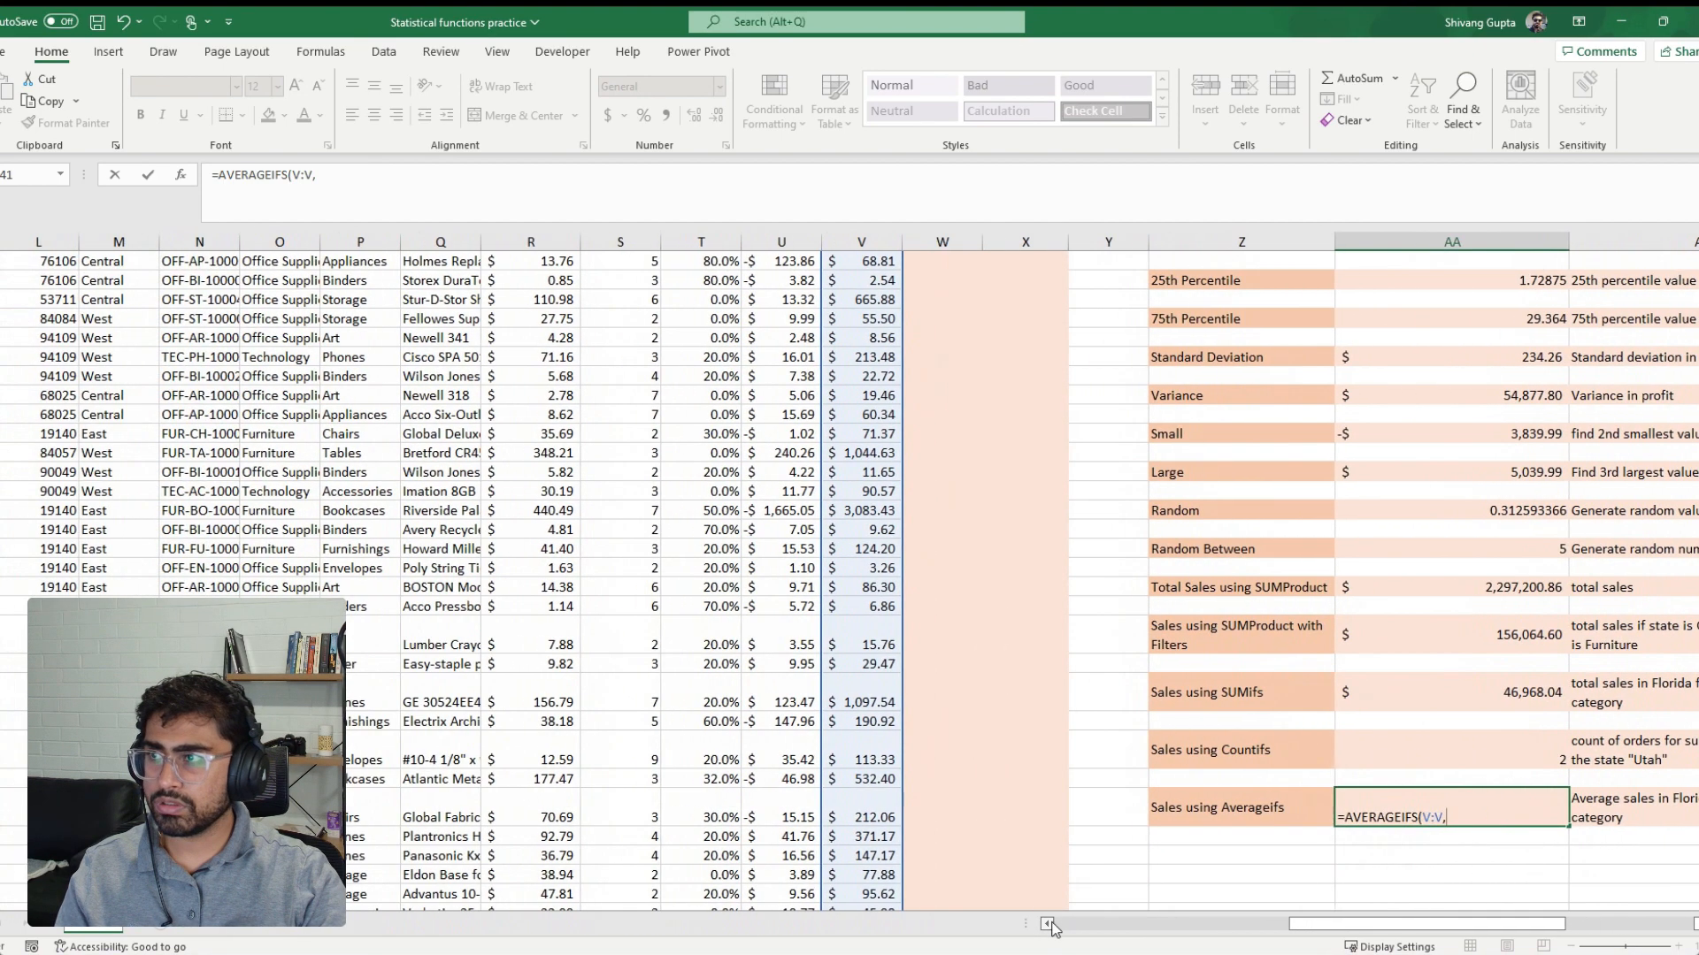
left_click(1047, 923)
left_click(1046, 924)
left_click(124, 245)
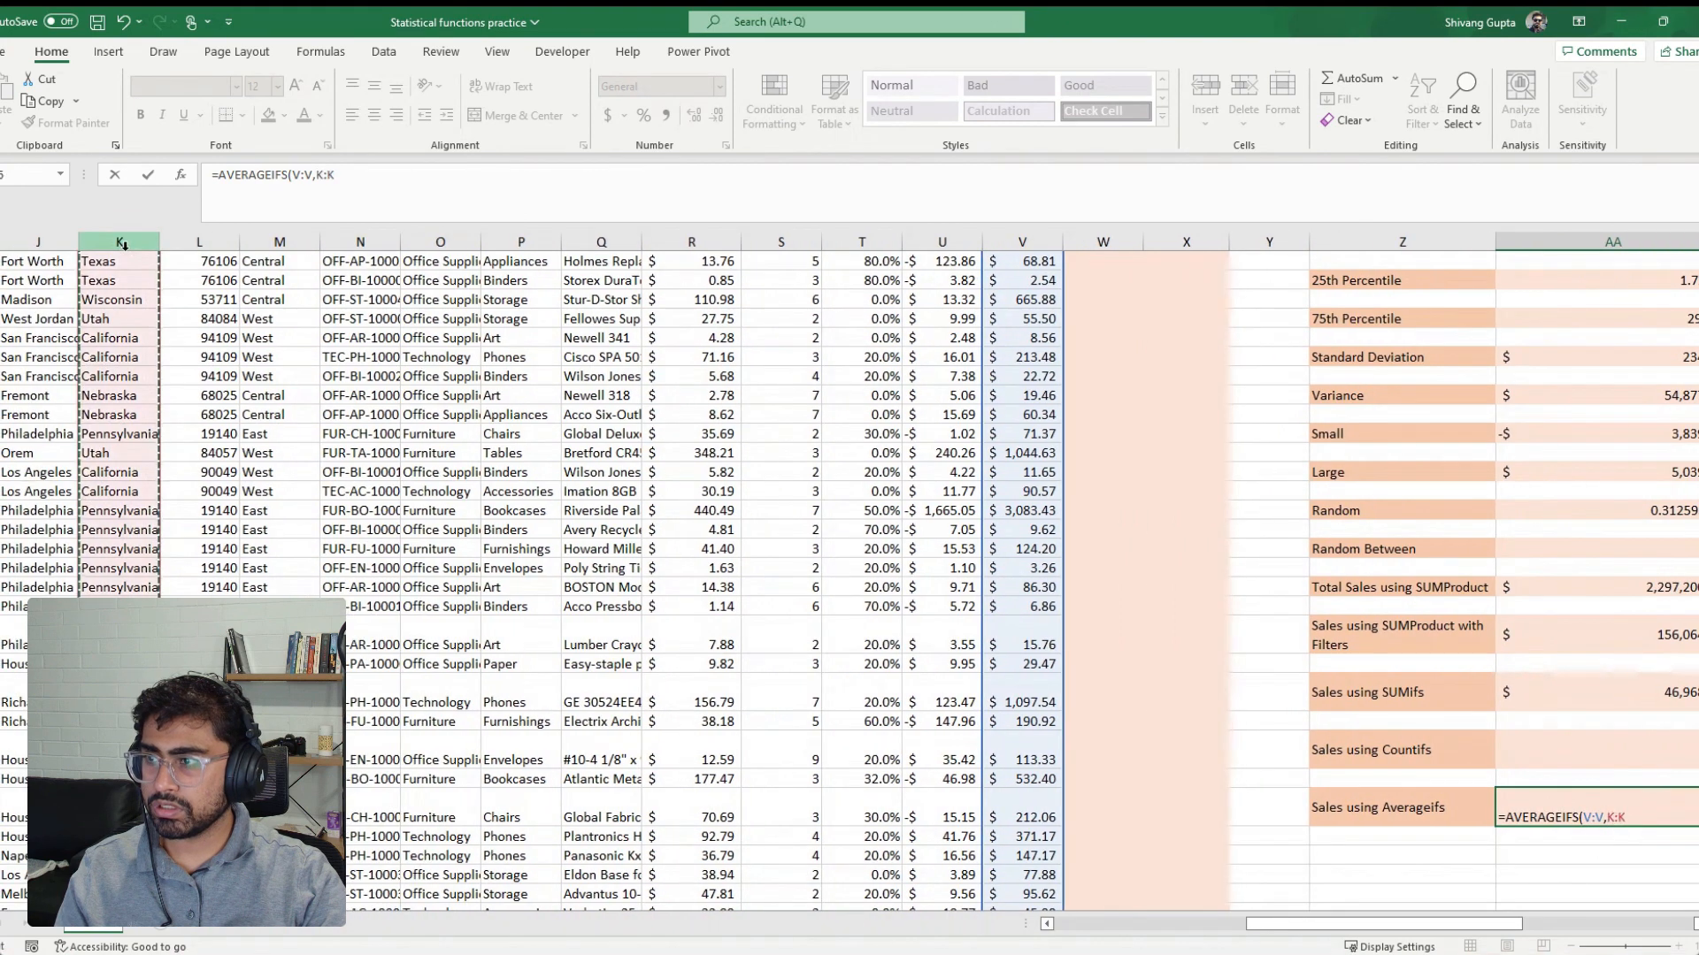
type(",\"")
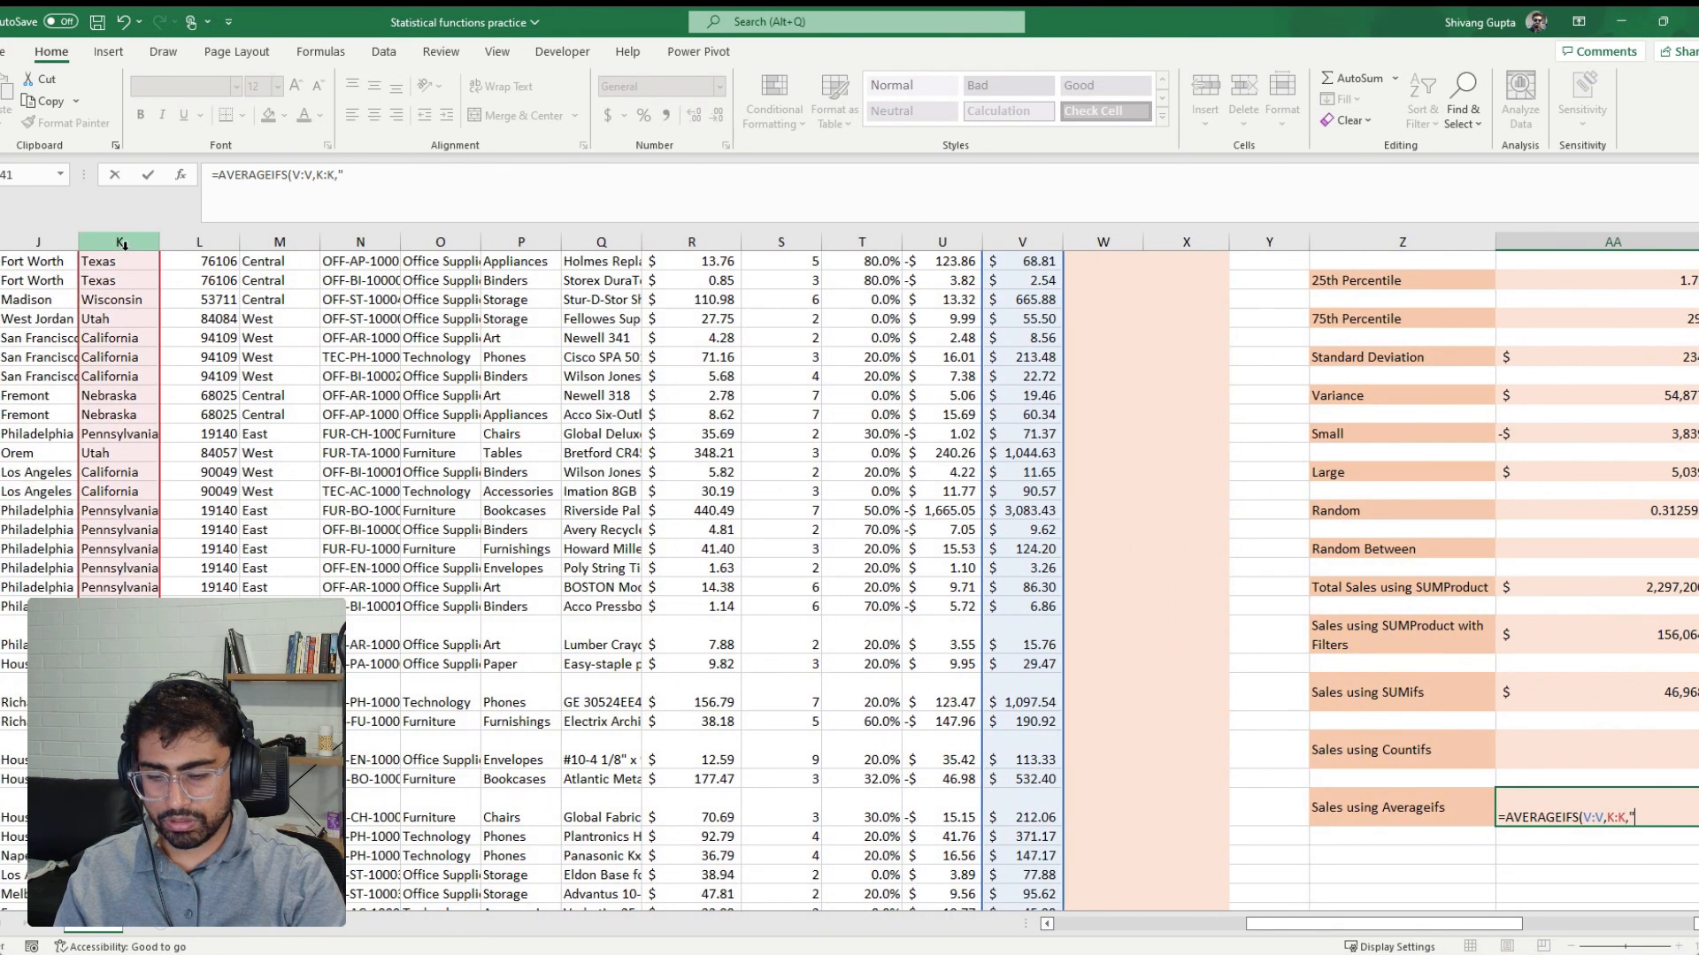
type("Florida\"")
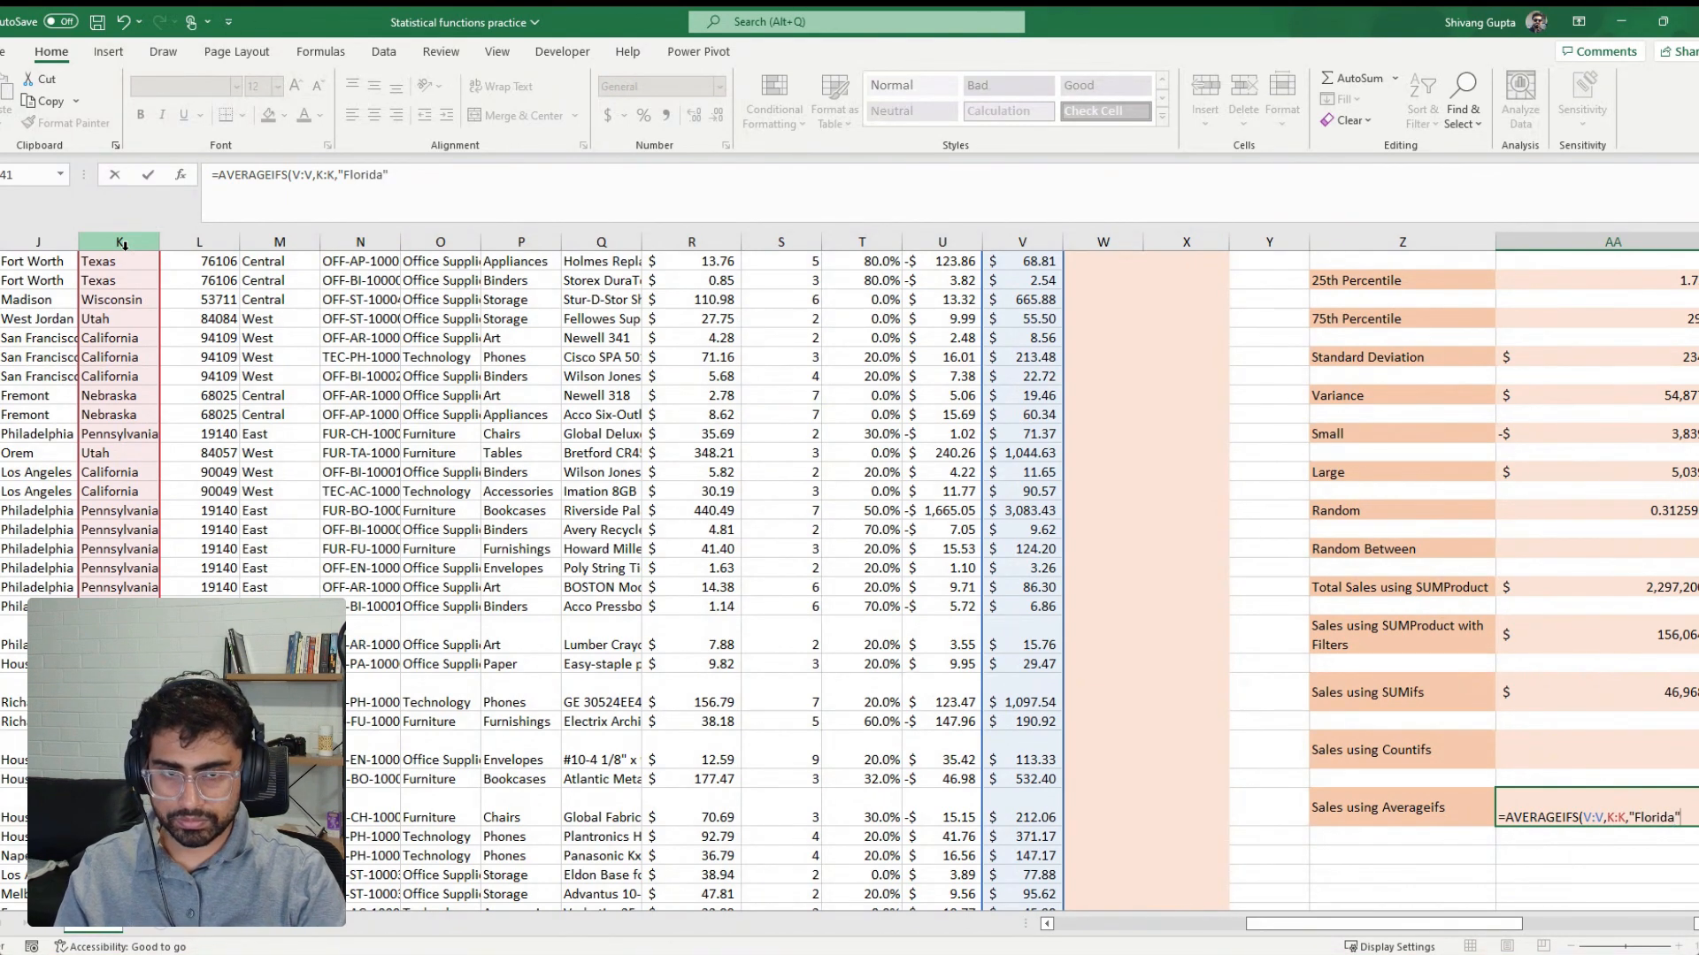
type(",")
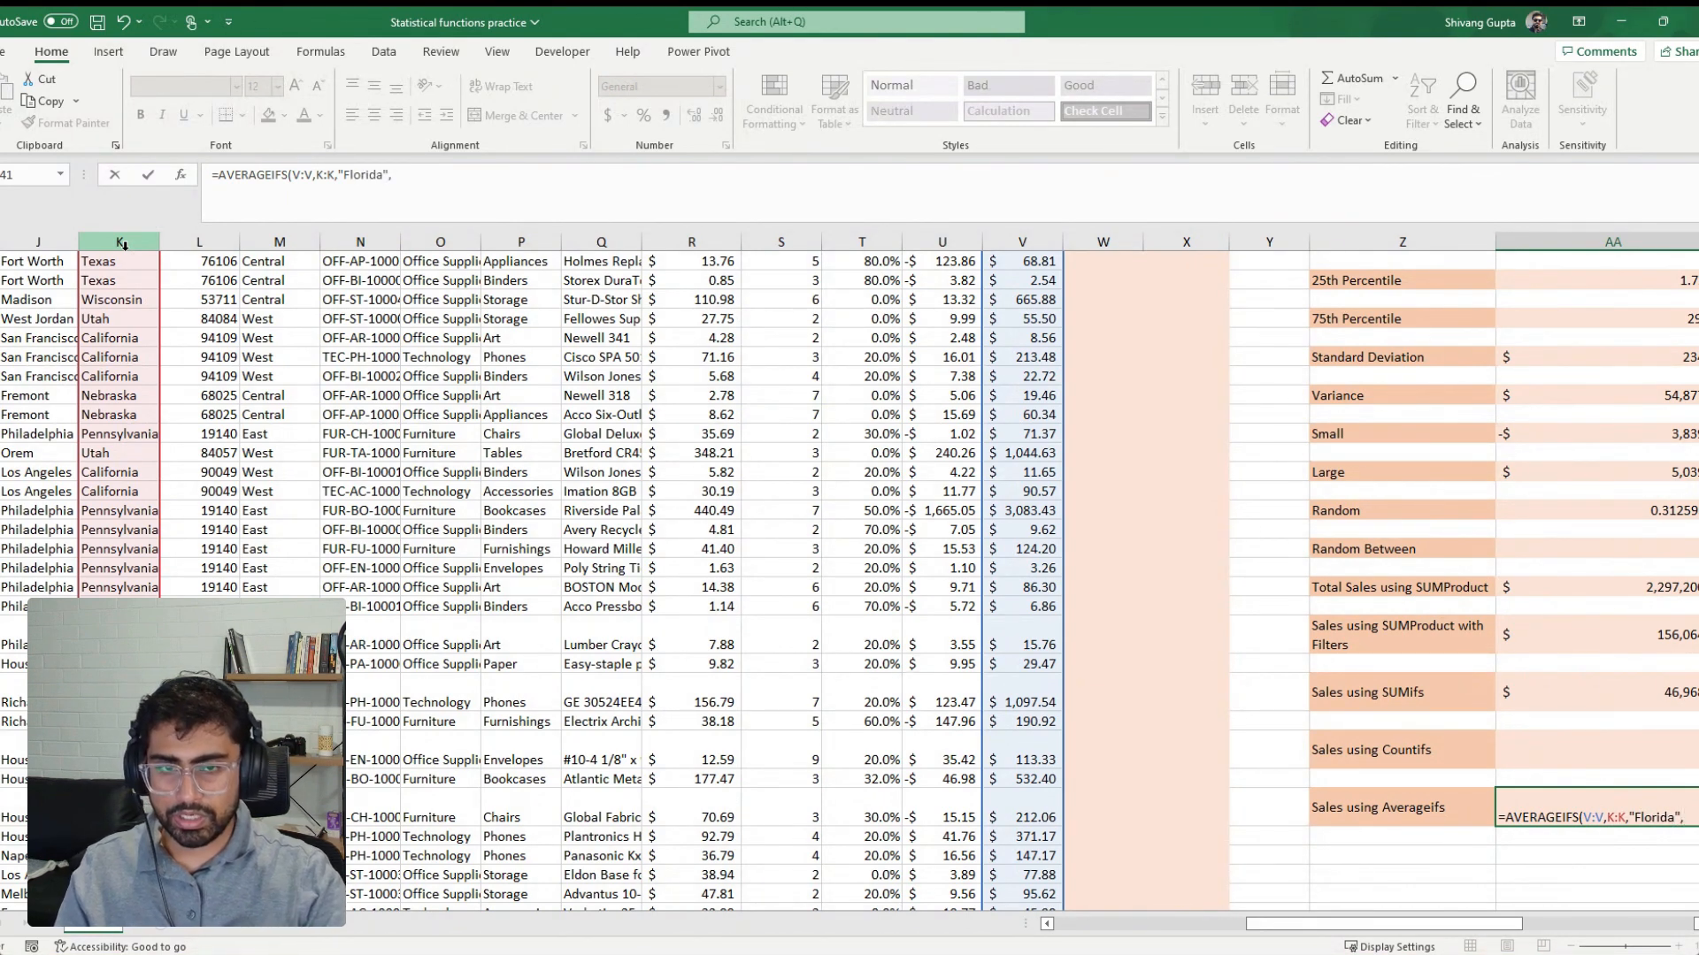
Complete the AVERAGEIFS formula with the Category column (O:O) and criterion "Technology", and format its cell in dollar accounting format
left_click_drag(1458, 923, 1504, 944)
left_click(282, 243)
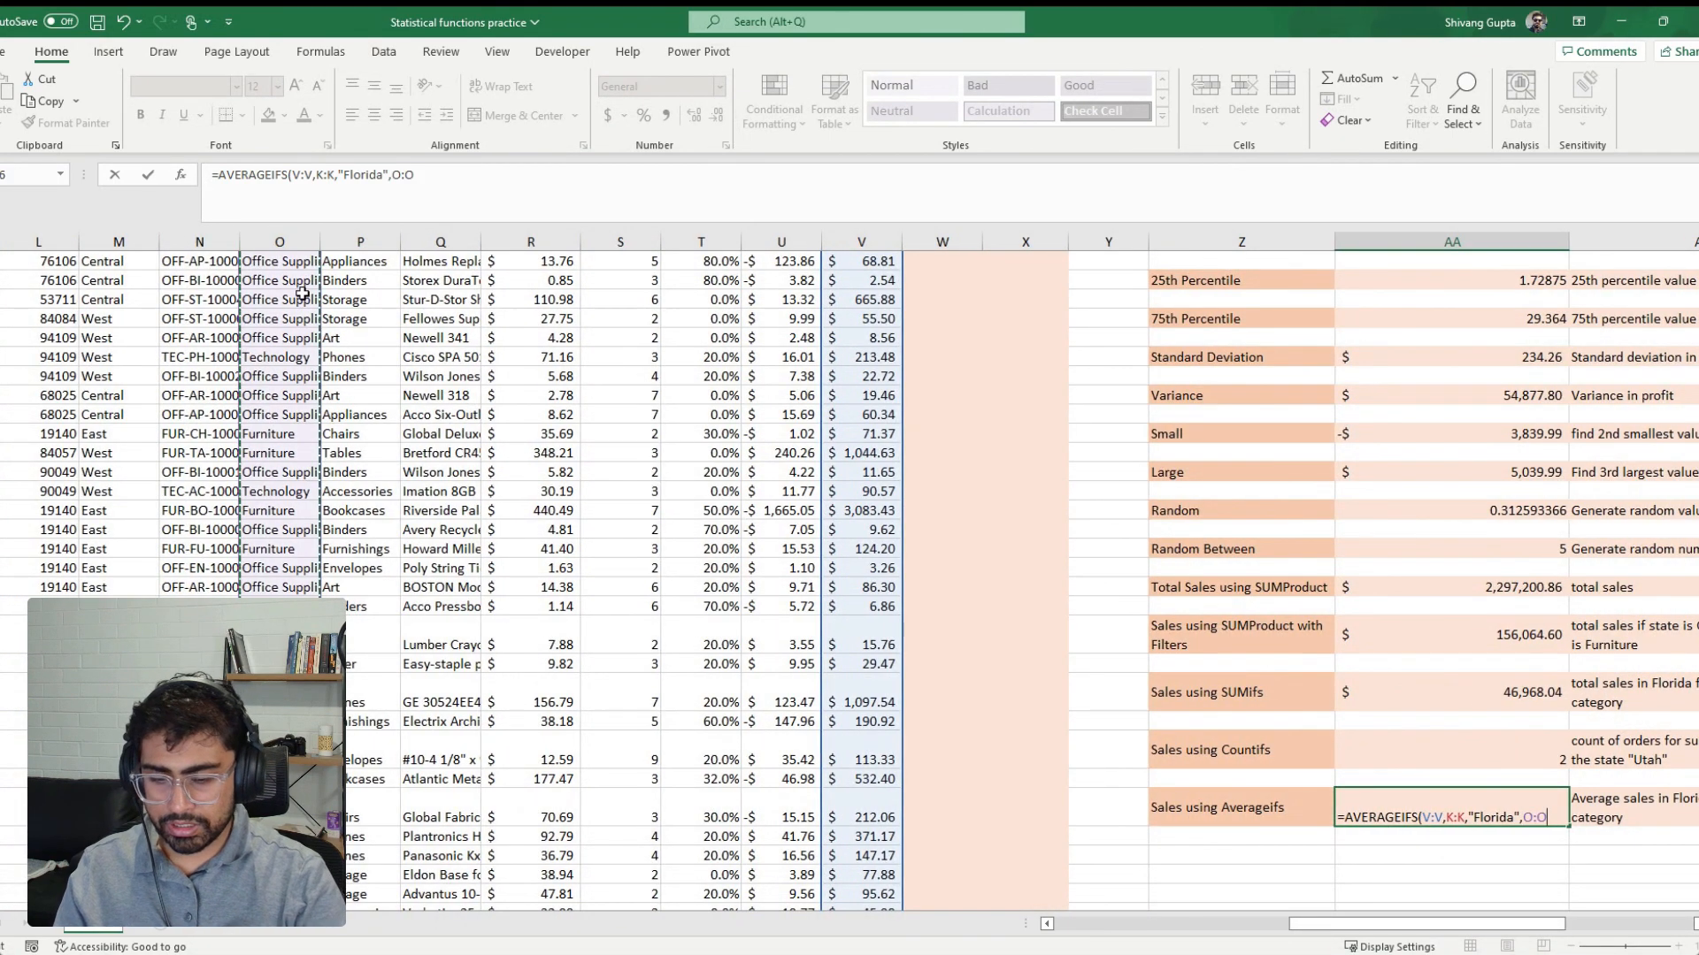
type(",")
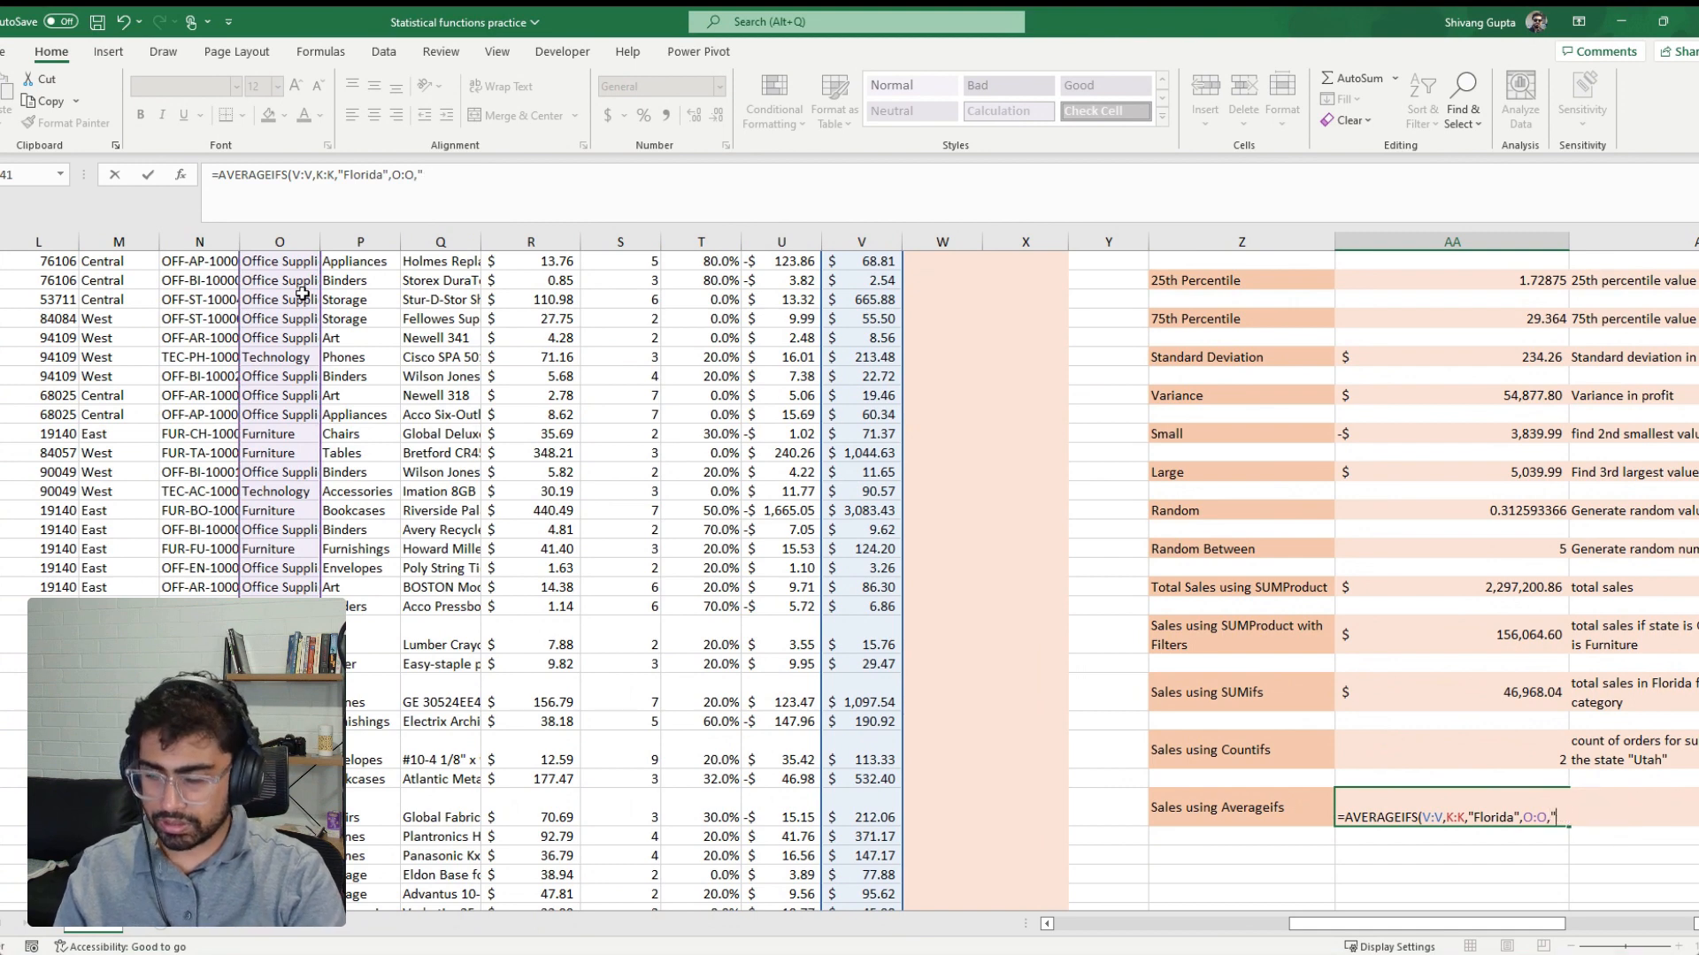
type("\"Technol")
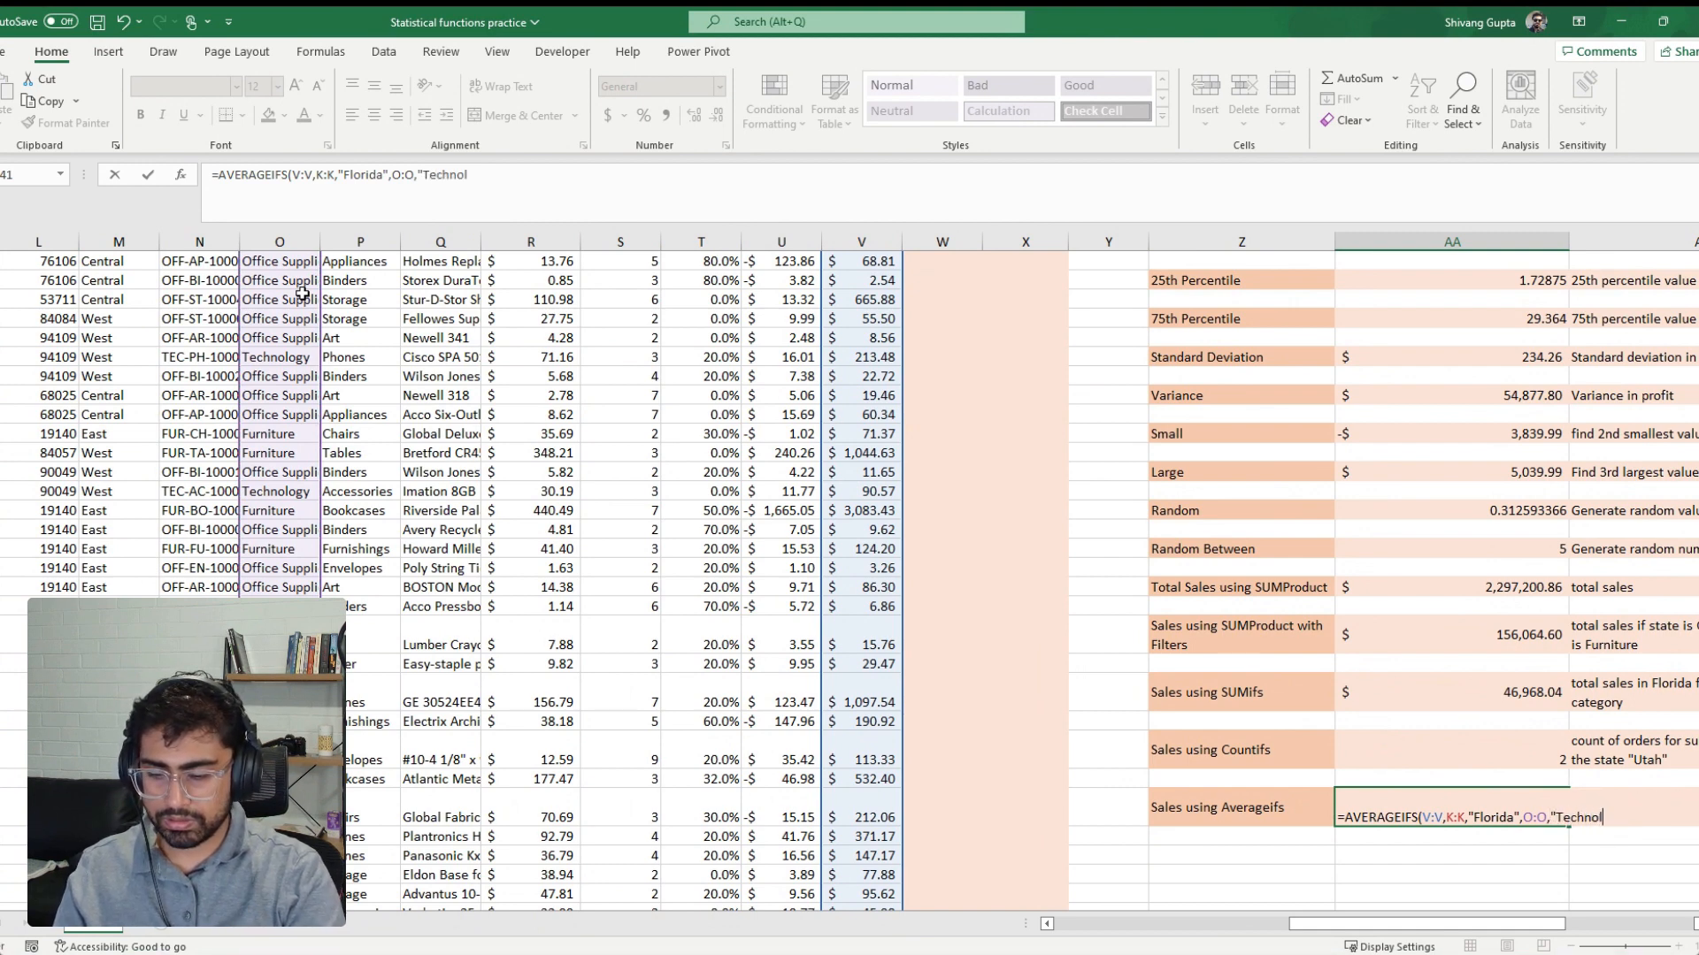
type("ogu")
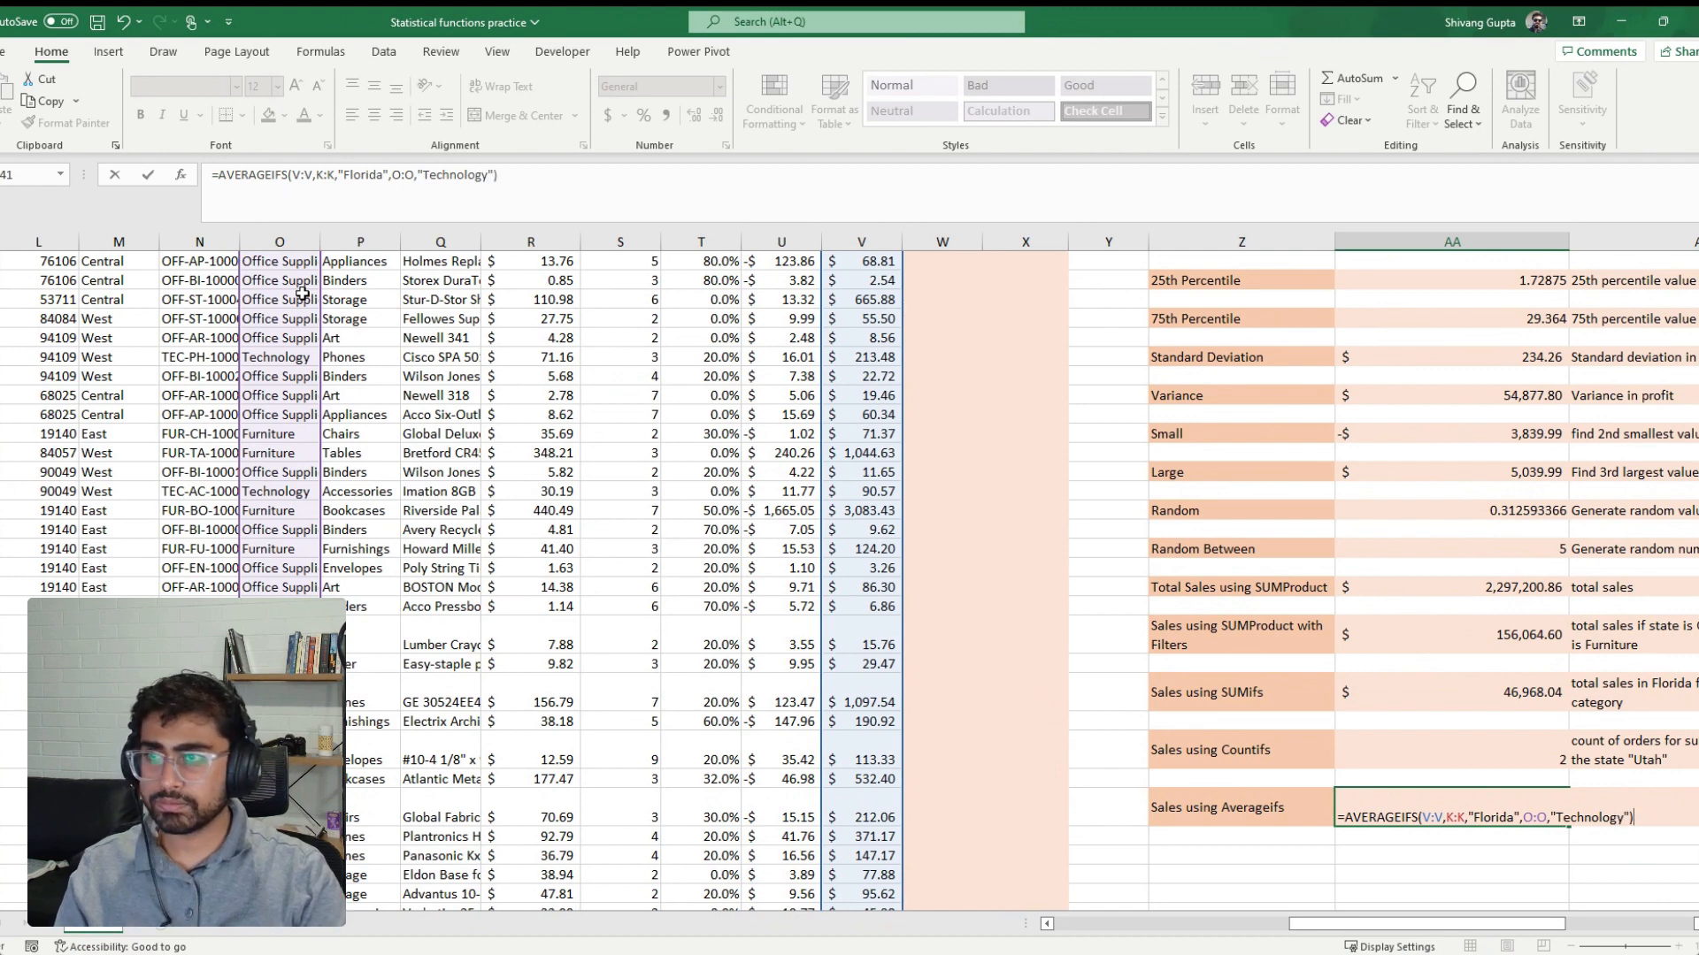
key("ctrl+Return")
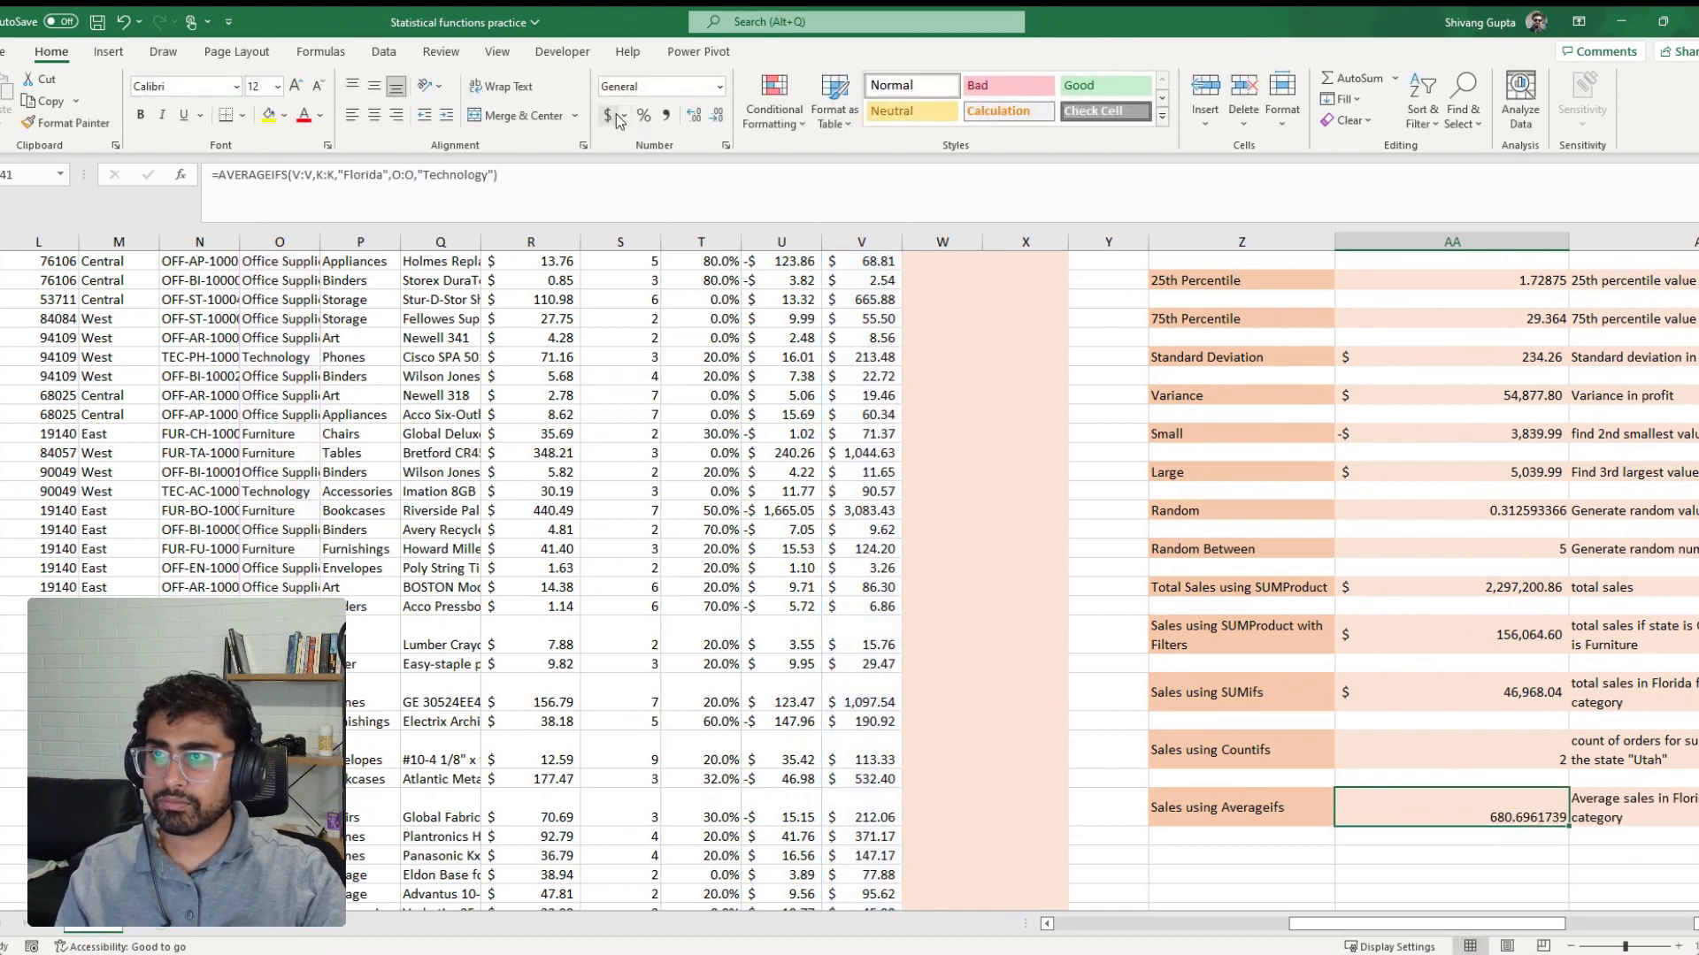
left_click(614, 116)
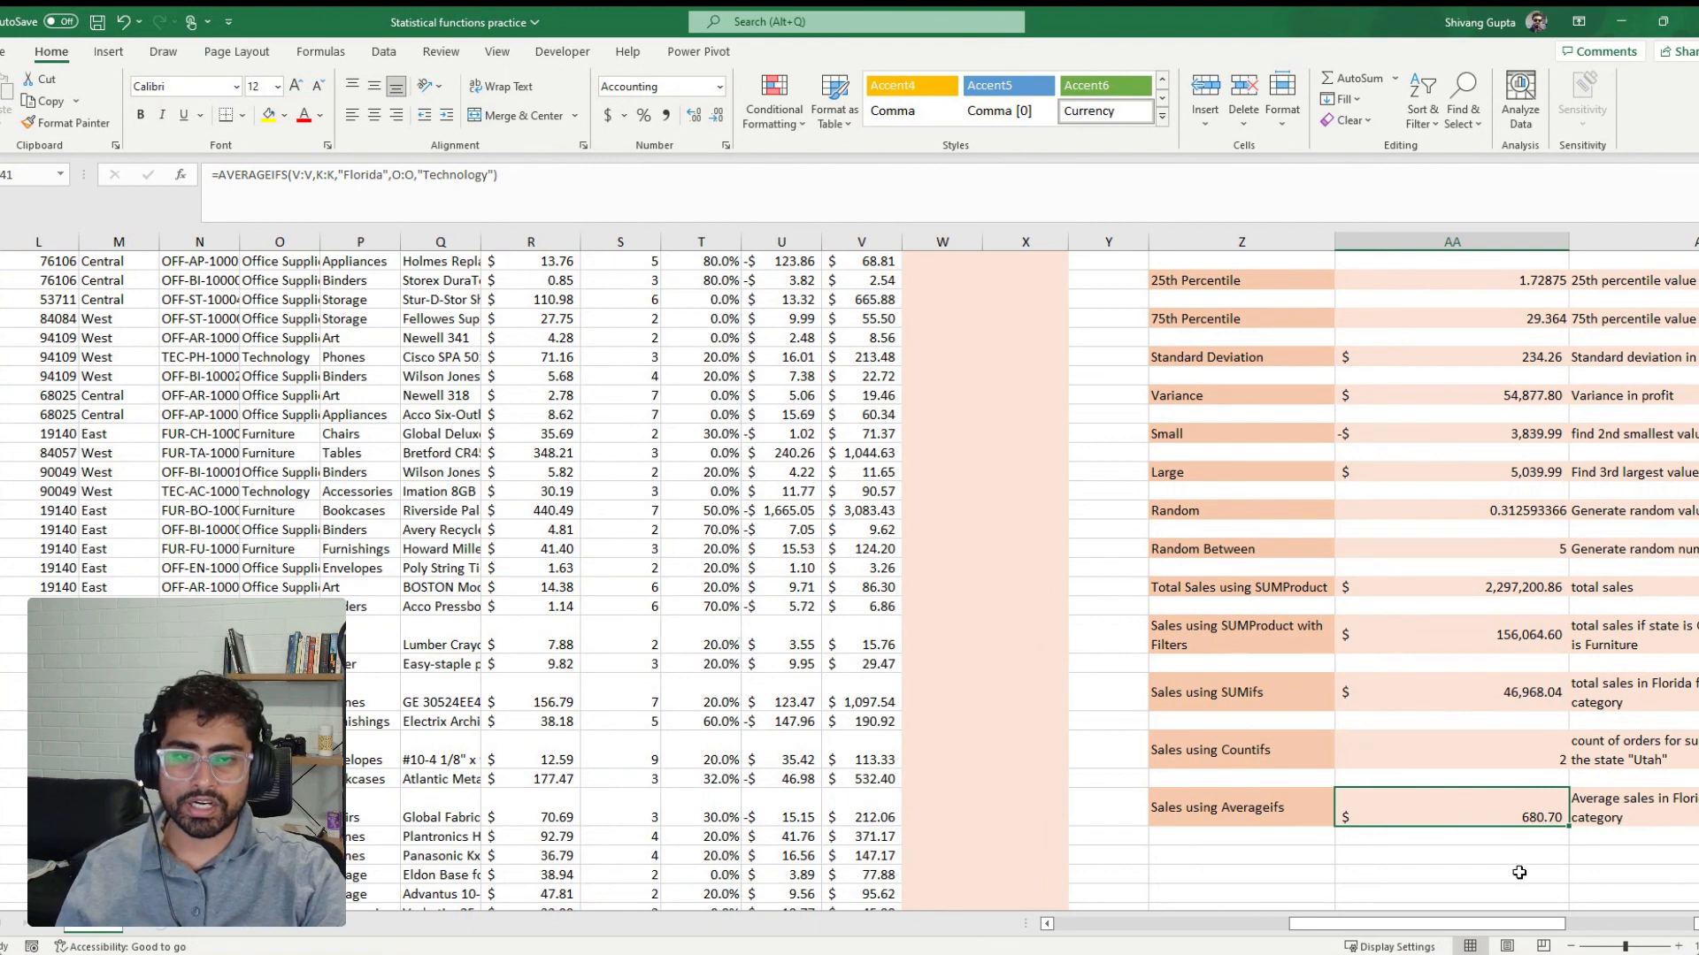
Begin a RANK formula in the first data cell of the Rank column, with Total Sales cell V2 as the number
scroll(1520, 873, "down", 1)
scroll(1519, 874, "right", 3)
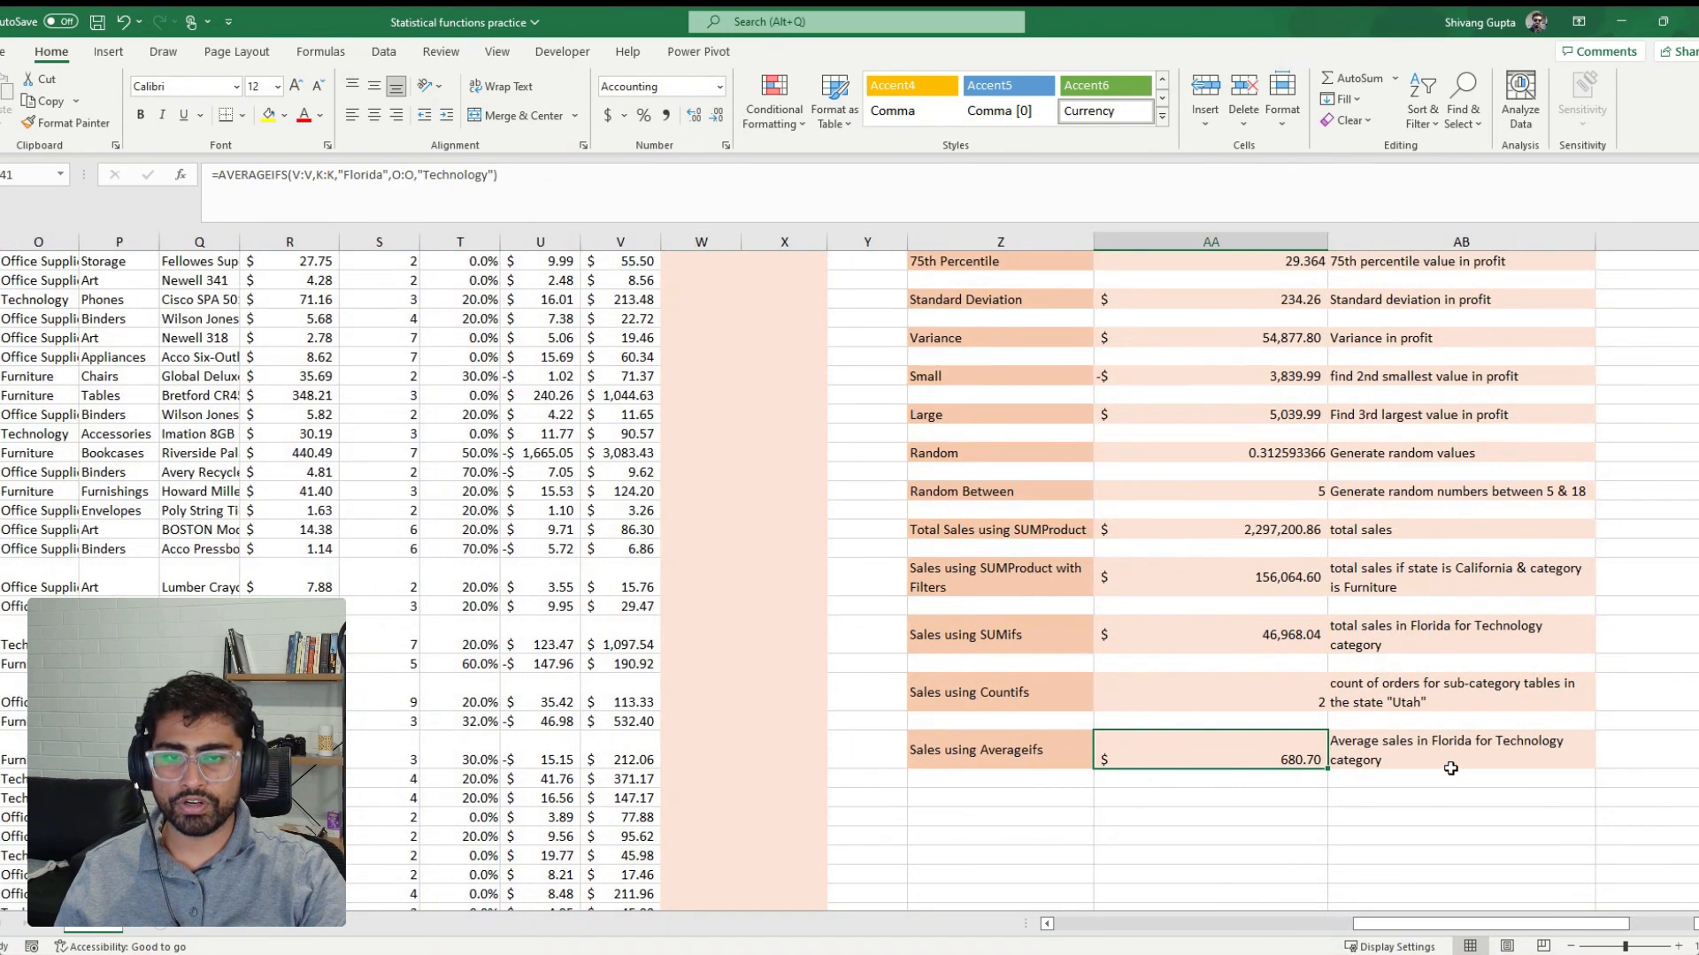
scroll(1452, 794, "up", 6)
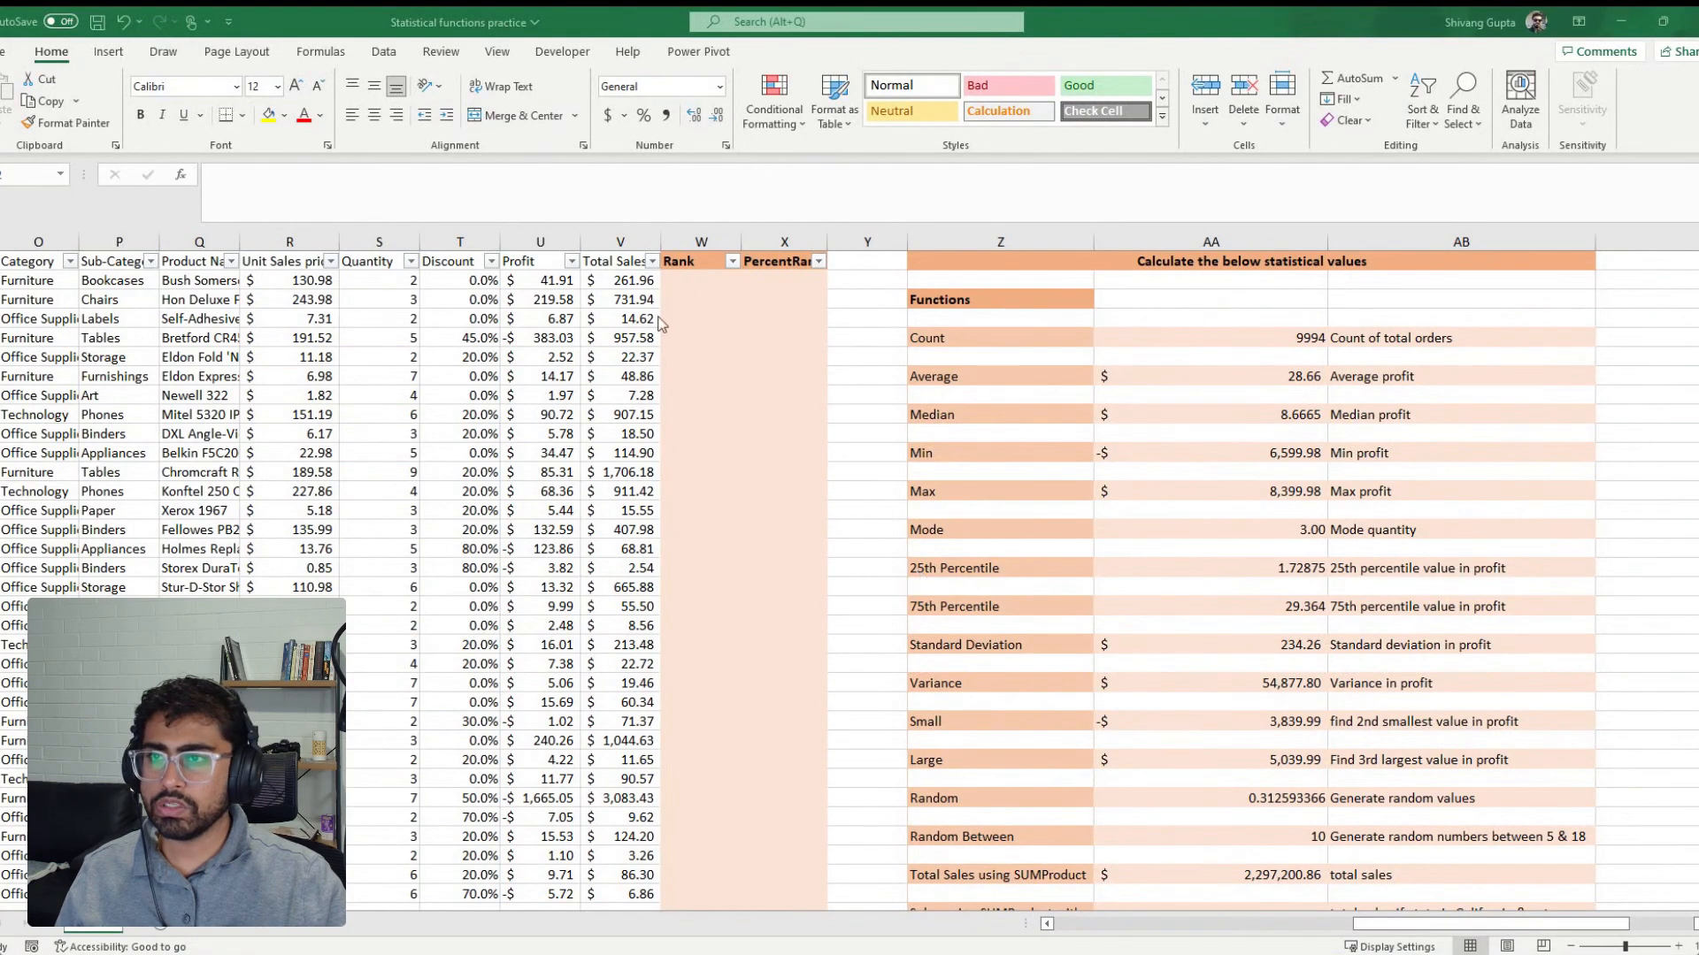
left_click(697, 279)
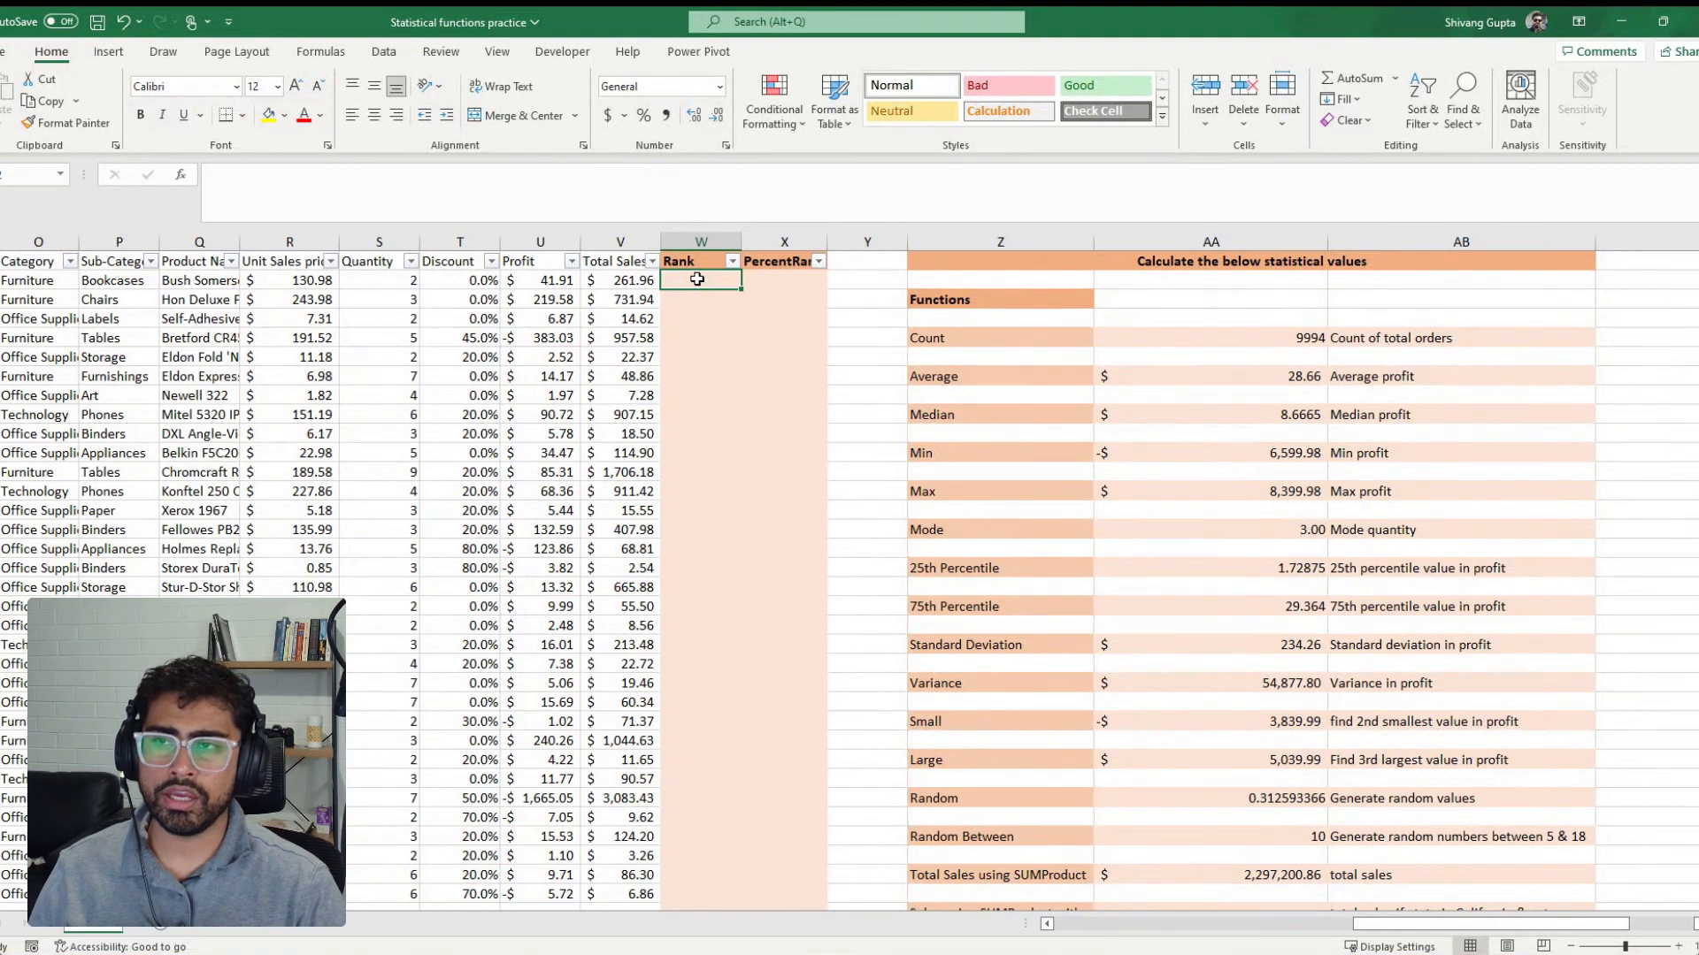
left_click(639, 283)
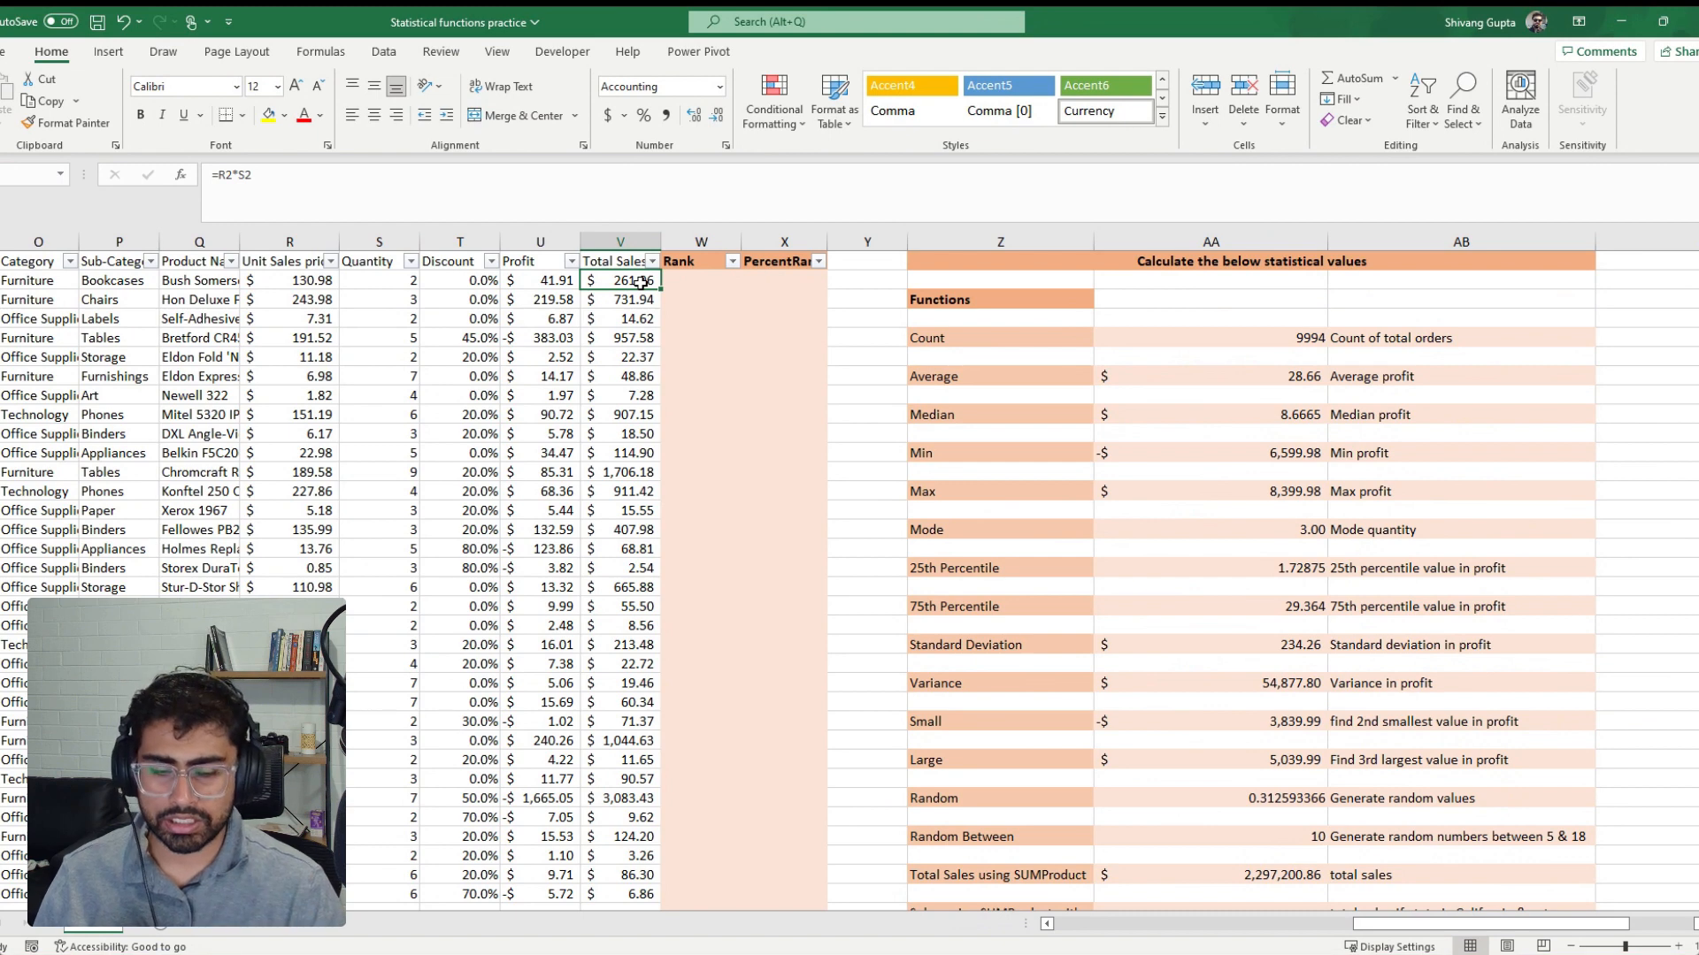
key("Right")
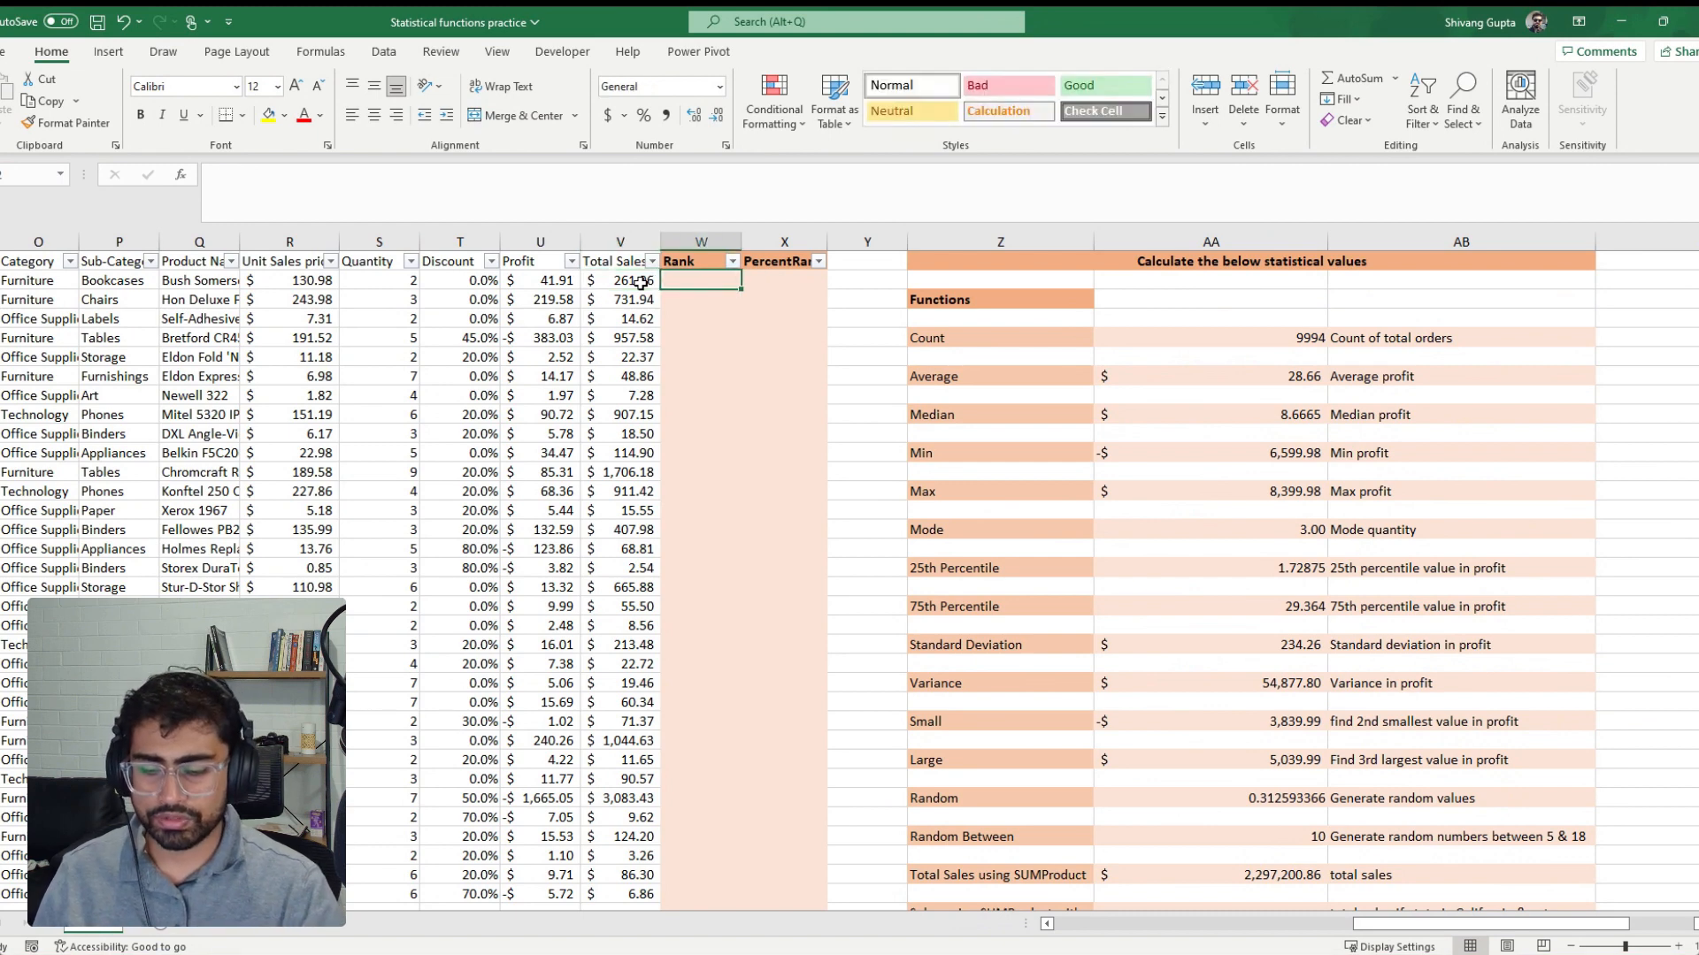
type("=rank.a")
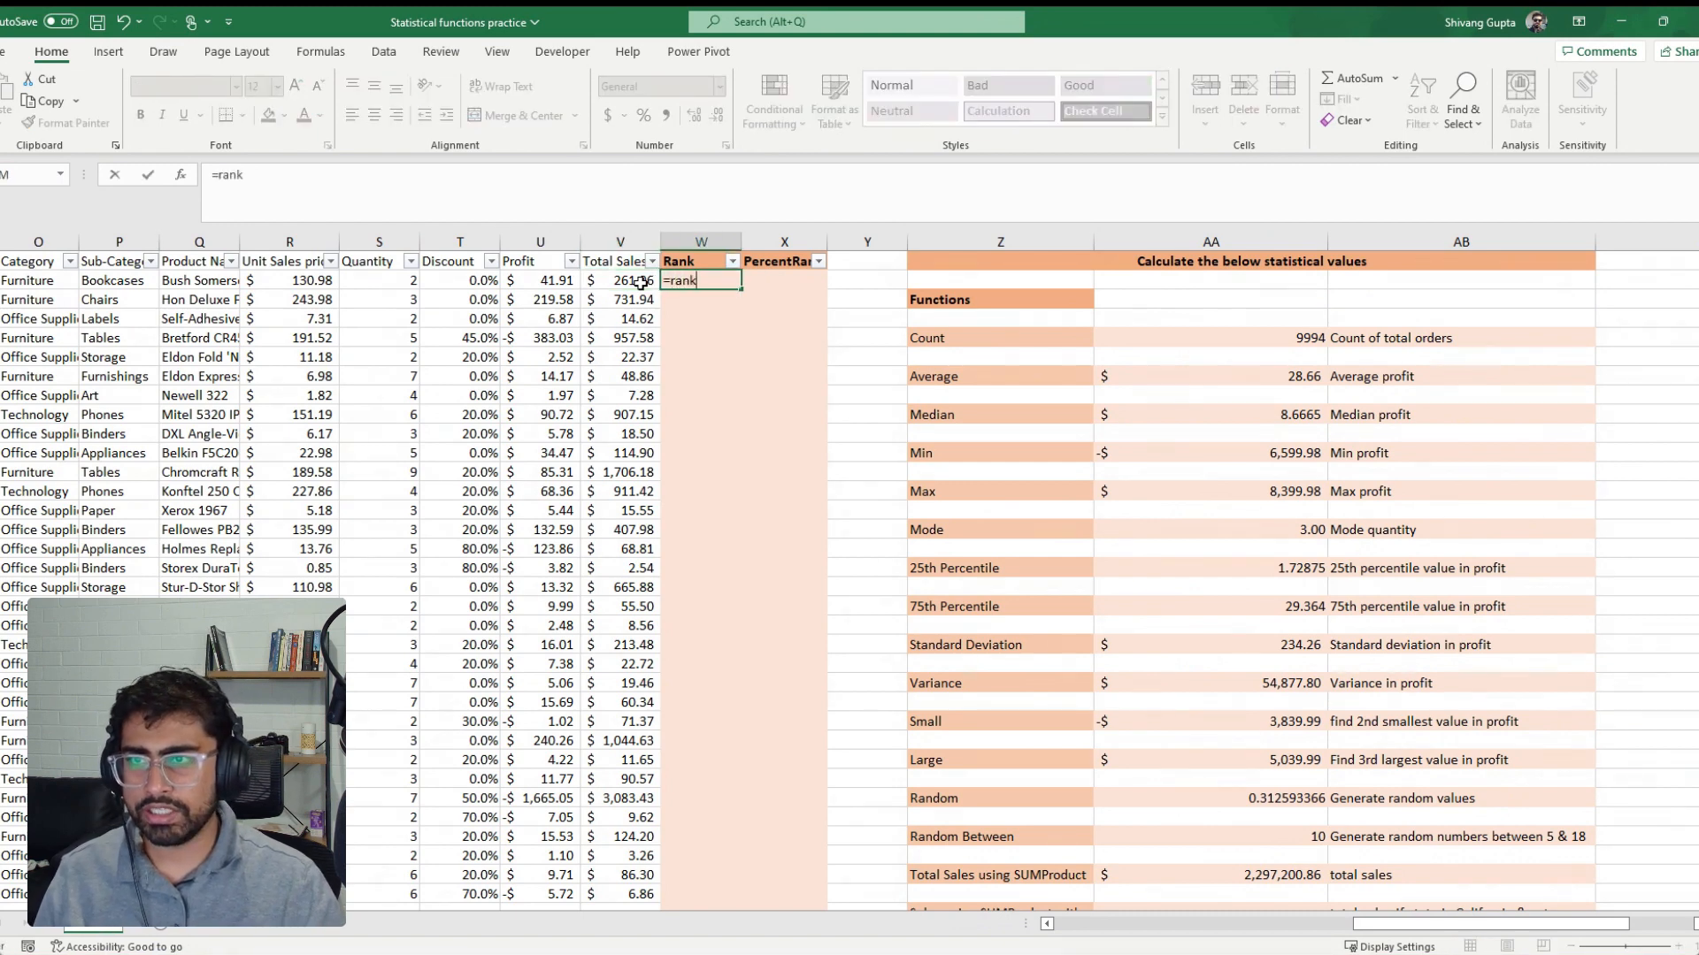
key("Tab")
key("BackSpace")
key("BackSpace")
key("BackSpace")
key("BackSpace")
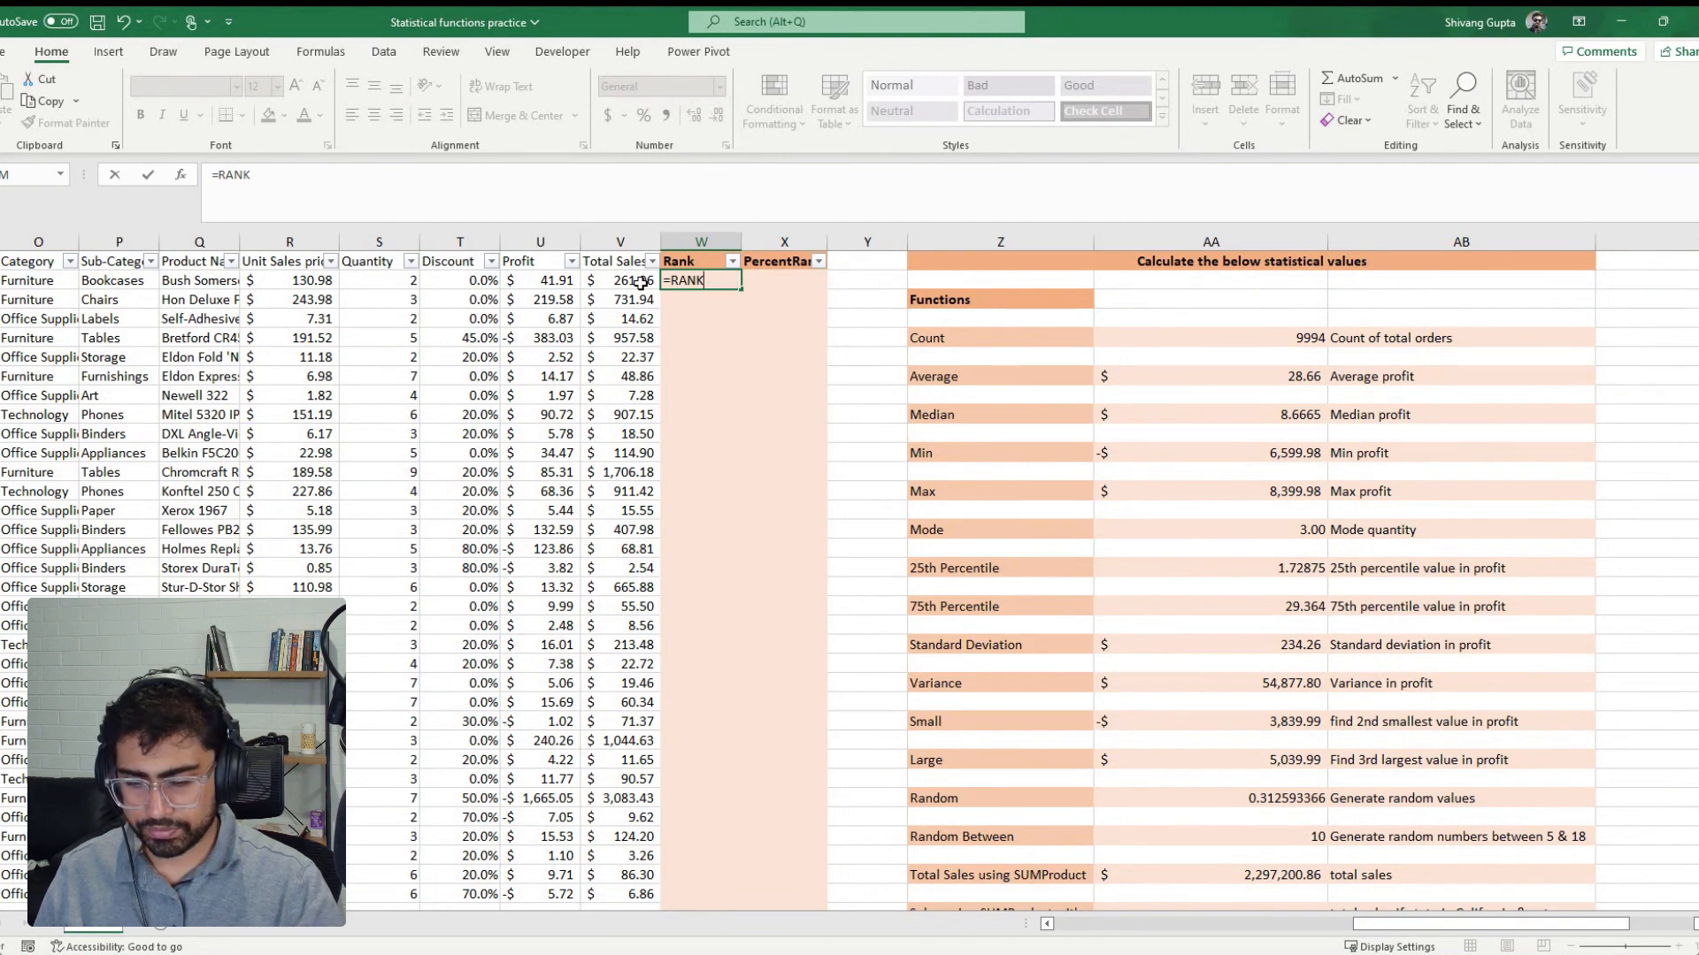
type("(")
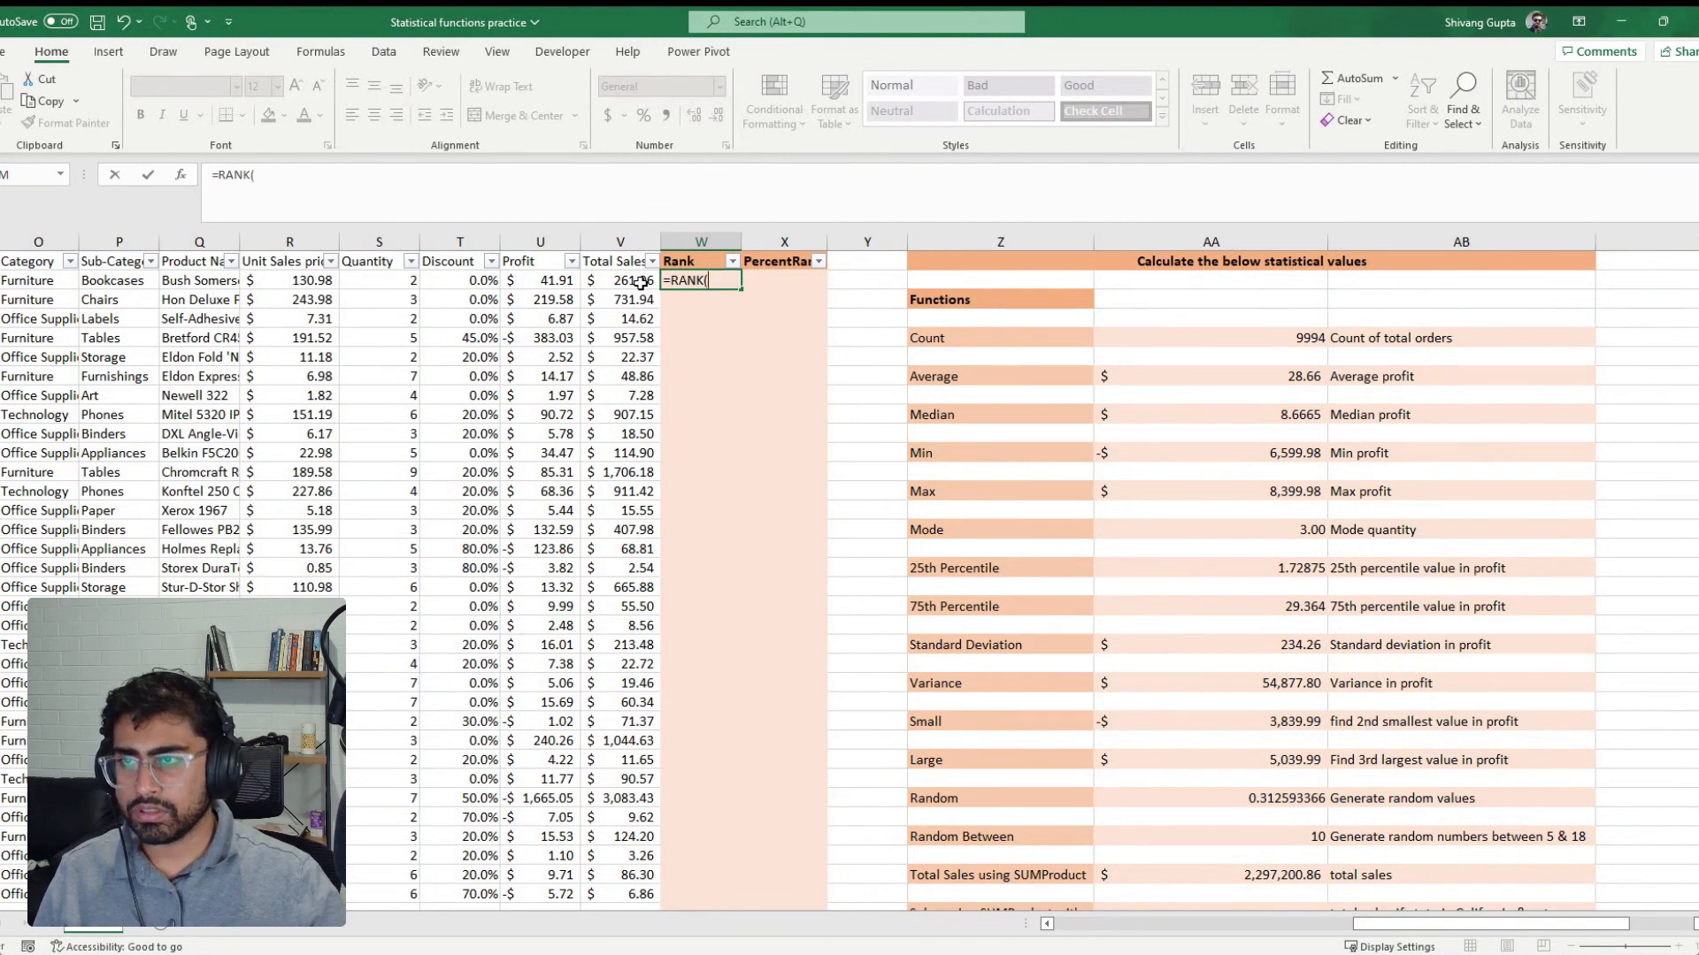
left_click(640, 283)
Complete the RANK formula with the absolute range $V$2:$V$9995 and order 0 for descending ranking
type(",")
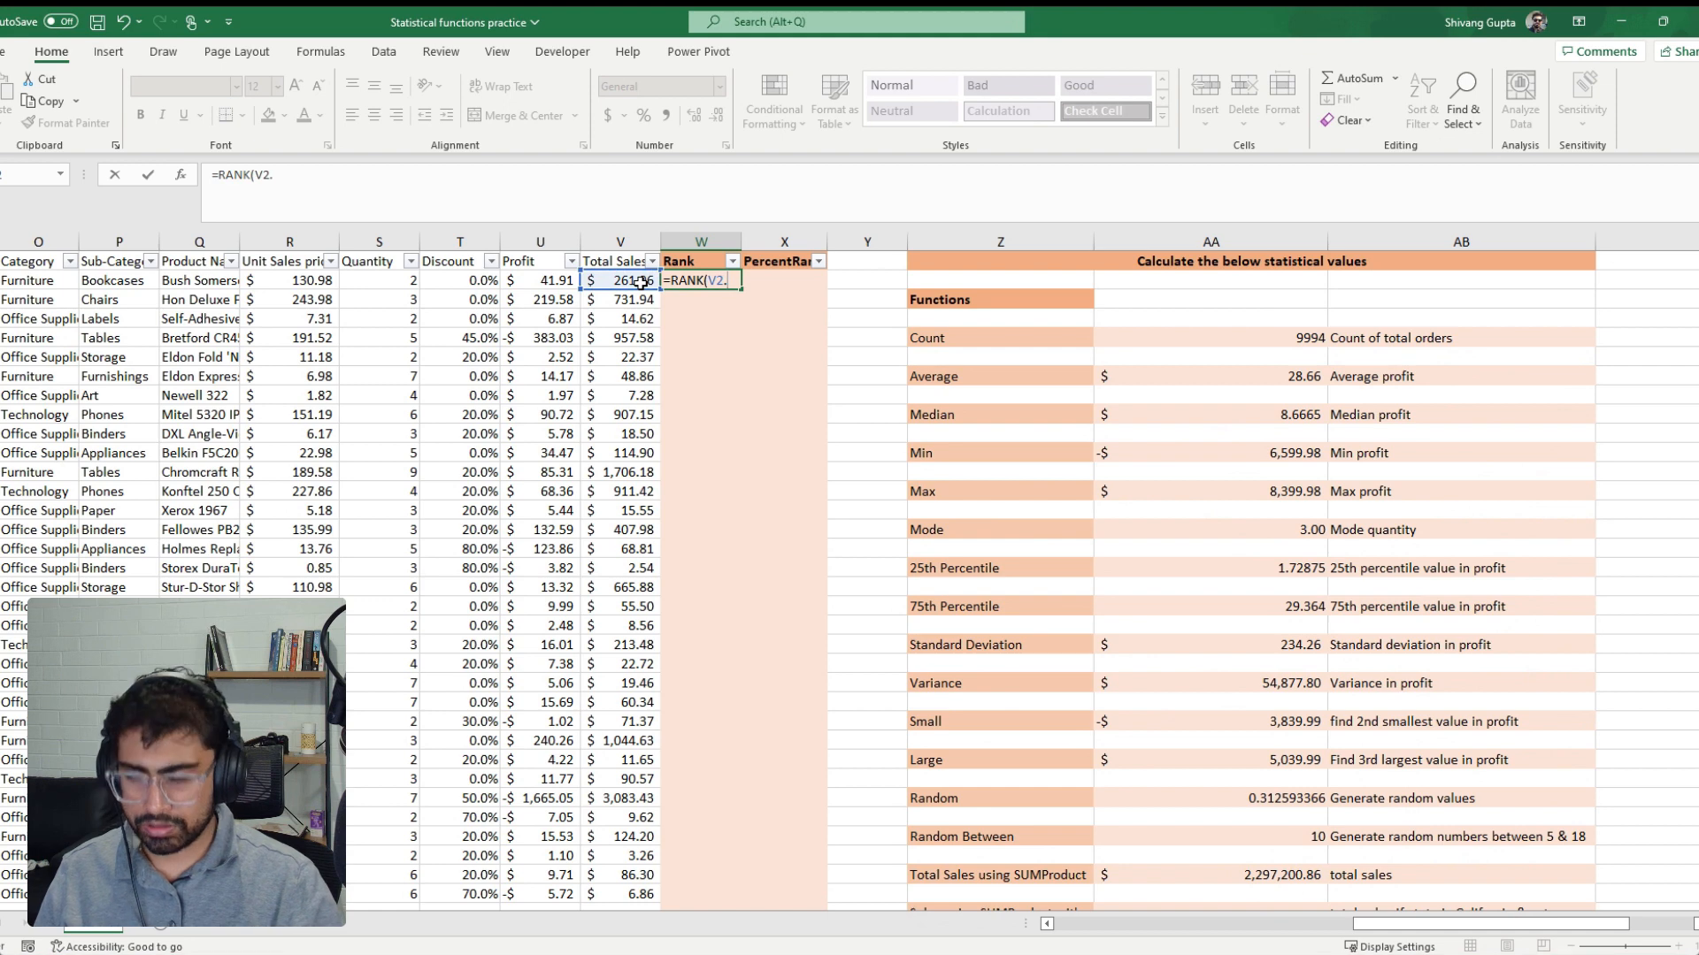
key("BackSpace")
left_click(641, 283)
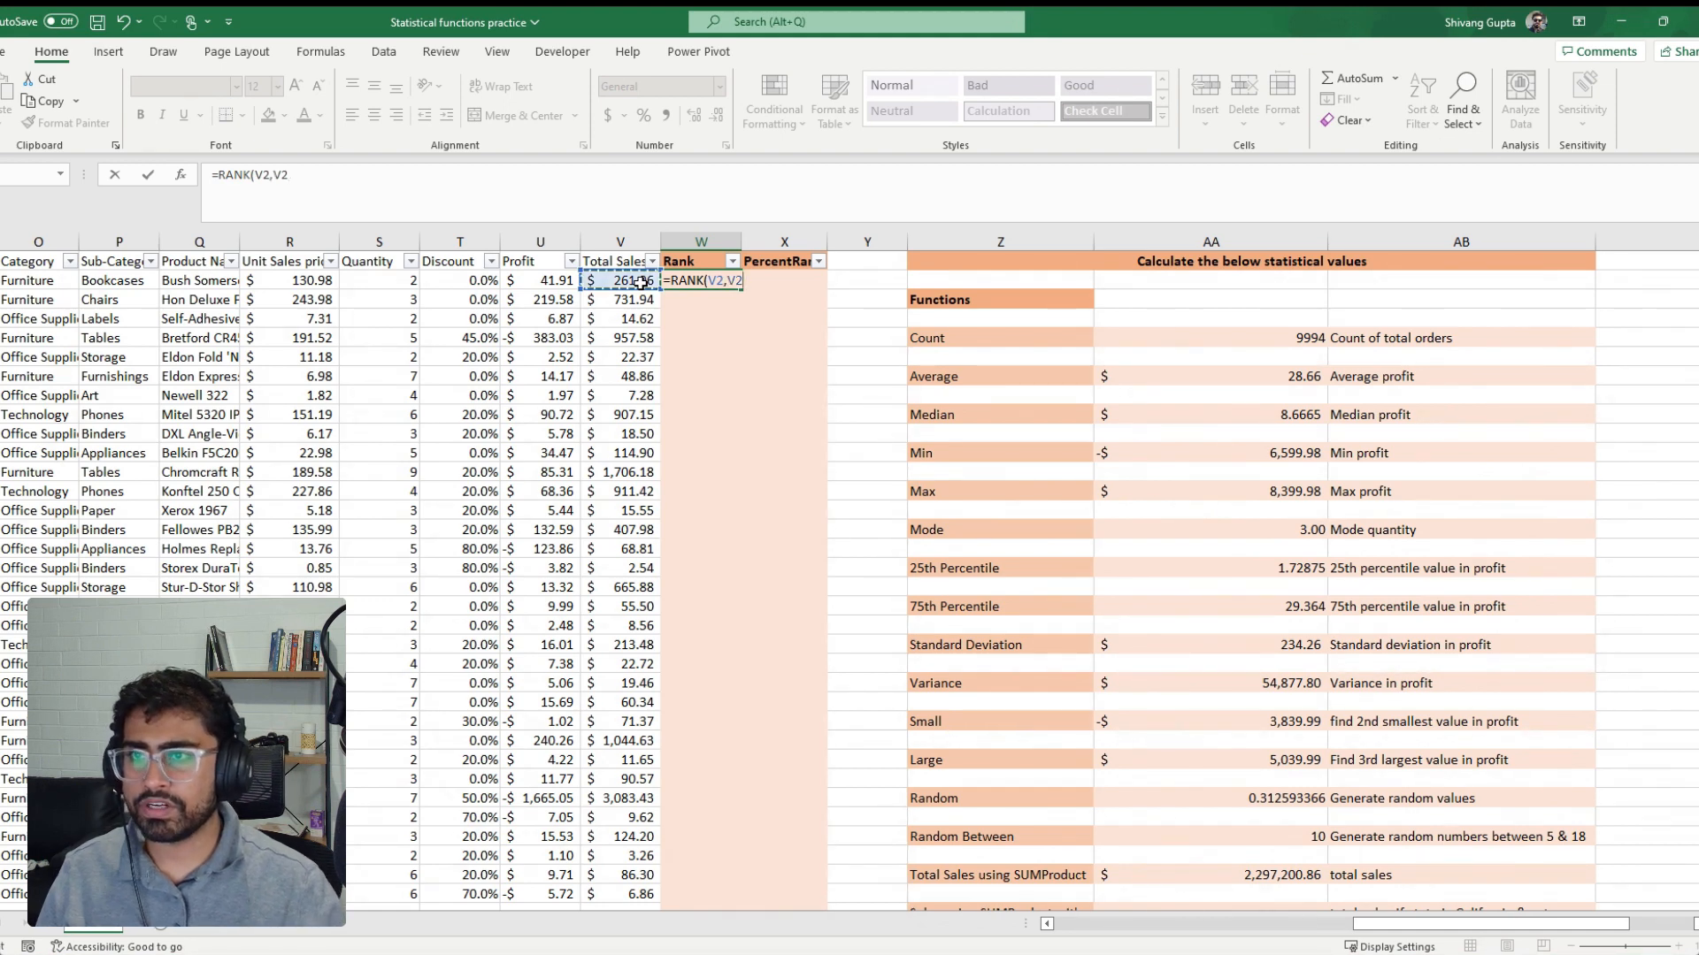
key("ctrl+shift+Down")
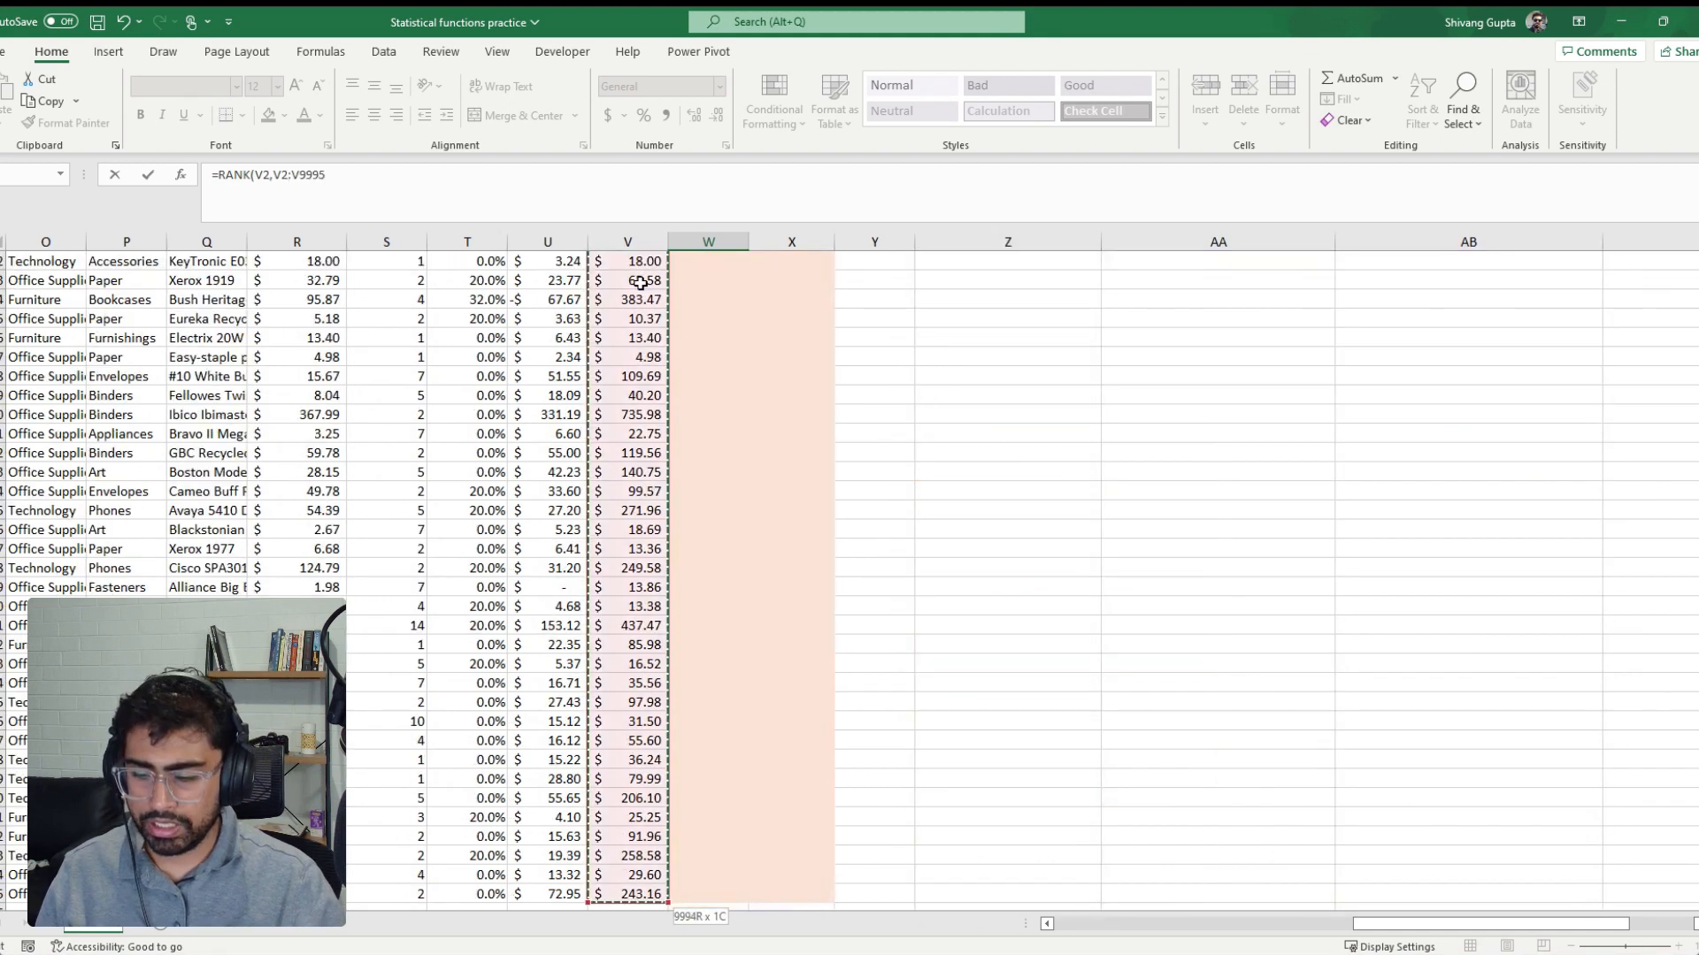
key("F4")
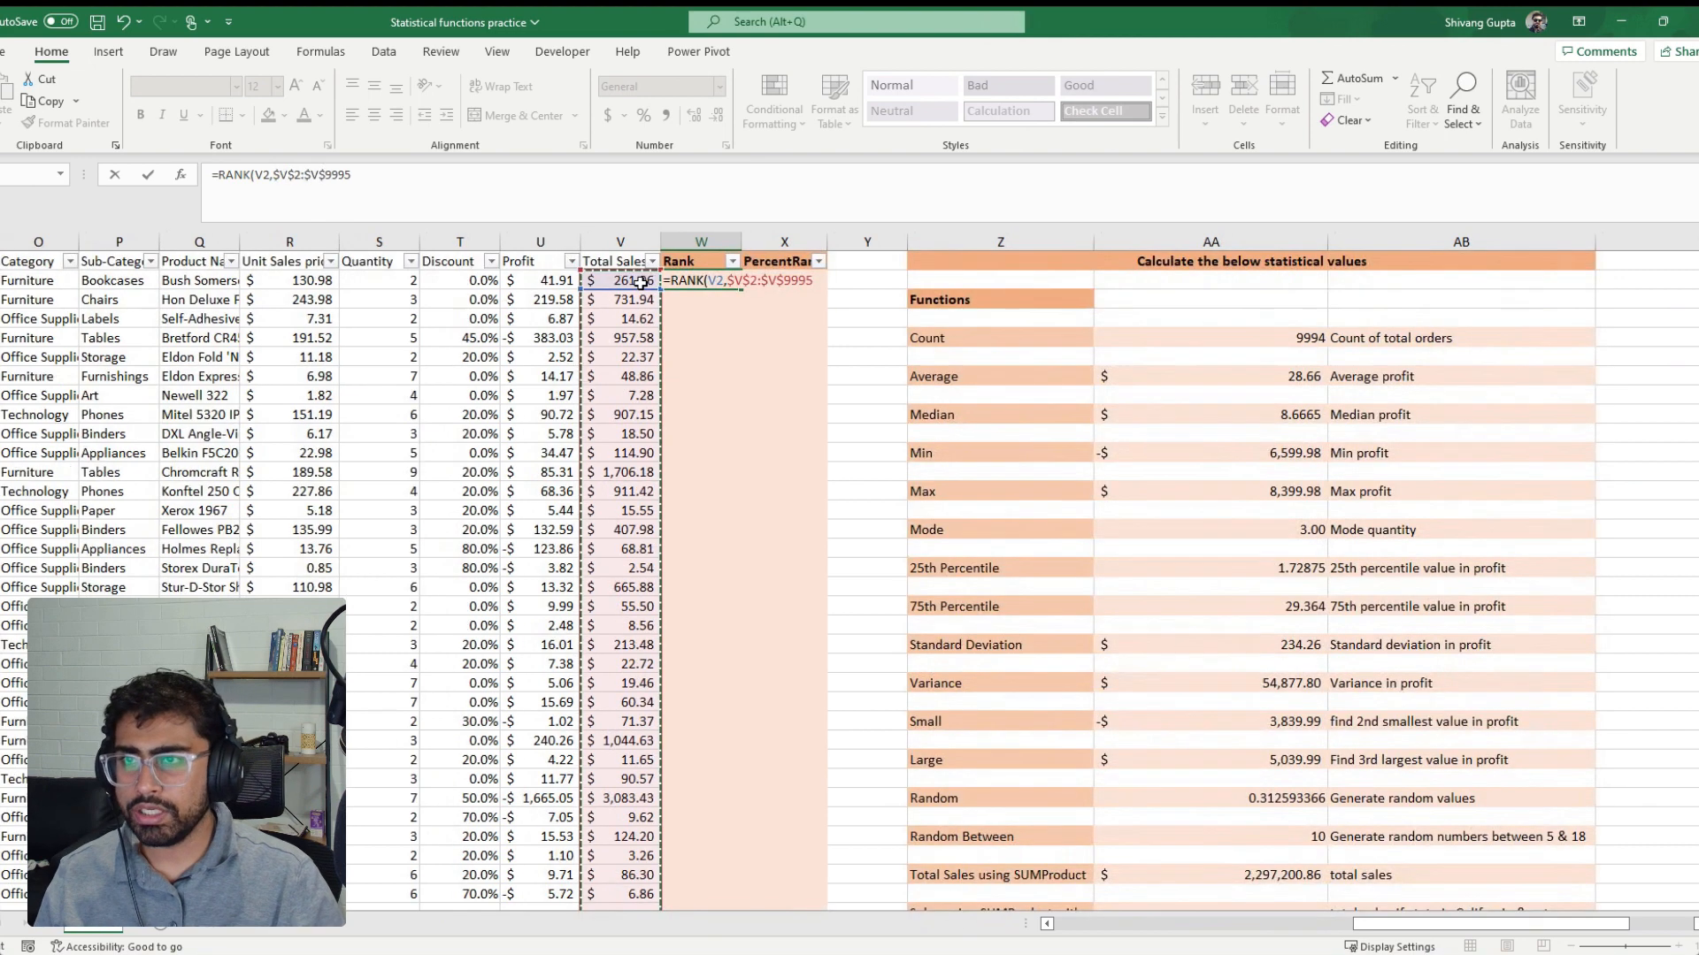
type(",")
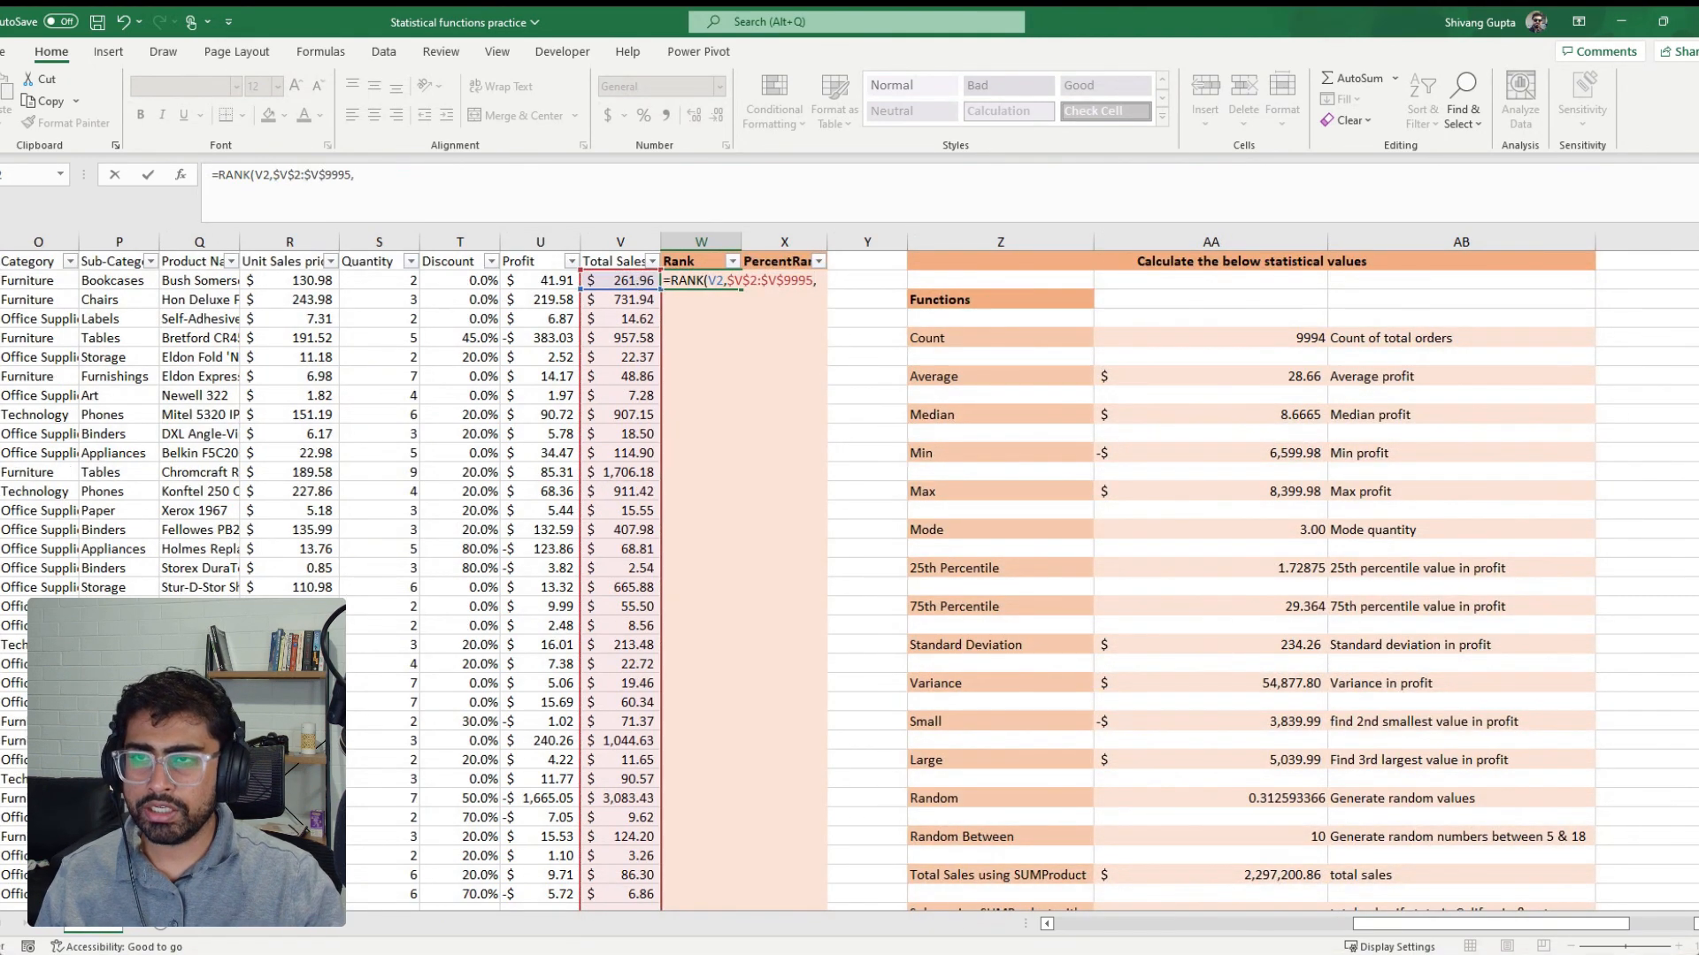
type("0")
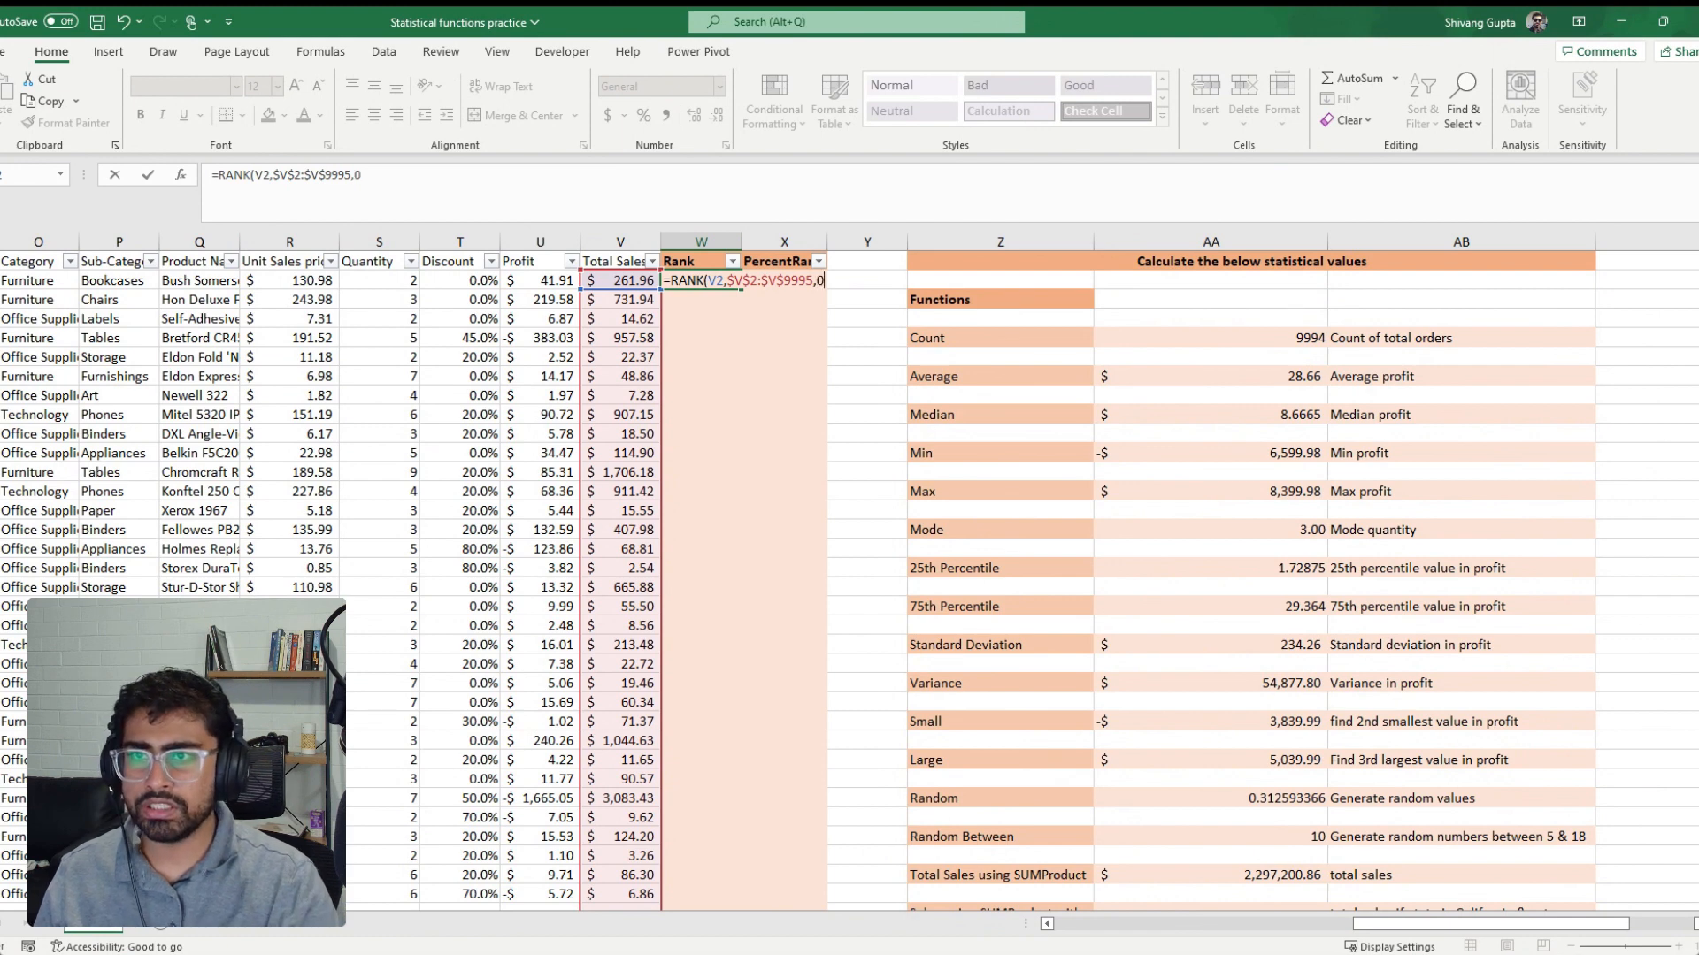
type(")")
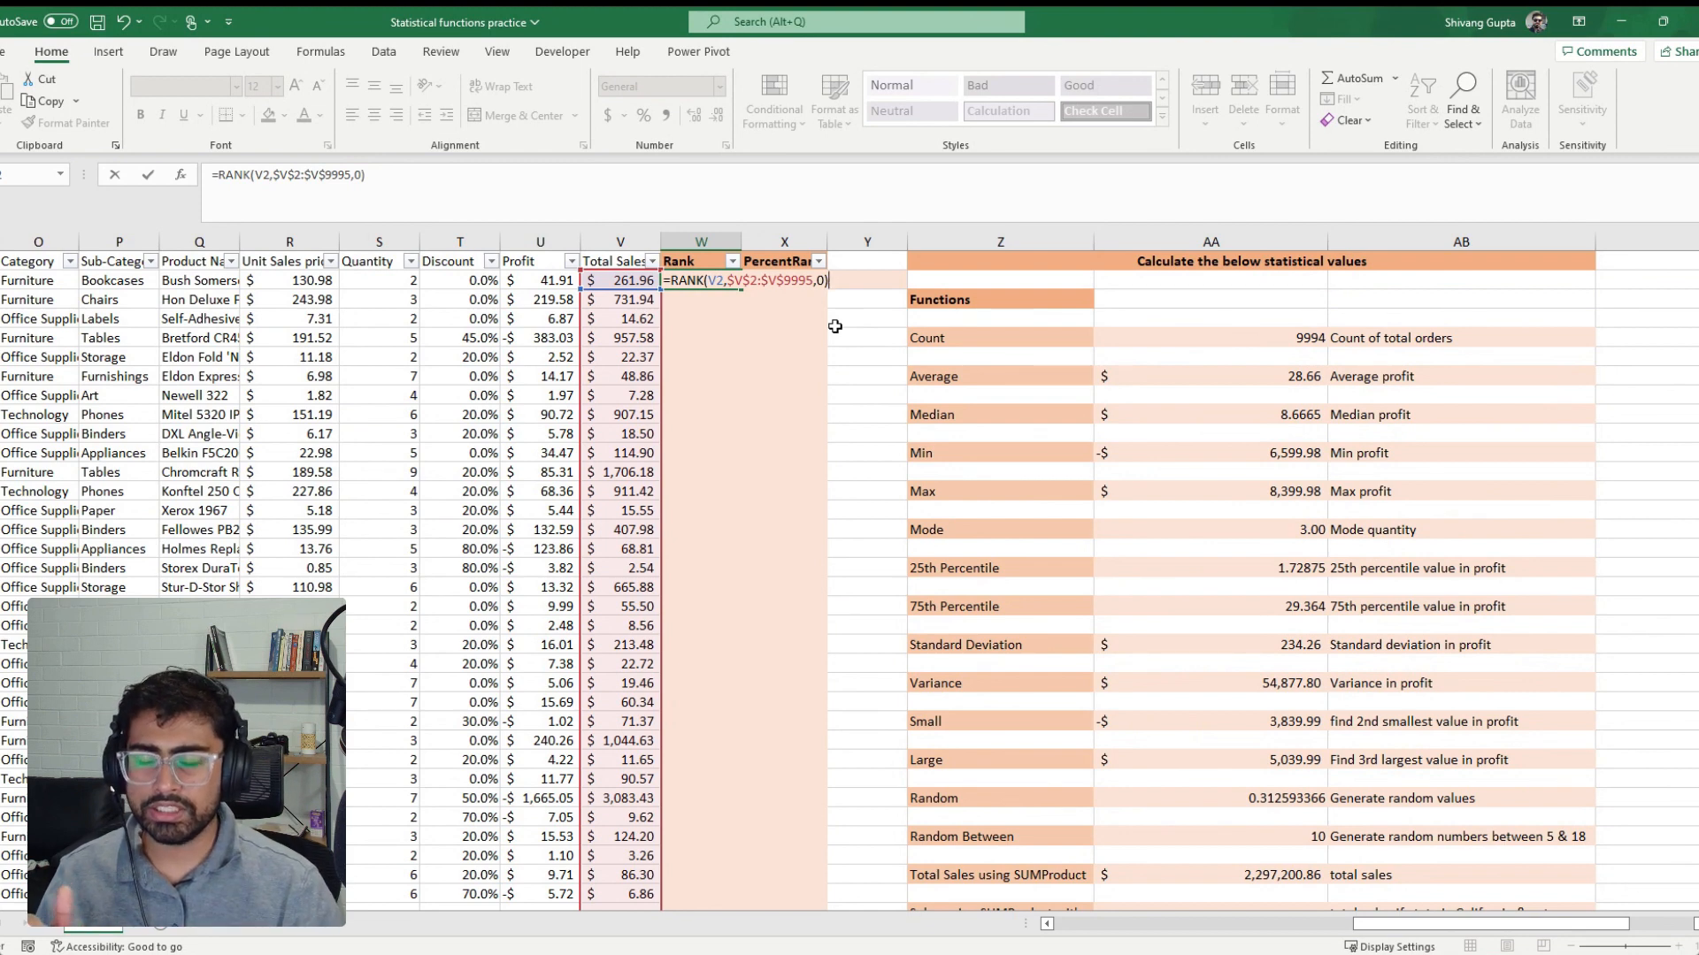
key("Return")
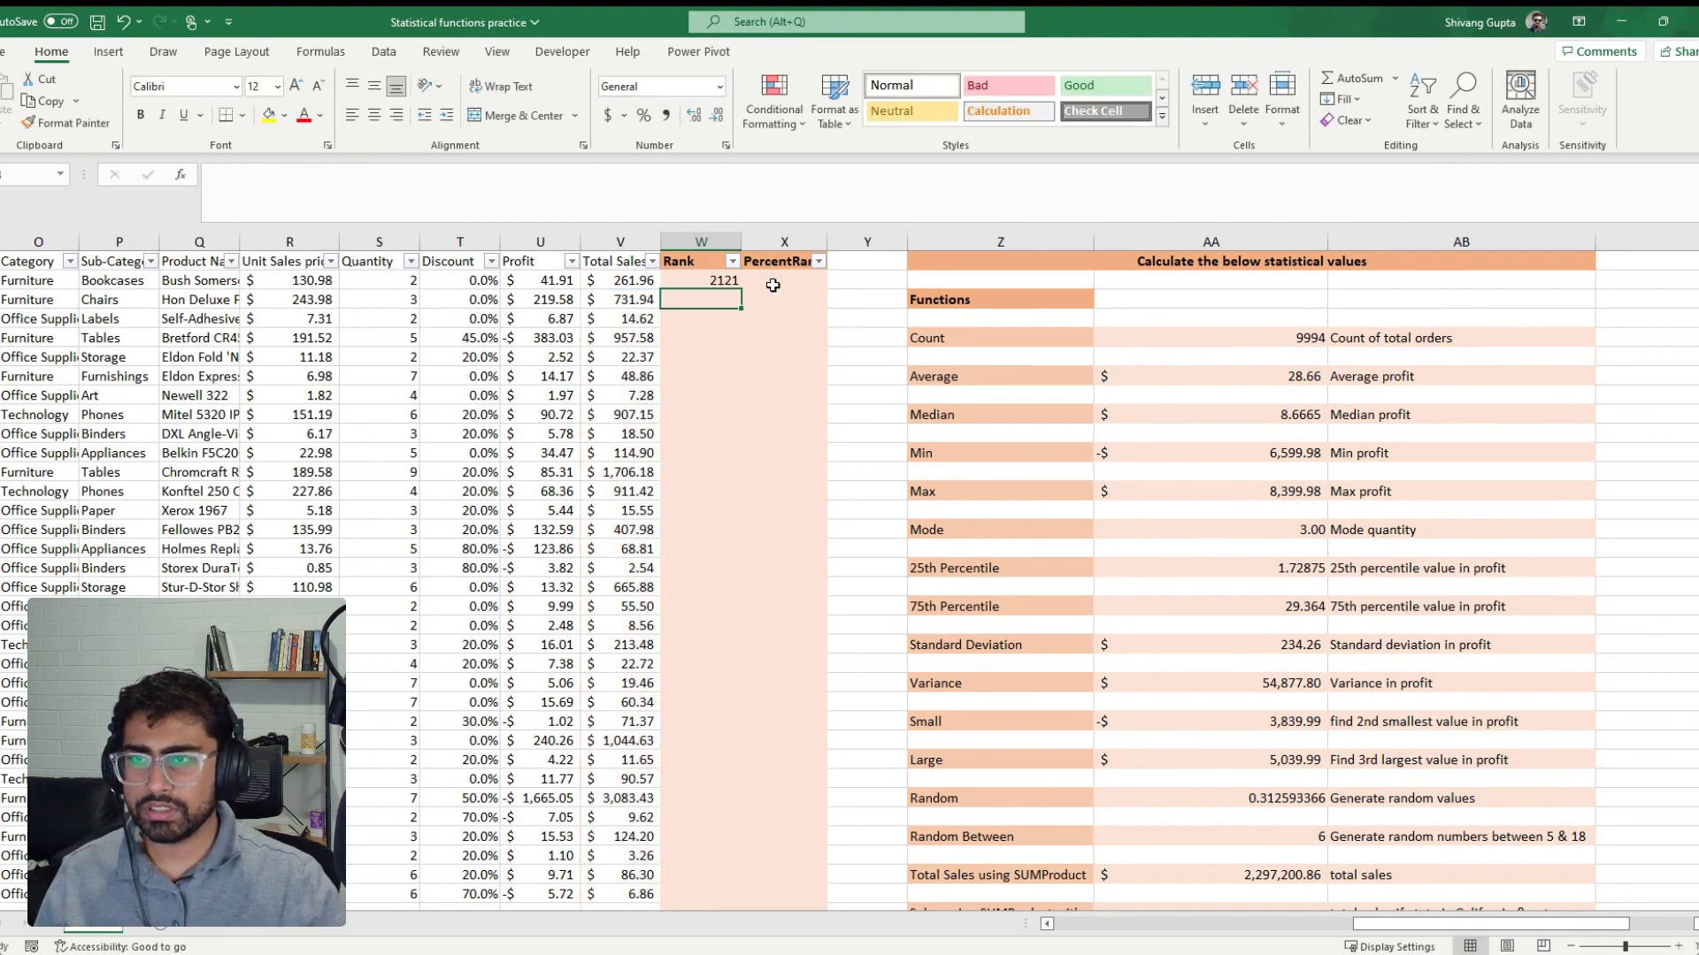
Fill the RANK formula from W2 down the whole Rank column
left_click(736, 281)
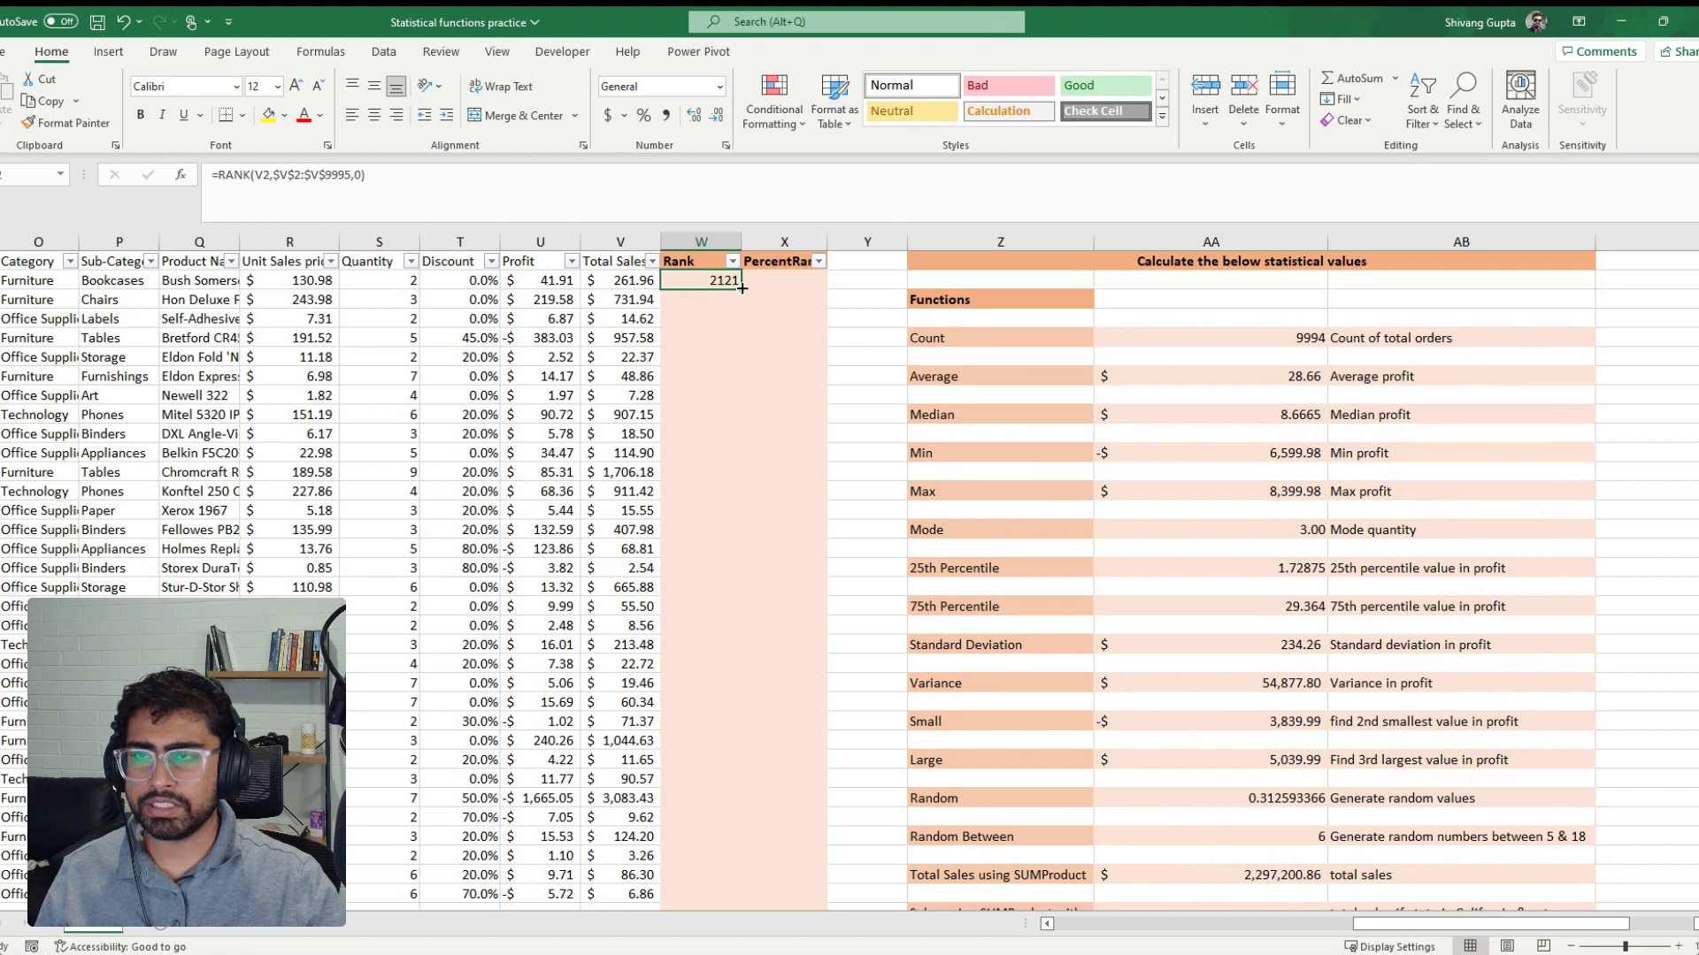
double_click(742, 288)
Filter the Rank column to 1 to check the top order's total sales, and clear the filter
left_click(732, 261)
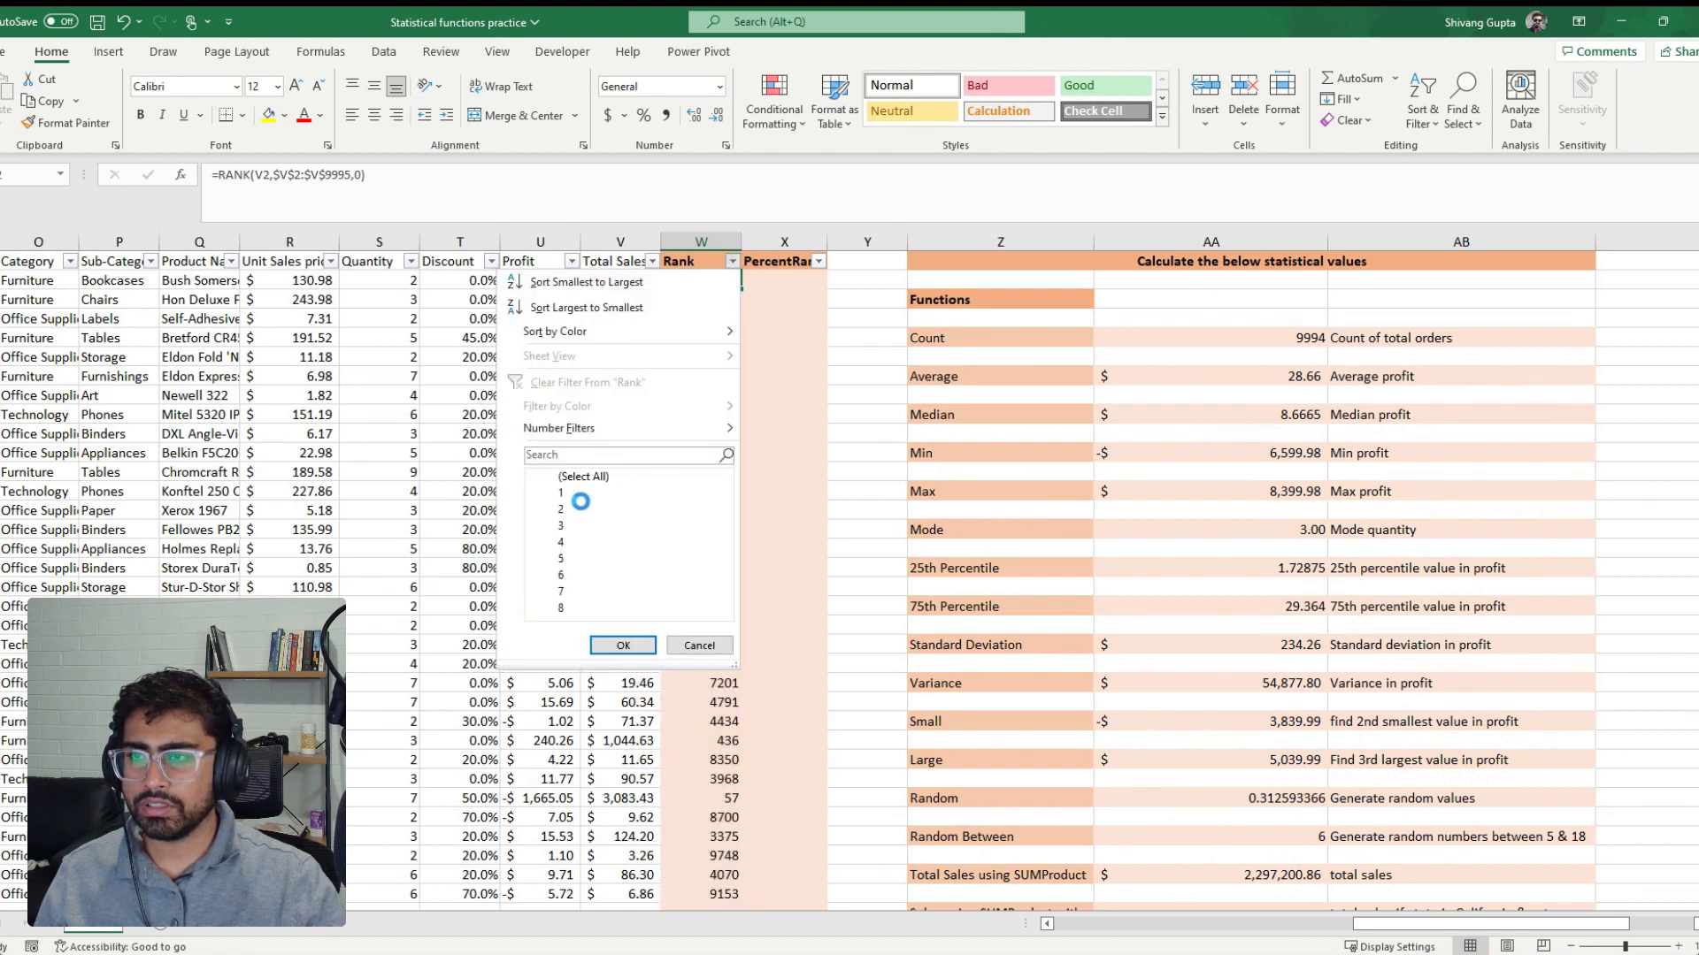
left_click(550, 476)
left_click(550, 493)
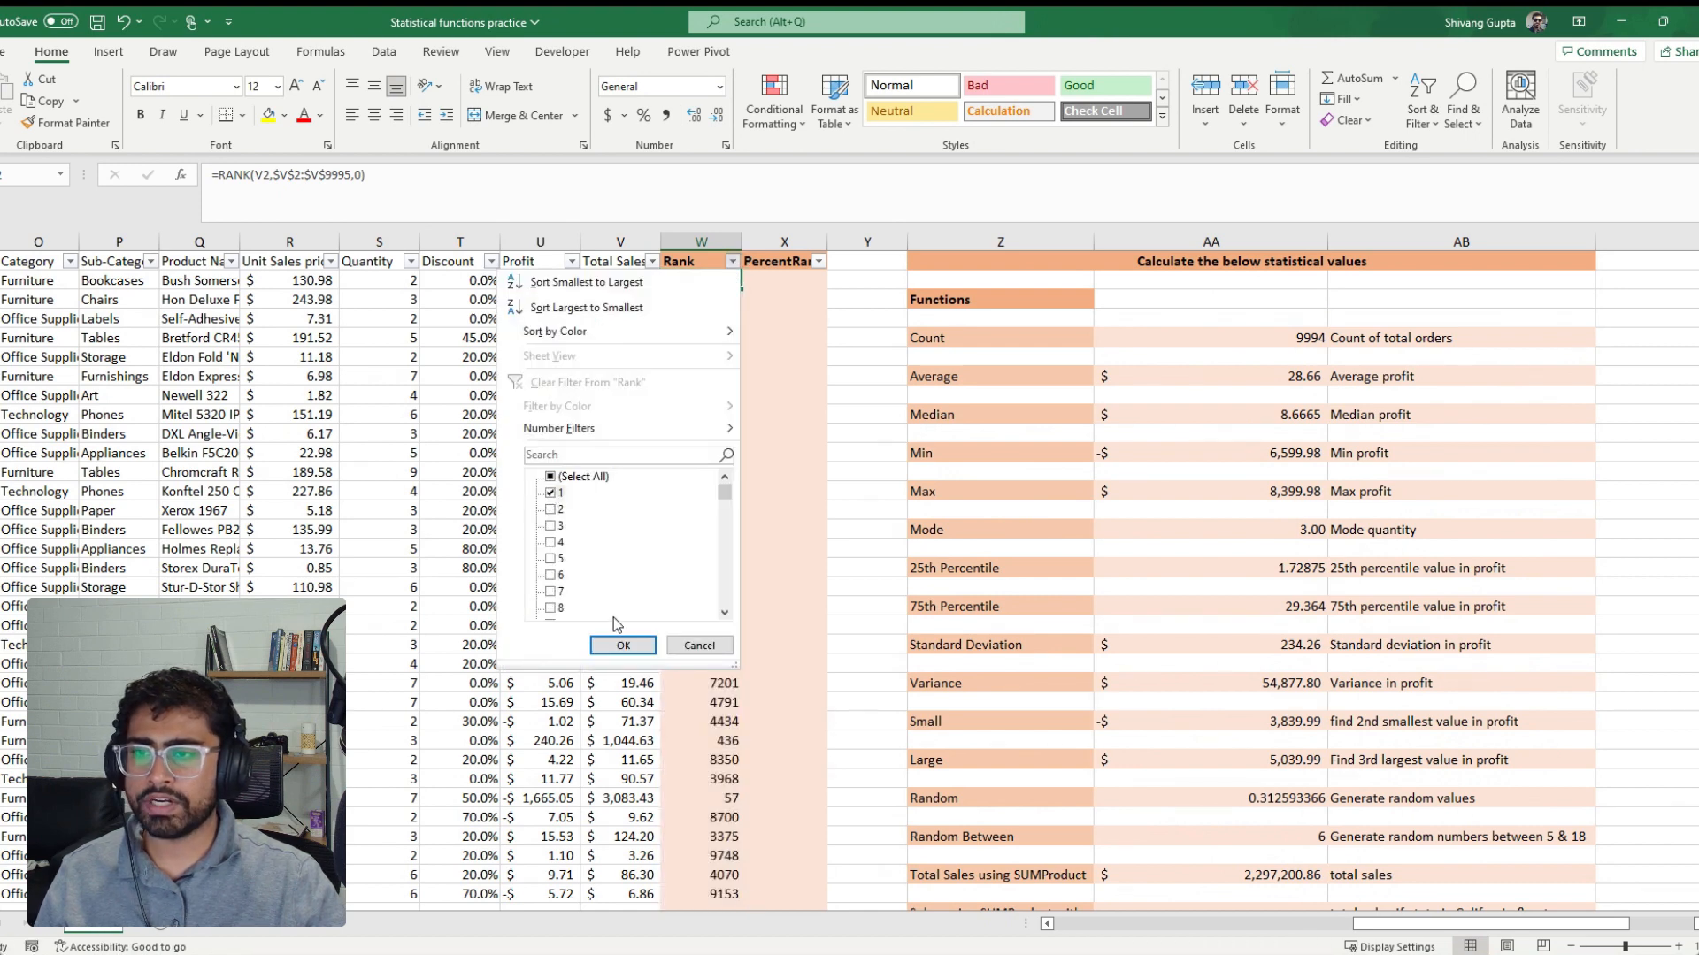
left_click(621, 644)
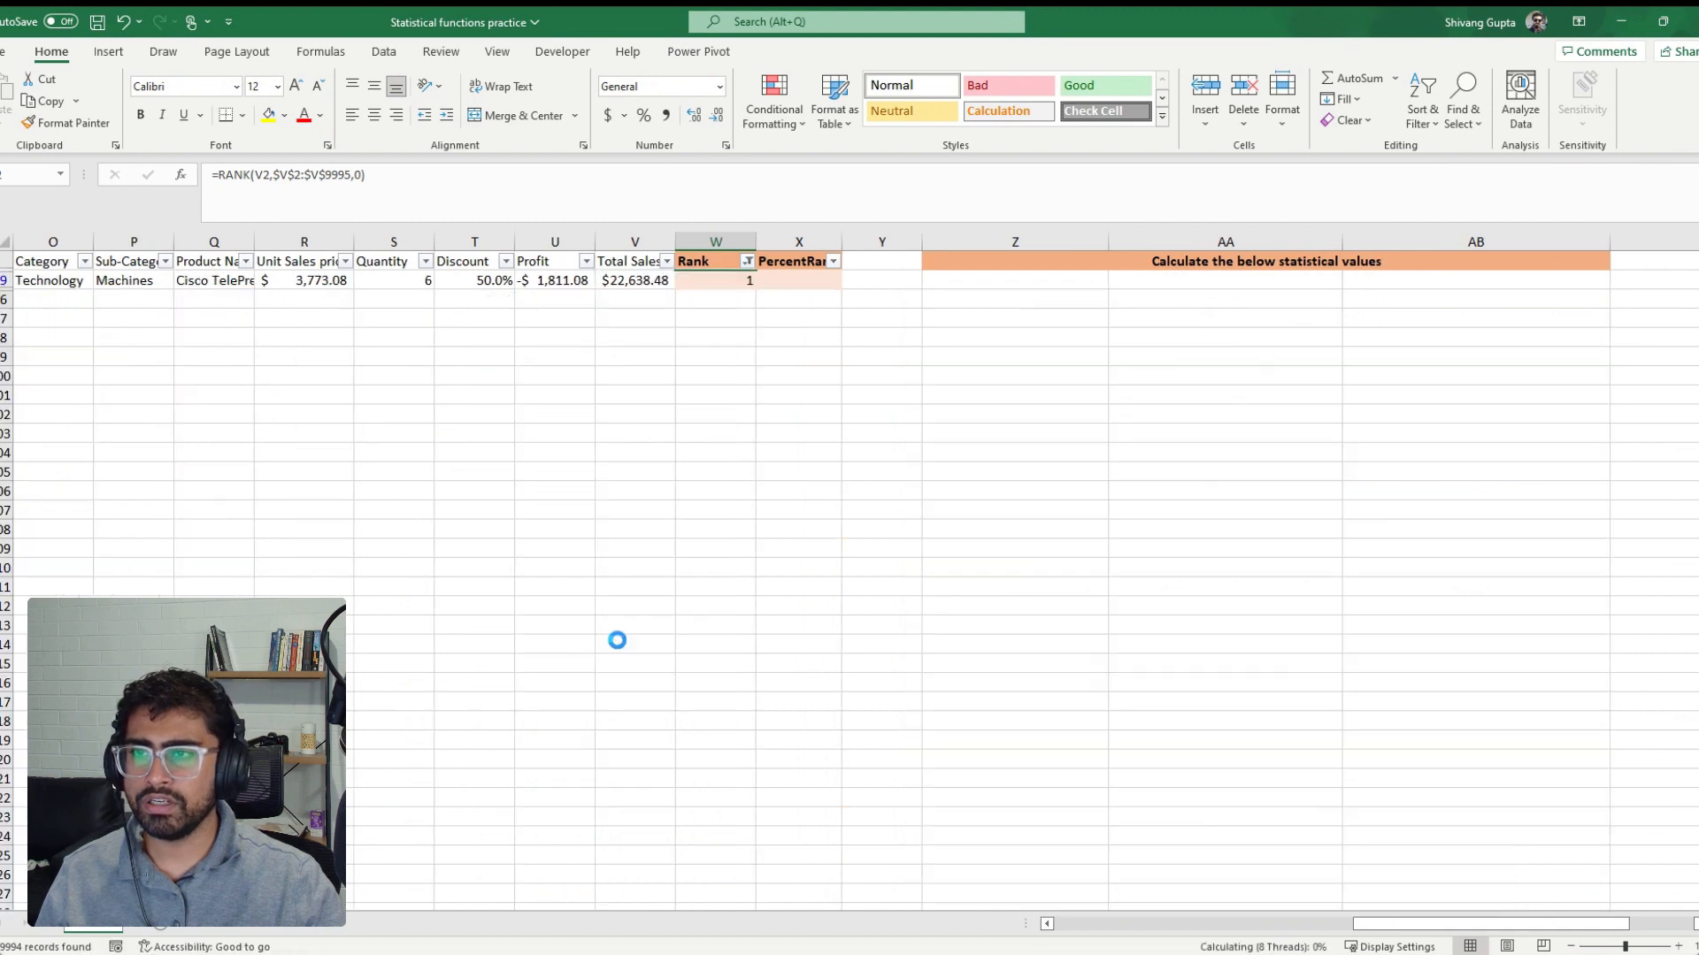
left_click(630, 378)
left_click(641, 281)
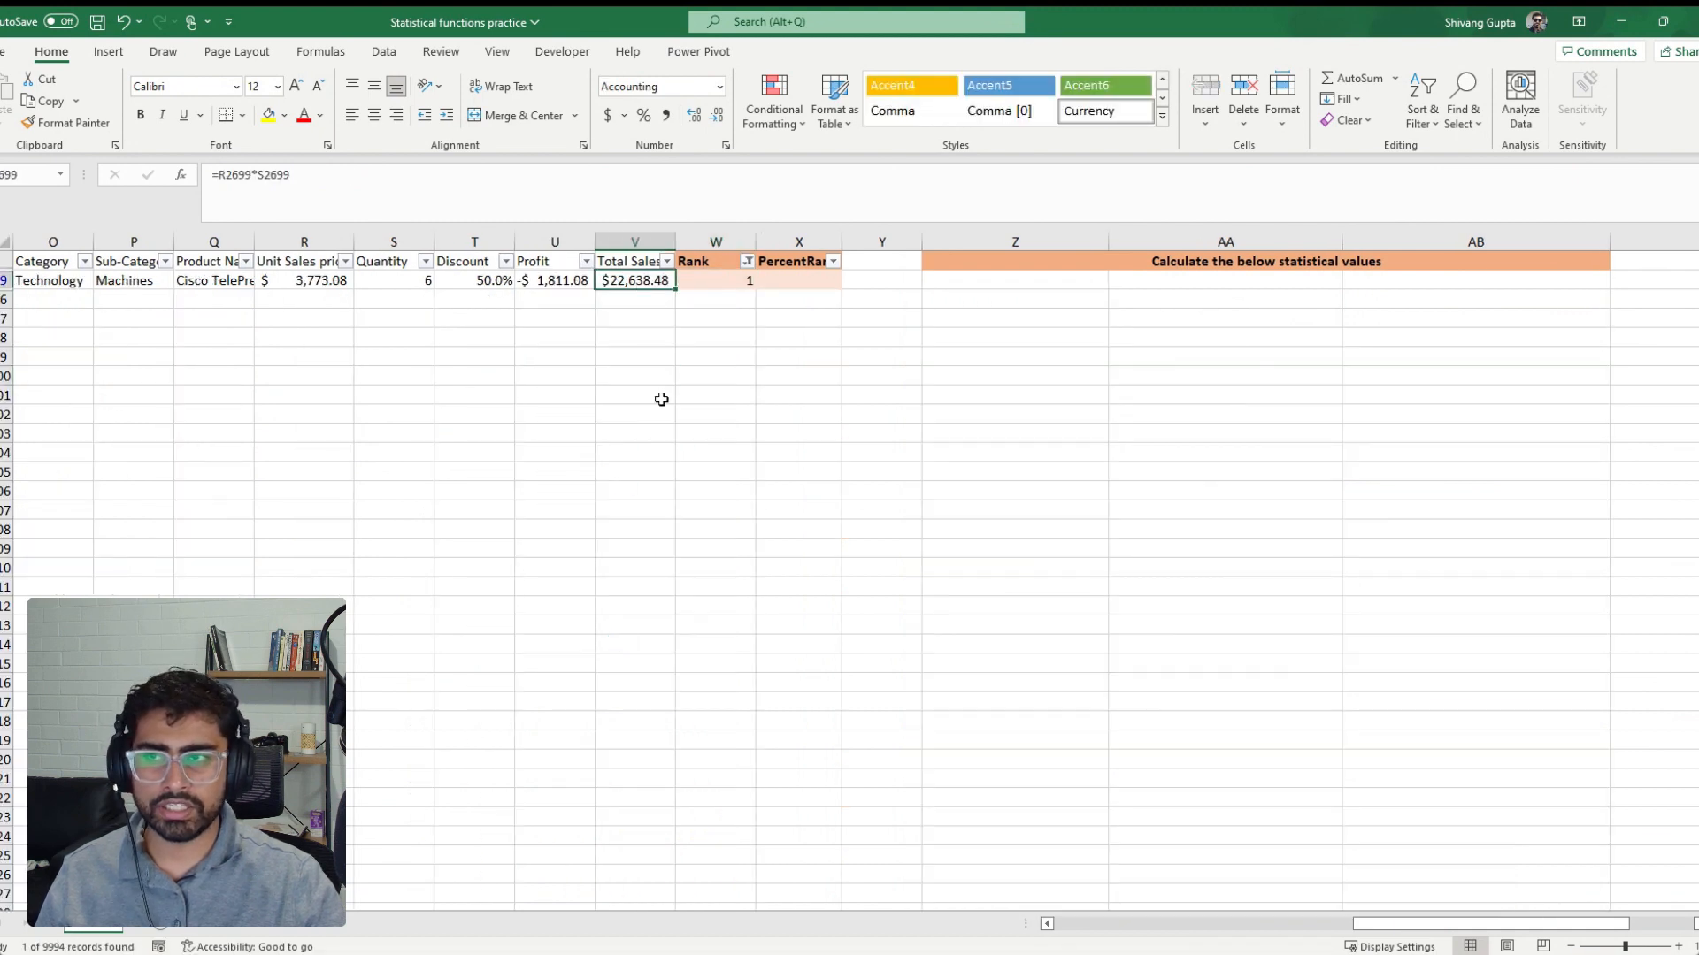
left_click(746, 261)
left_click(657, 382)
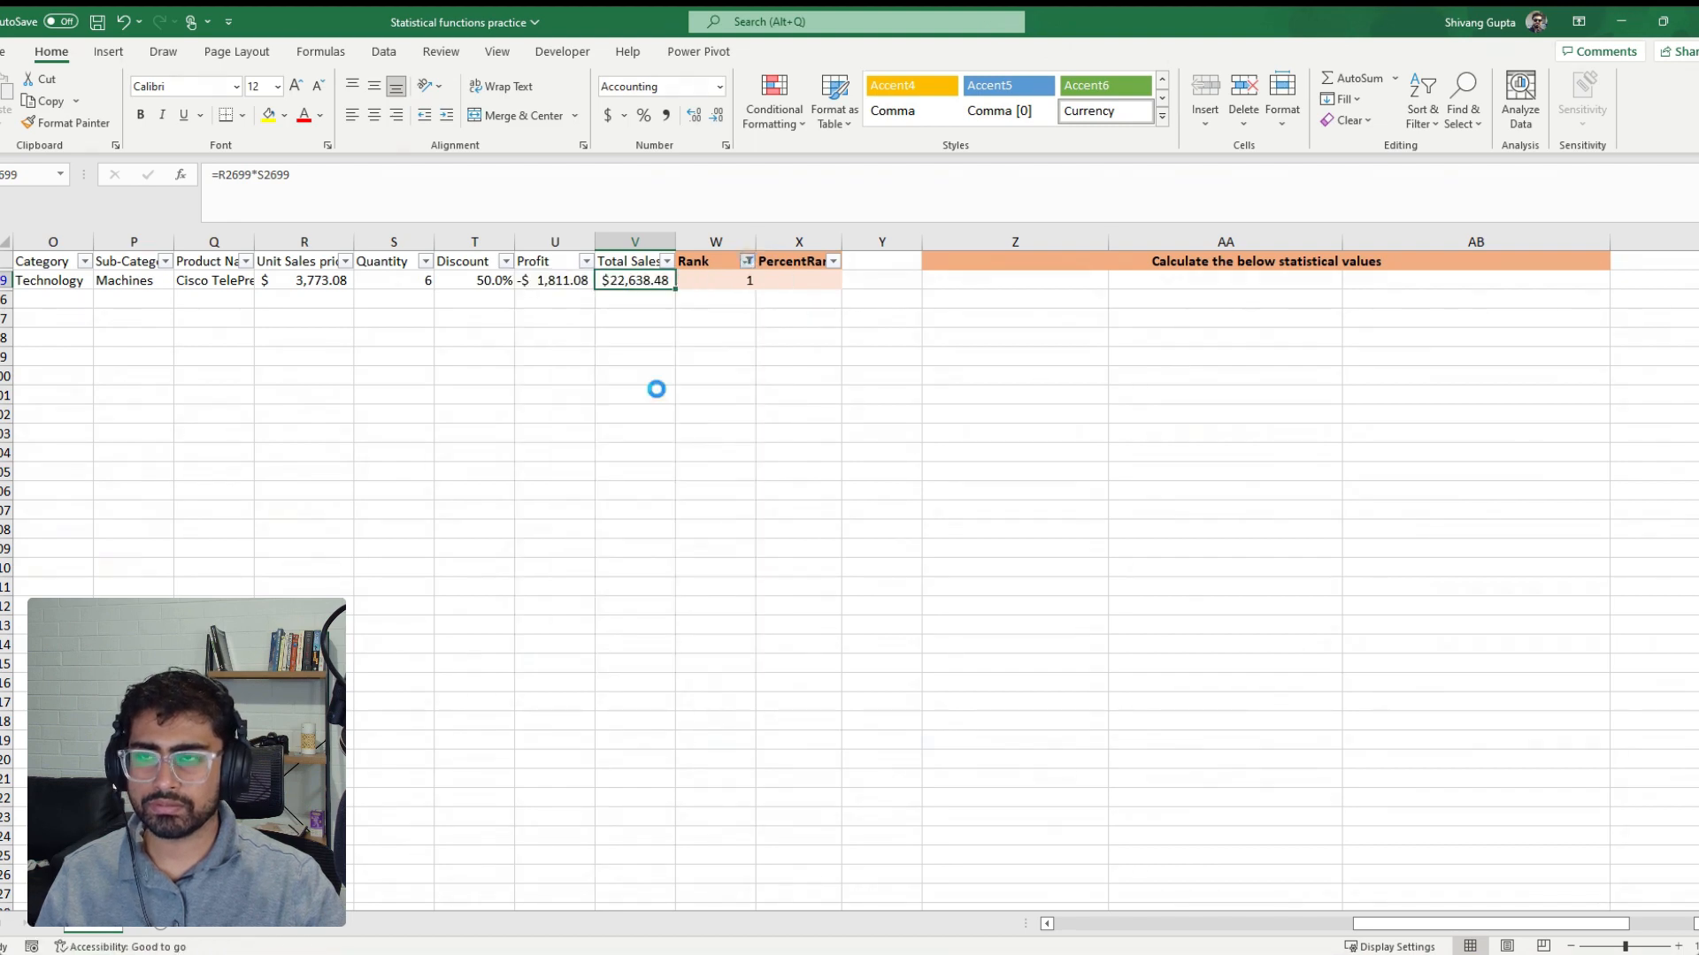
Begin a PERCENTRANK formula in the first data cell of the PercentRank column, with the absolute range $V$2:$V$9995 as the array
left_click(764, 281)
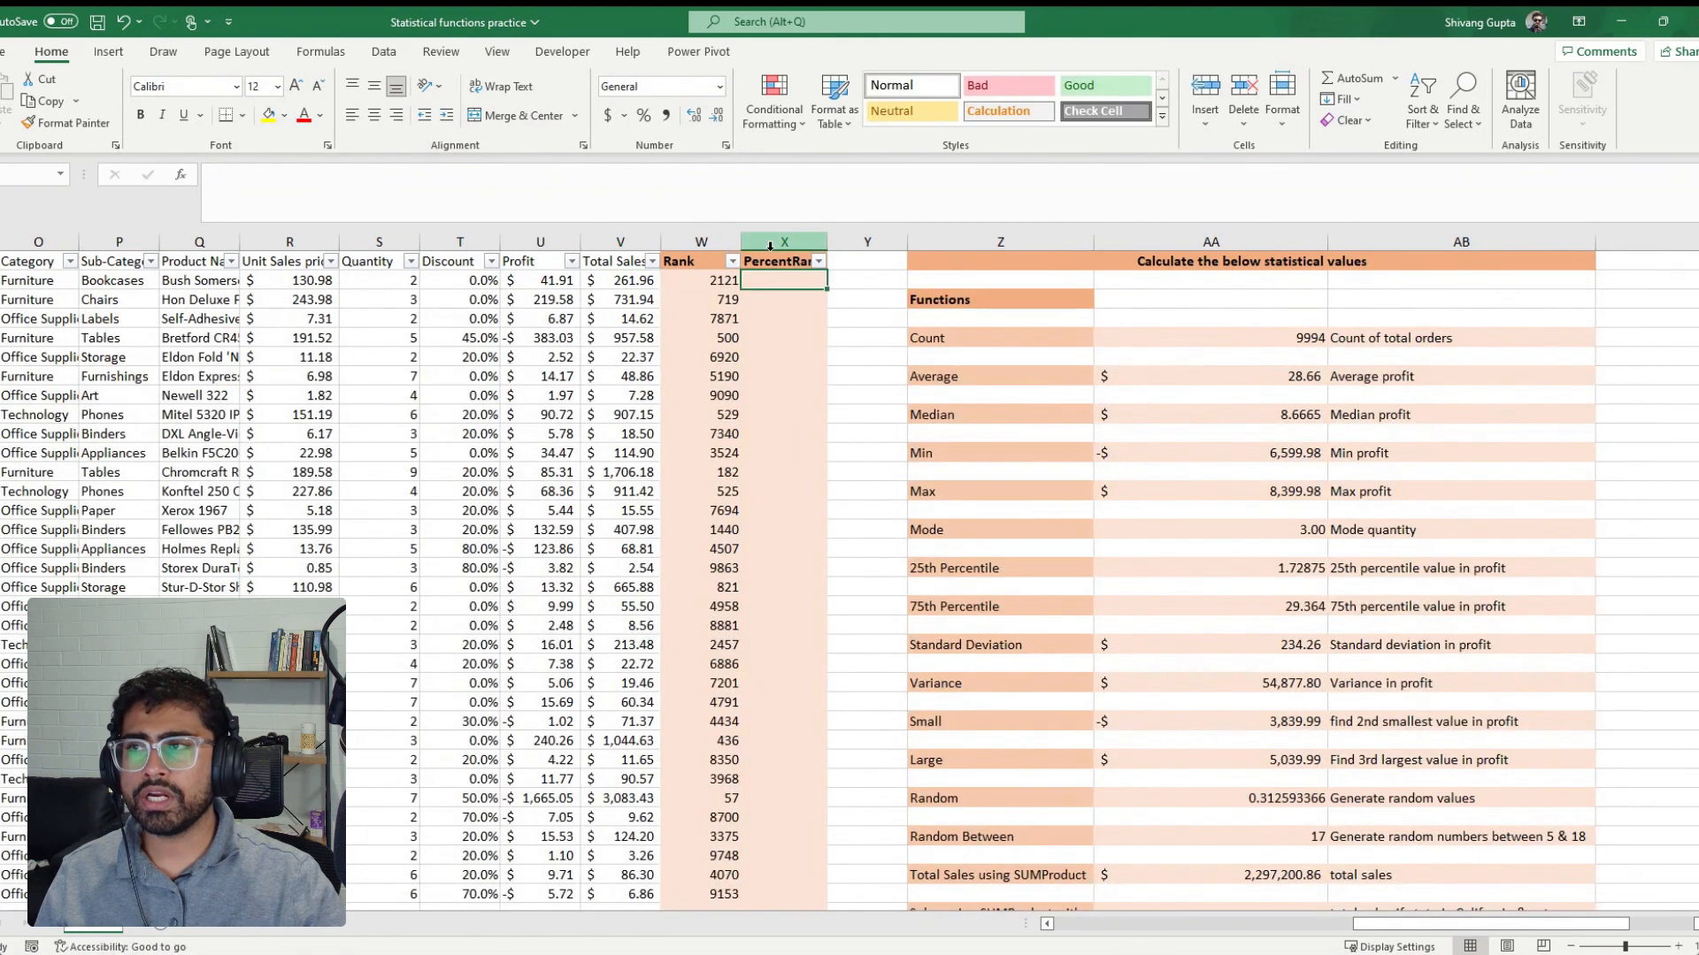
left_click(776, 242)
left_click(769, 263)
left_click(772, 283)
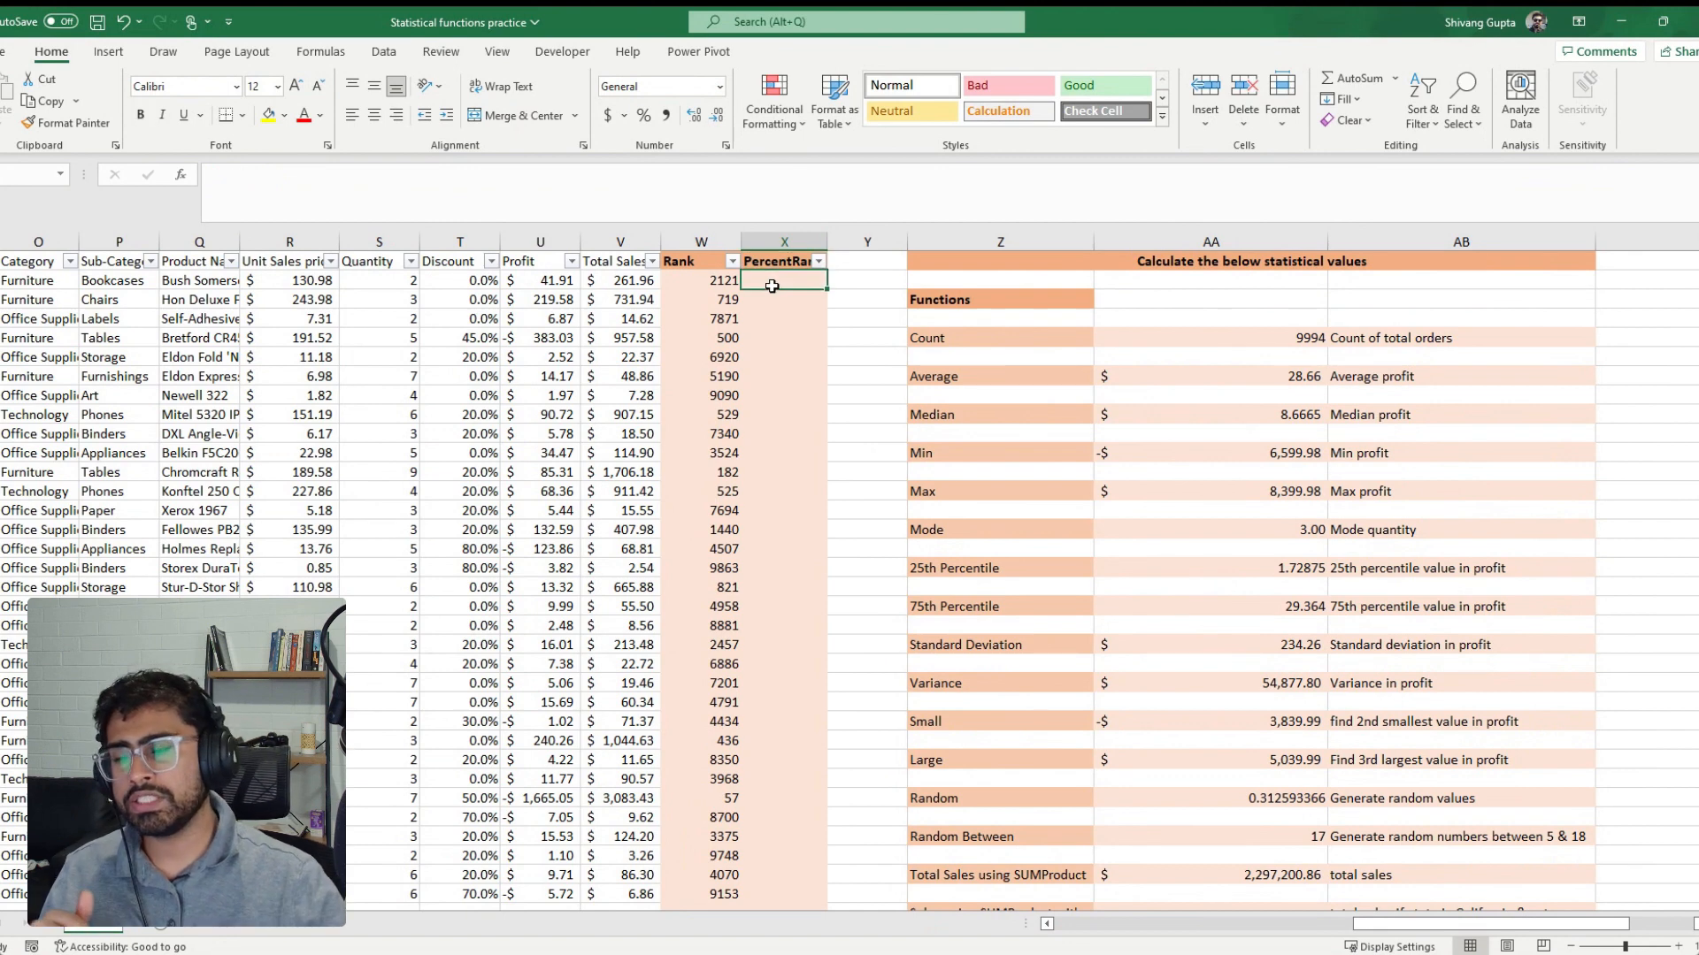
left_click(610, 281)
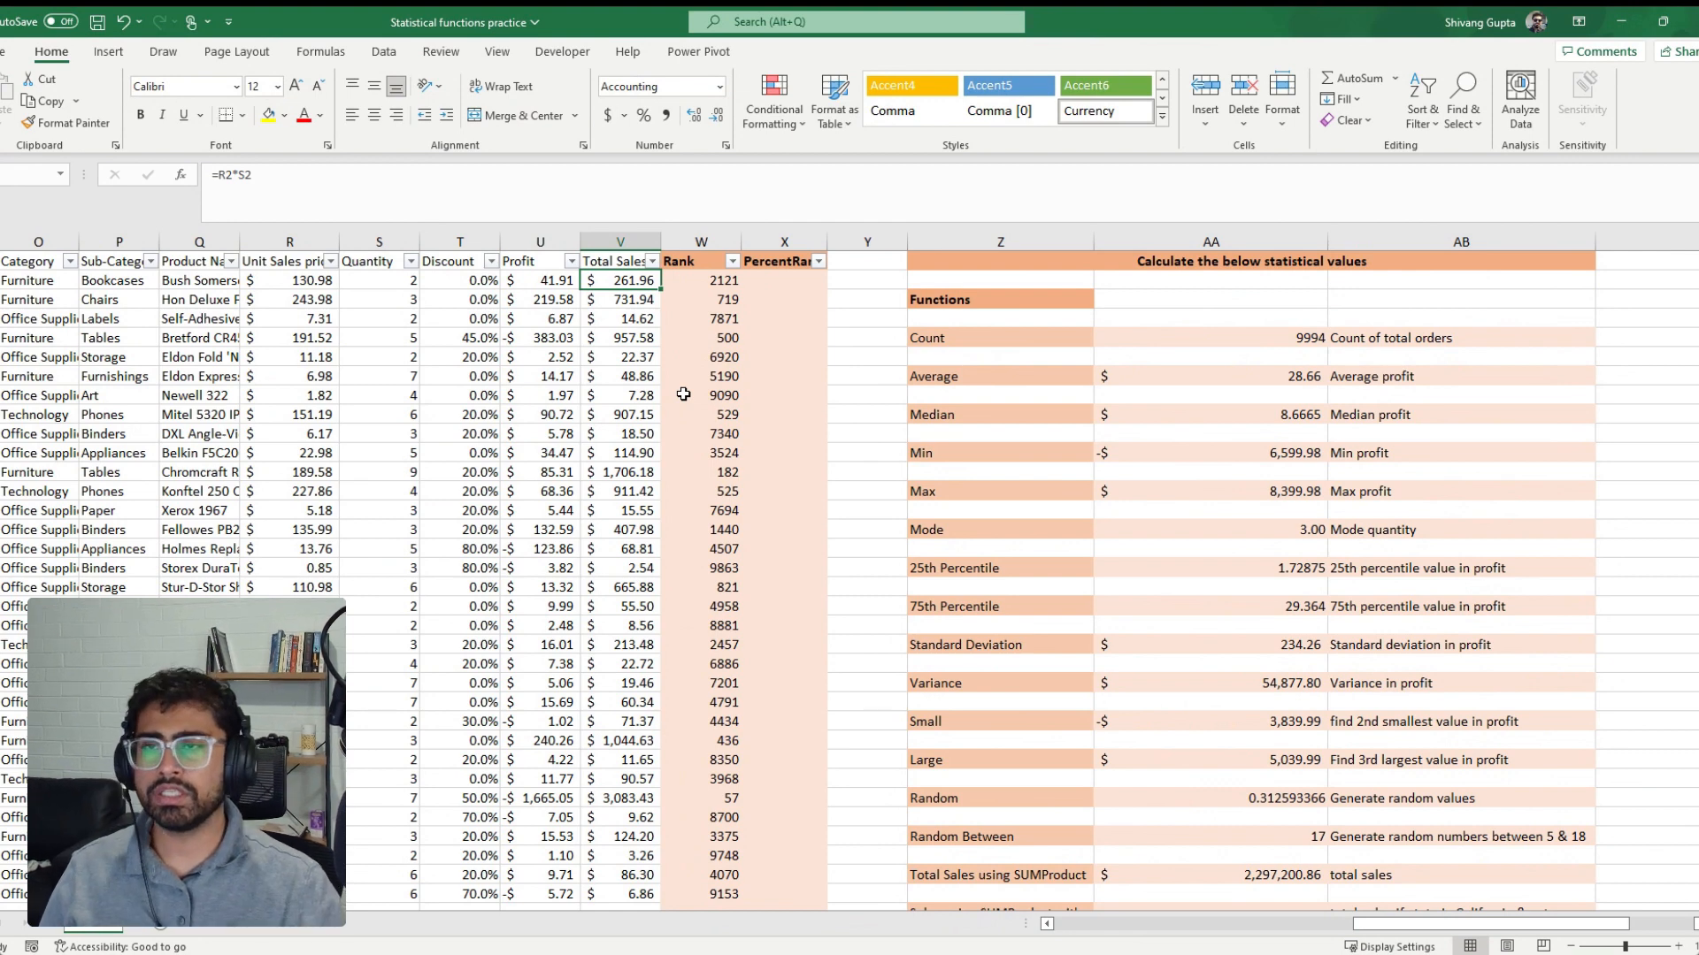
key("Right")
key("Right")
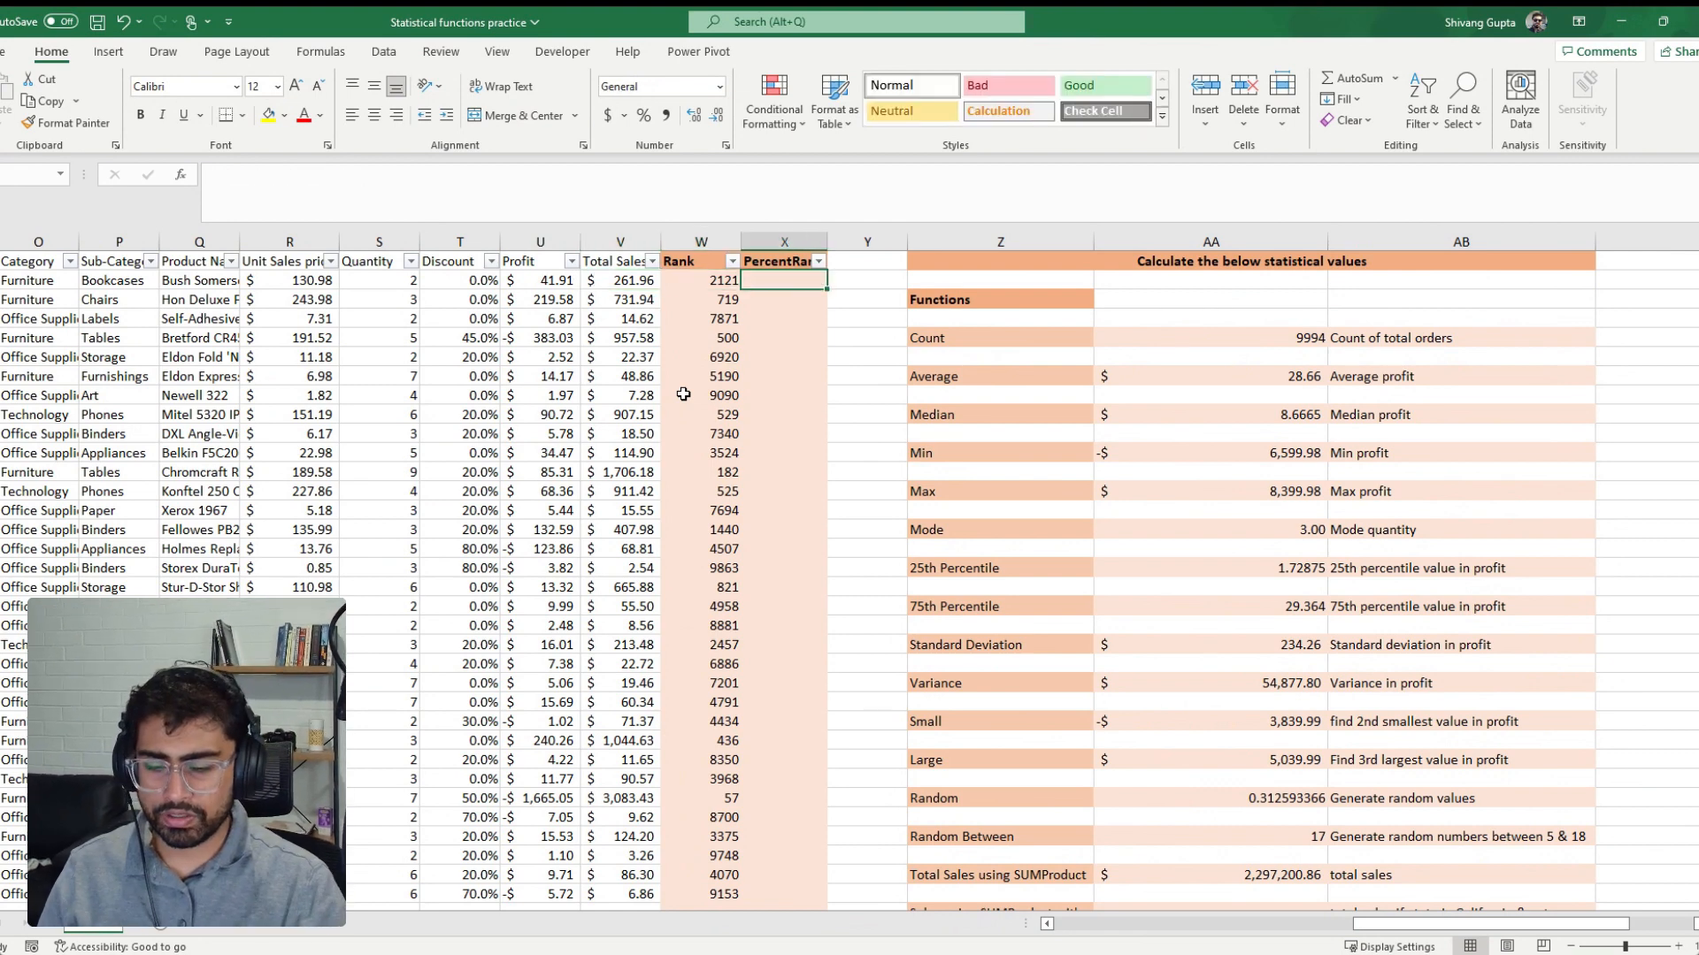
type("=per")
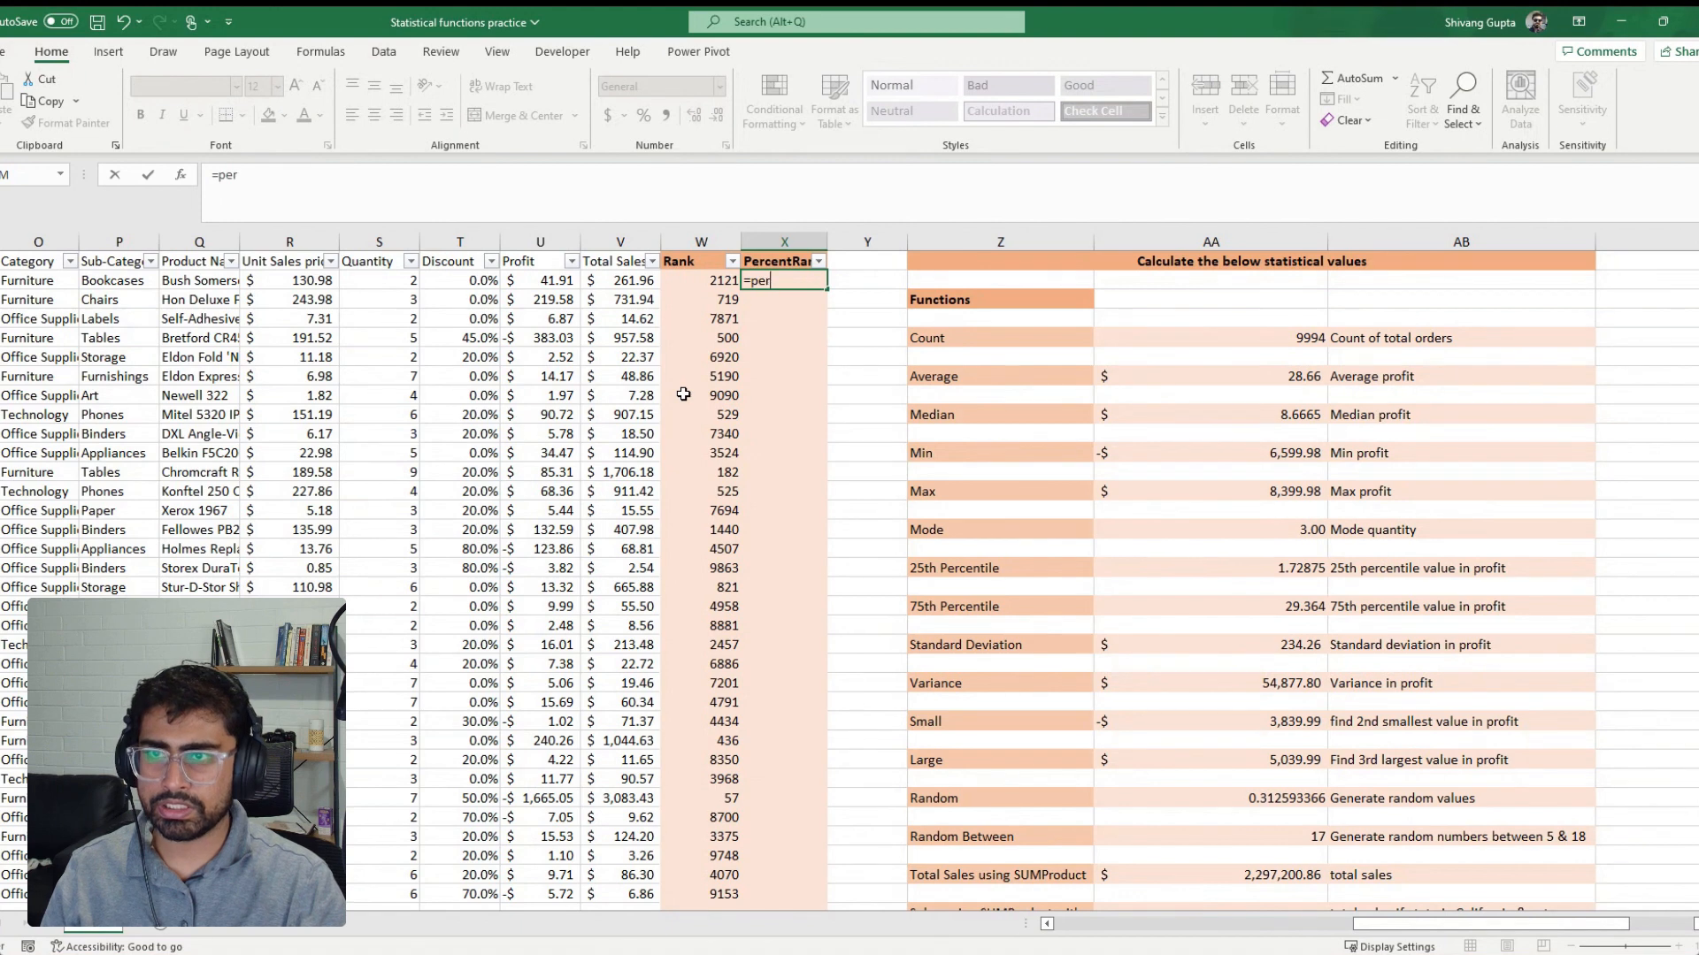
type("ce")
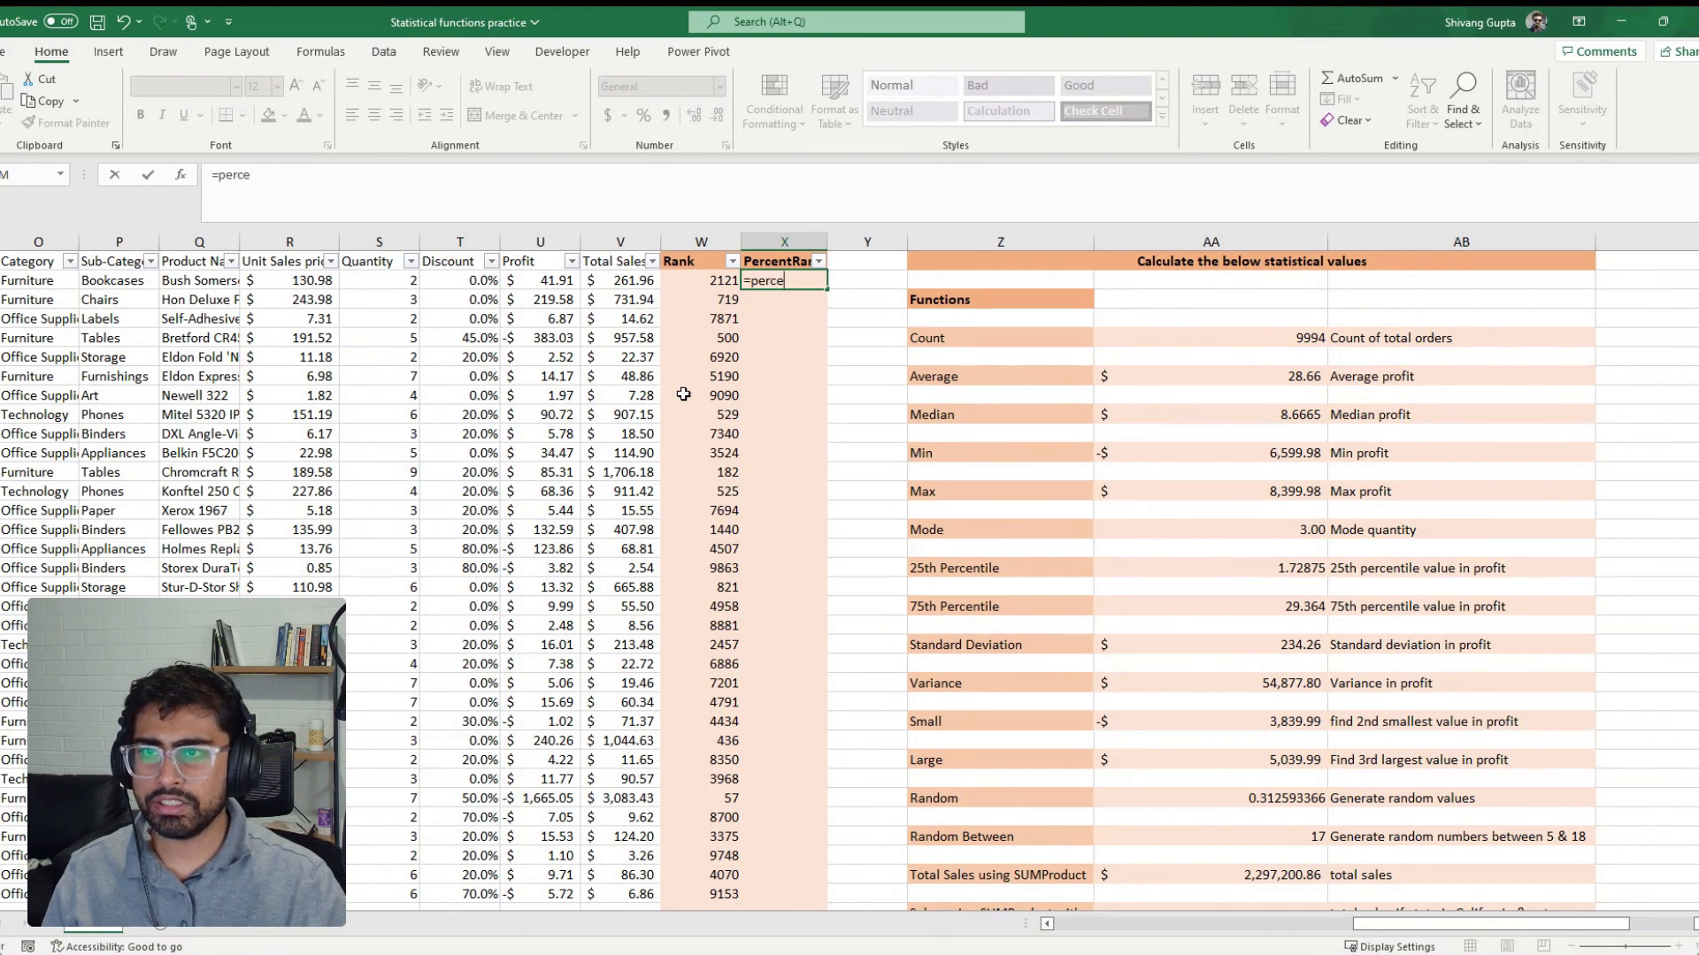
key("Tab")
key("Left")
key("Left")
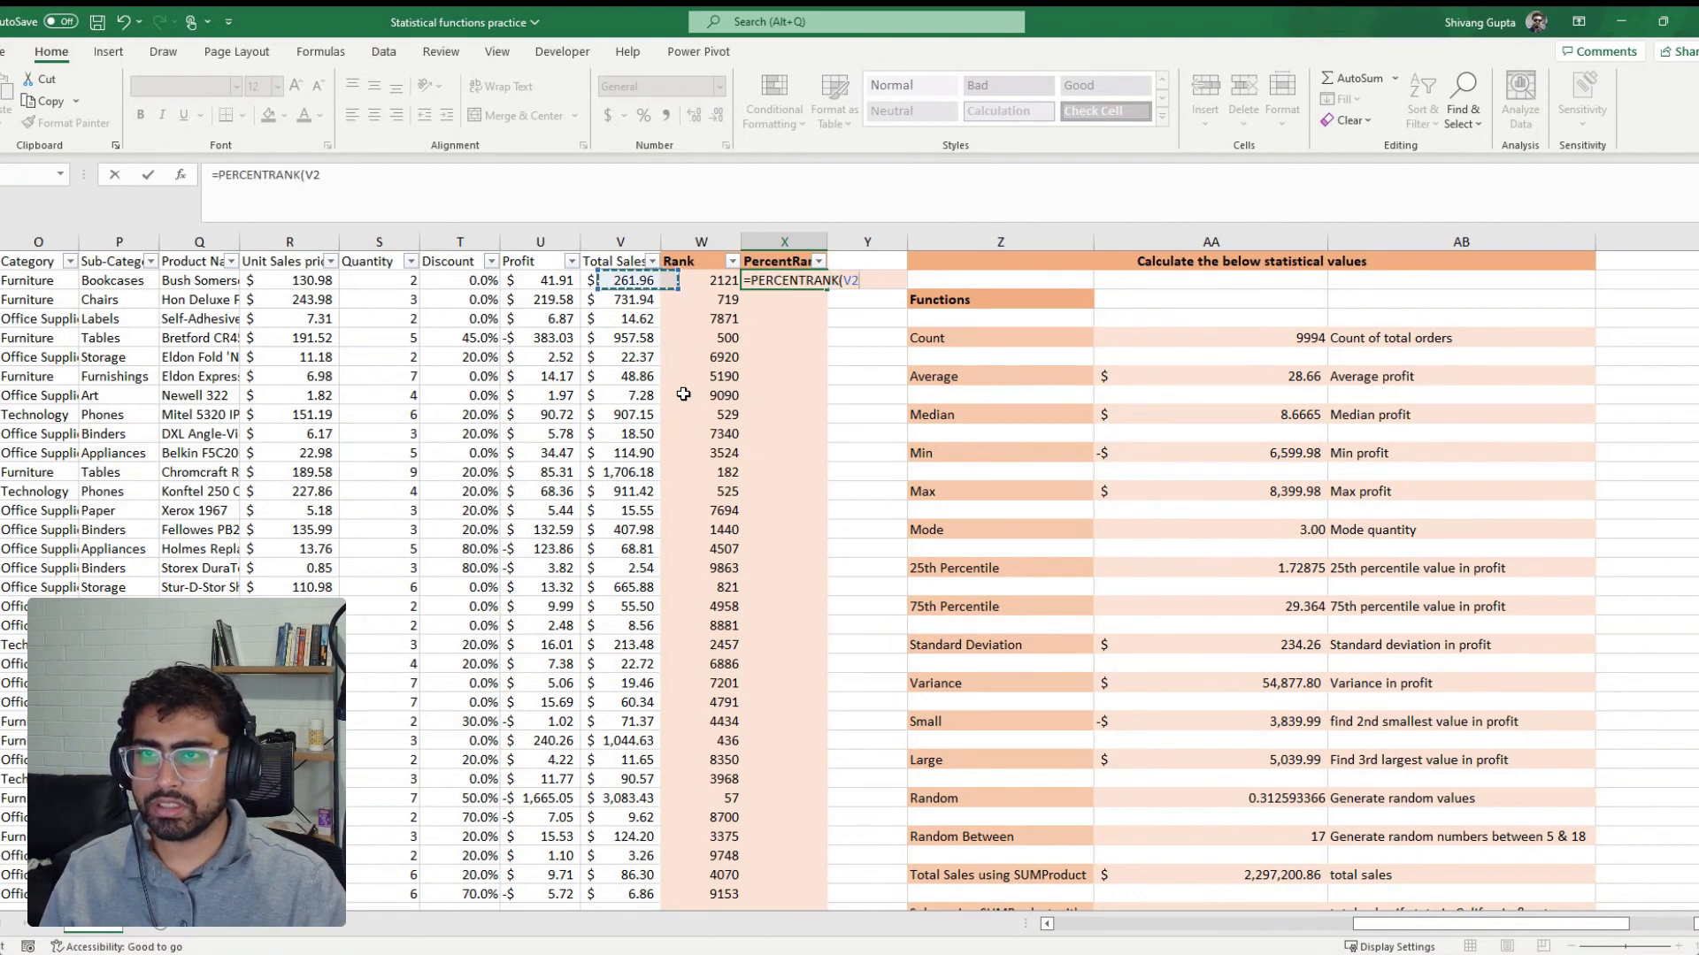
key("ctrl+shift+Down")
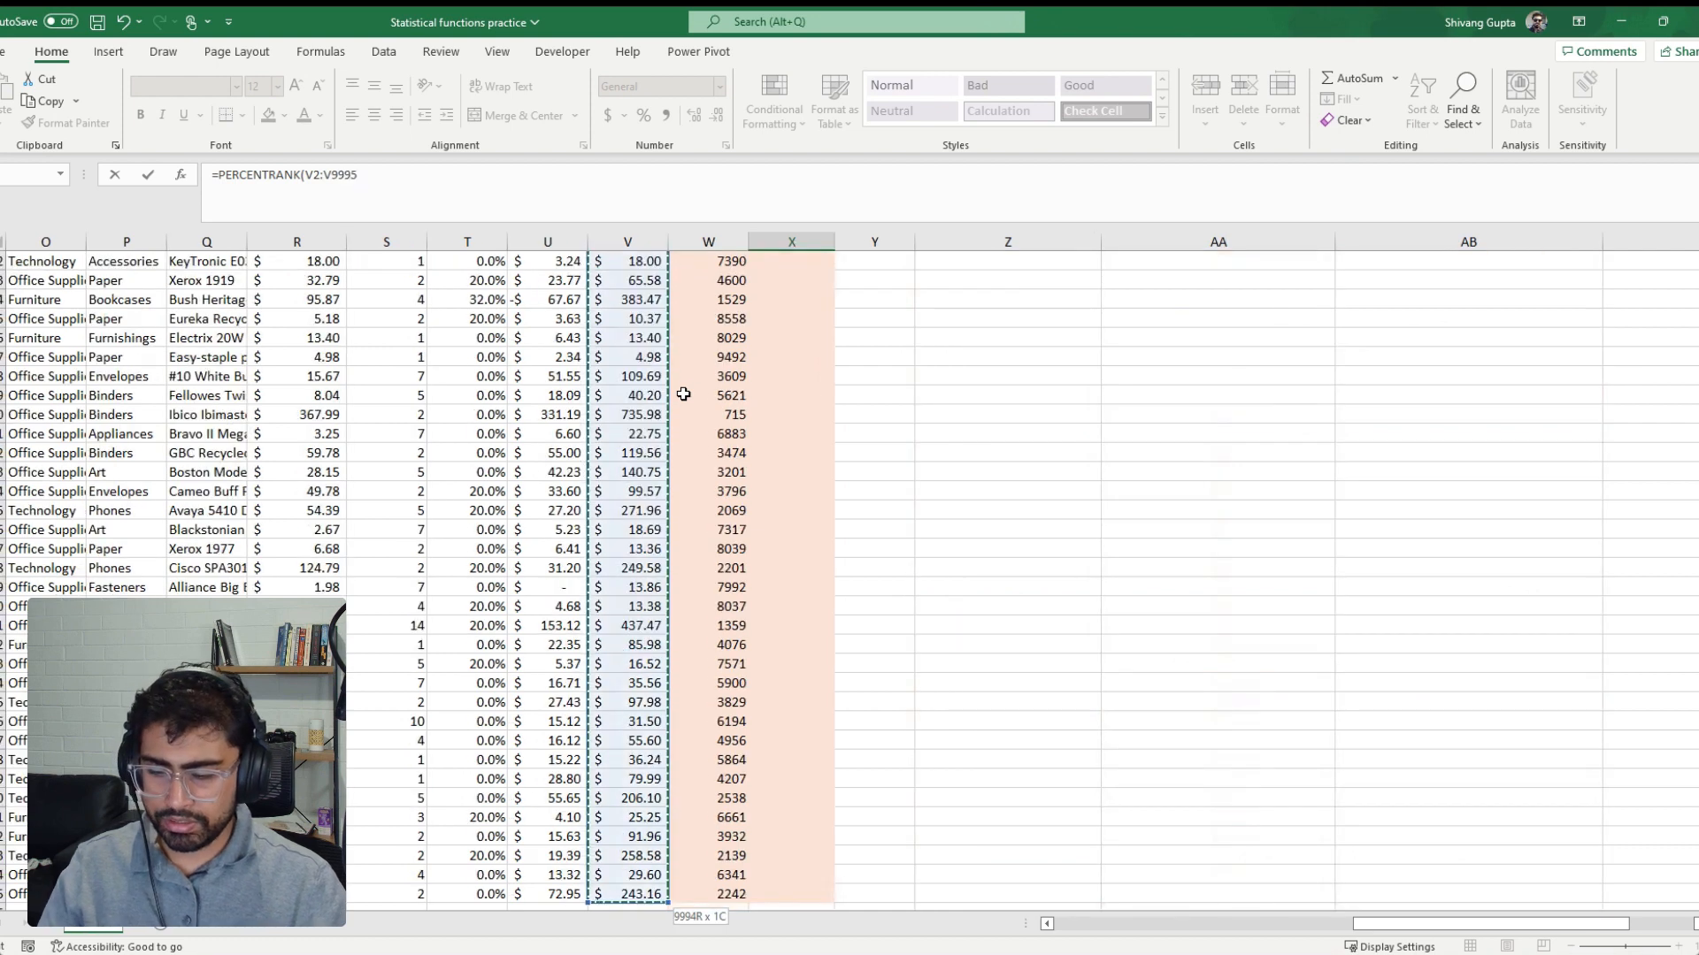
key("F4")
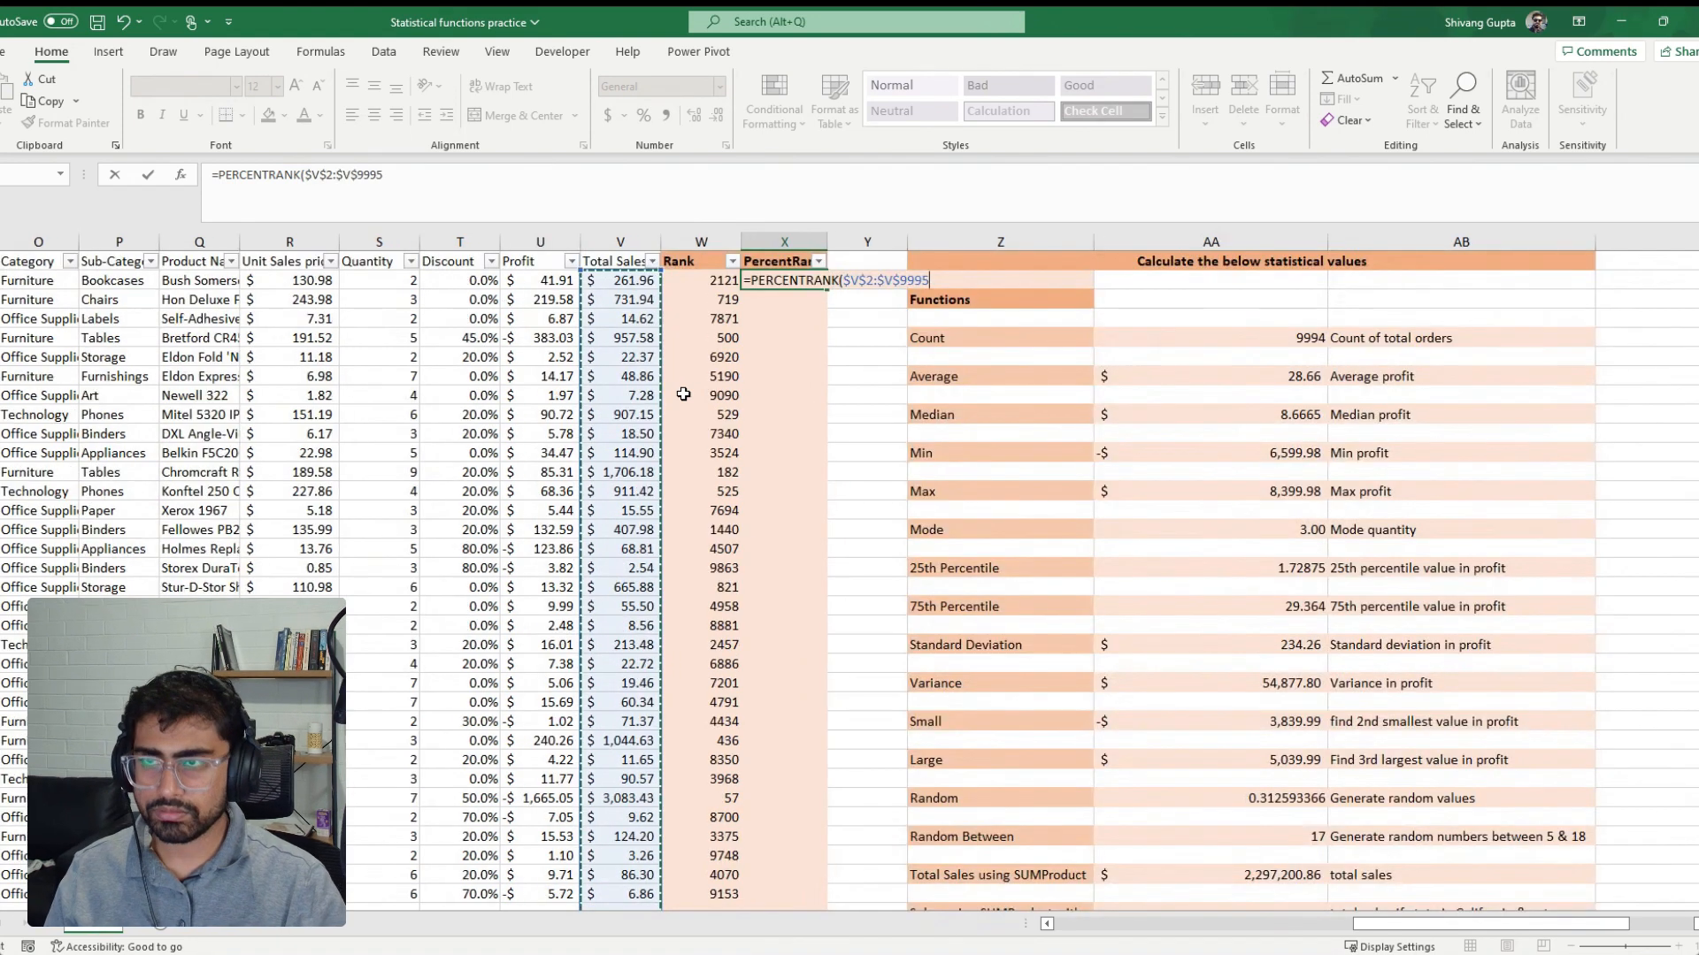
Complete the PERCENTRANK formula with Total Sales cell V2 as the value to rank, omitting the significance argument
type(",")
key("Left")
key("Left")
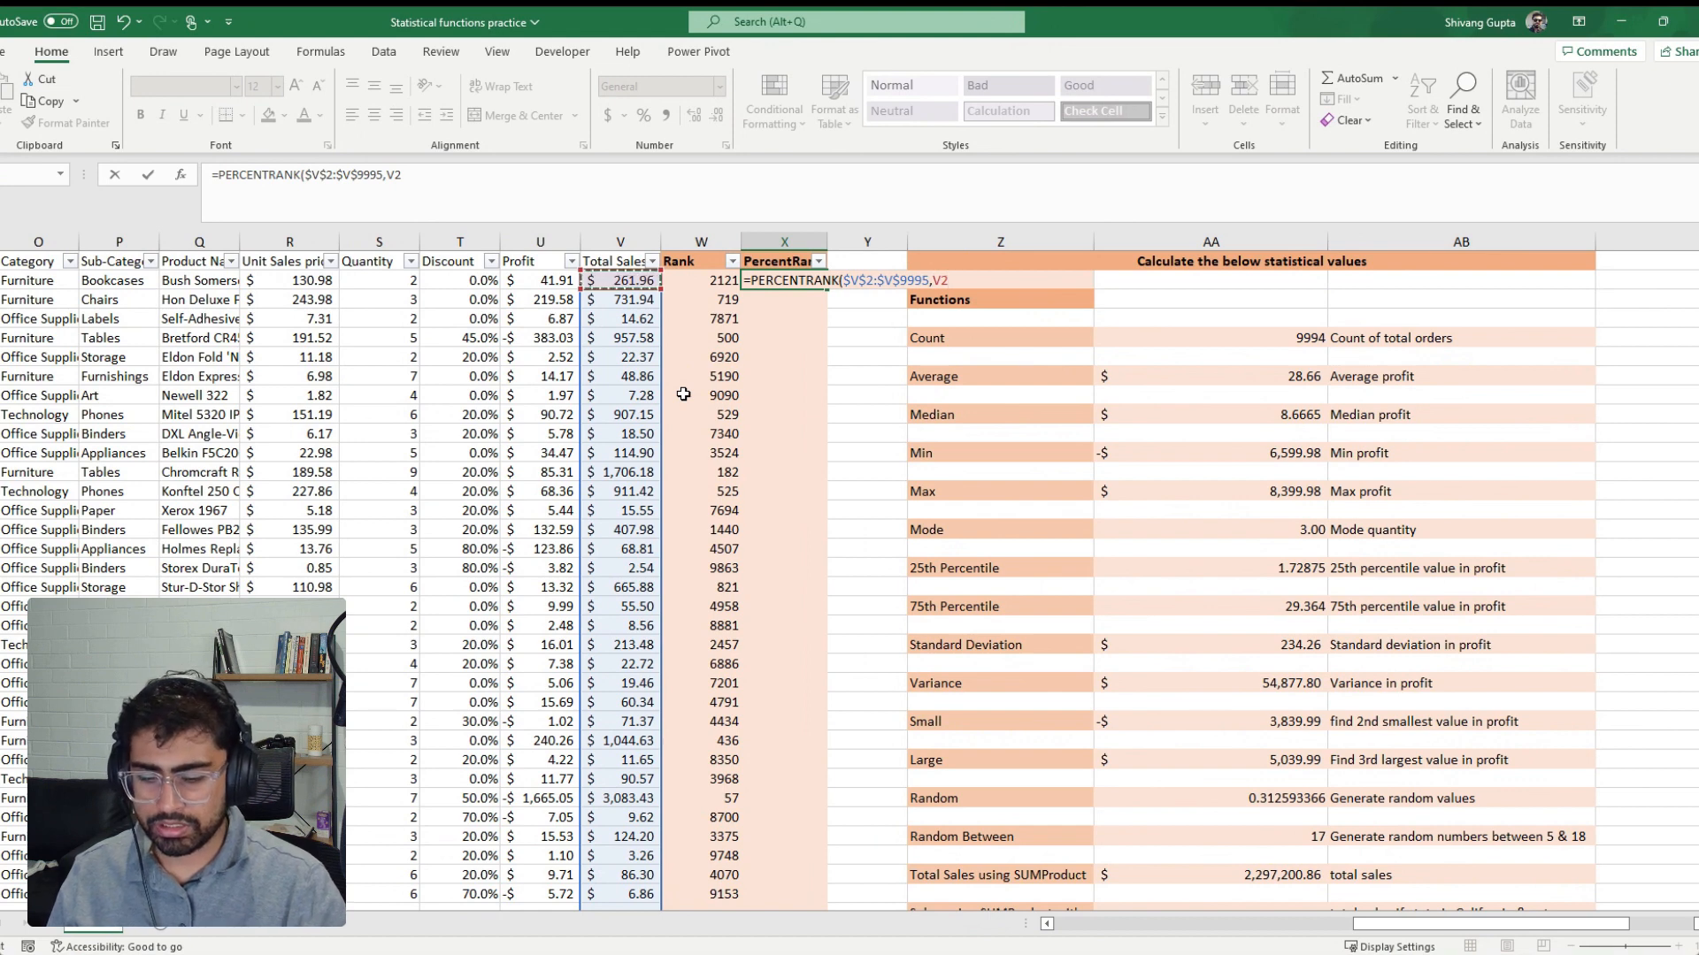
type(",")
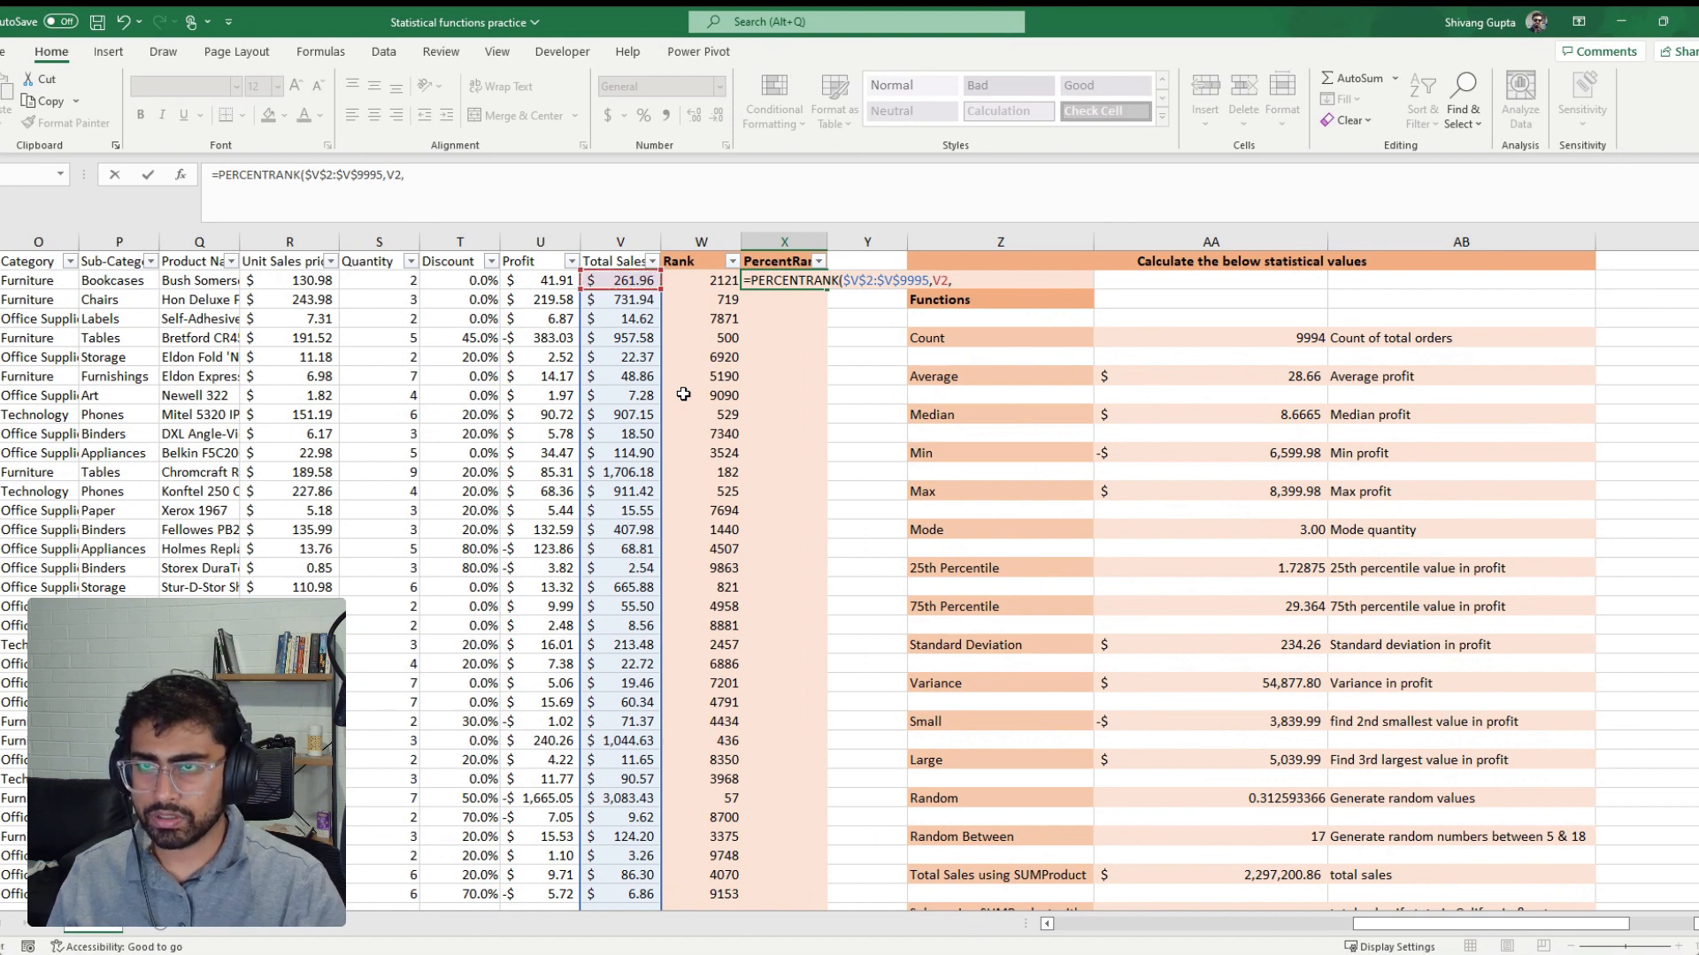
key("BackSpace")
type(")")
key("Return")
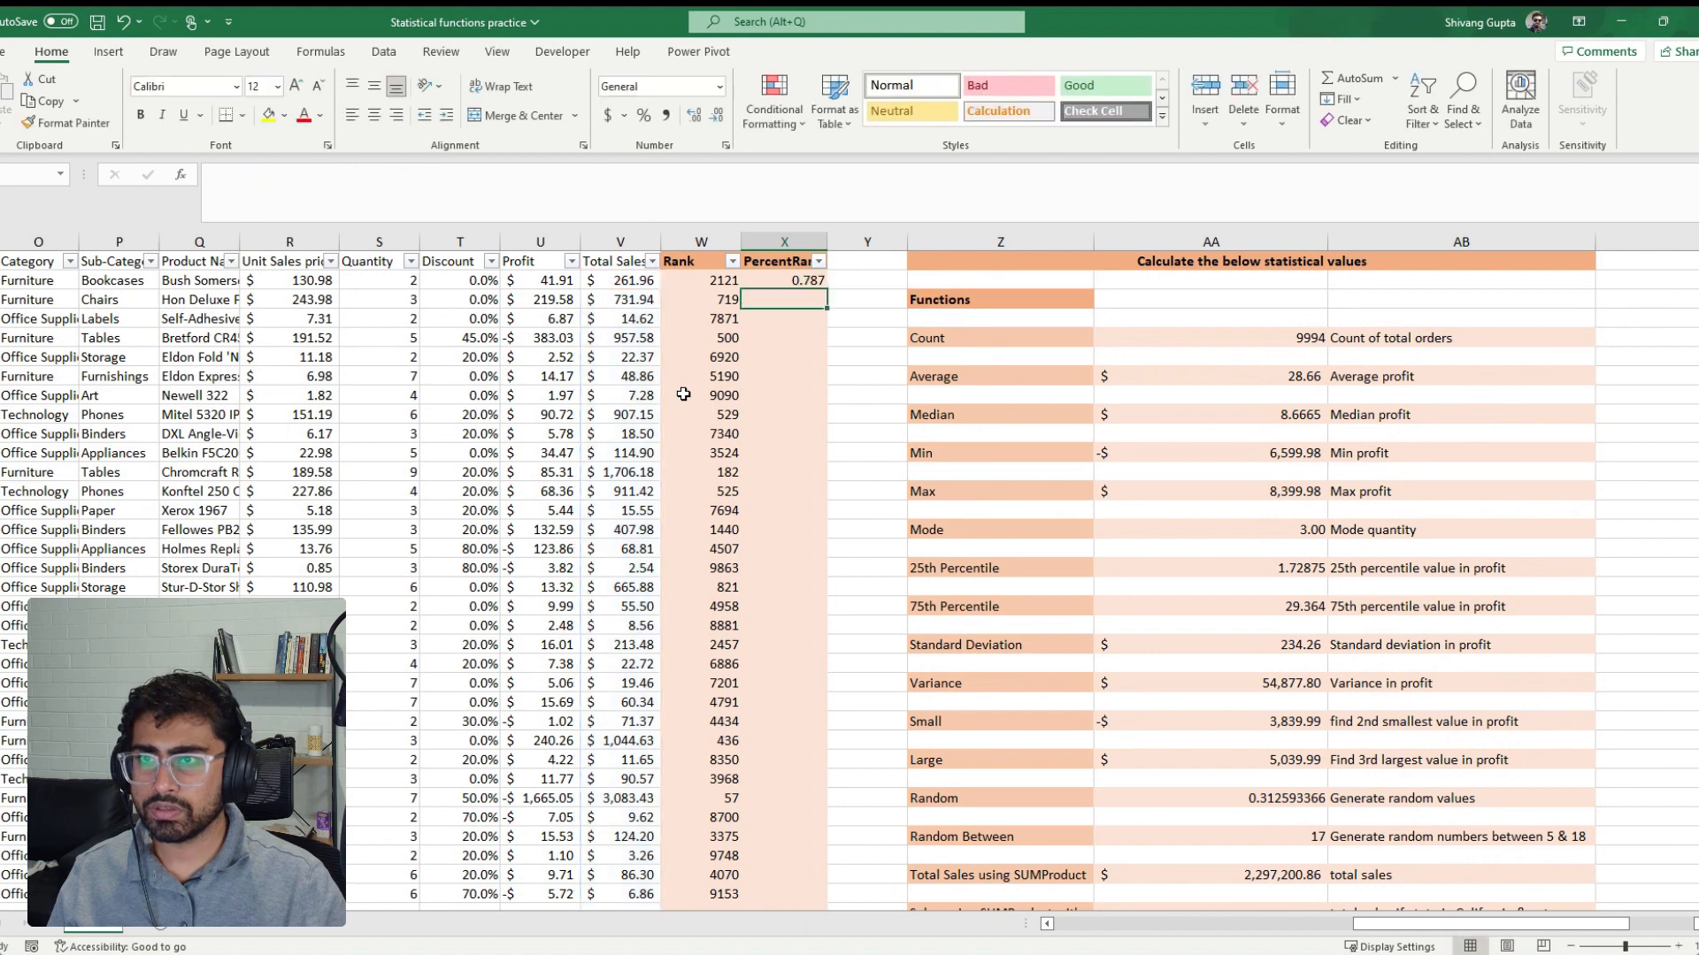
Format the first PercentRank result as a percentage with two decimals and fill the formula down the column
key("Up")
left_click(644, 115)
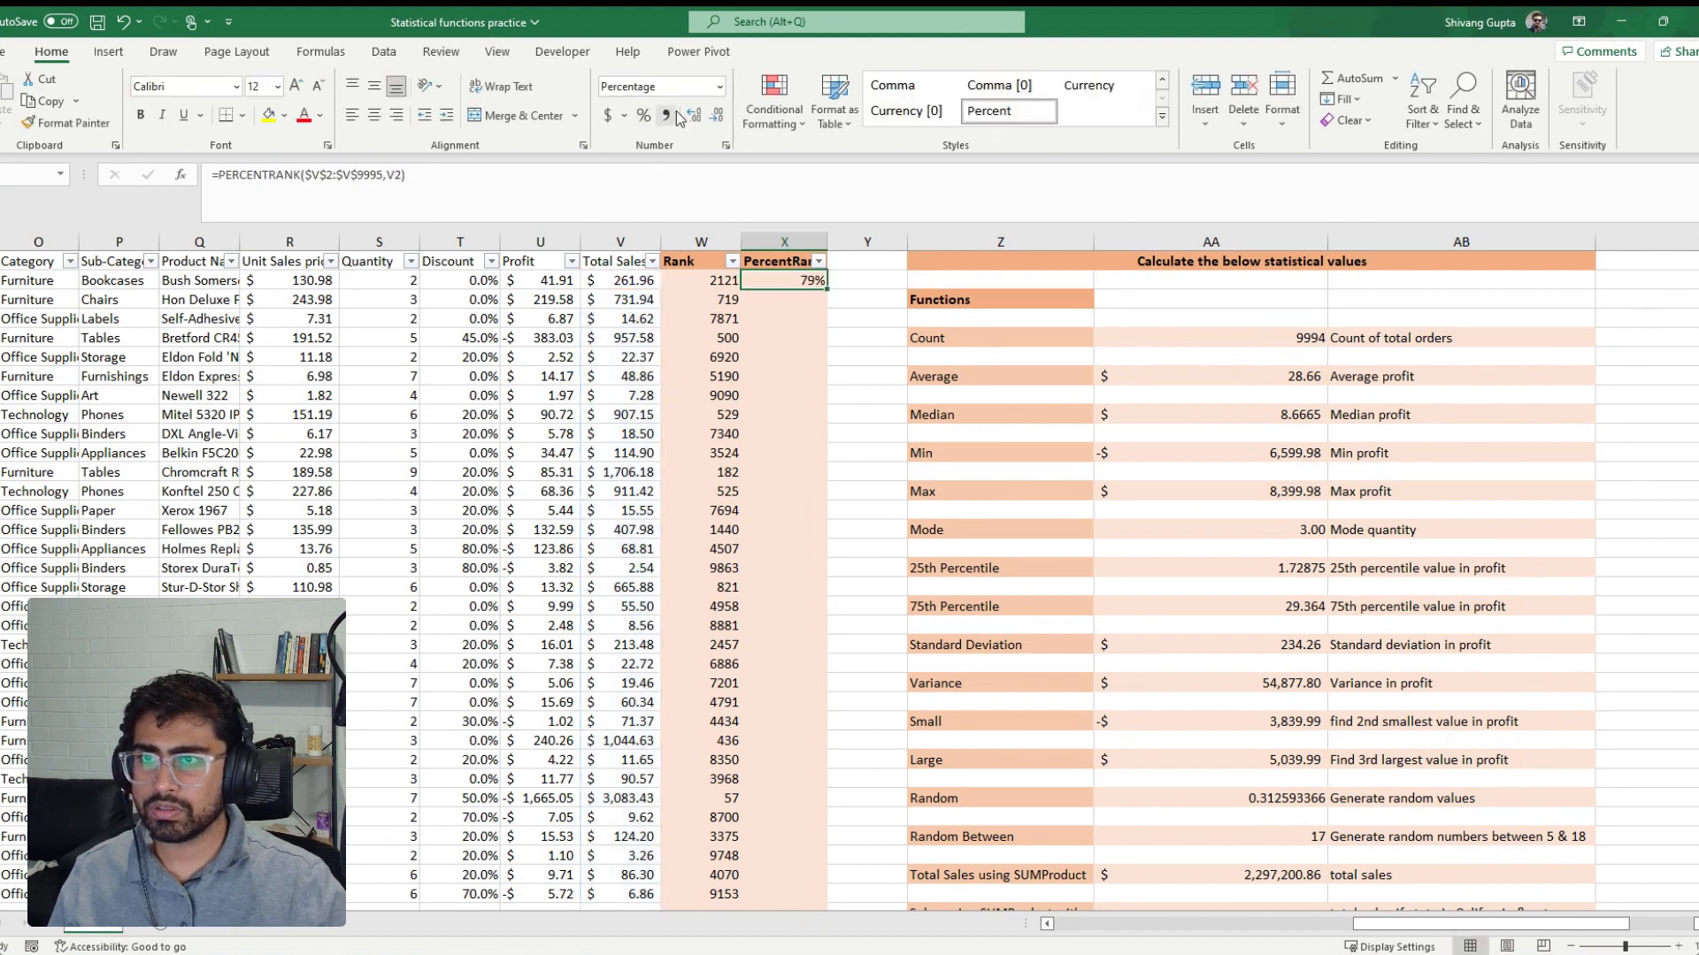
left_click(694, 115)
left_click(694, 115)
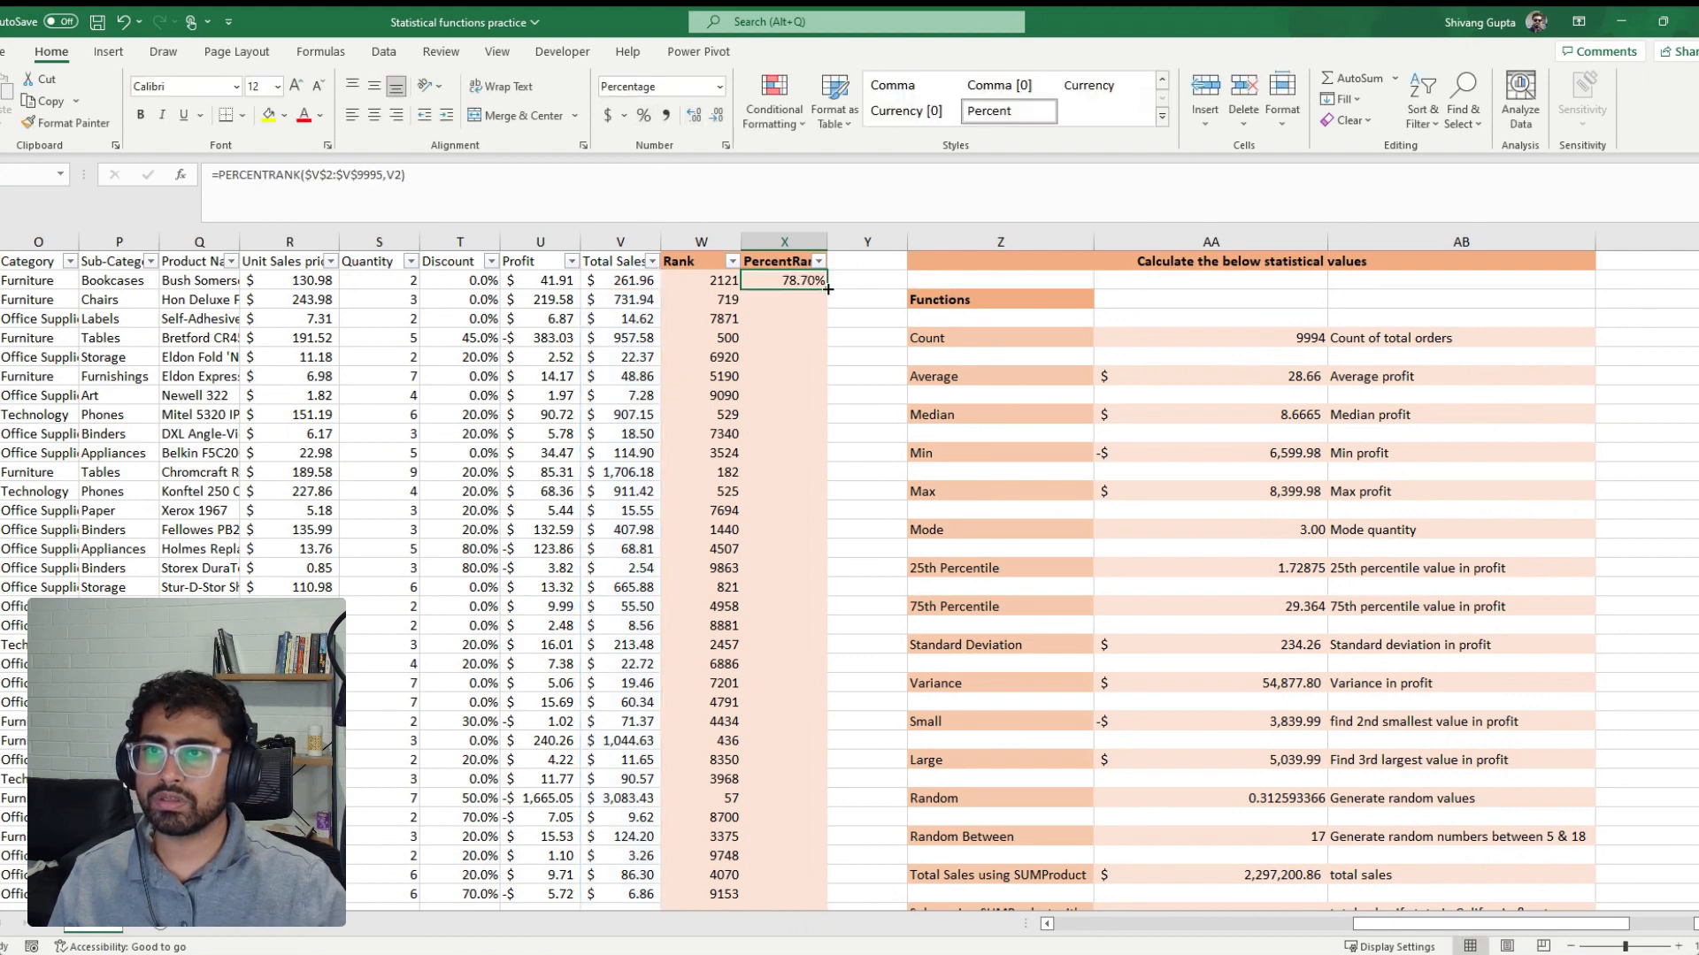
double_click(828, 288)
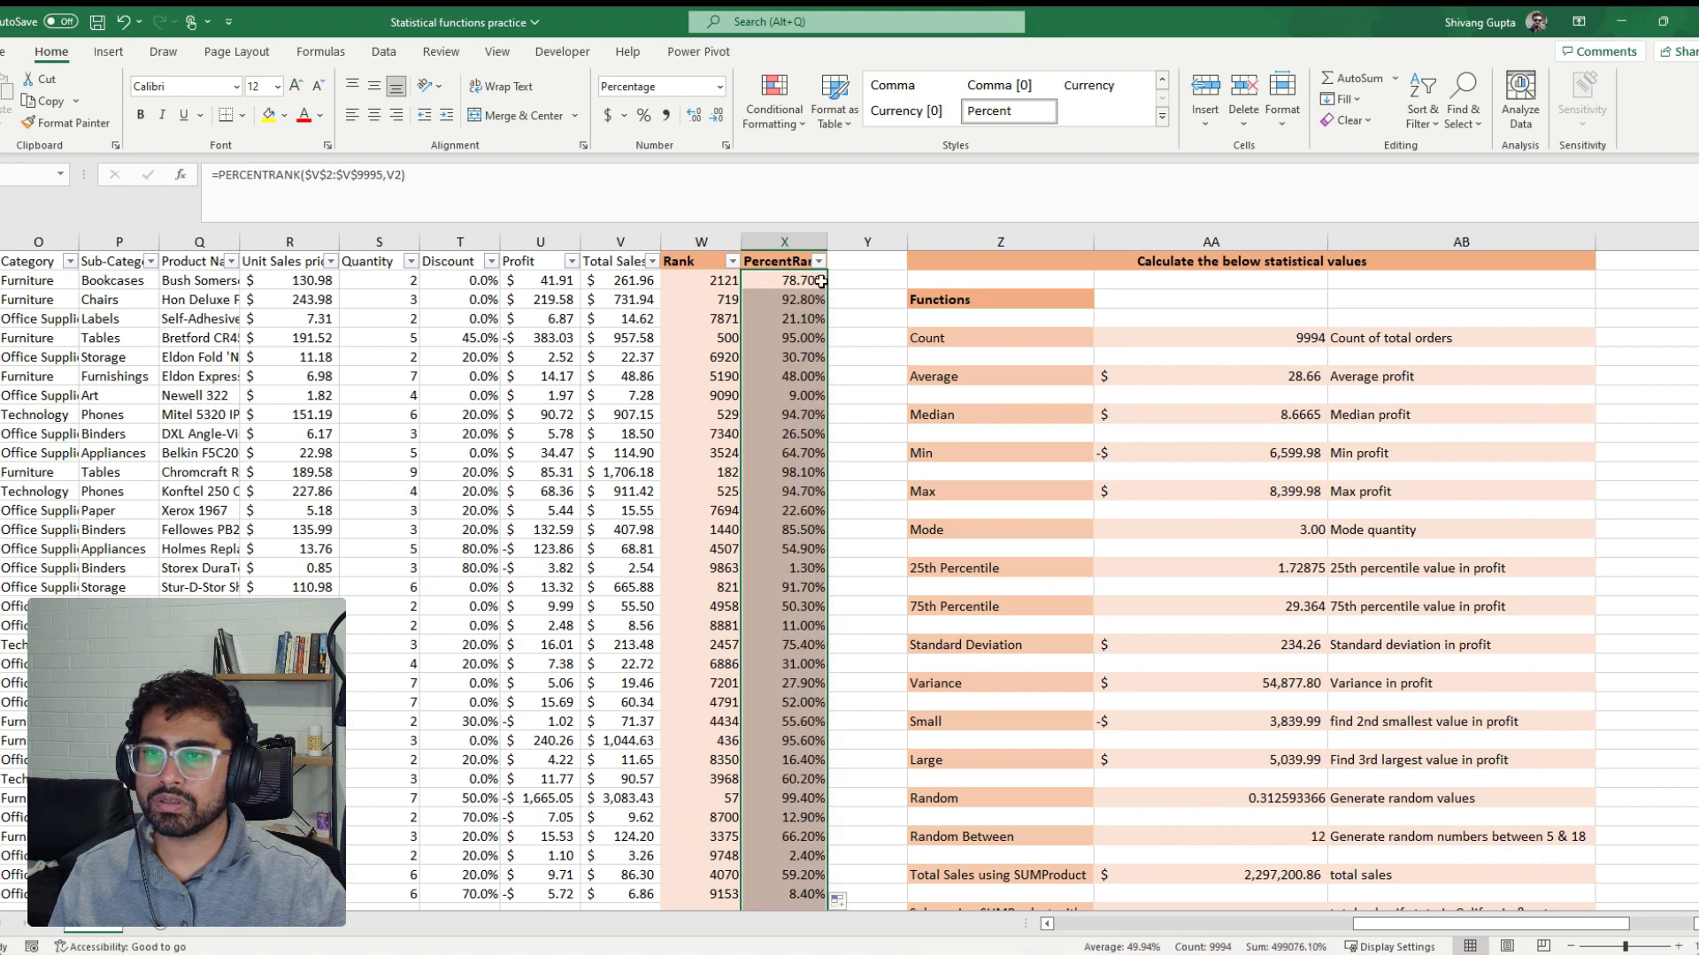
left_click(821, 281)
left_click(815, 336)
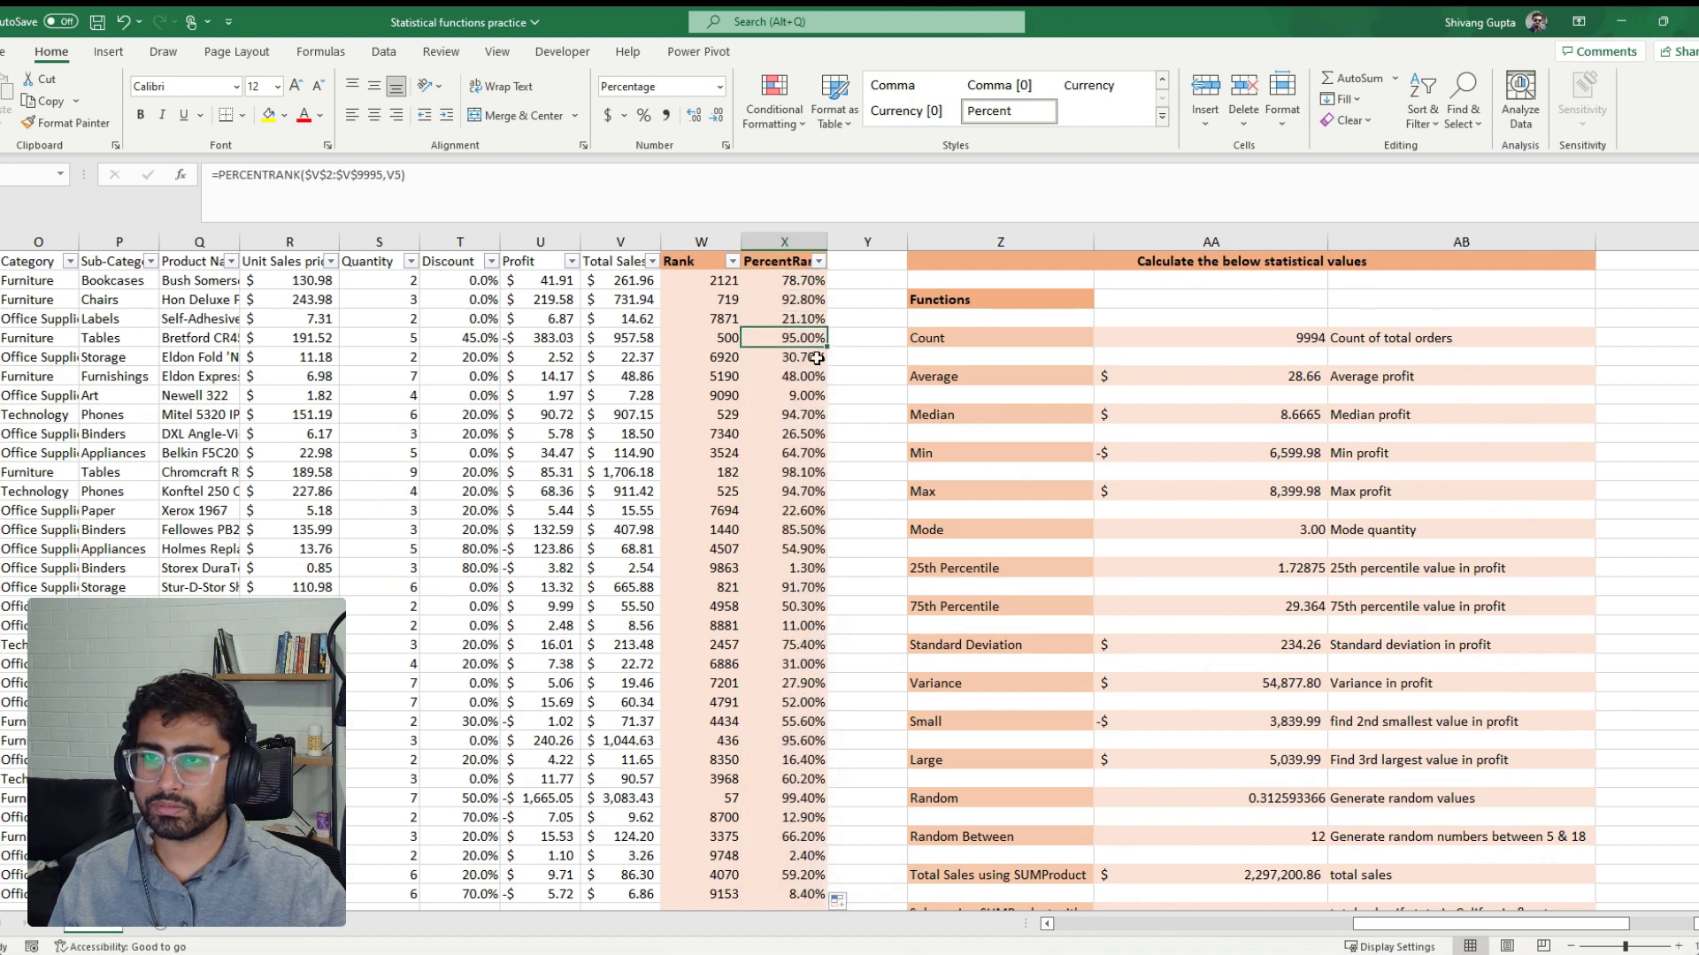
Filter the PercentRank column to 100.00% to compare that order's rank and percent rank, and clear the filter
left_click(819, 261)
left_click(694, 477)
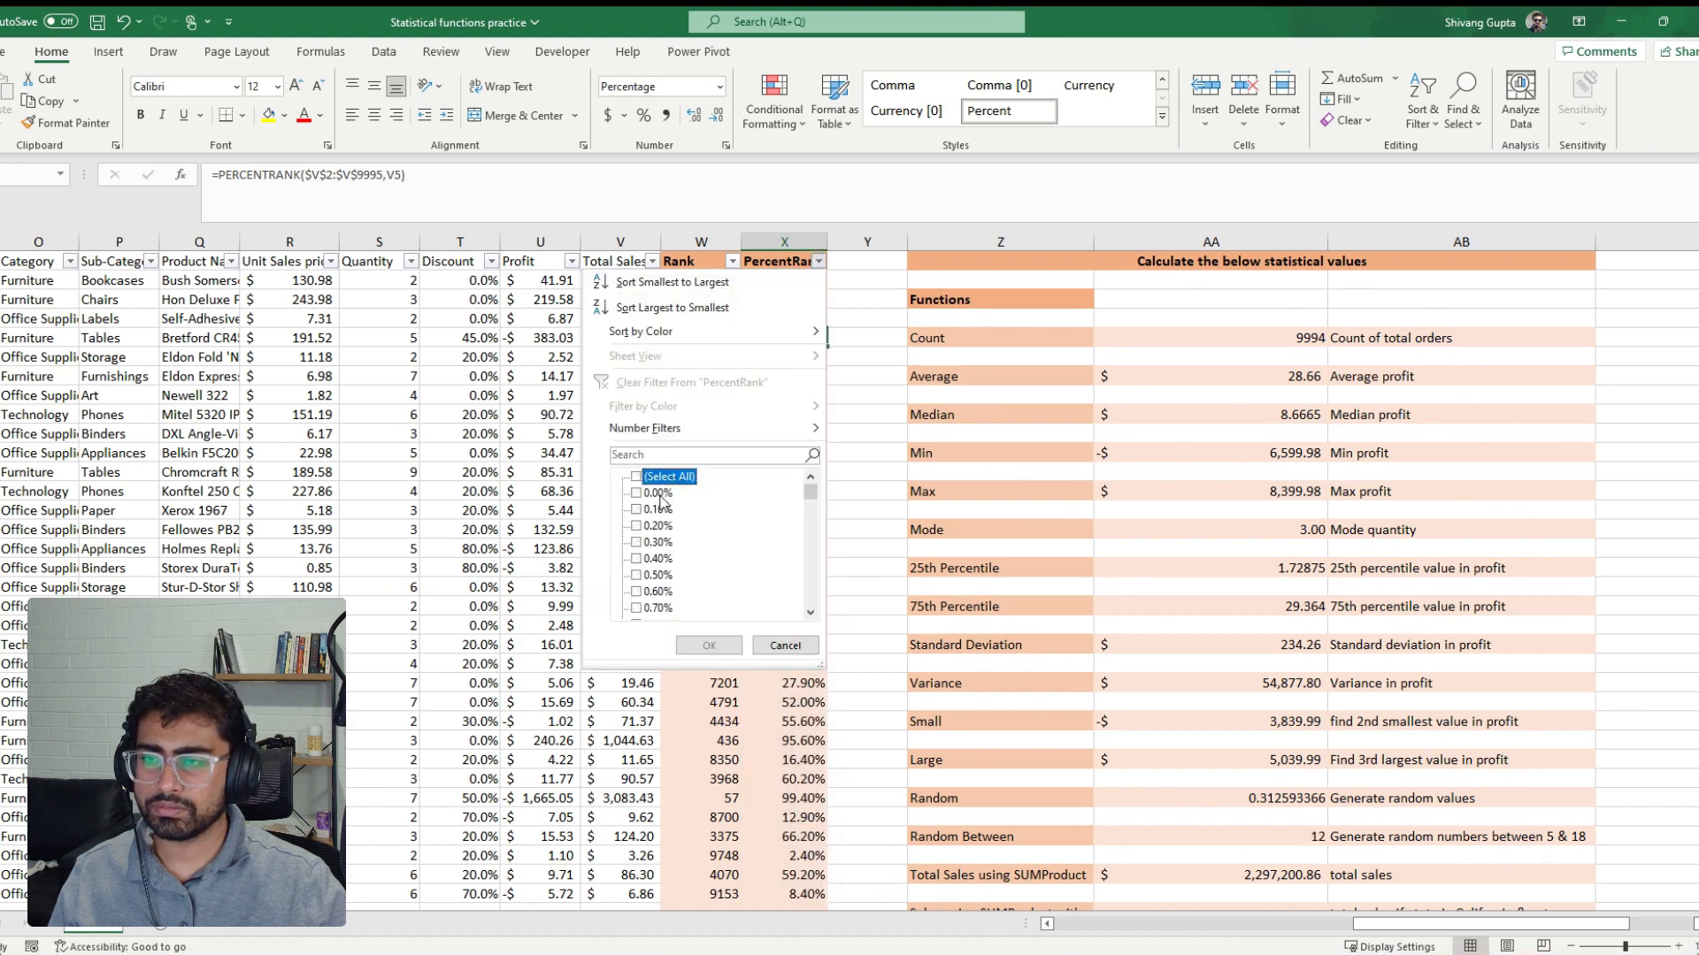
left_click_drag(807, 491, 804, 600)
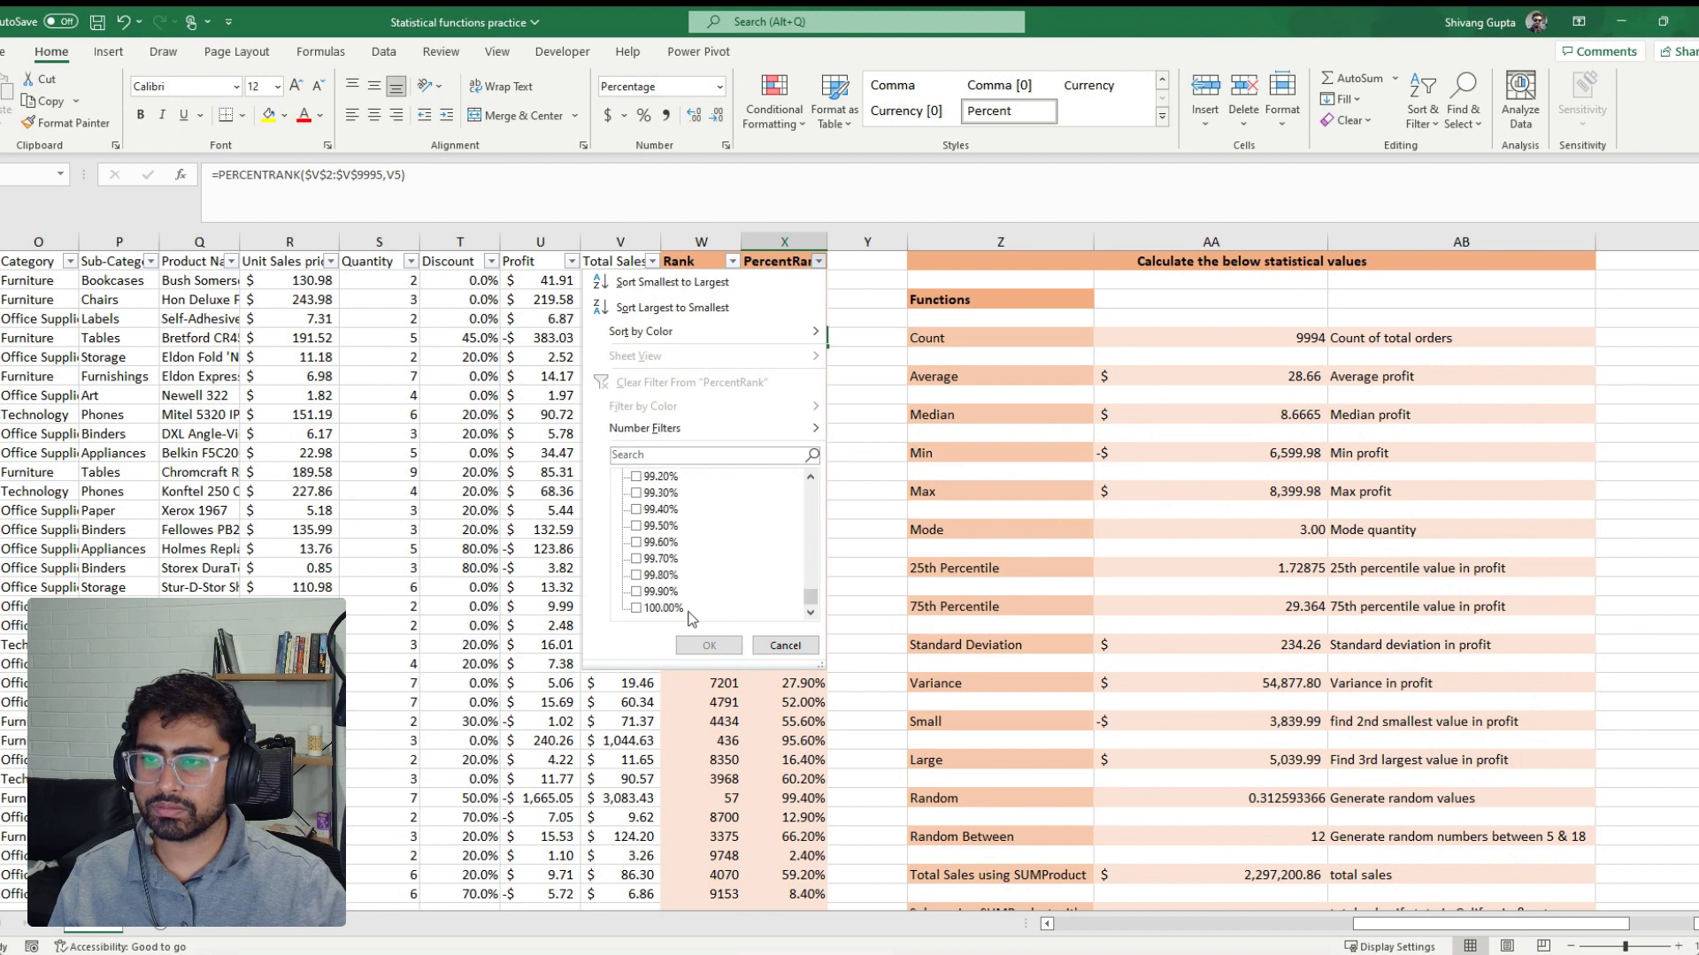
left_click(675, 609)
left_click(697, 645)
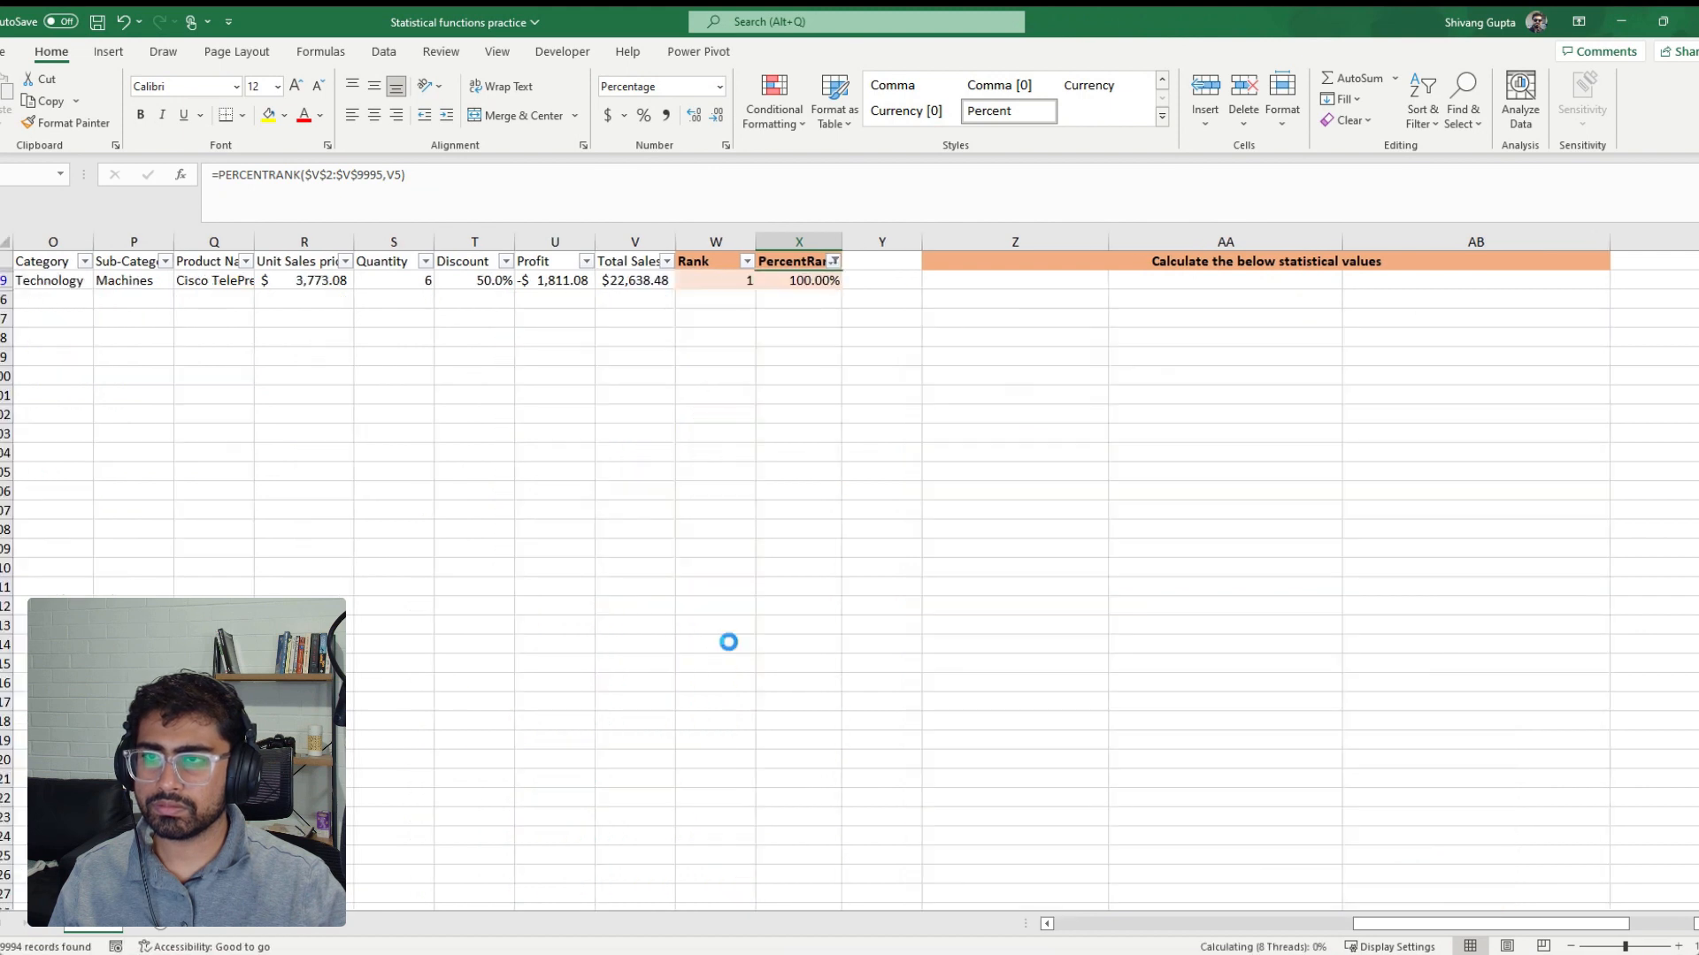
left_click(740, 285)
left_click(779, 280)
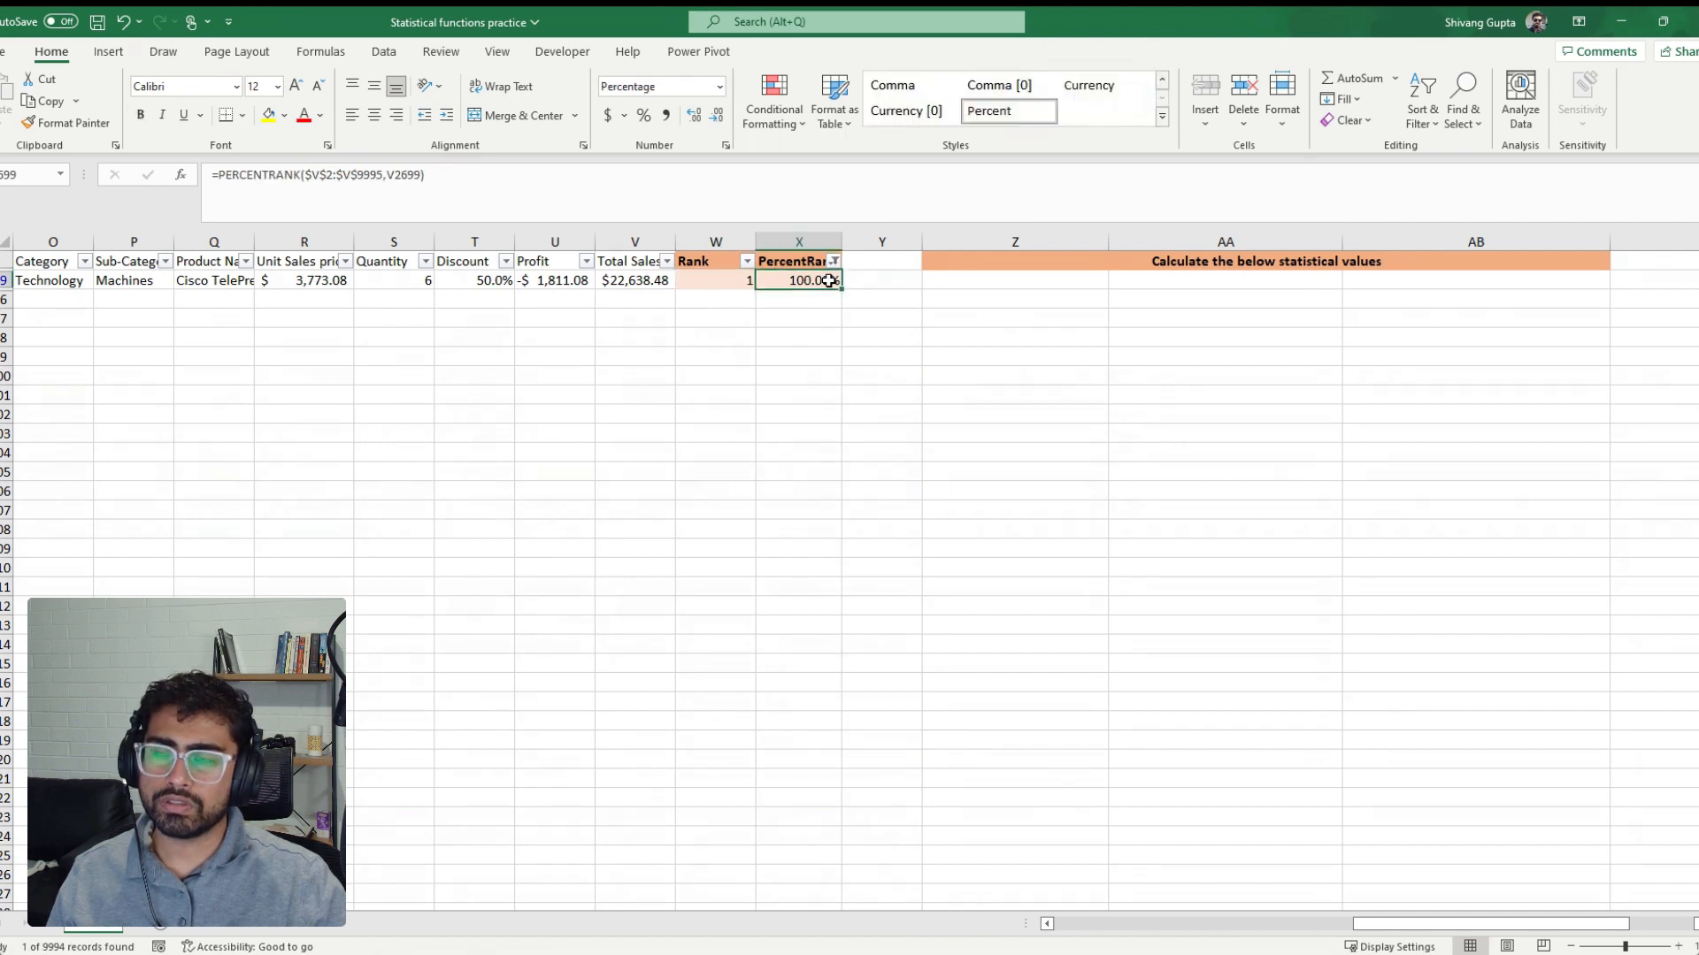
left_click(703, 285)
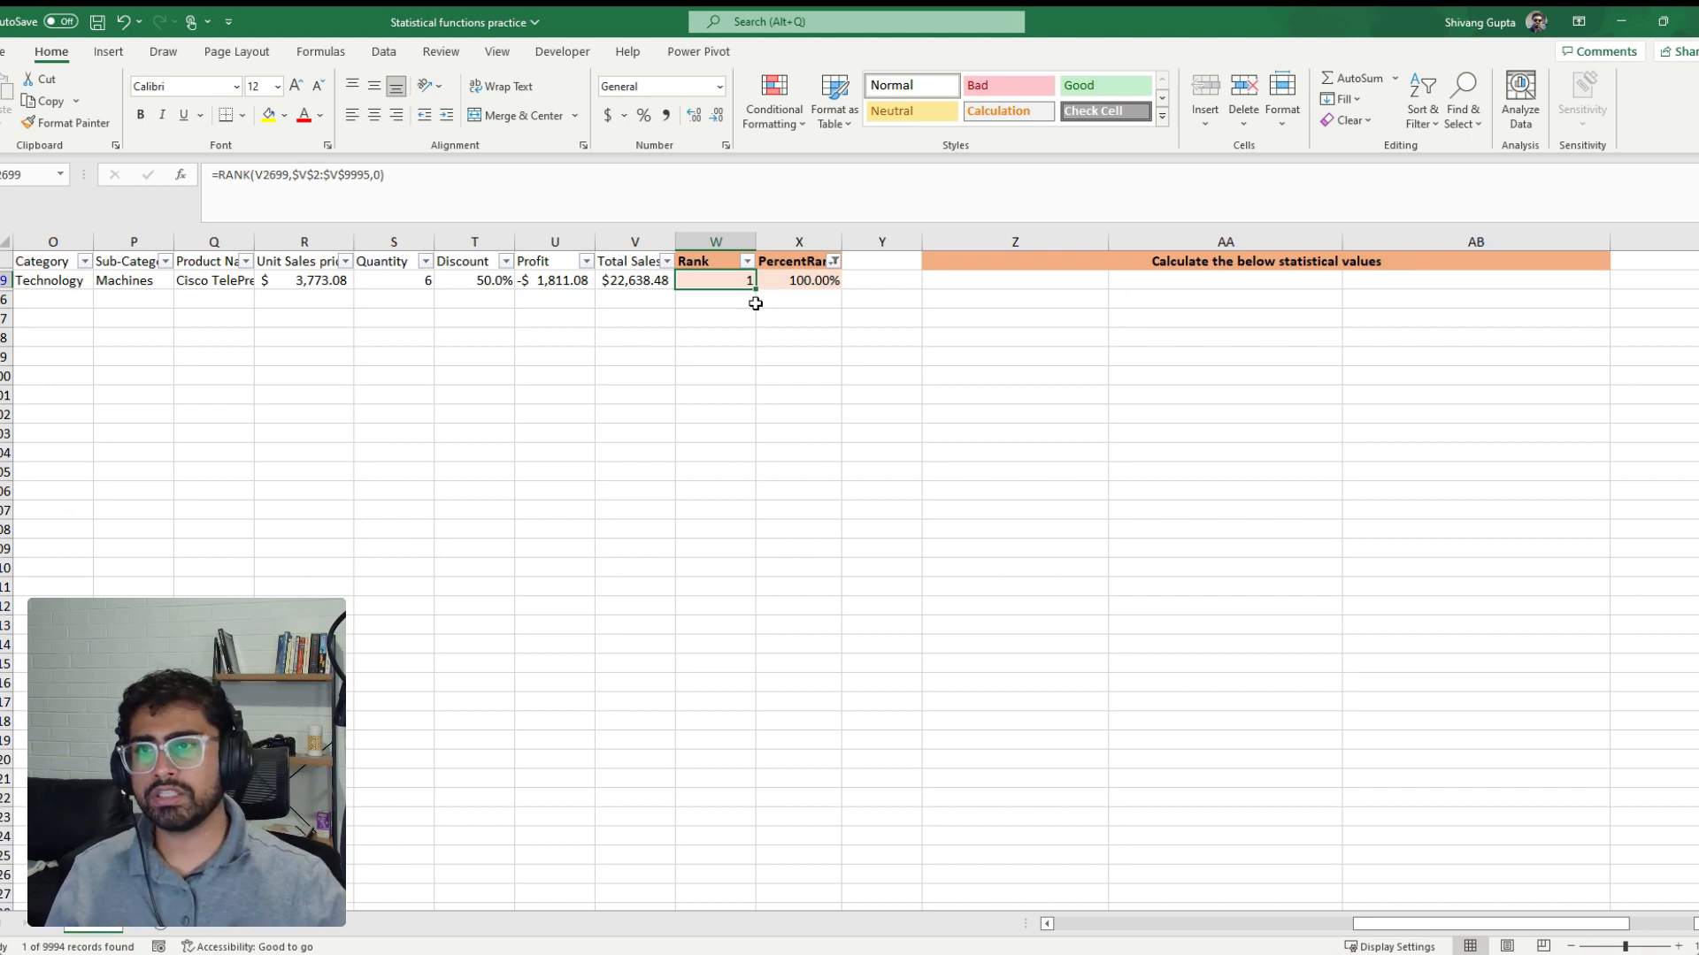
left_click(782, 285)
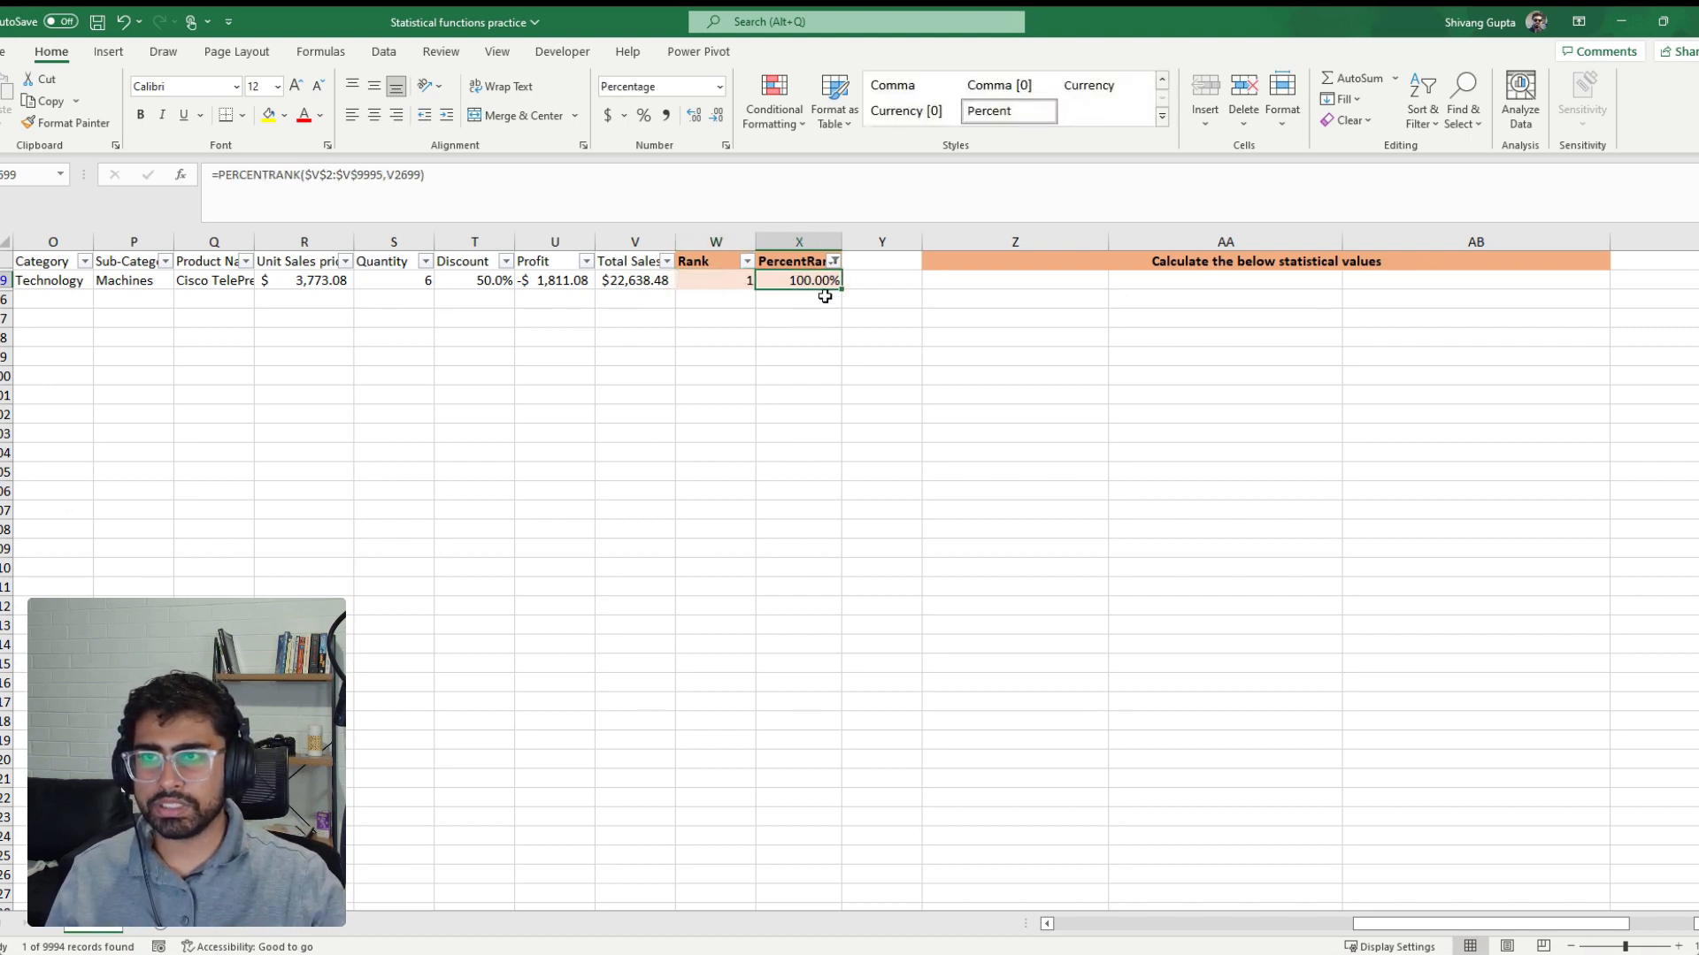
left_click(834, 261)
left_click(761, 374)
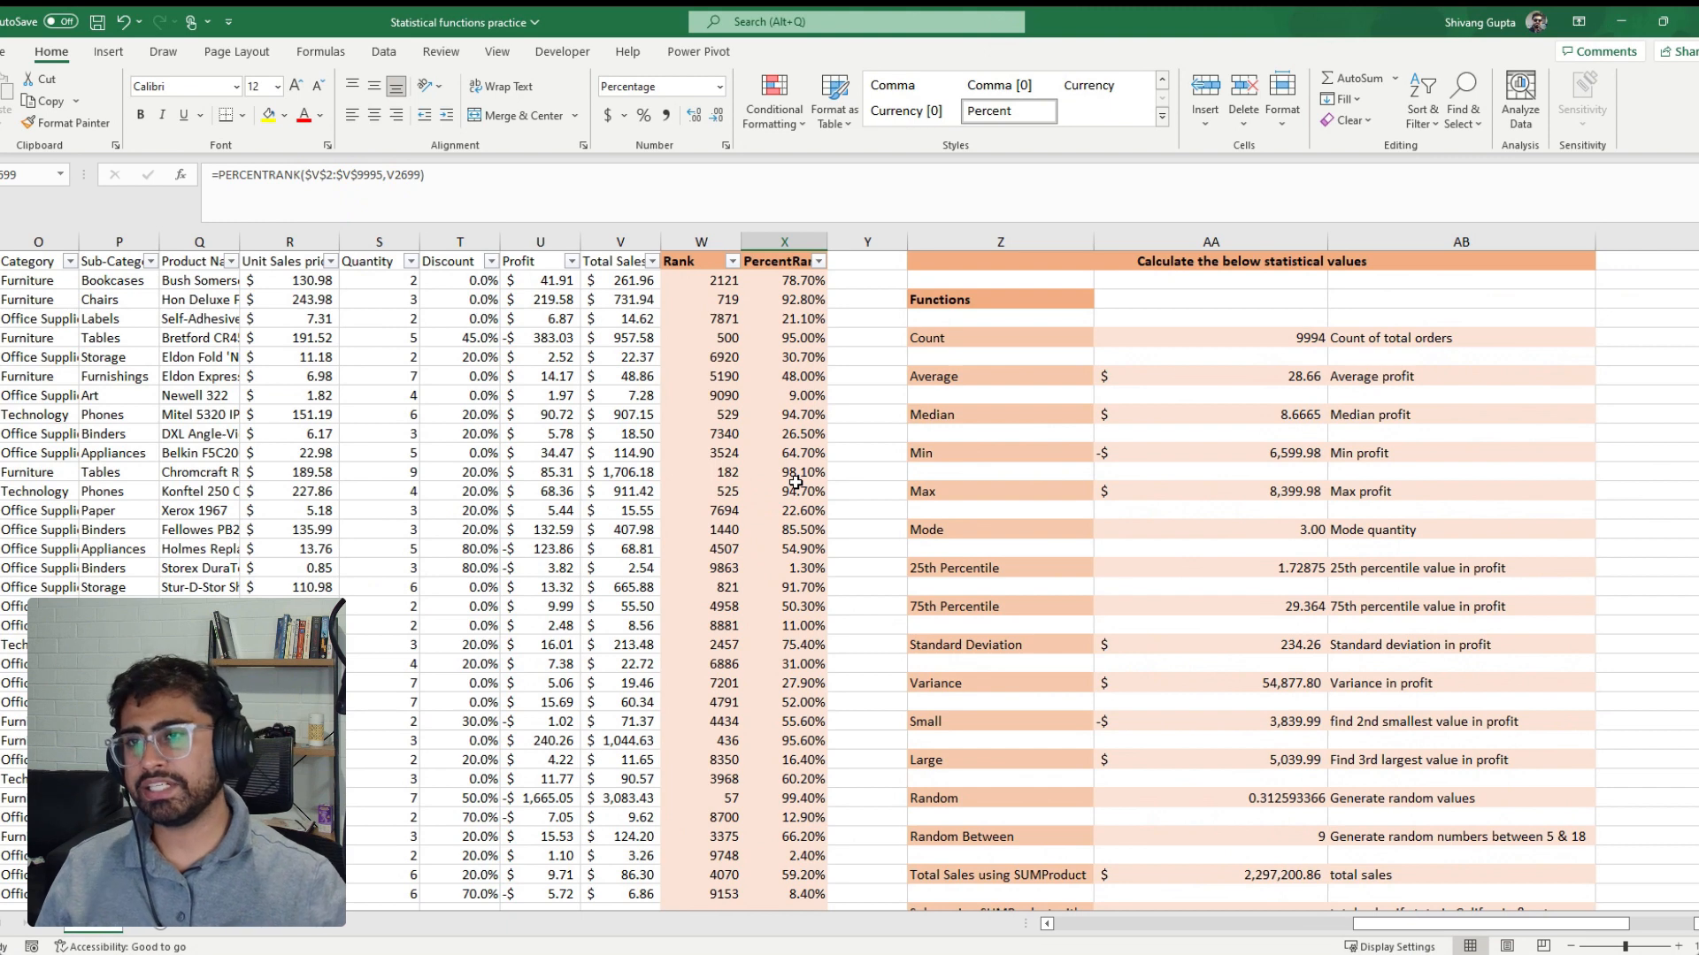
Clear all values below the Rank and PercentRank headers and the results in column AA of the statistical values table
left_click(722, 281)
key("ctrl+shift+Right")
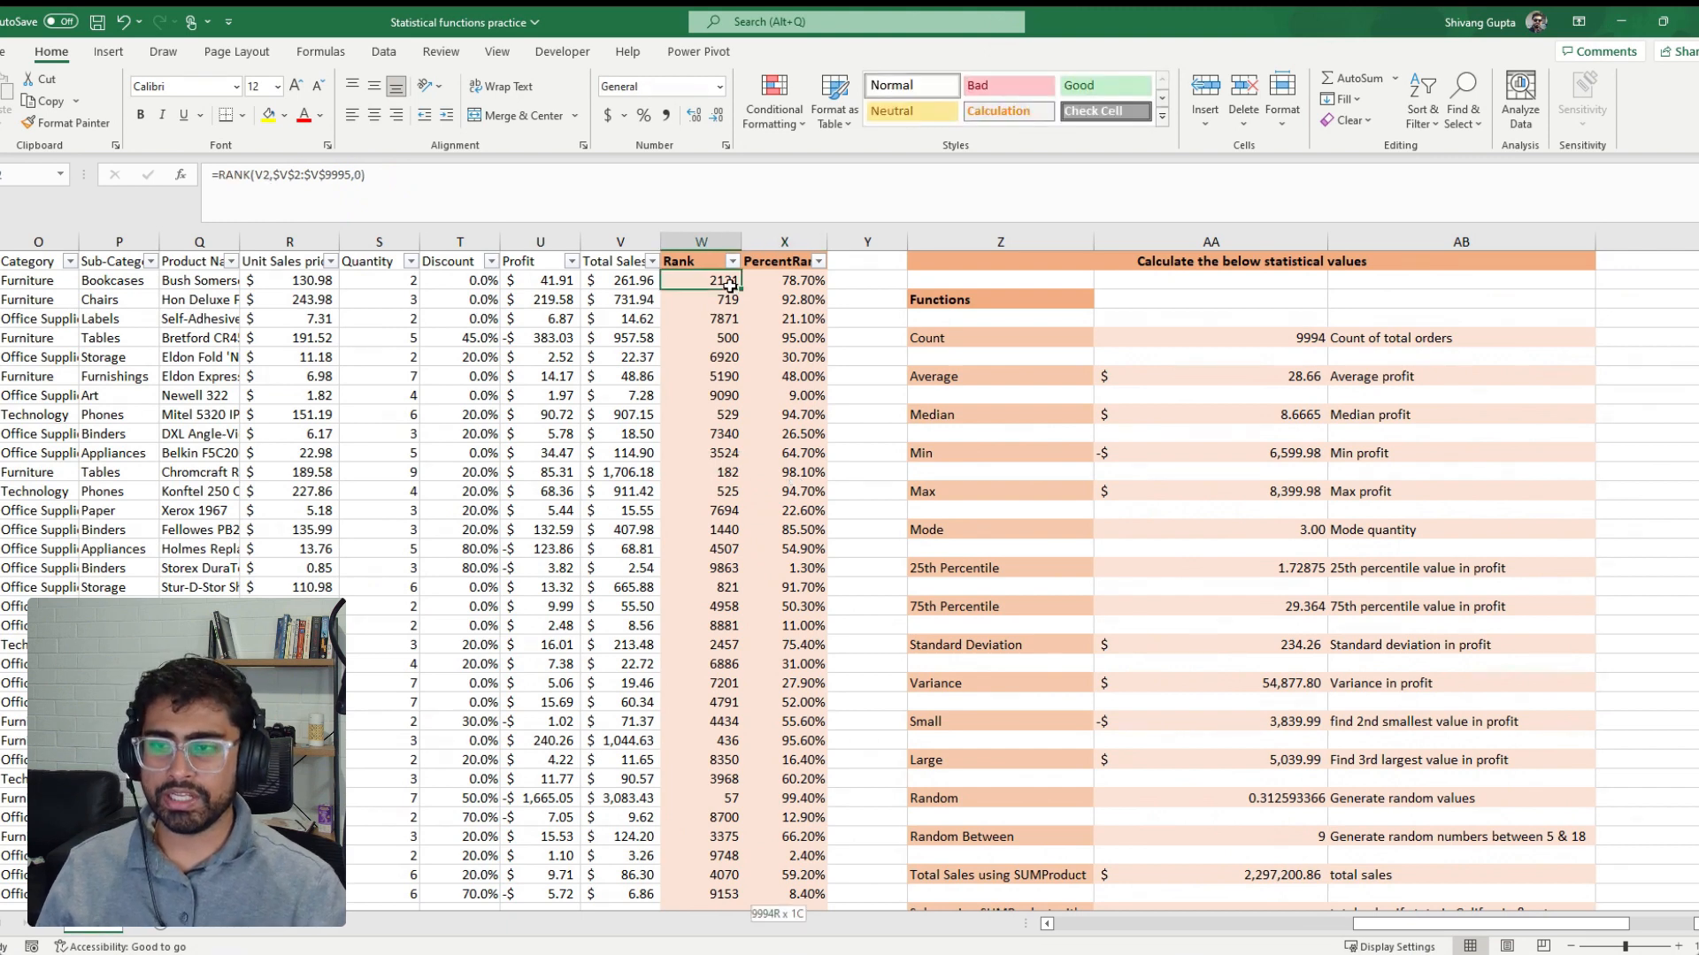
key("ctrl+shift+Down")
key("Delete")
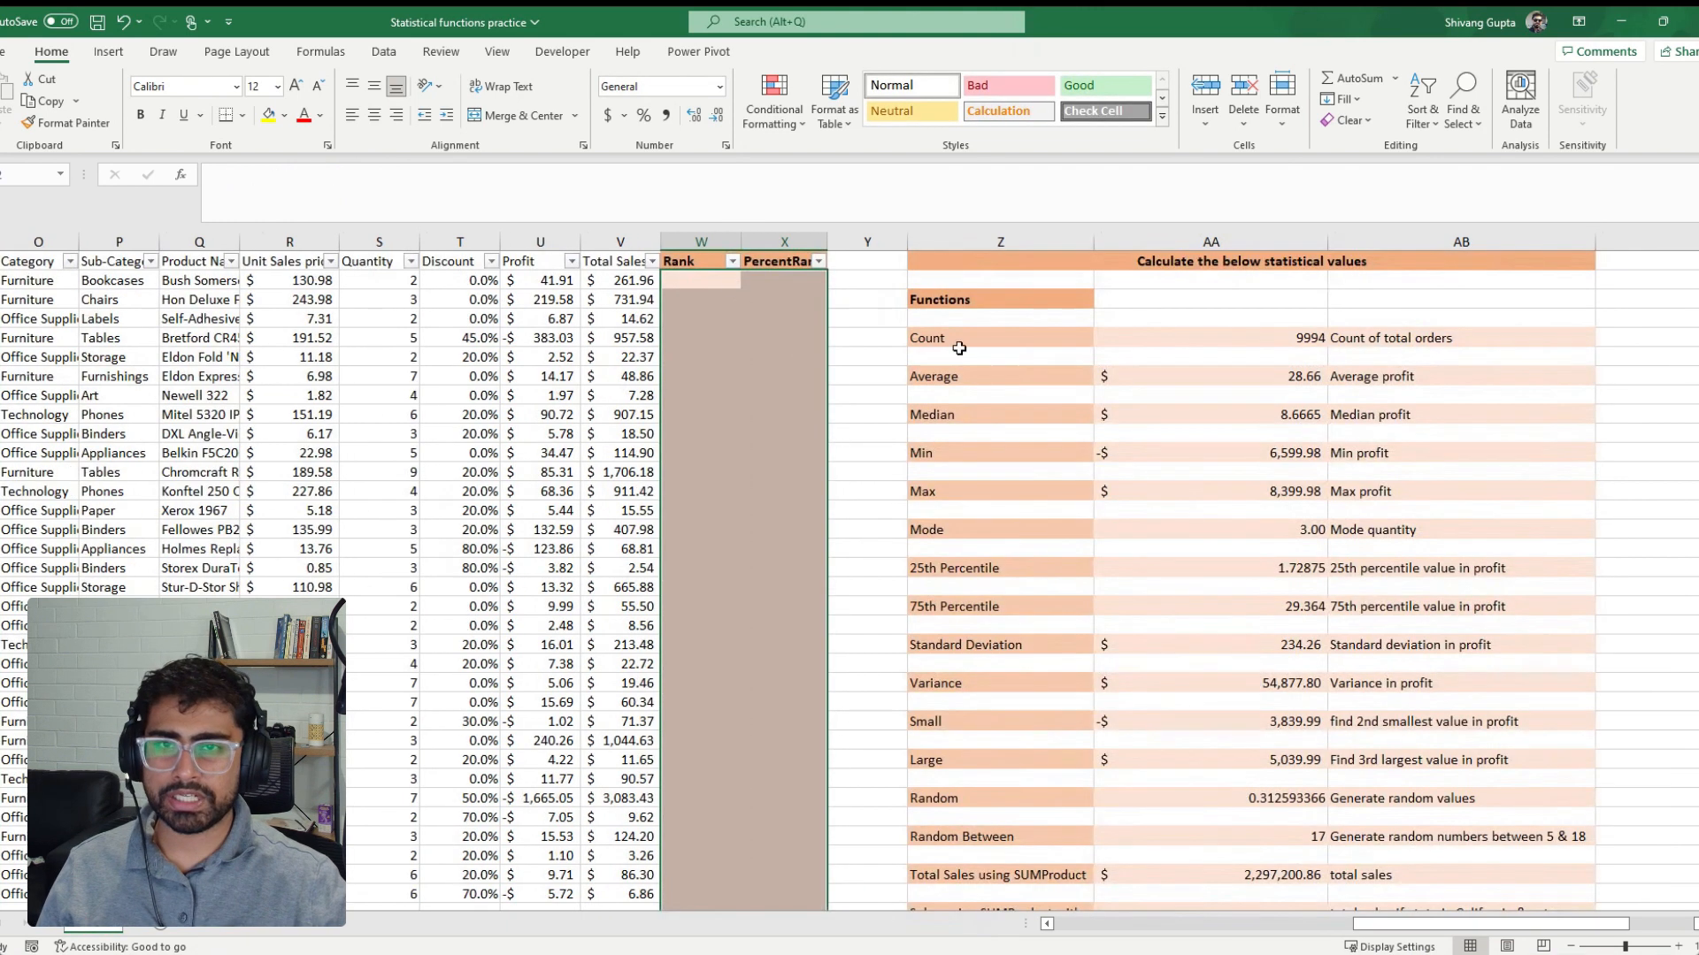
left_click_drag(1254, 342, 1203, 758)
key("Delete")
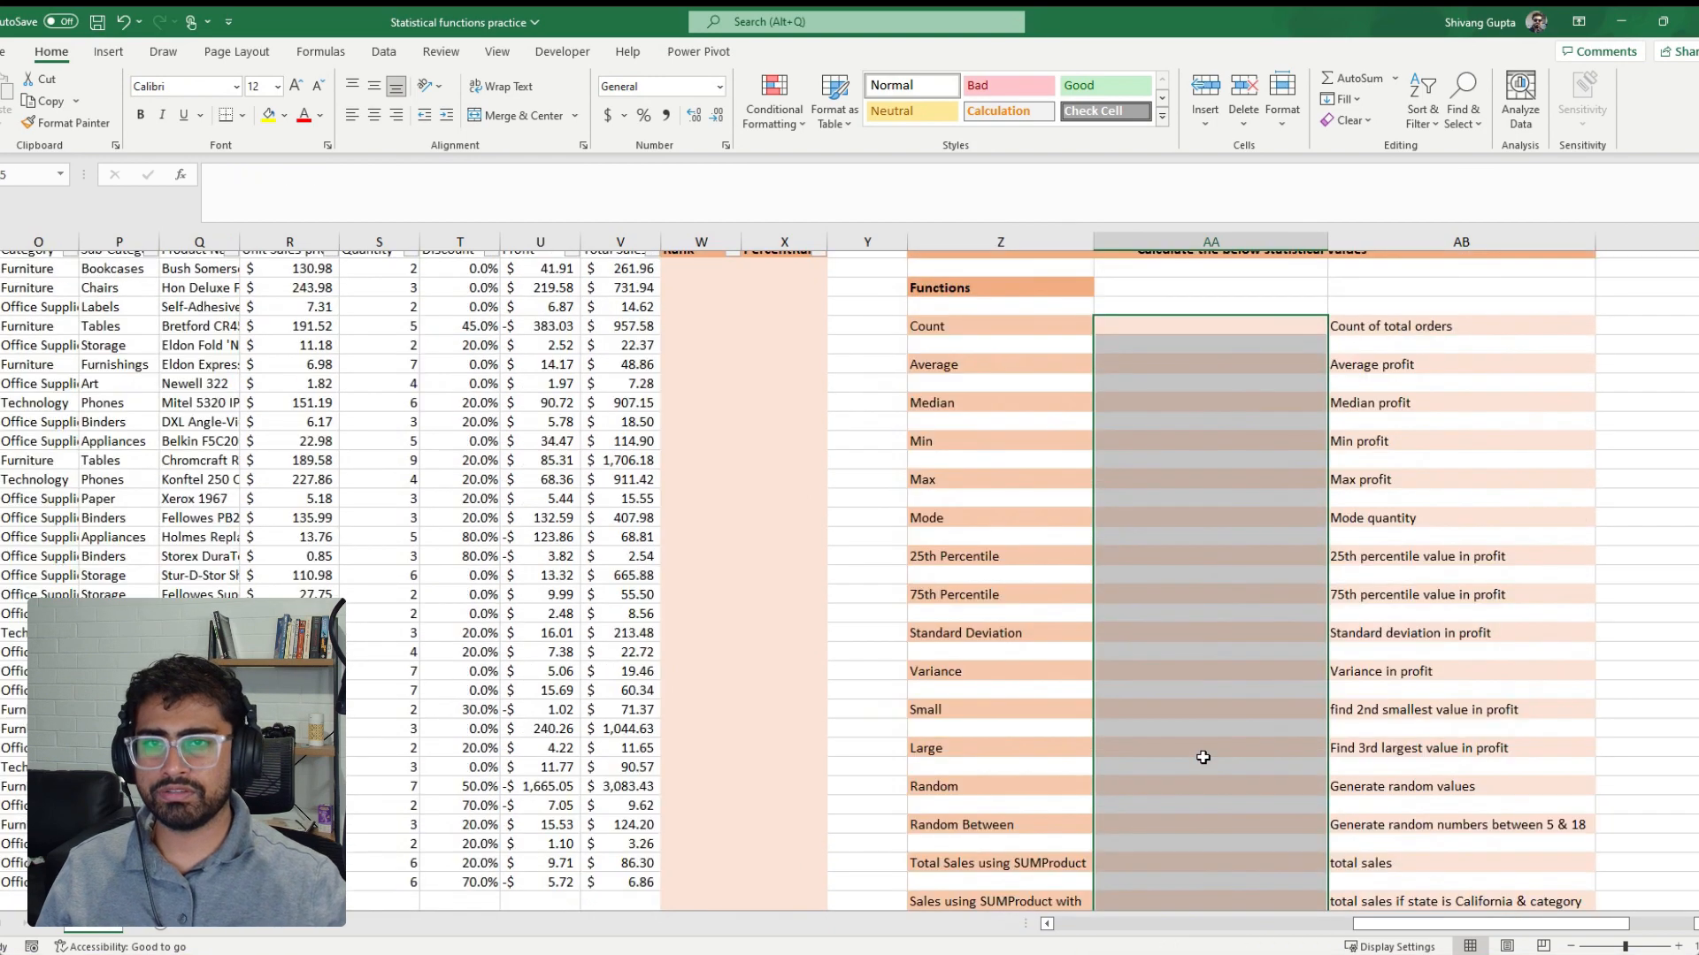